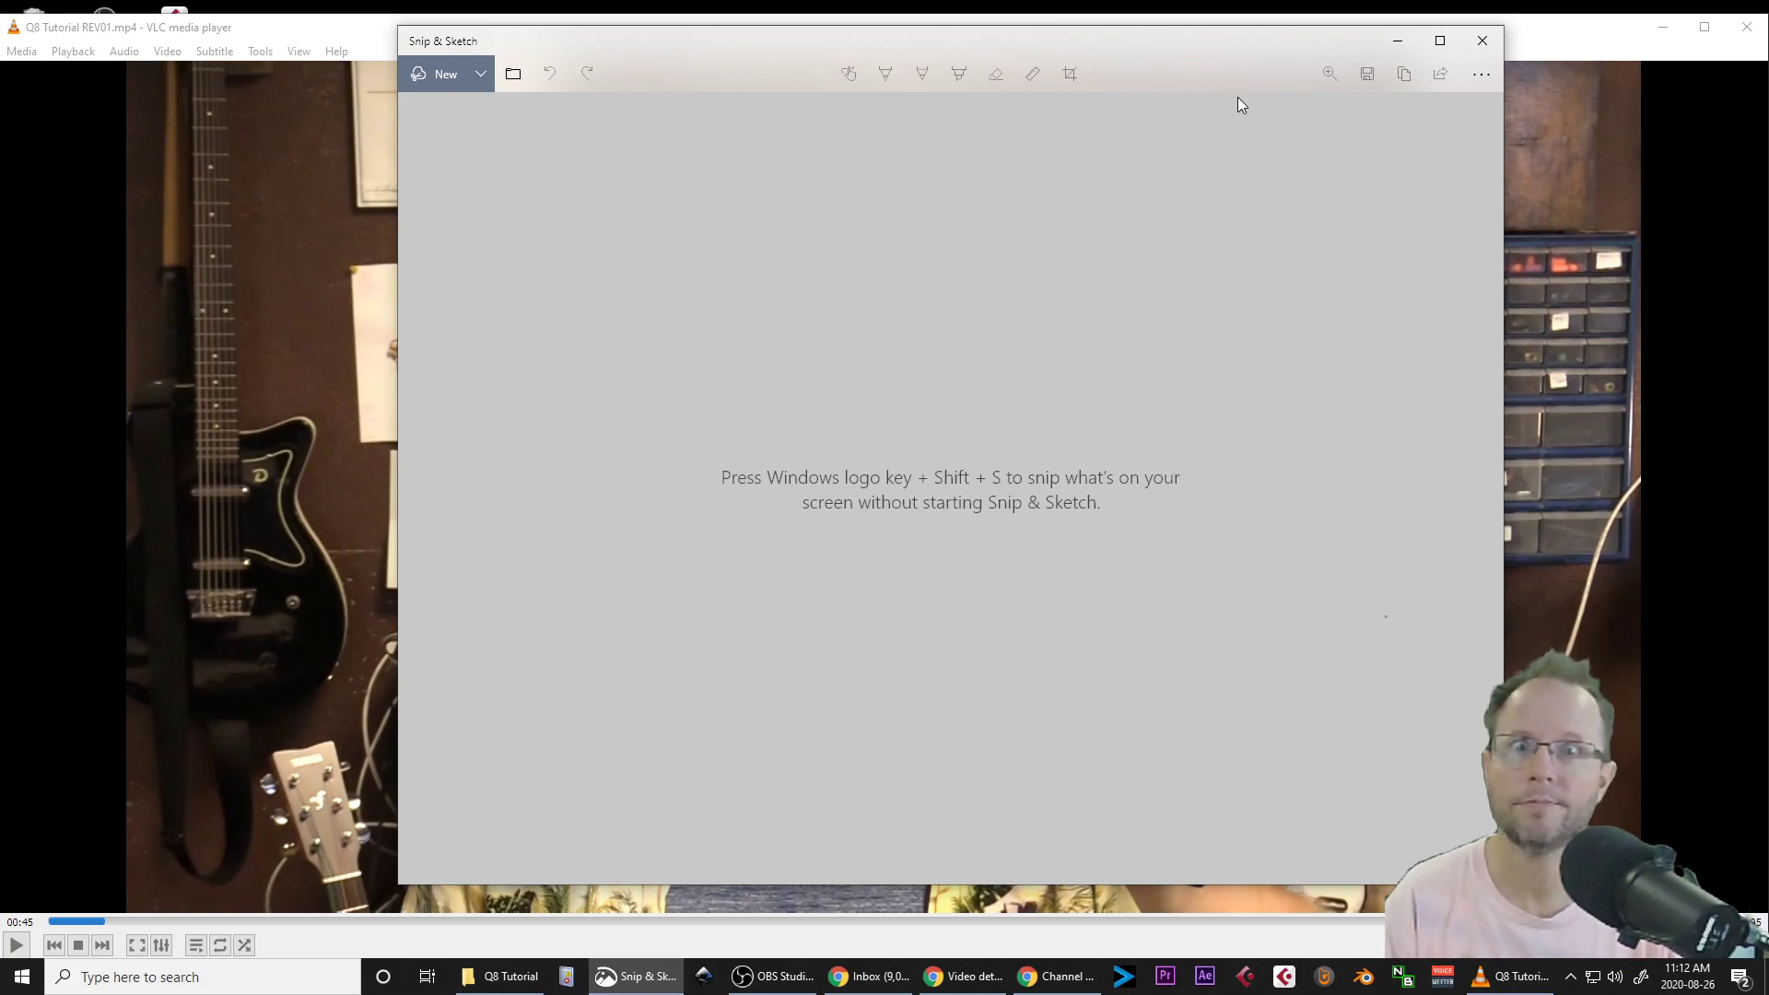
Capture a rectangular snip covering the whole paused video frame, without the player controls or black bars.
drag(1152, 50, 1175, 48)
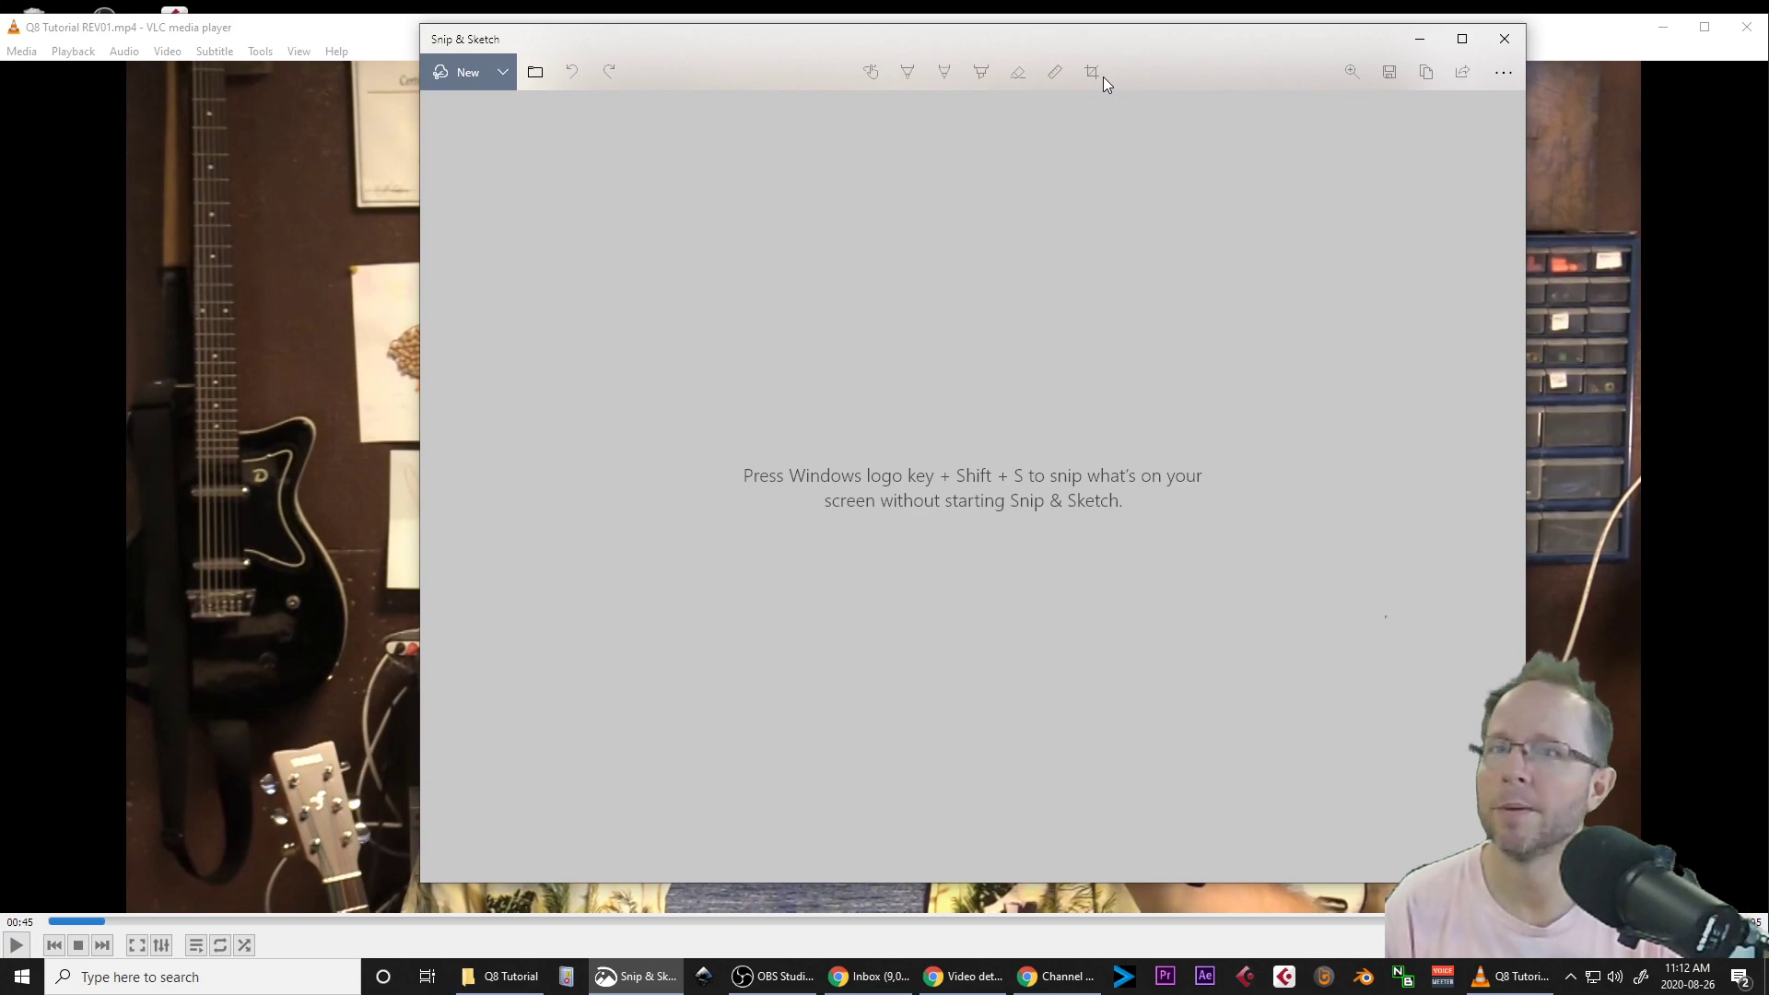
click(470, 72)
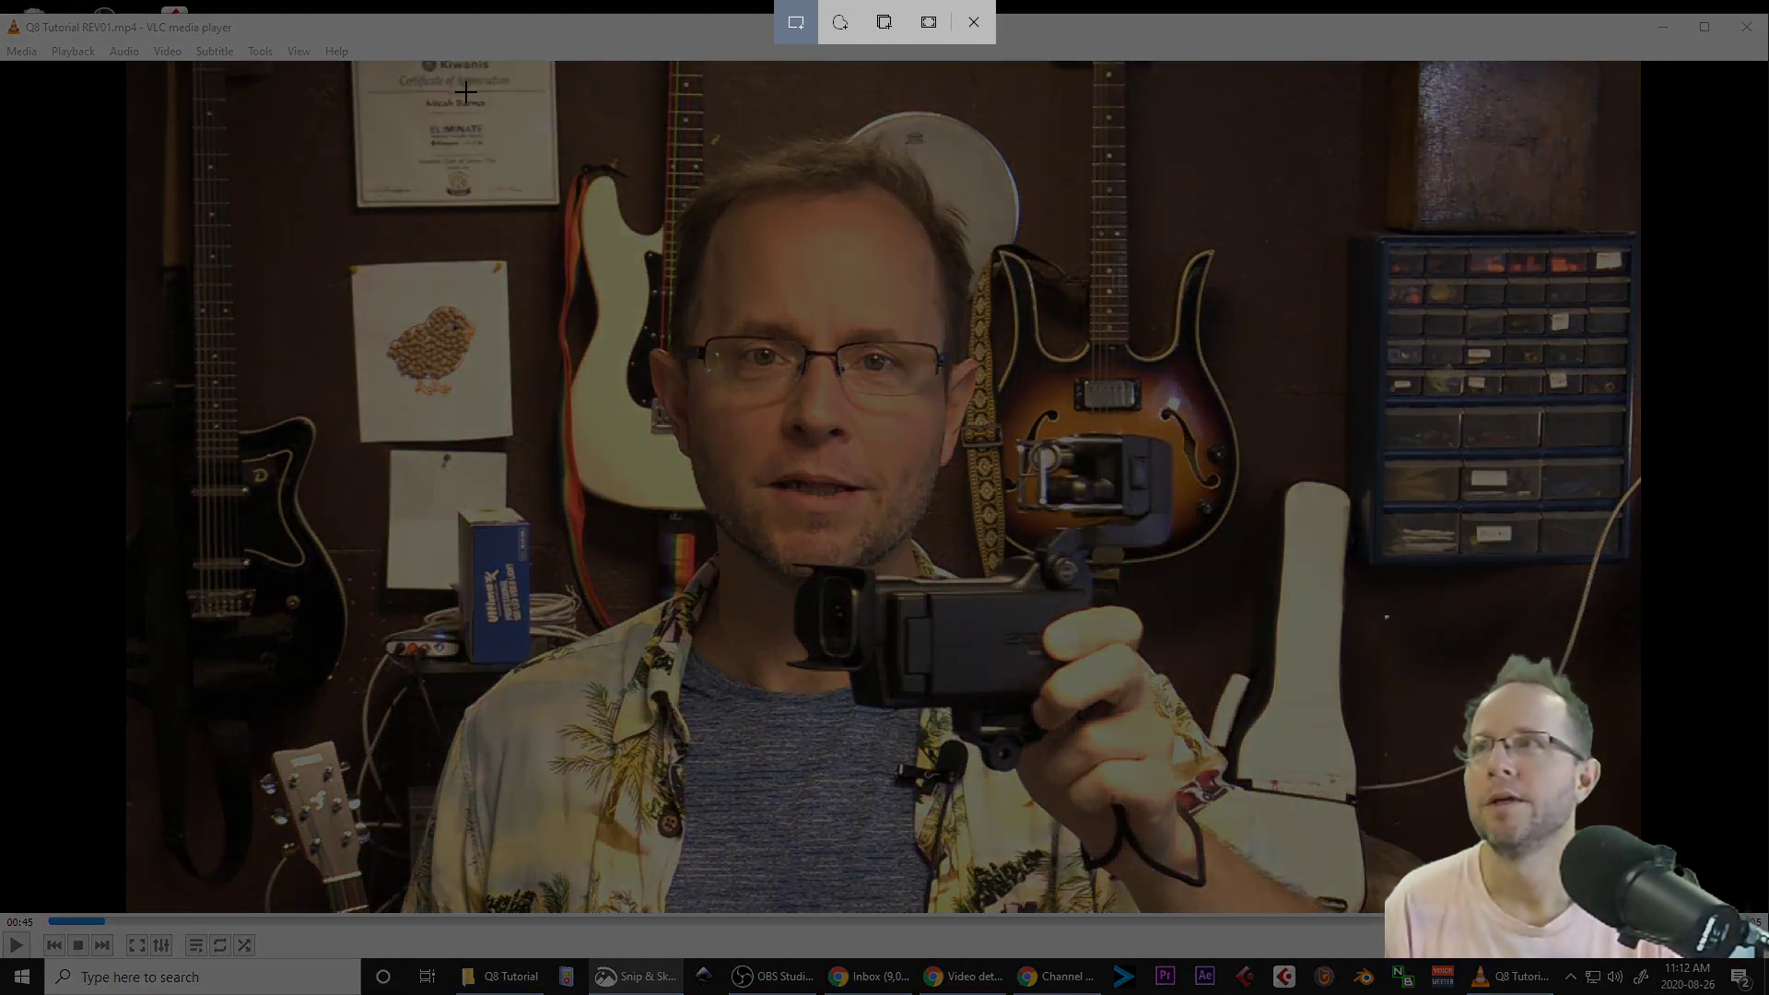
mouse_move(126, 62)
mouse_down()
mouse_move(1338, 491)
mouse_move(1525, 806)
mouse_move(1638, 912)
mouse_up()
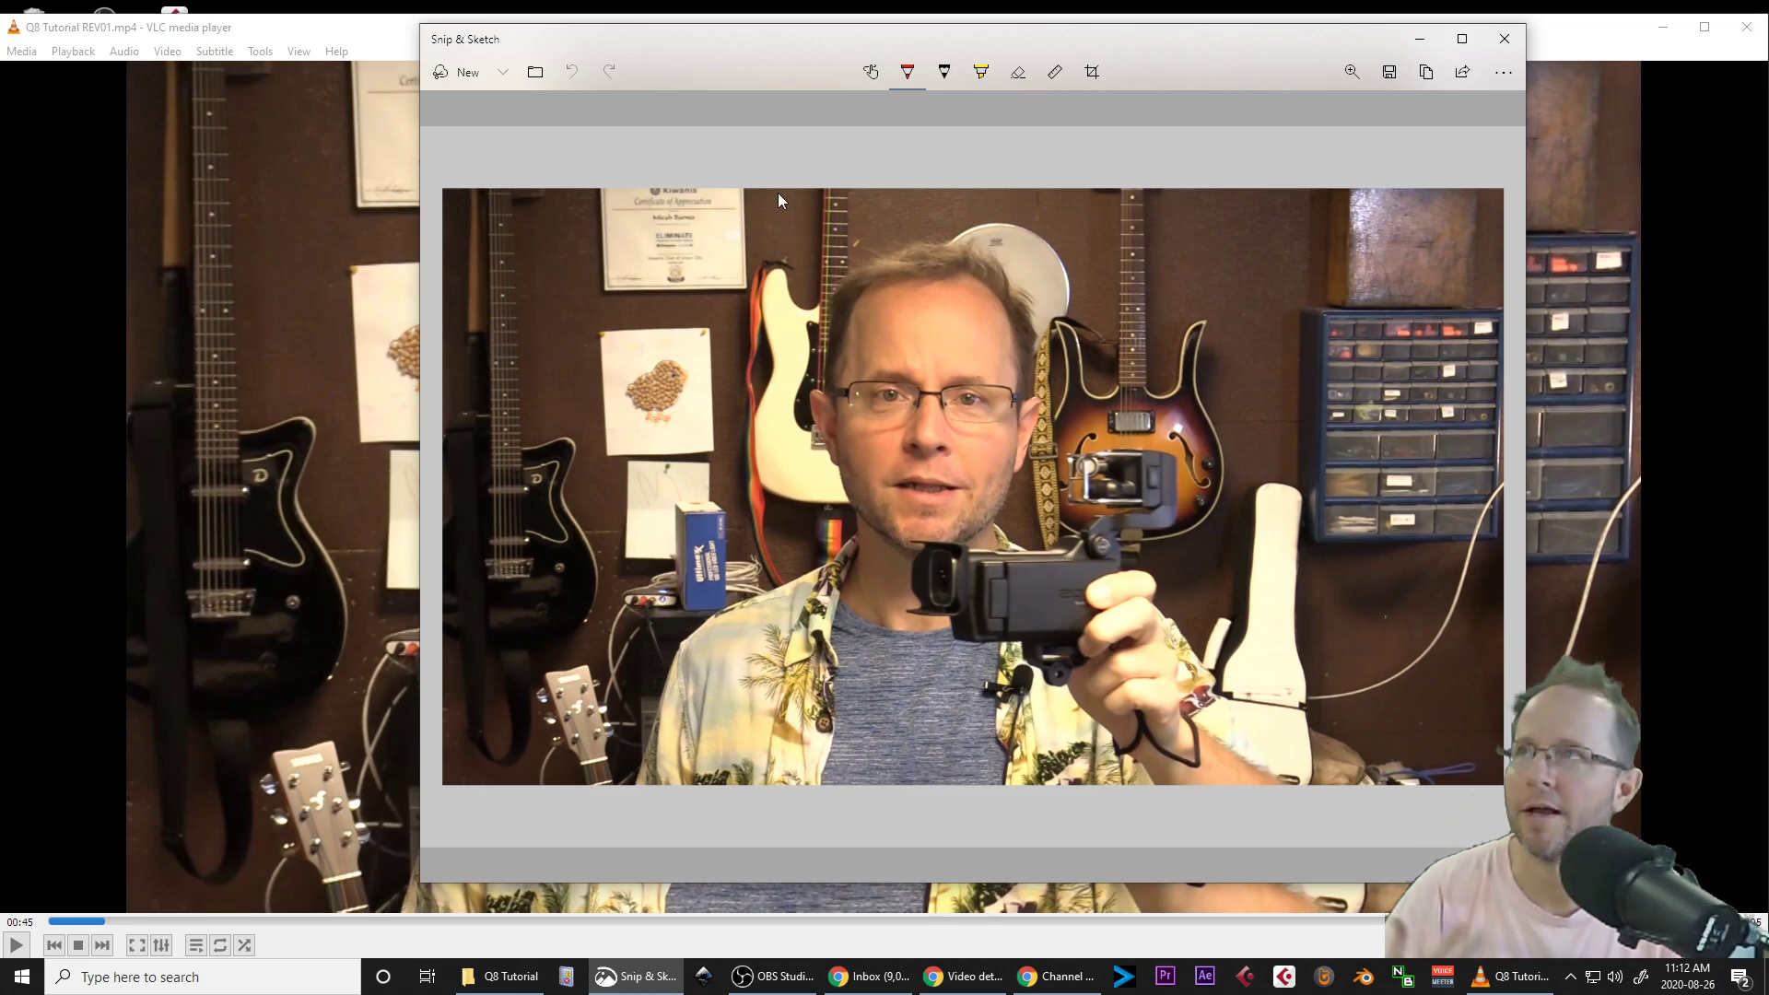
Save the snip as the PNG Screenshot_Thumbnail in the Q8 Tutorial folder, and close the snip and video player windows.
click(1400, 80)
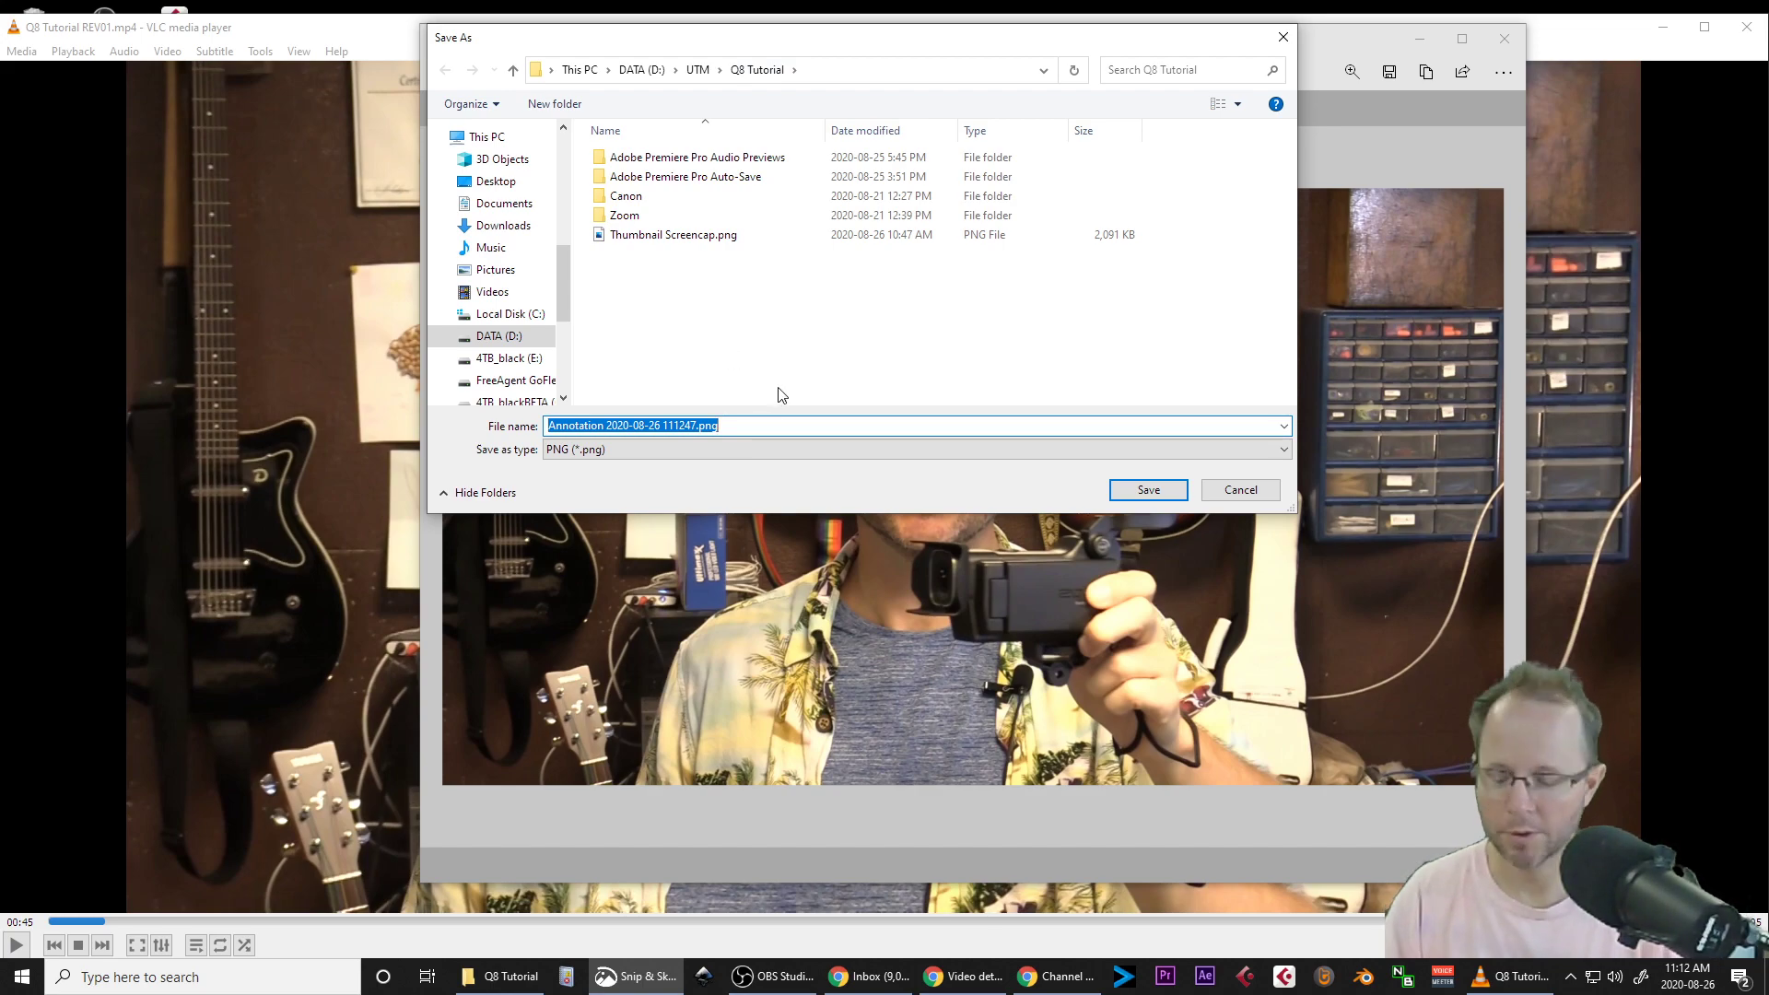
text(Screensh)
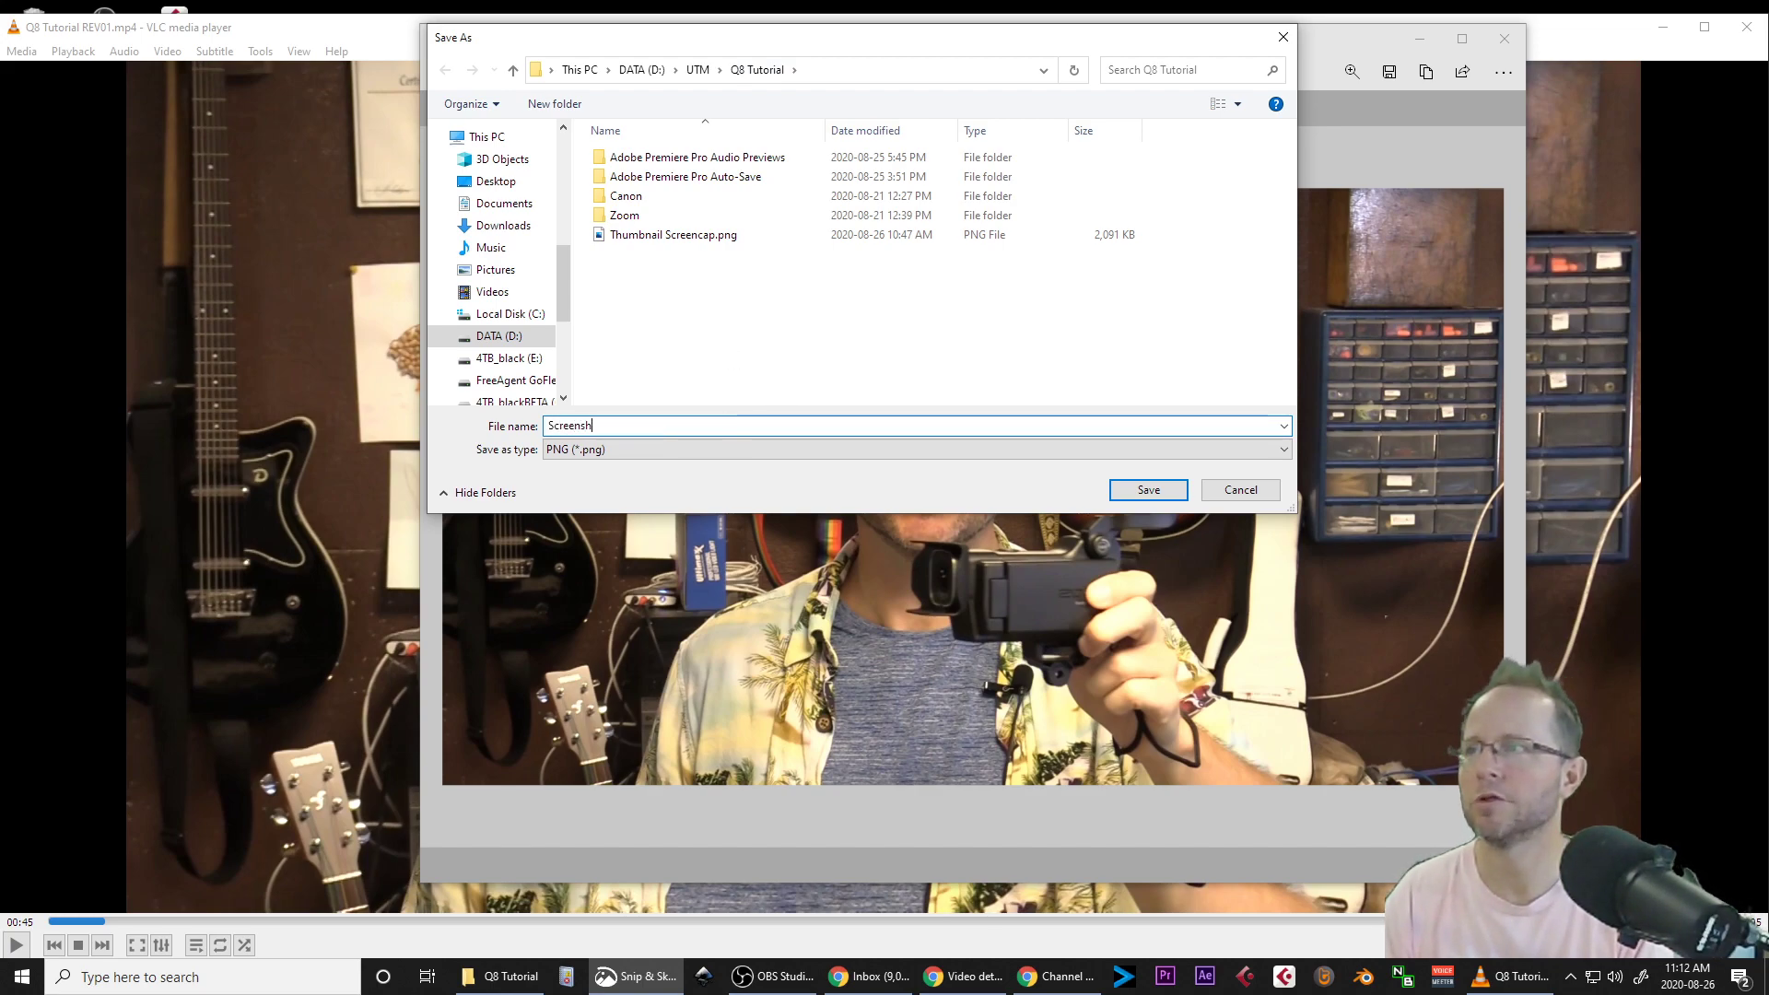
text(ot_Thumbnail)
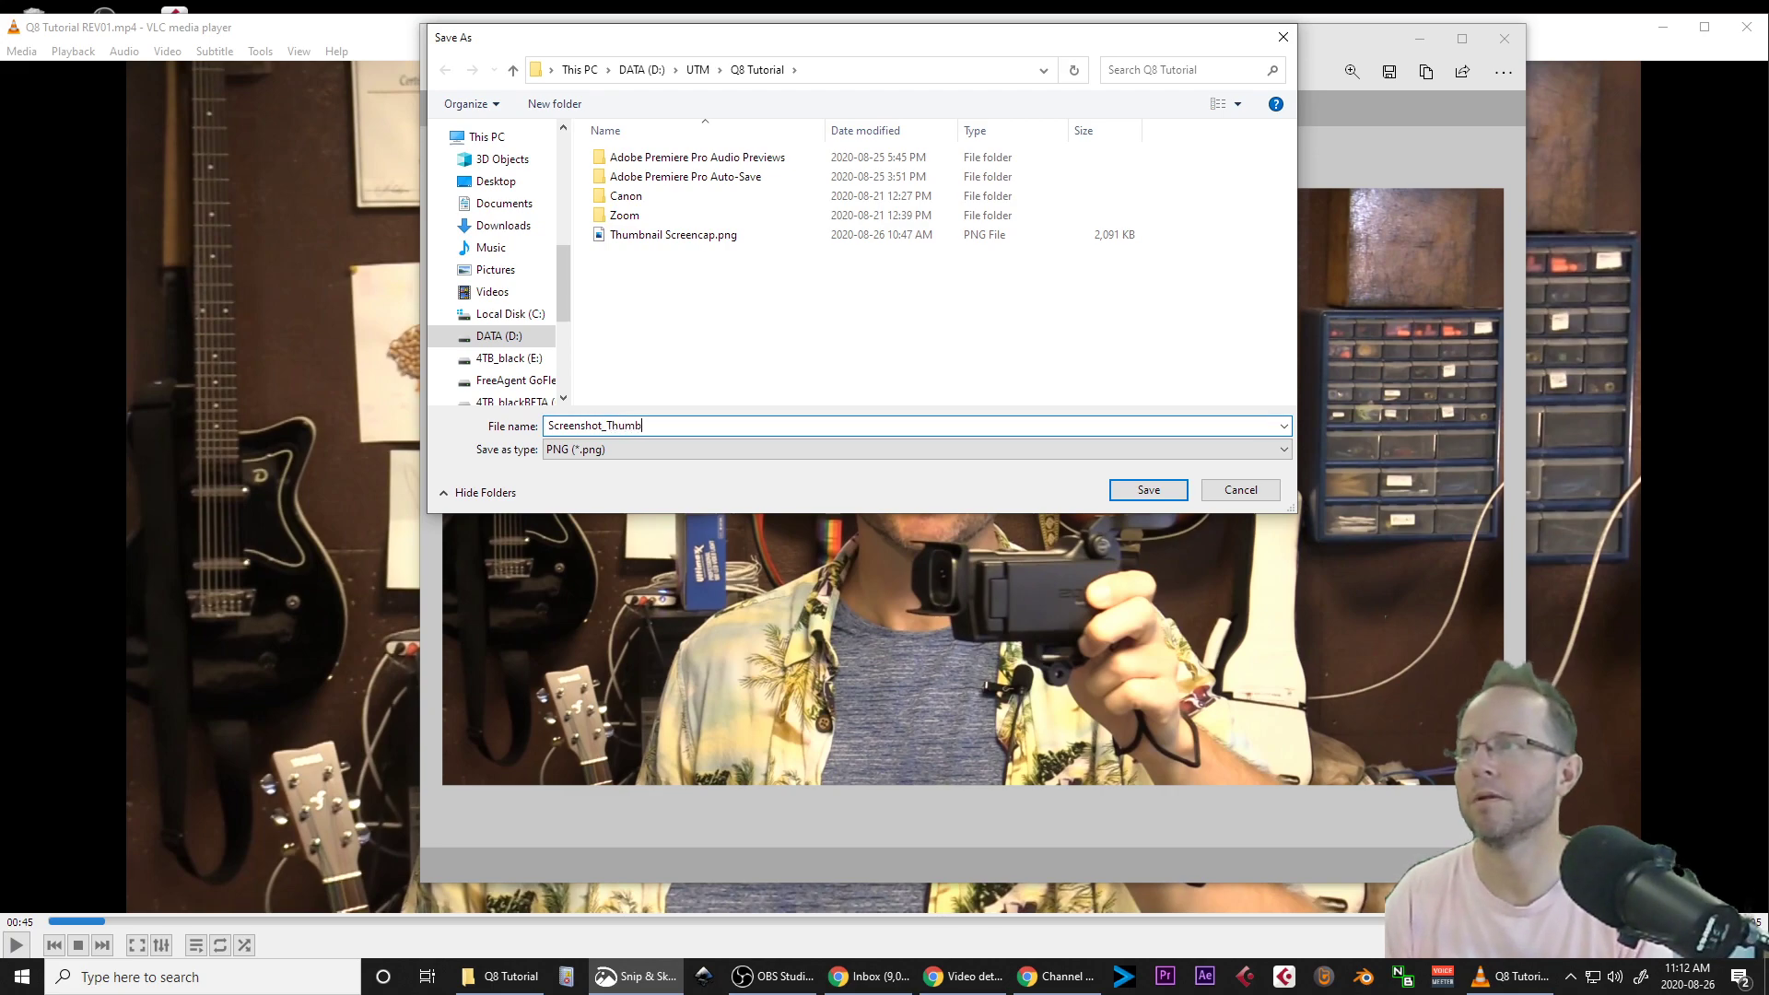
key(Return)
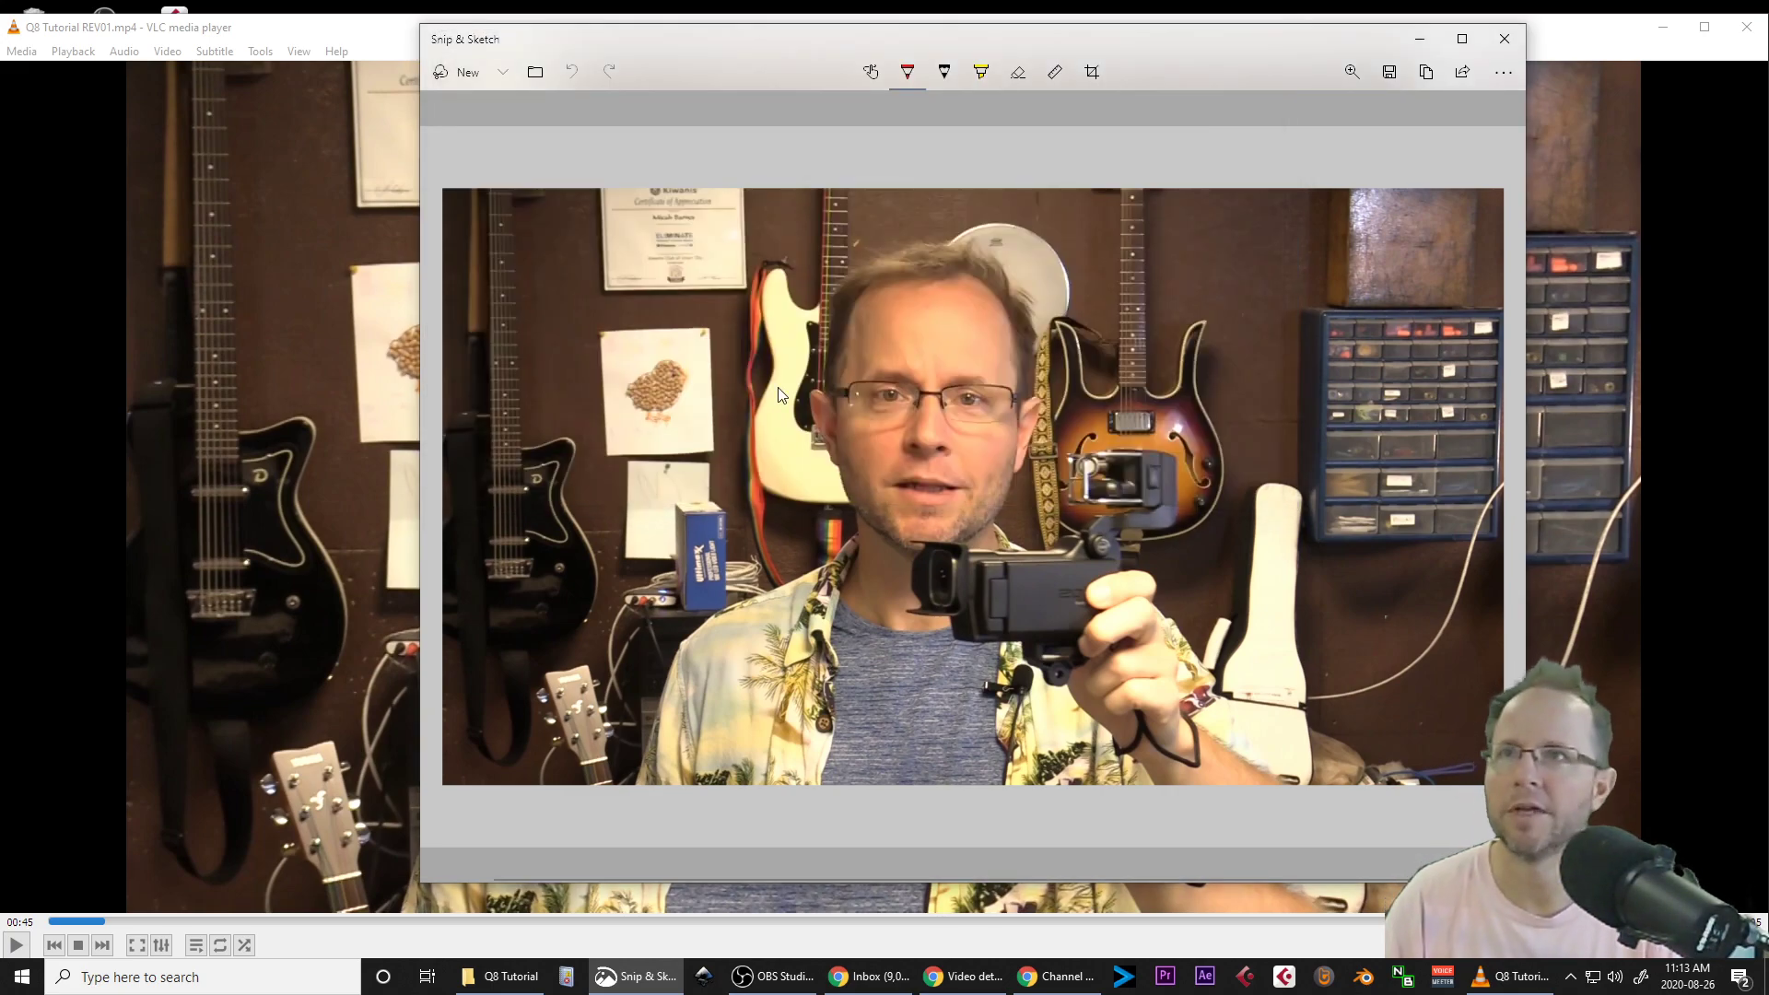
click(1495, 43)
click(1747, 26)
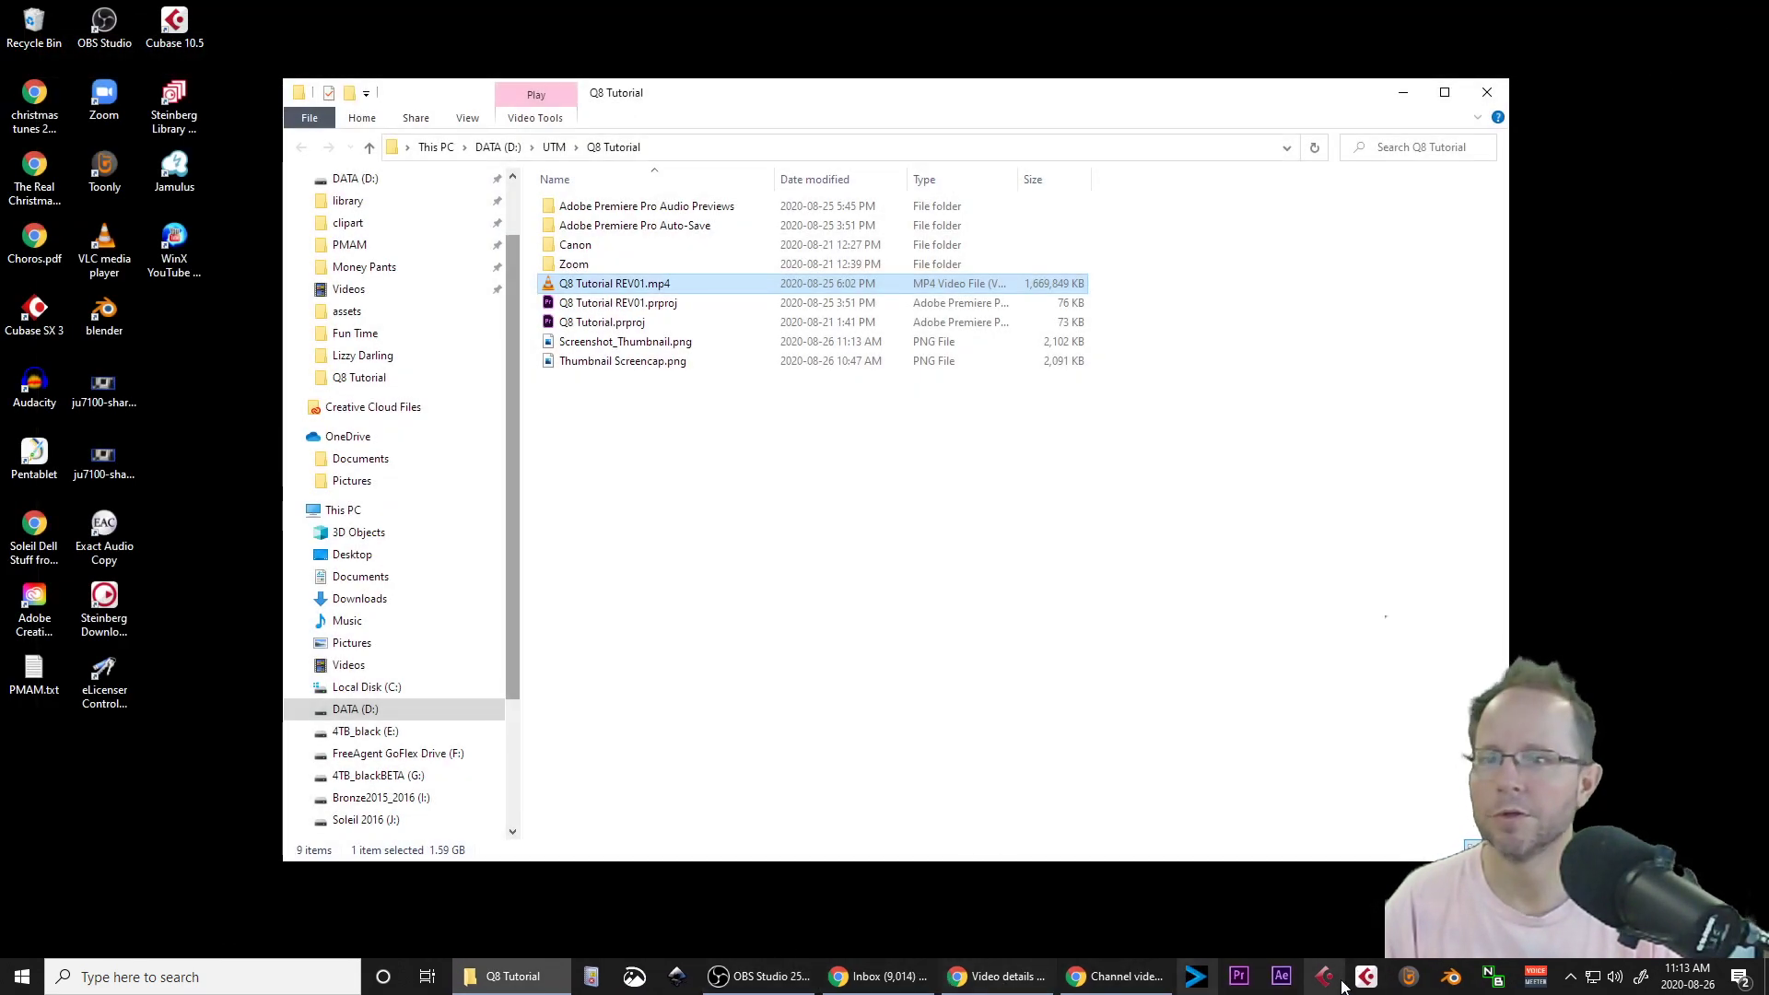
Launch Inkscape, shrink the Q8 Tutorial folder window and place it beside the blank page.
click(677, 979)
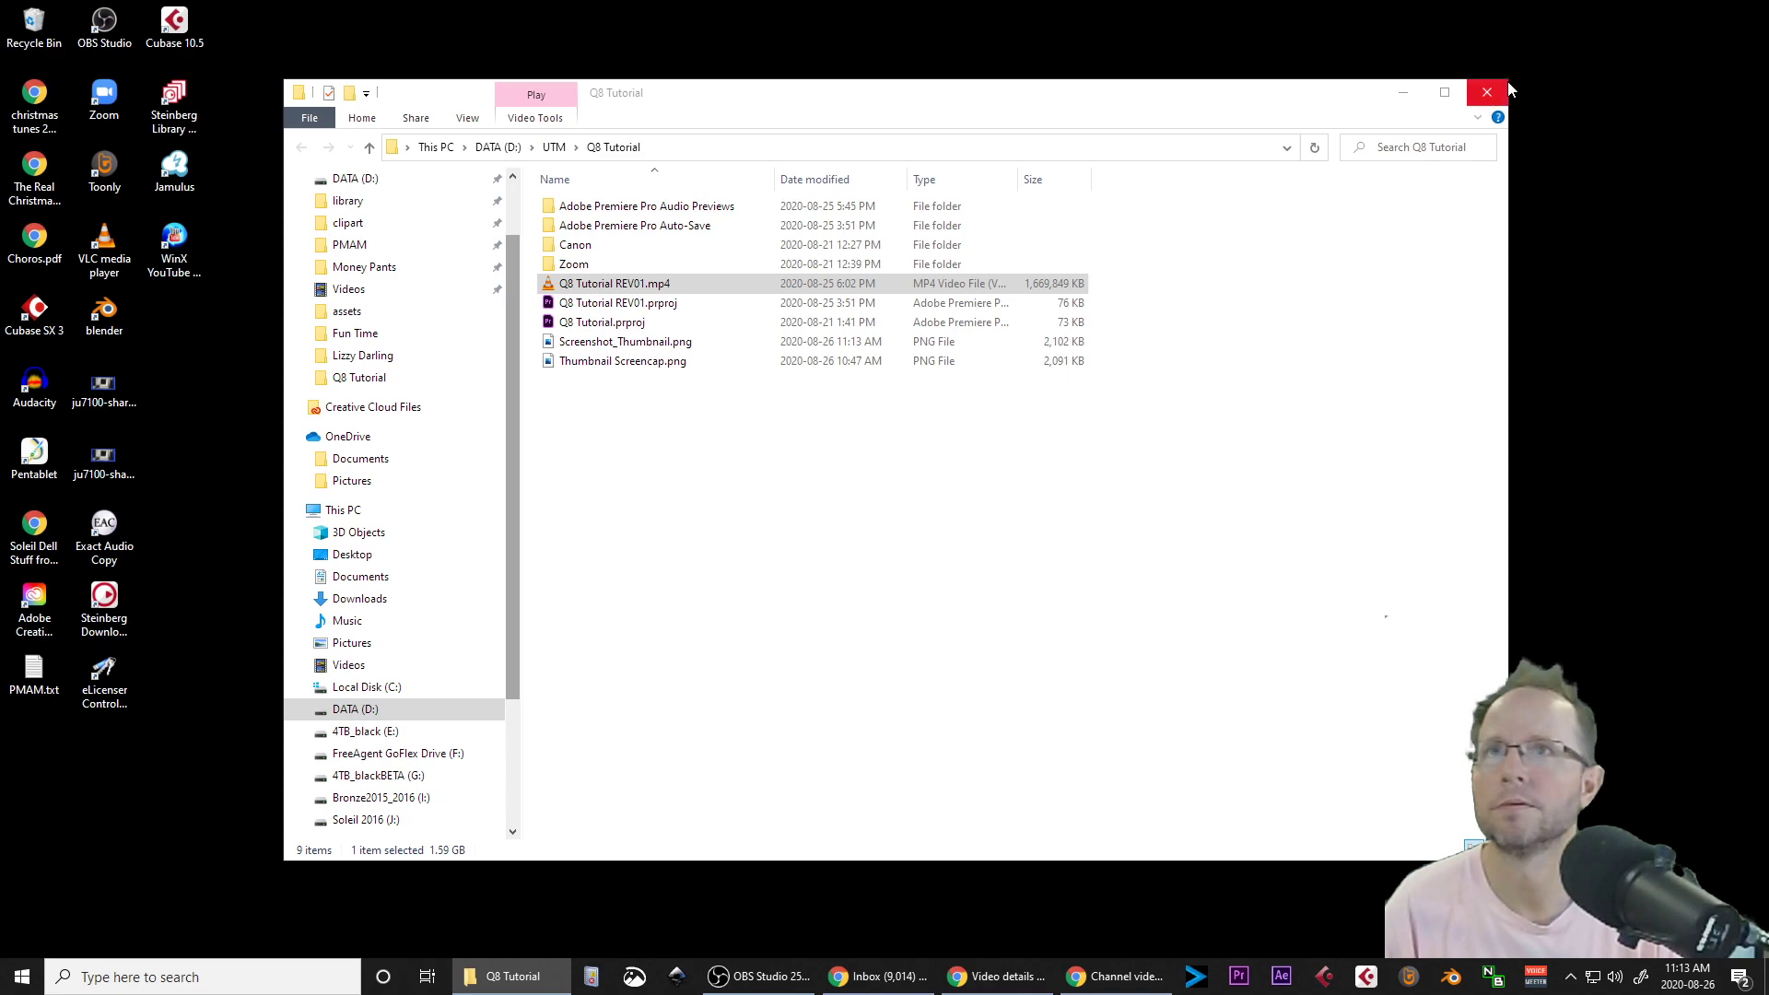
drag(1508, 79, 1032, 163)
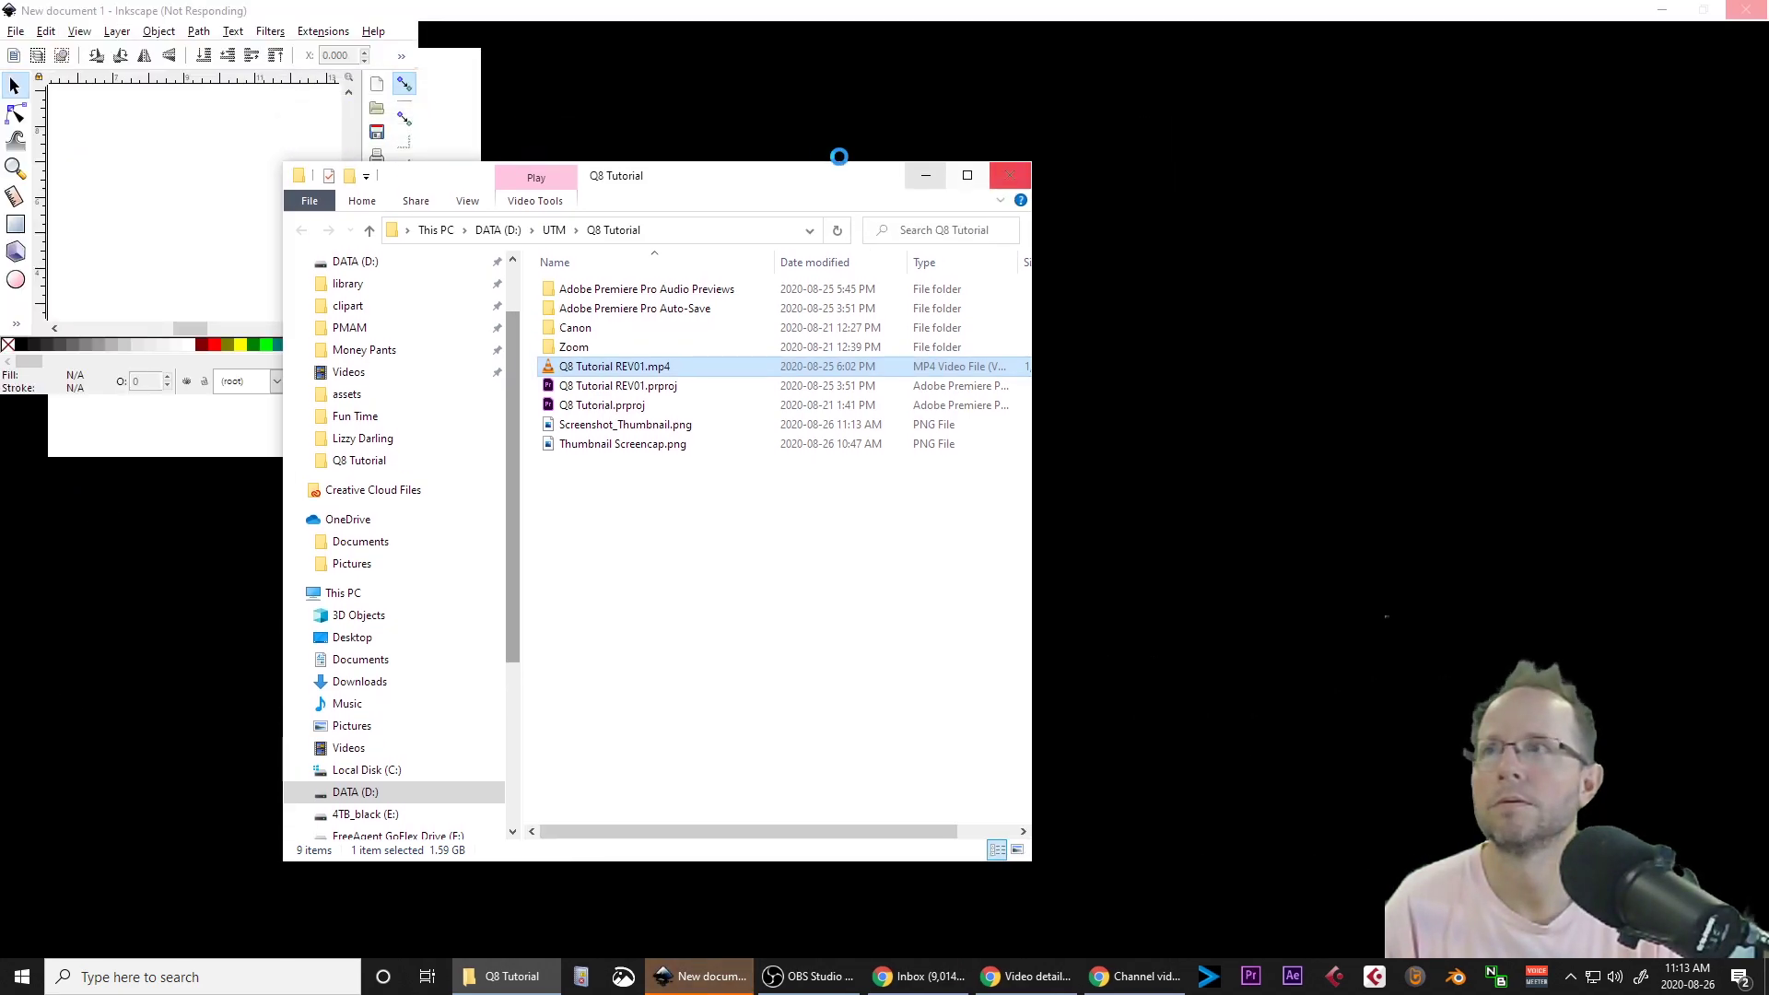
drag(798, 177, 1530, 131)
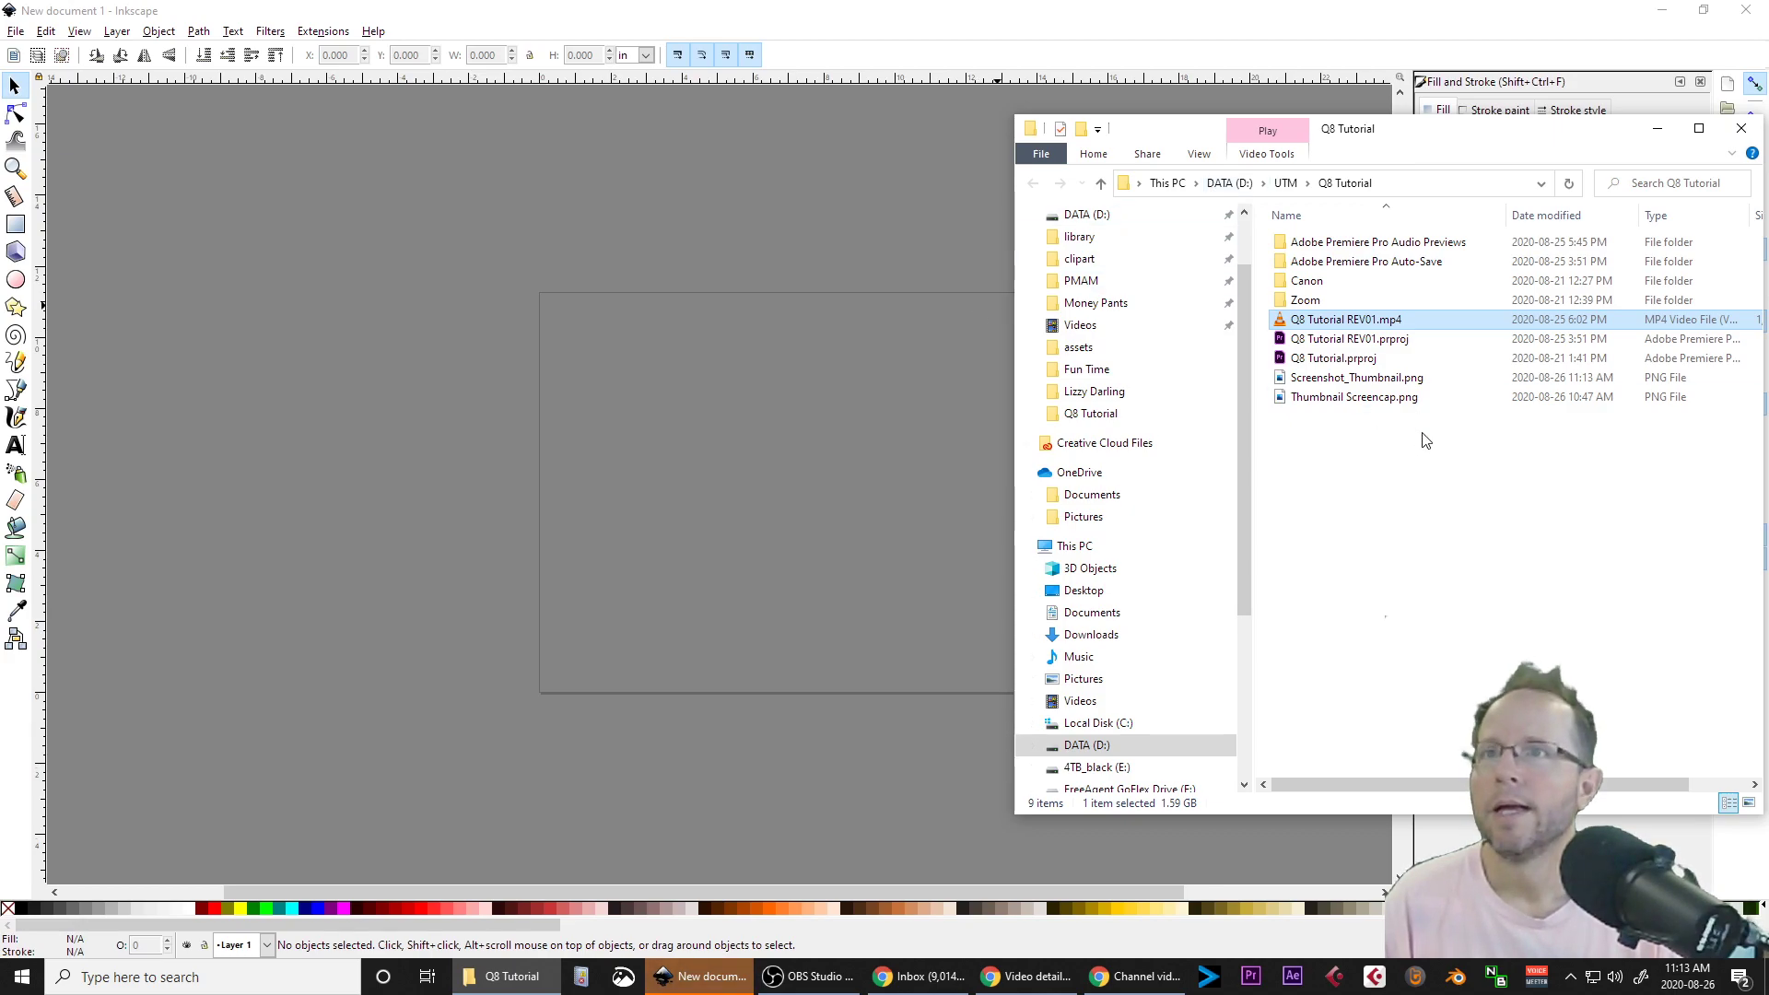
Delete Thumbnail Screencap.png from the Q8 Tutorial folder.
click(1380, 398)
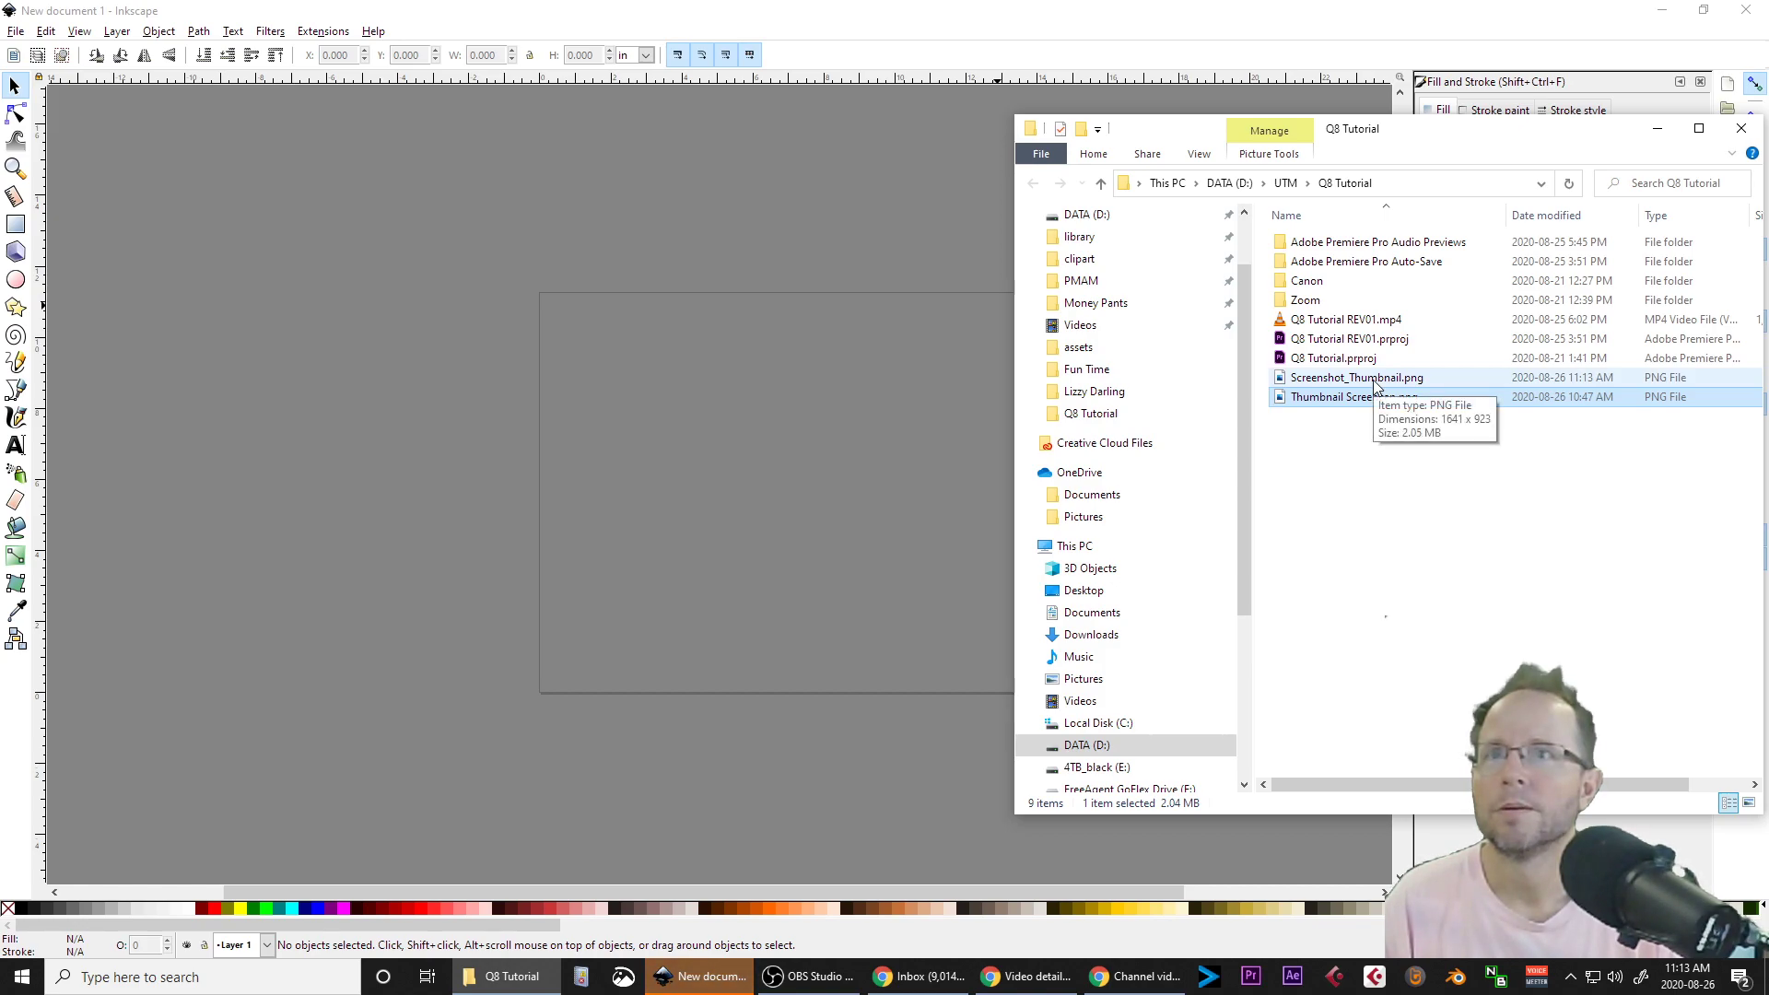
click(1384, 399)
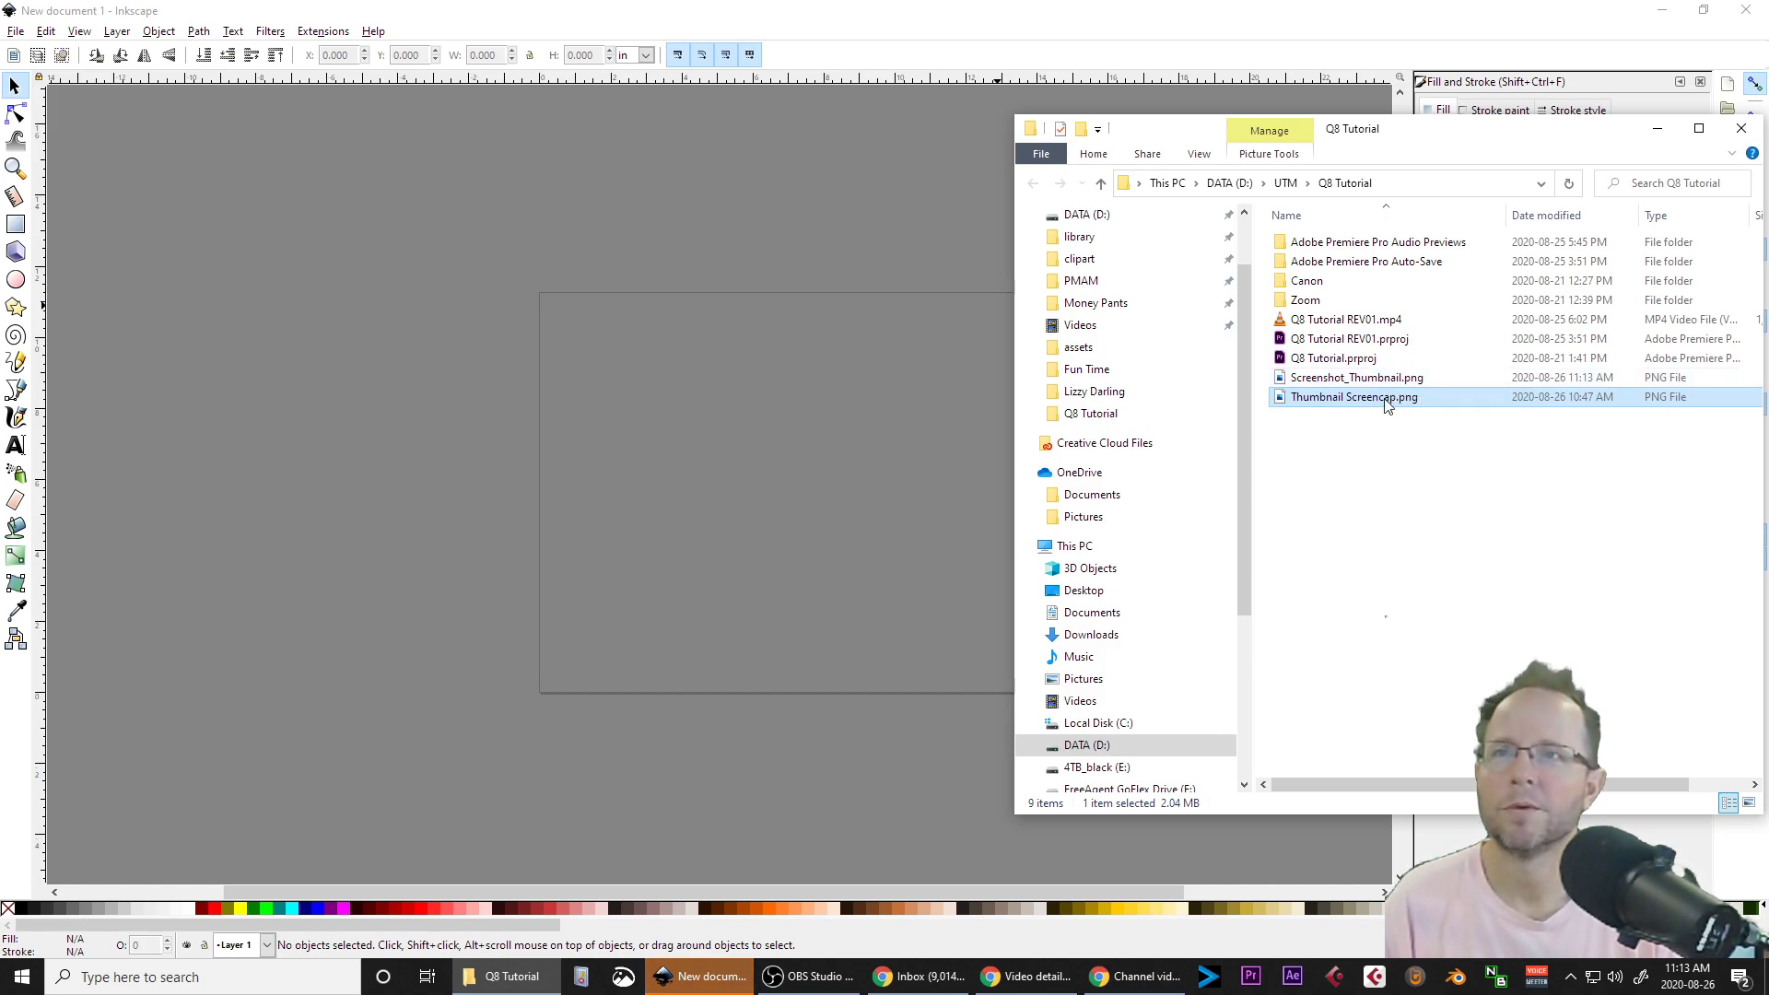
click(1449, 472)
click(1451, 404)
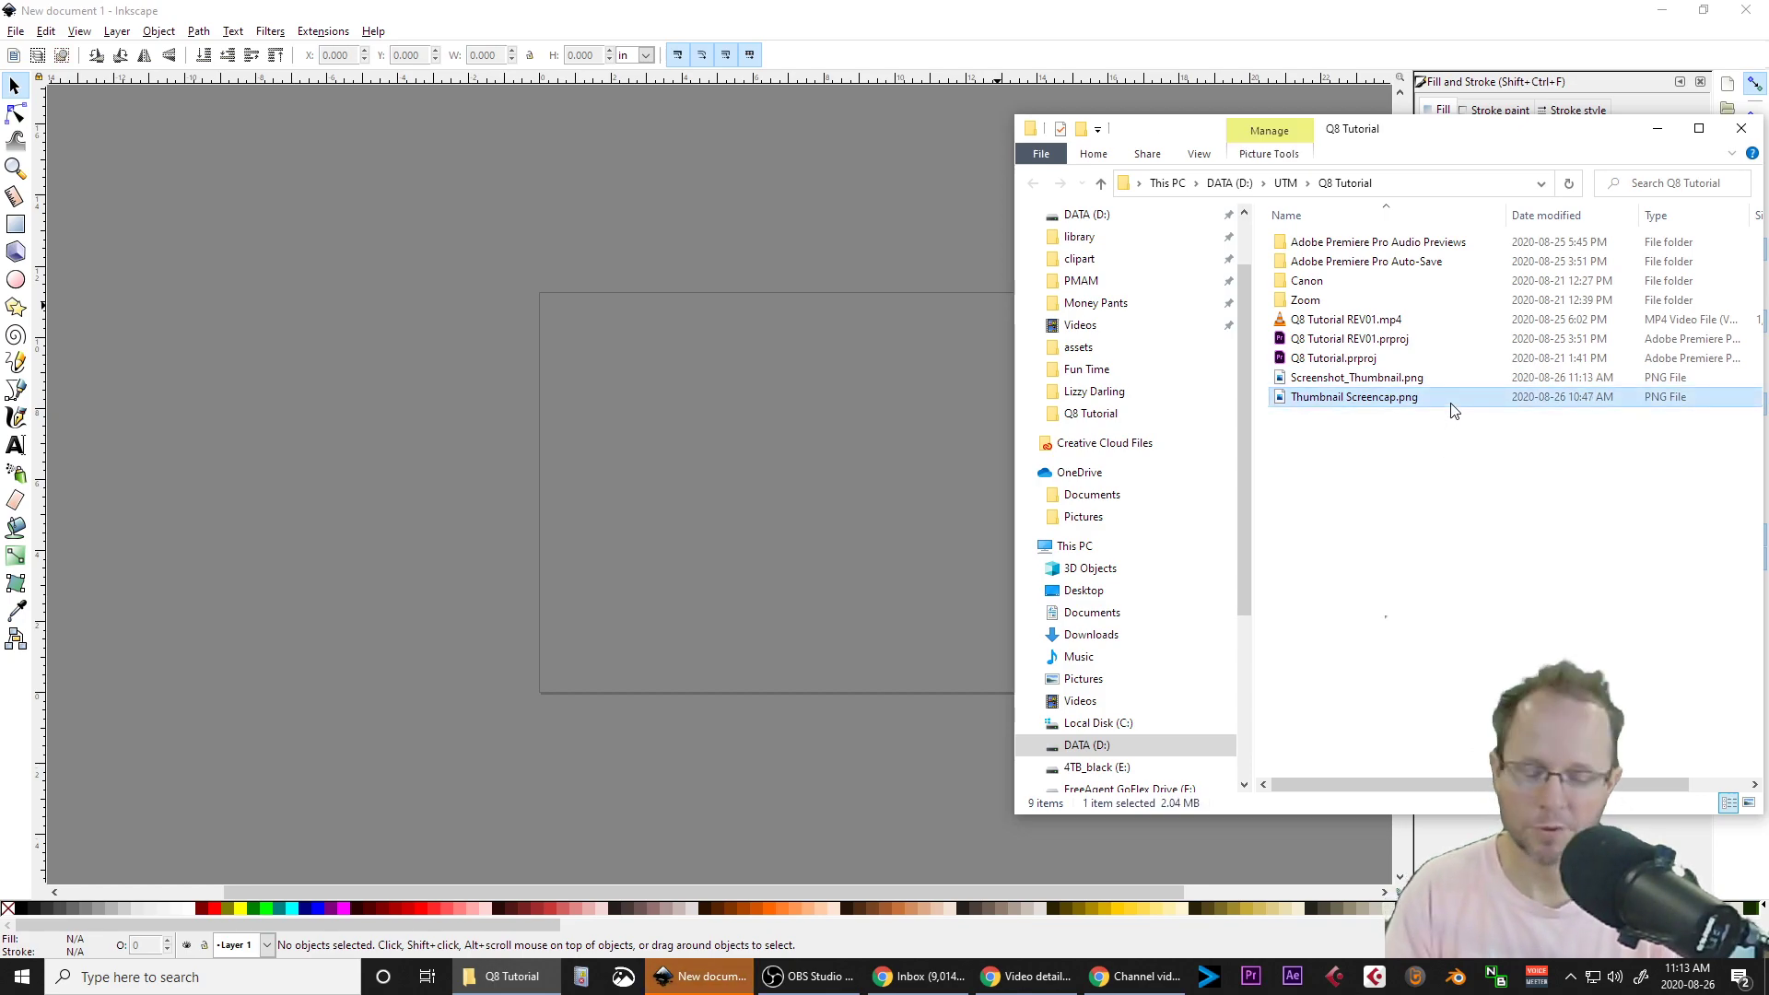
key(Delete)
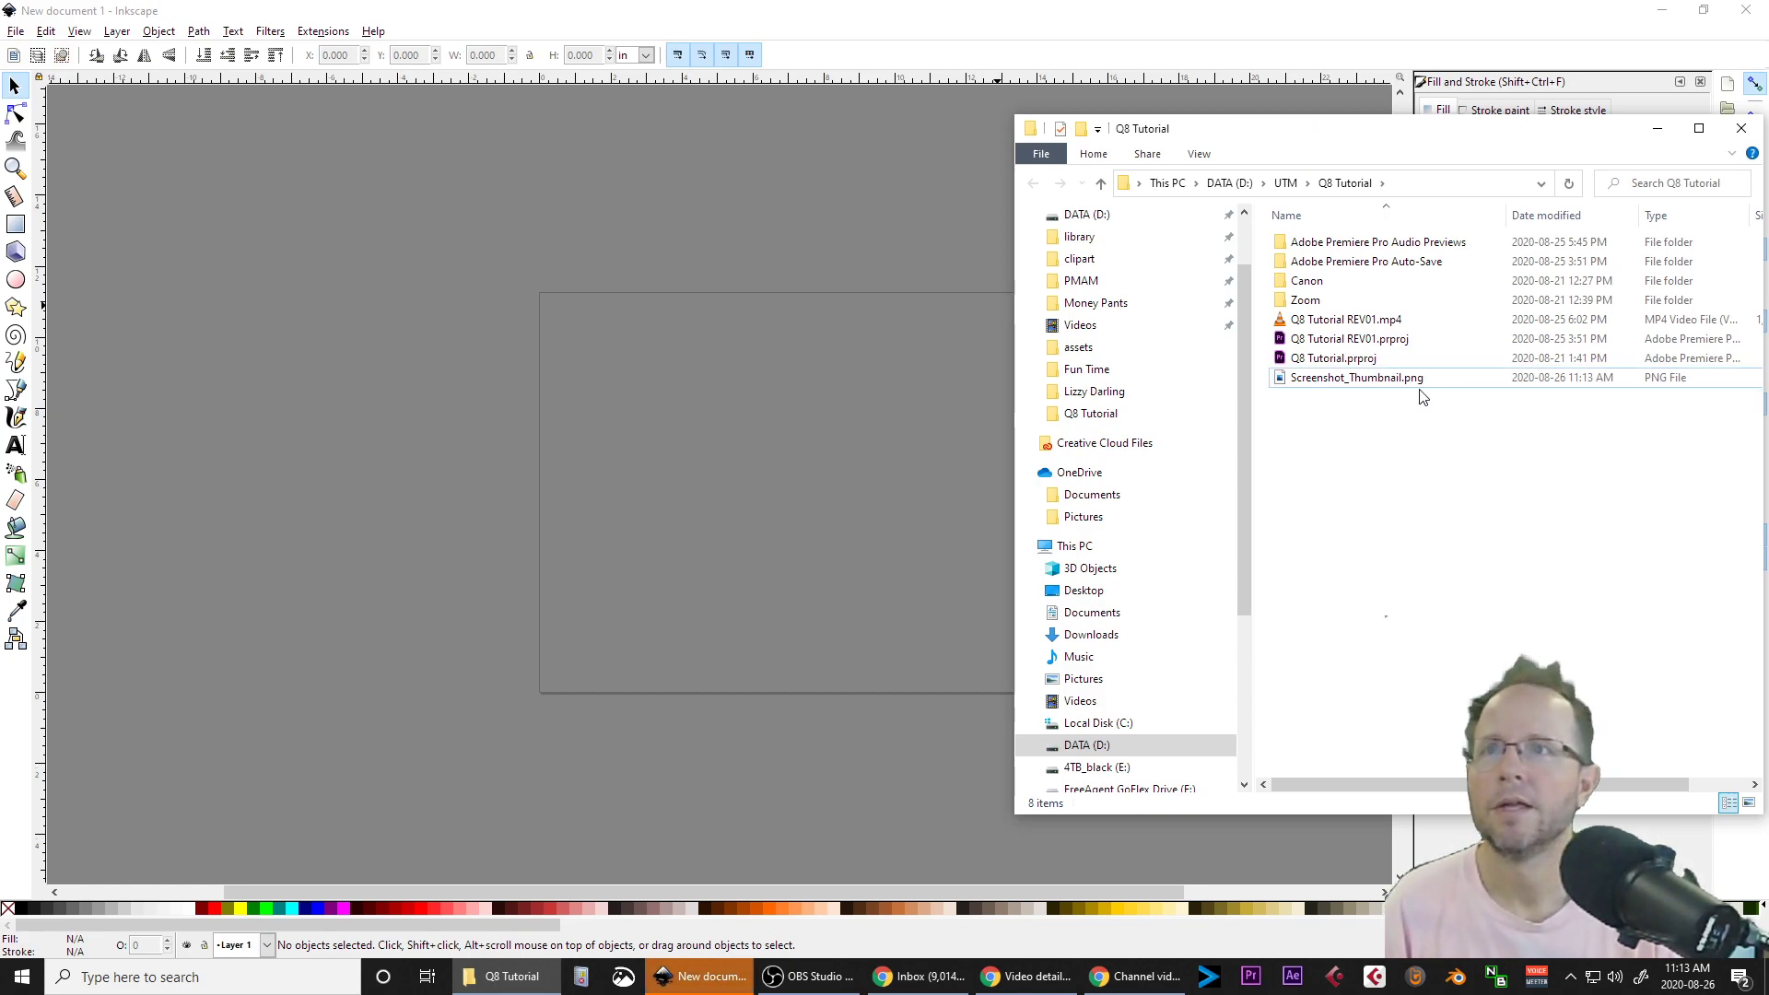
Import Screenshot_Thumbnail.png from the folder into the Inkscape document and position it inside the page.
click(1416, 384)
drag(1416, 383, 831, 484)
click(985, 610)
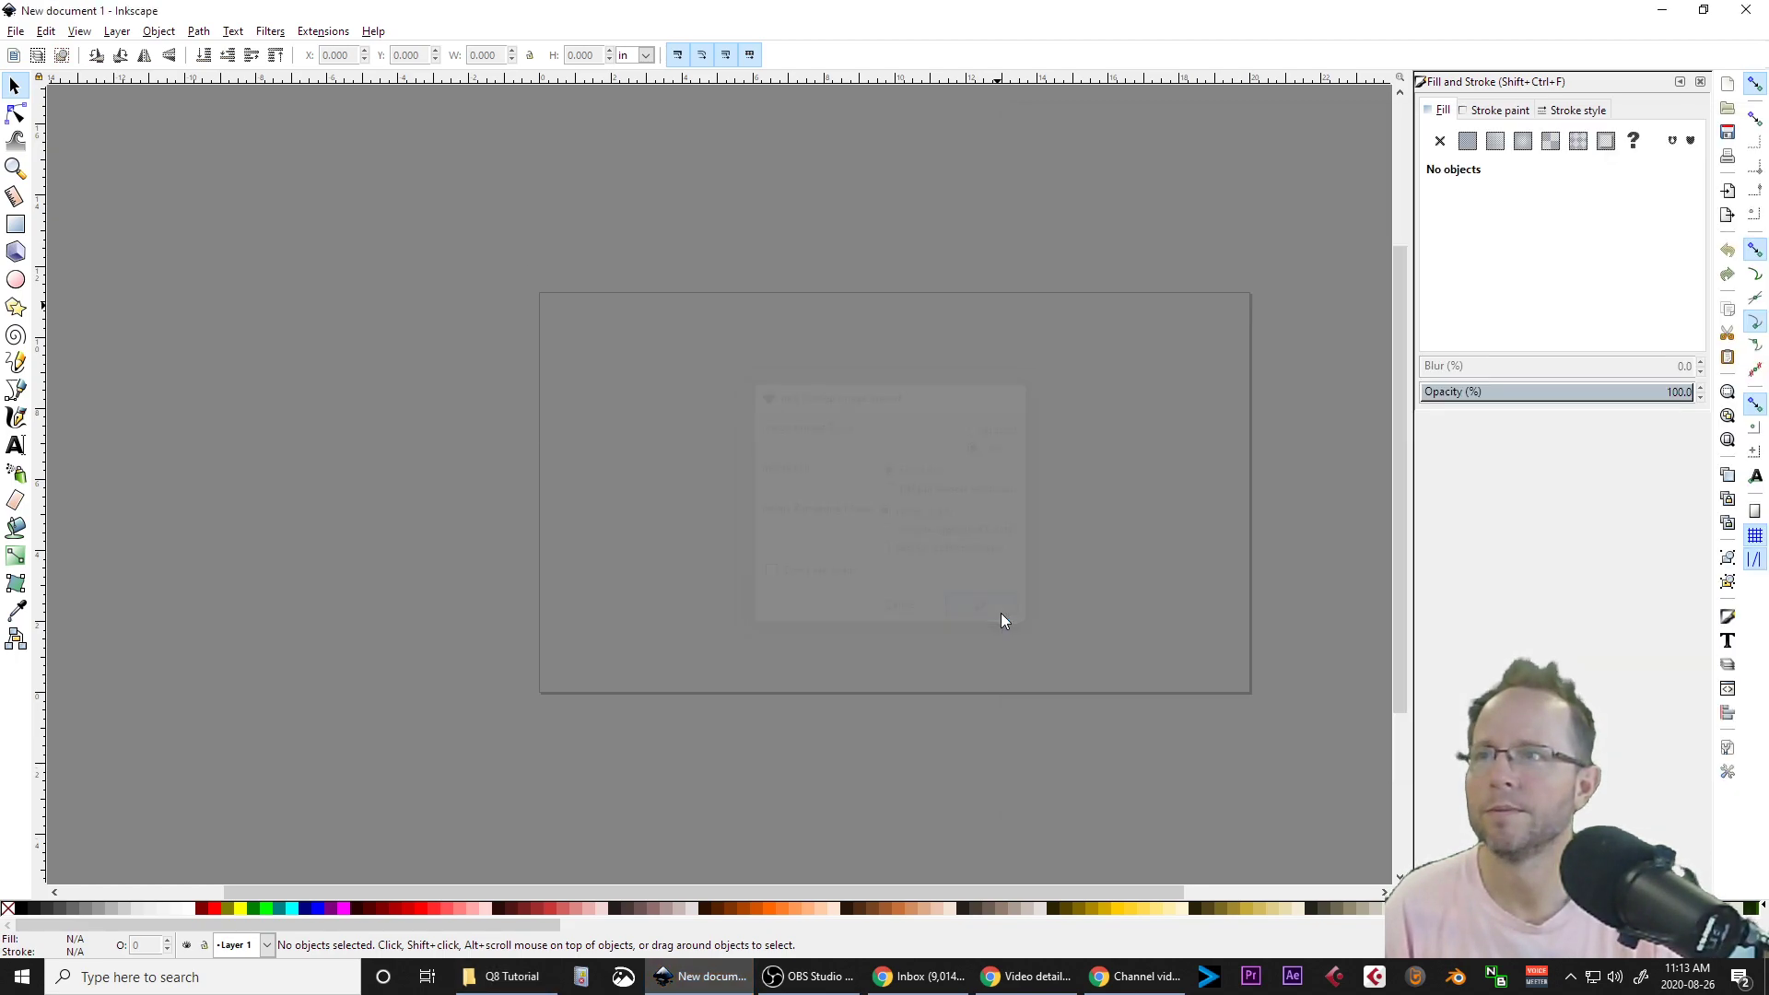
drag(946, 519, 949, 479)
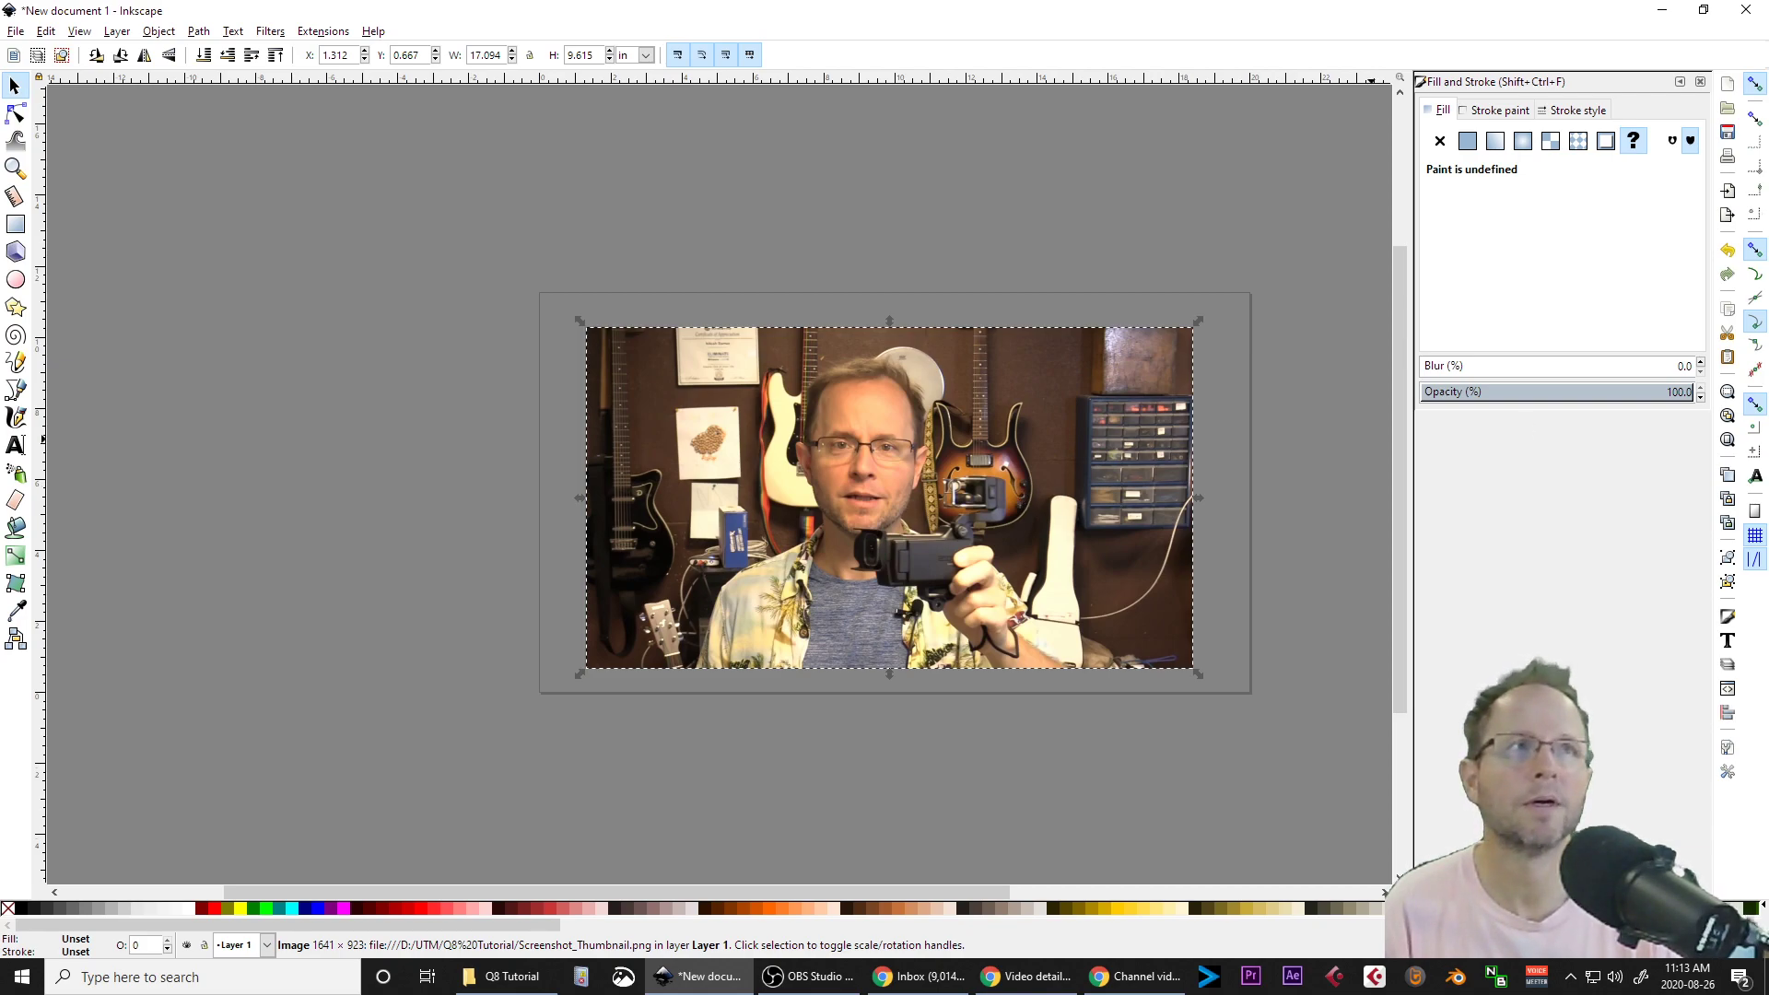
Review the custom page width, height, units and resize-to-content options in the document properties.
key(shift+ctrl+d)
drag(1341, 207, 636, 191)
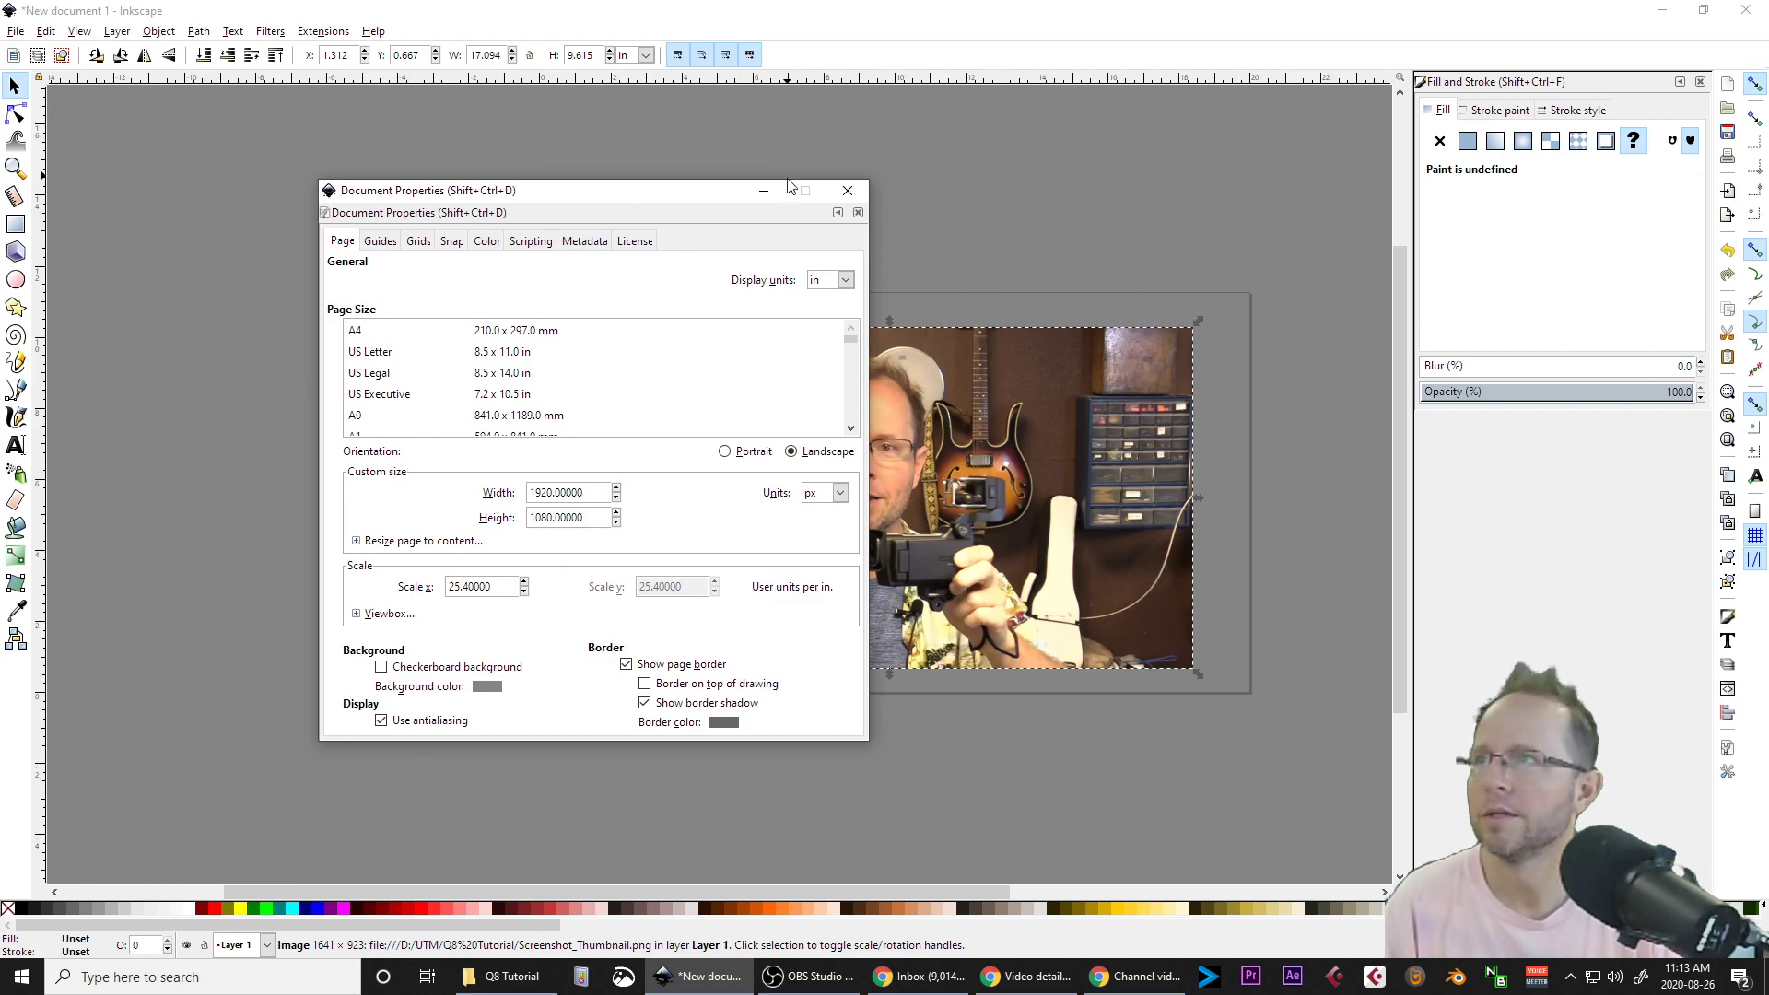
click(845, 194)
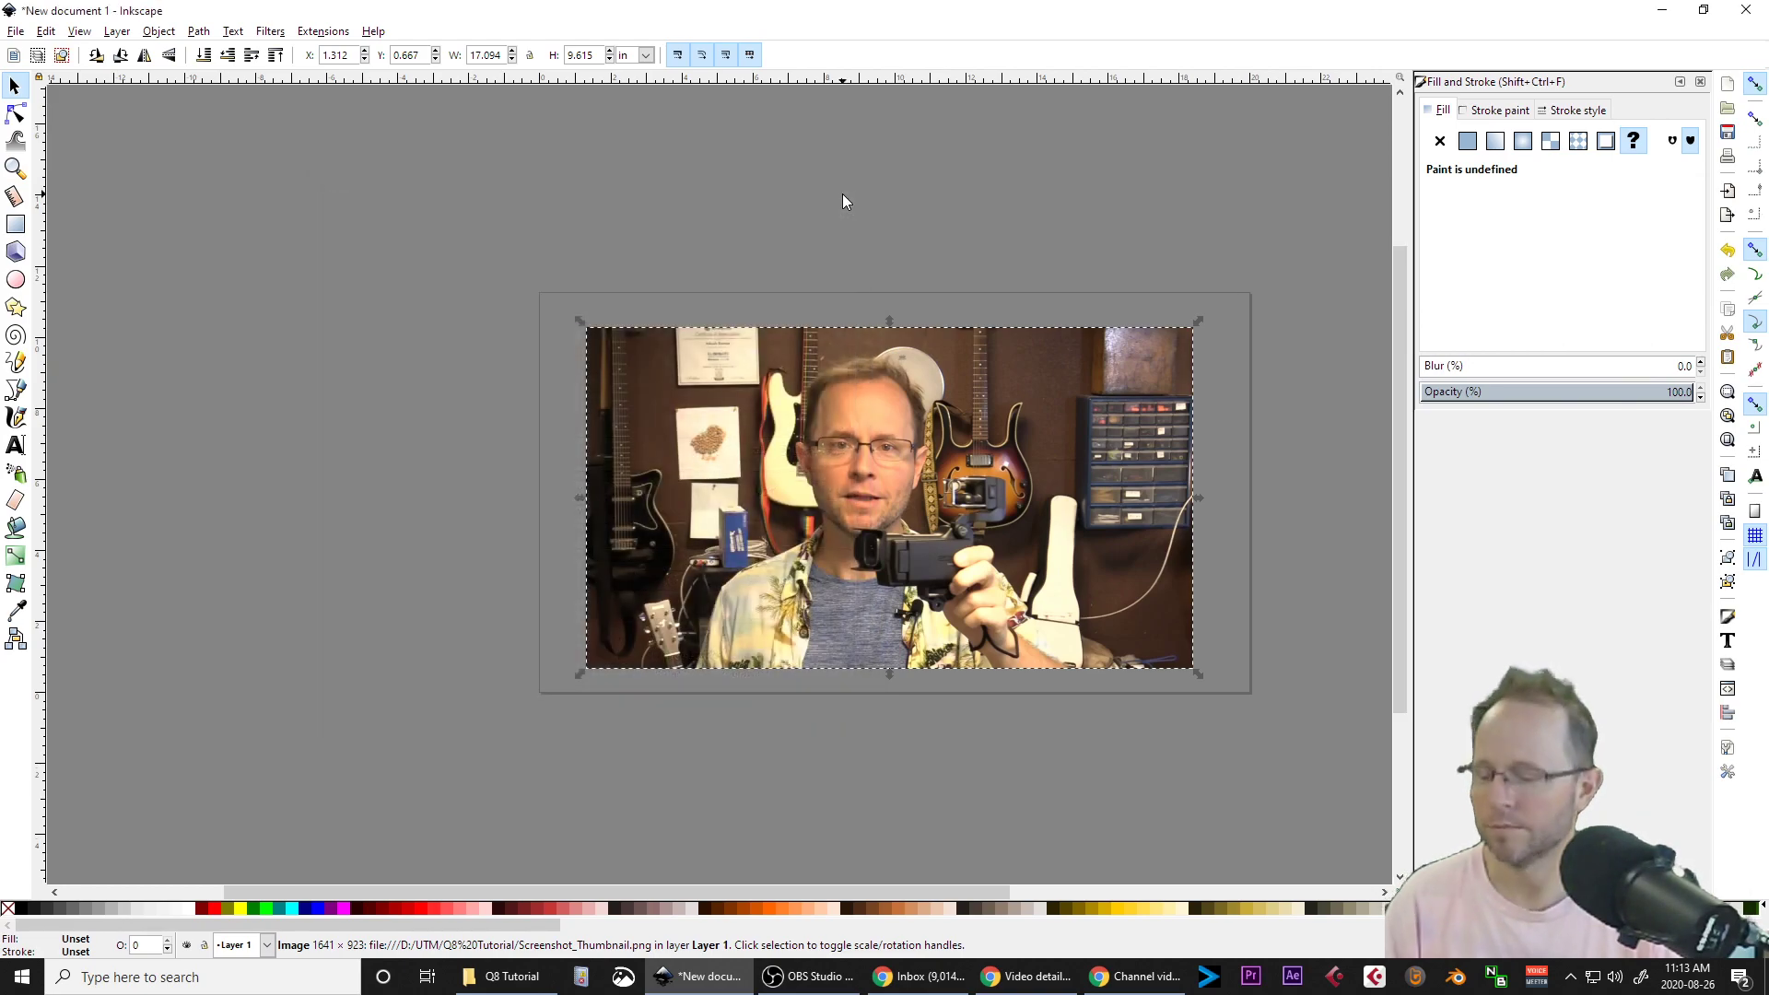
key(ctrl)
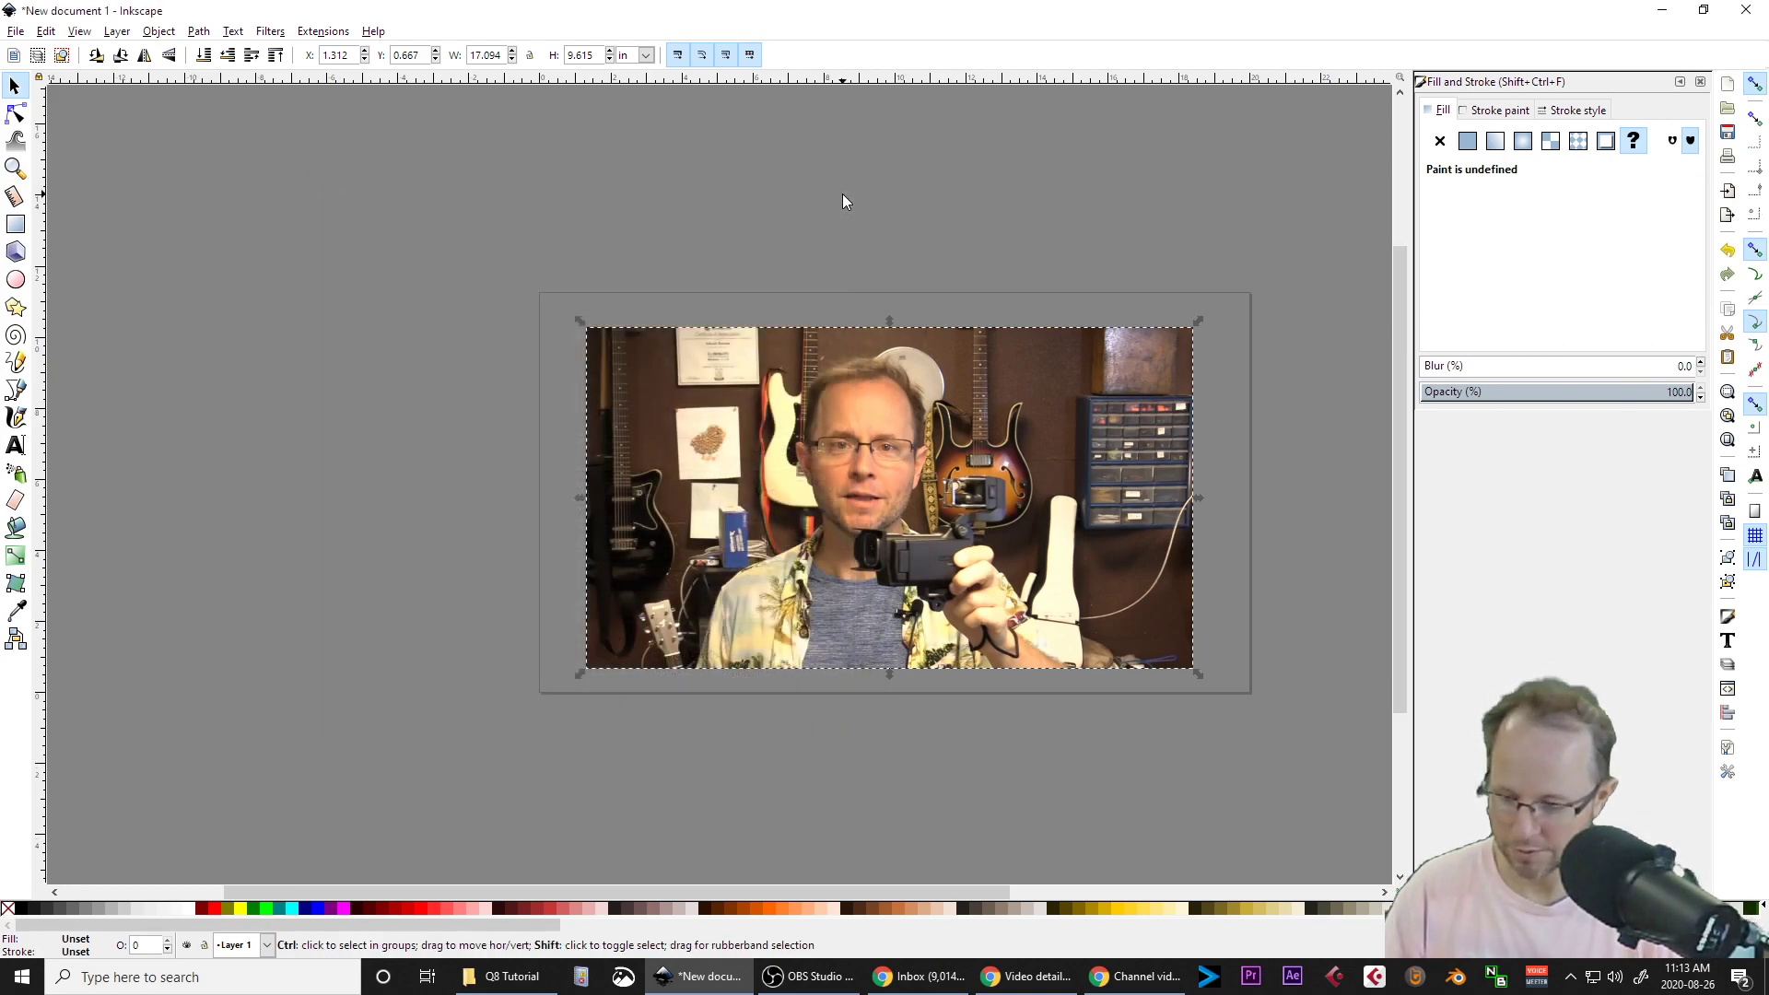
key(ctrl+shift+d)
drag(1148, 217, 451, 235)
click(16, 32)
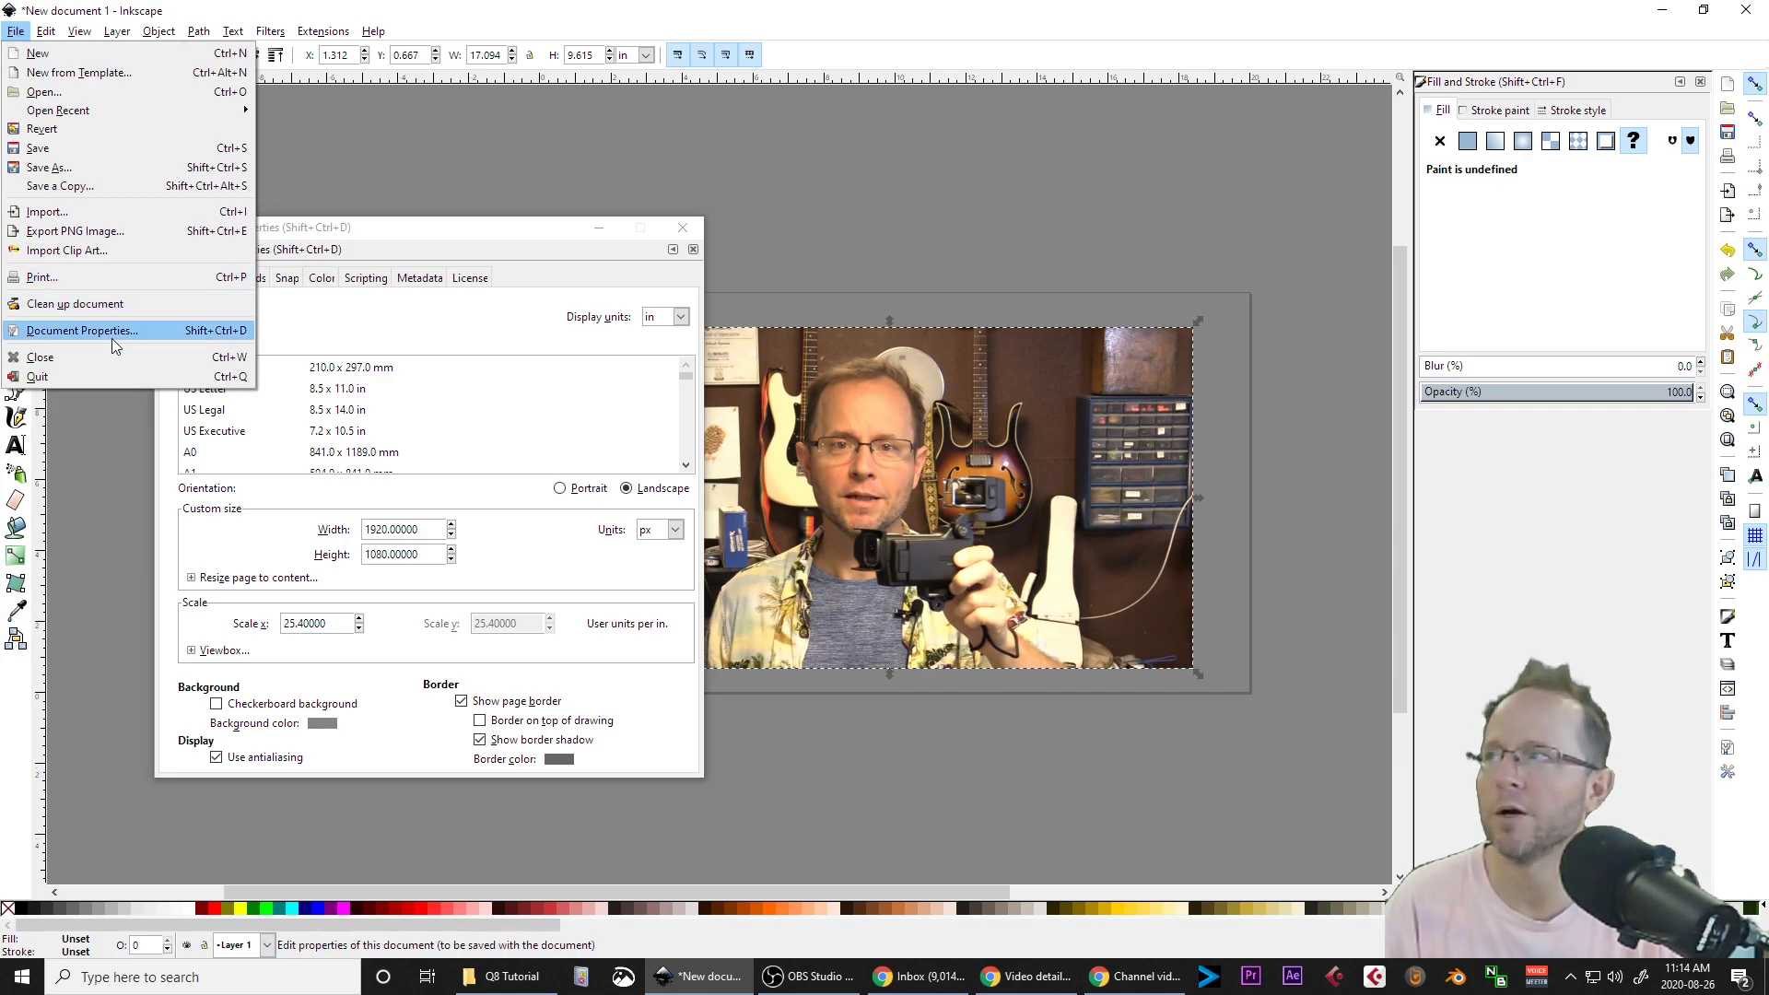
click(454, 237)
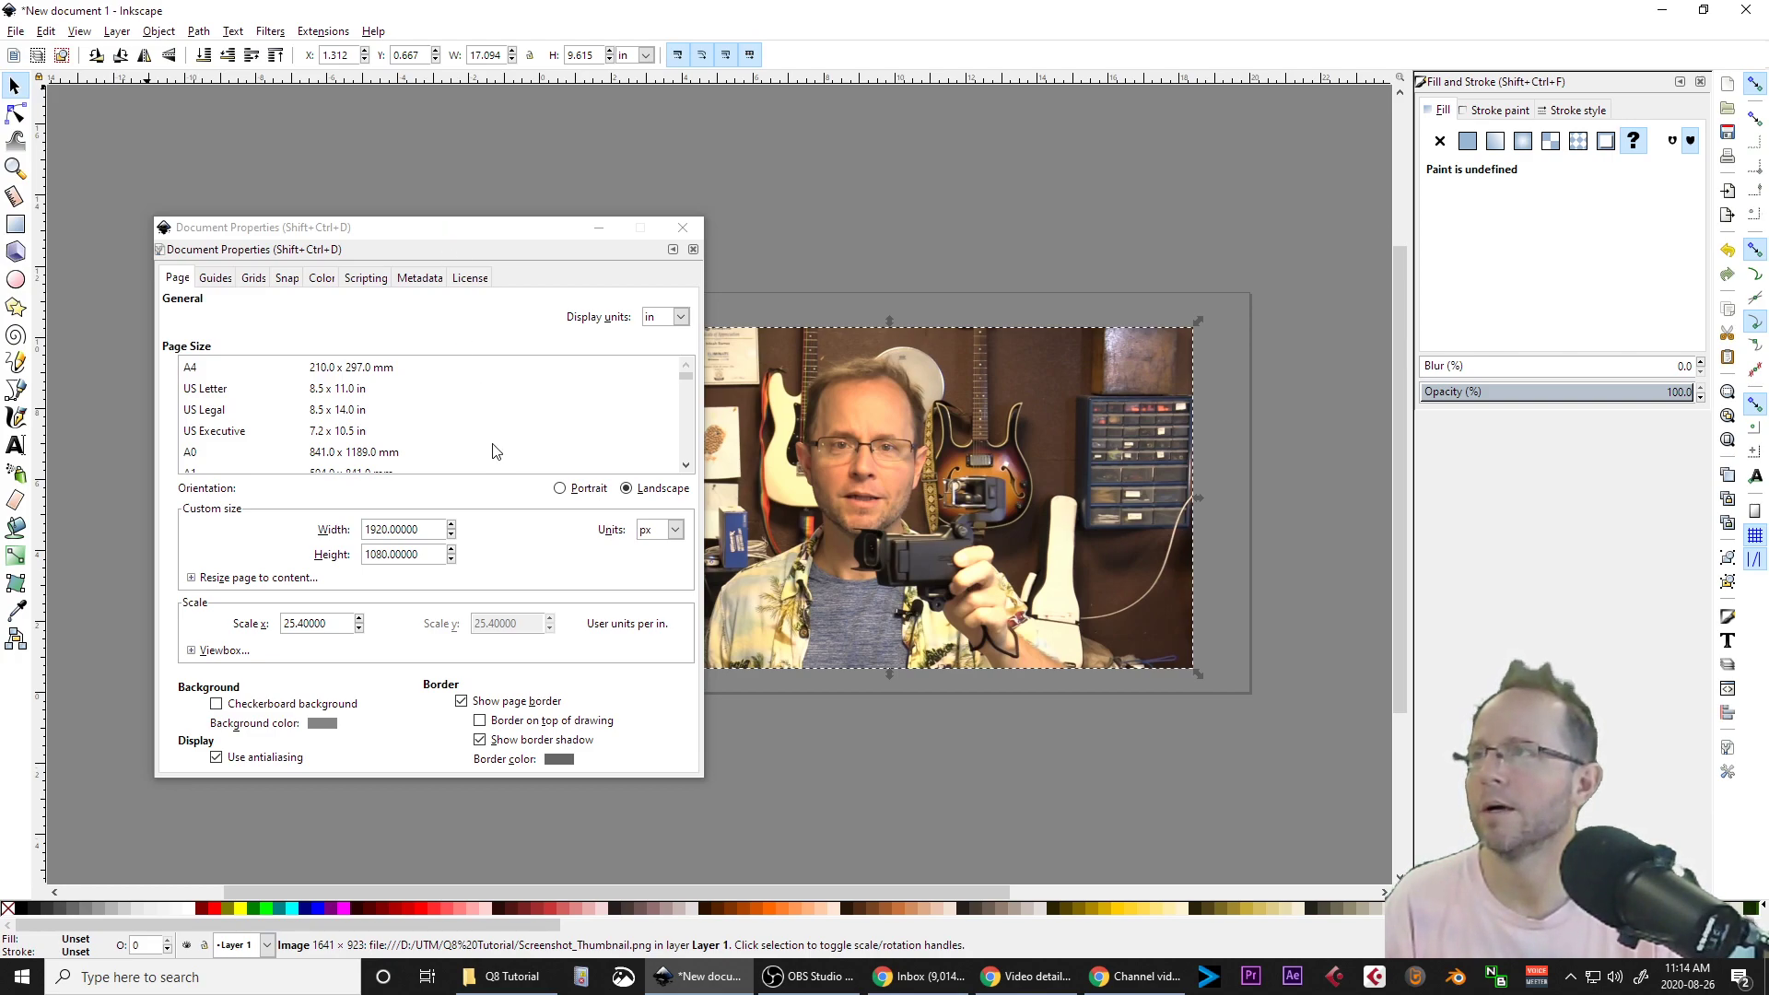
drag(527, 235, 456, 177)
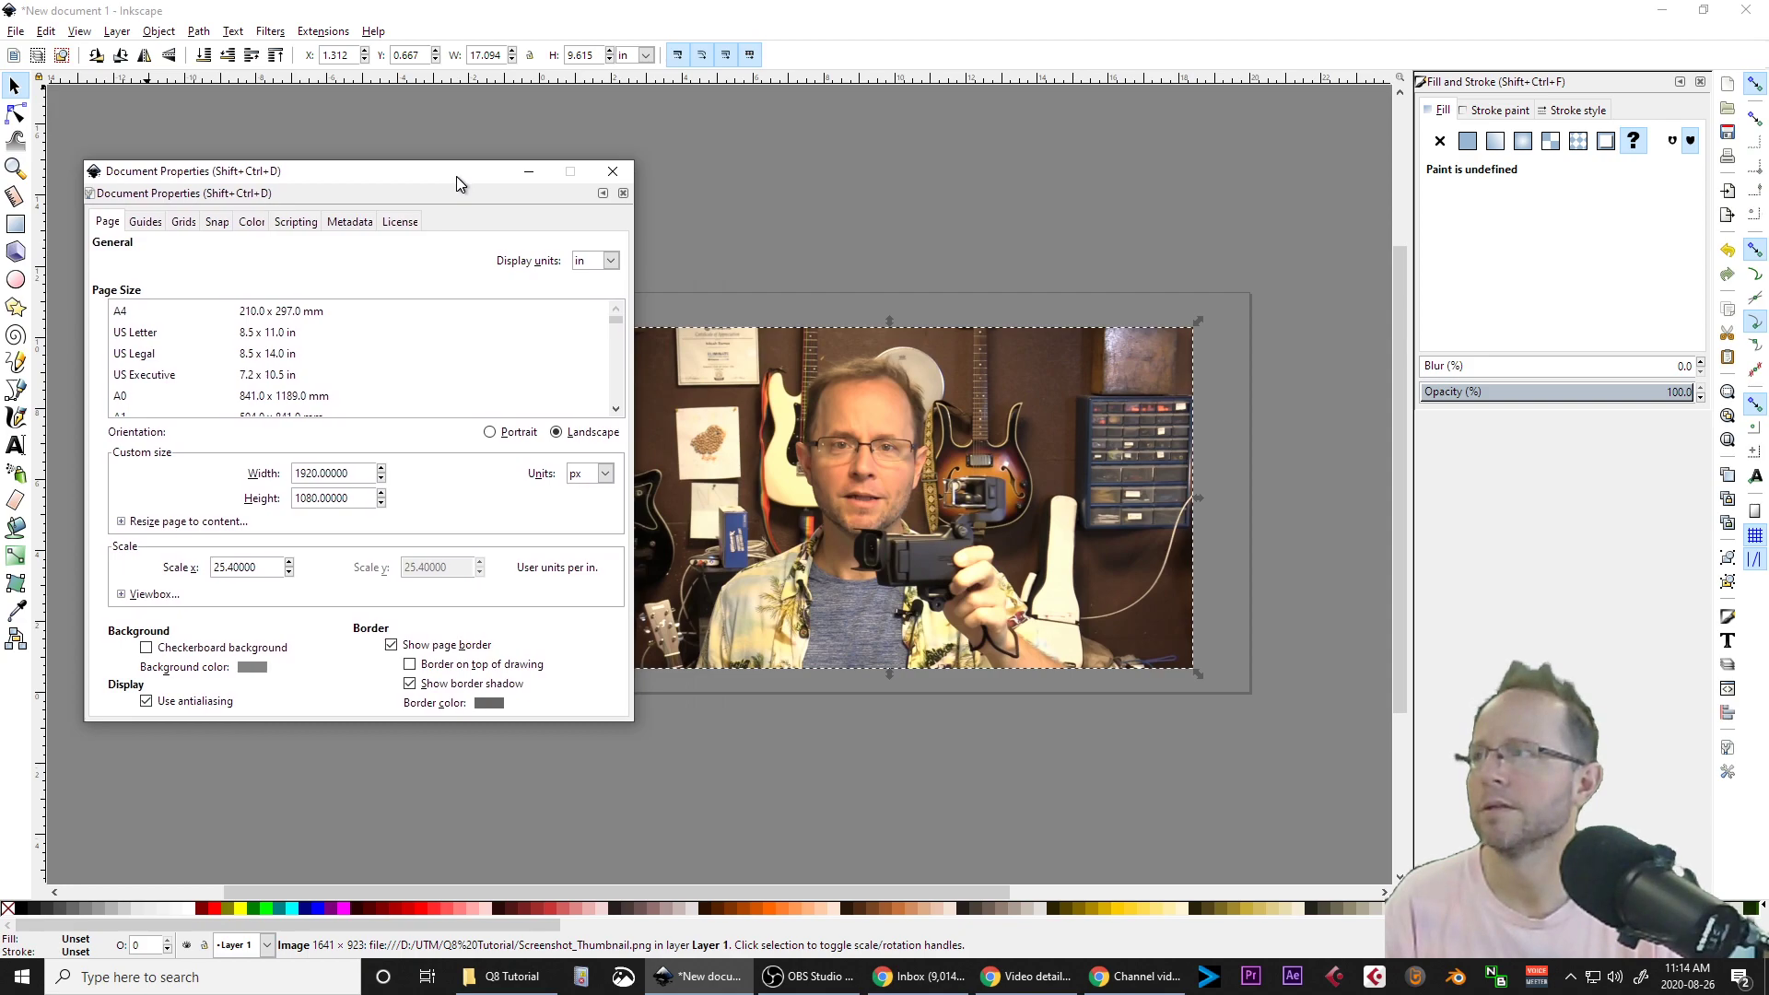
double_click(354, 472)
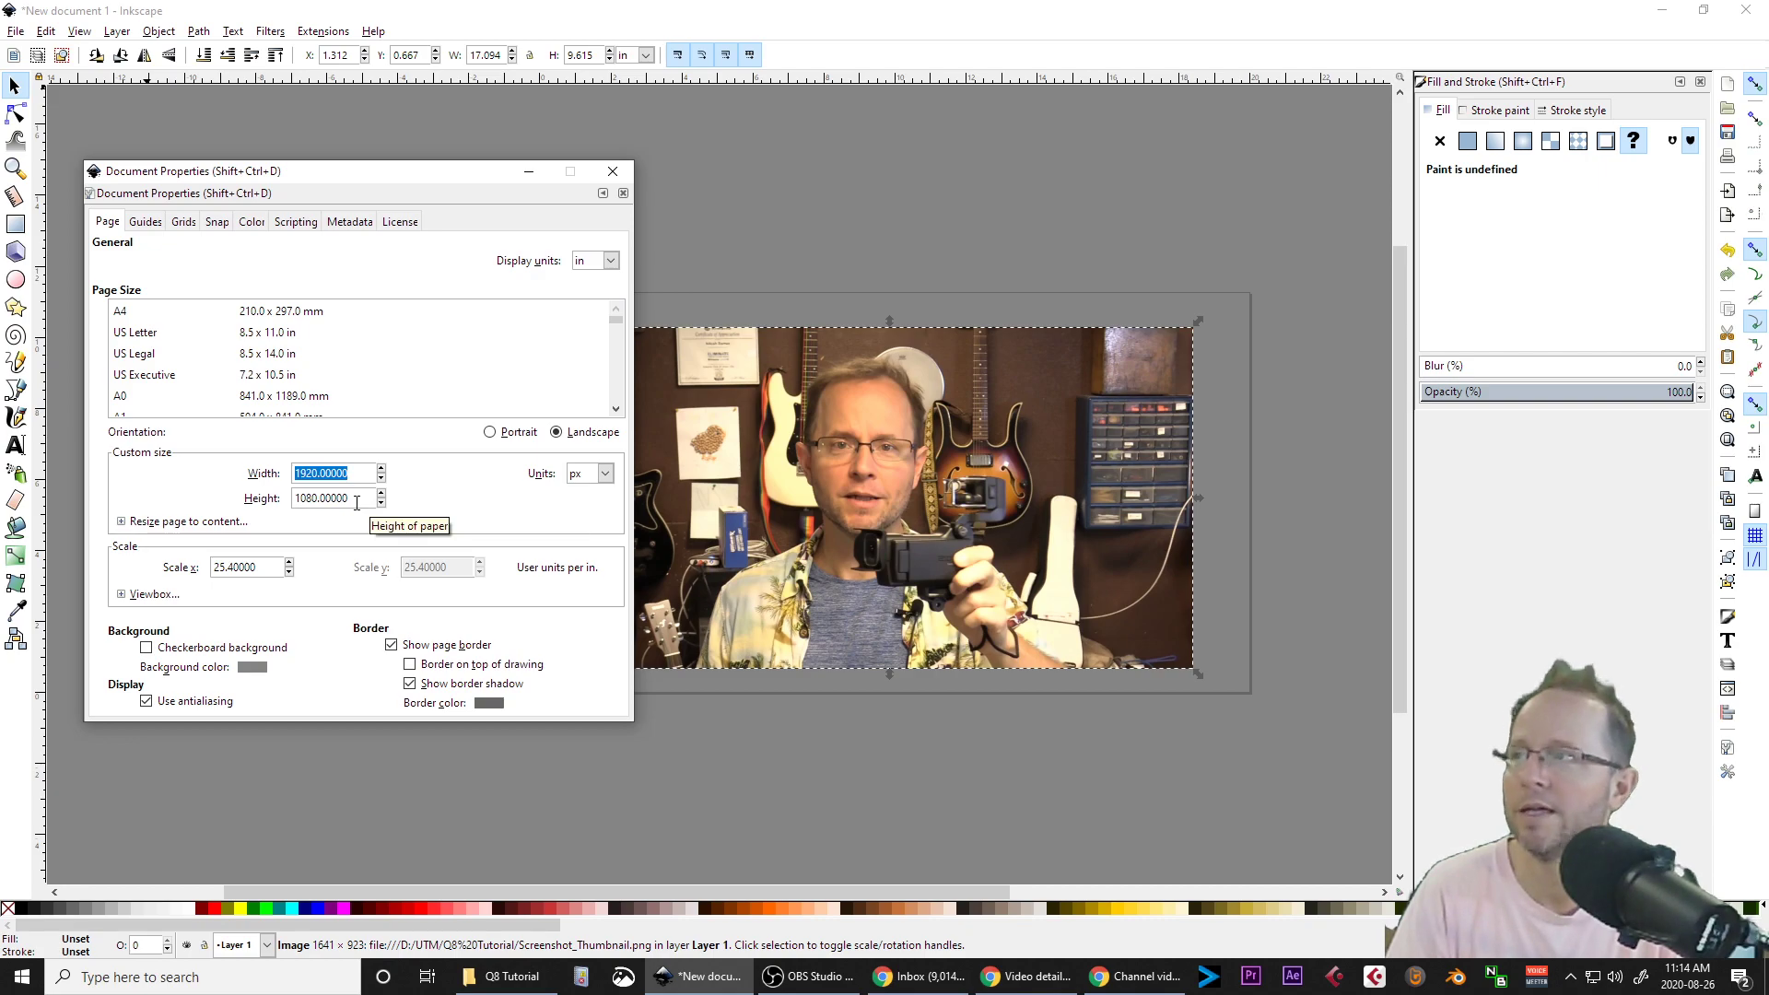
click(125, 524)
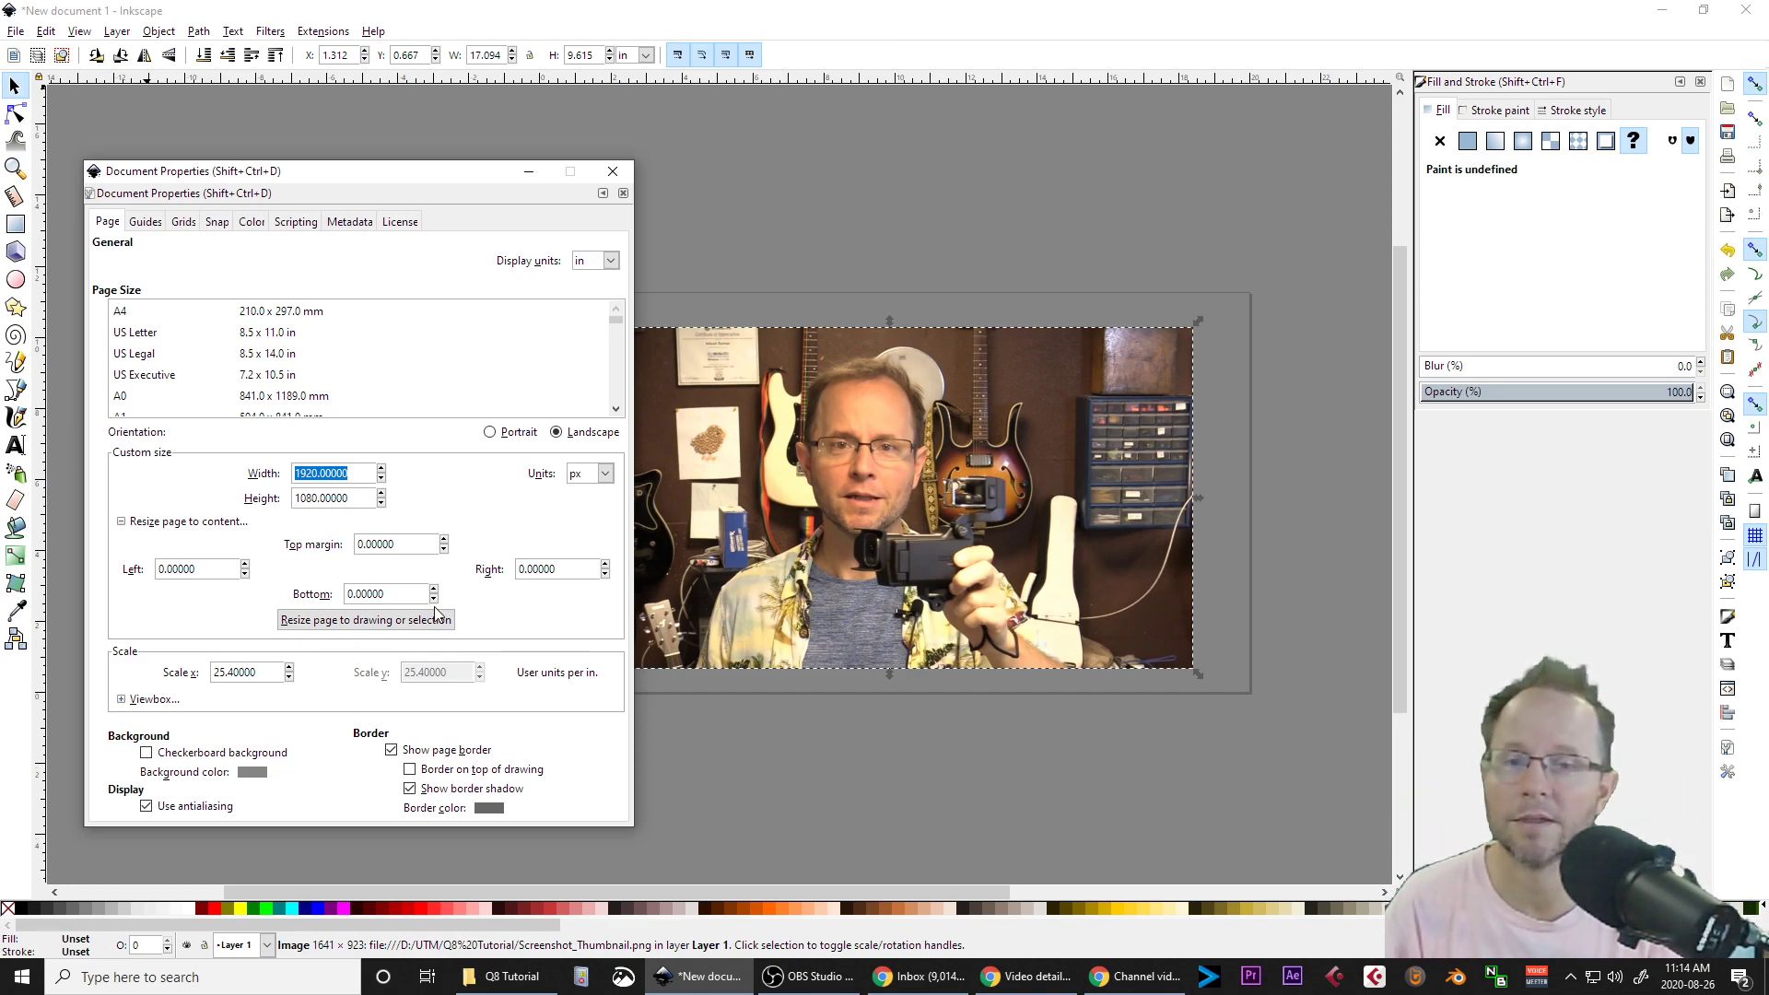
click(613, 173)
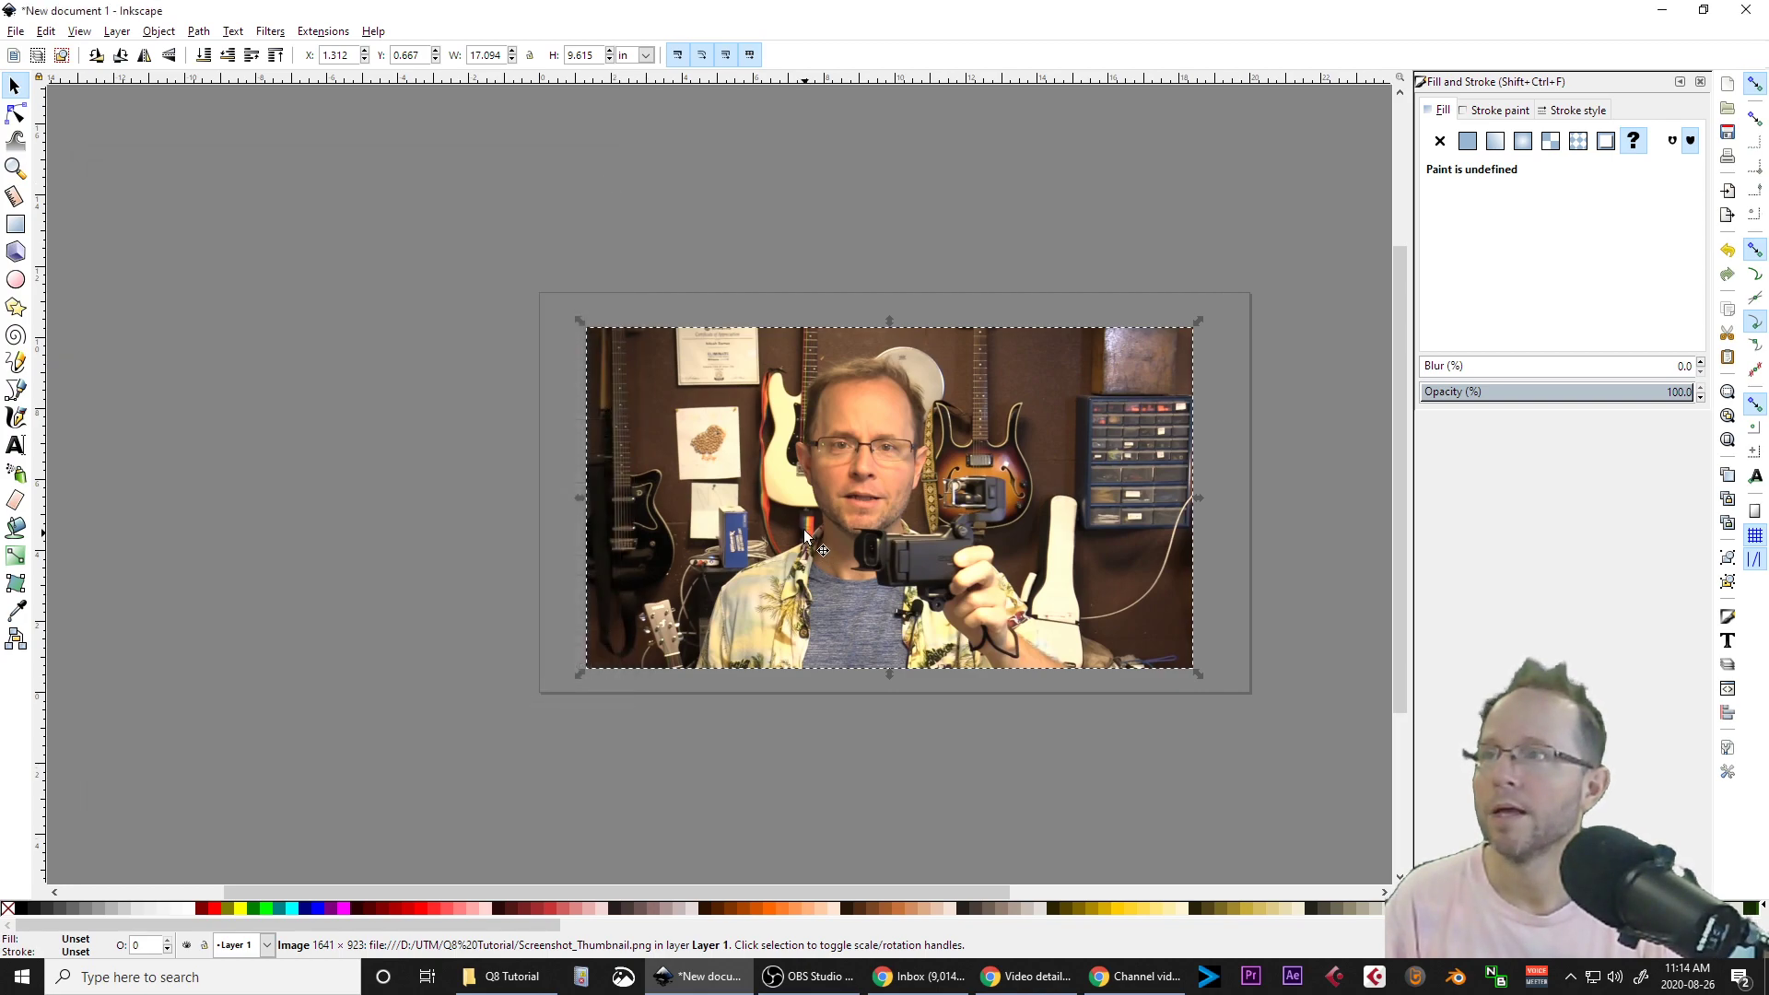
Delete the placed image, import Screenshot_Thumbnail.png again as a linked image, and position it inside the page at about X 0.819, Y 0.641 in.
key(Delete)
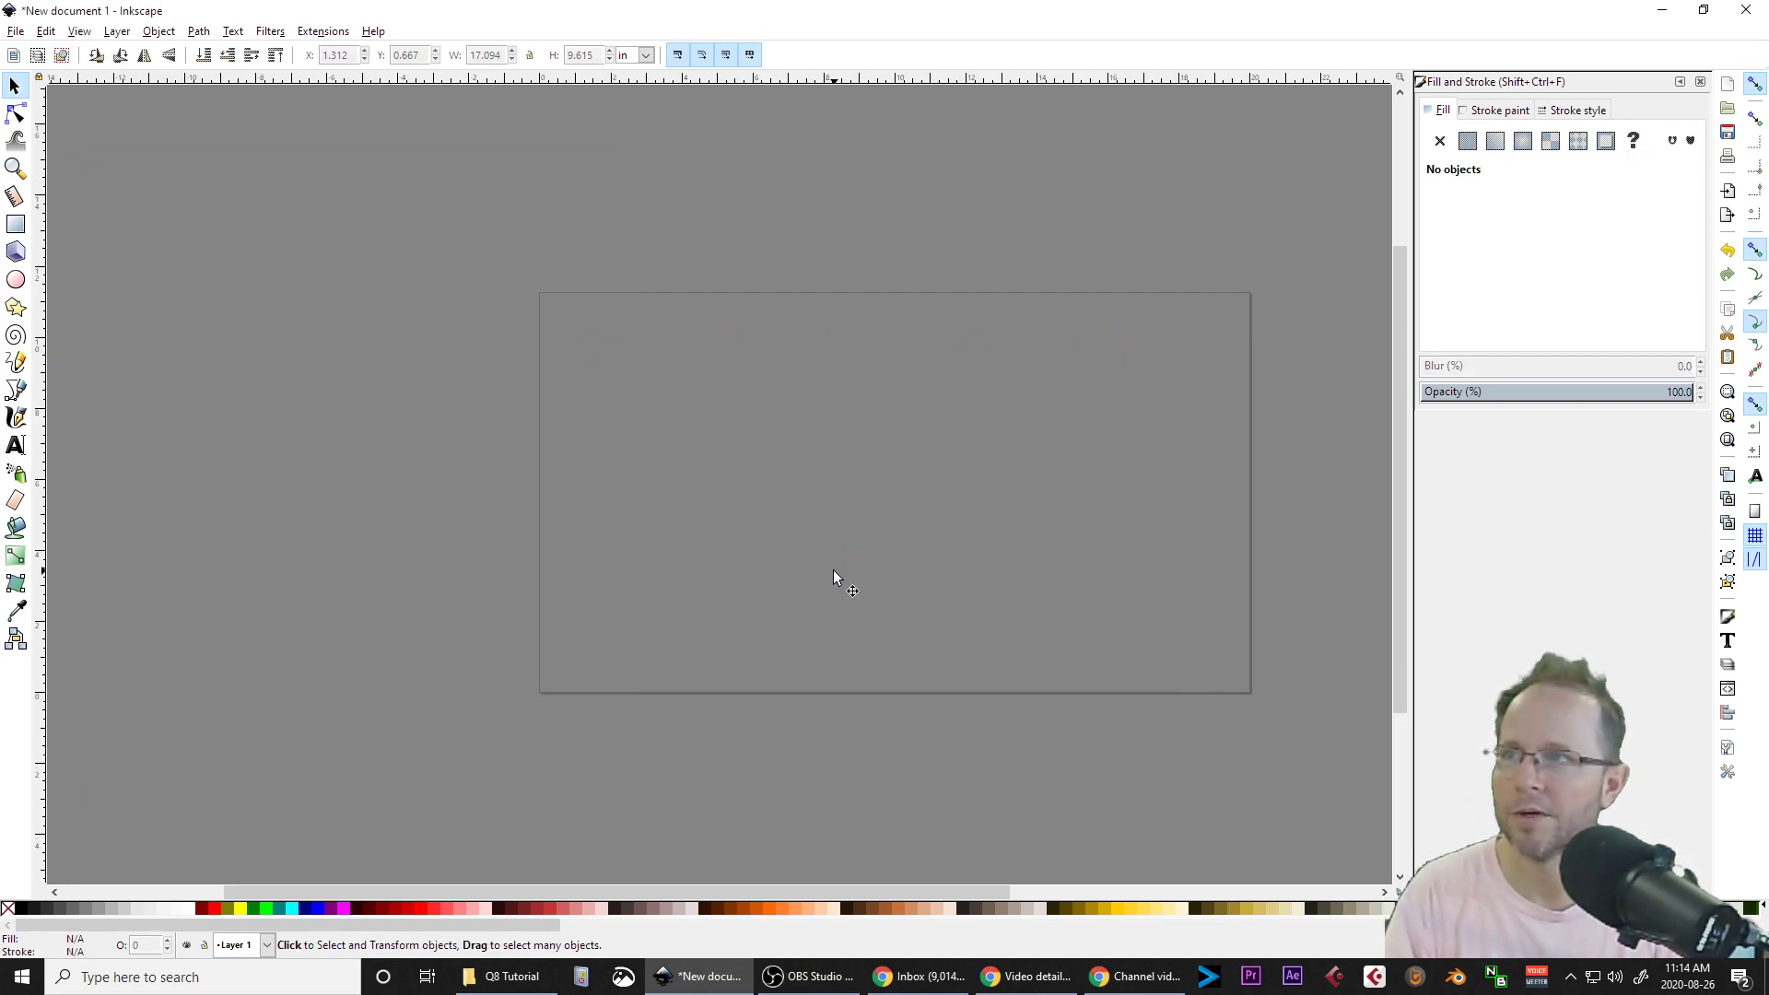
click(505, 977)
drag(1381, 380, 871, 455)
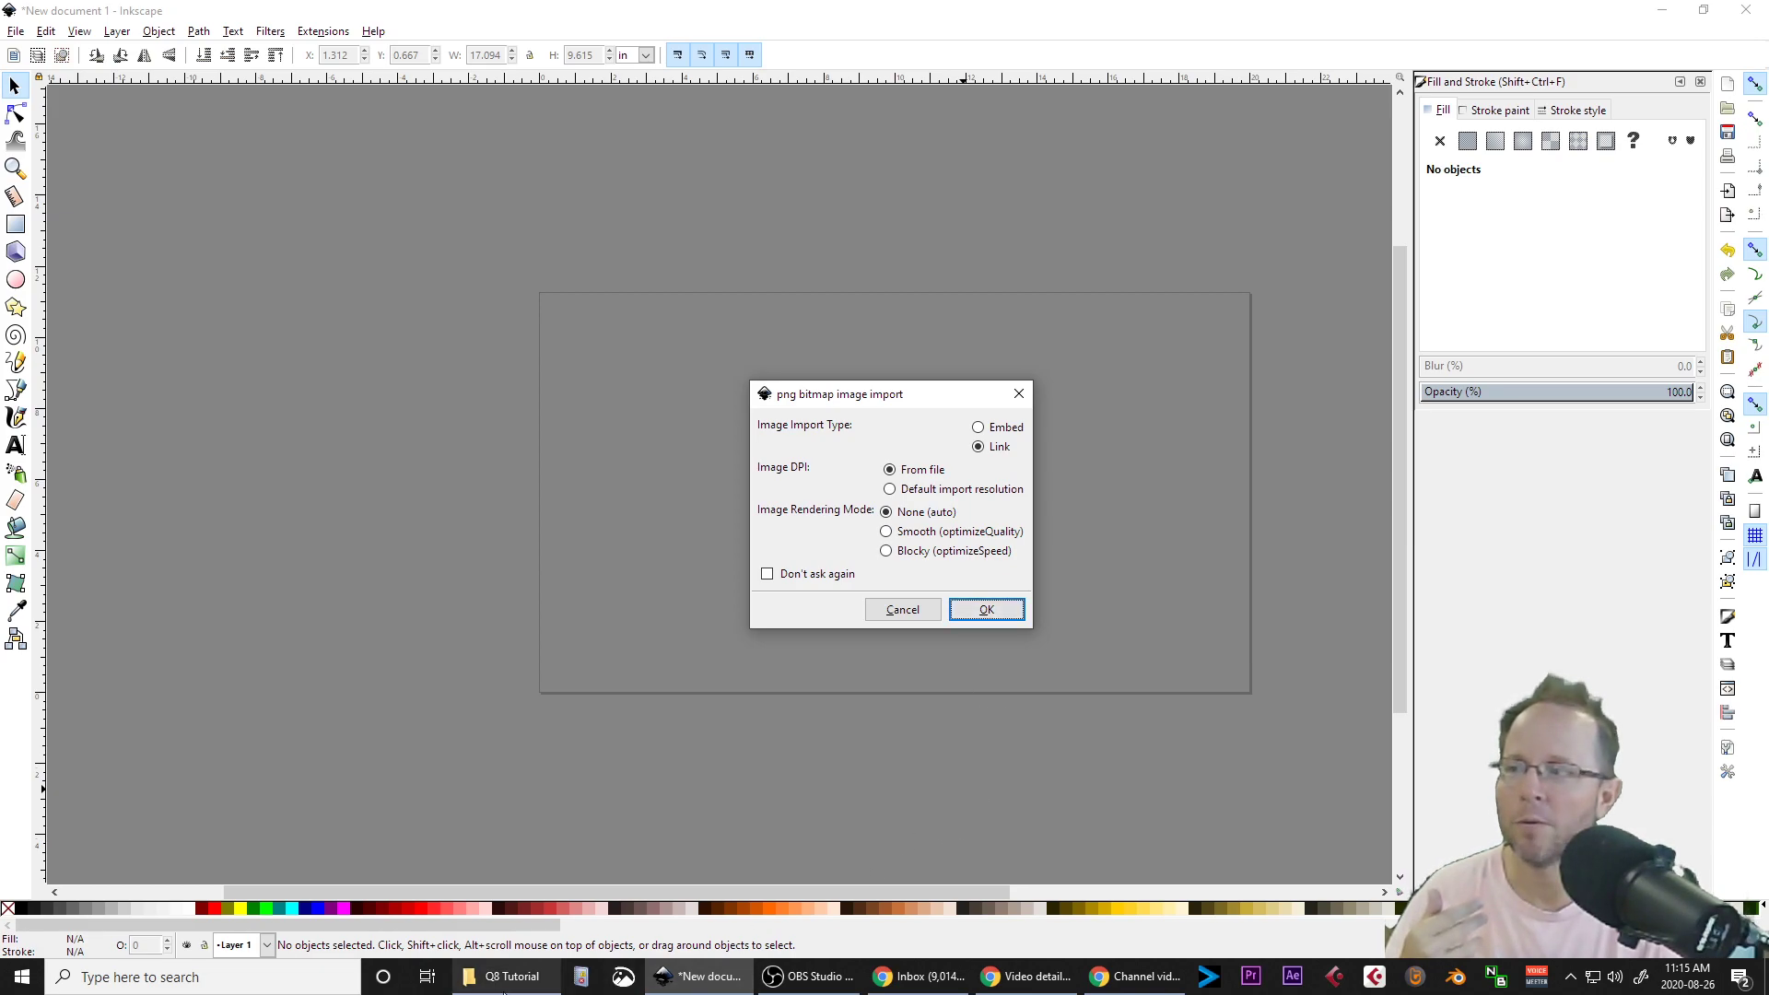
click(507, 976)
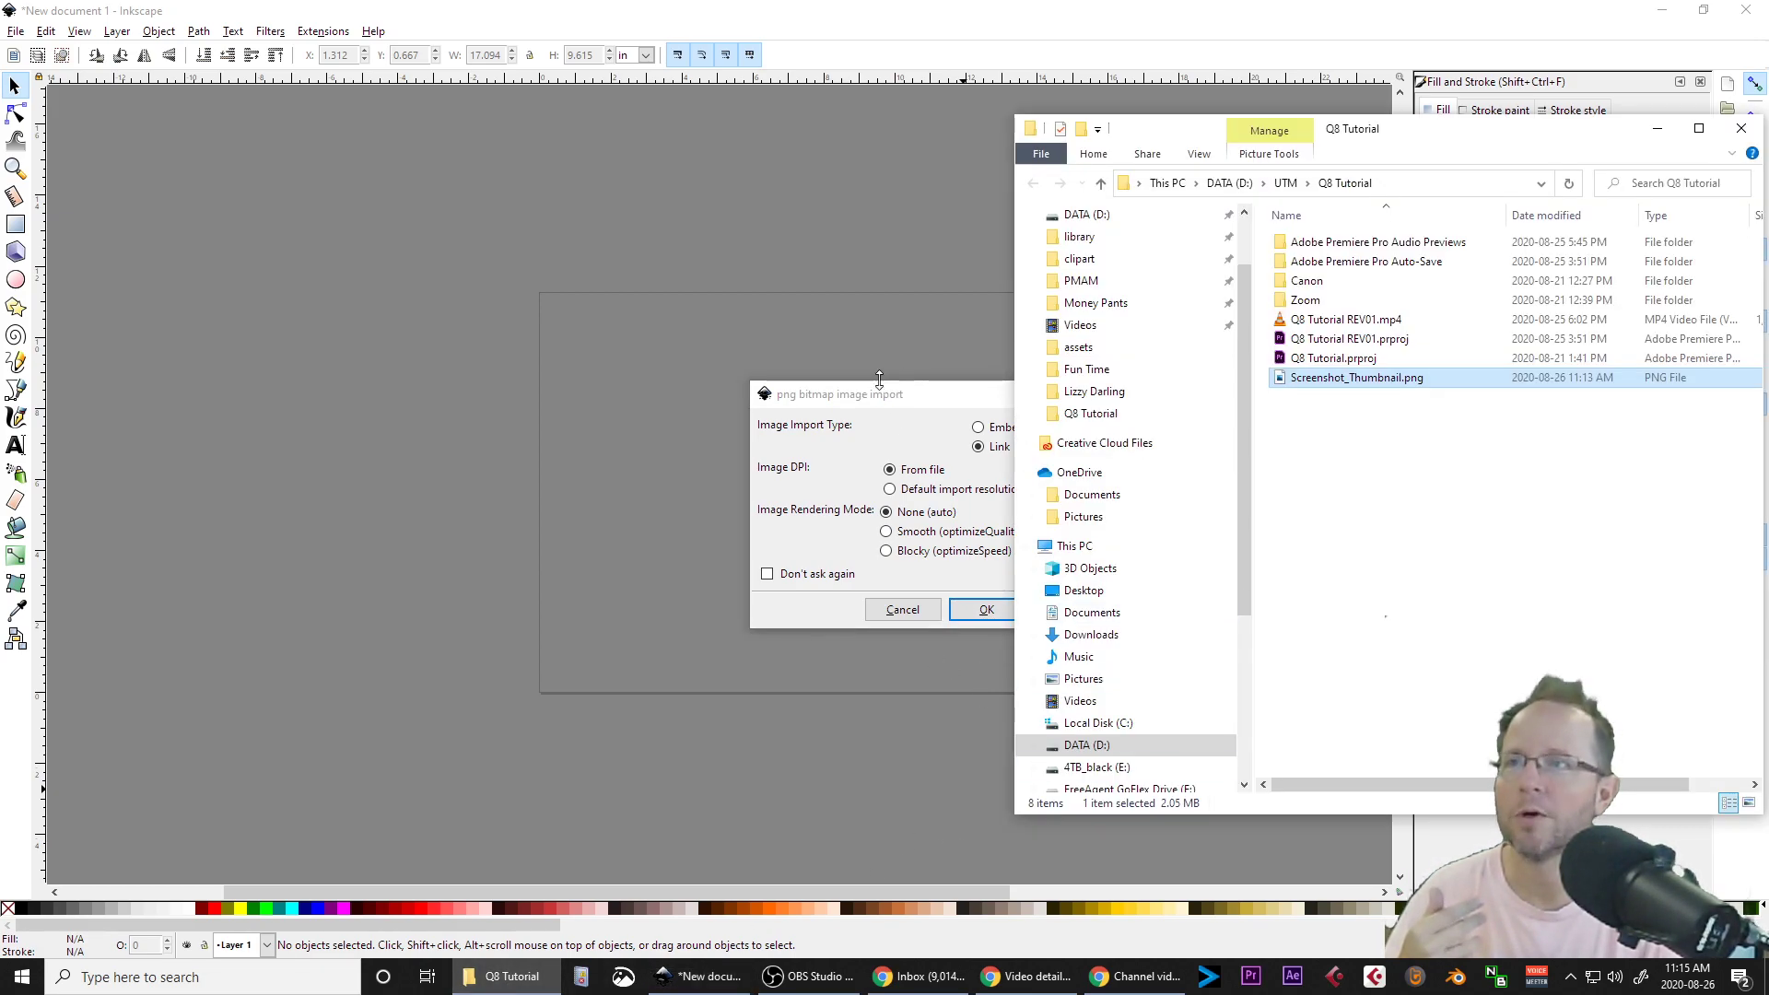
click(888, 419)
click(987, 610)
drag(975, 603, 858, 490)
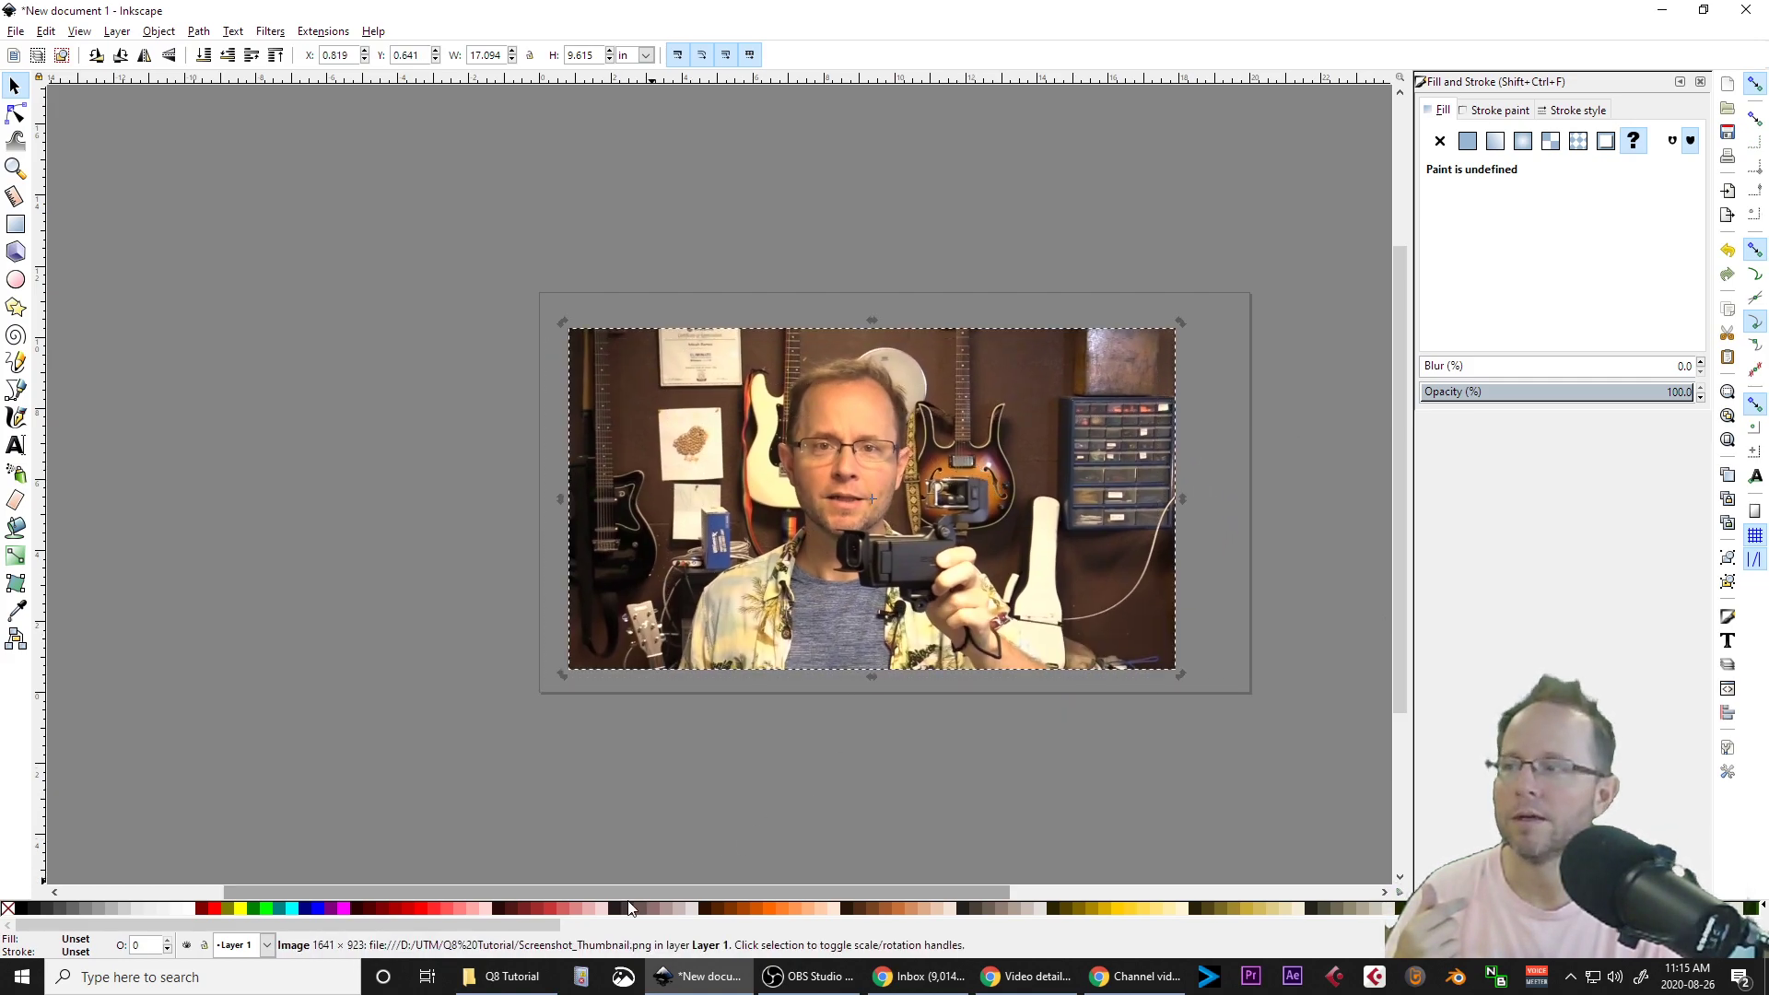
Compare the linked image on the page with its source file Screenshot_Thumbnail.png in the Q8 Tutorial folder.
click(507, 976)
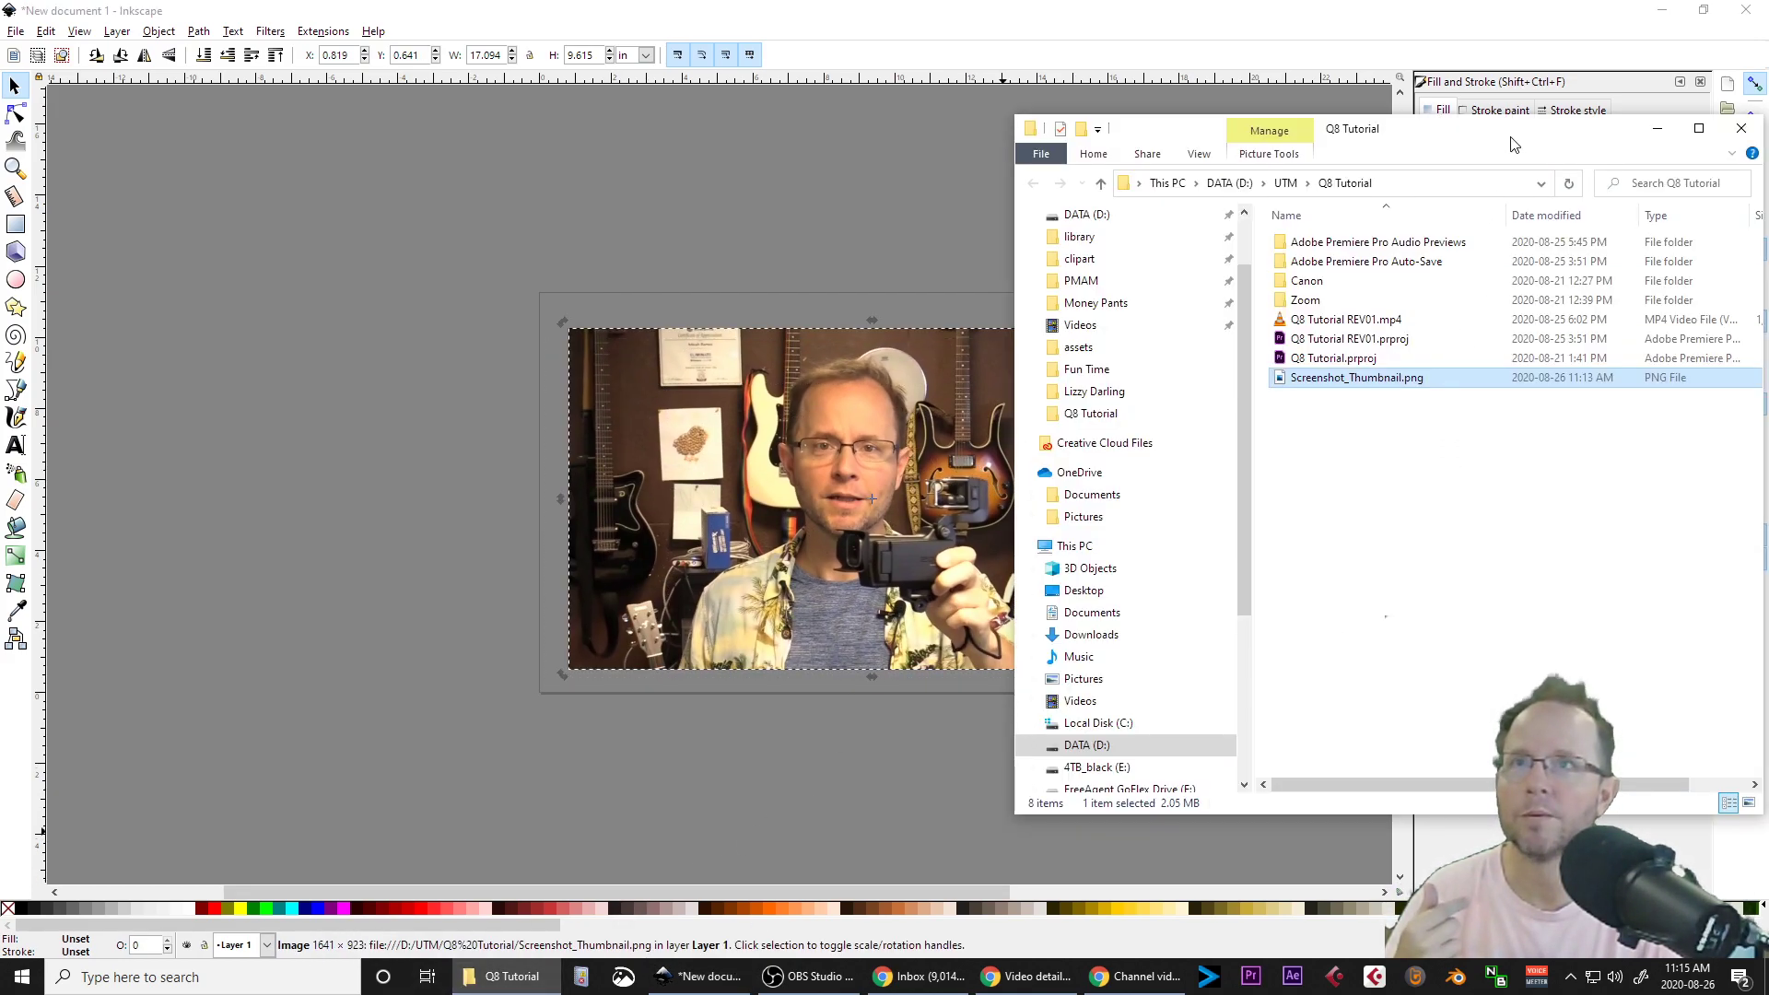
drag(1511, 145, 1338, 146)
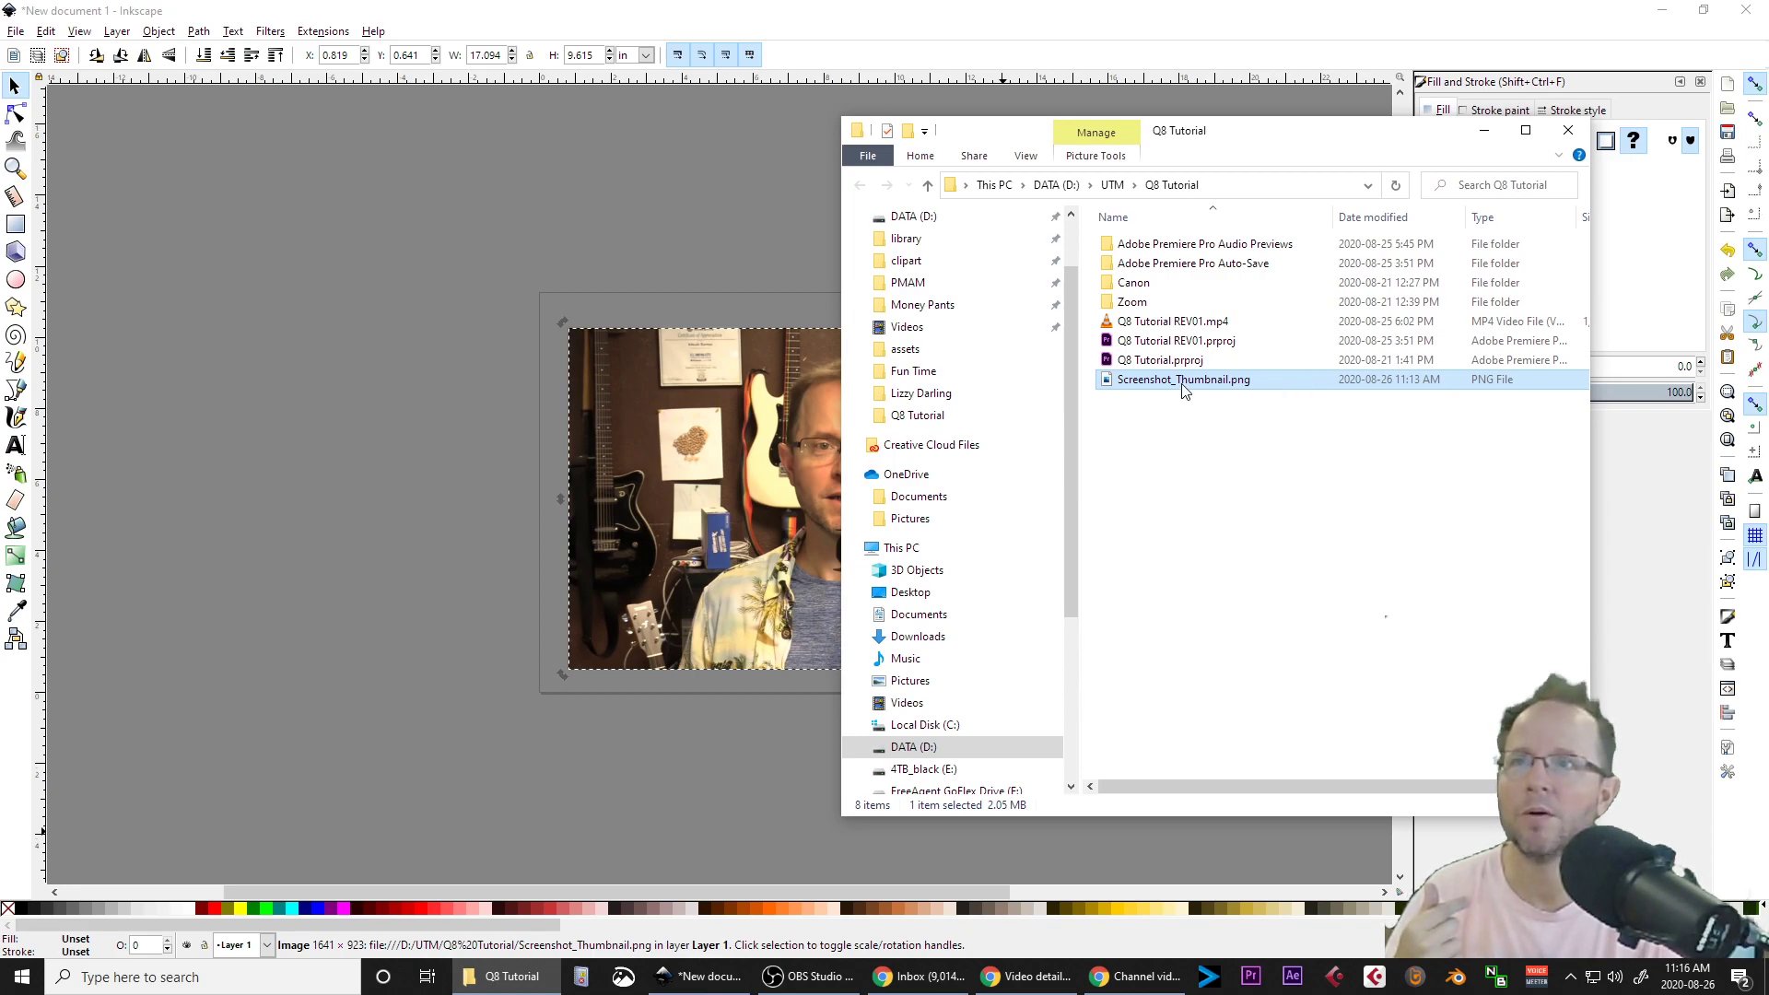
drag(1183, 385, 1184, 430)
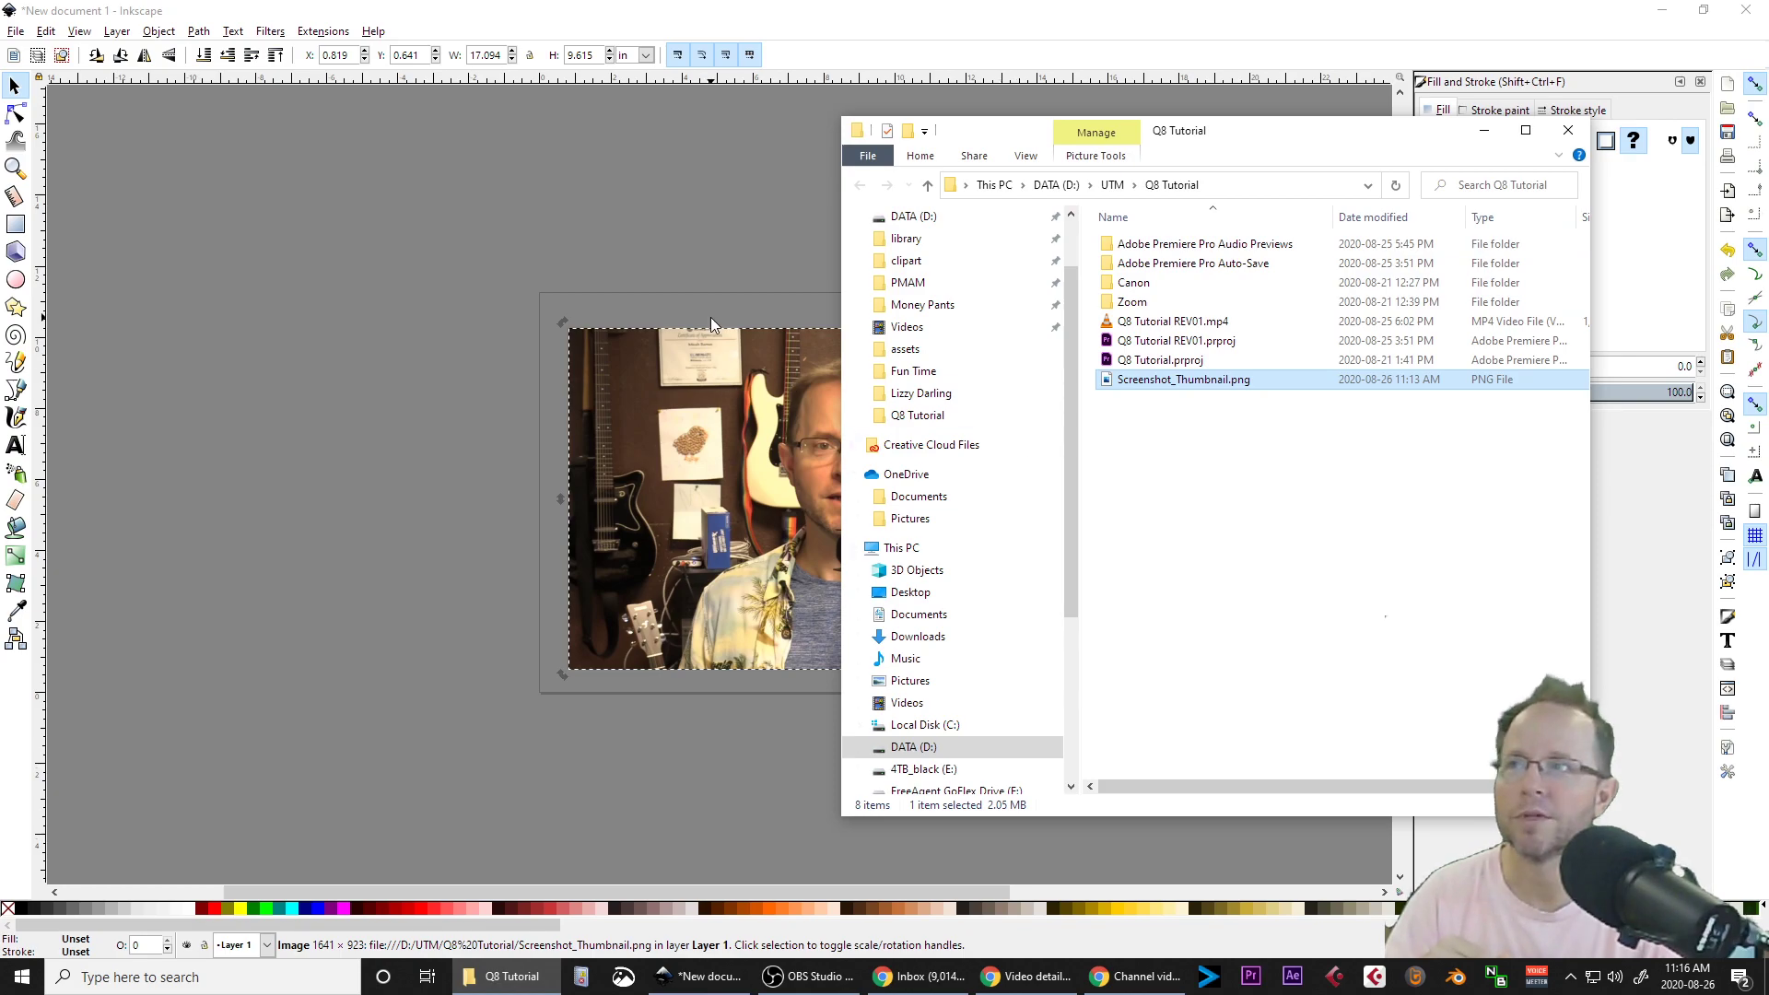
click(711, 316)
click(820, 472)
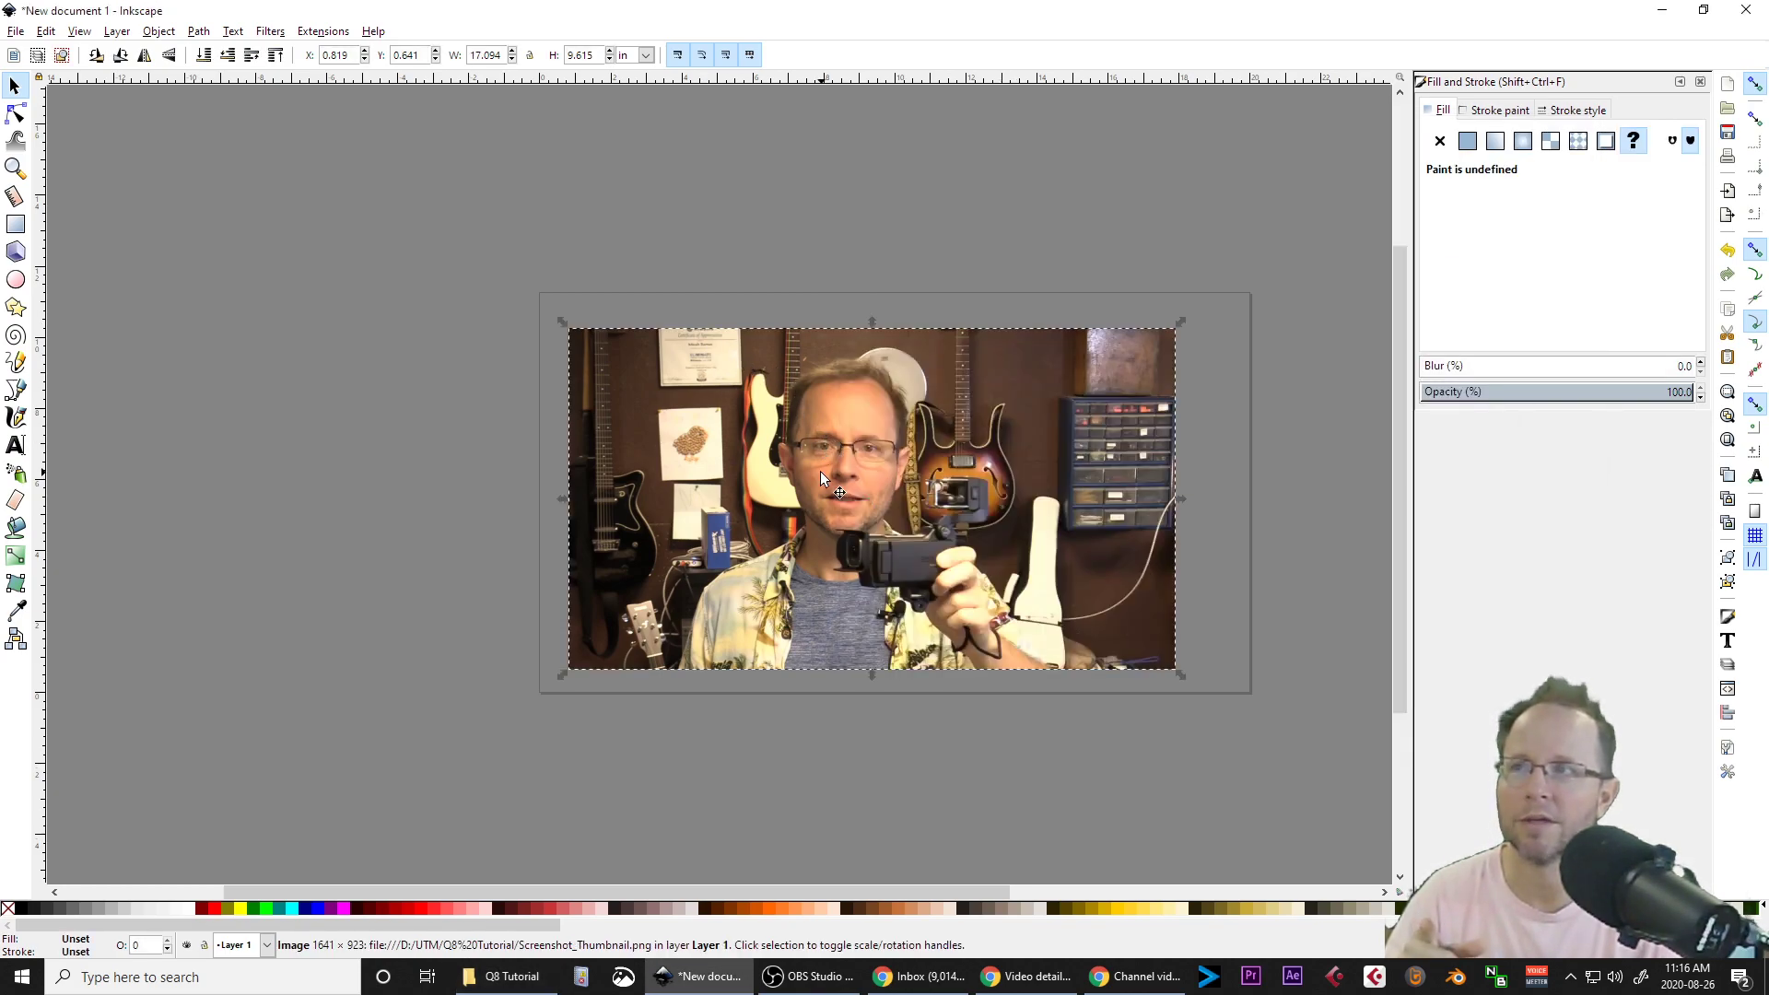
click(505, 976)
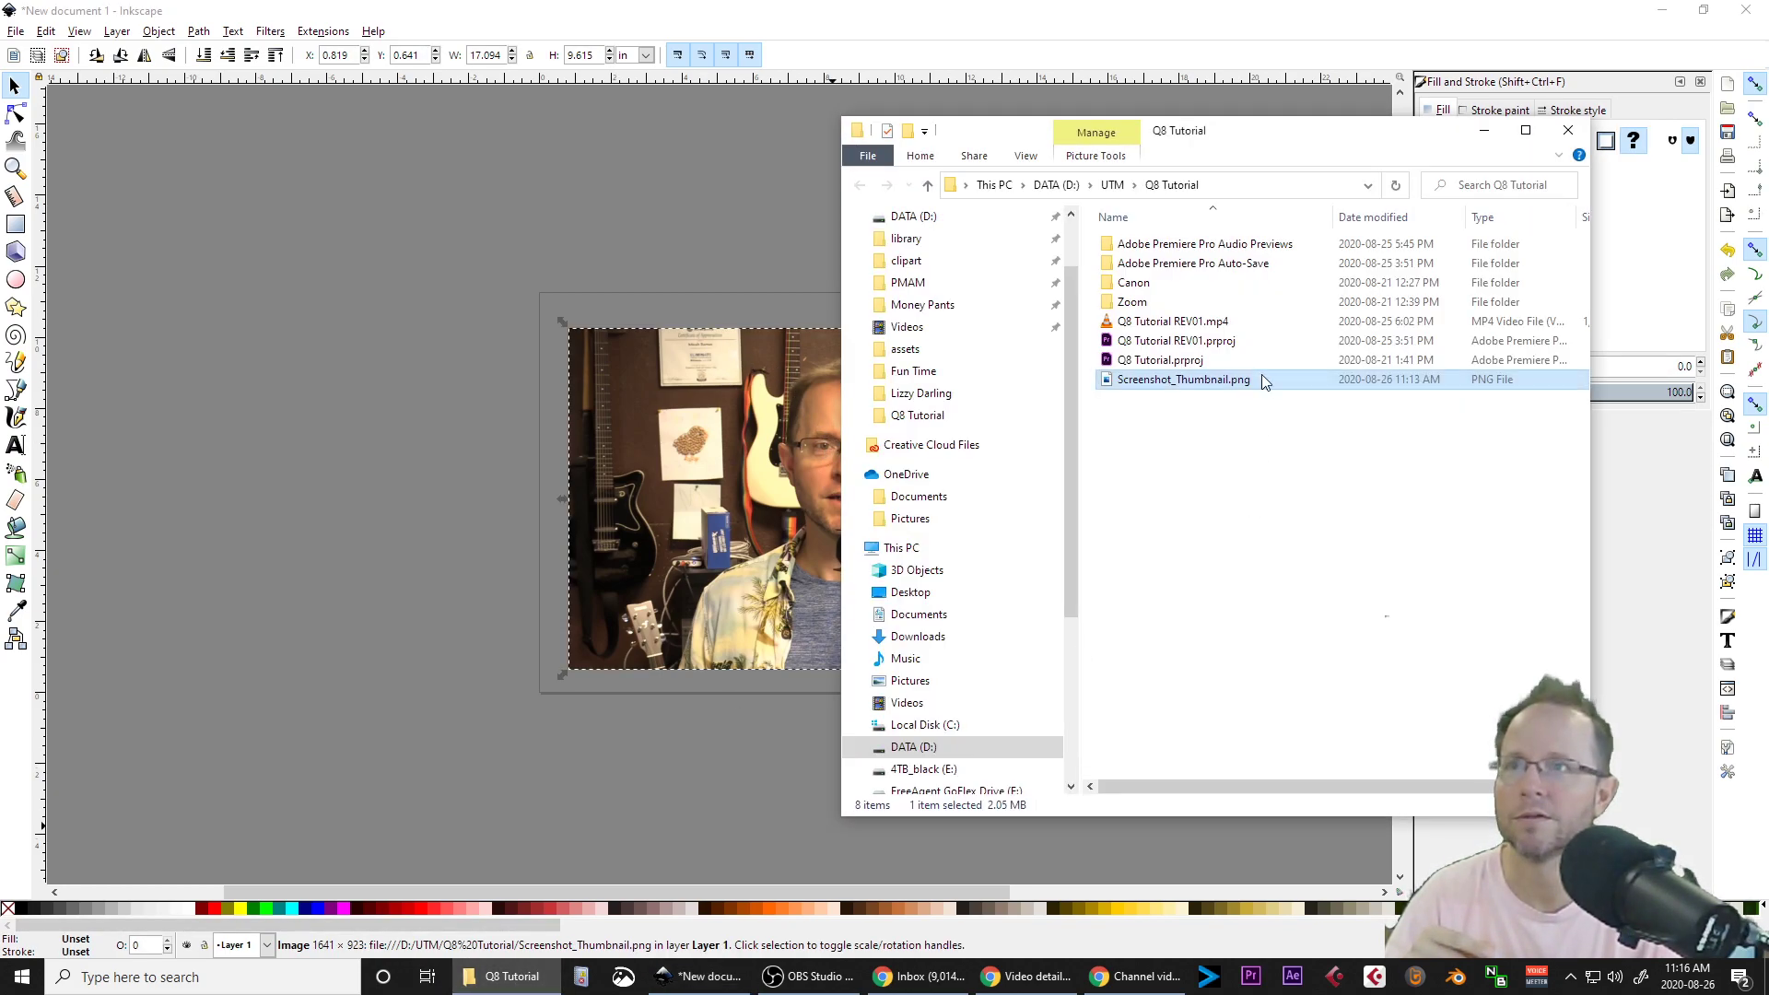
Create a folder named assets in the Q8 Tutorial folder and move Screenshot_Thumbnail.png into it.
click(1192, 428)
key(ctrl+shift+n)
text(assets)
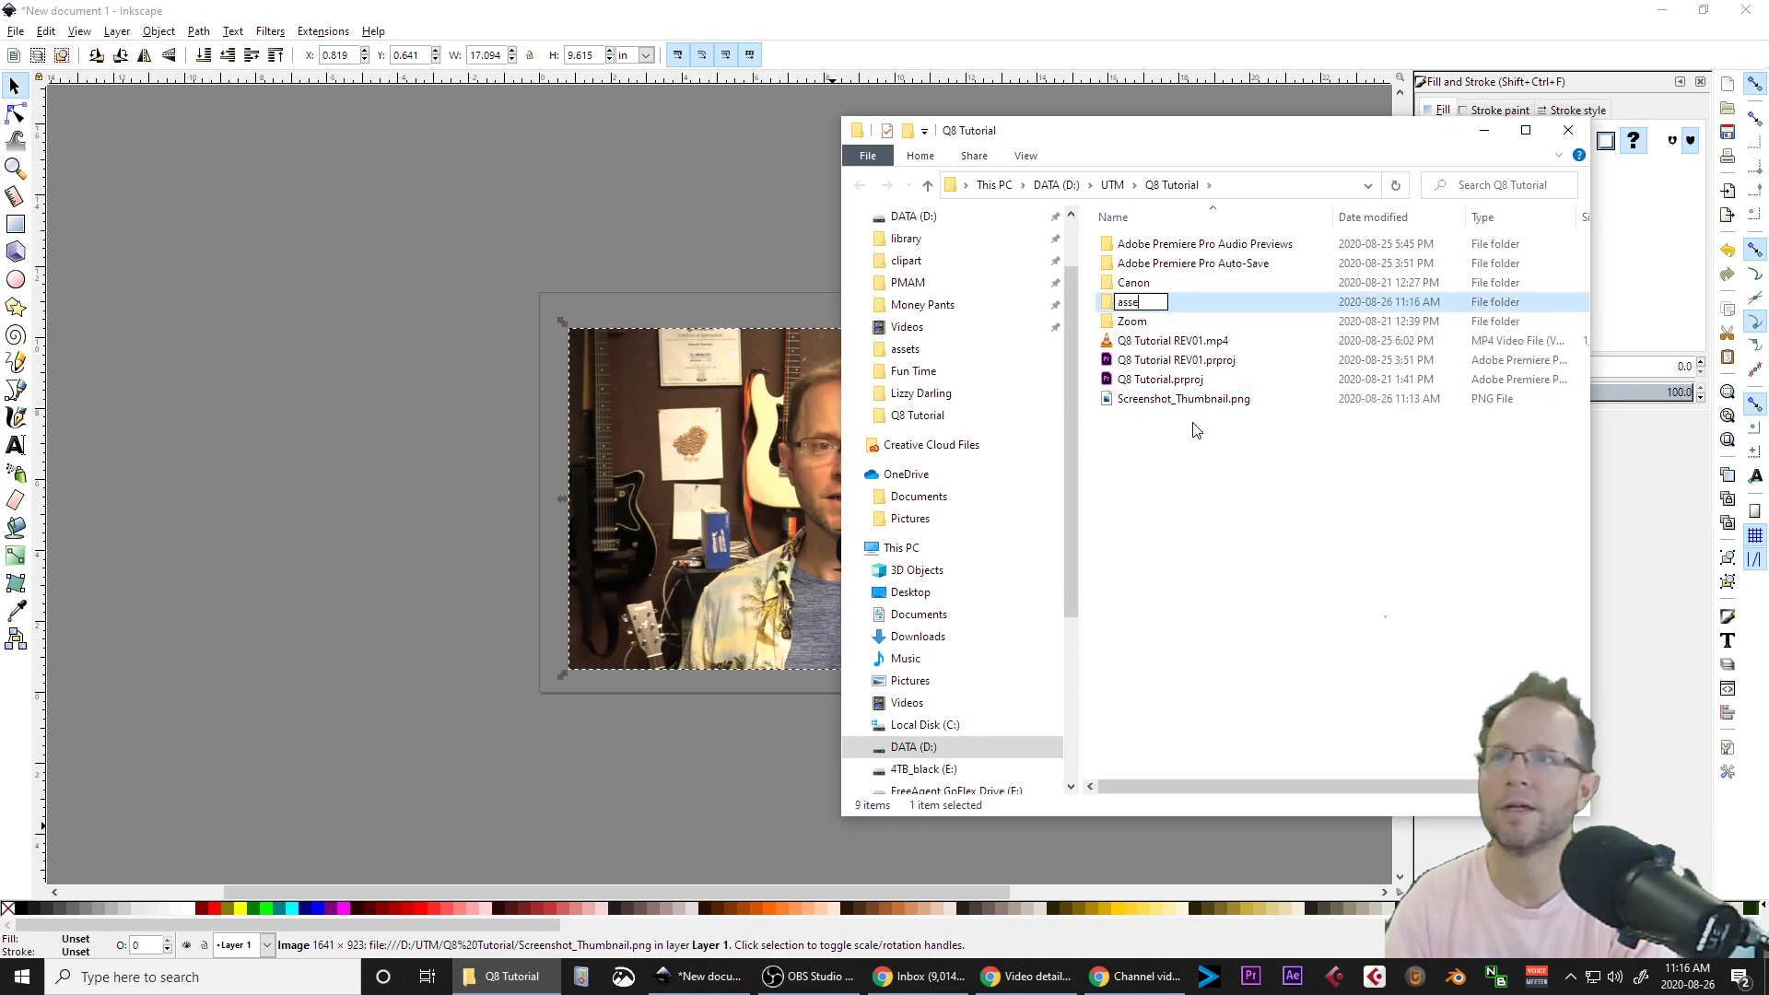
key(Return)
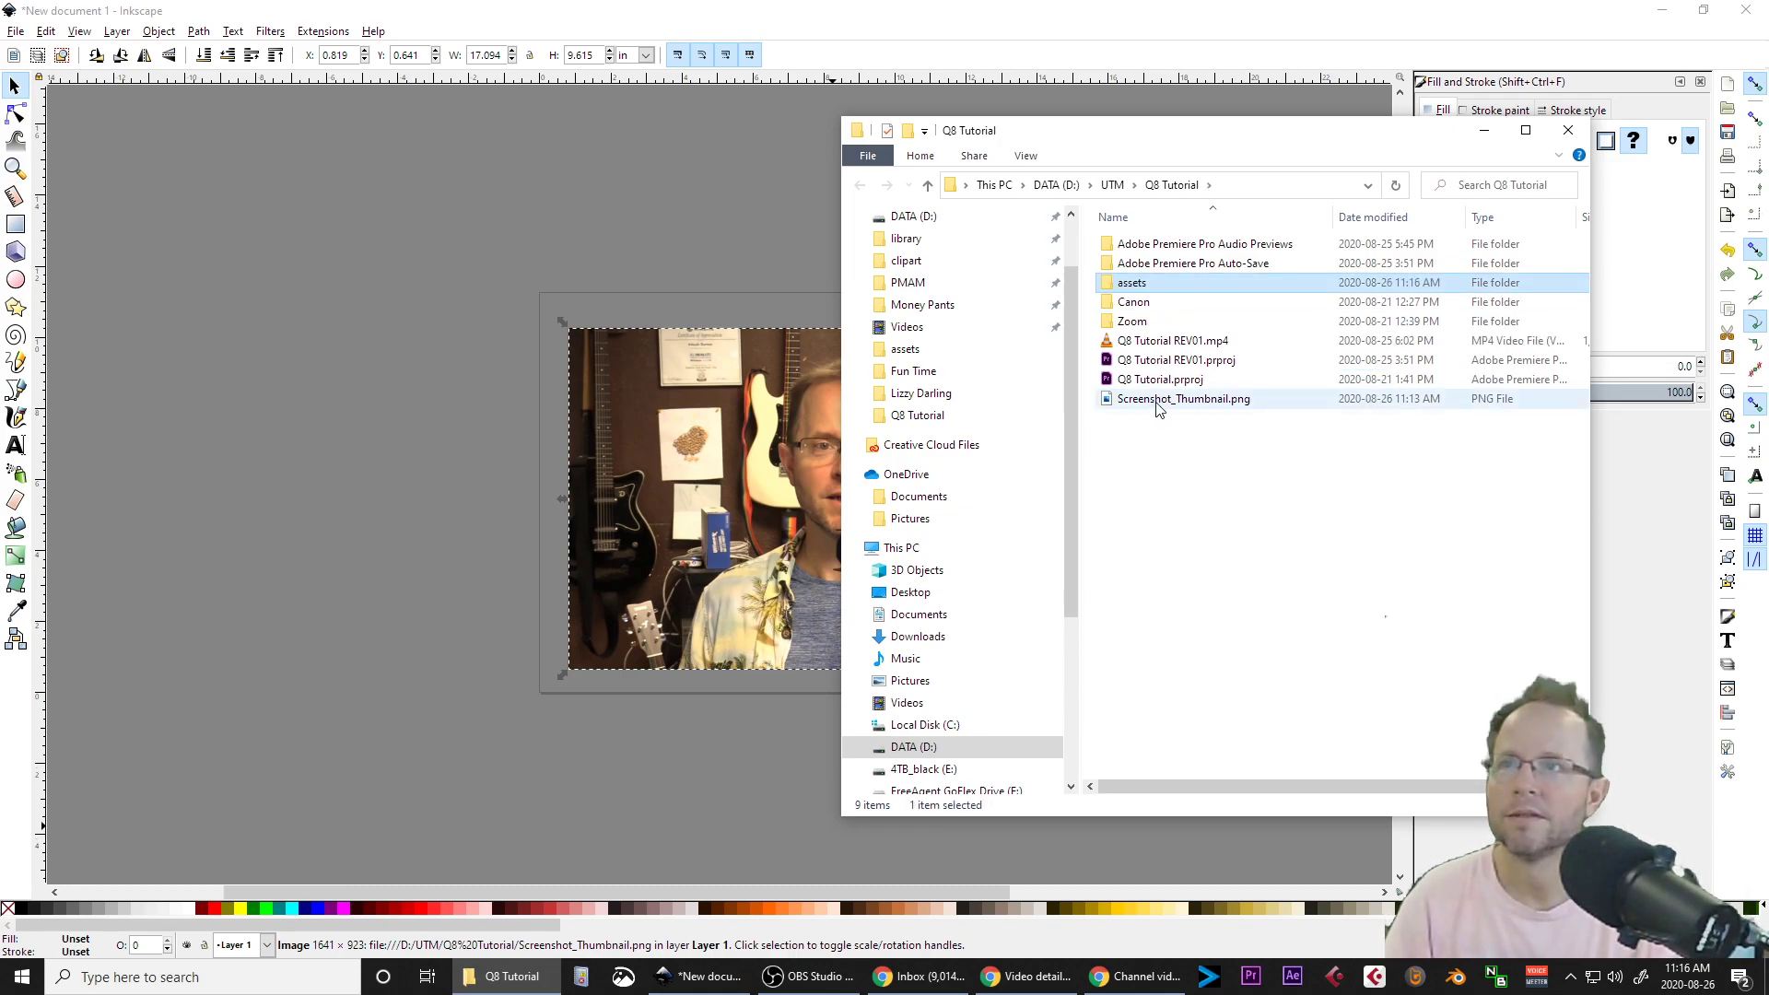
double_click(1157, 398)
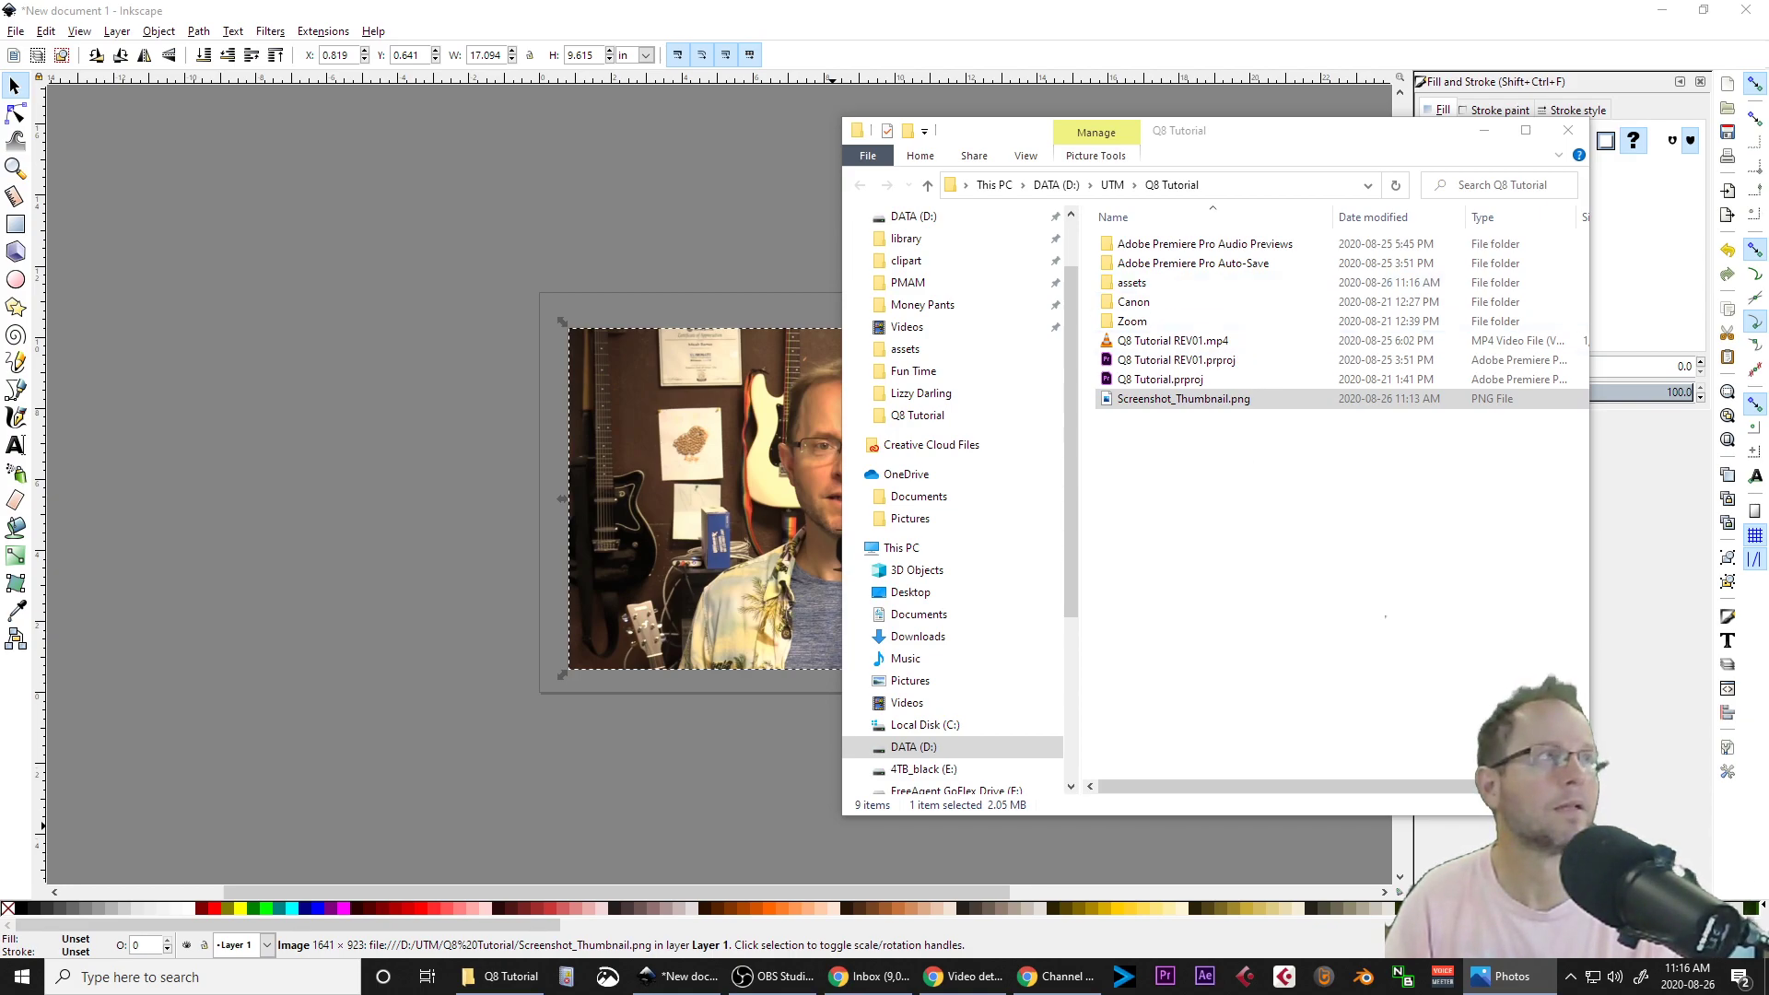
drag(1189, 406, 1131, 283)
Switch to Inkscape to check the image link against the folder contents, and delete the linked image from the page.
click(746, 279)
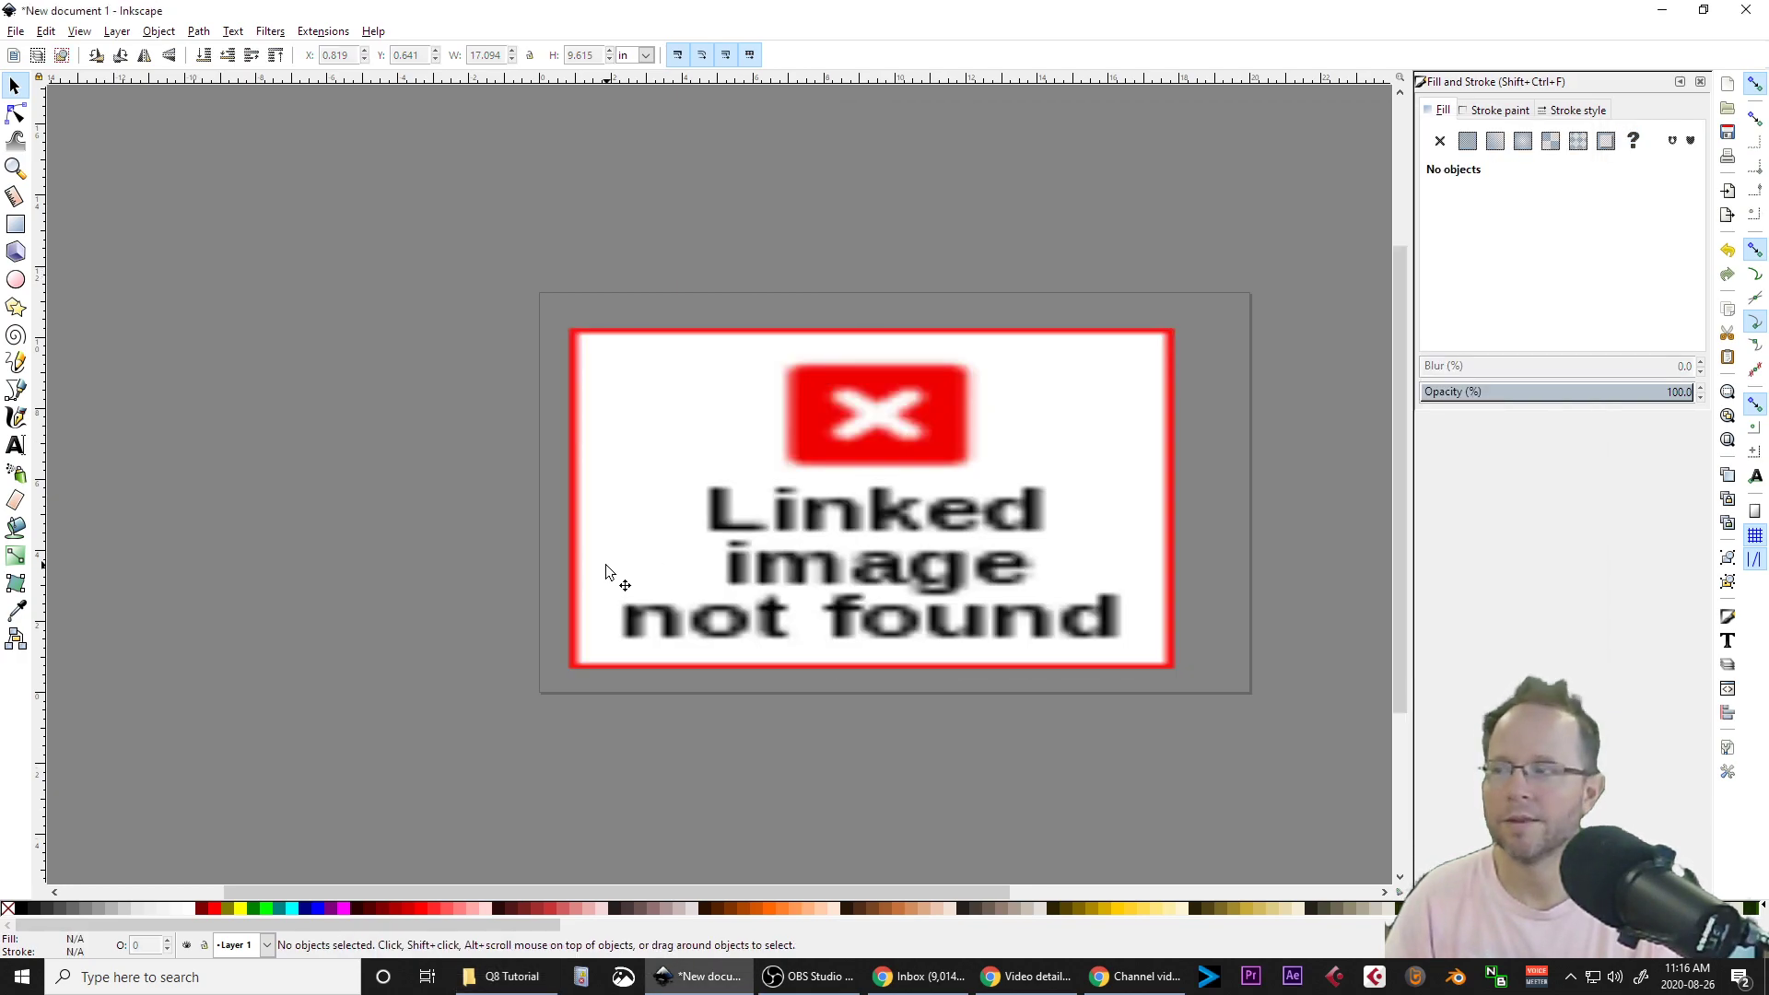
click(504, 976)
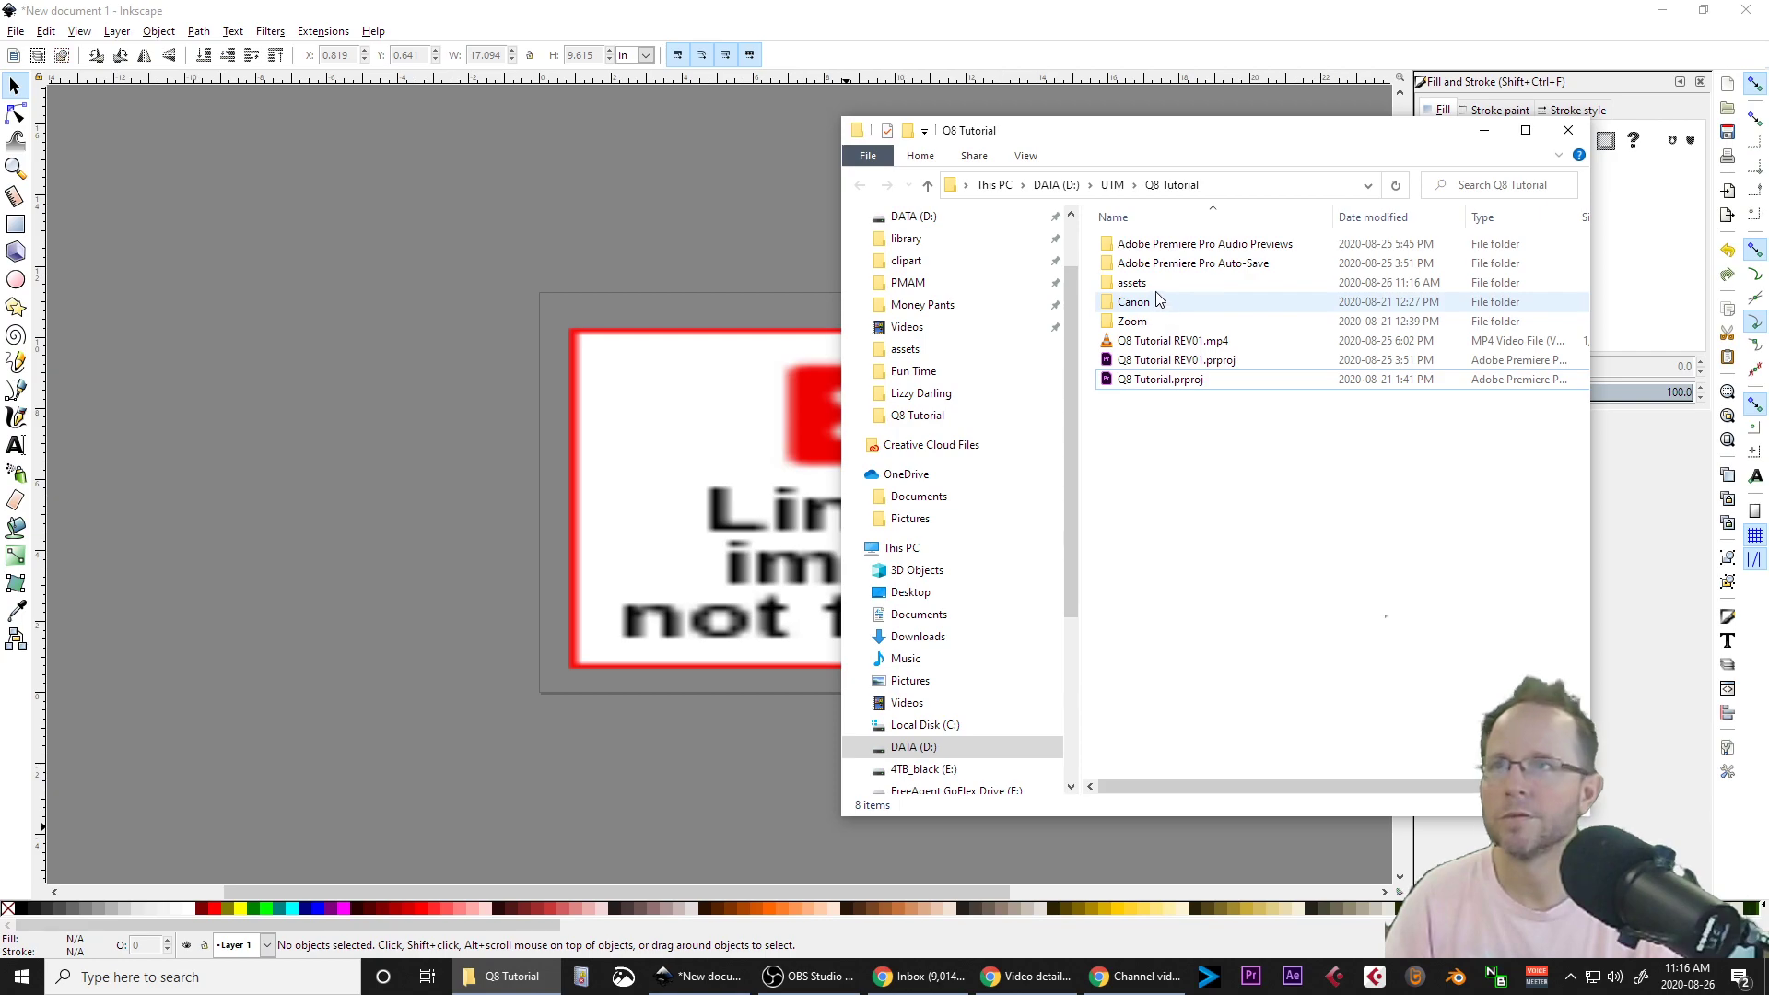
click(711, 505)
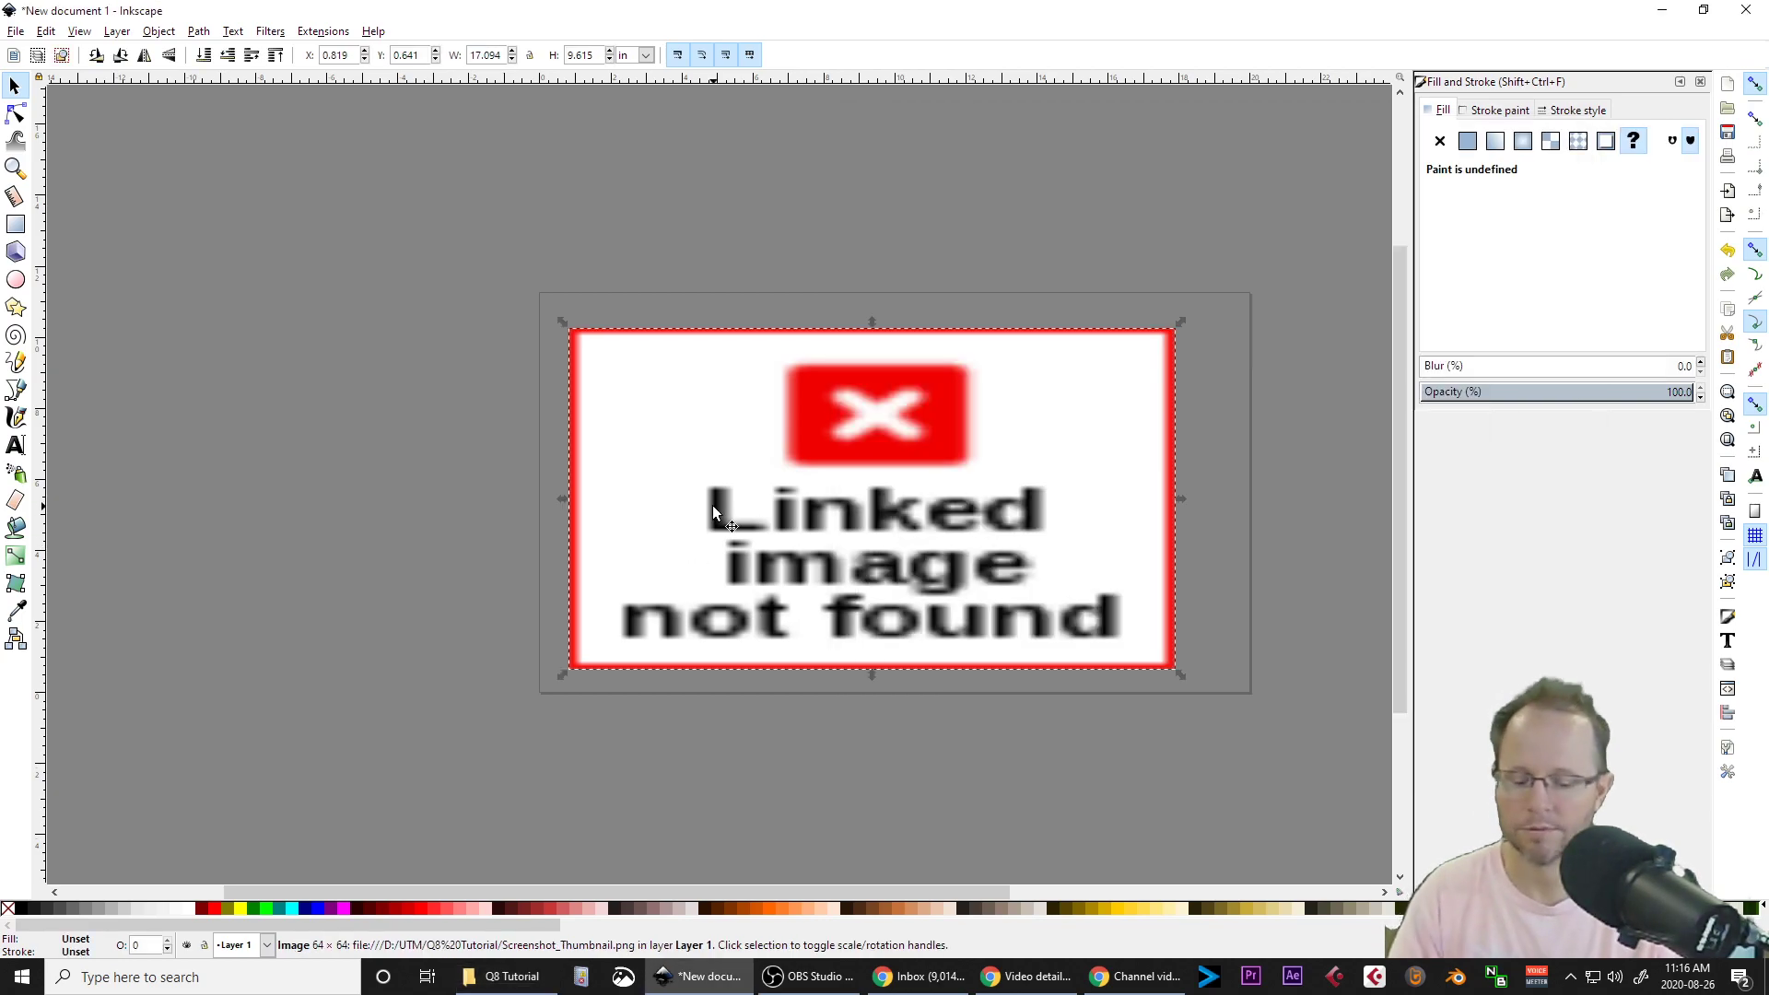
key(Delete)
Import Screenshot_Thumbnail.png from the assets folder into Inkscape as a linked image and place it inside the page.
click(505, 976)
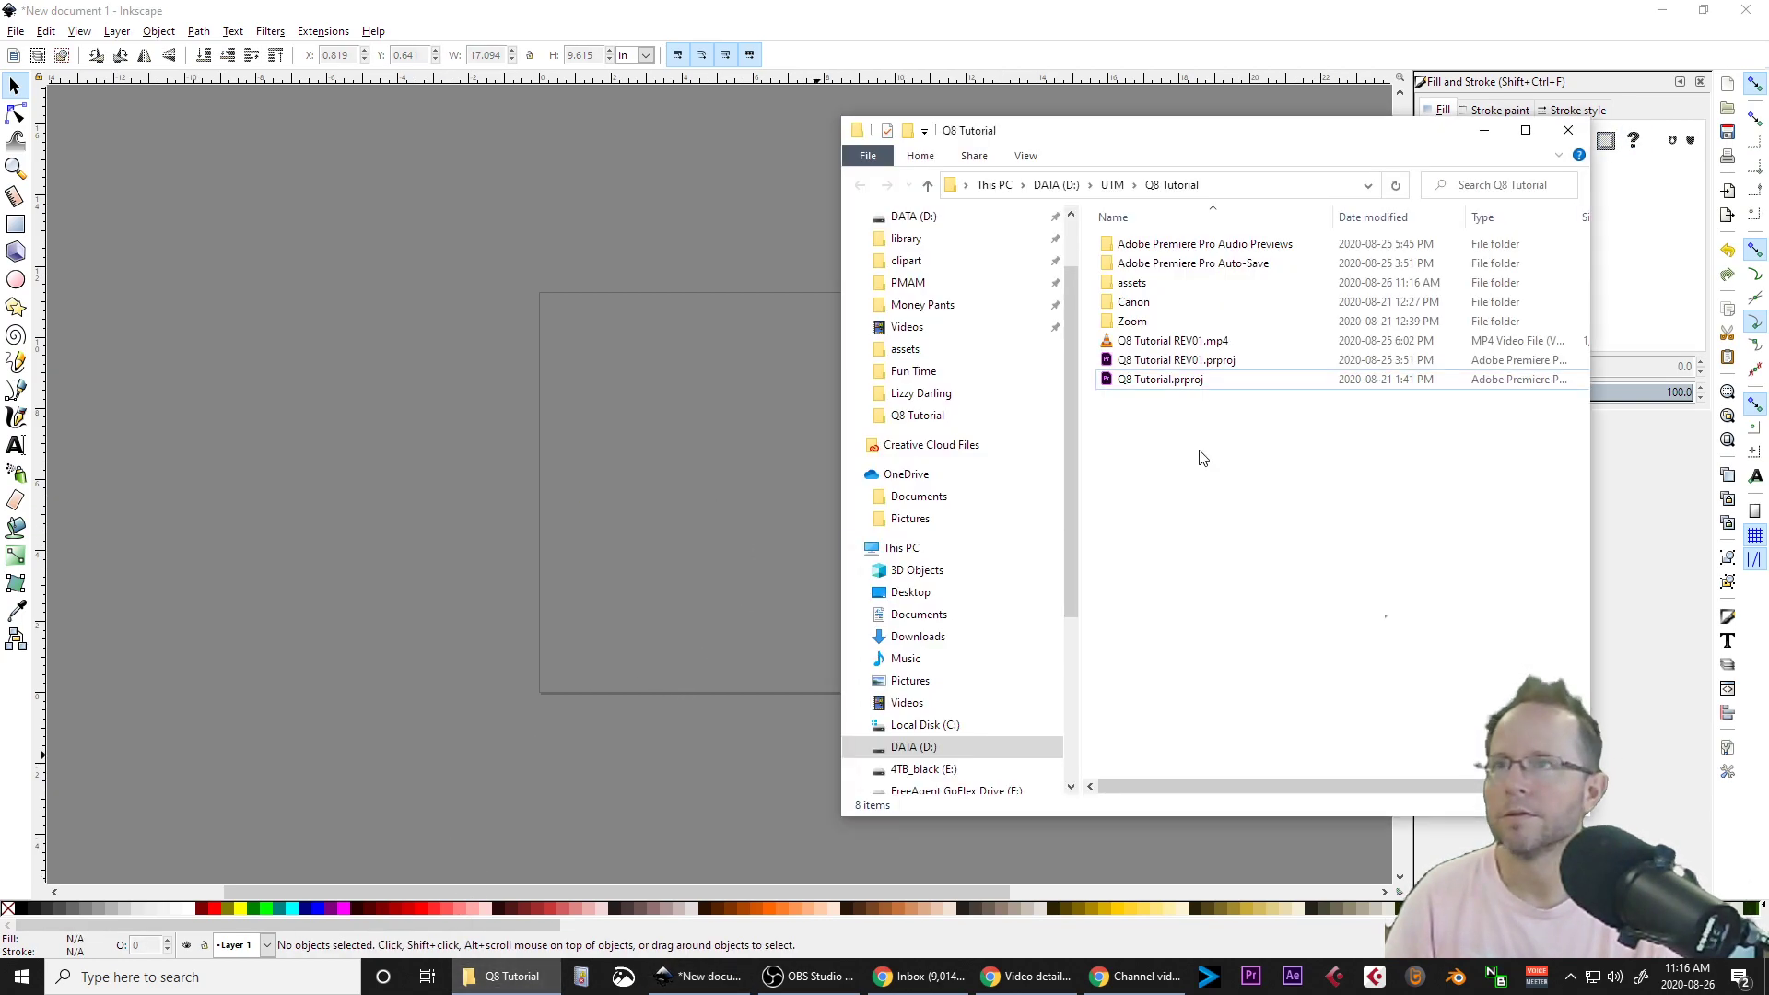
double_click(1156, 283)
drag(1156, 283, 754, 433)
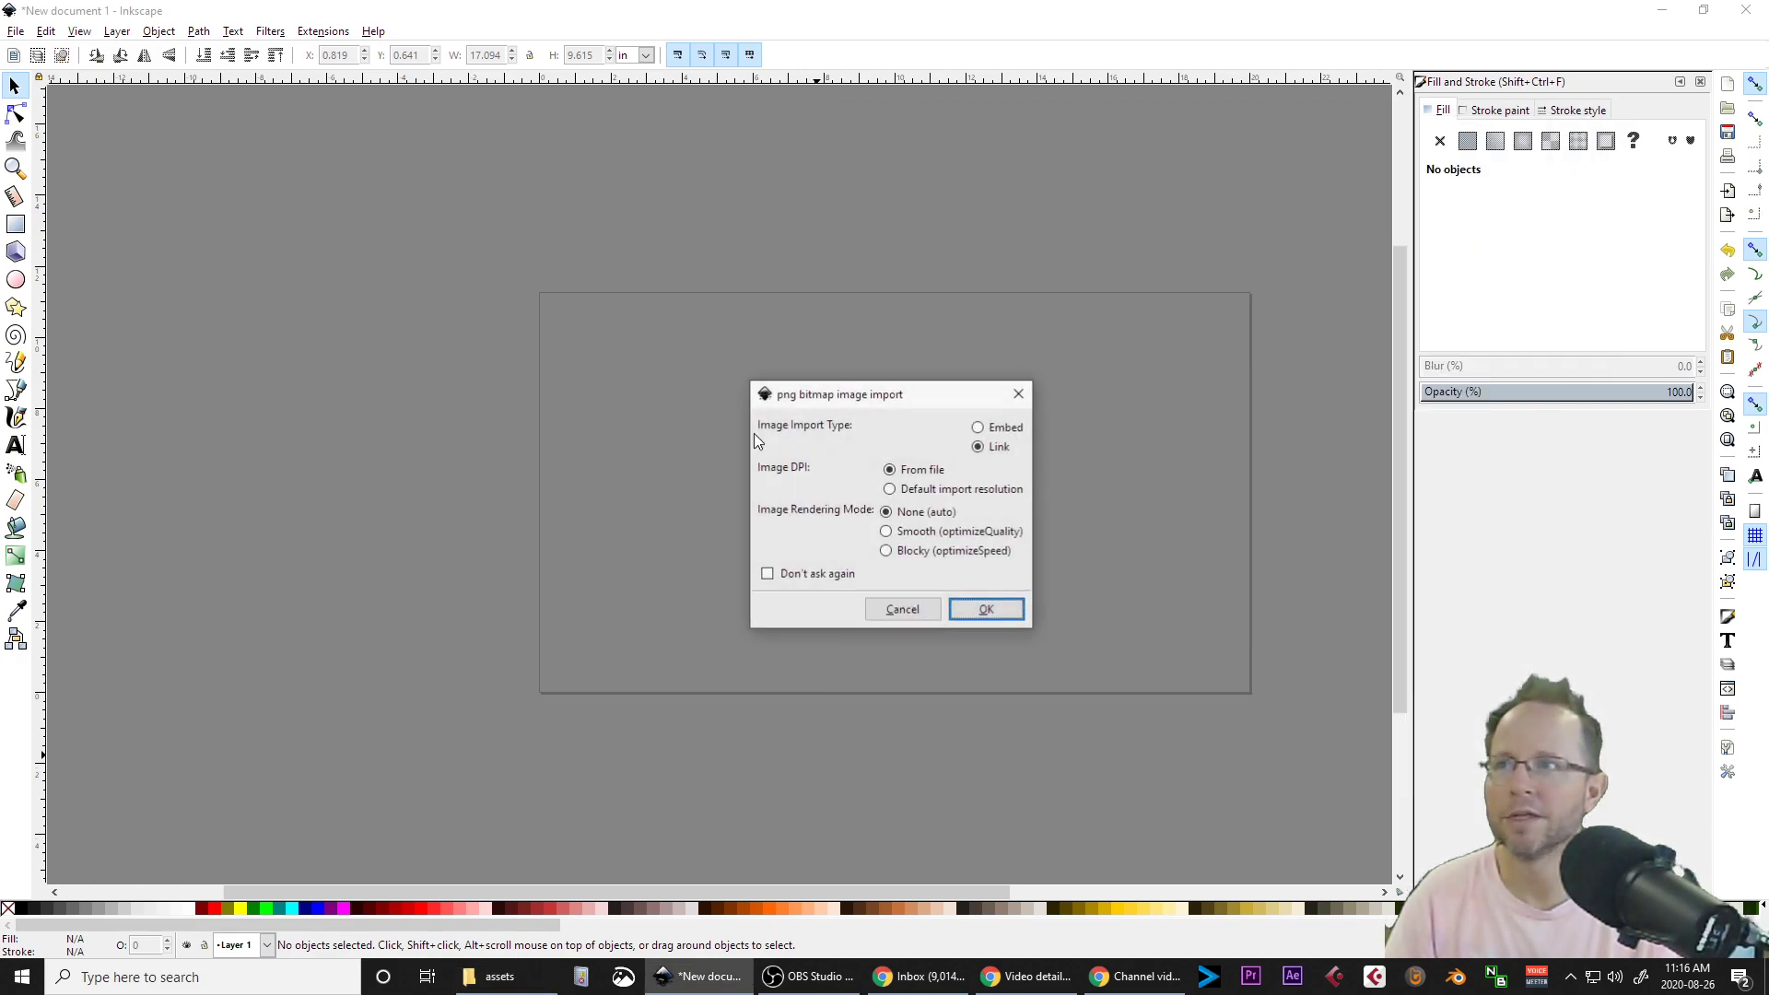
click(985, 610)
drag(982, 606, 940, 495)
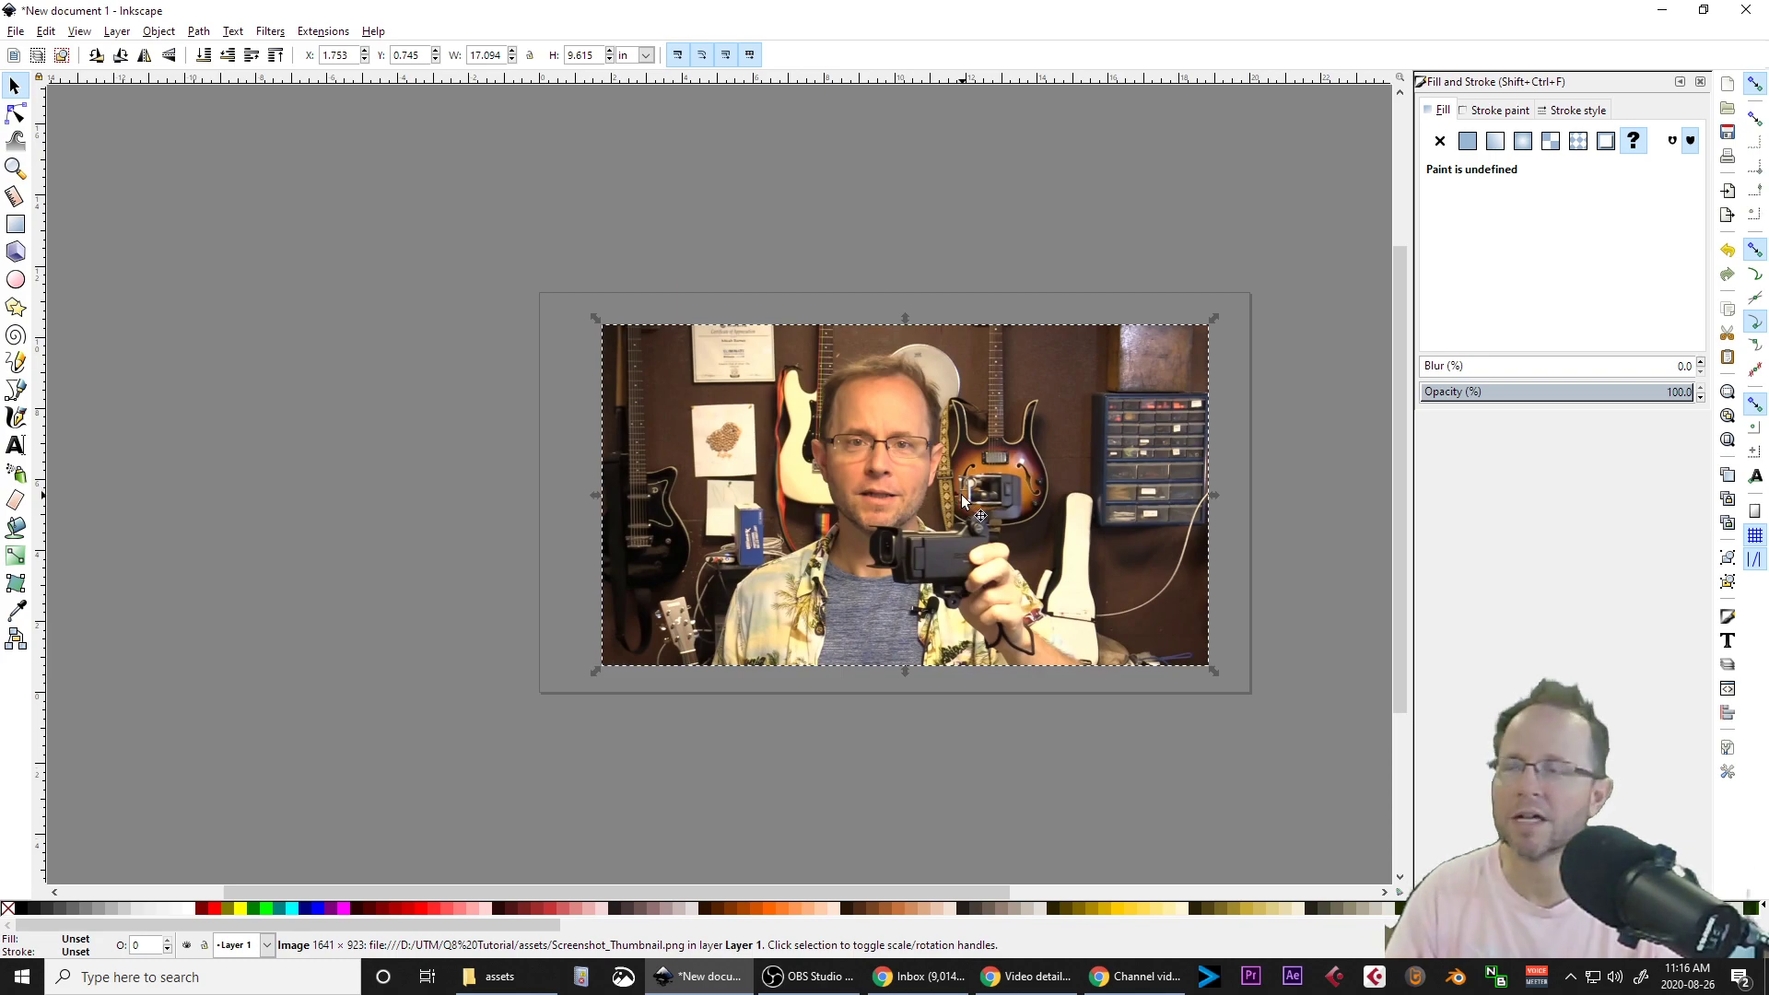
Enlarge the linked image to about 22.4 x 12.6 in and move it down to clear the upper part of the page.
drag(890, 413, 822, 378)
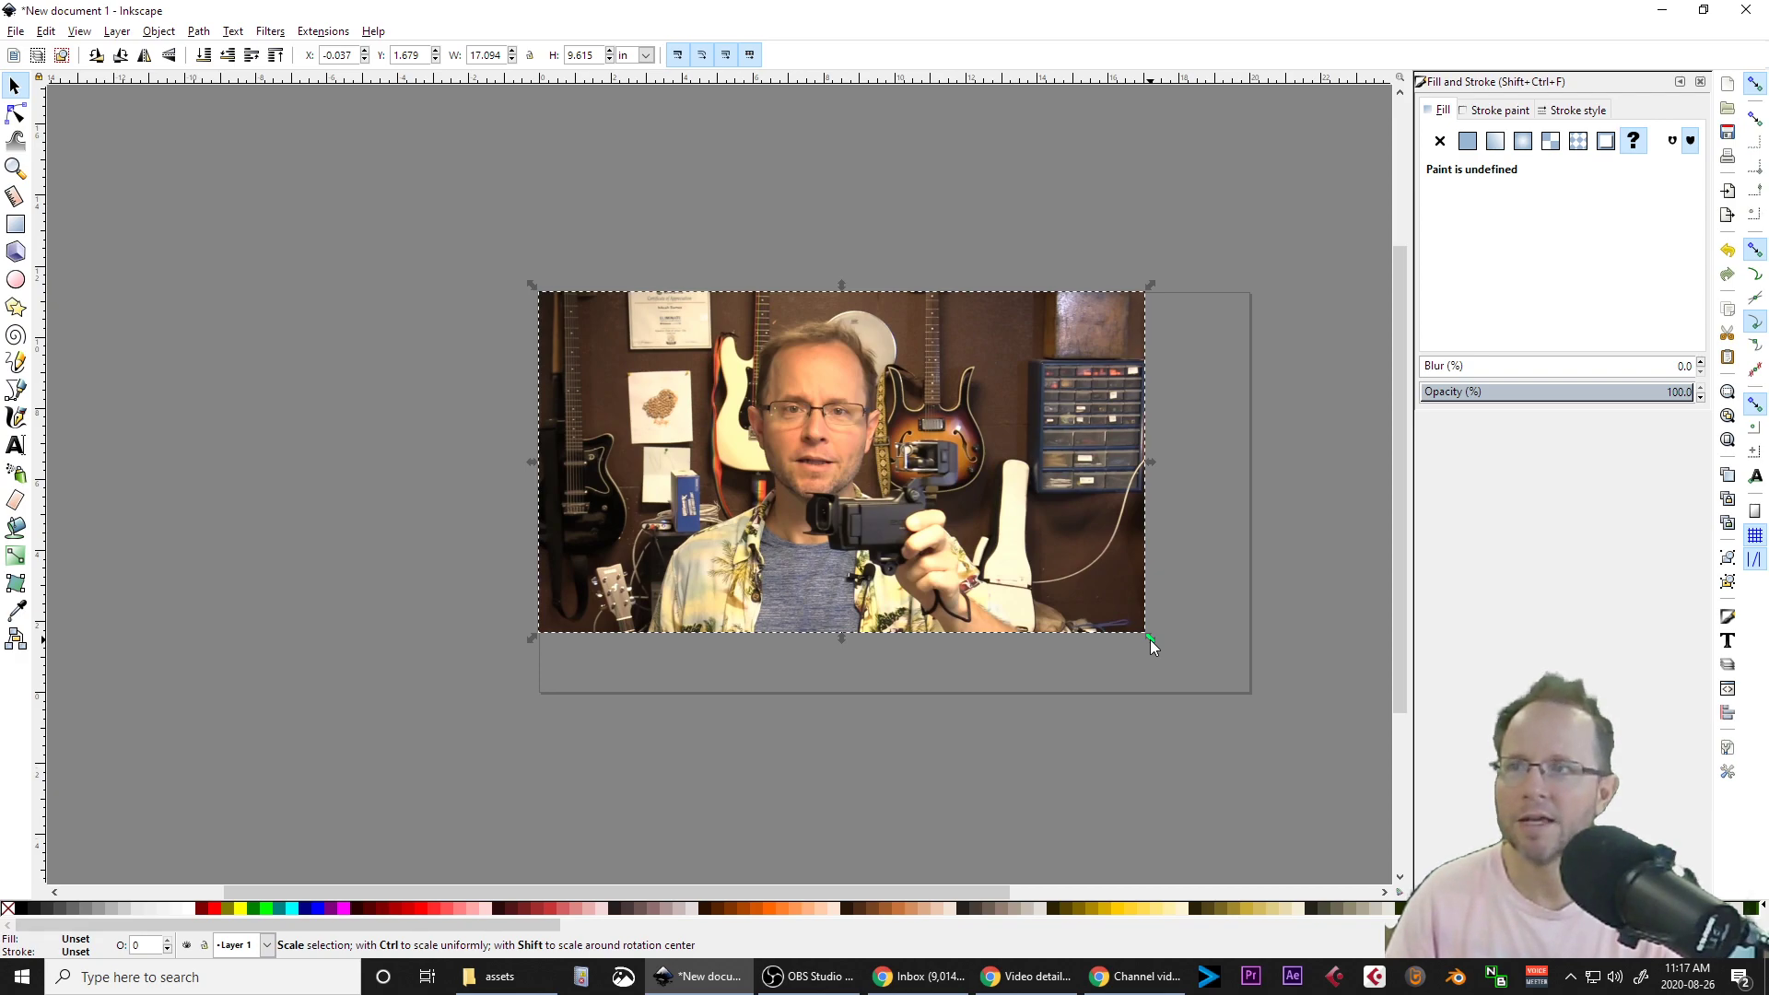
drag(1150, 639, 1307, 807)
drag(533, 283, 499, 245)
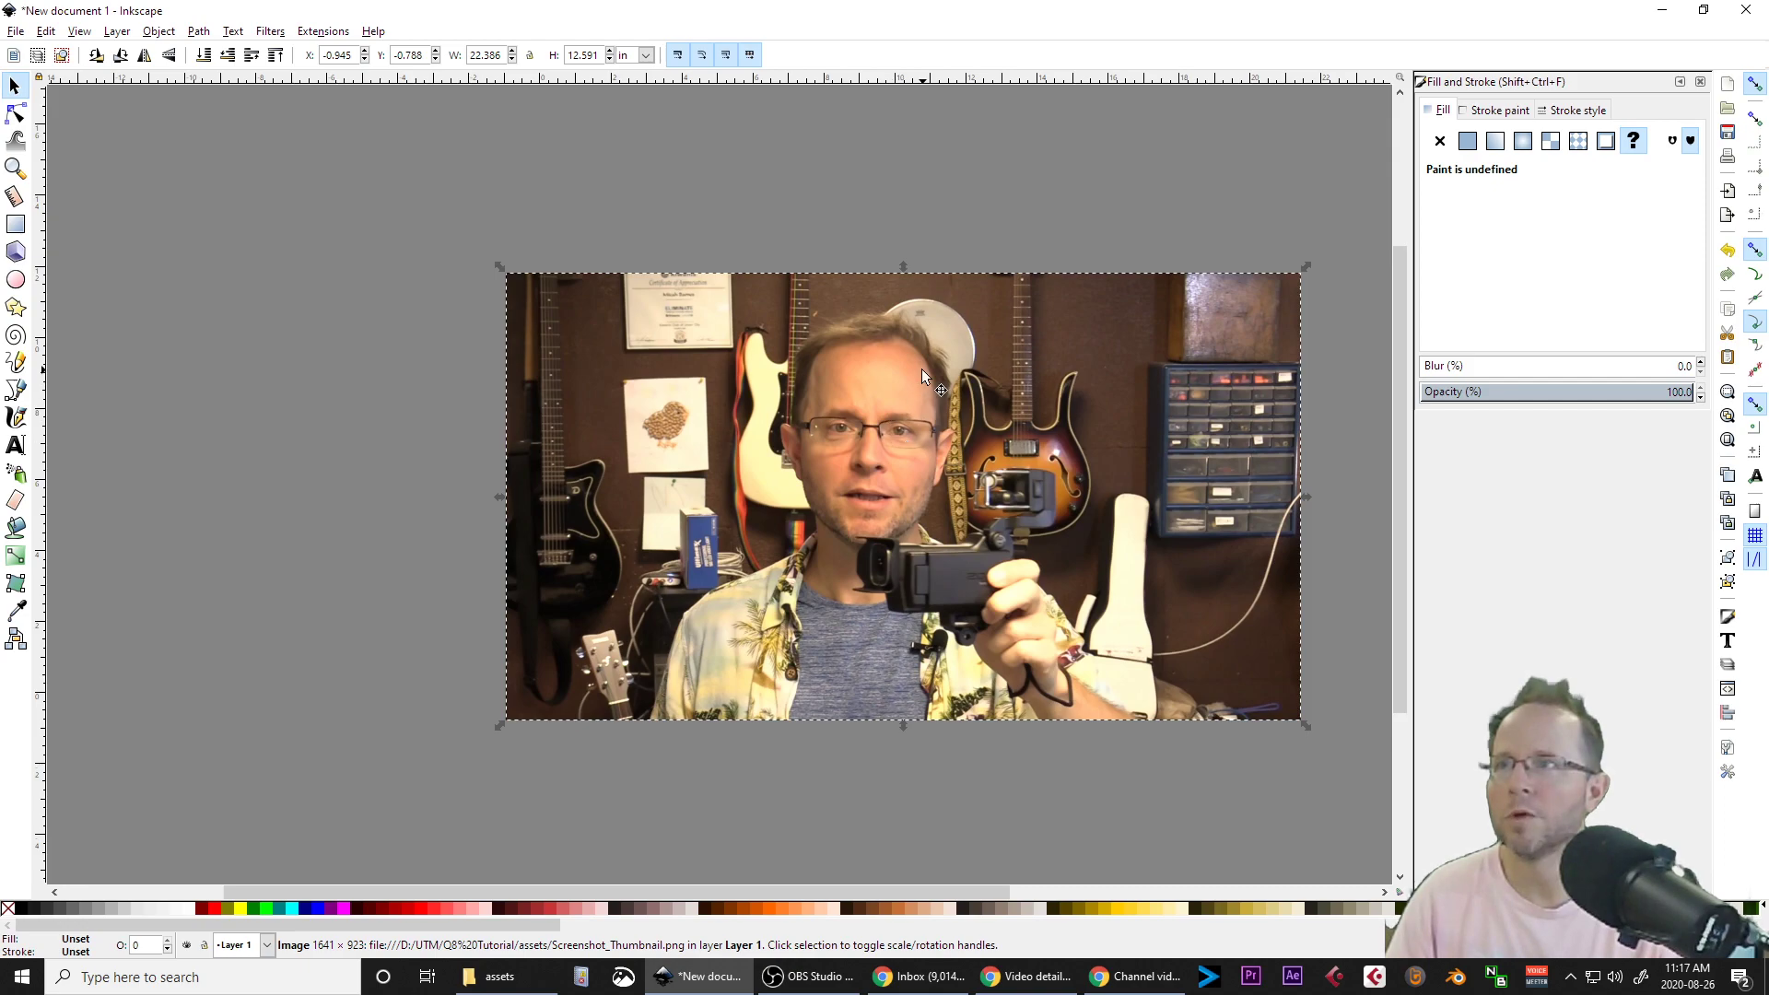
drag(928, 365, 943, 512)
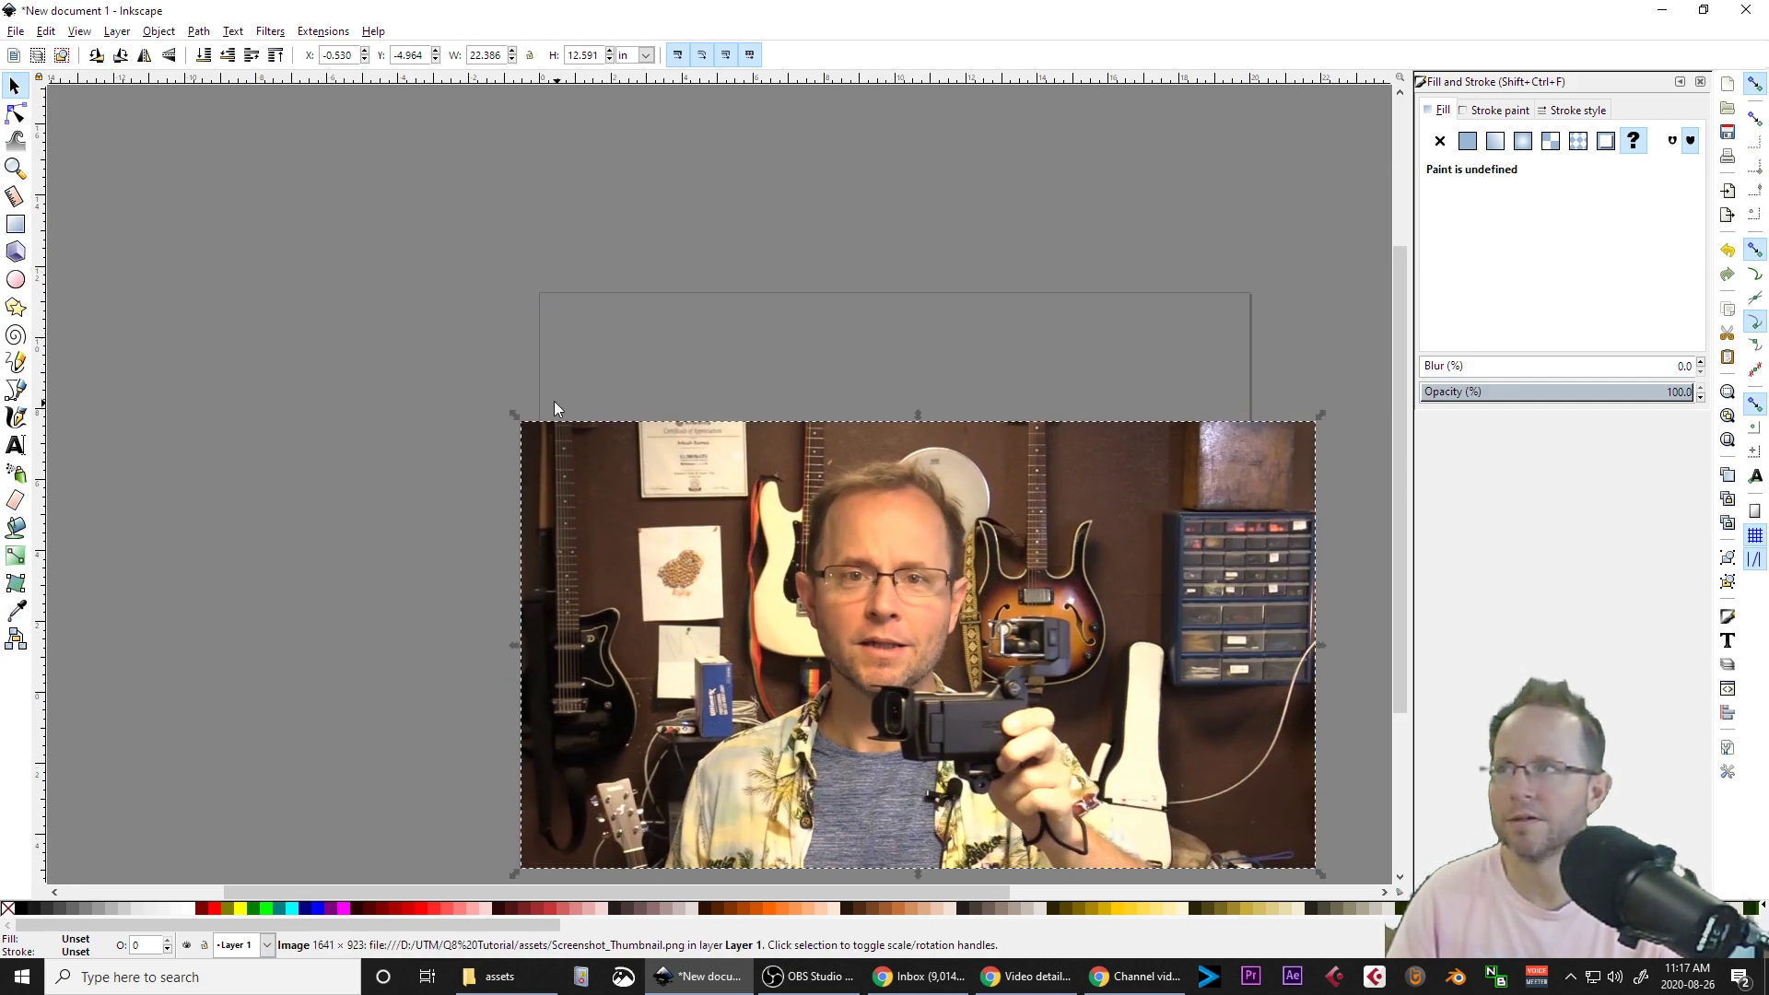
drag(1042, 471, 969, 582)
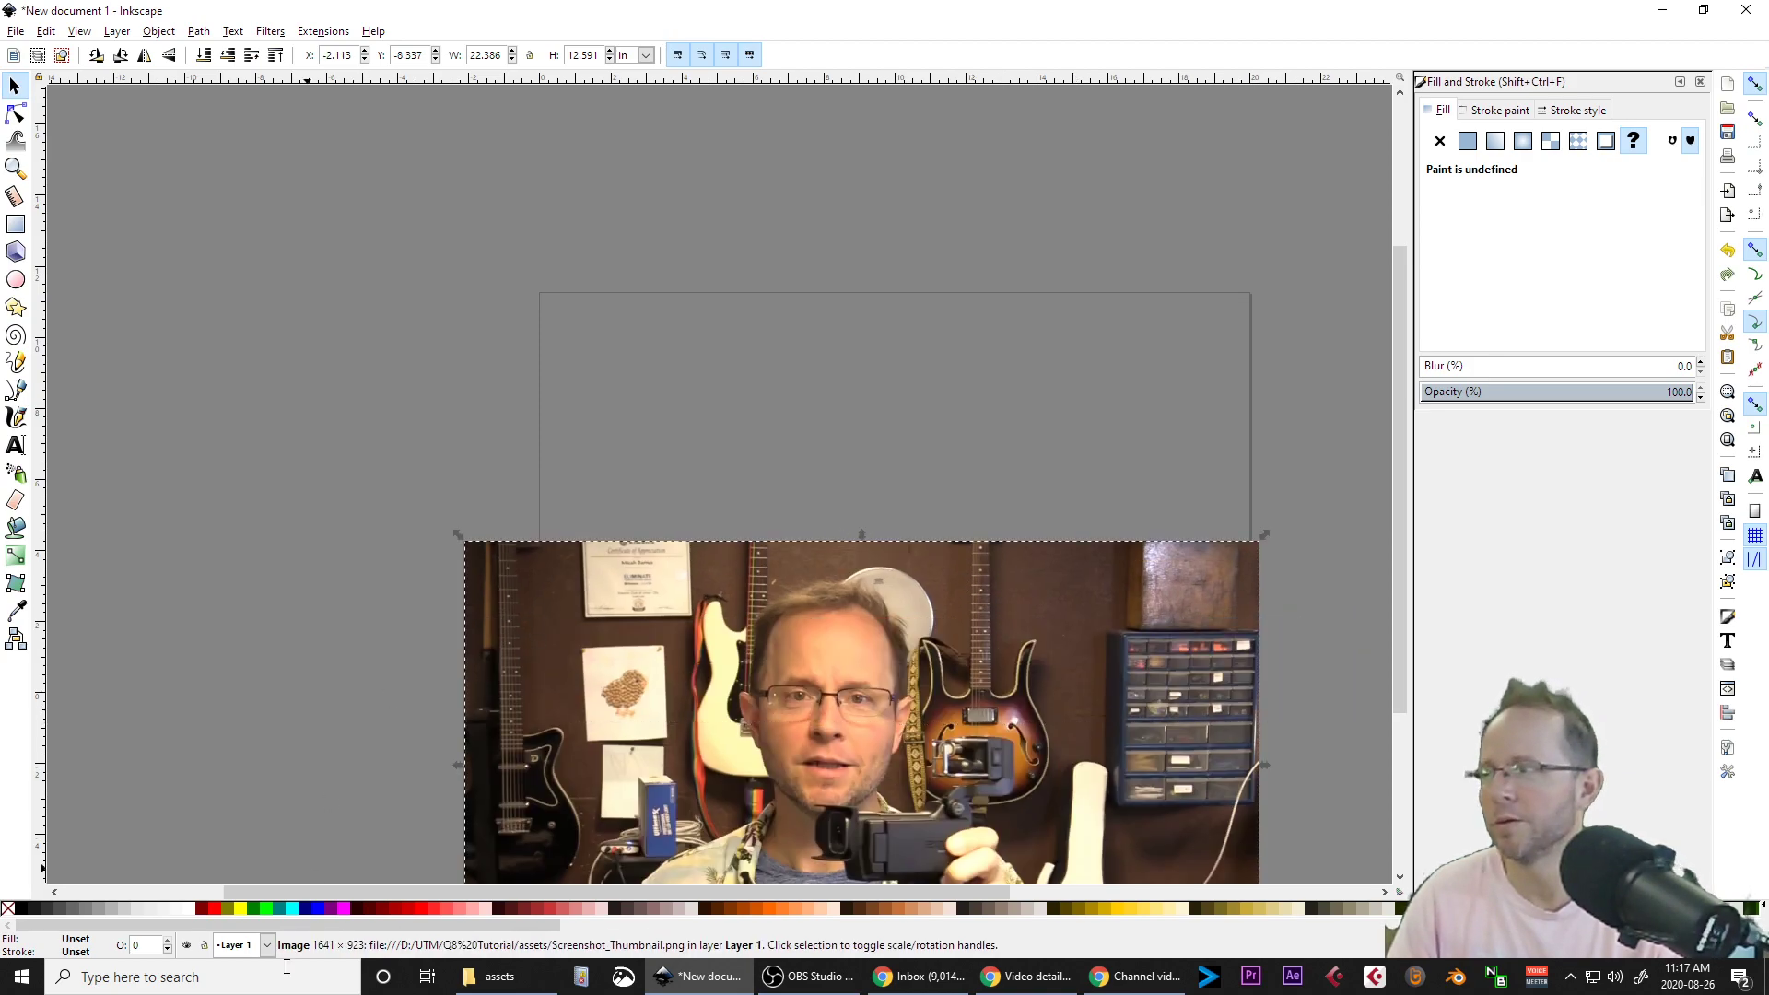
Draw a rectangle from the page's upper-left corner and set its size to 1920 x 1080 px.
click(15, 225)
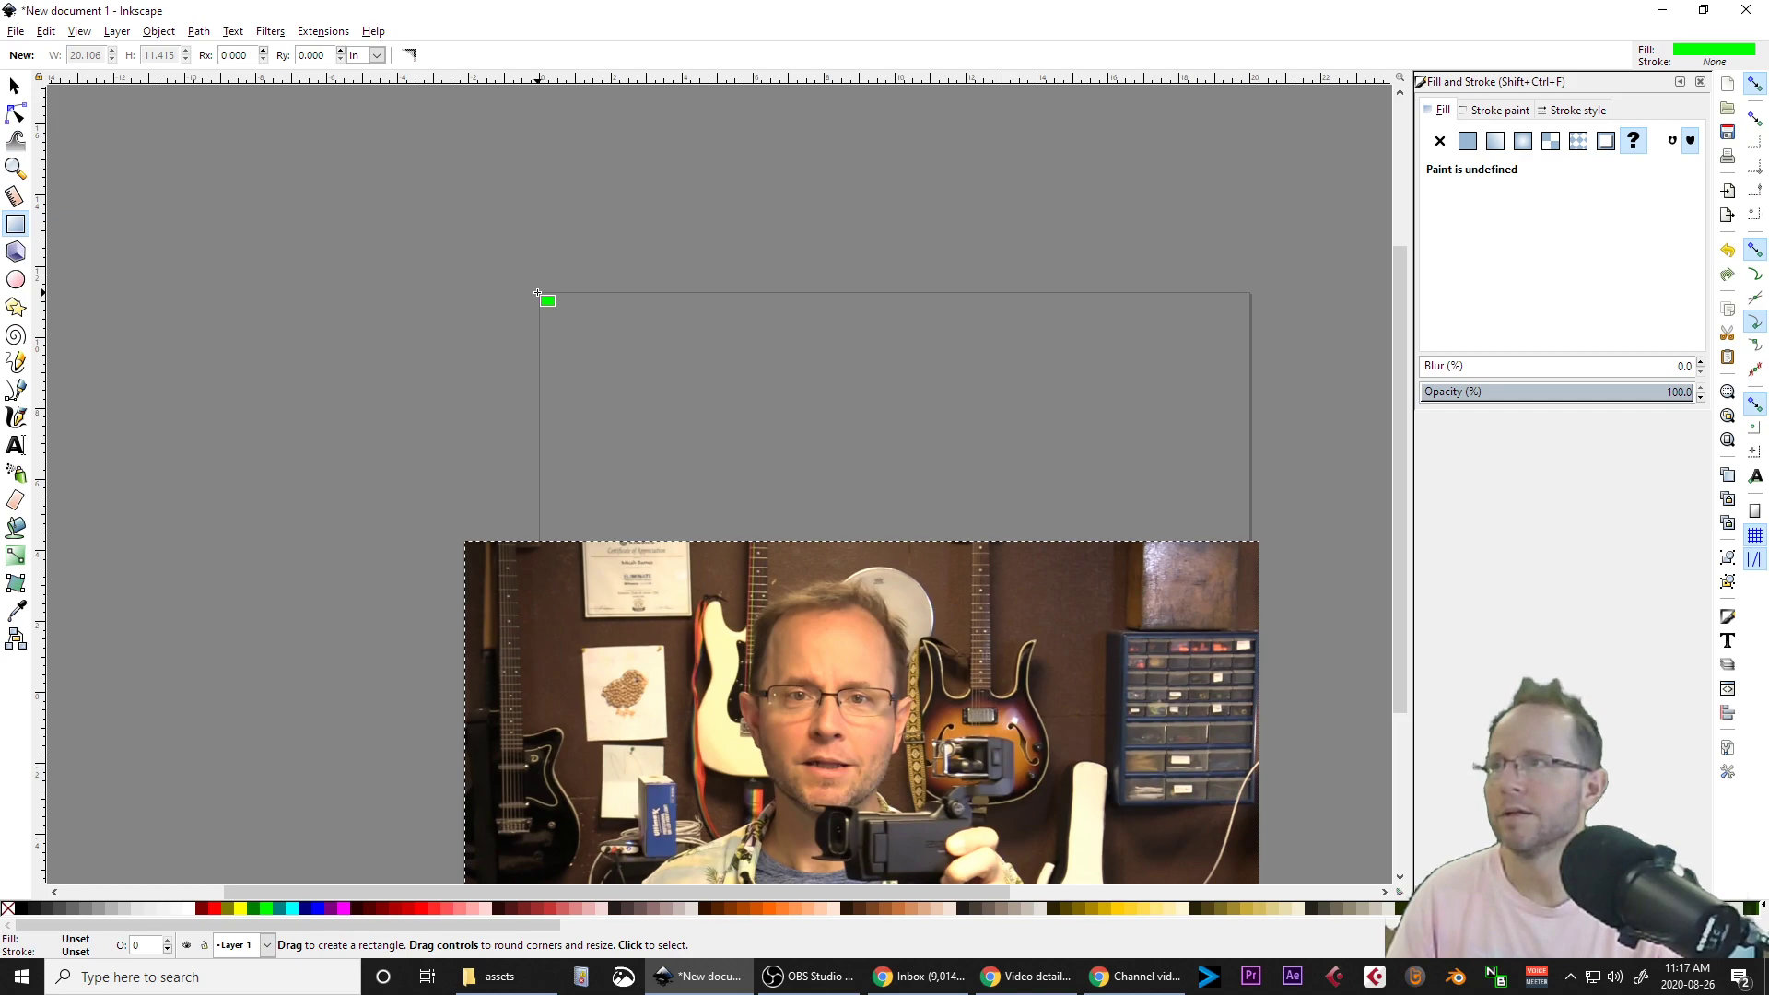
drag(538, 293, 1259, 667)
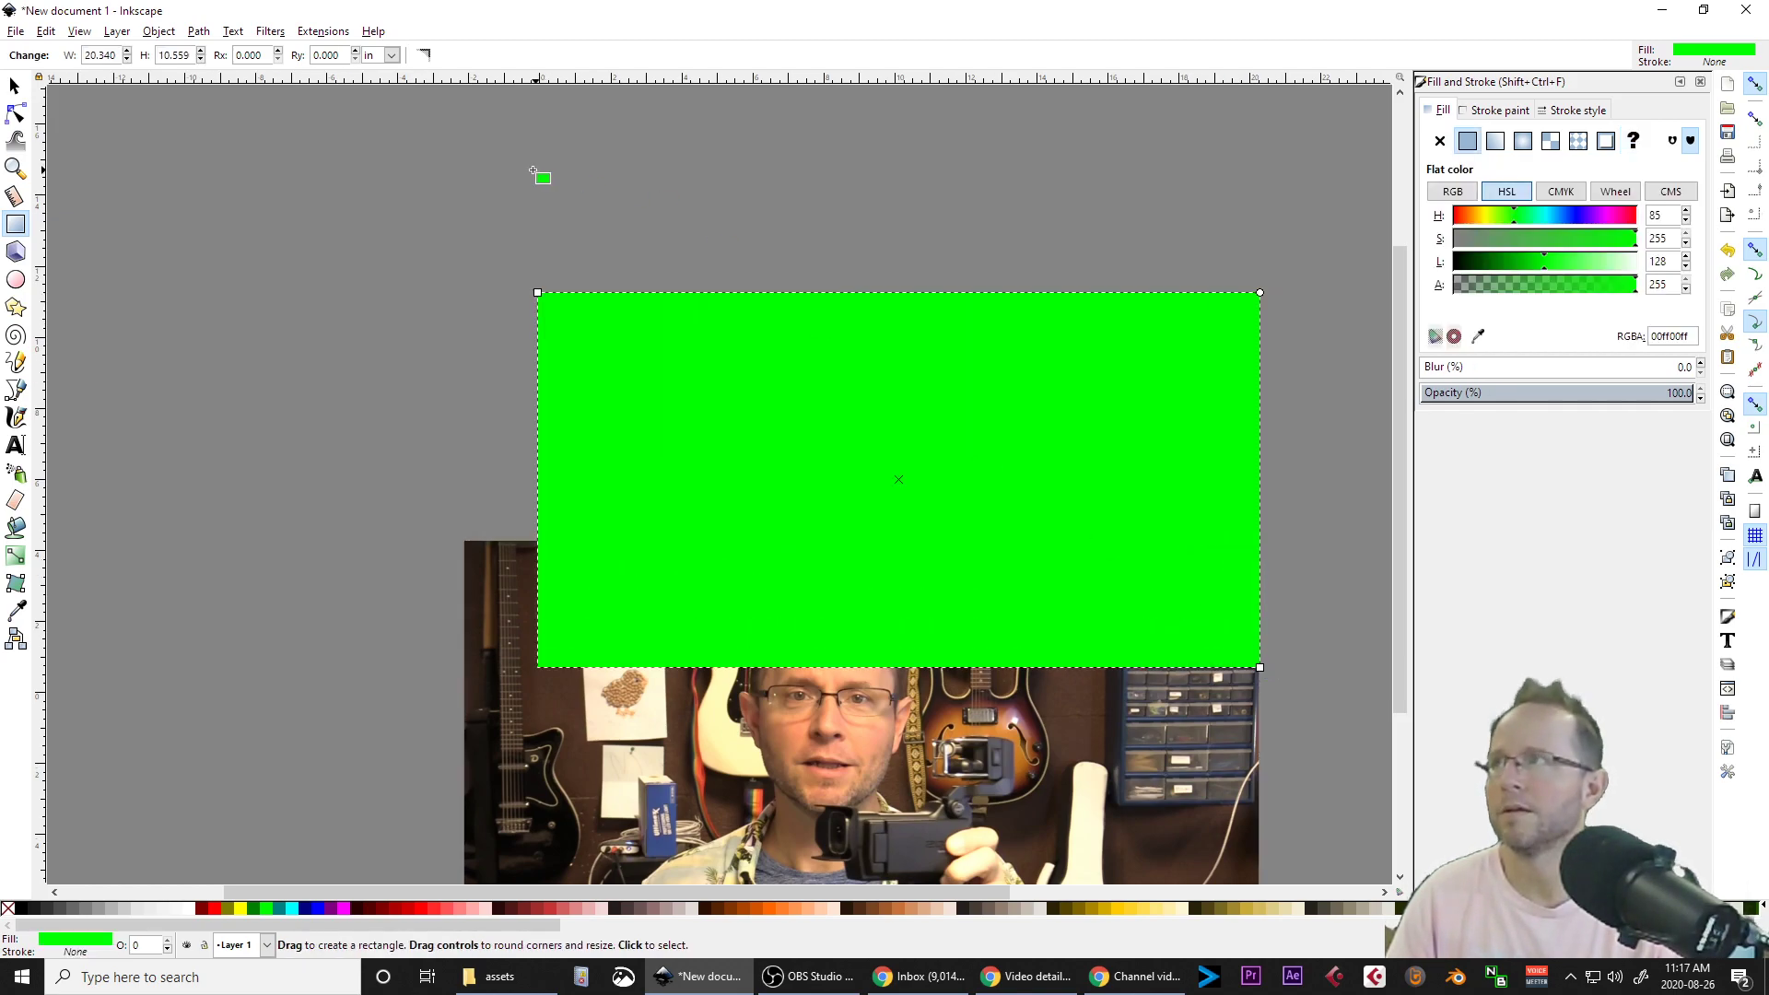
click(392, 56)
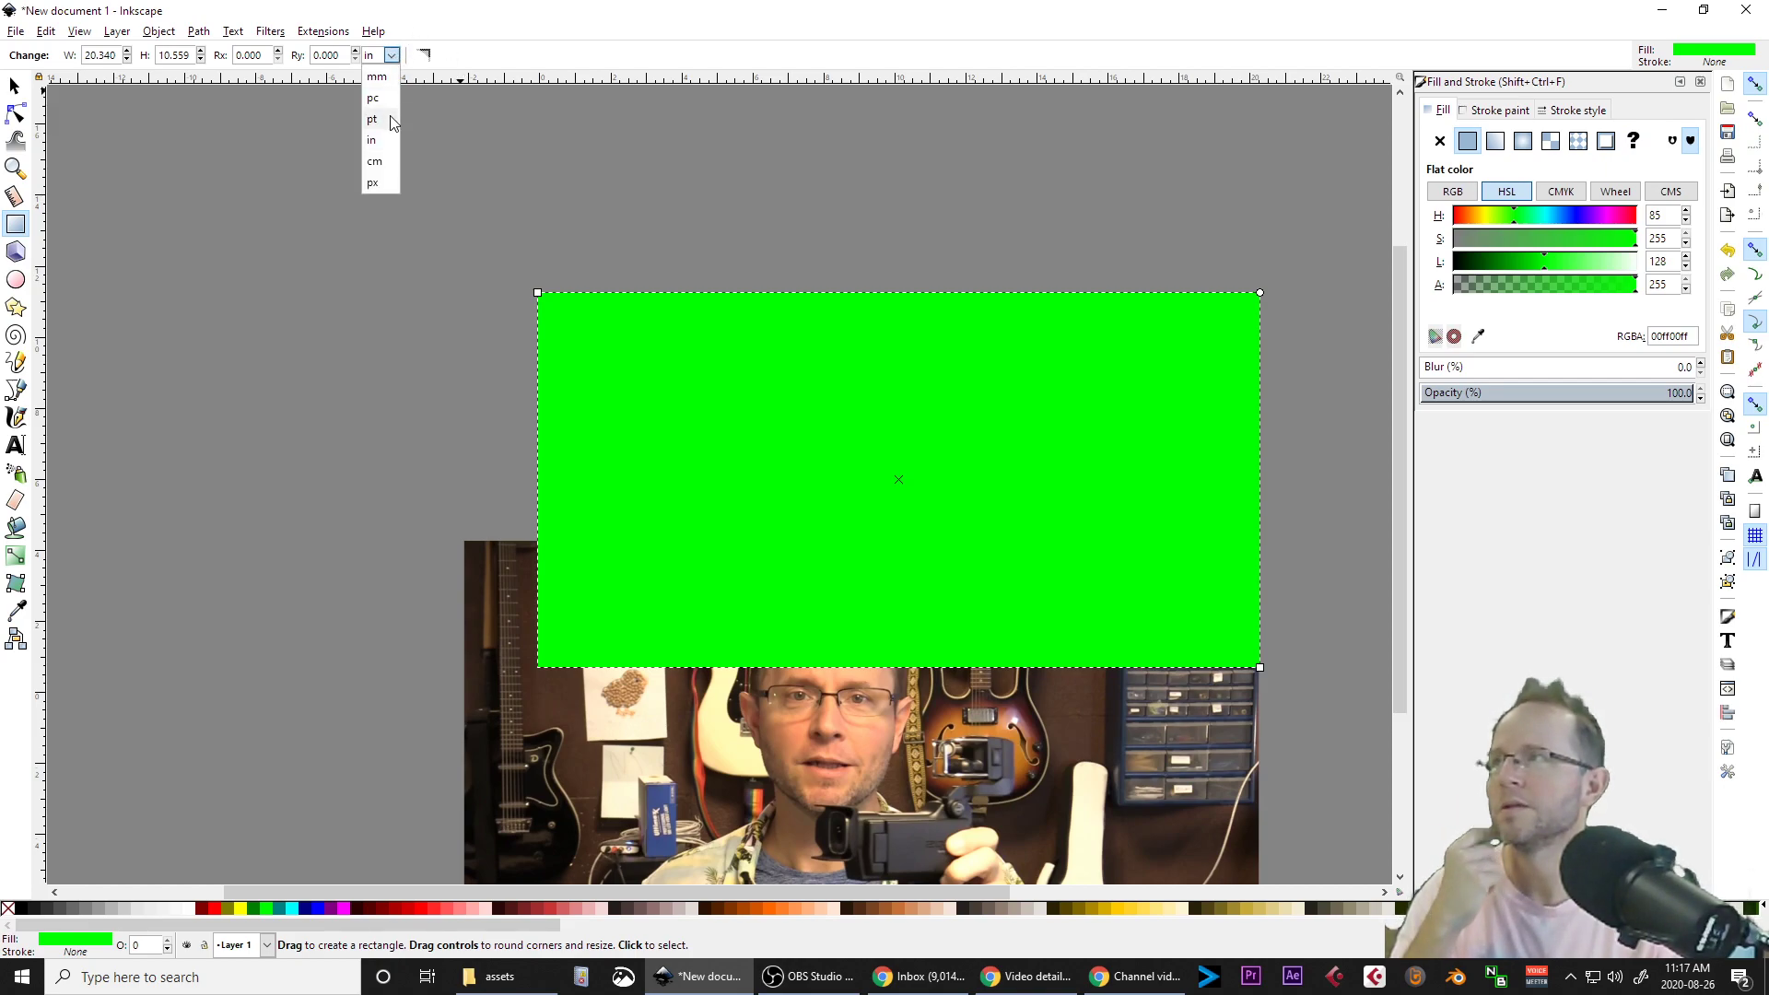
click(380, 182)
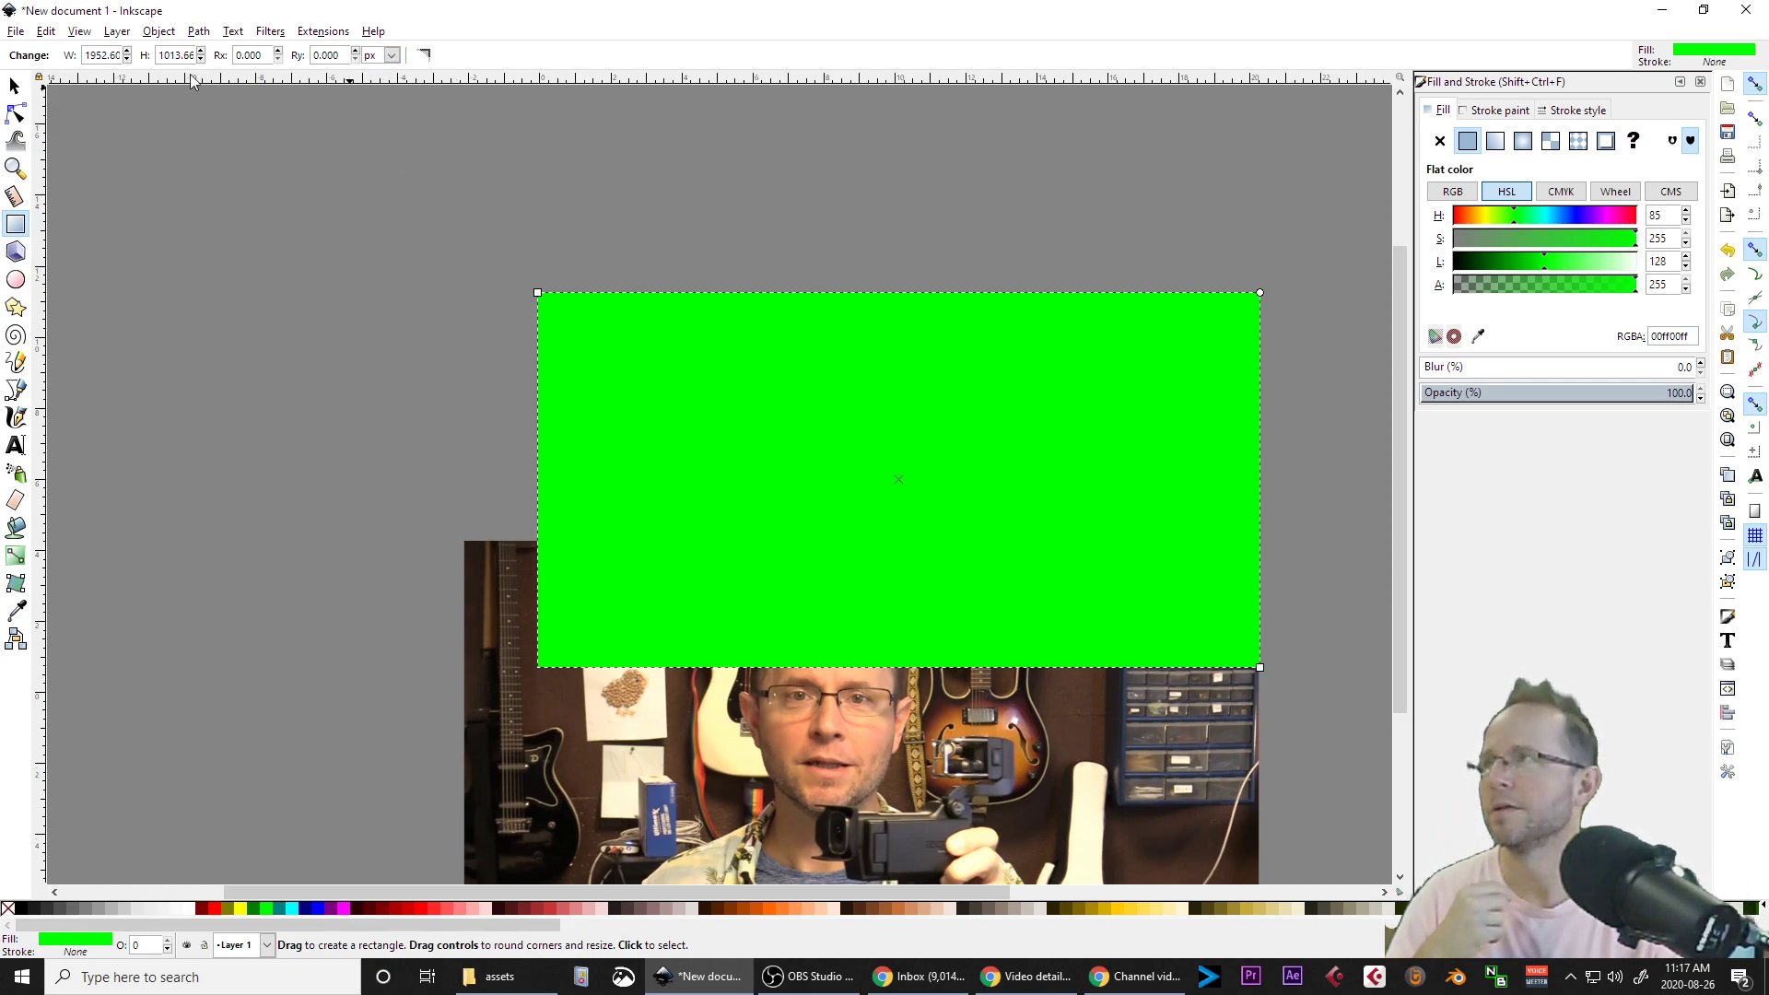
triple_click(115, 58)
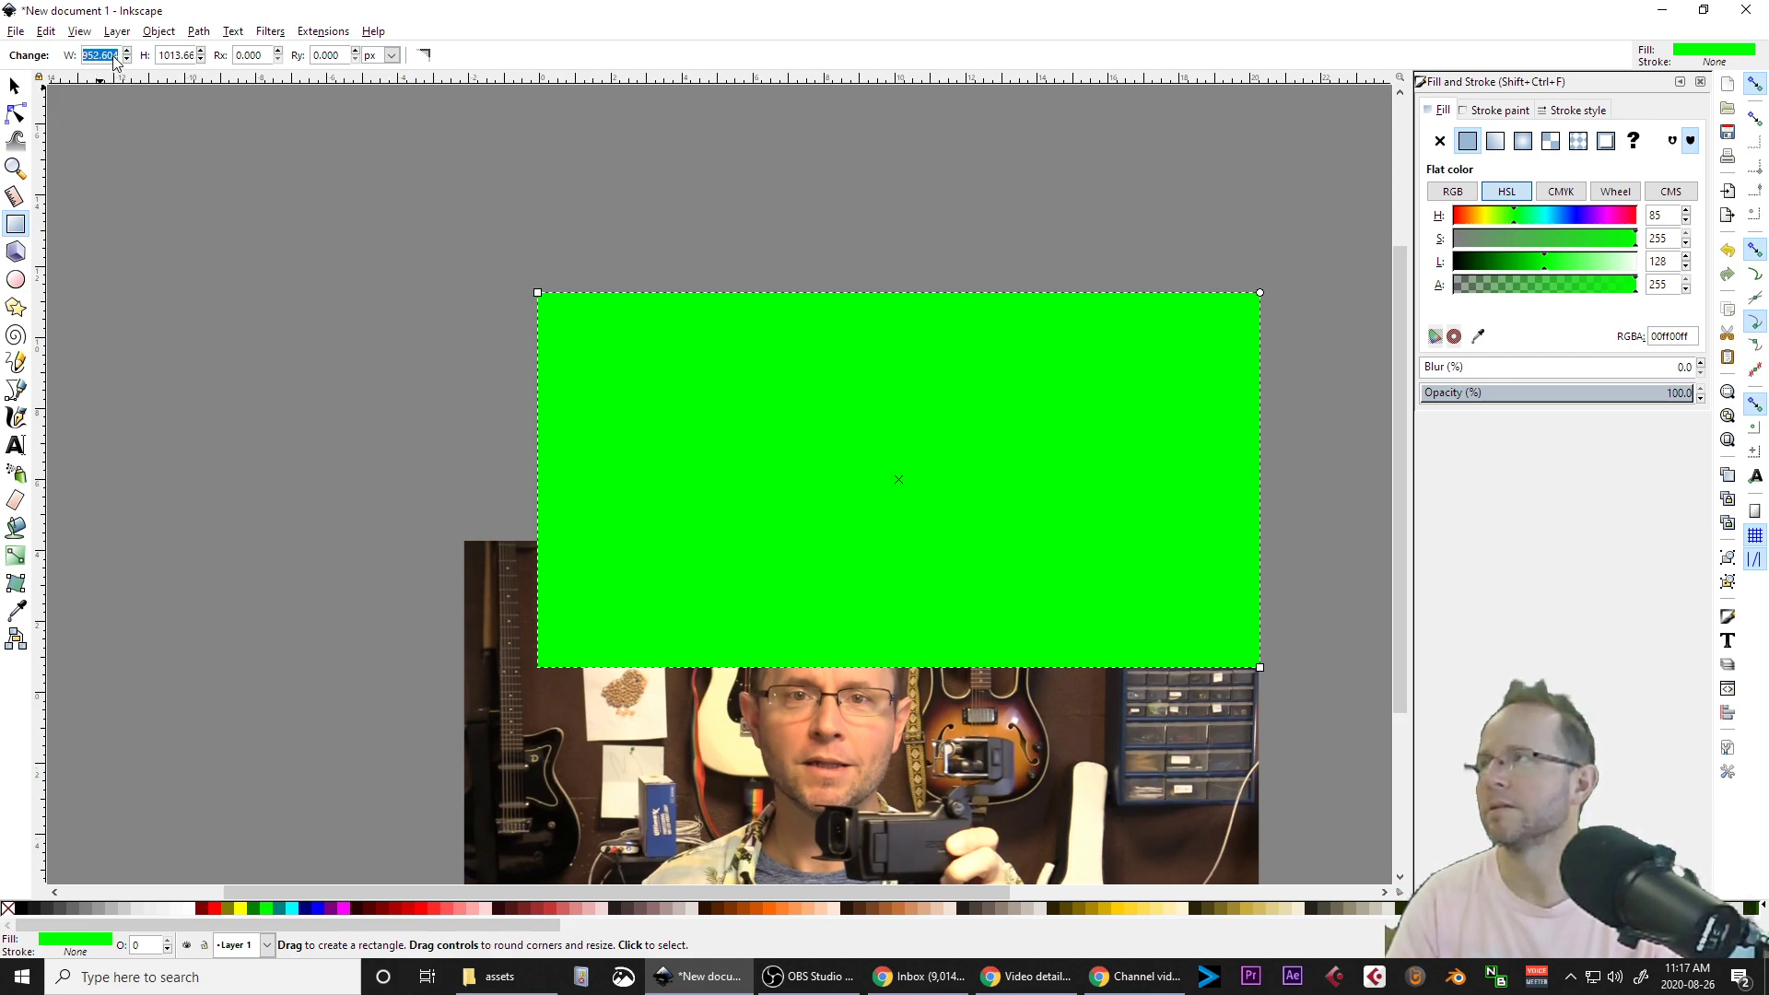
text(1)
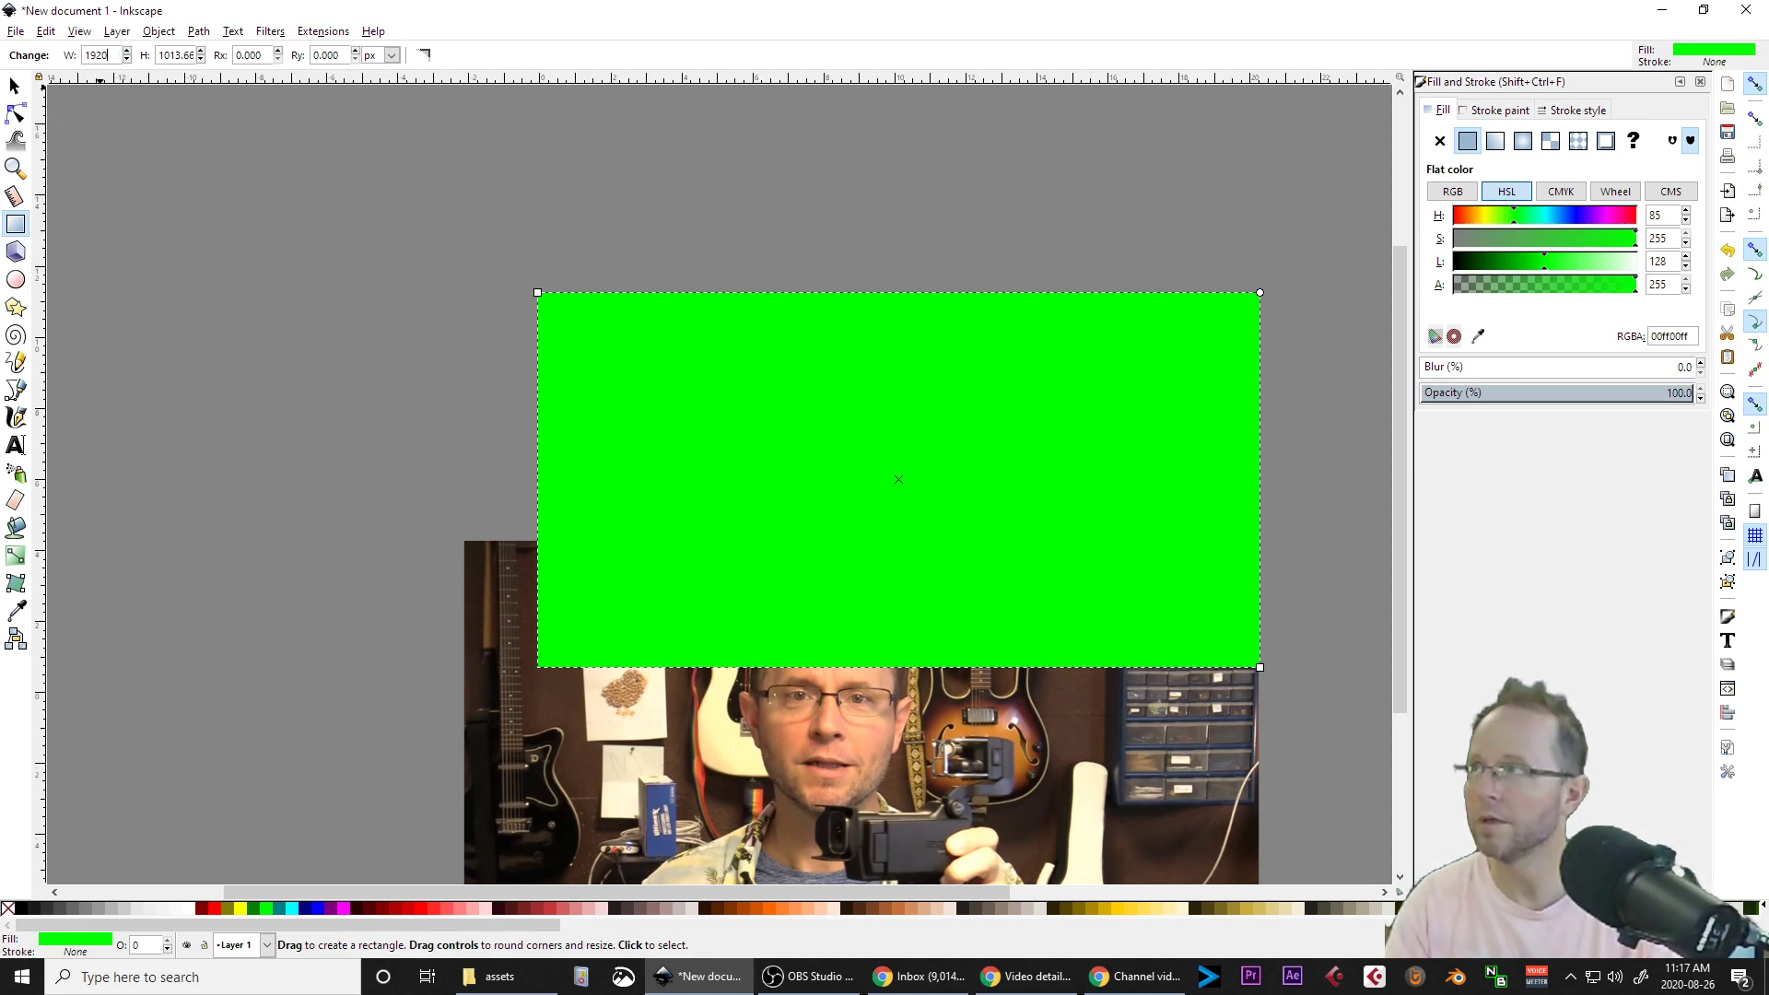
text(920)
key(Tab)
text(1)
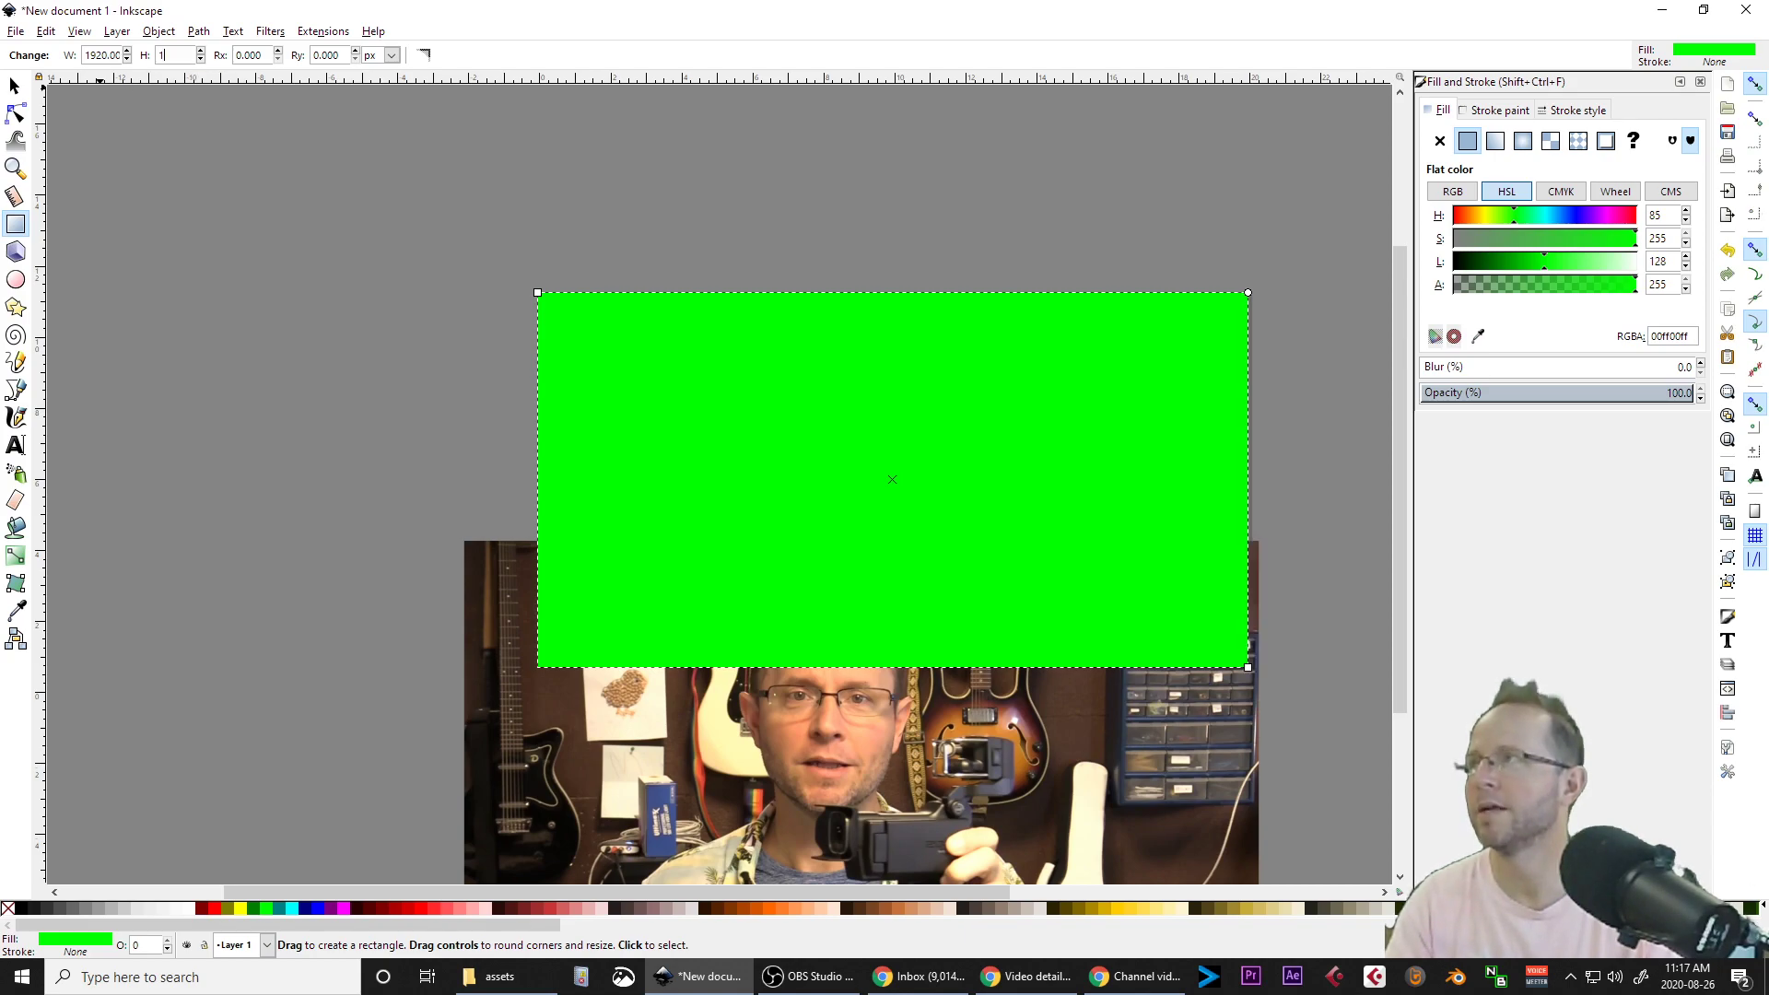
key(Return)
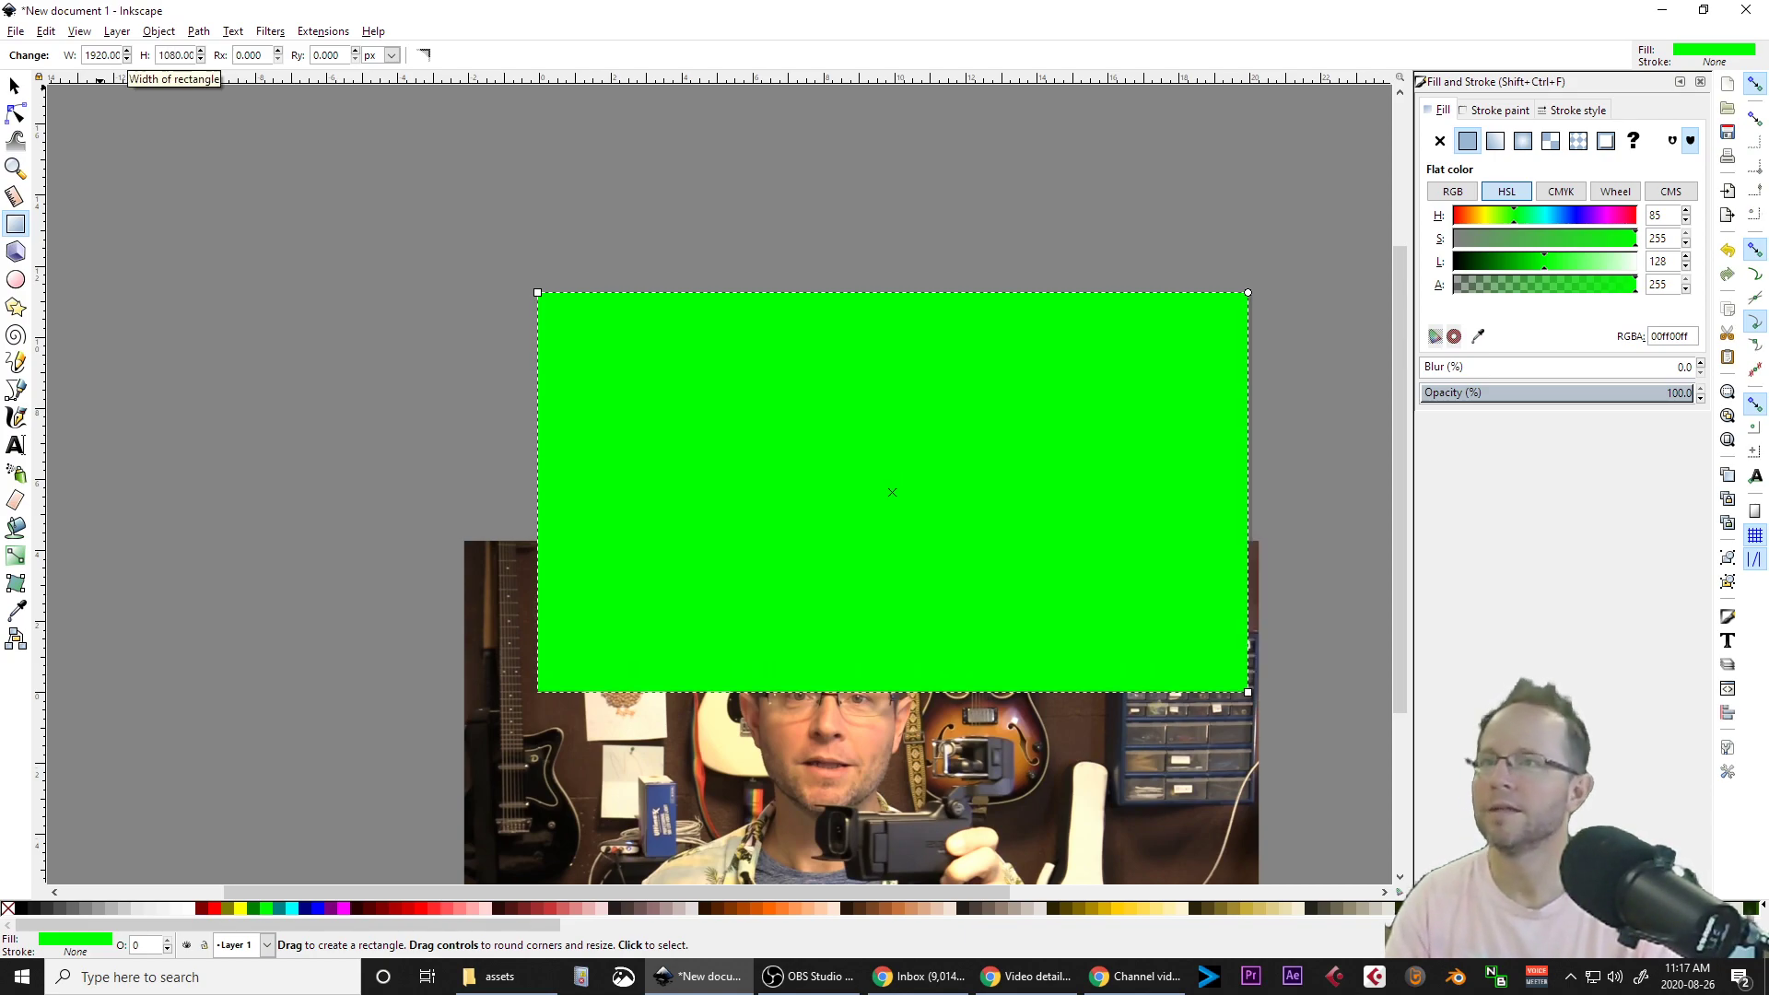
Move the image behind the rectangle, and give the rectangle no fill and a green stroke.
click(16, 90)
drag(878, 767, 903, 534)
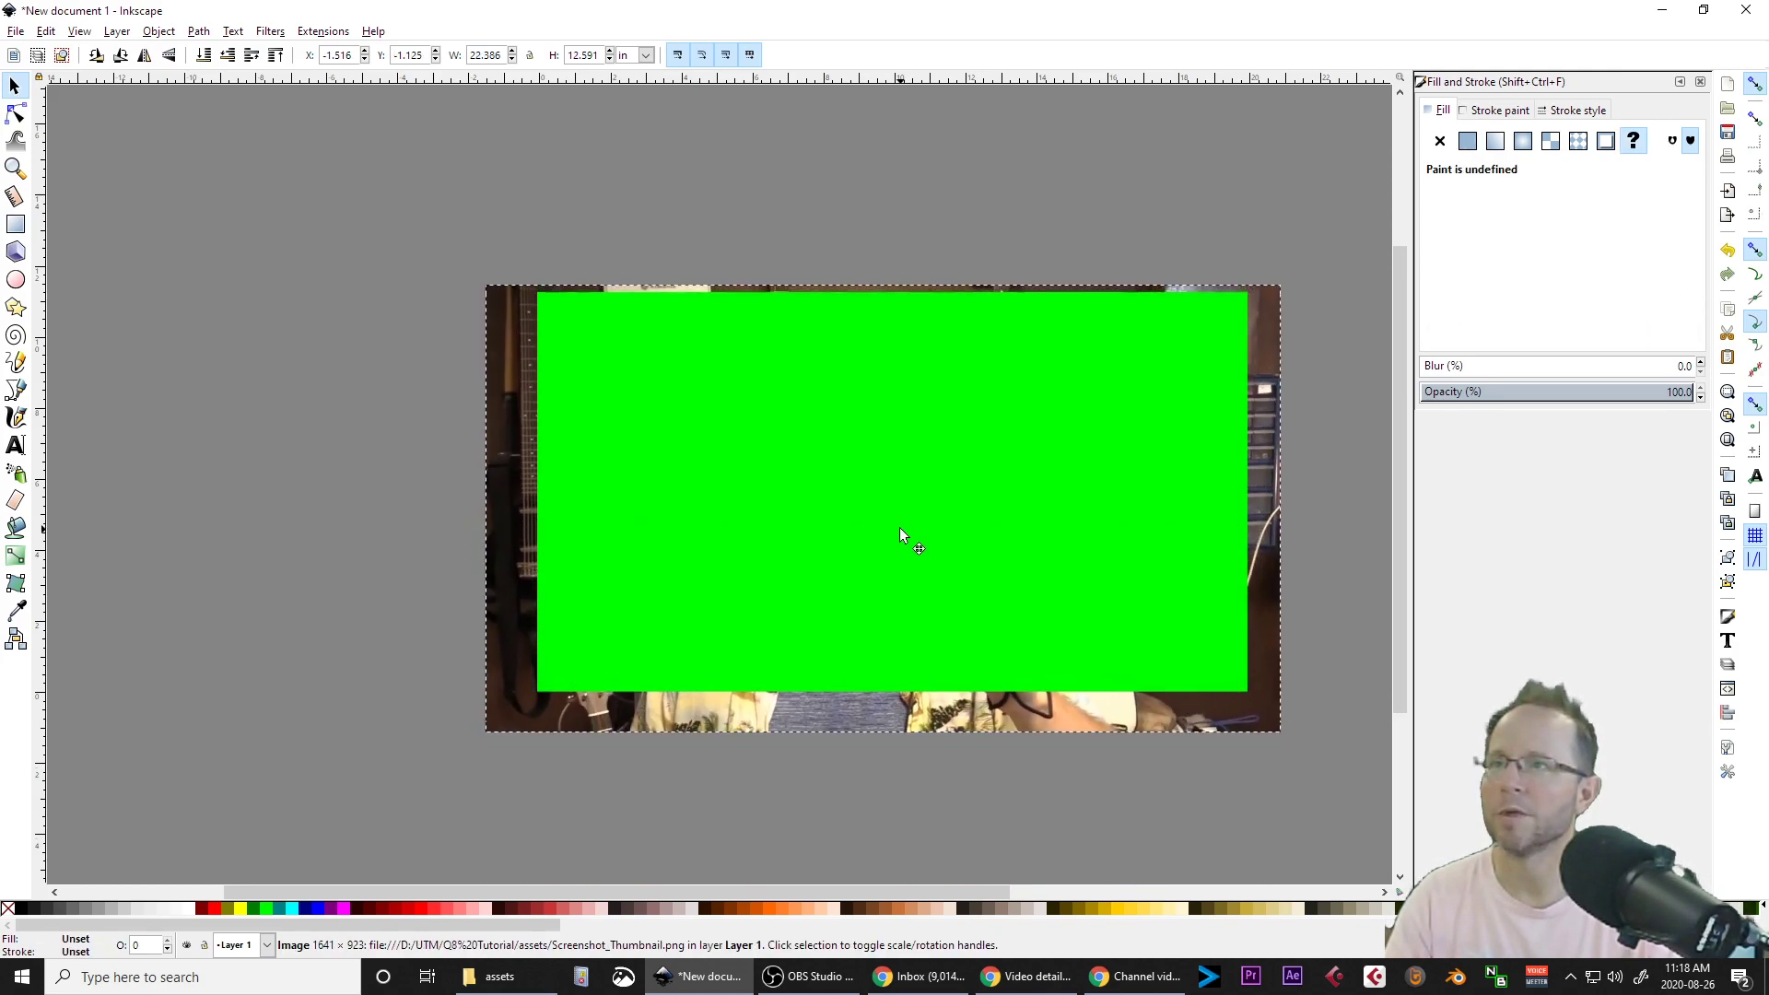
click(1124, 586)
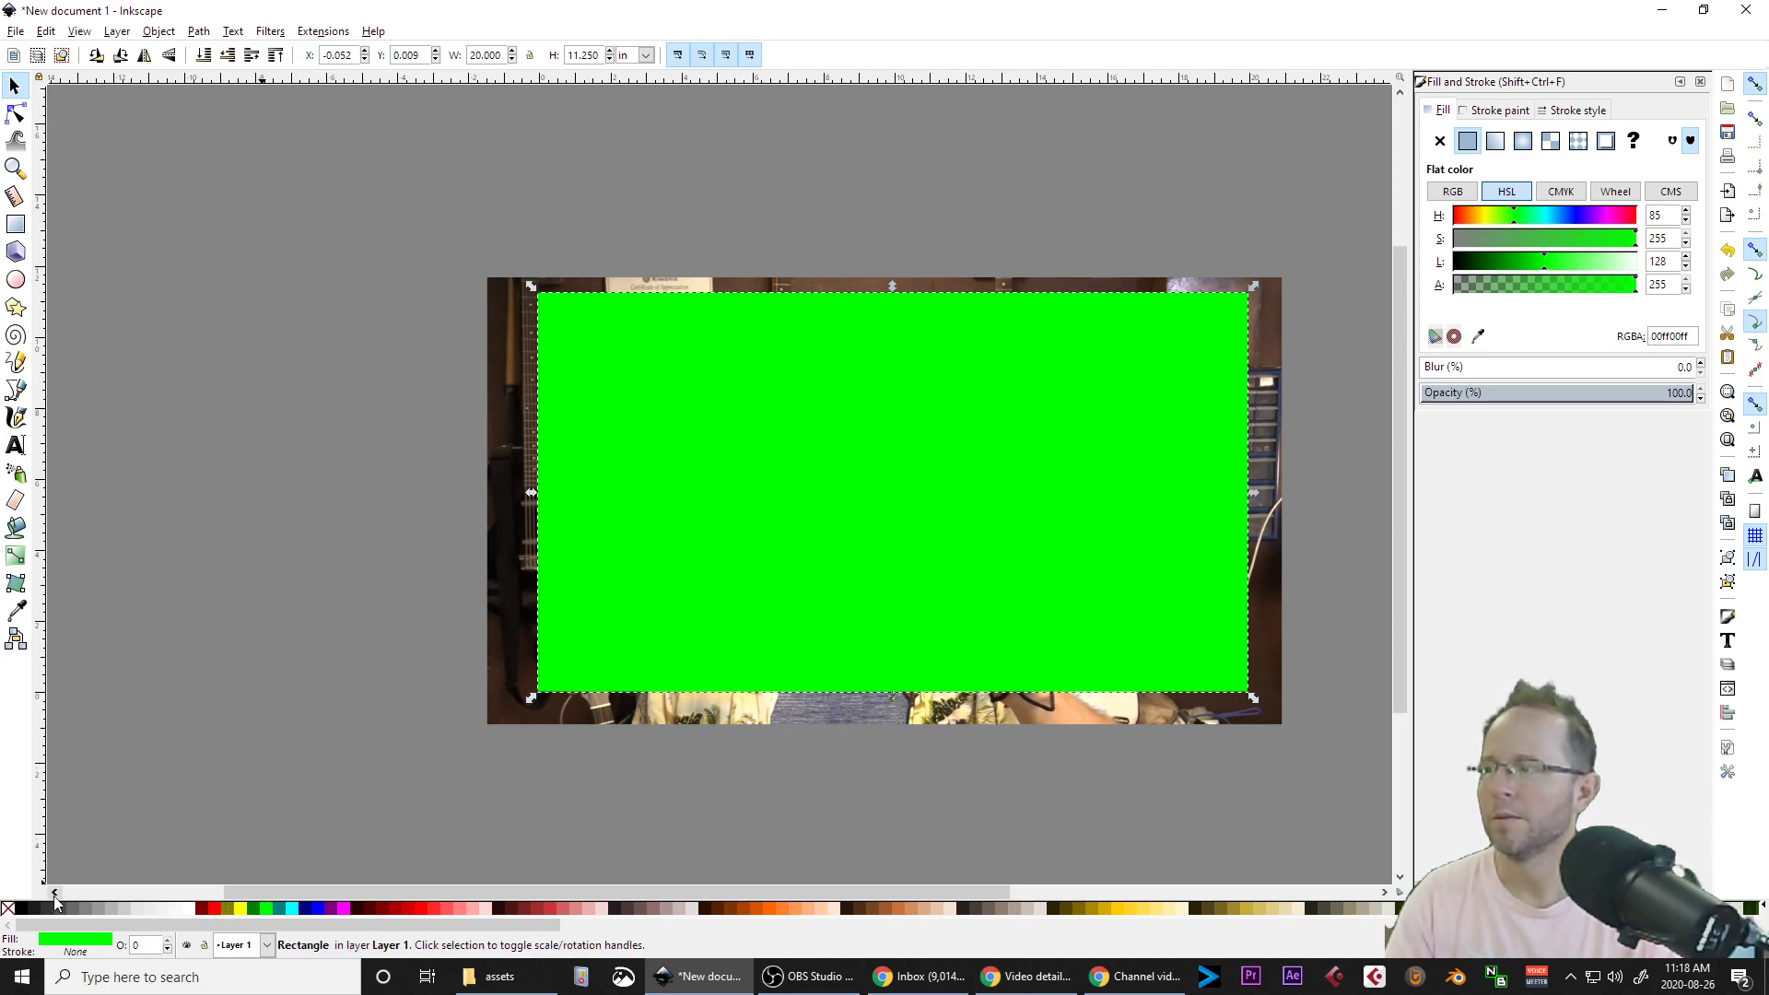
click(12, 910)
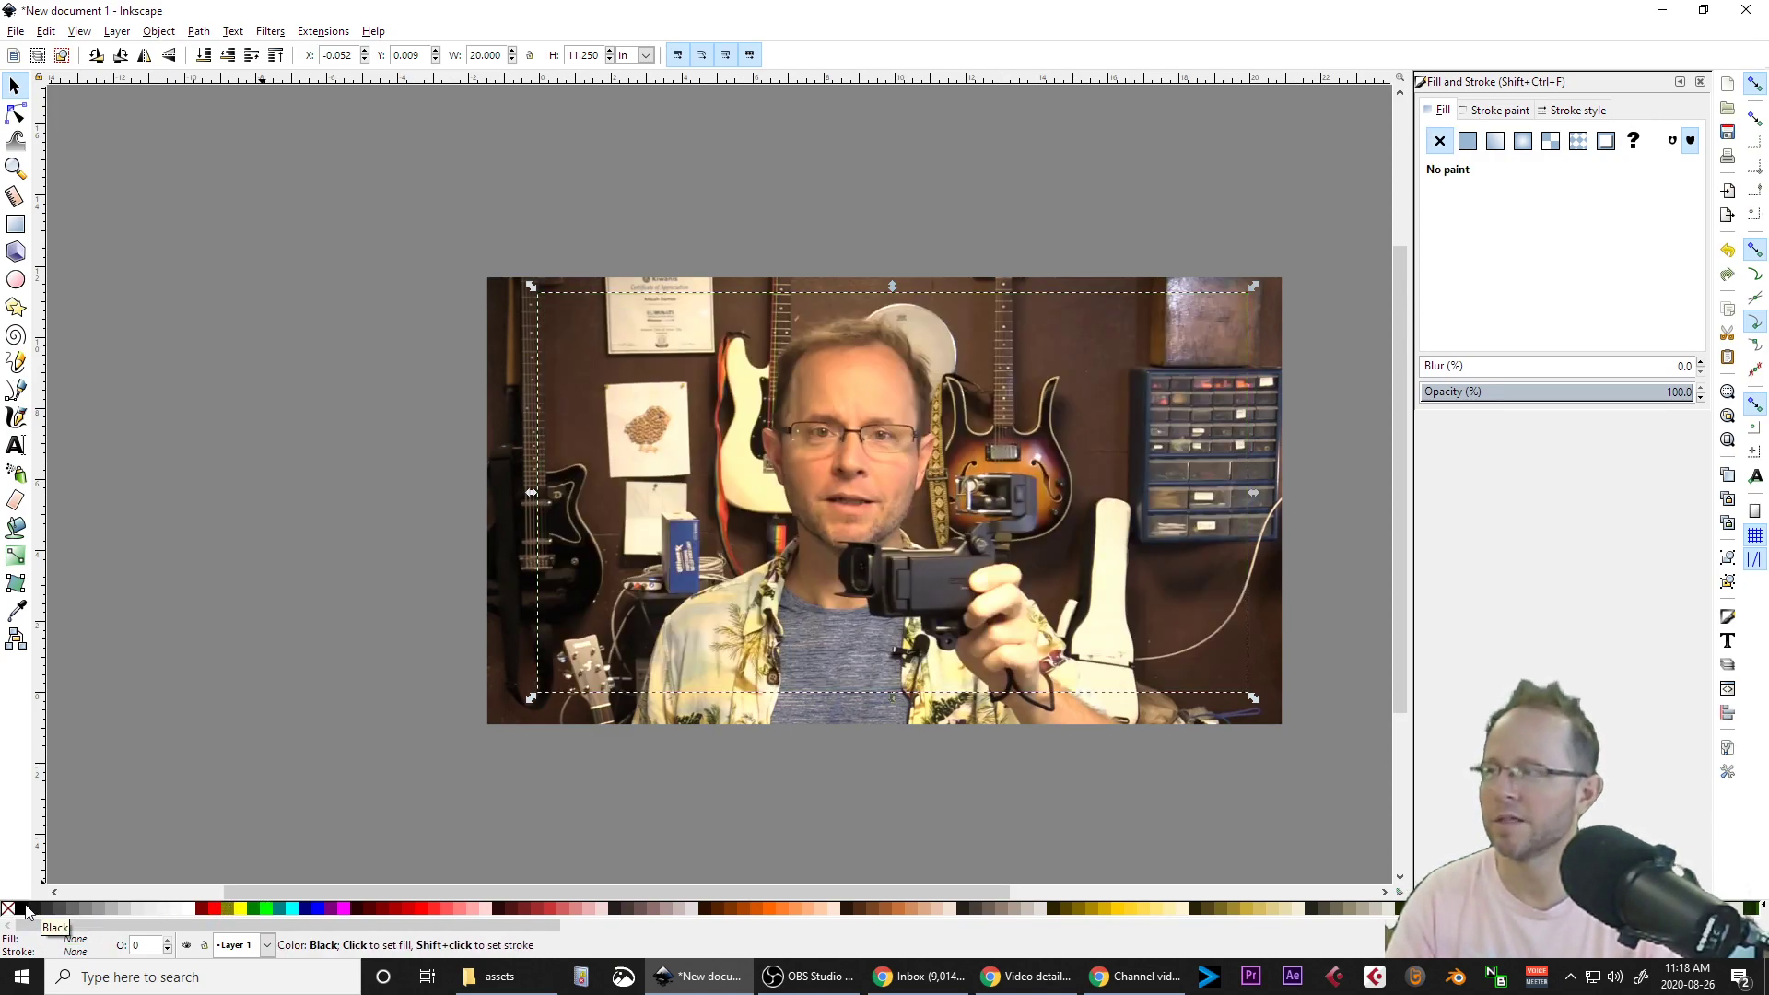
right_click(267, 908)
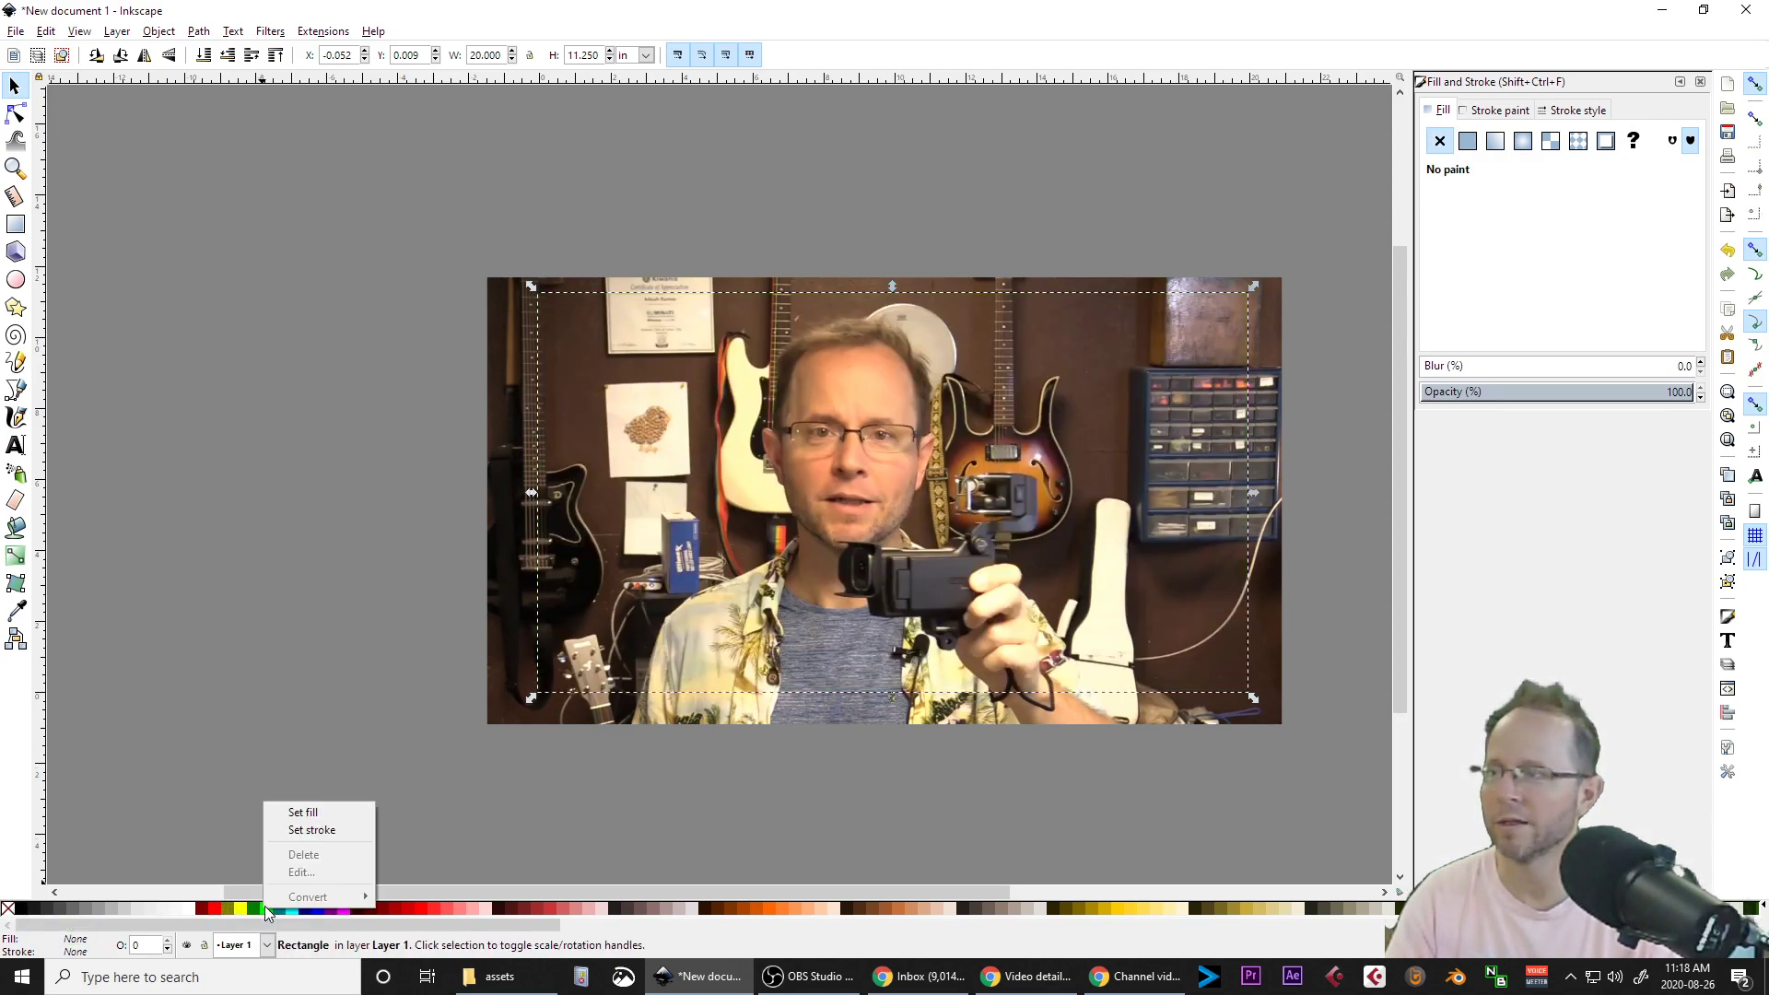
click(309, 831)
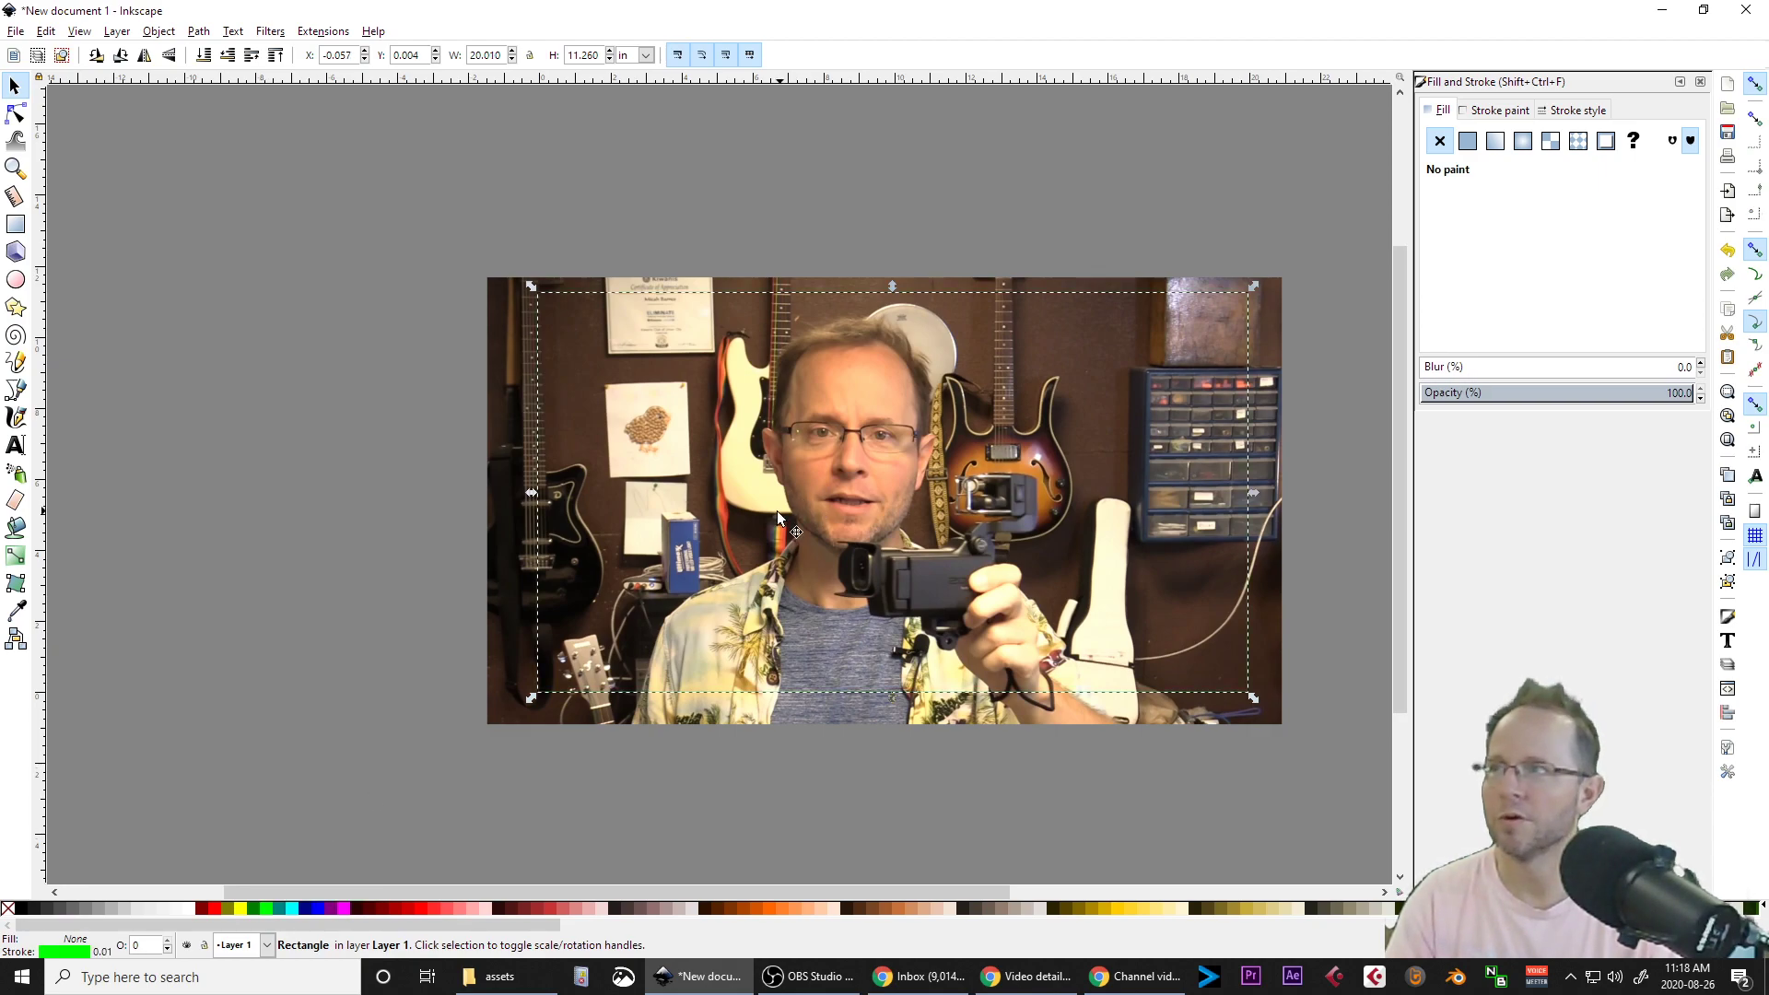
click(1258, 225)
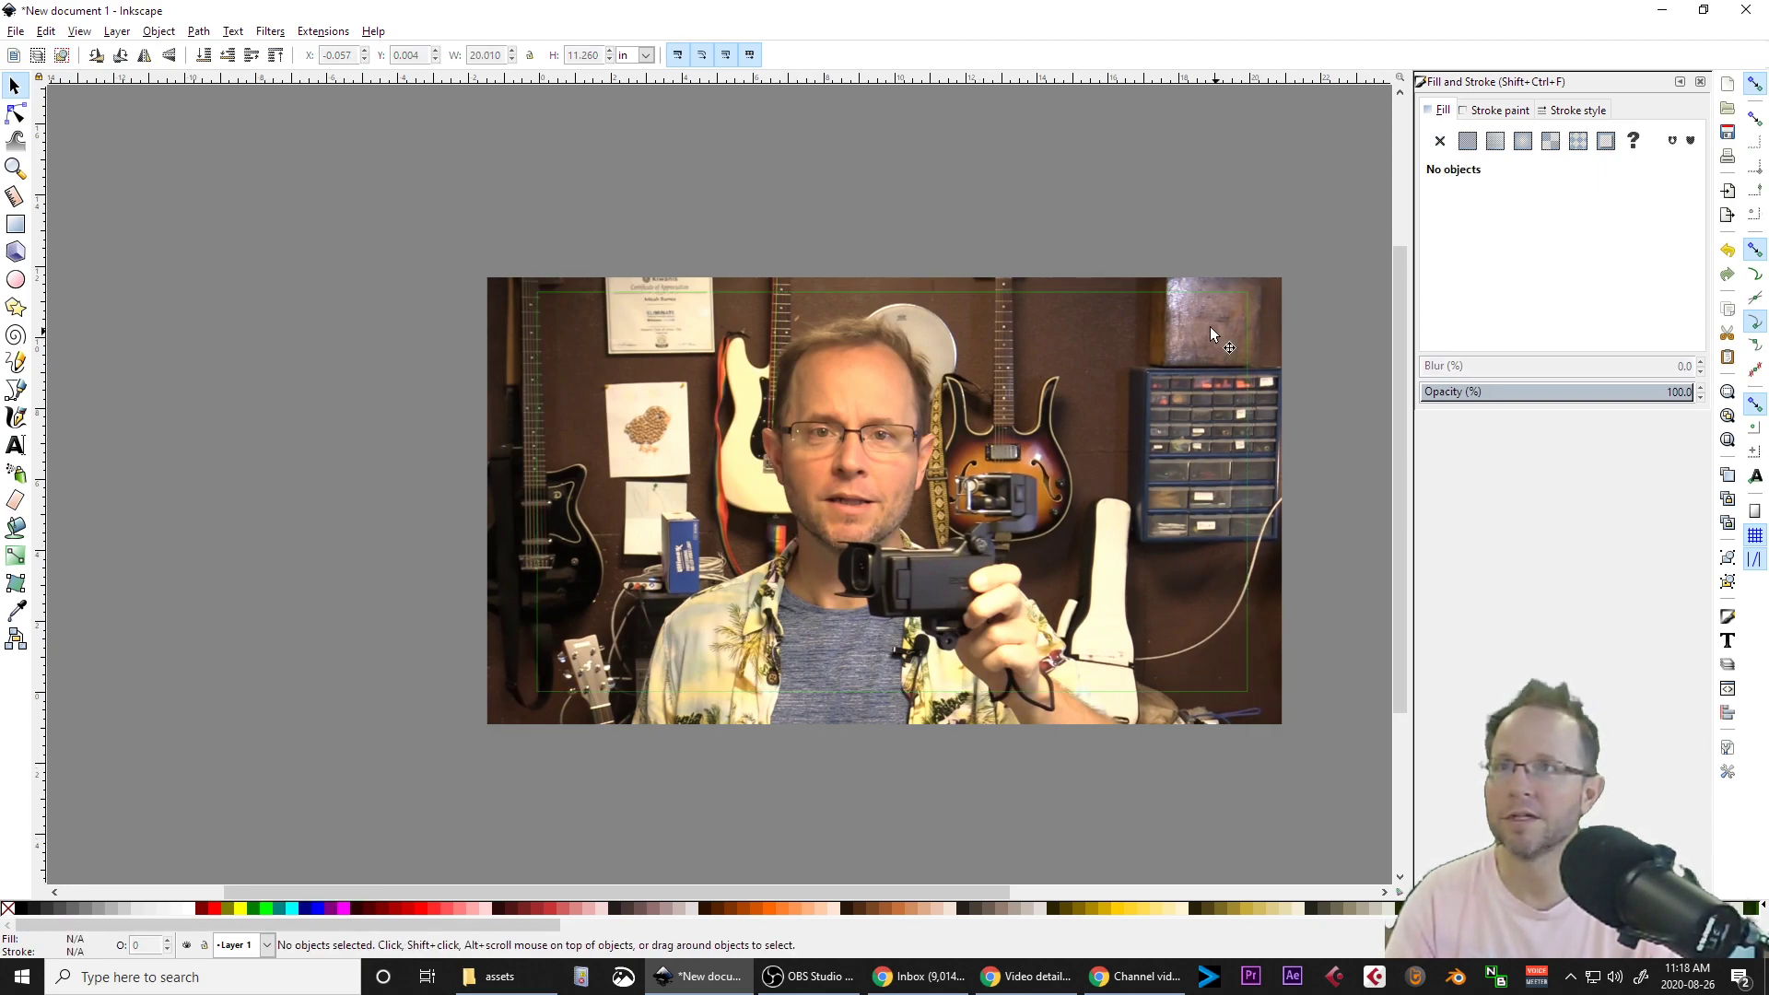
Enlarge the image to about 25.4 x 14.3 in and shift it about 2.52 in to the right behind the outline.
click(1257, 460)
drag(1290, 272, 1344, 214)
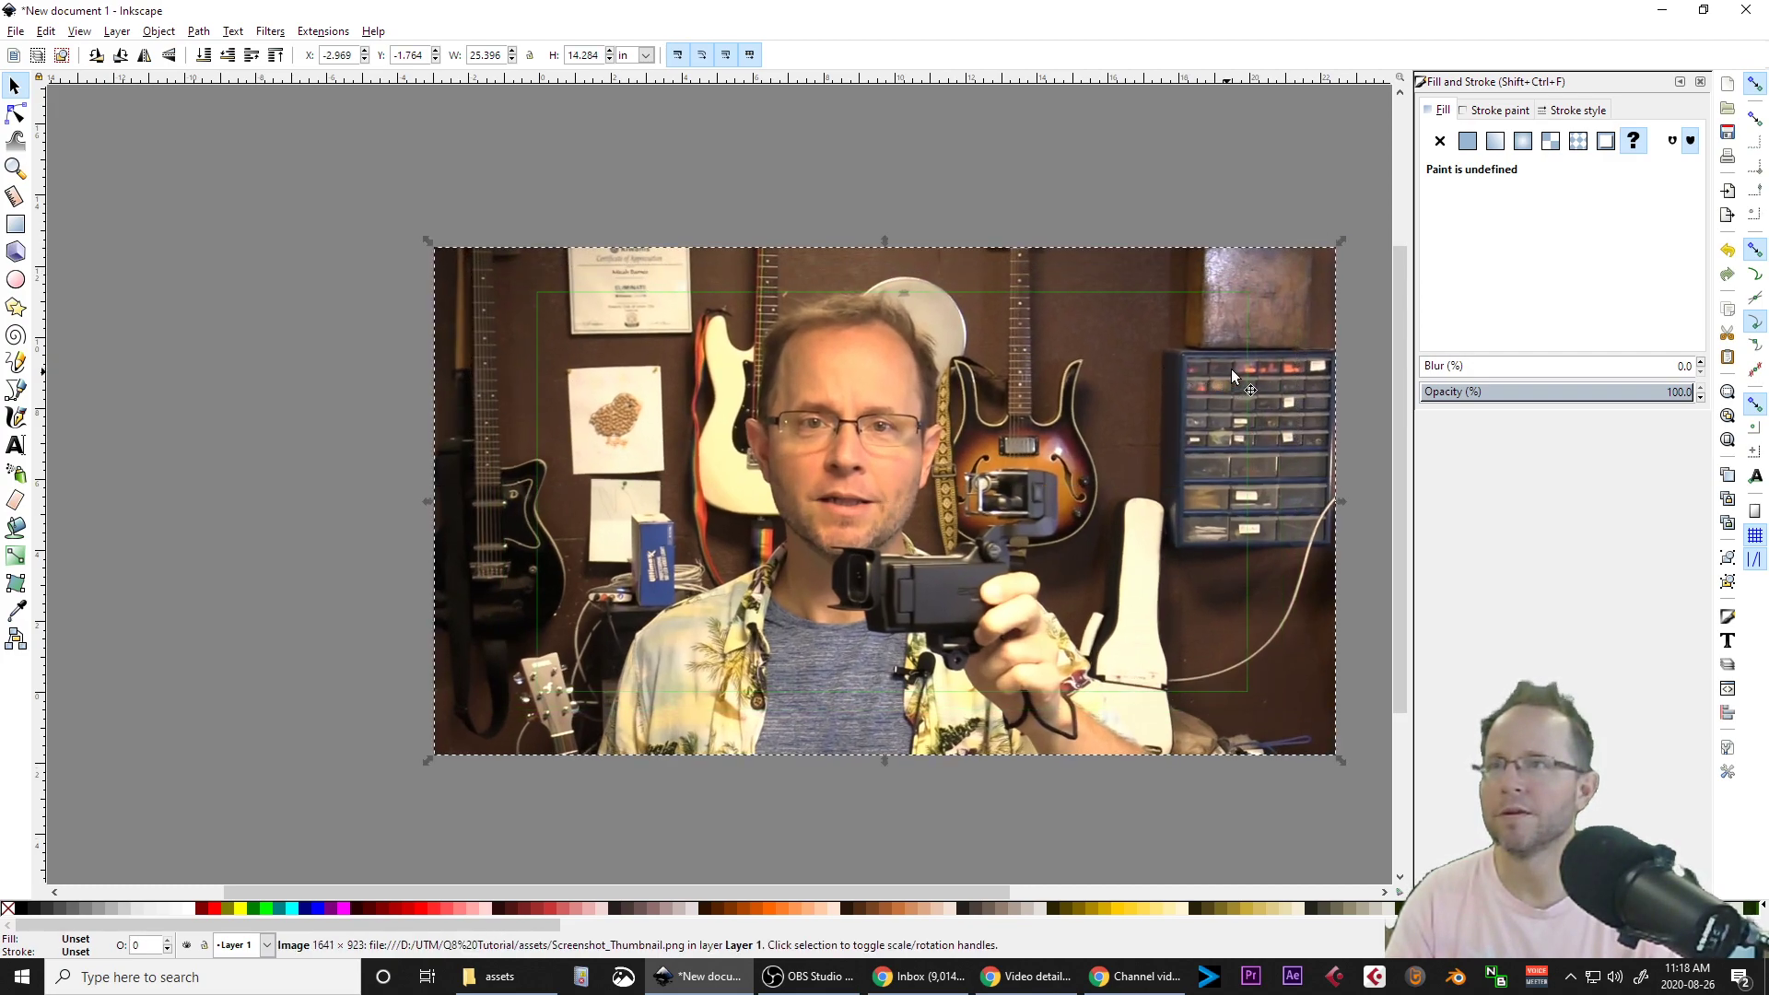
drag(1262, 363, 1352, 358)
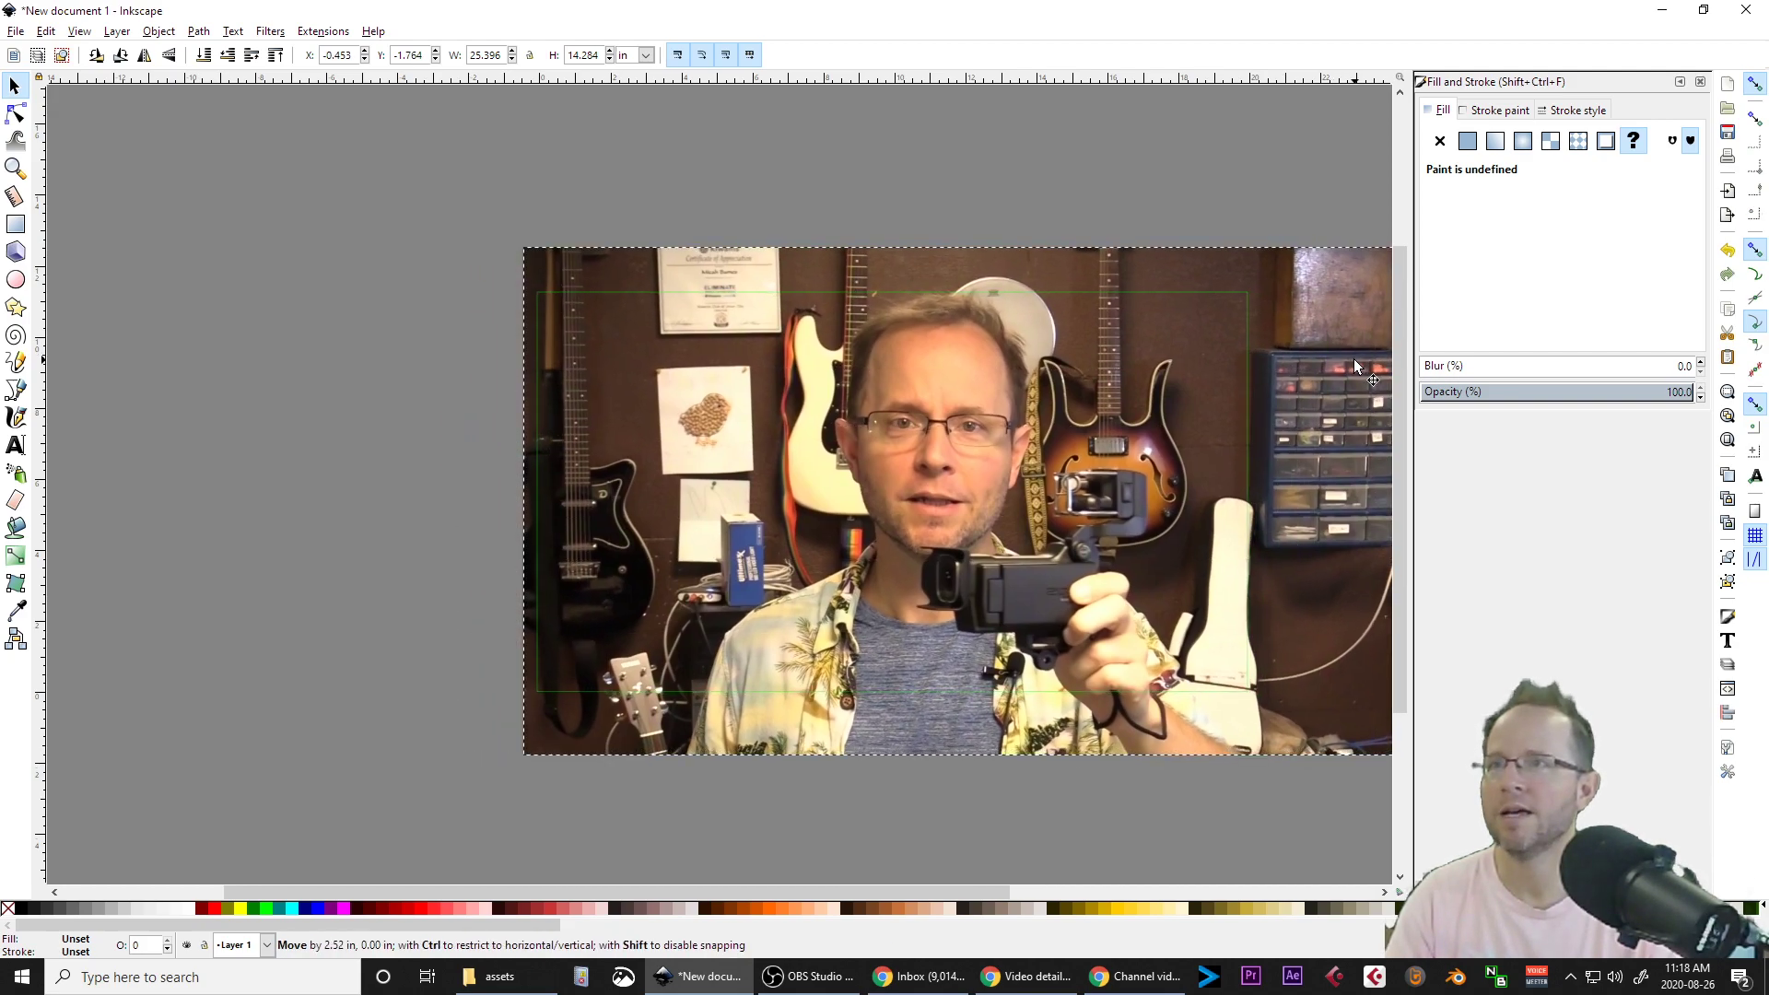
click(288, 423)
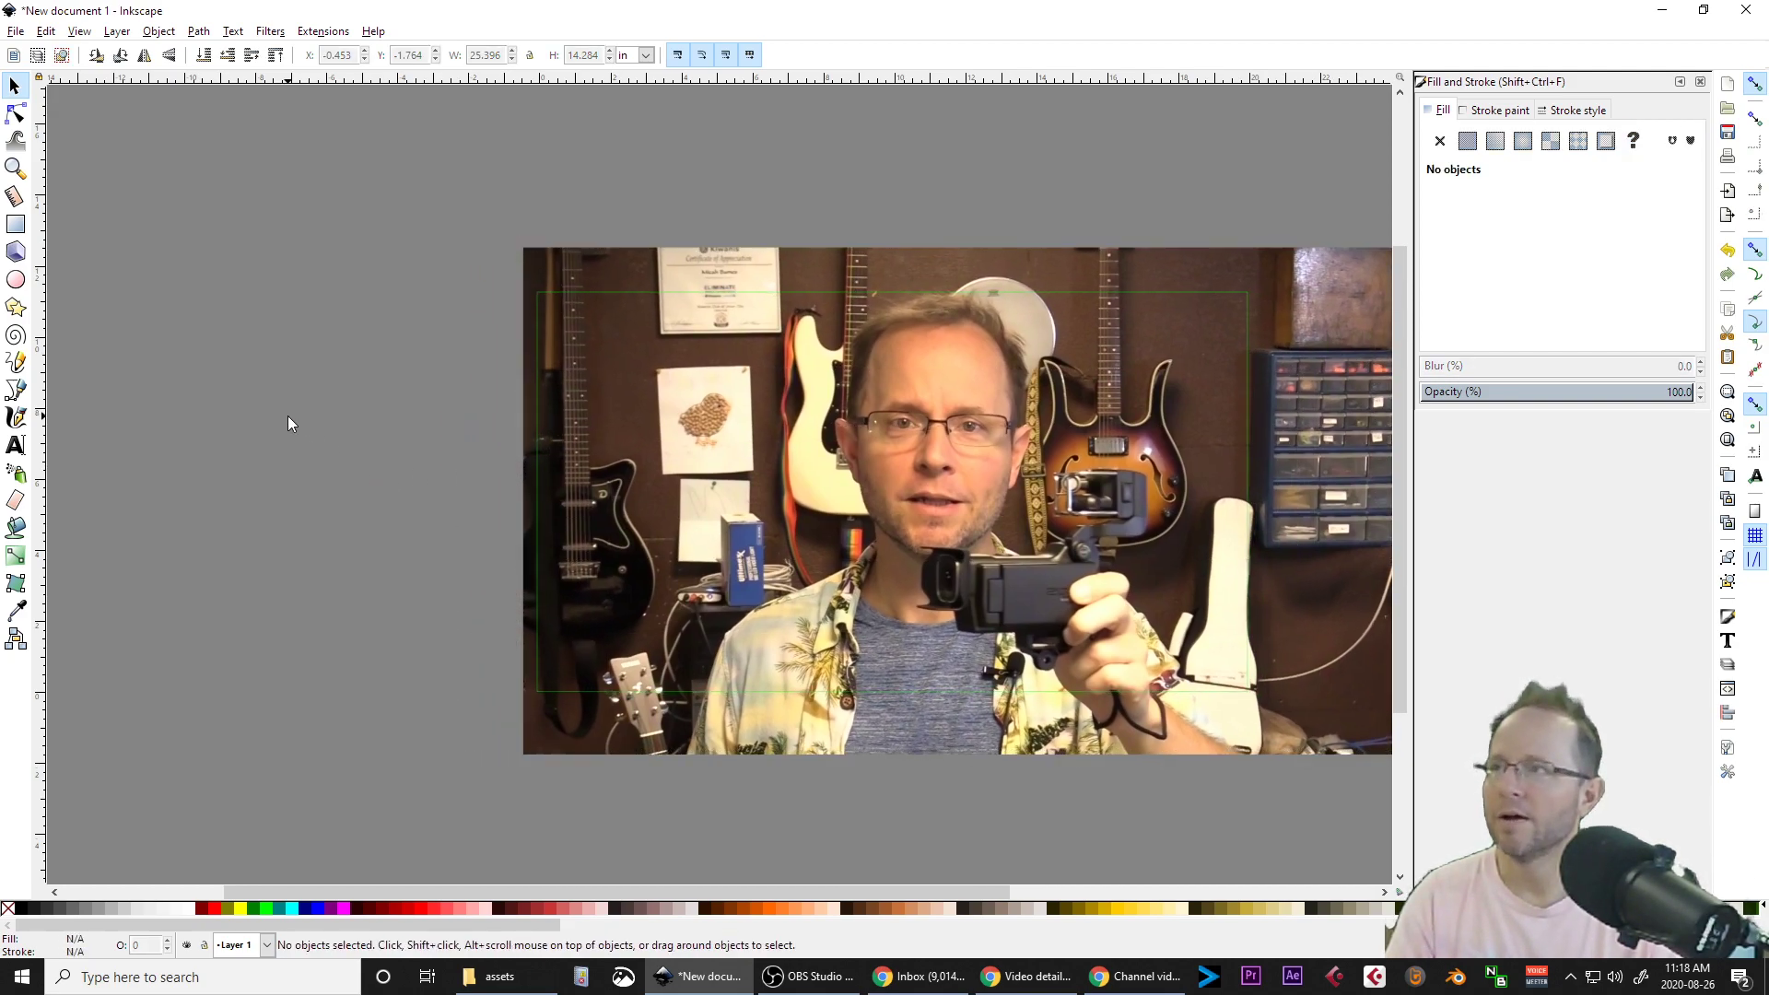
Clip the image to the green rectangle outline with Set Clip.
click(612, 292)
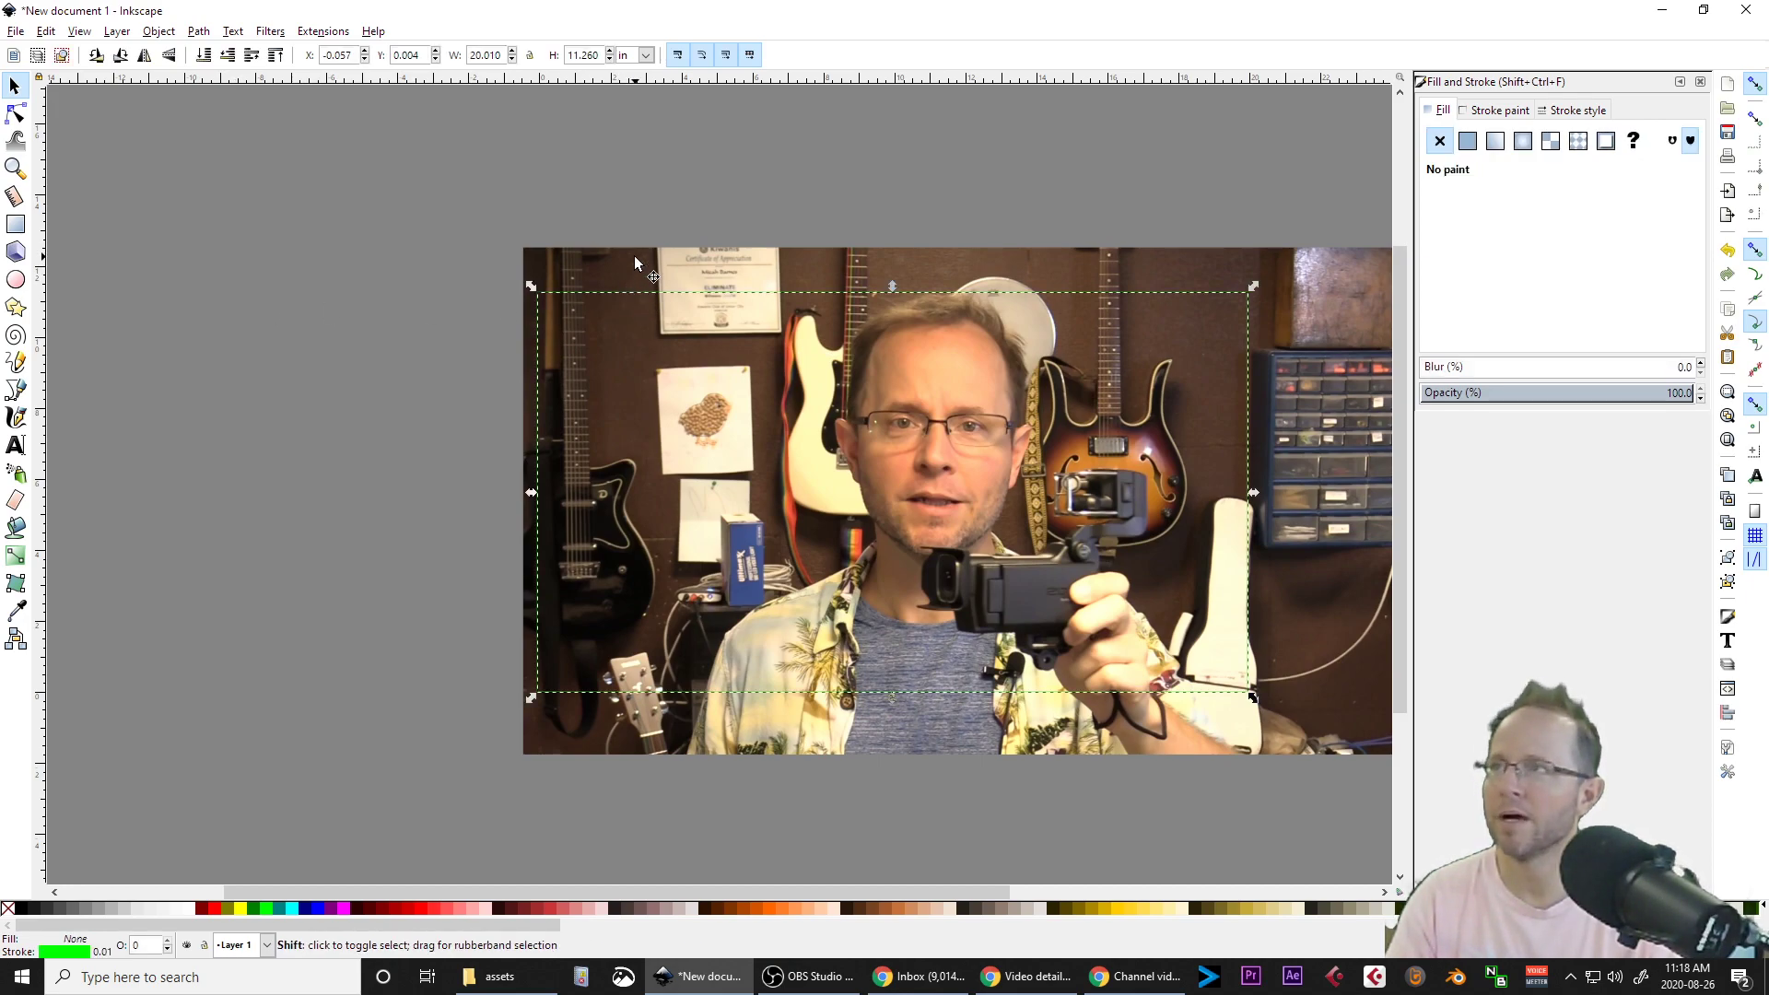
shift+click(634, 256)
right_click(635, 258)
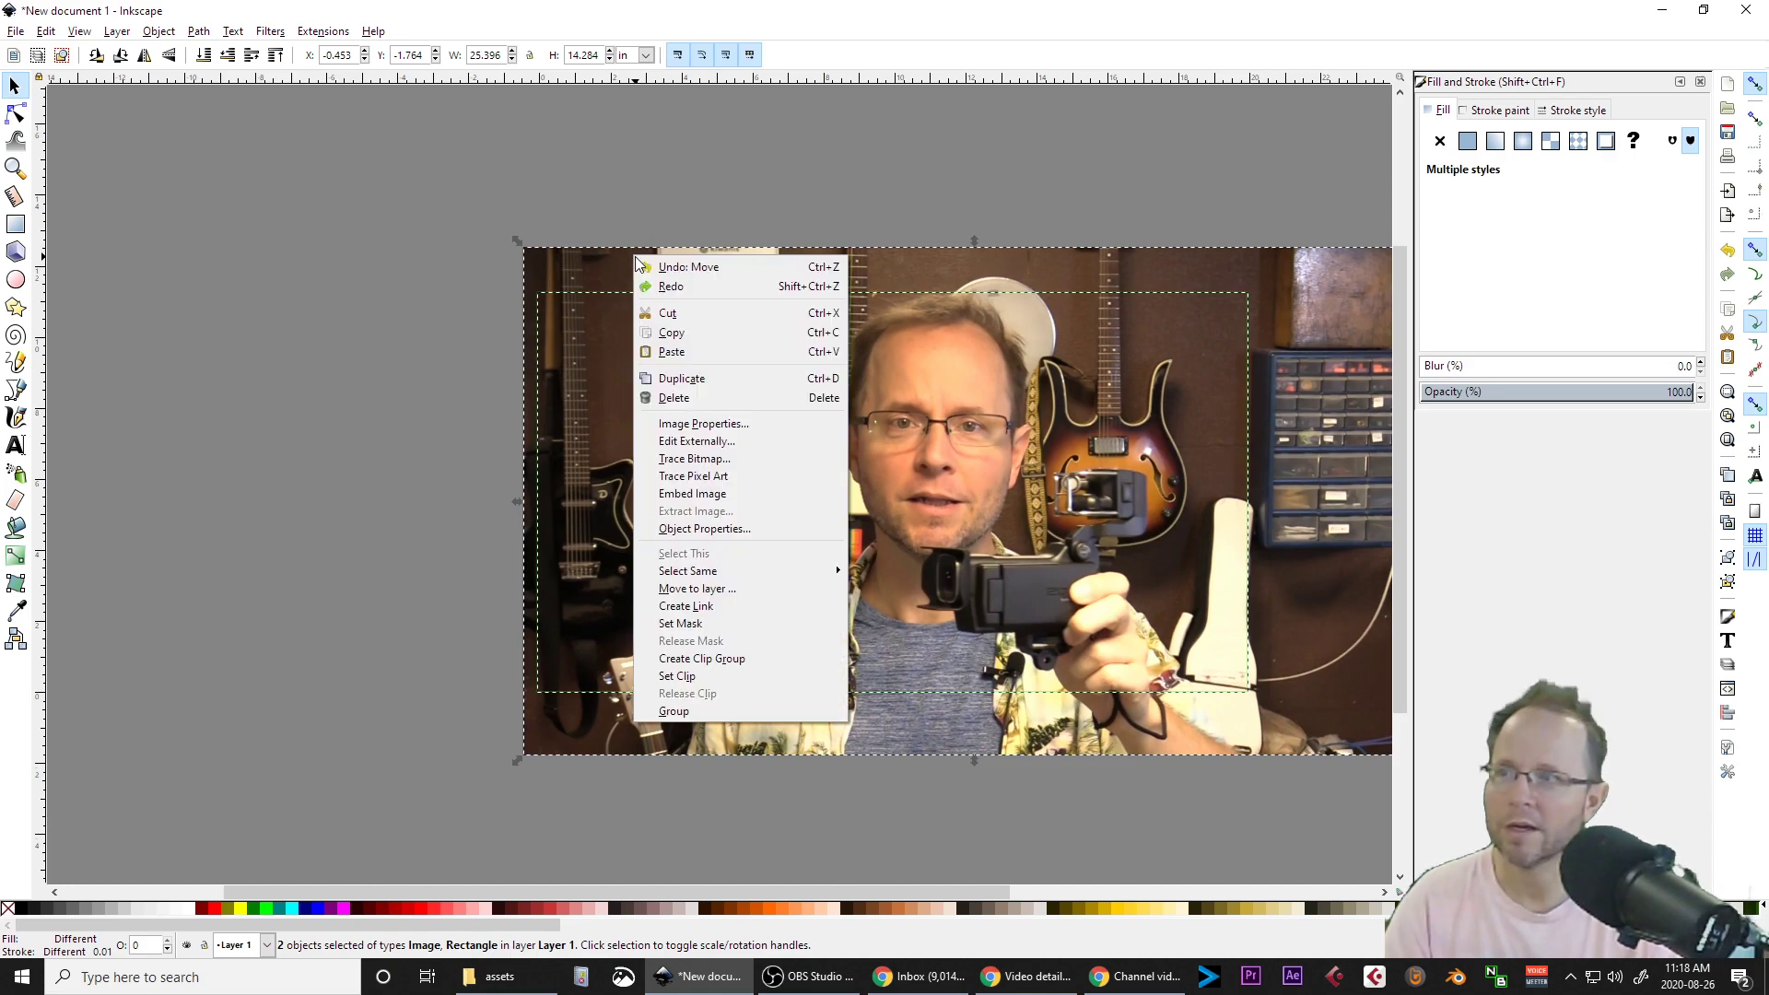
click(739, 679)
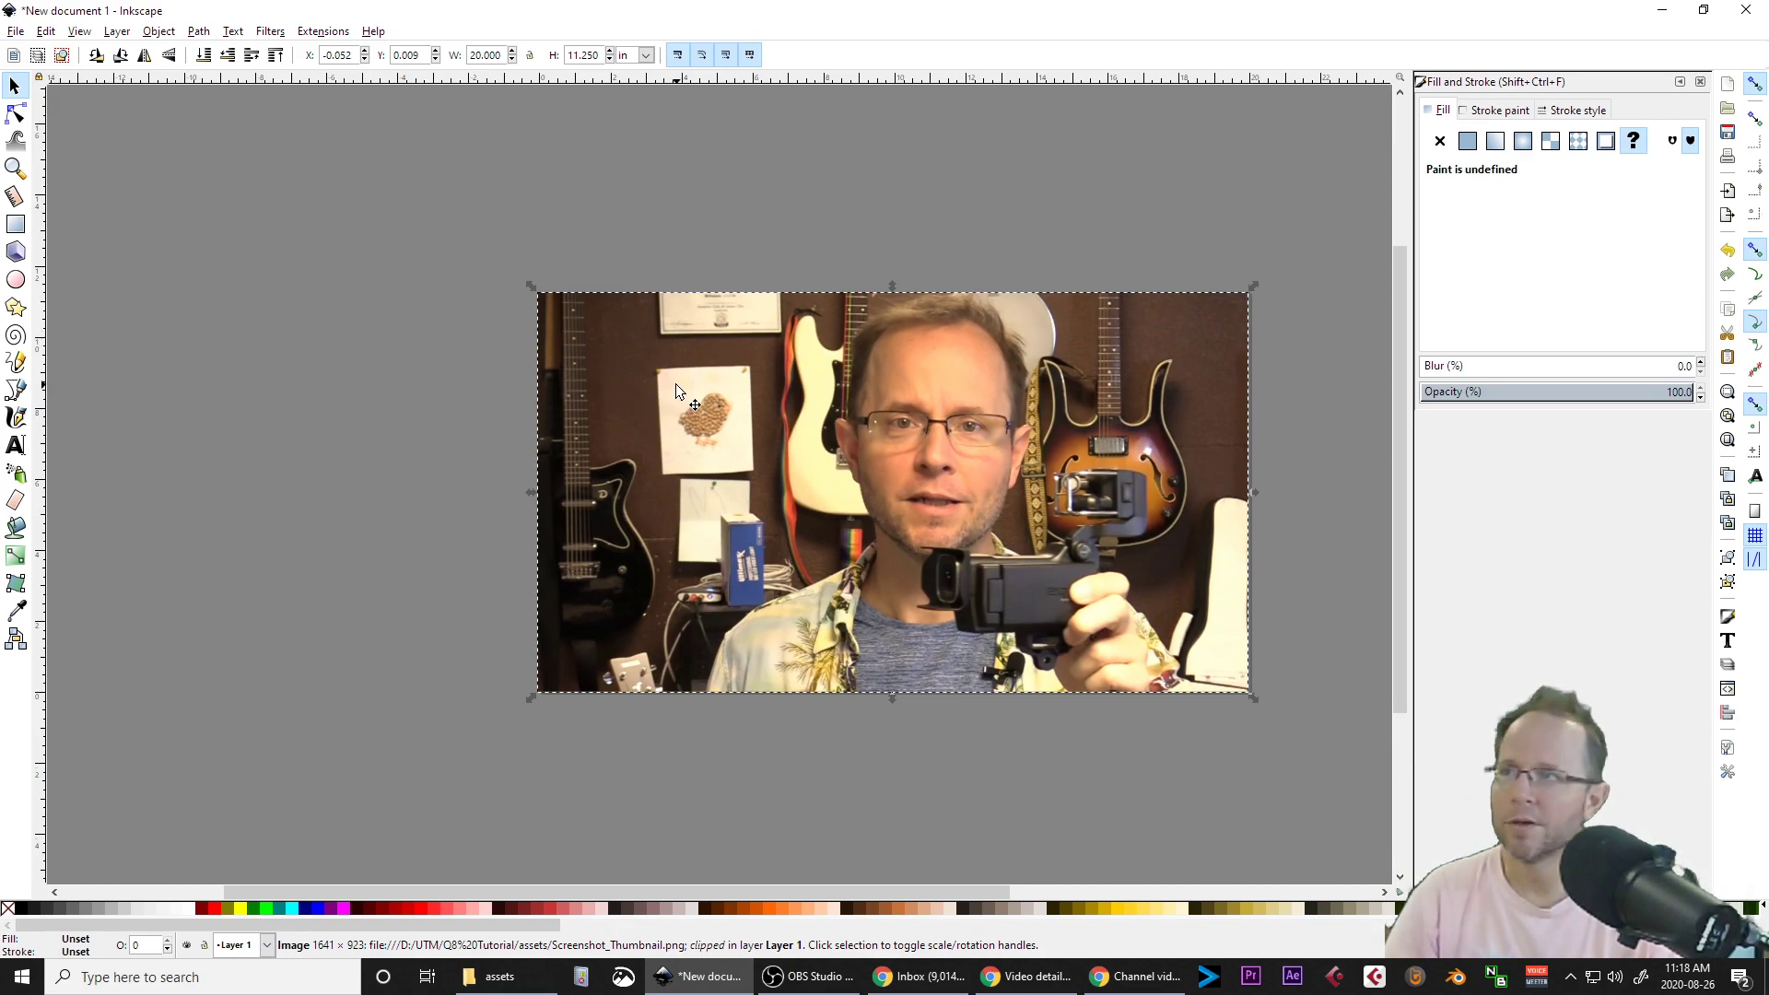
Place the clipped image exactly on the page by setting its X and Y position to 0.
drag(656, 378, 696, 403)
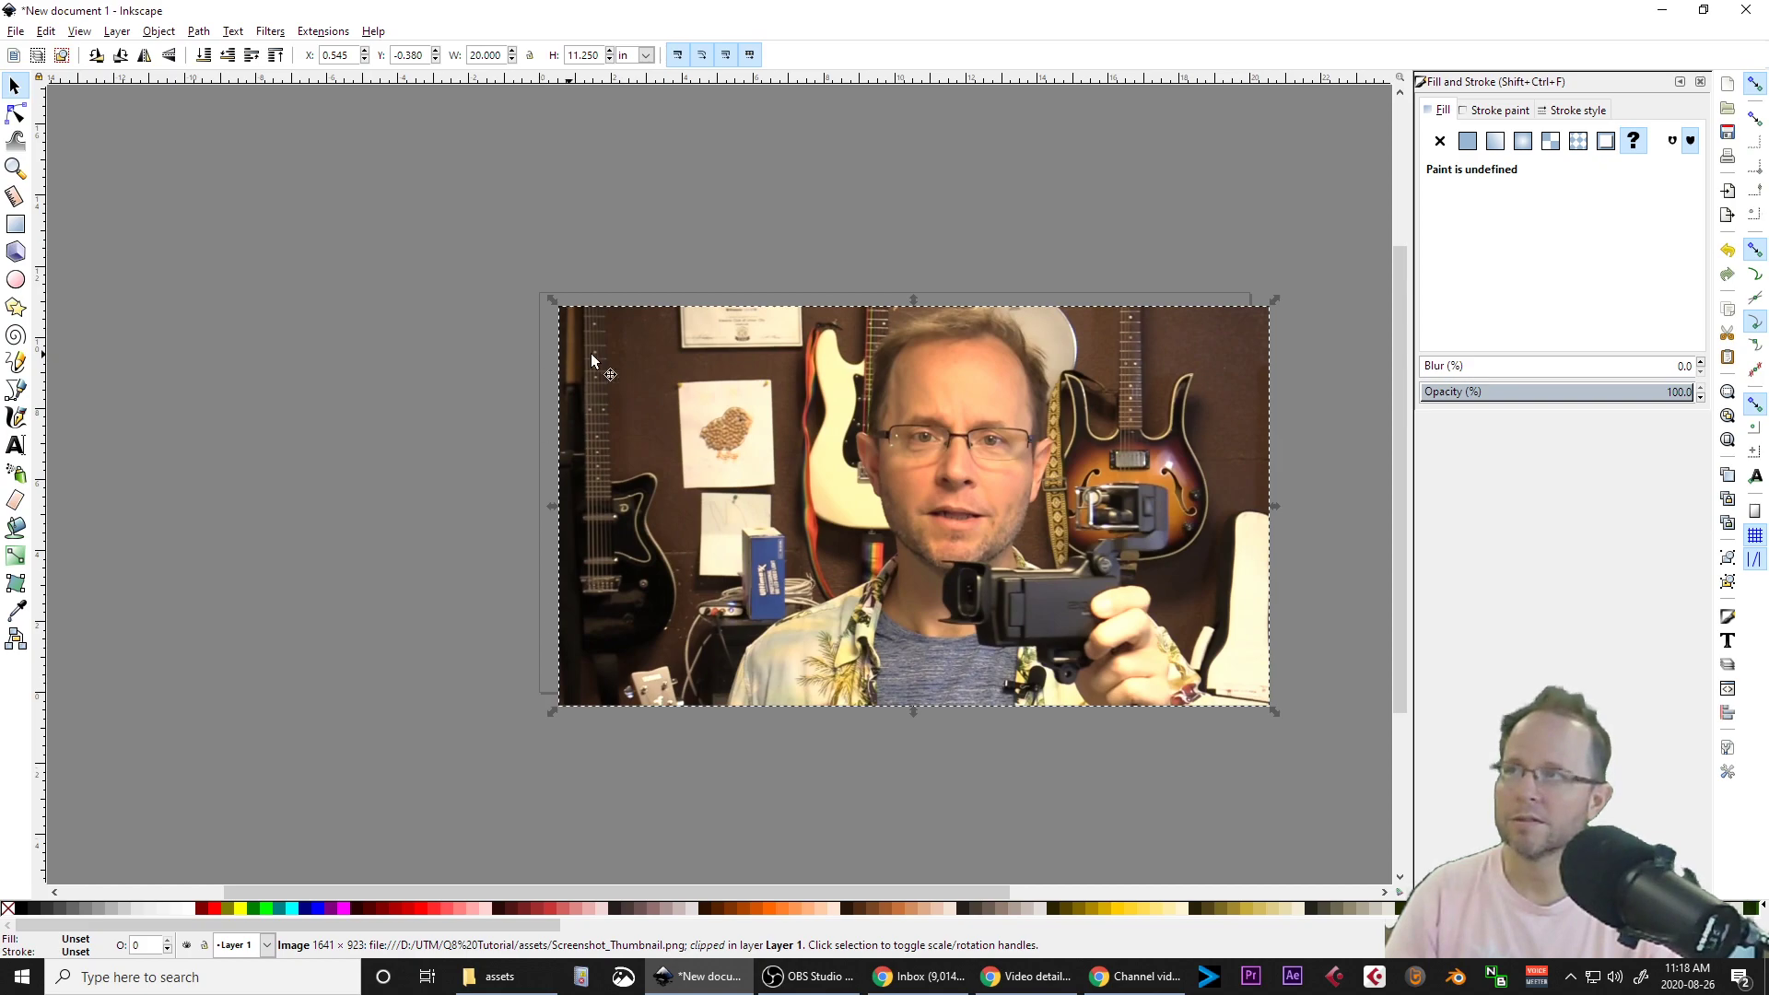
drag(633, 350, 627, 347)
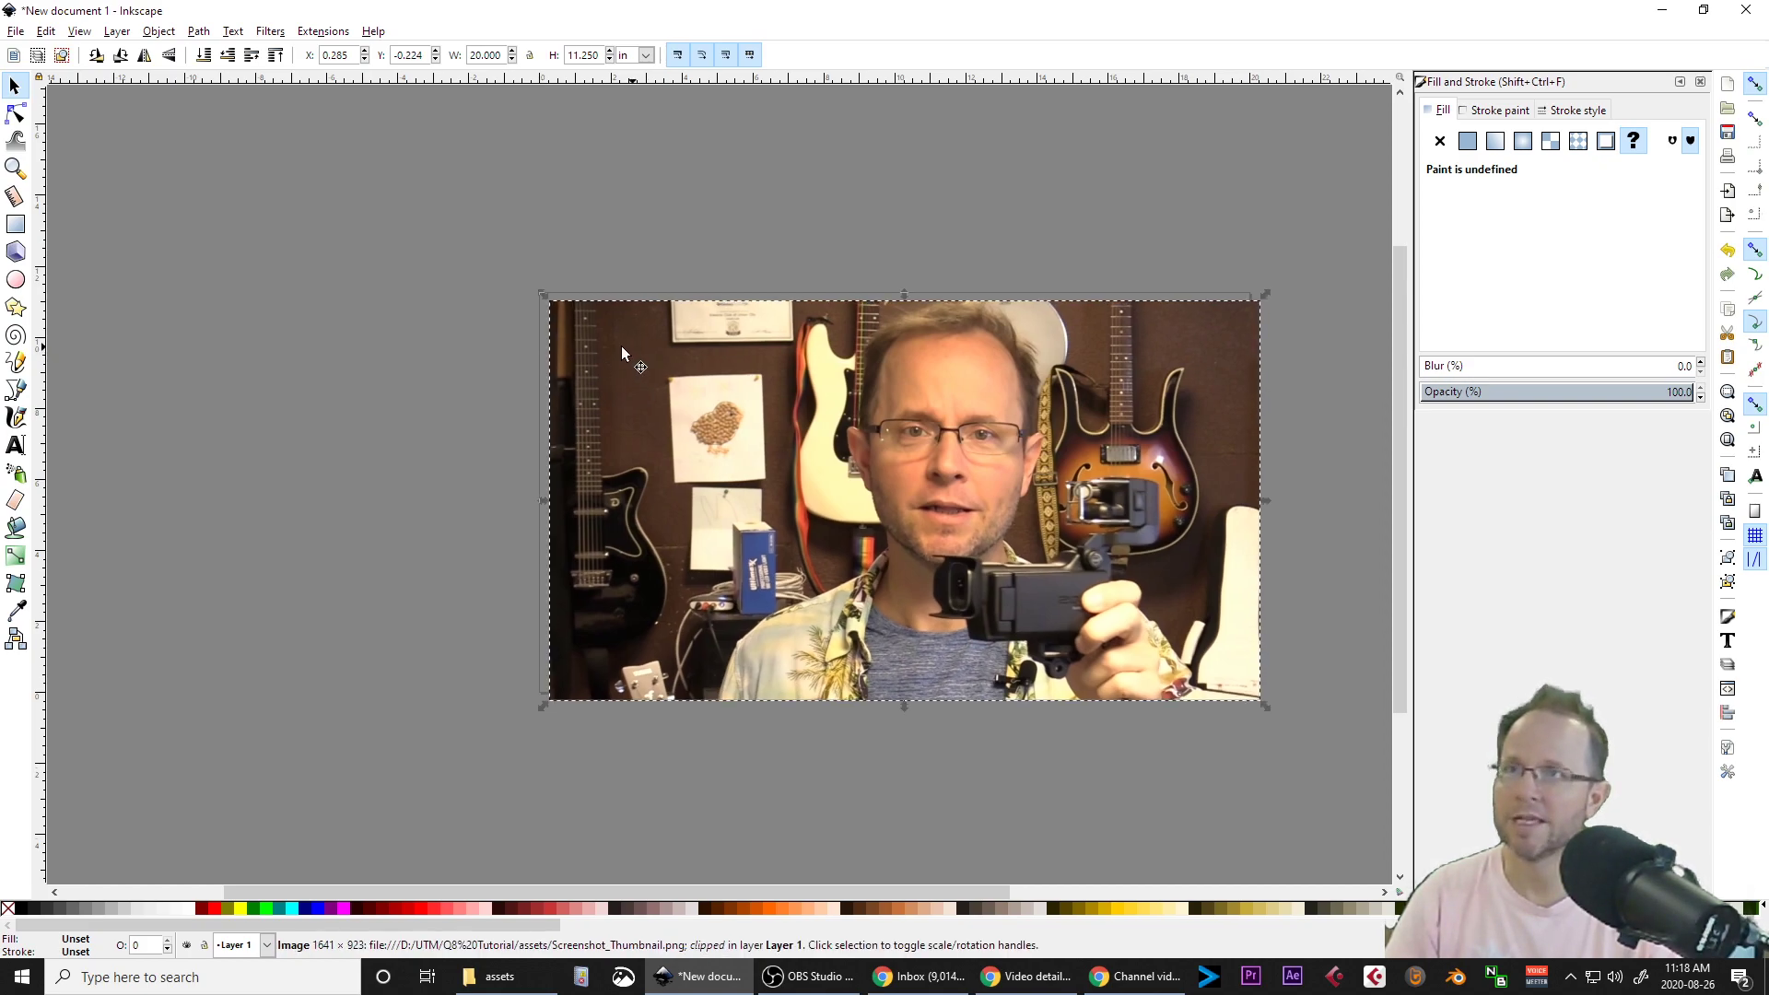
double_click(354, 57)
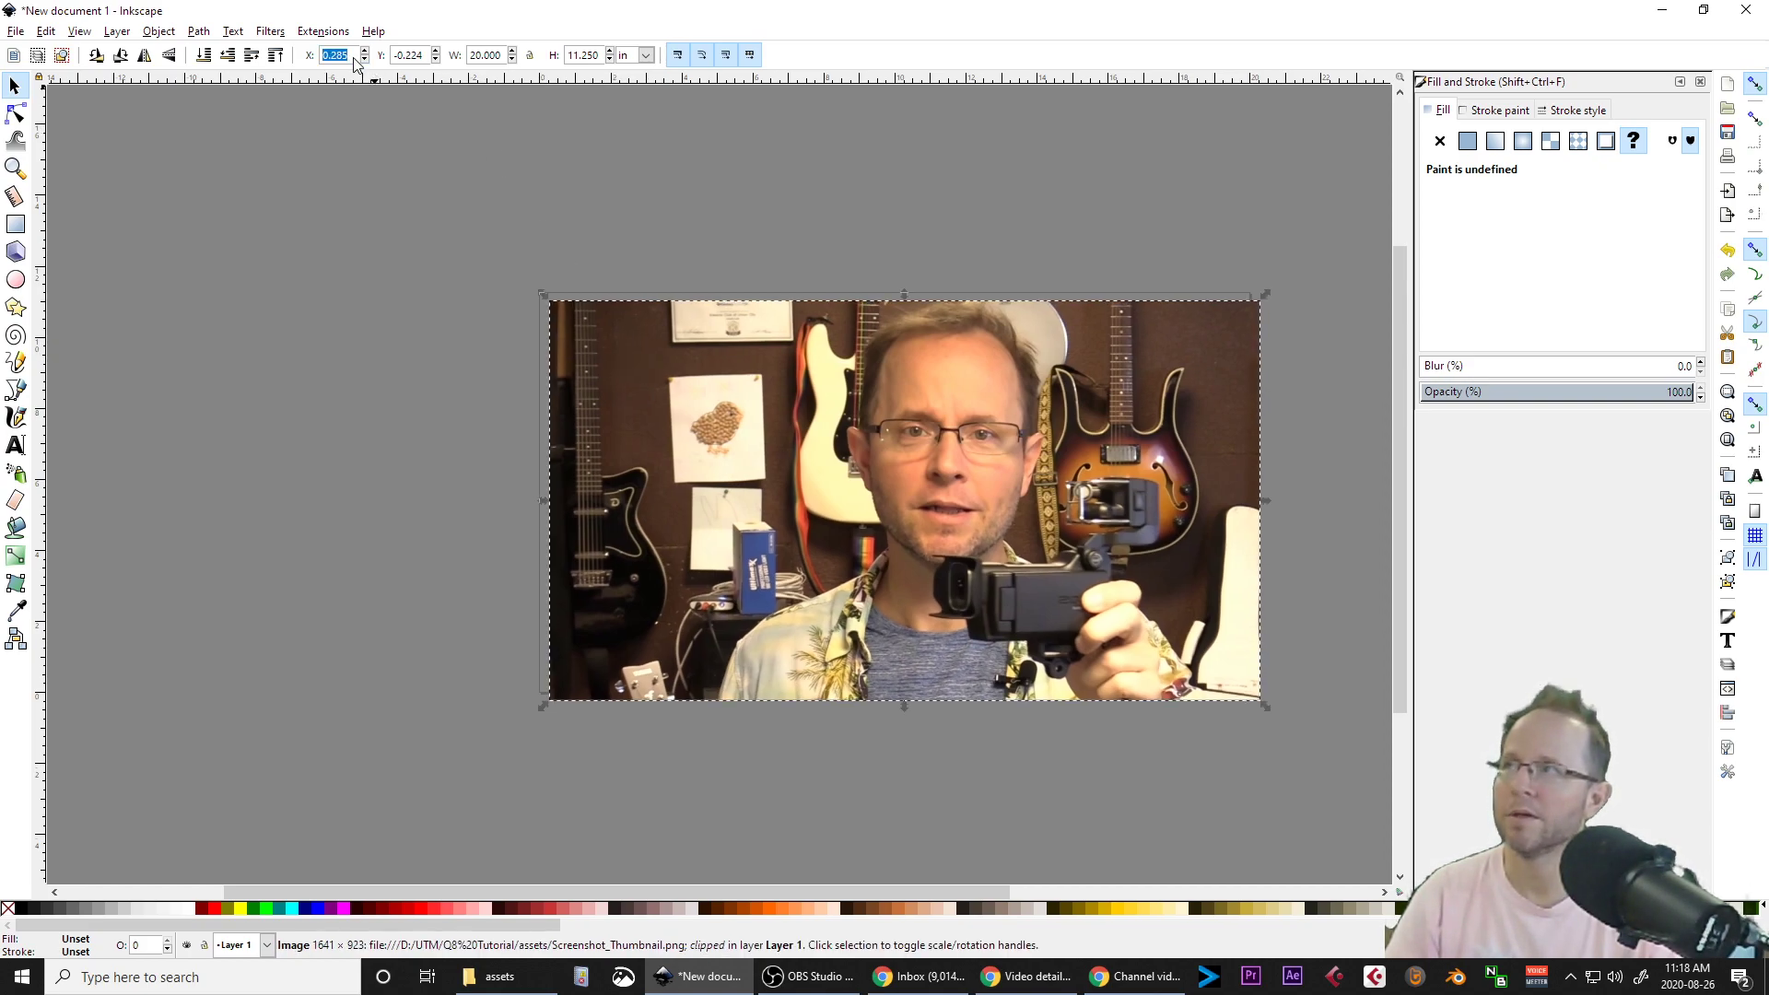
text(0)
key(Tab)
text(0)
key(Tab)
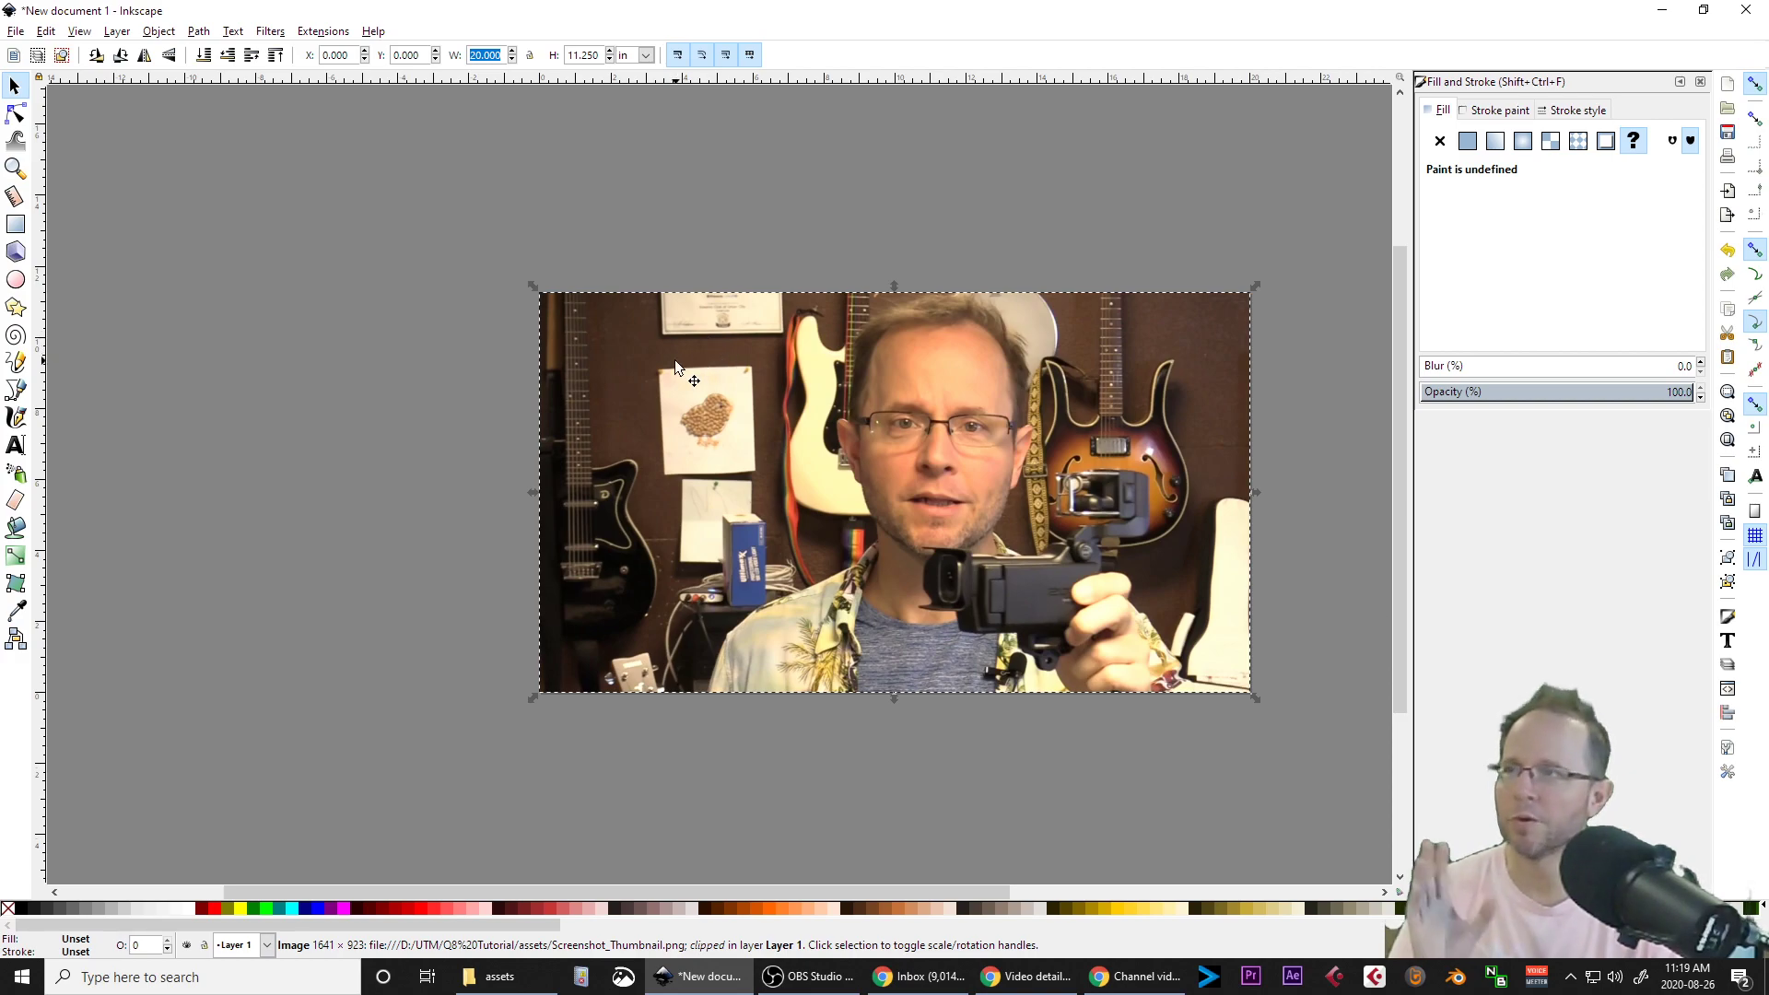
Add a text object reading "Zoom Q8 Tutorial" over the upper-left part of the image.
click(185, 505)
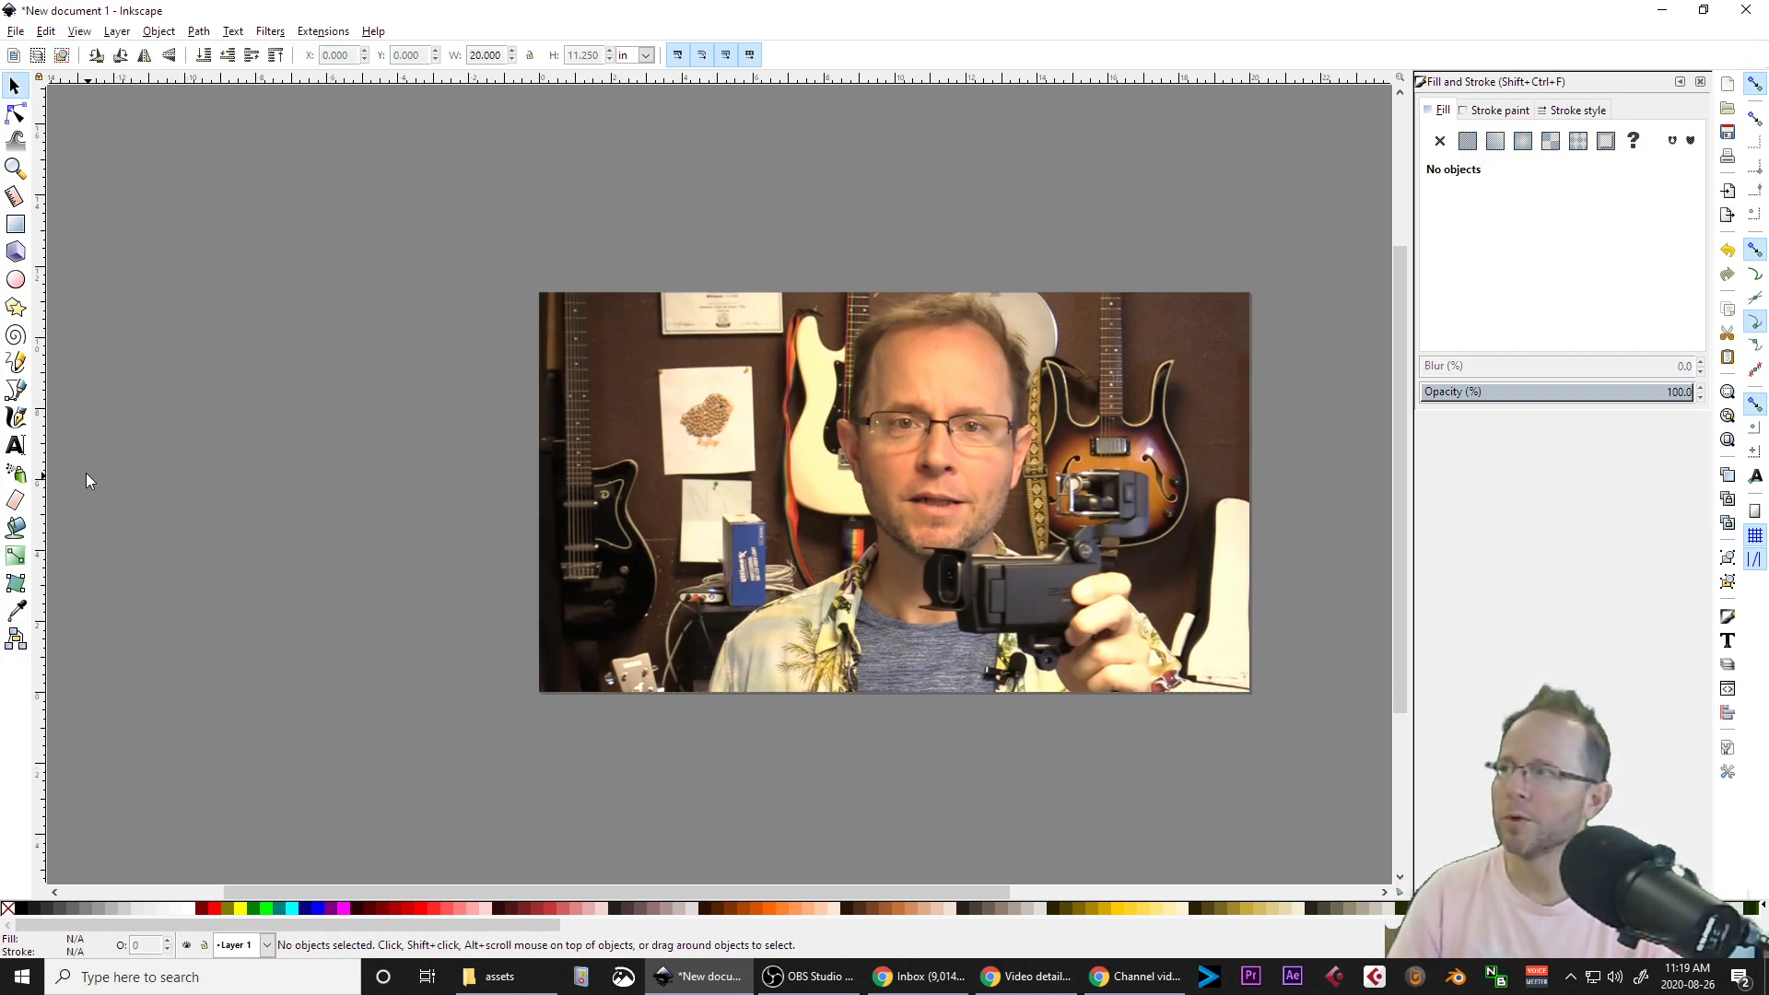
click(14, 447)
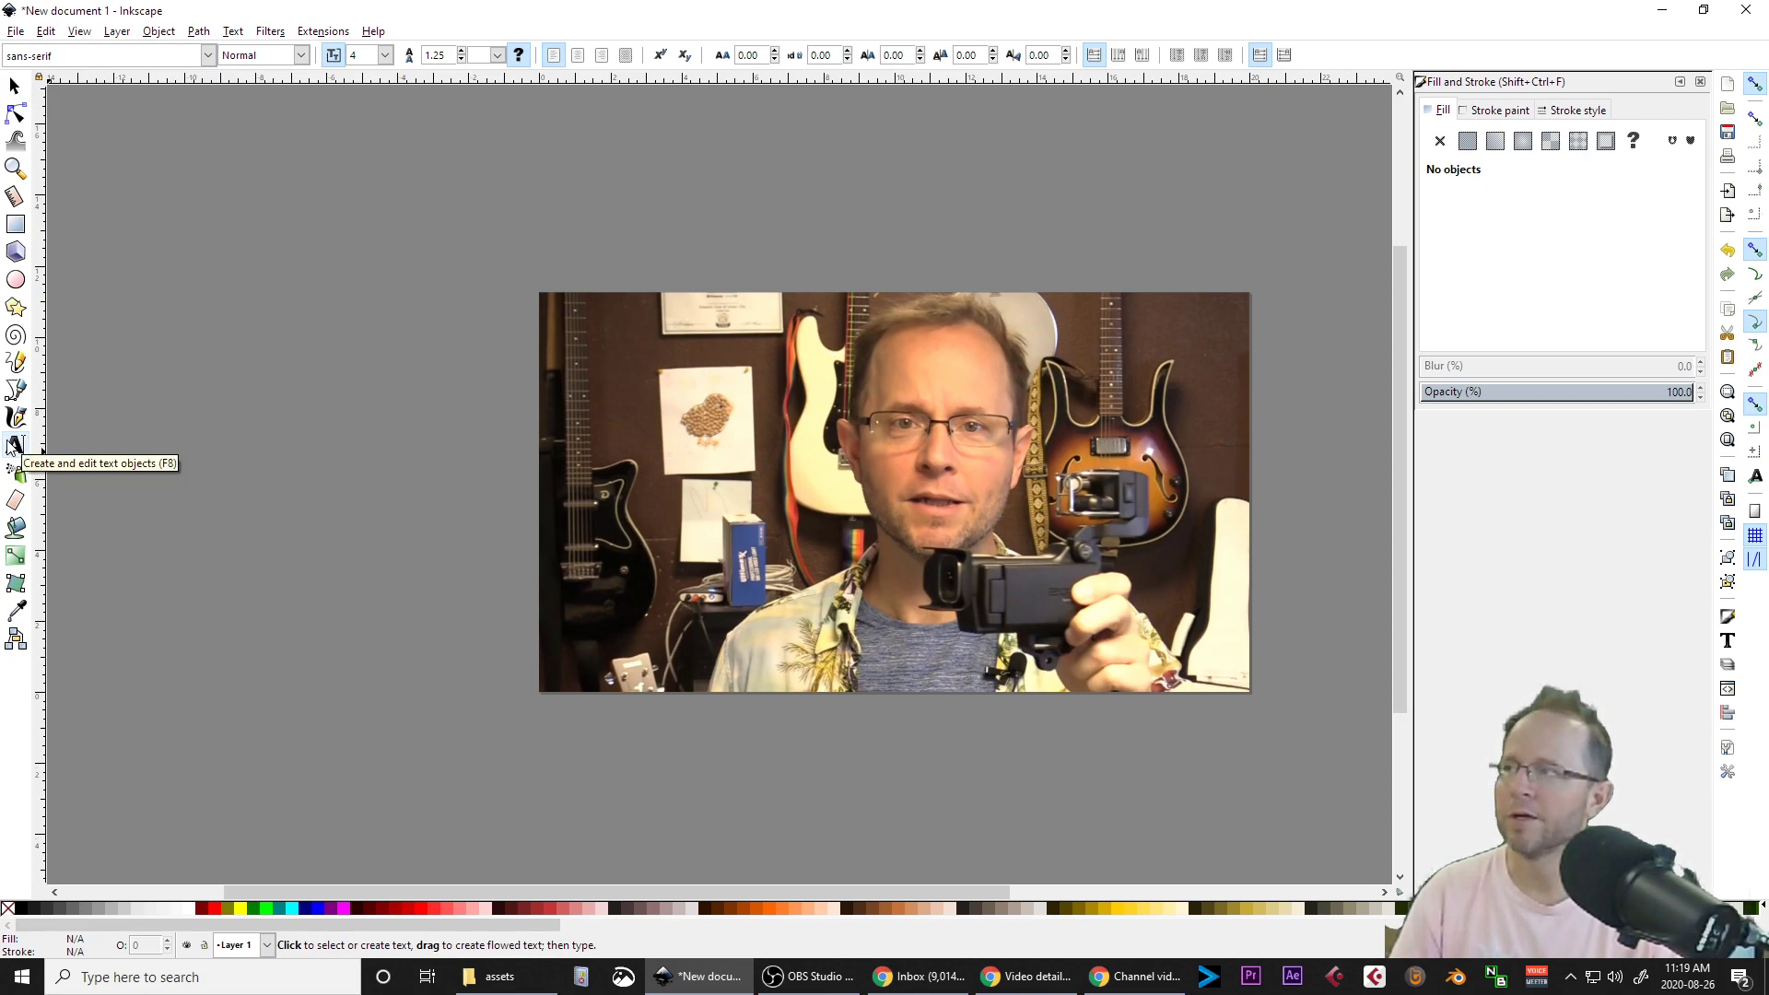
click(622, 373)
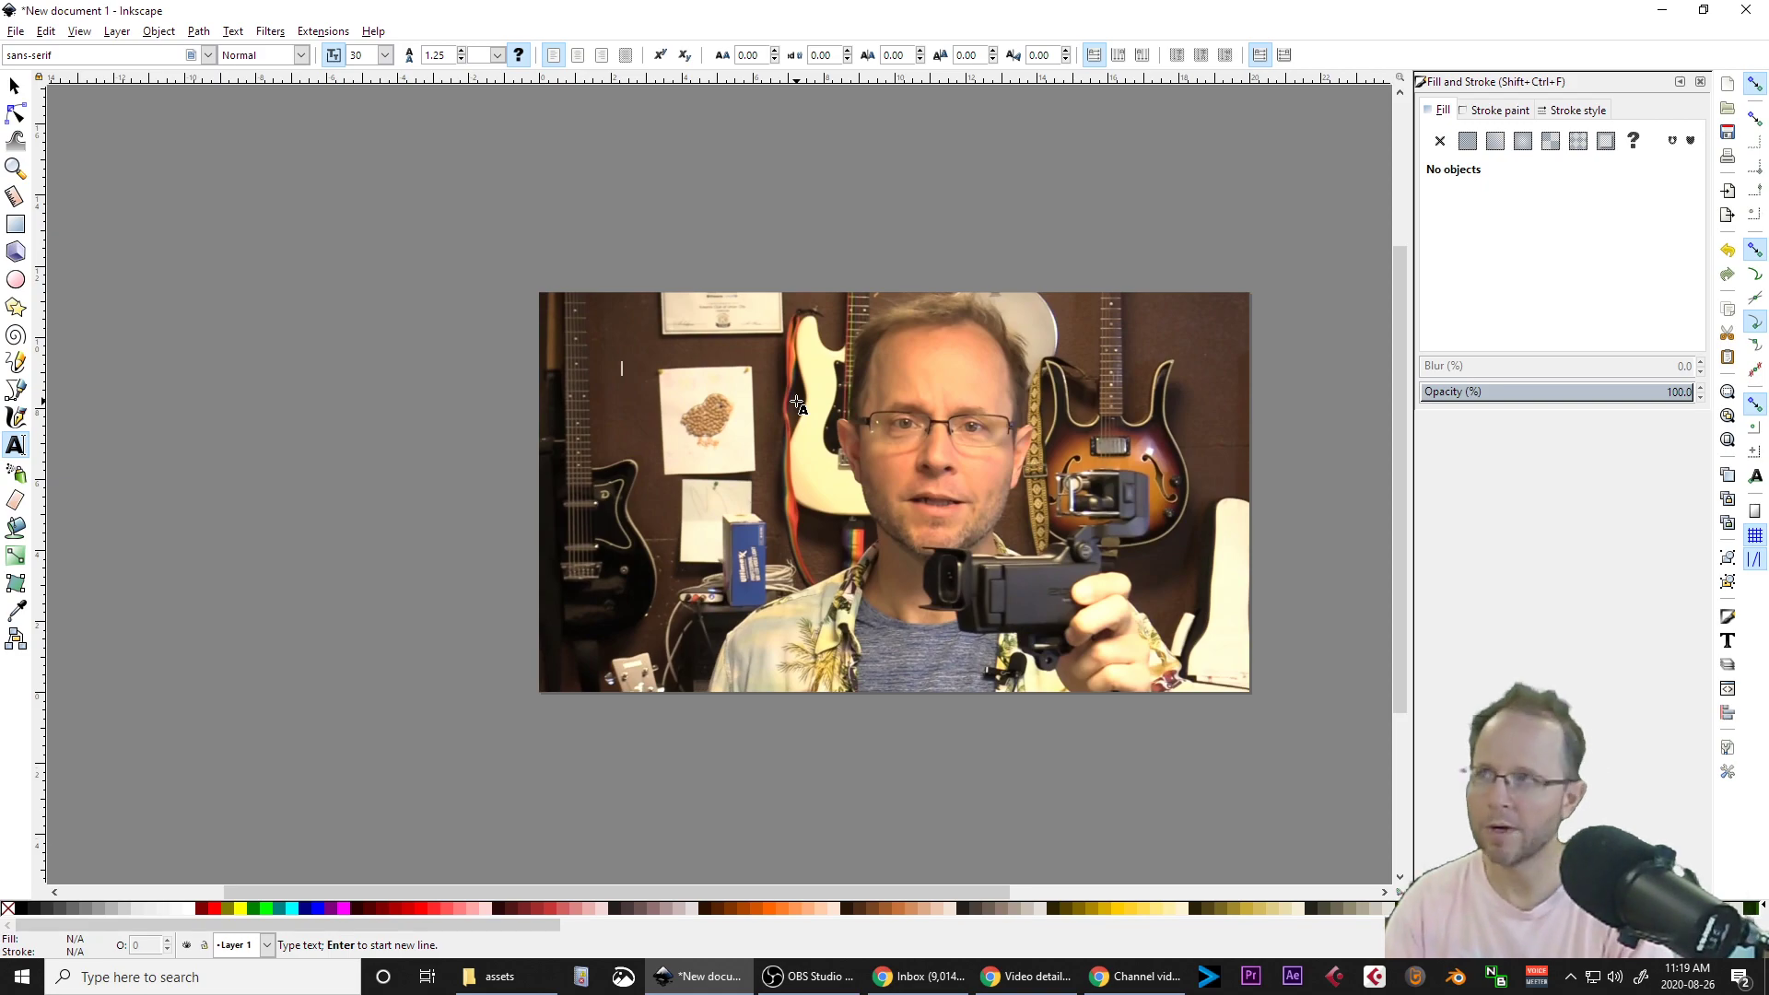
text(2000)
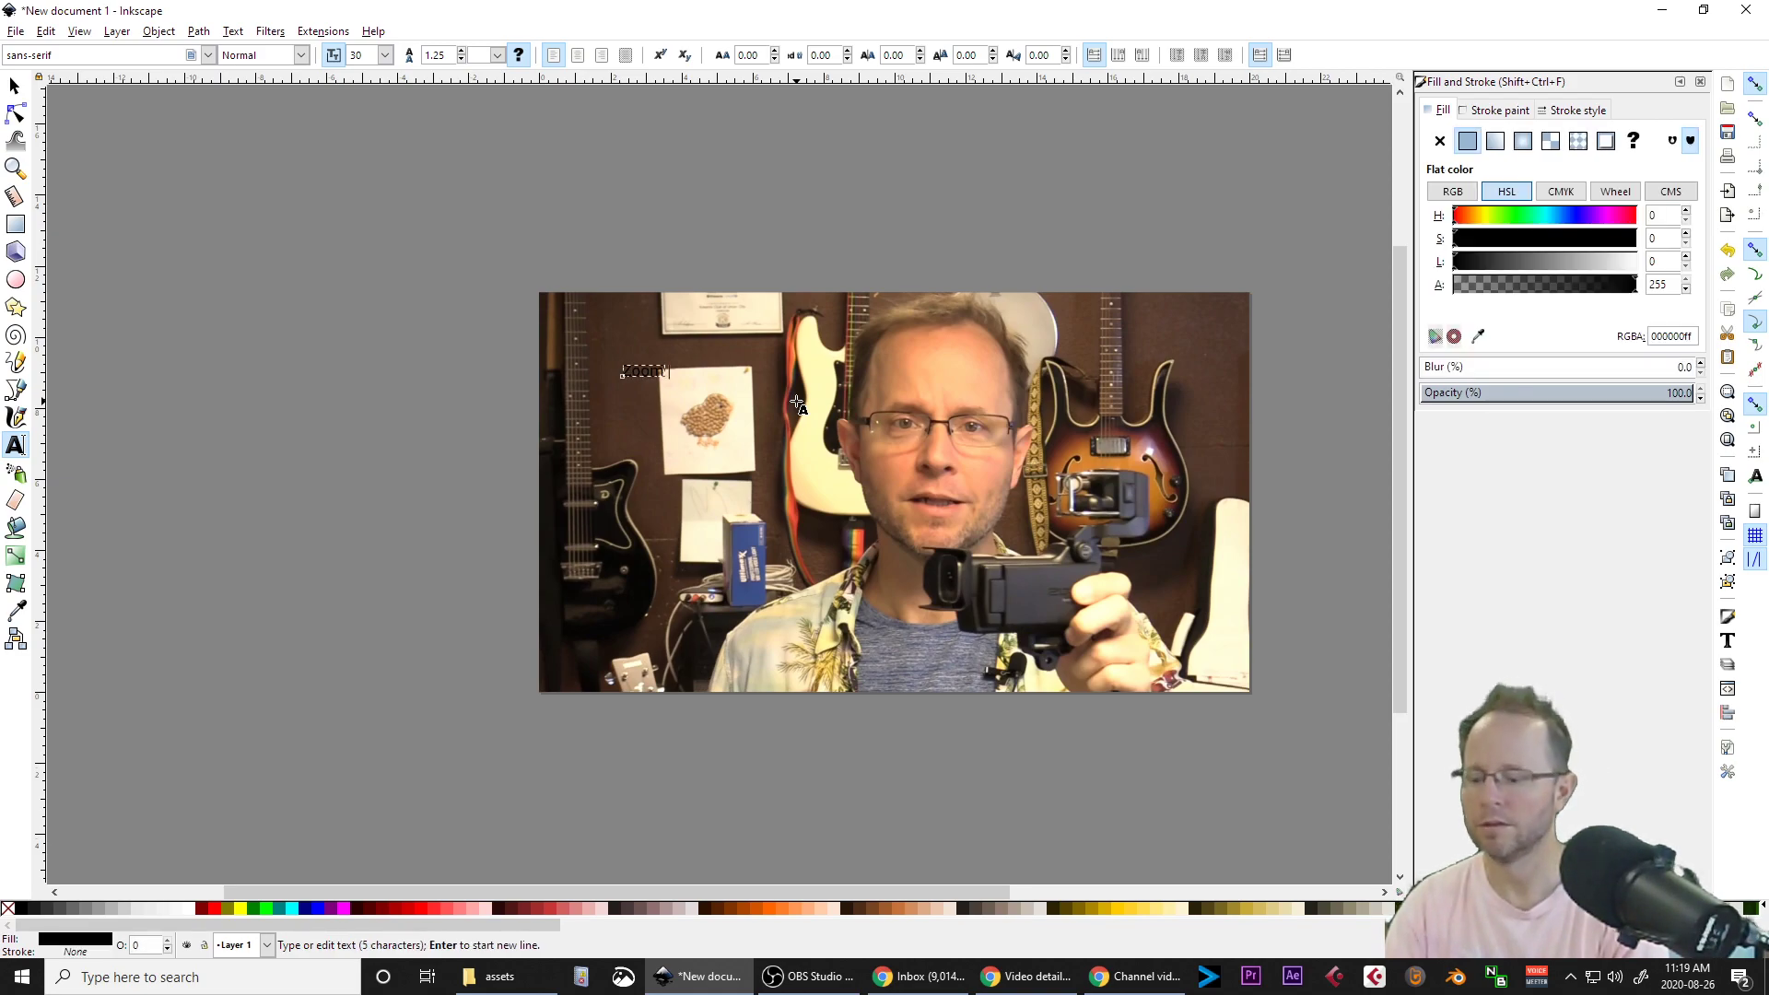
text( Q8 Tutorial)
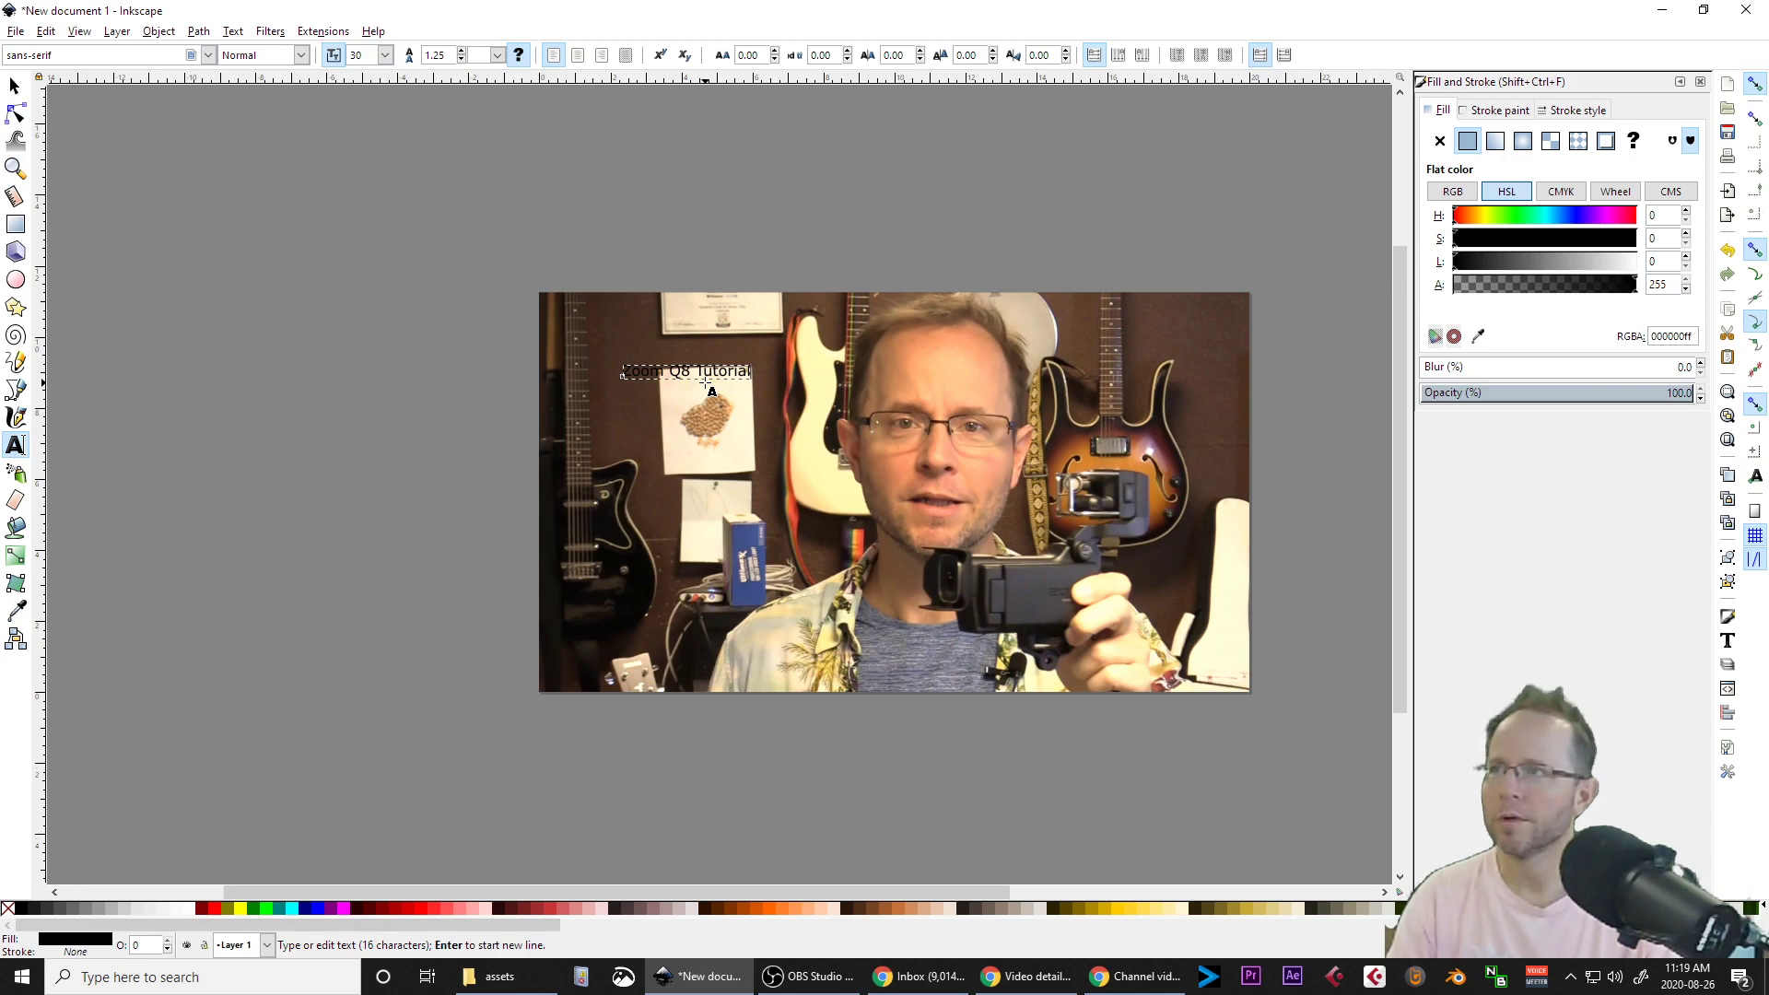
Select all of the title text and set its font size to 72 pt.
key(ctrl+a)
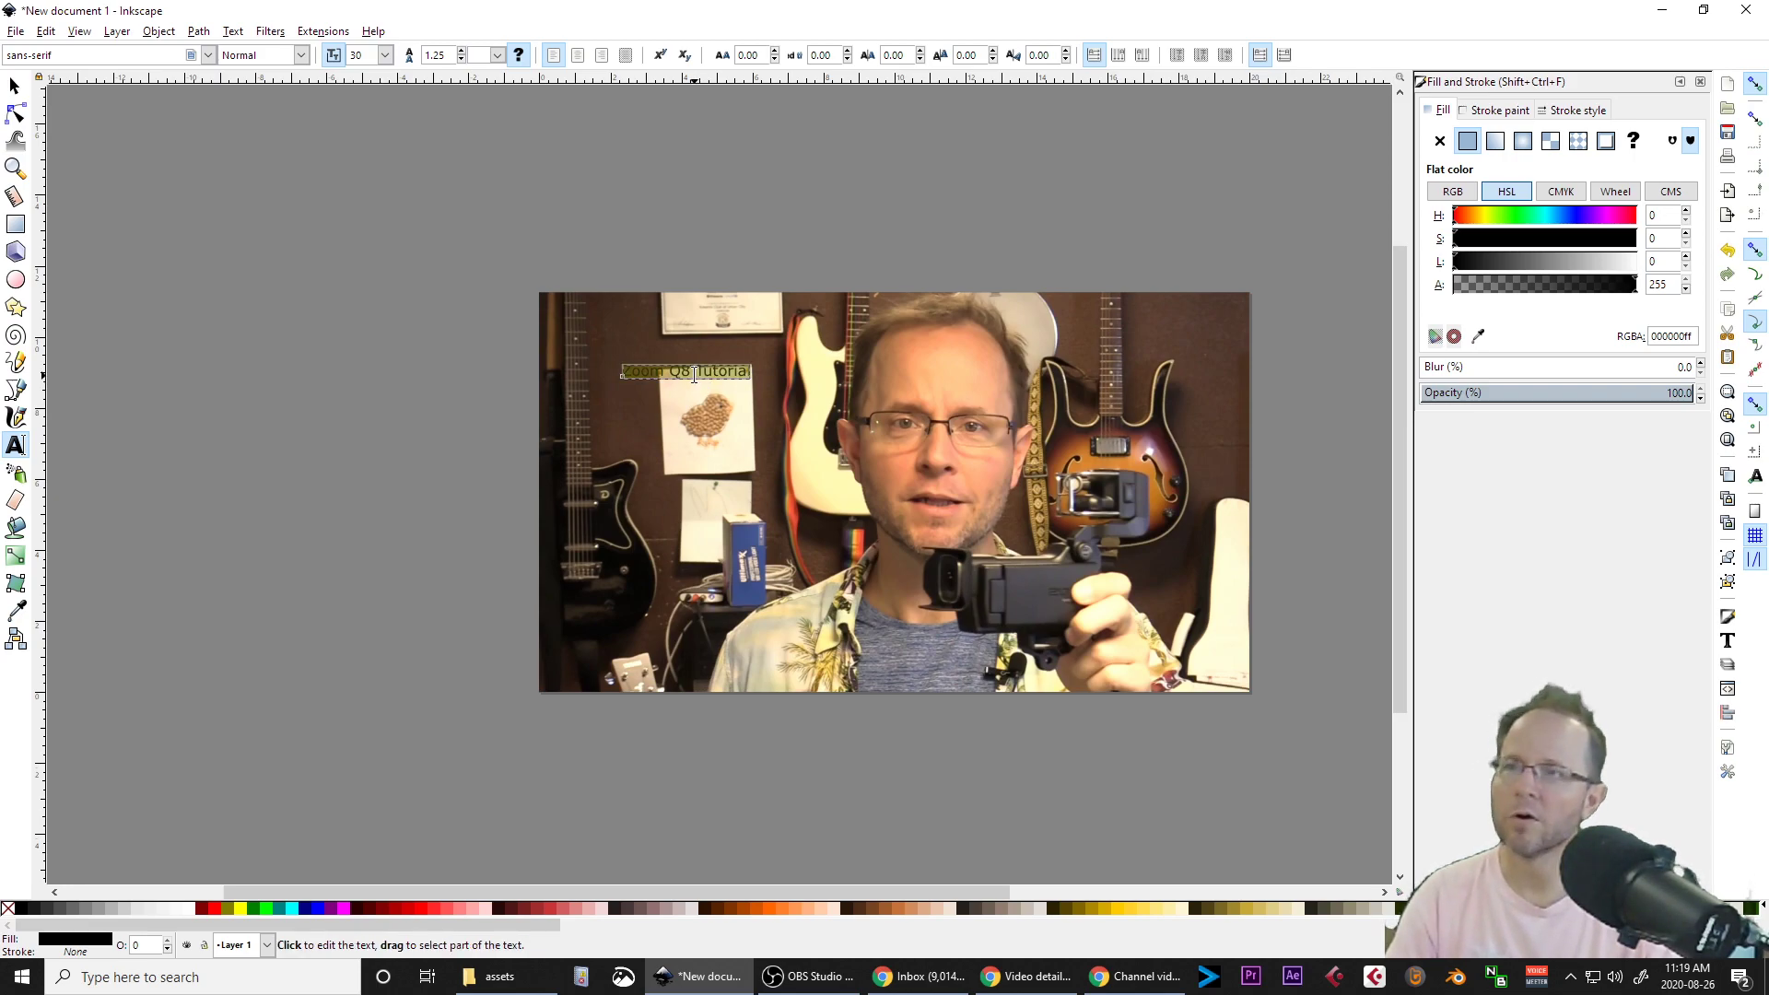
click(14, 86)
click(276, 229)
double_click(639, 373)
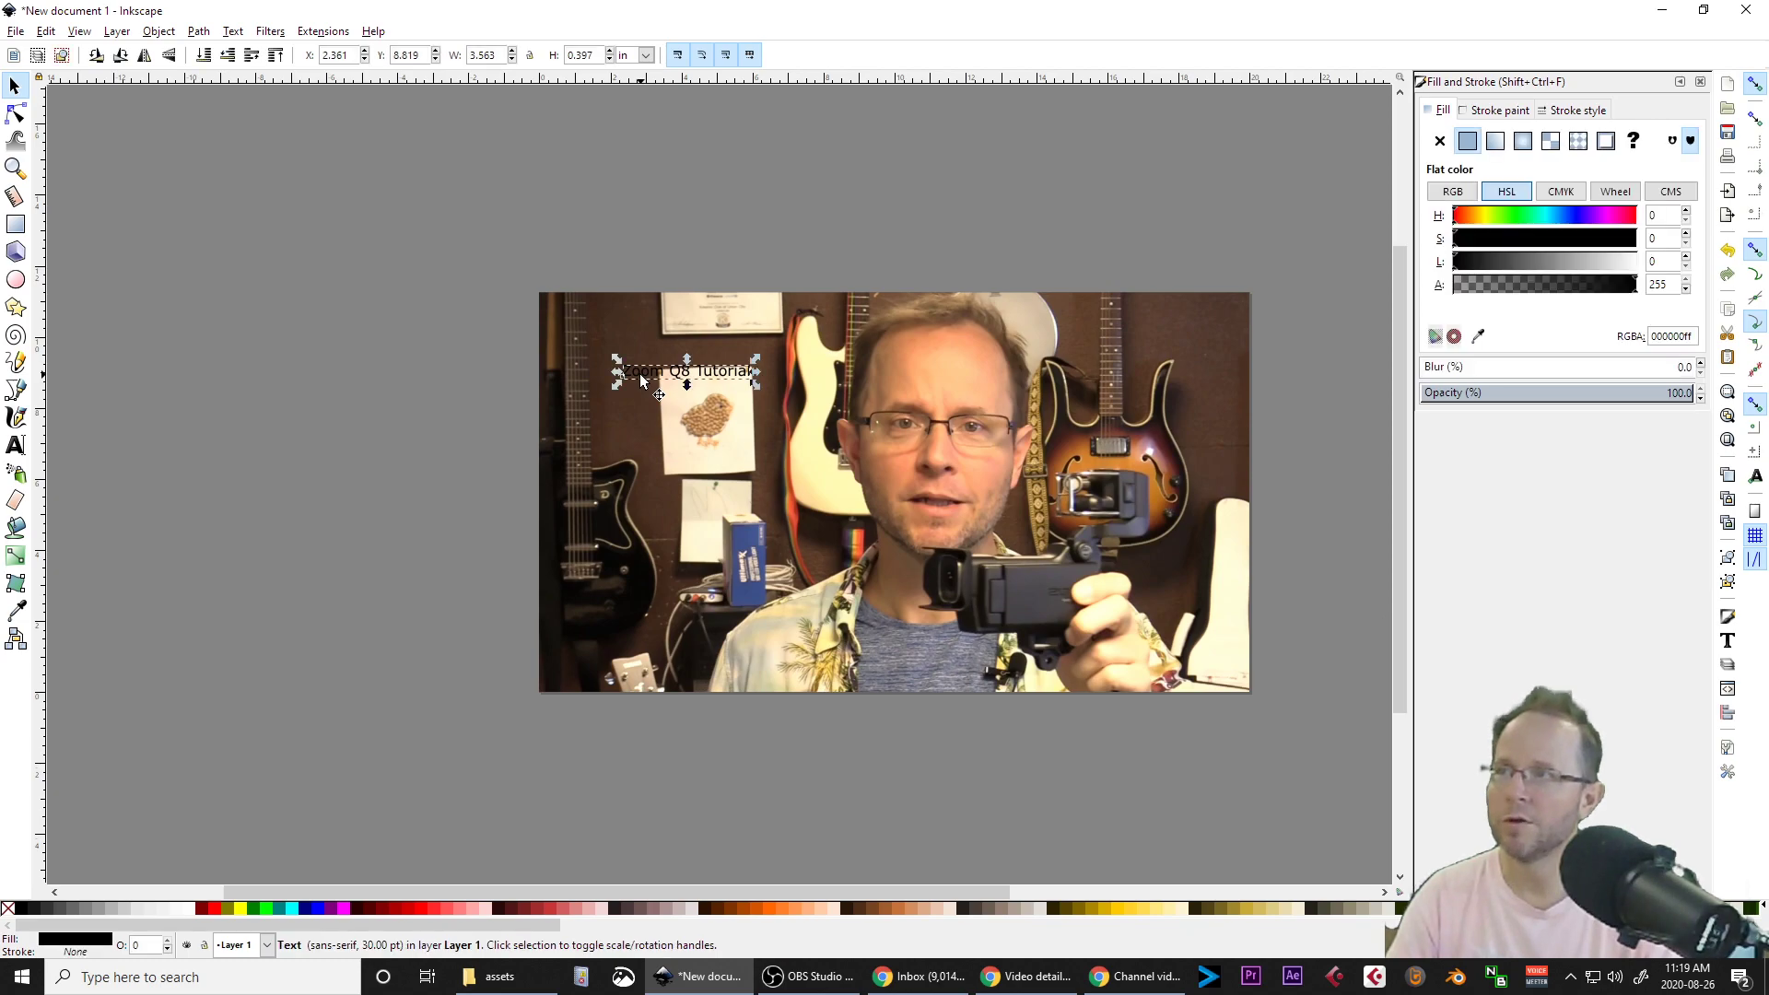
triple_click(644, 370)
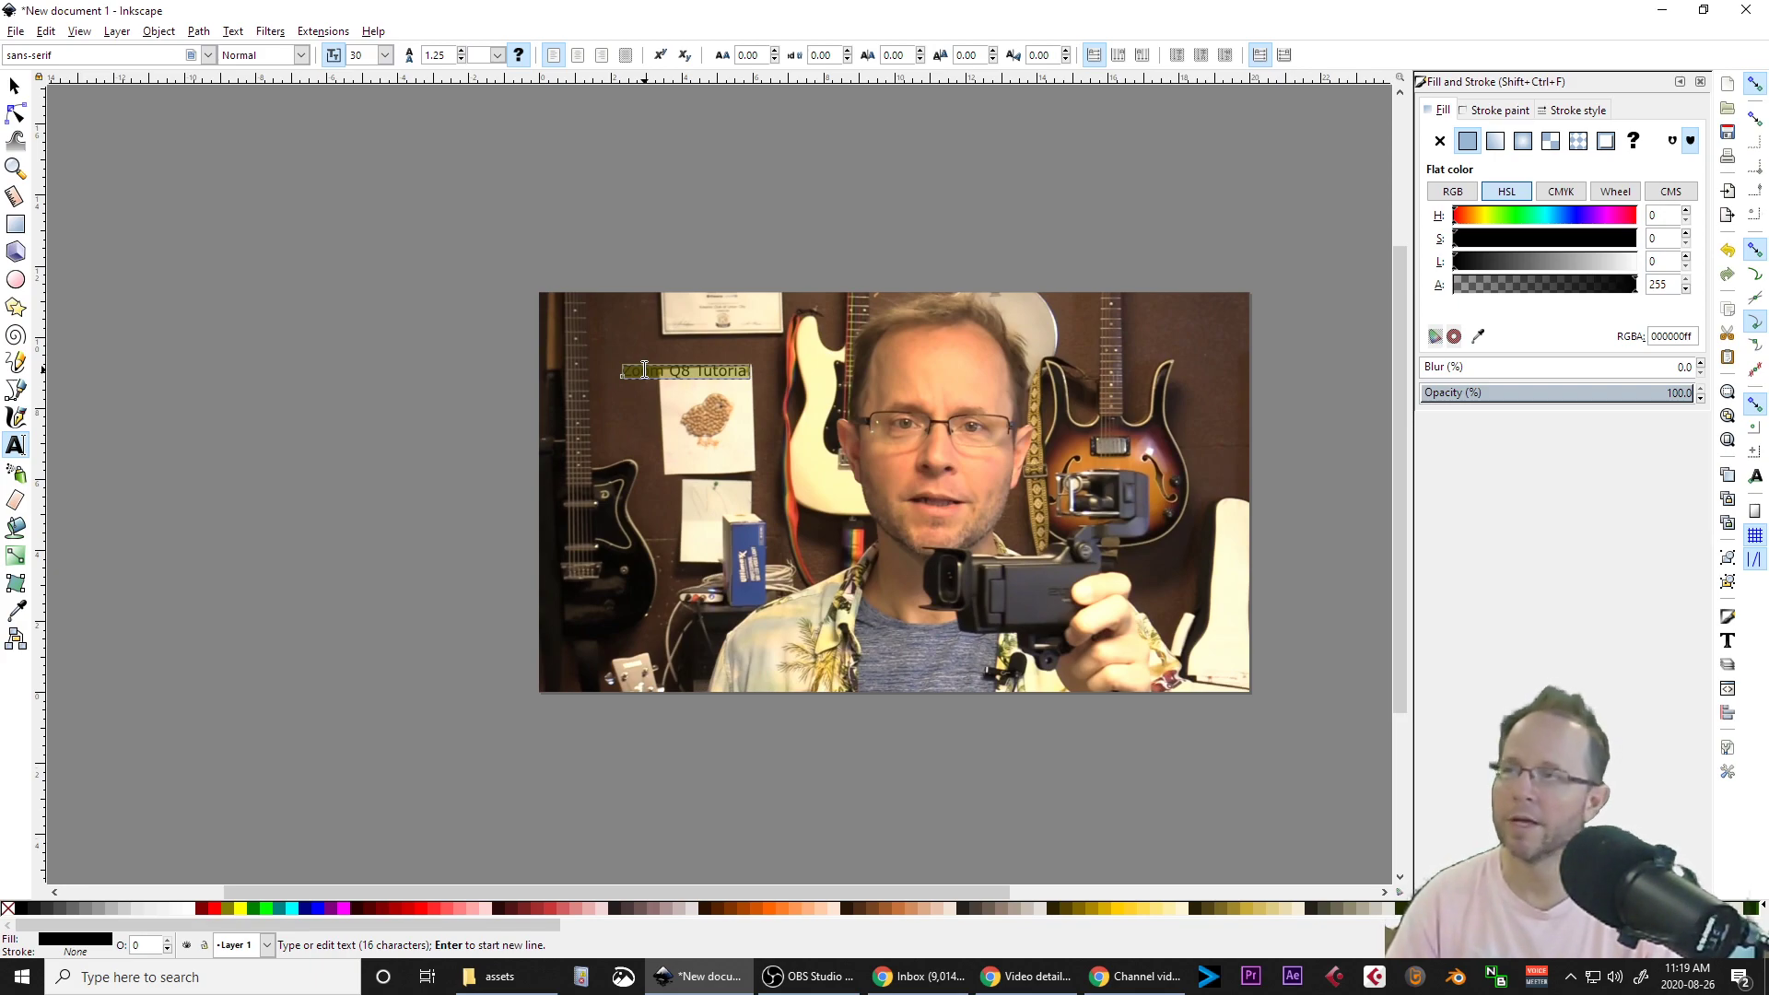
click(386, 56)
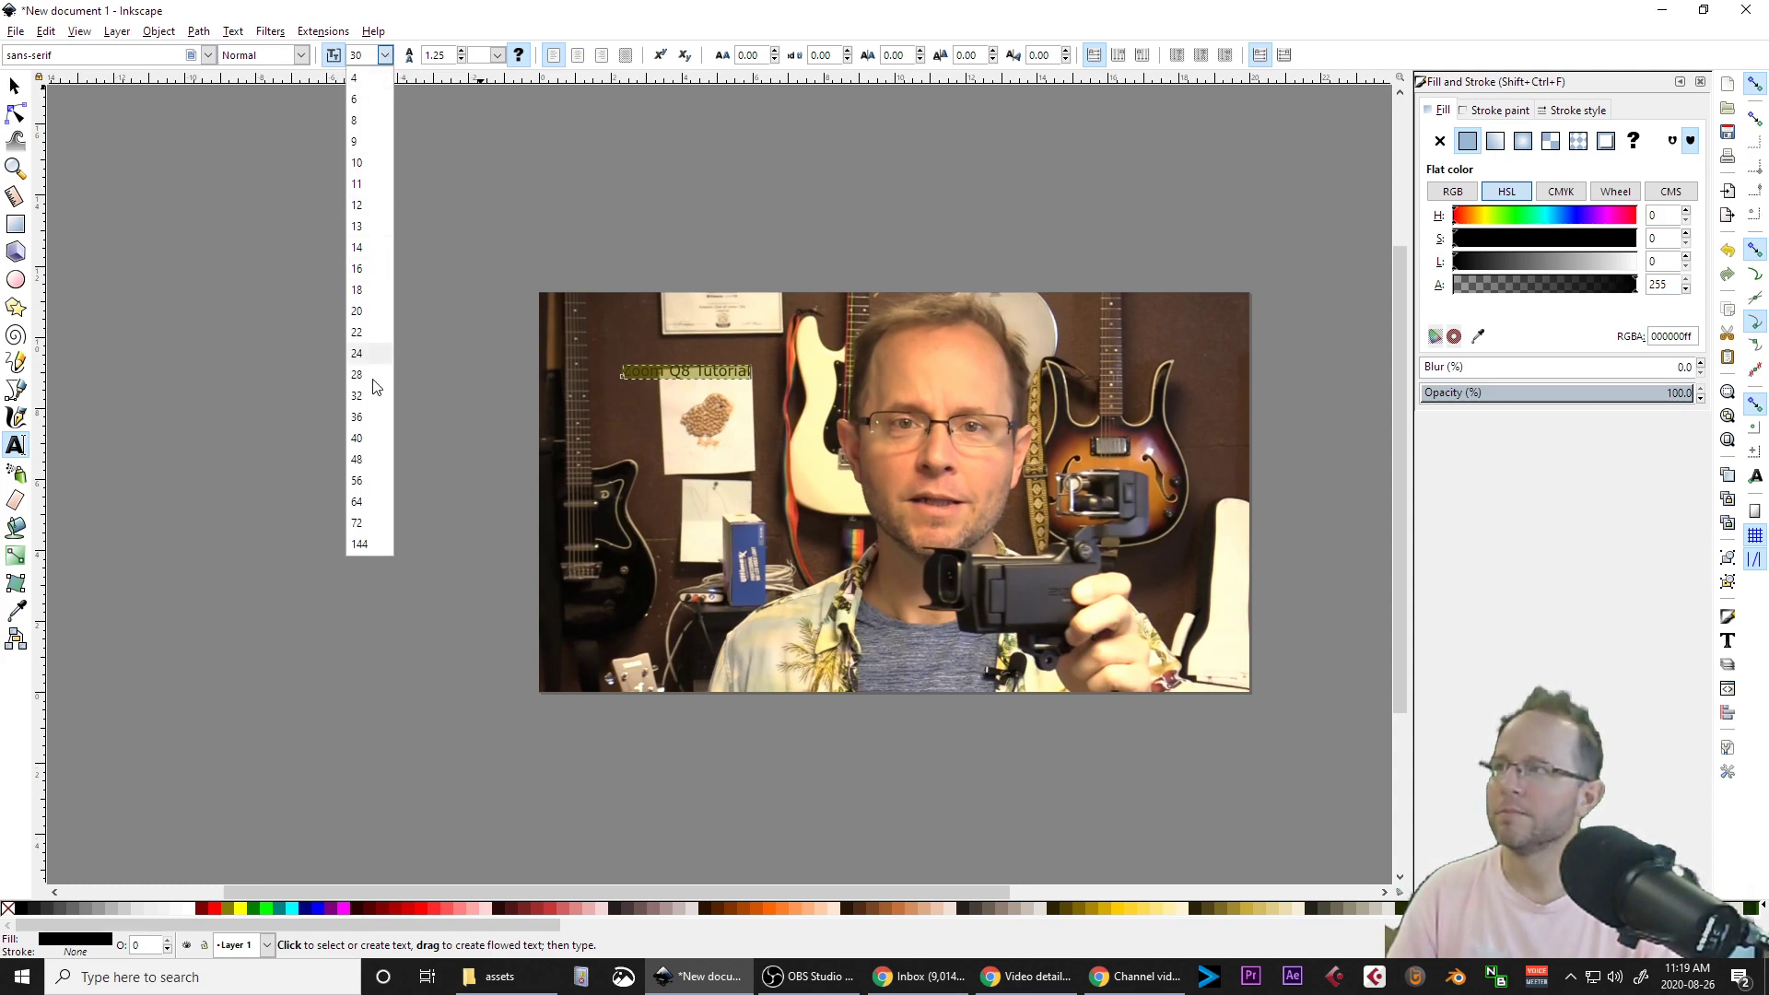
click(367, 524)
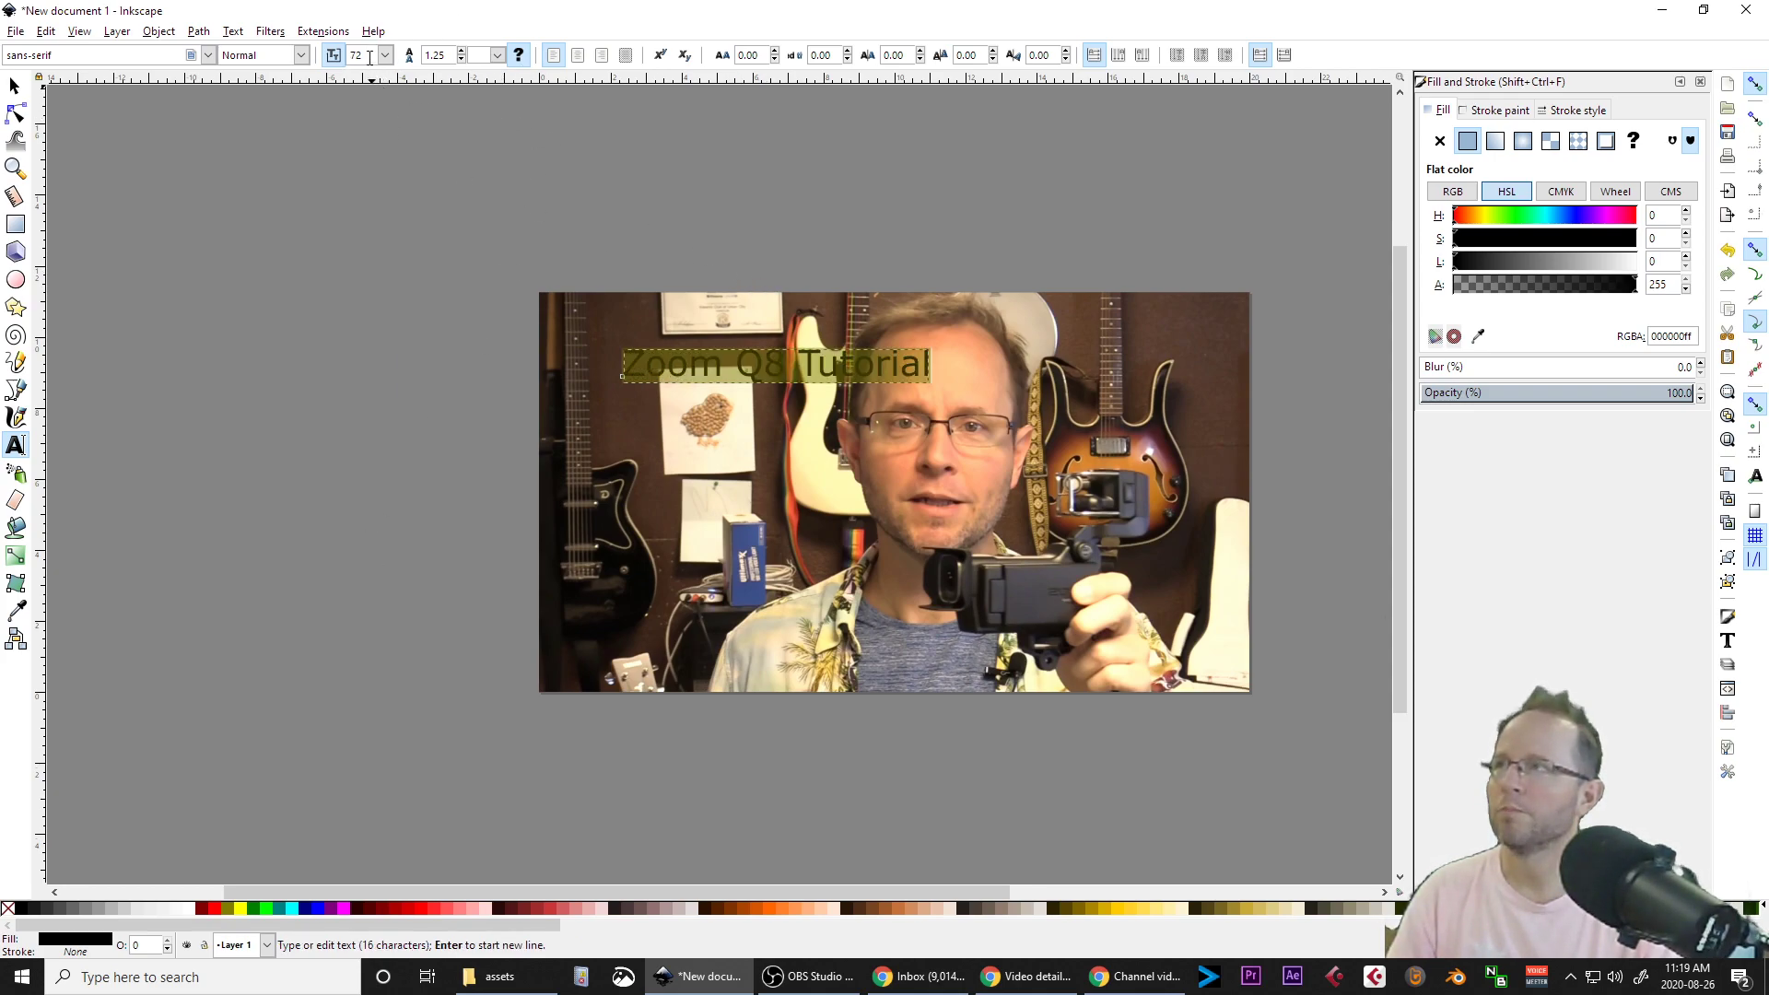
Try a font size of 200 pt on the title, then set it to 150 pt.
text(200)
key(Return)
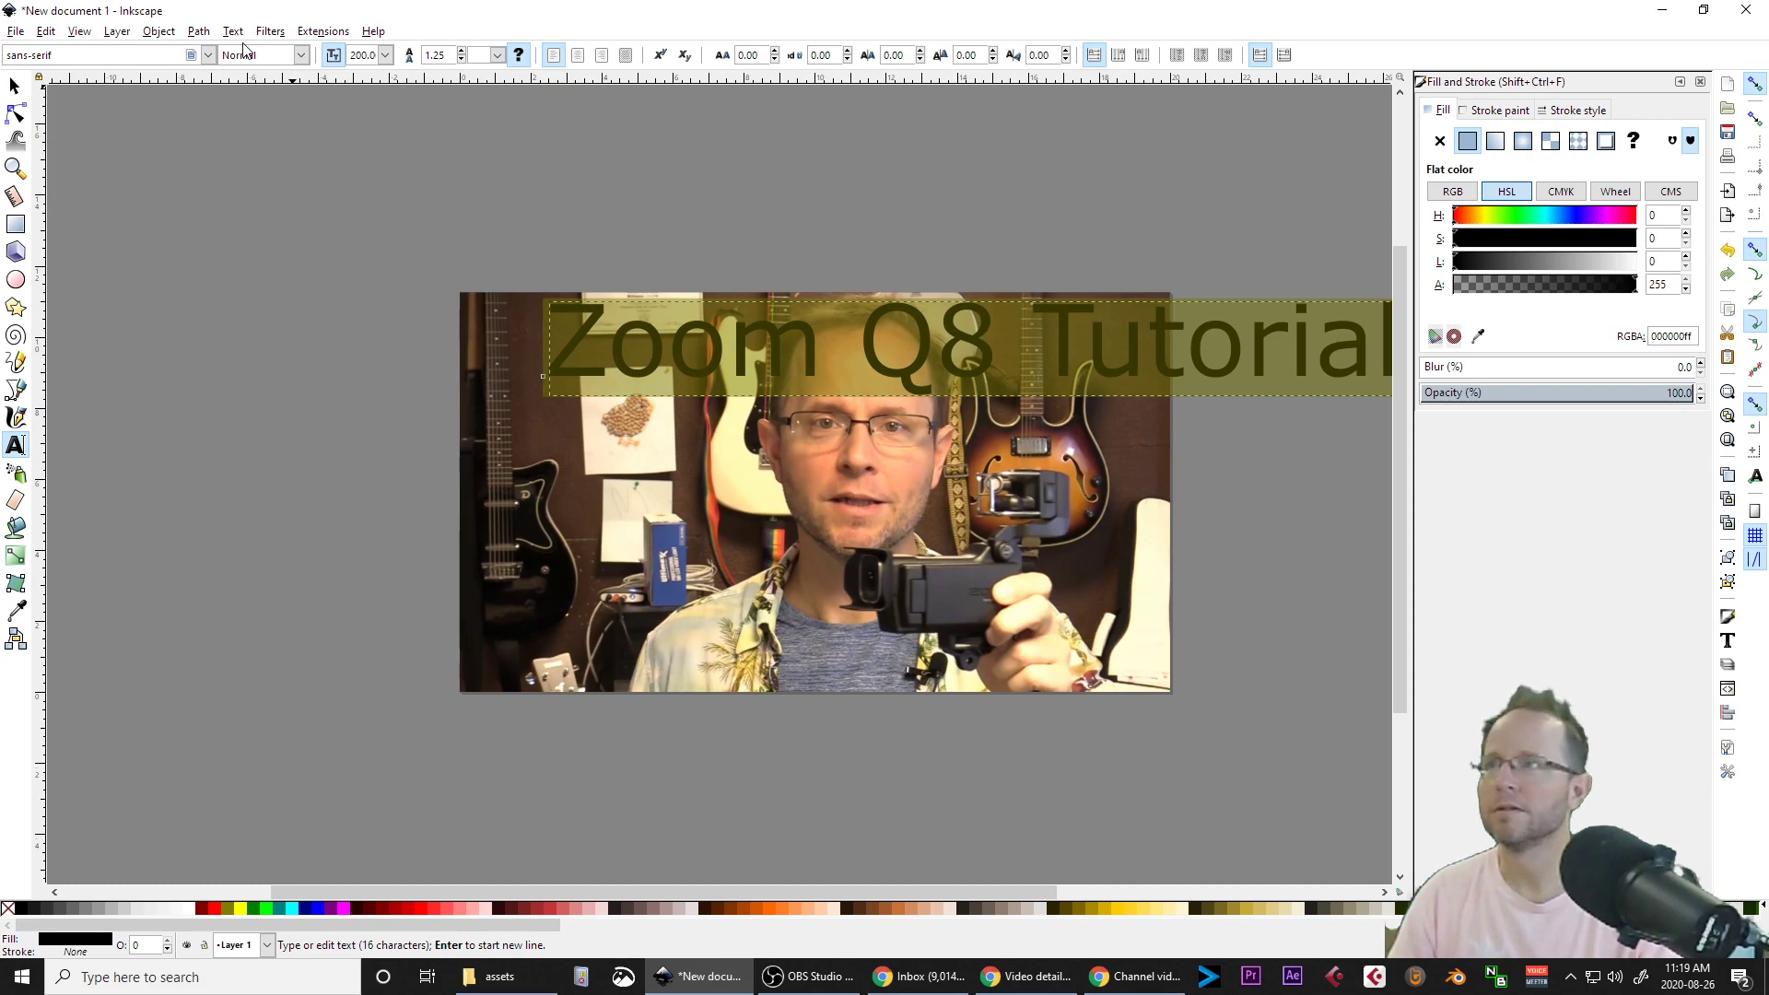
double_click(361, 50)
text(15)
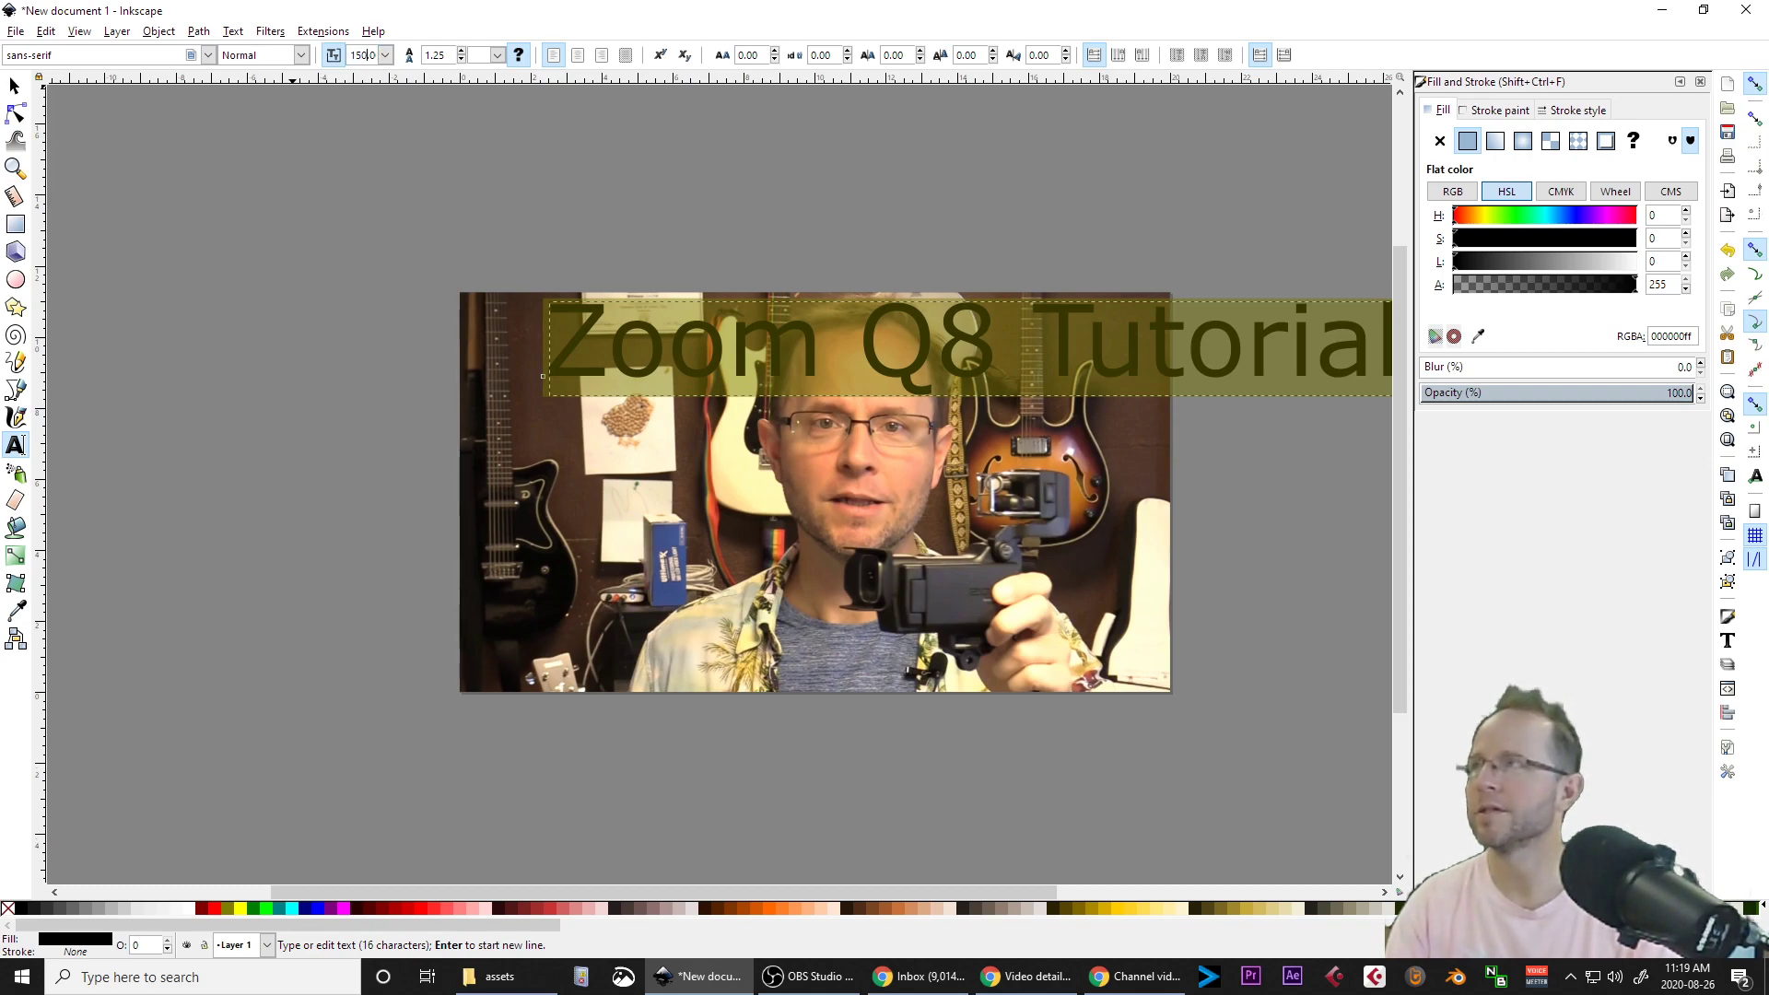
text(0)
key(Return)
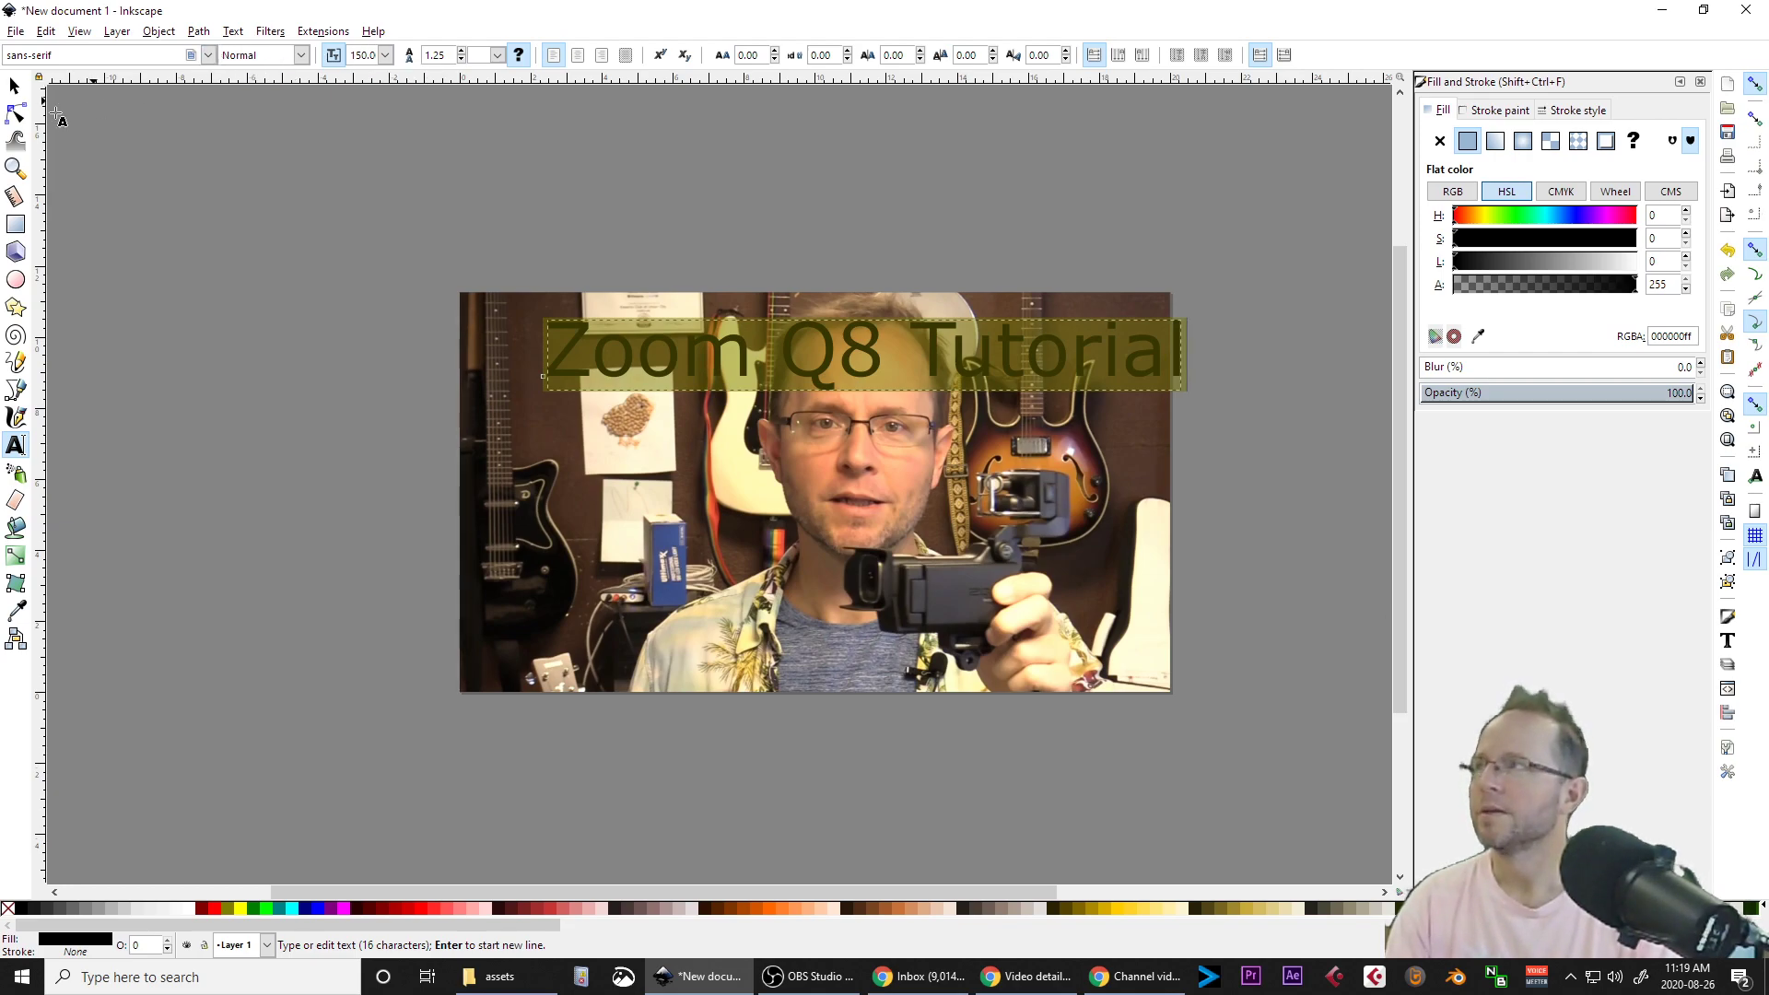
Scale the title down to about 11.2 in wide and break it onto a second line before "Tutorial".
click(13, 86)
drag(1187, 392, 952, 414)
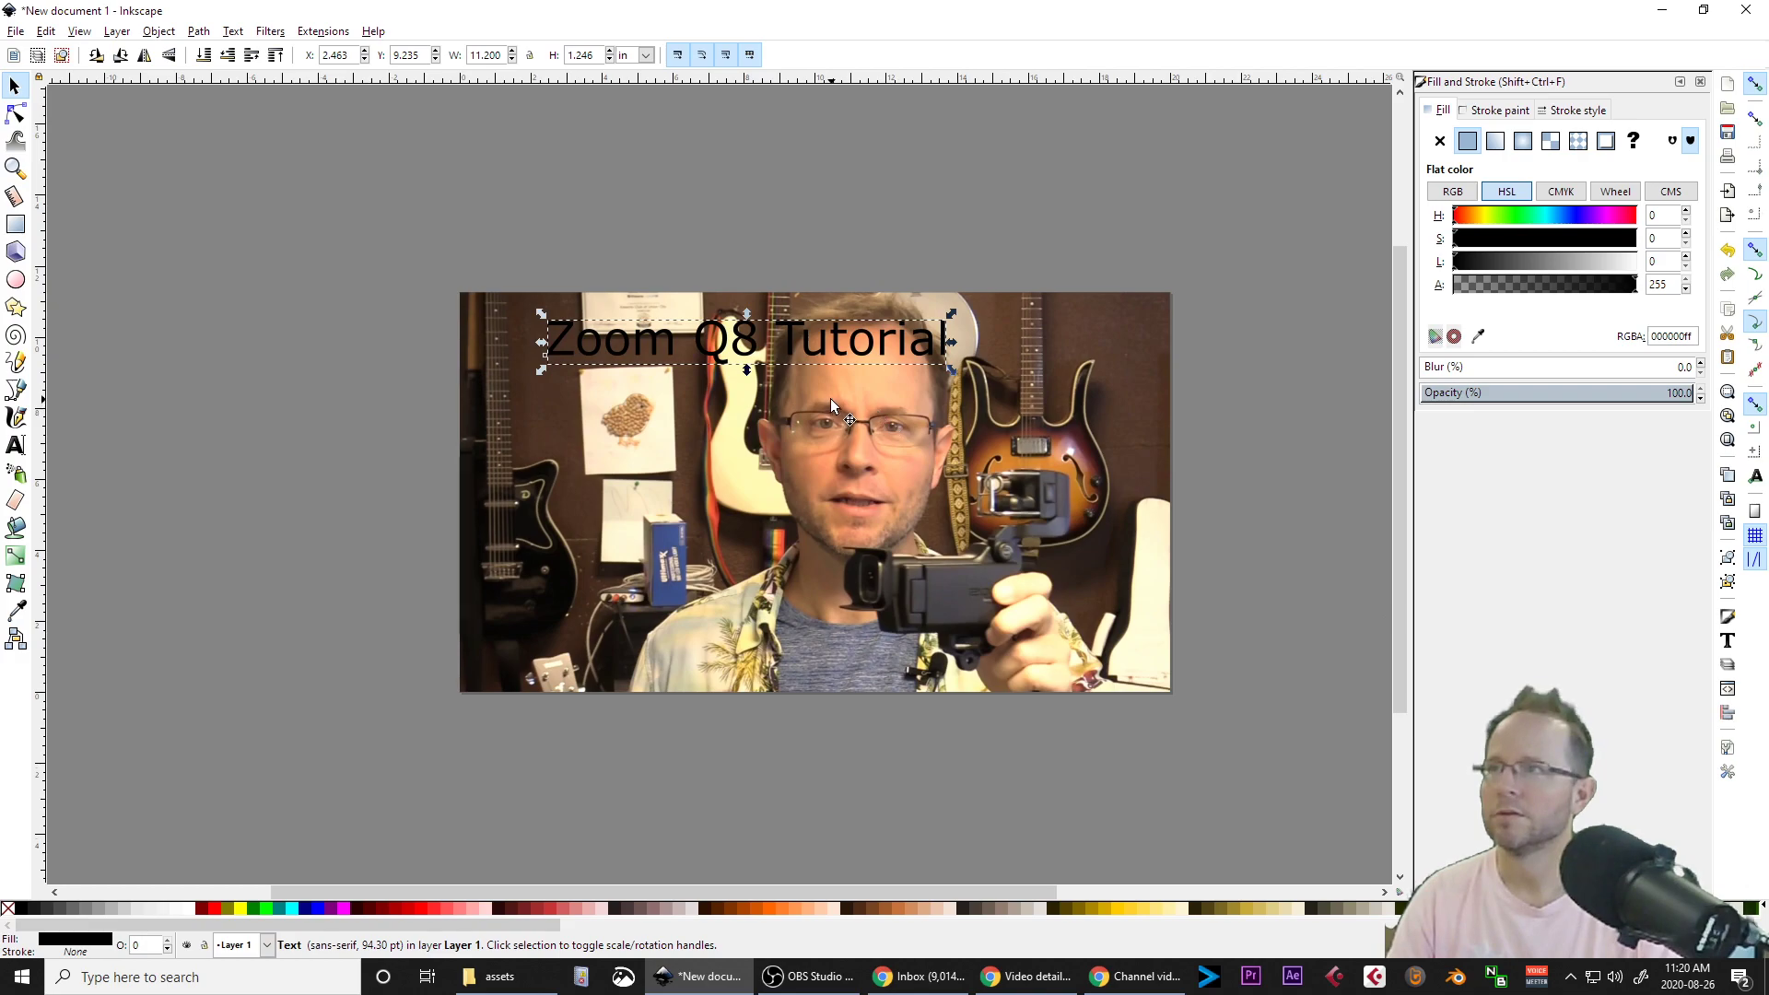
double_click(798, 355)
click(780, 341)
key(Return)
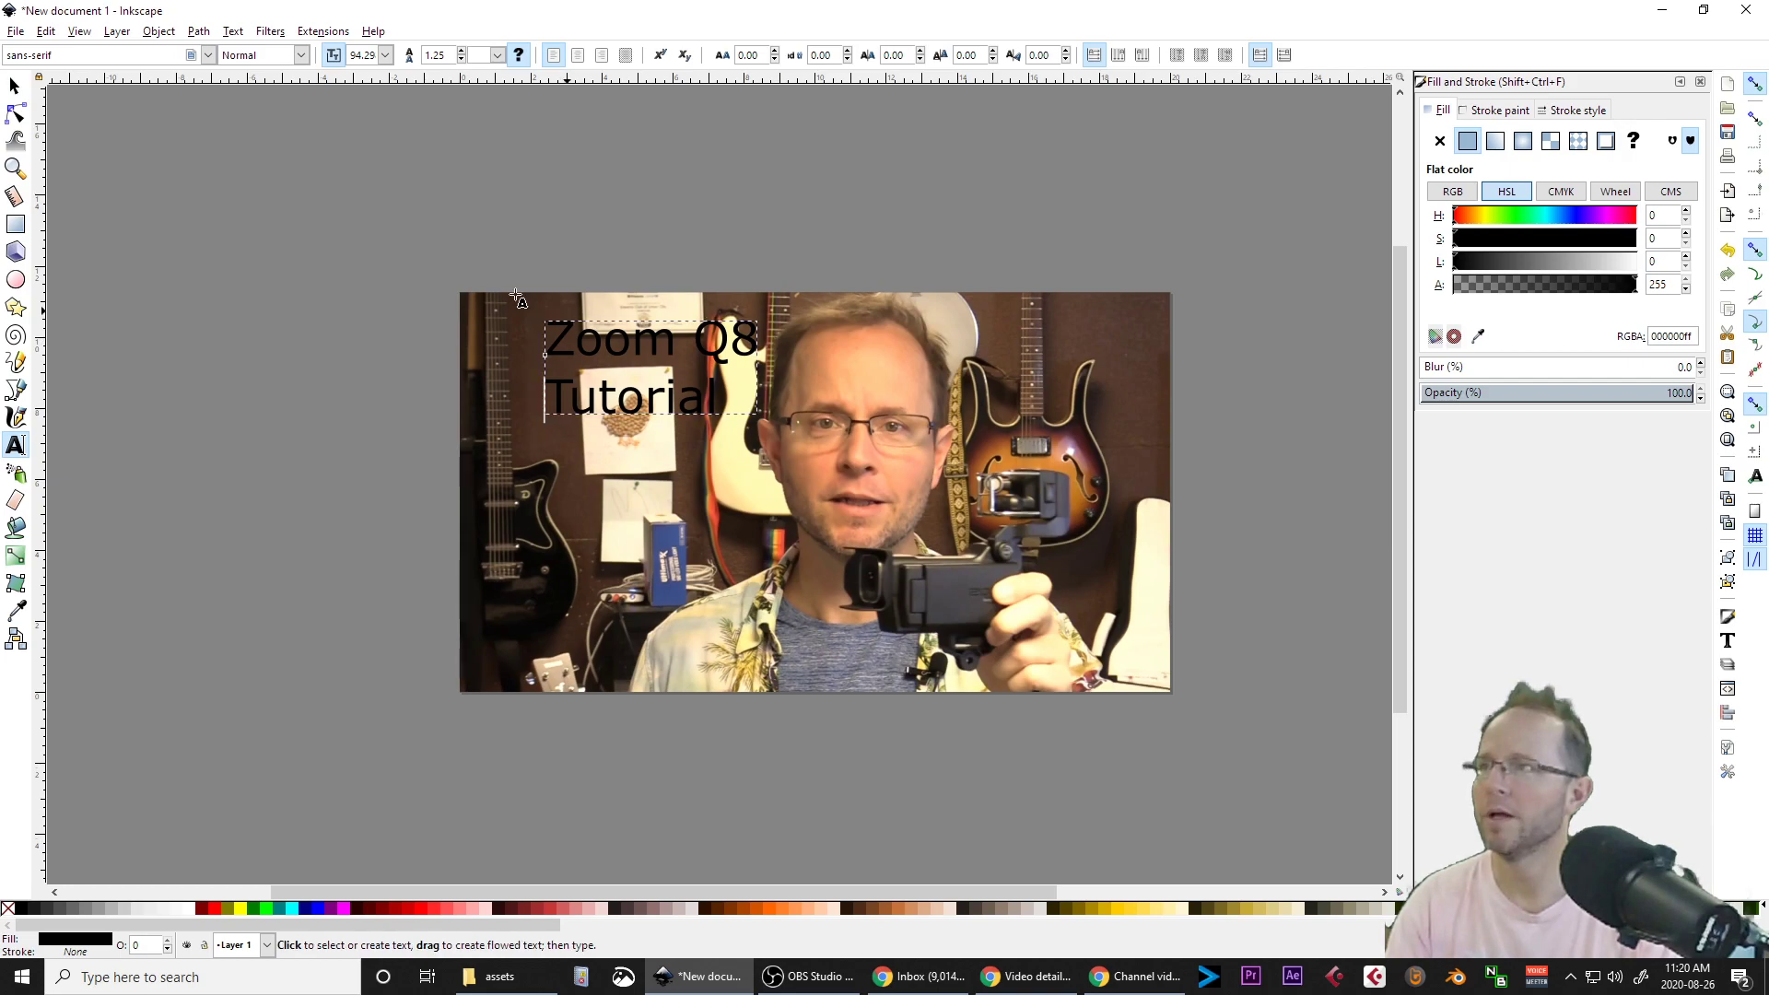
Change the font of the entire two-line title to HelveticaNeue85.
key(ctrl+a)
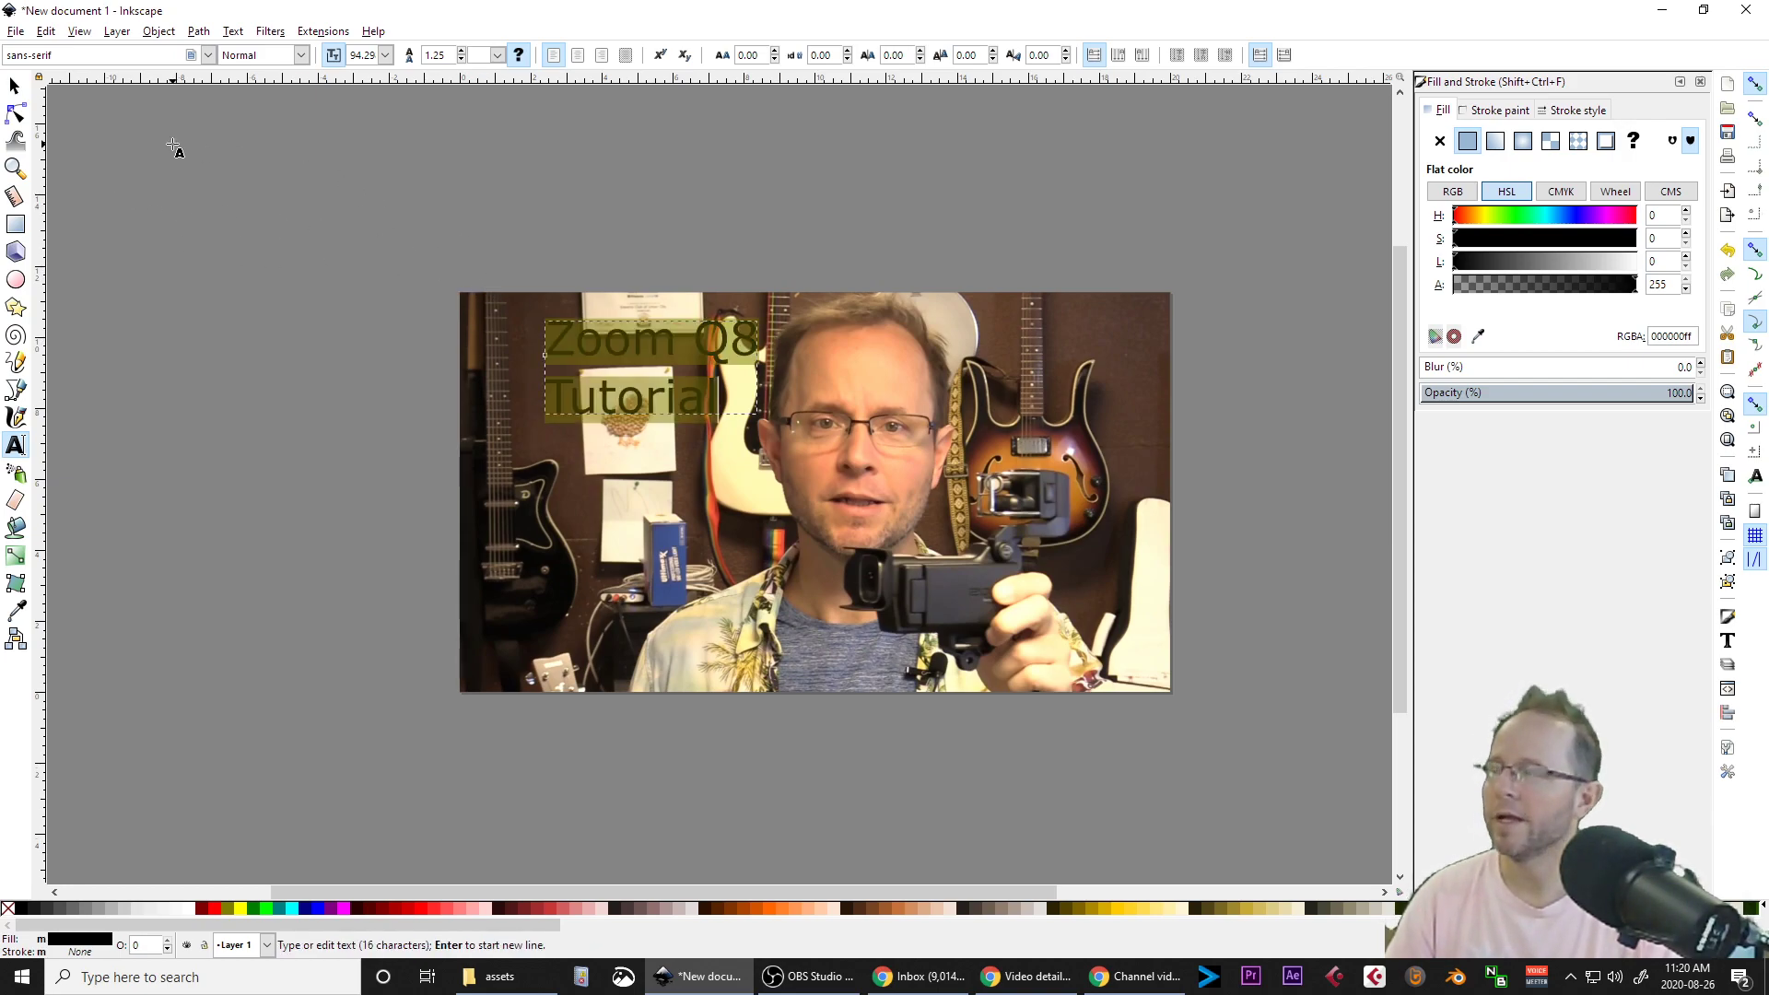
click(208, 56)
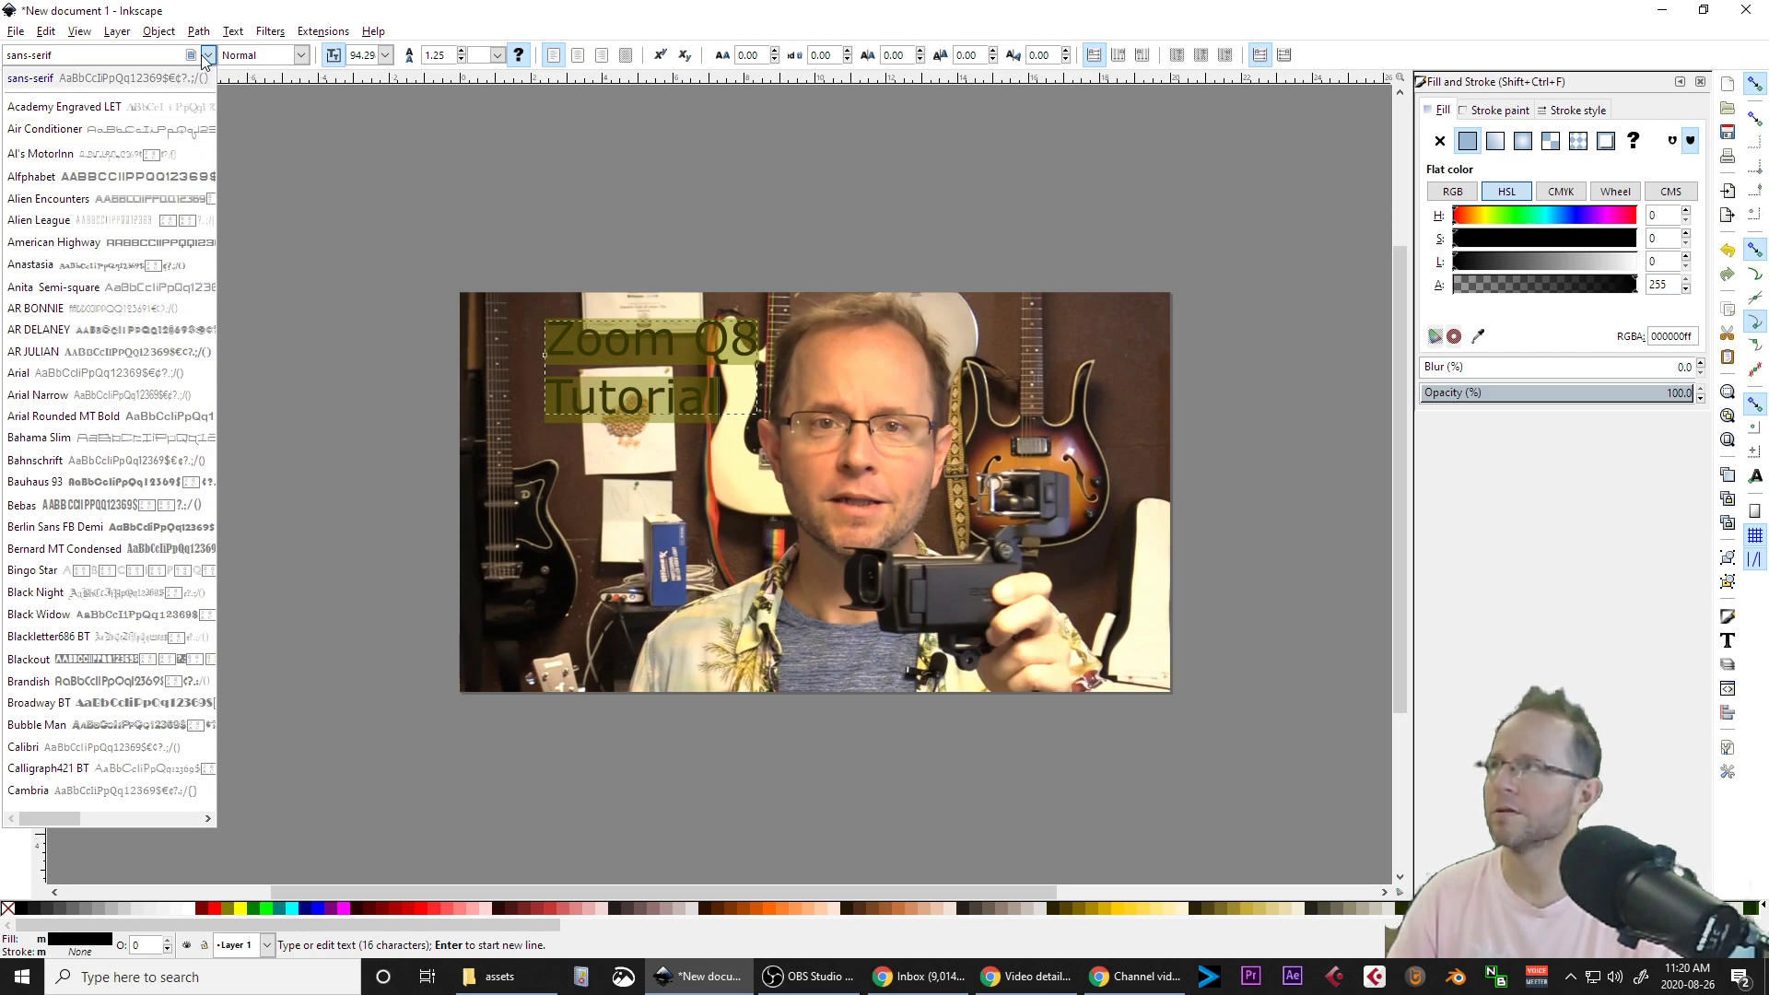
click(212, 192)
click(211, 192)
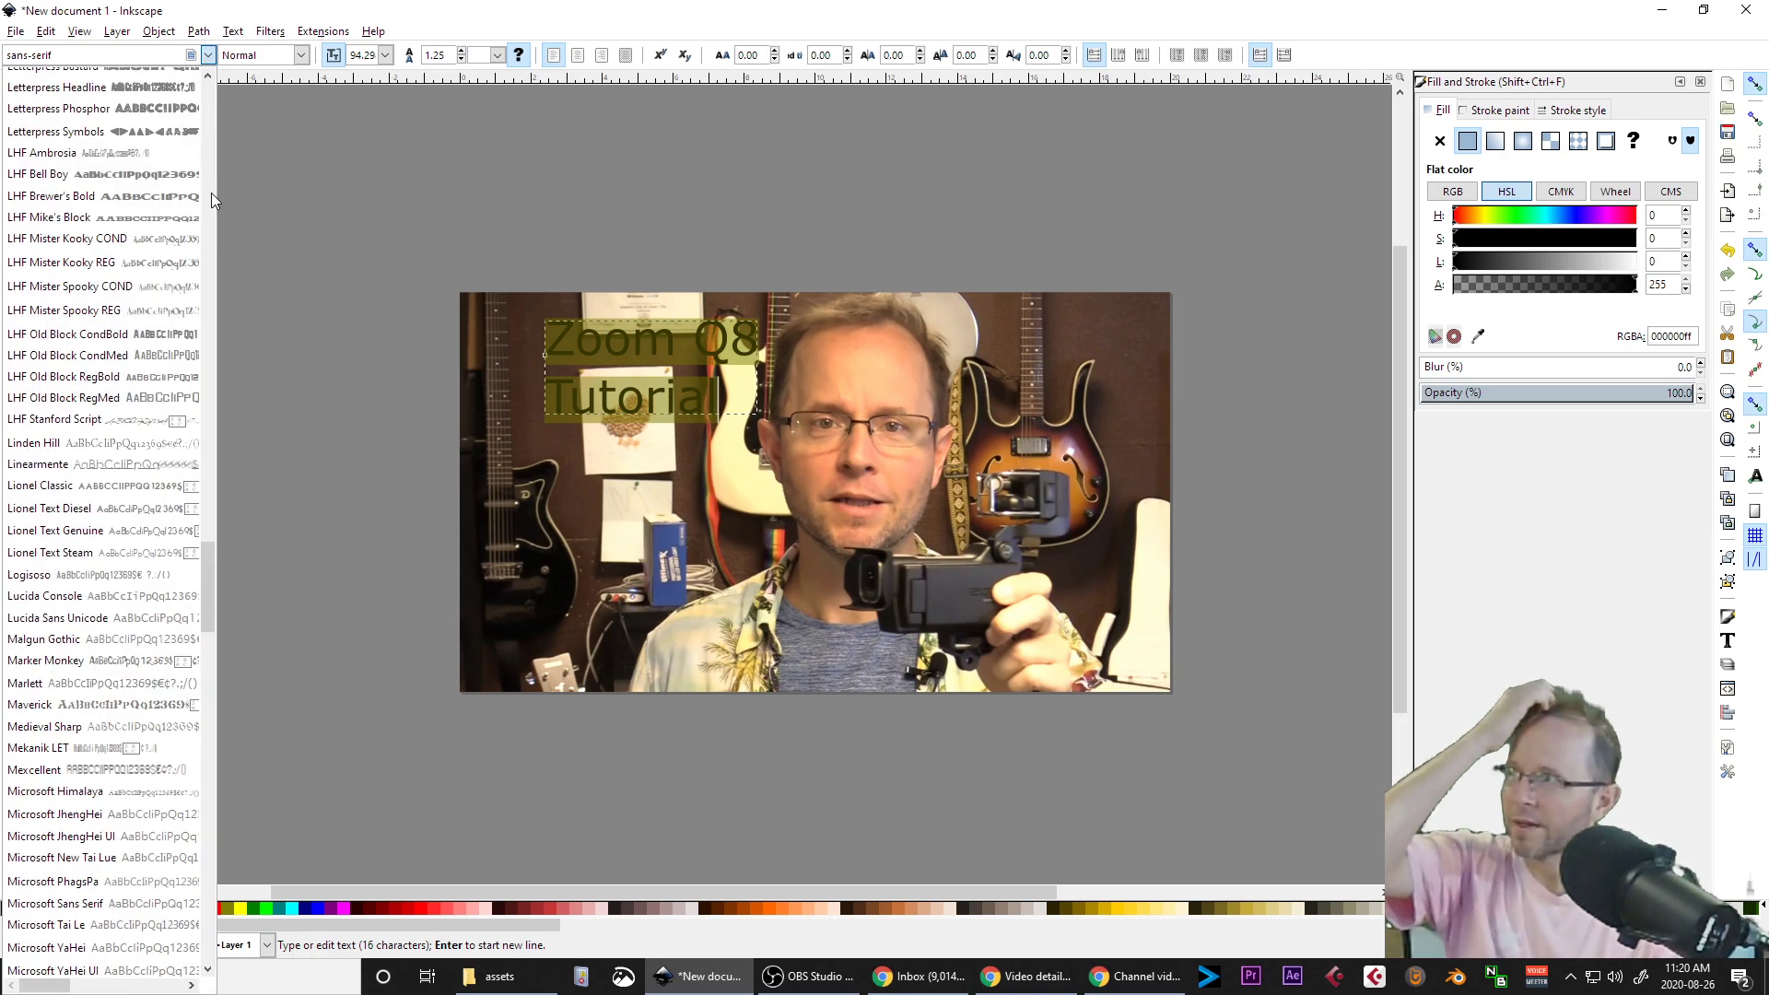
click(212, 191)
click(212, 192)
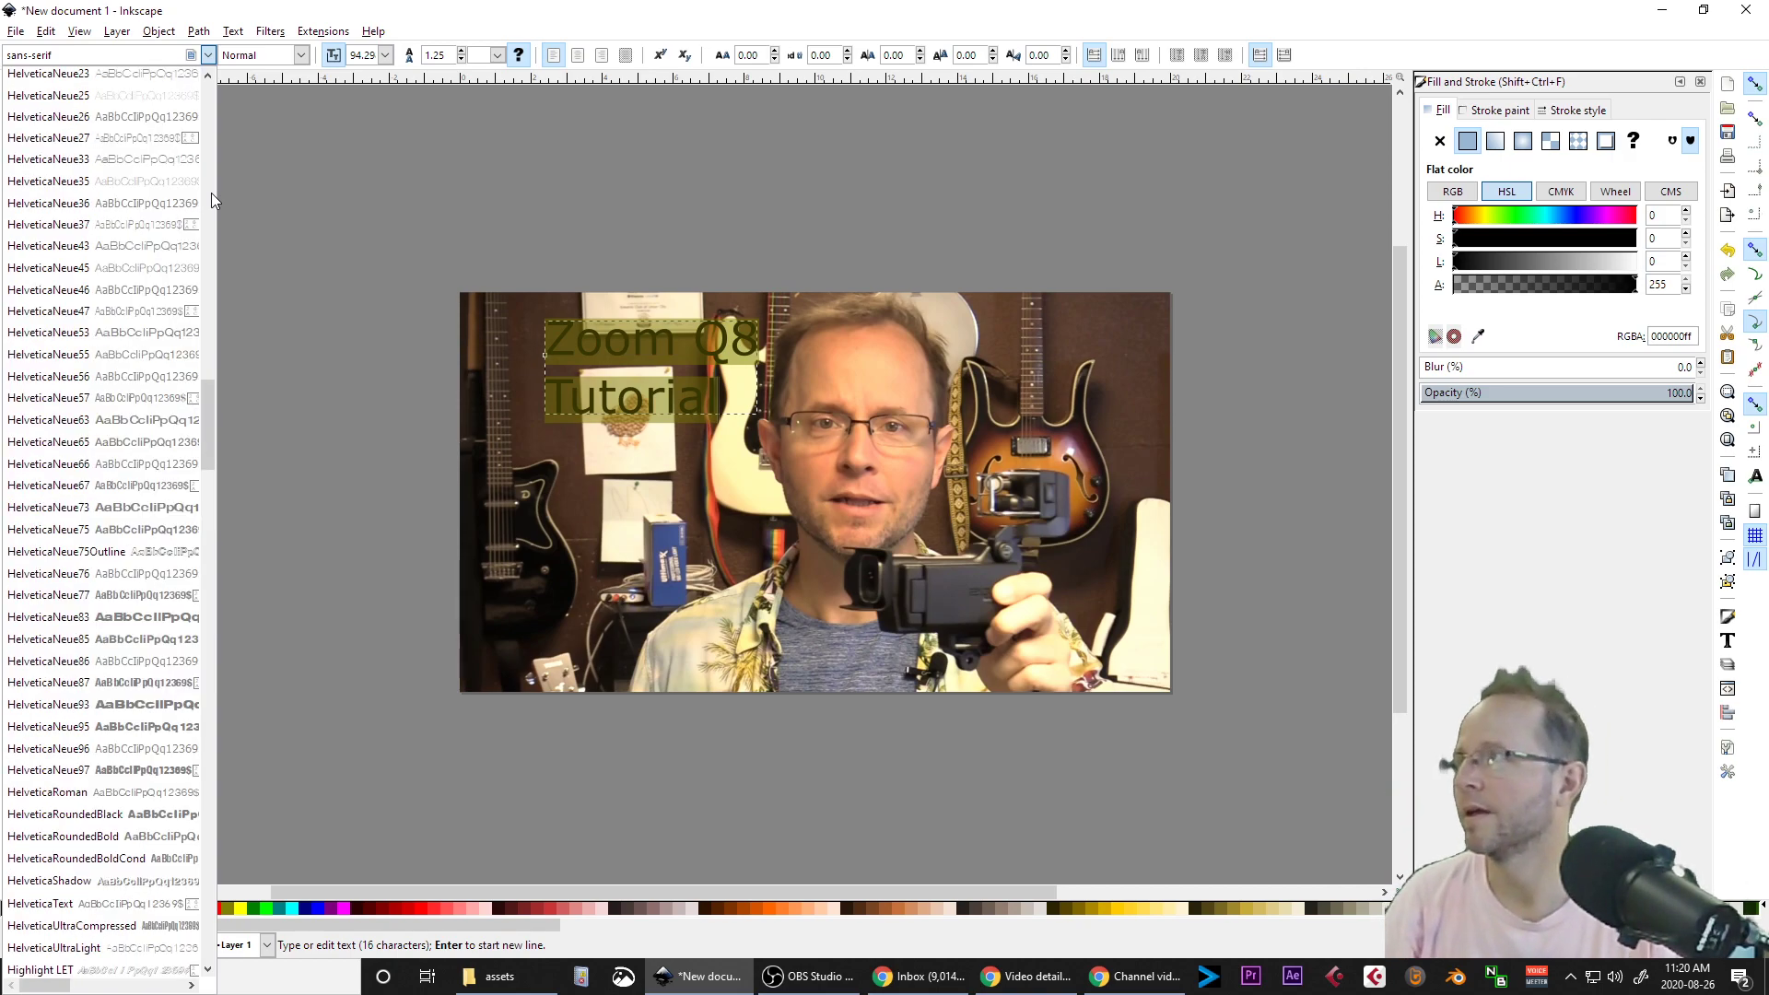
click(103, 638)
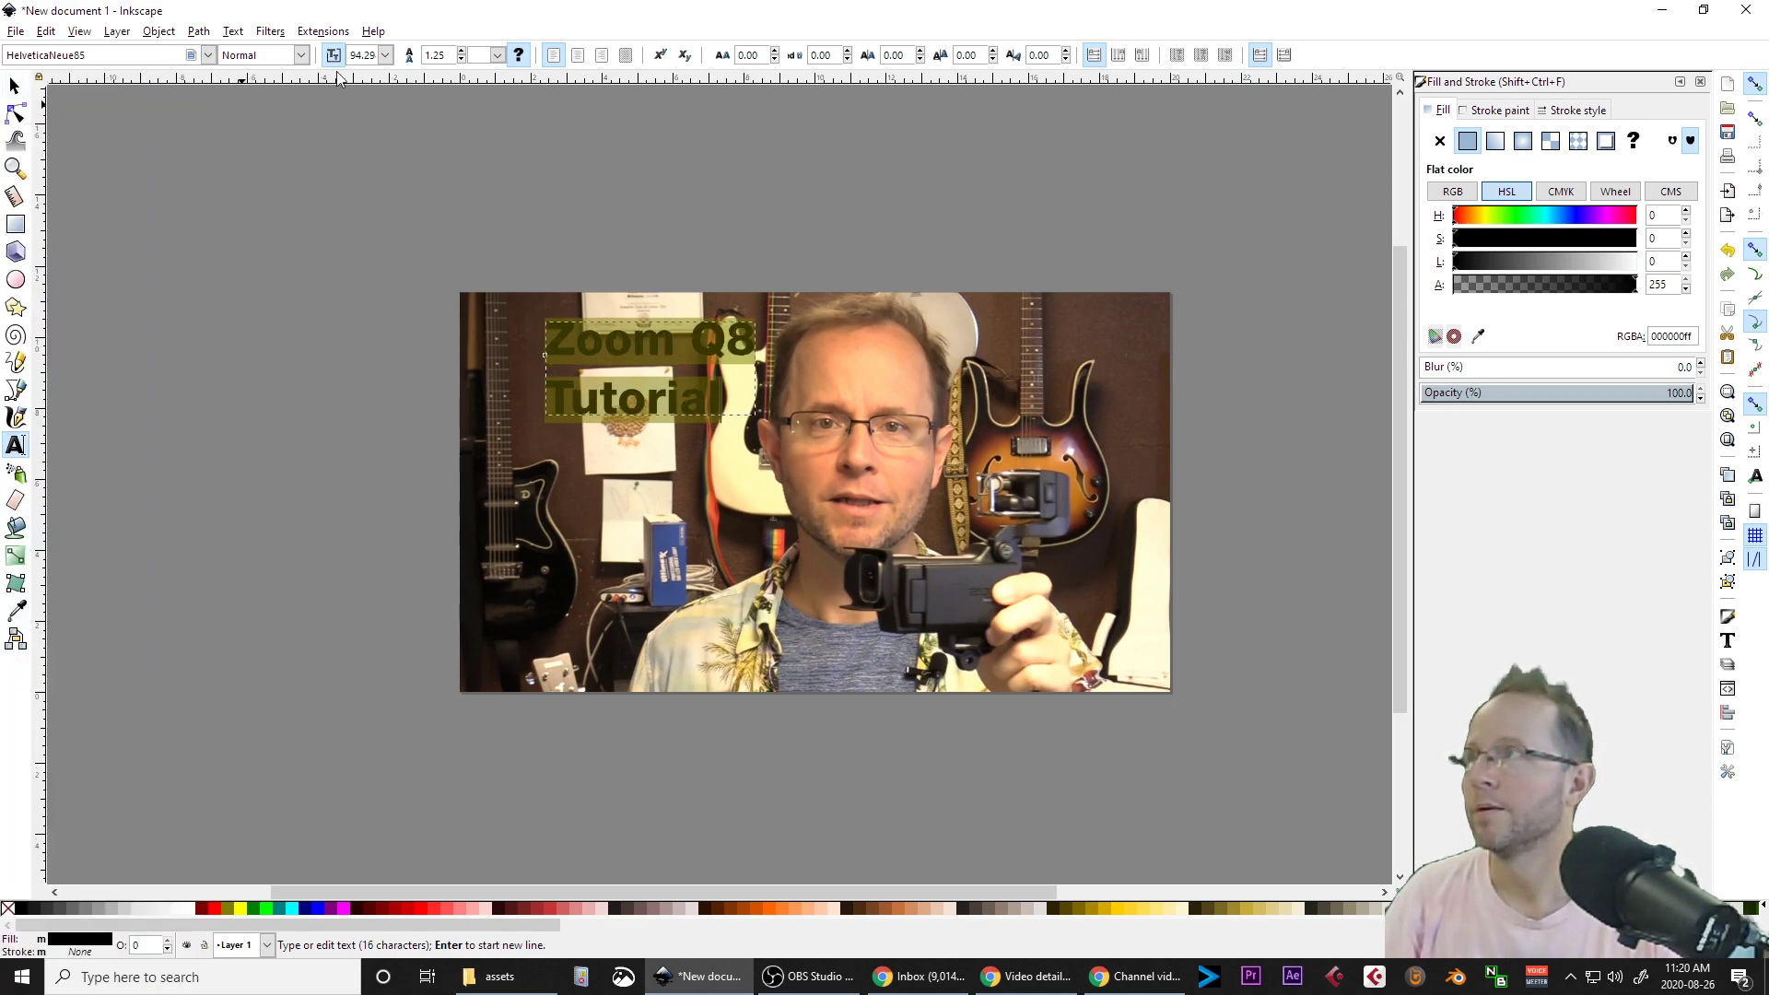
Center-align the title's lines and move the text to about X 1.71 in, Y 7.42 in.
click(577, 54)
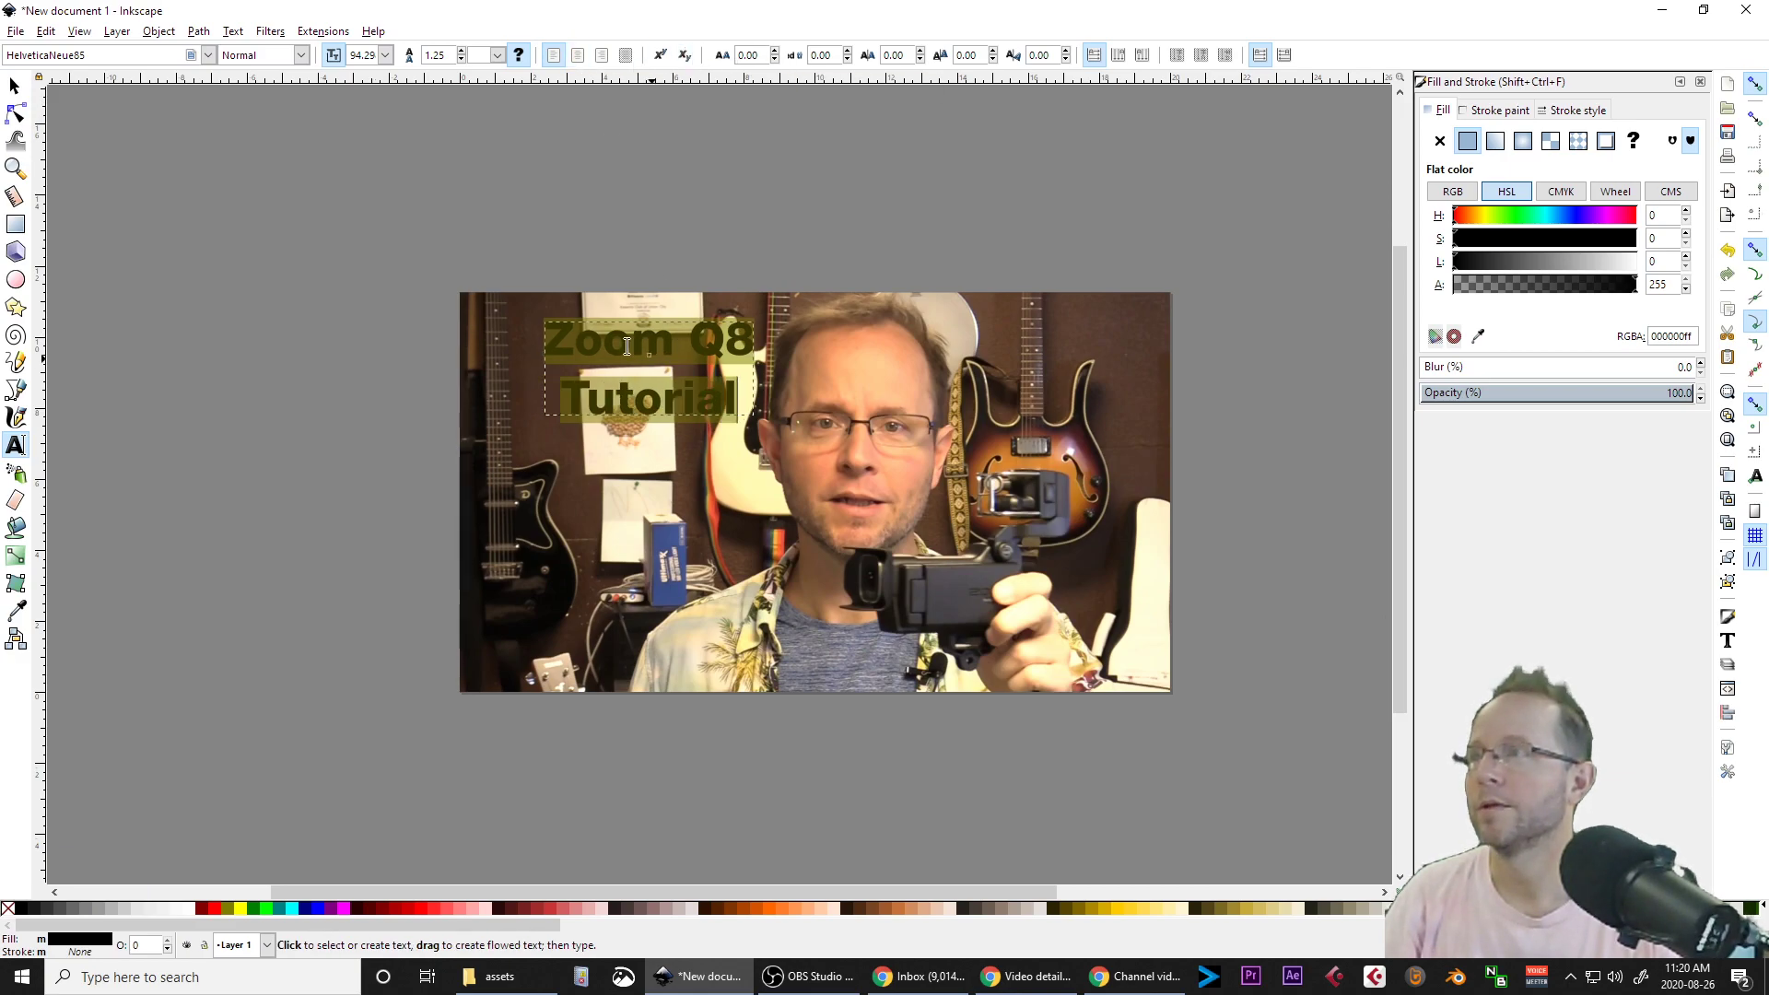
click(15, 86)
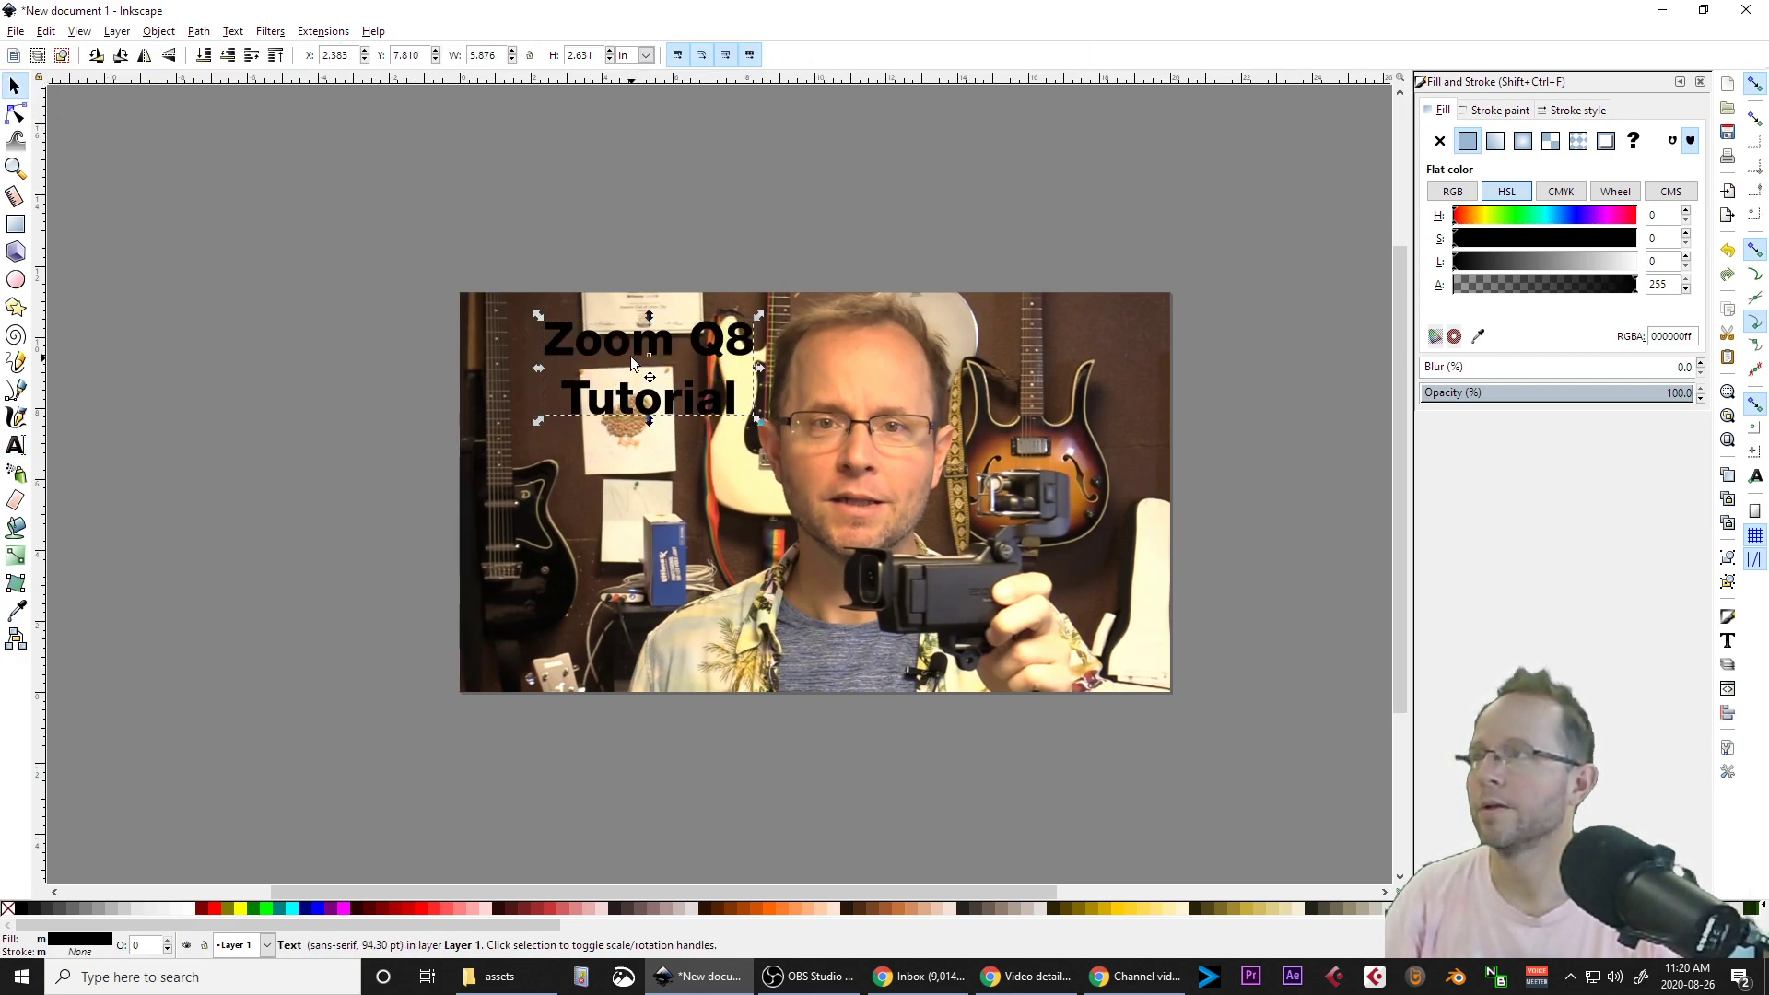
mouse_move(630, 357)
mouse_down()
mouse_move(598, 371)
mouse_move(662, 366)
mouse_up()
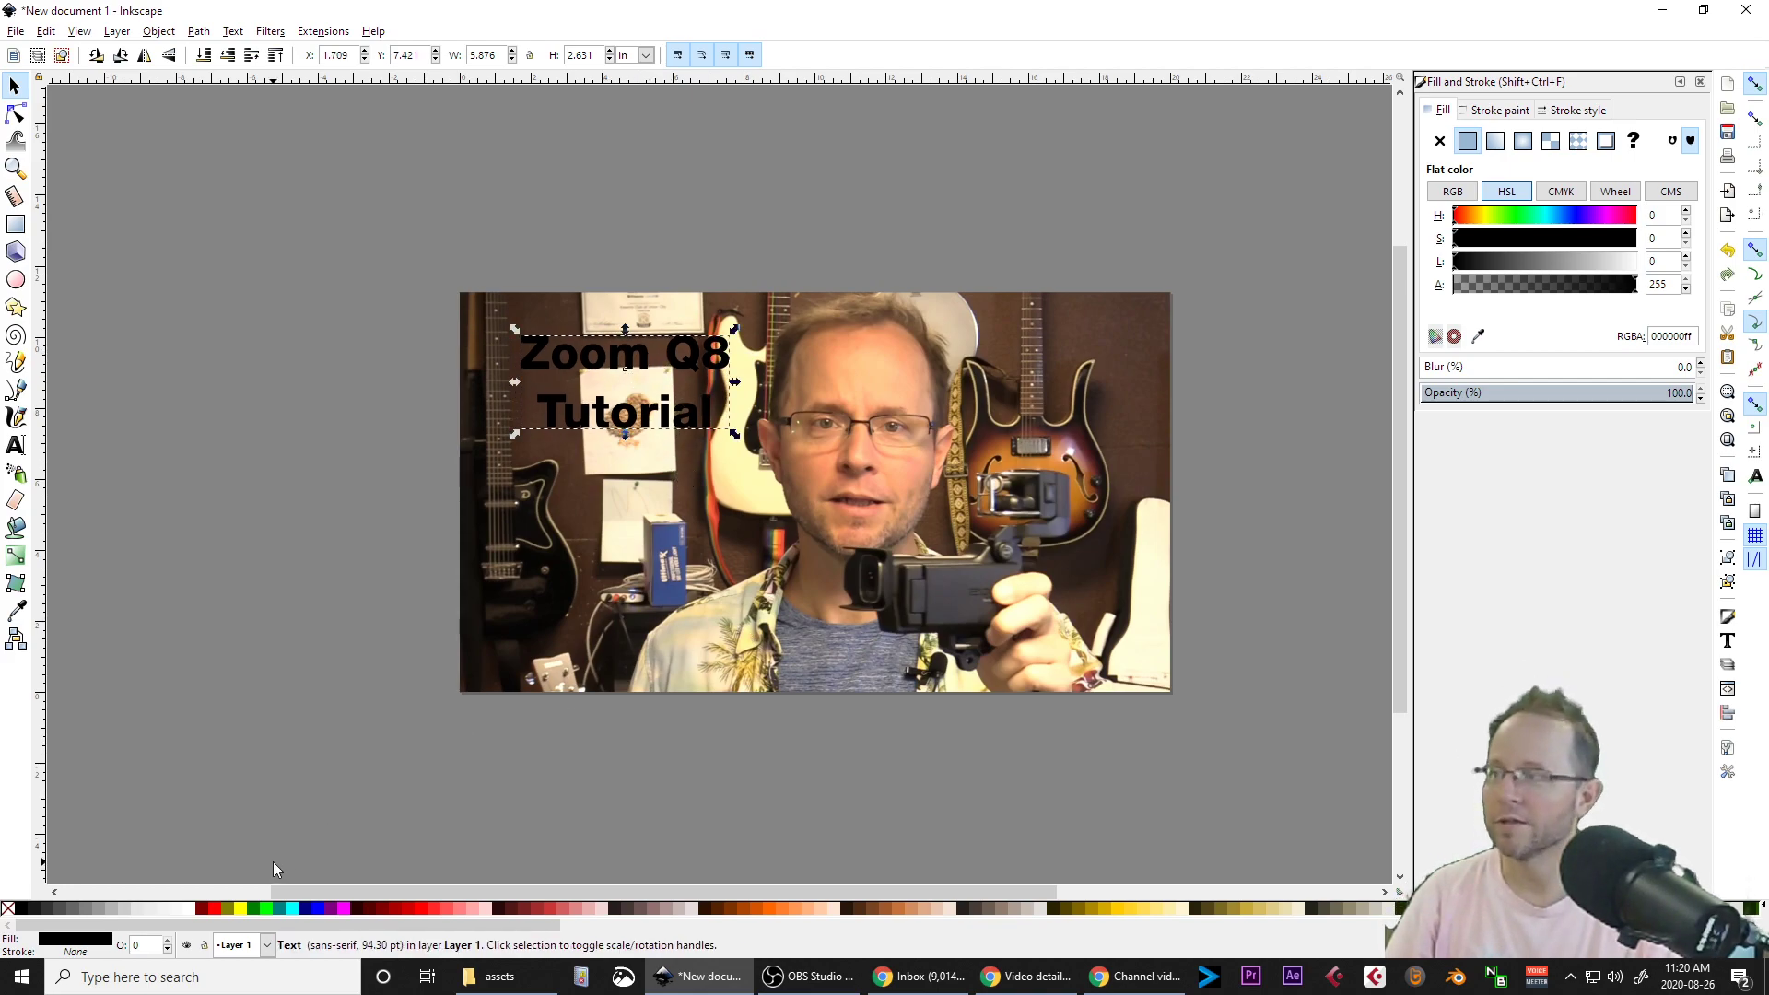
Try several palette fill colors on the title, including red, teal and white.
click(213, 908)
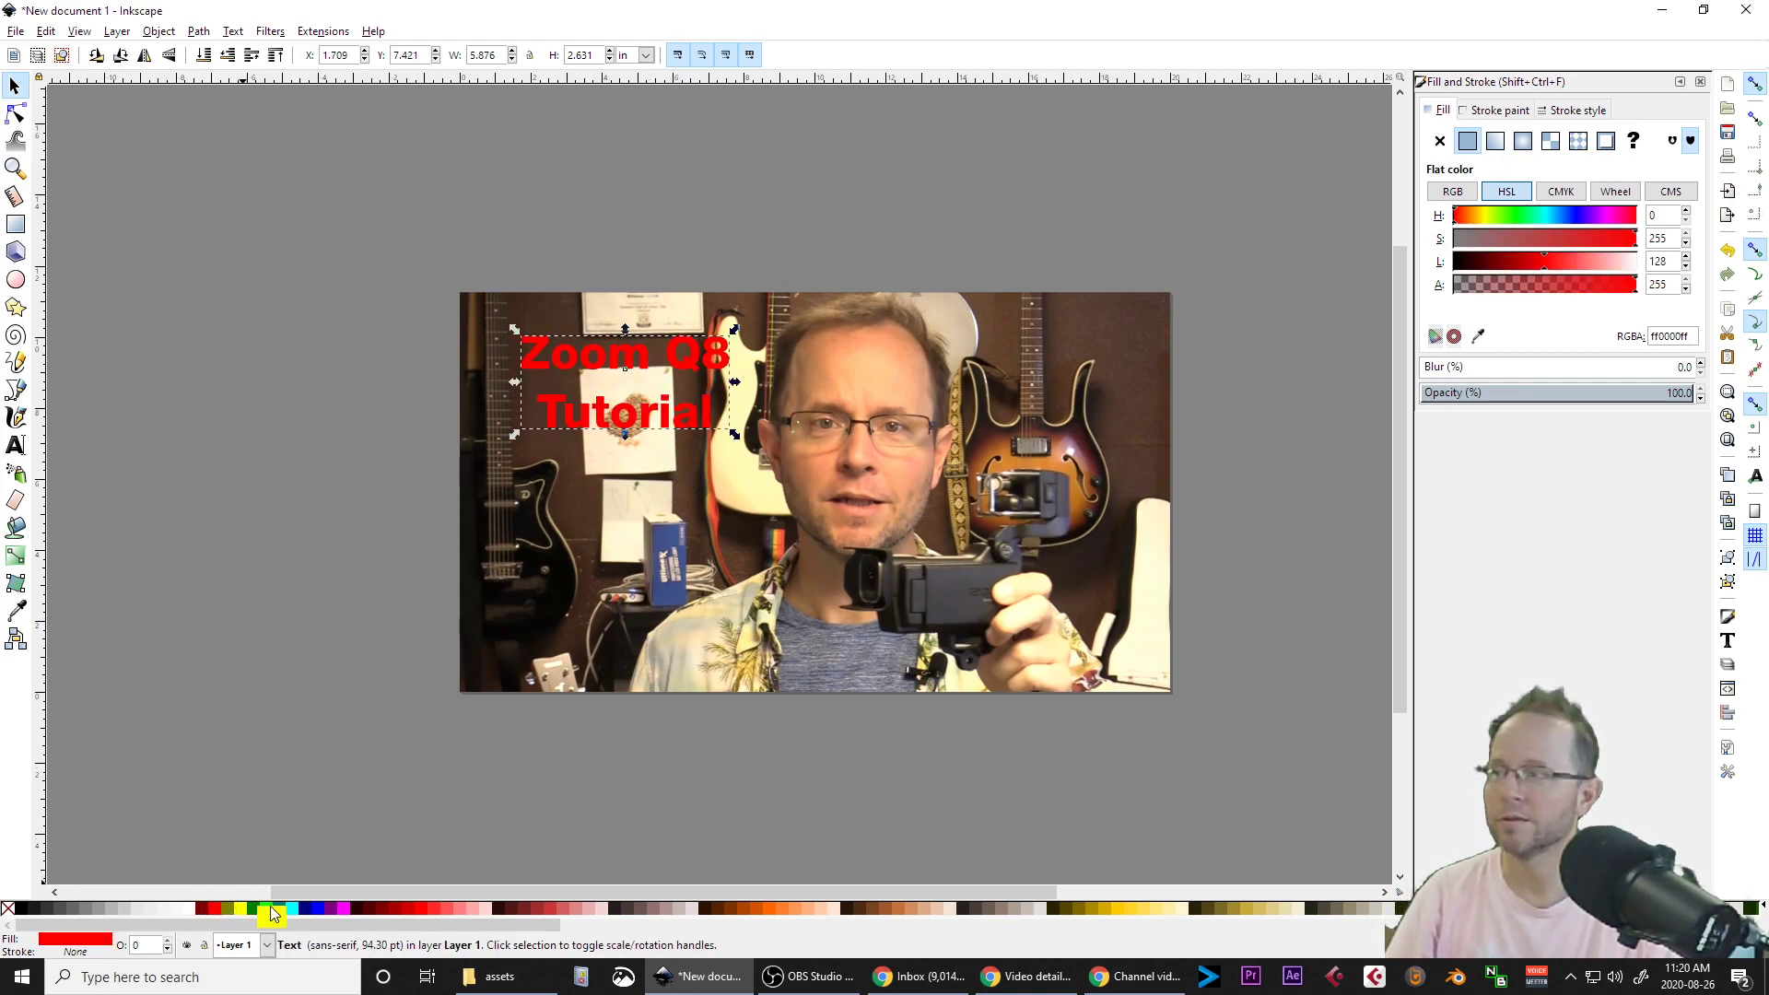
click(314, 910)
click(290, 908)
click(266, 908)
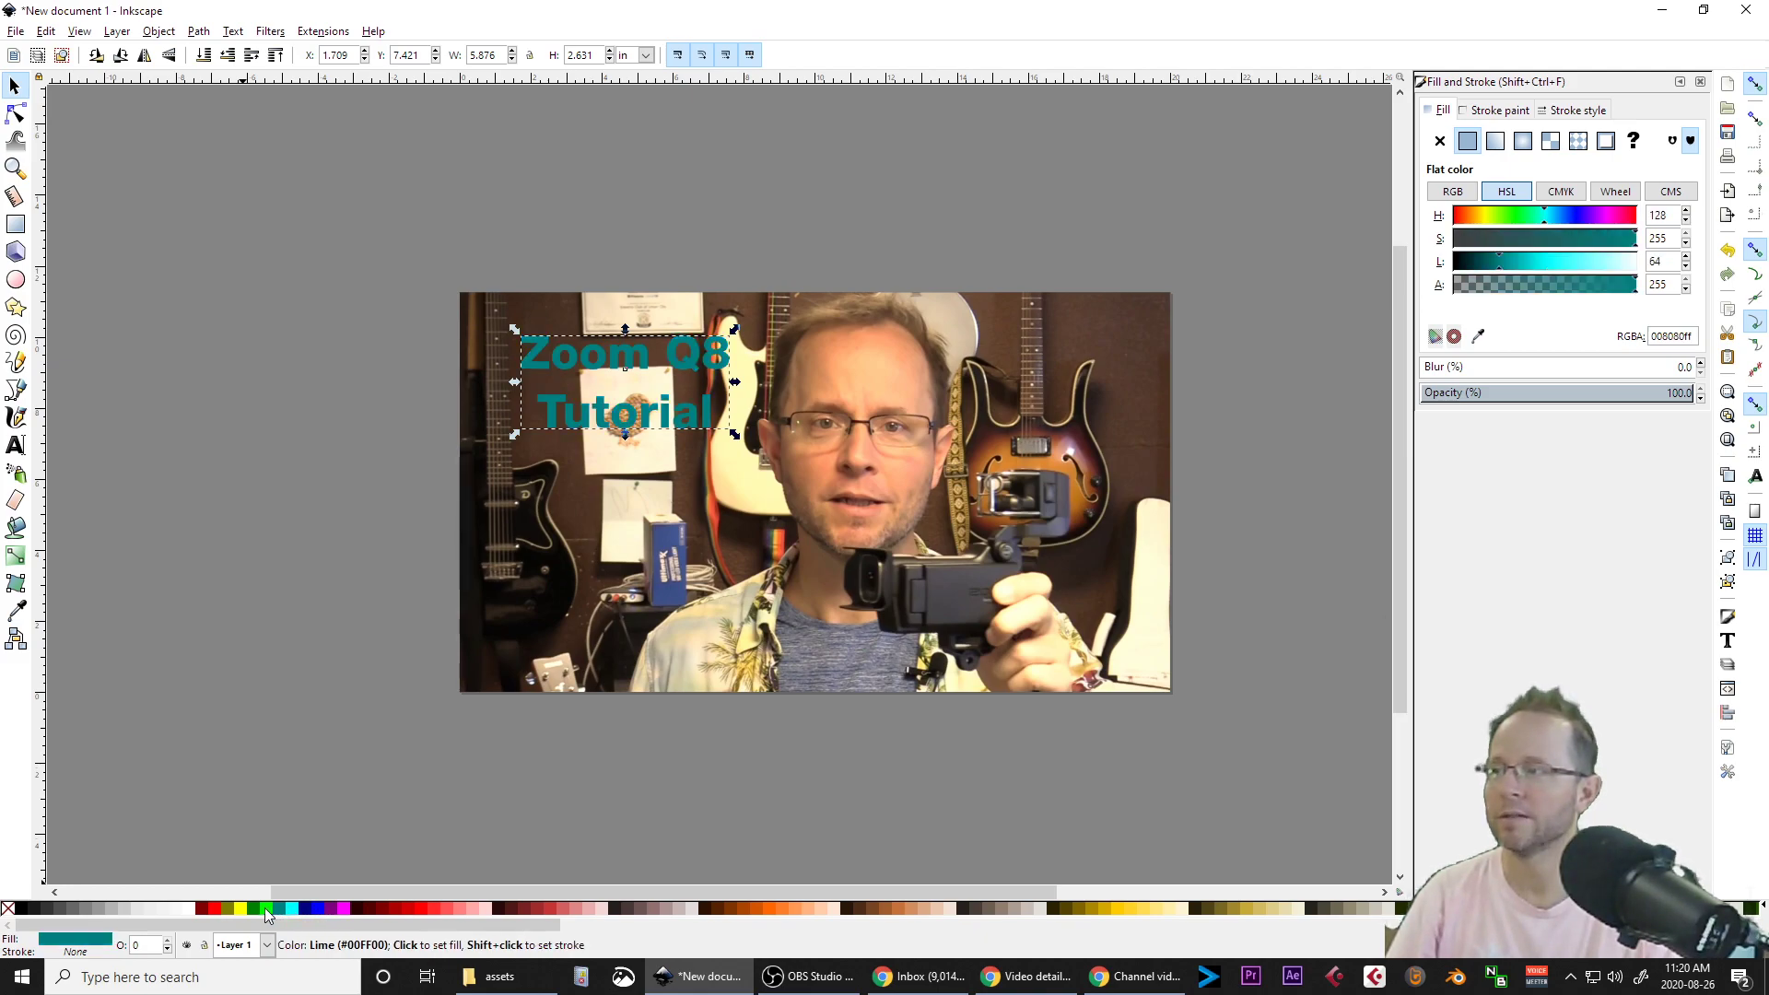
click(236, 908)
click(214, 909)
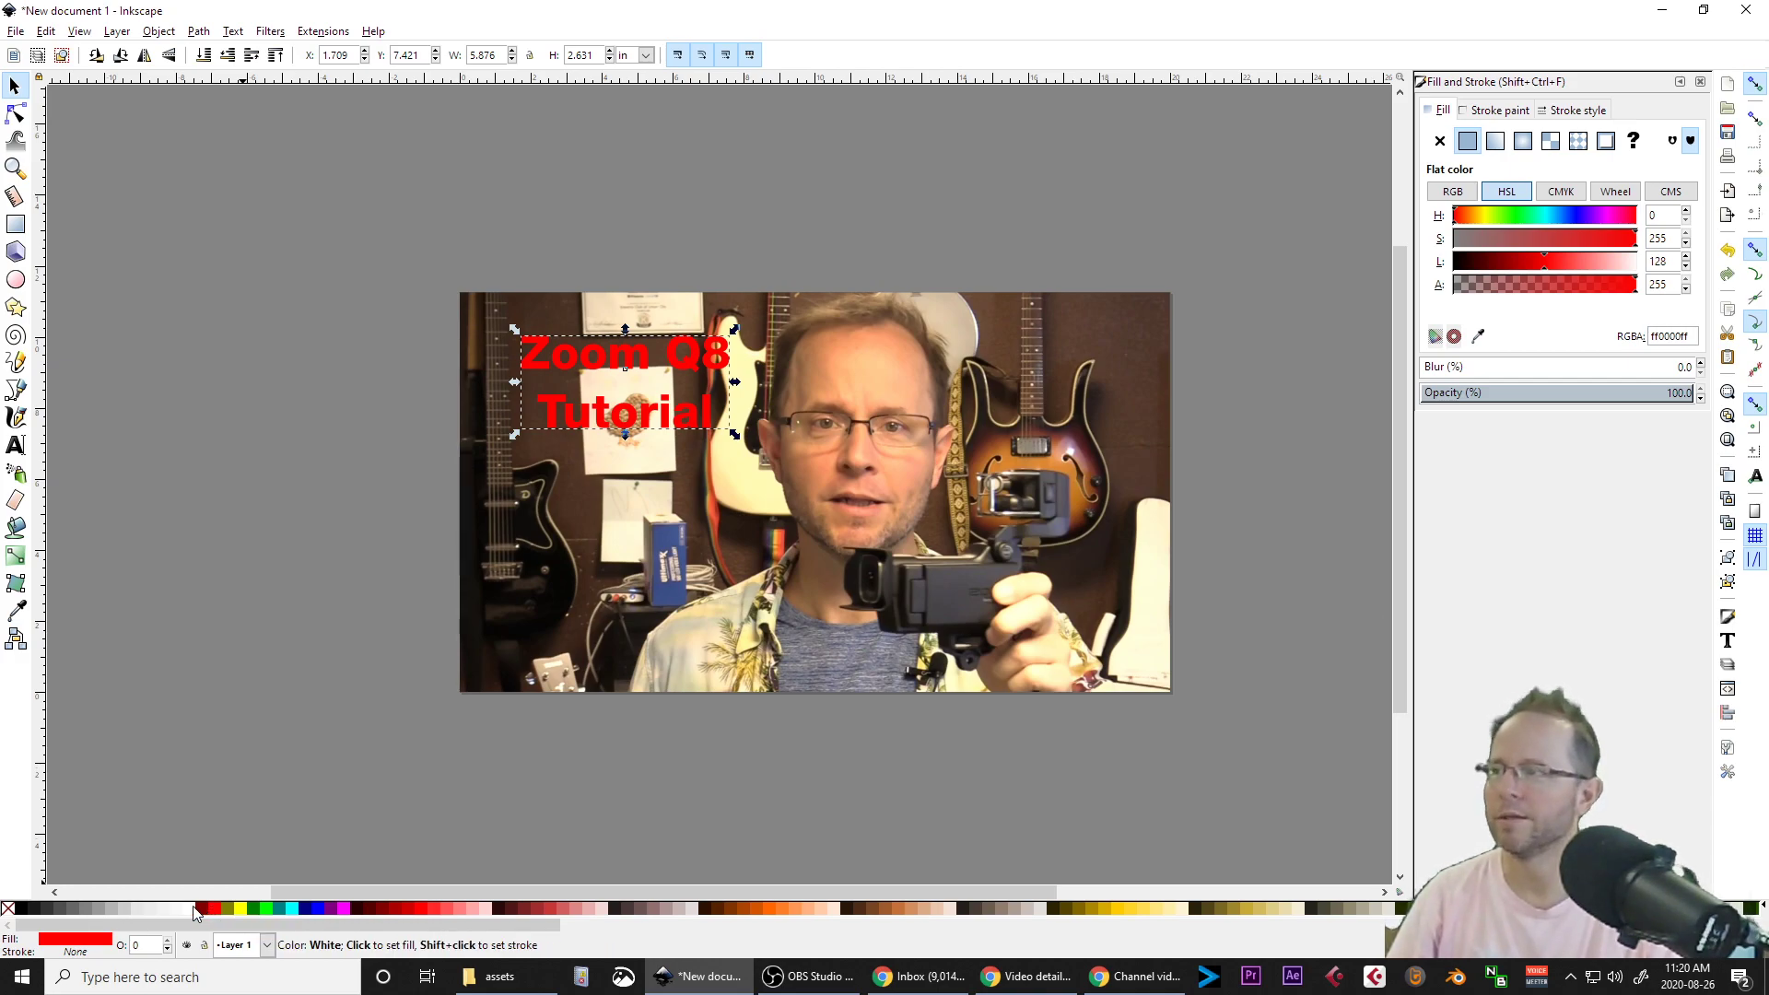
click(192, 909)
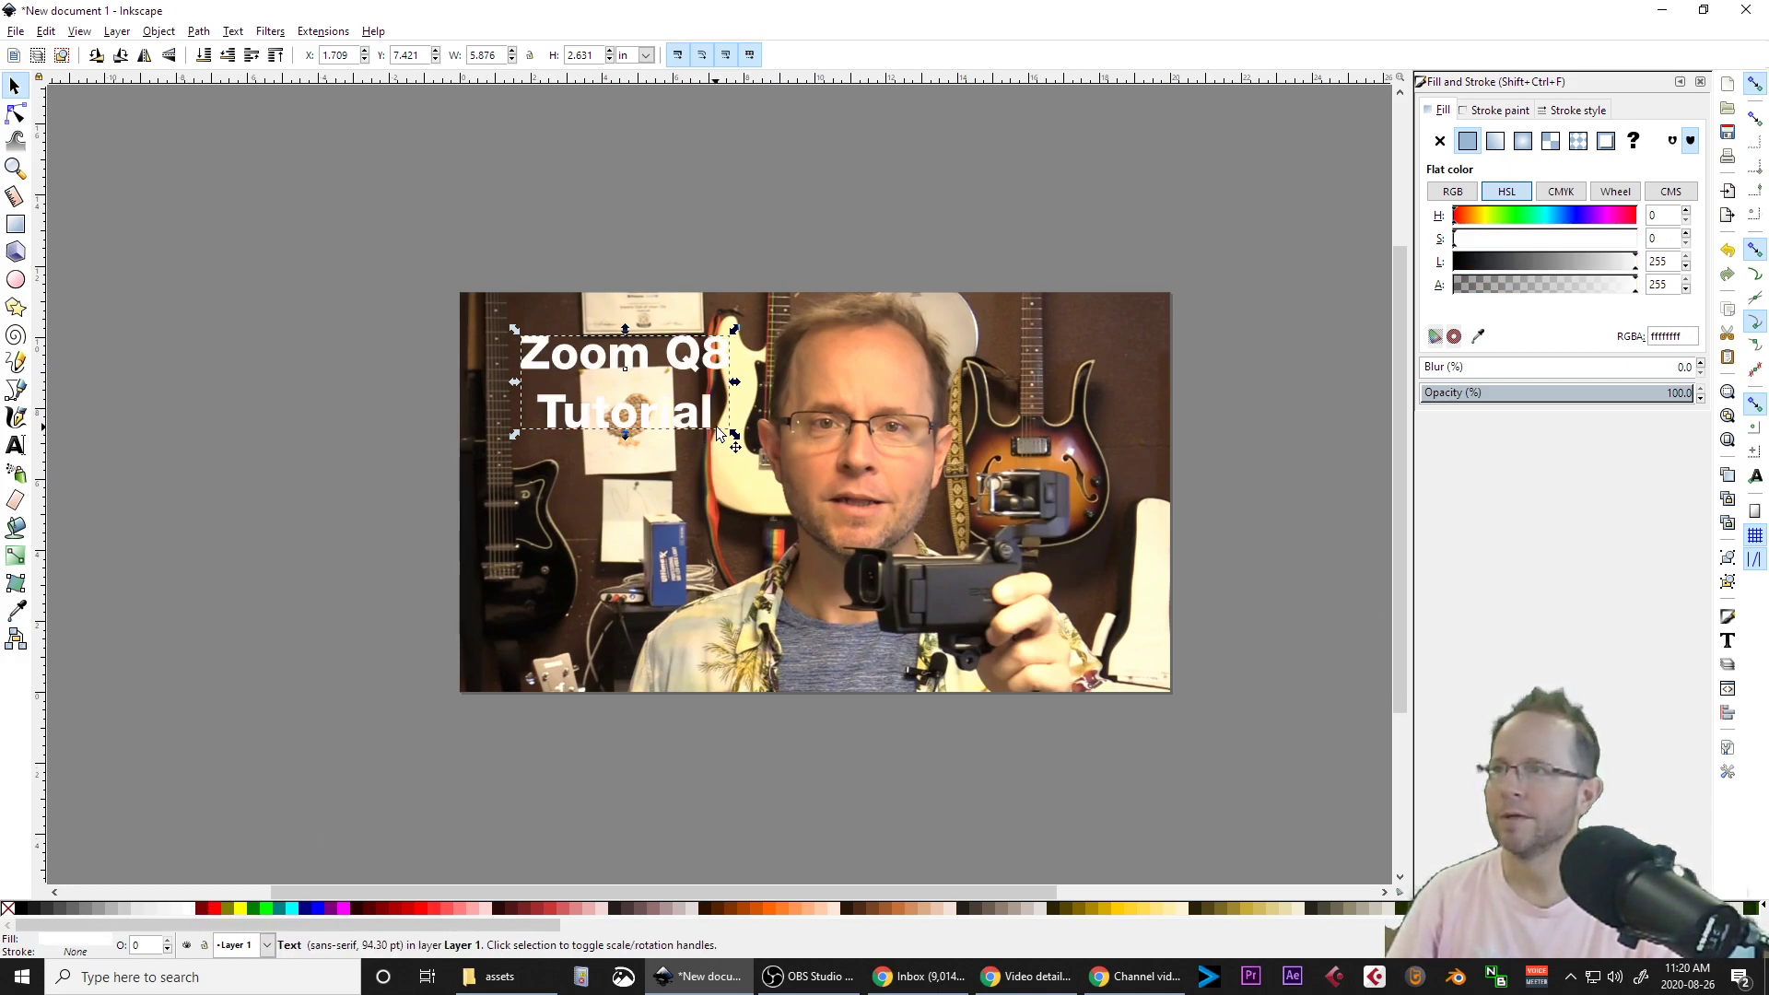
Enlarge the title to about 7.64 x 3.42 in and reposition it at about X 1.03 in, Y 6.84 in.
key(ctrl)
drag(735, 437, 796, 473)
drag(744, 378, 720, 371)
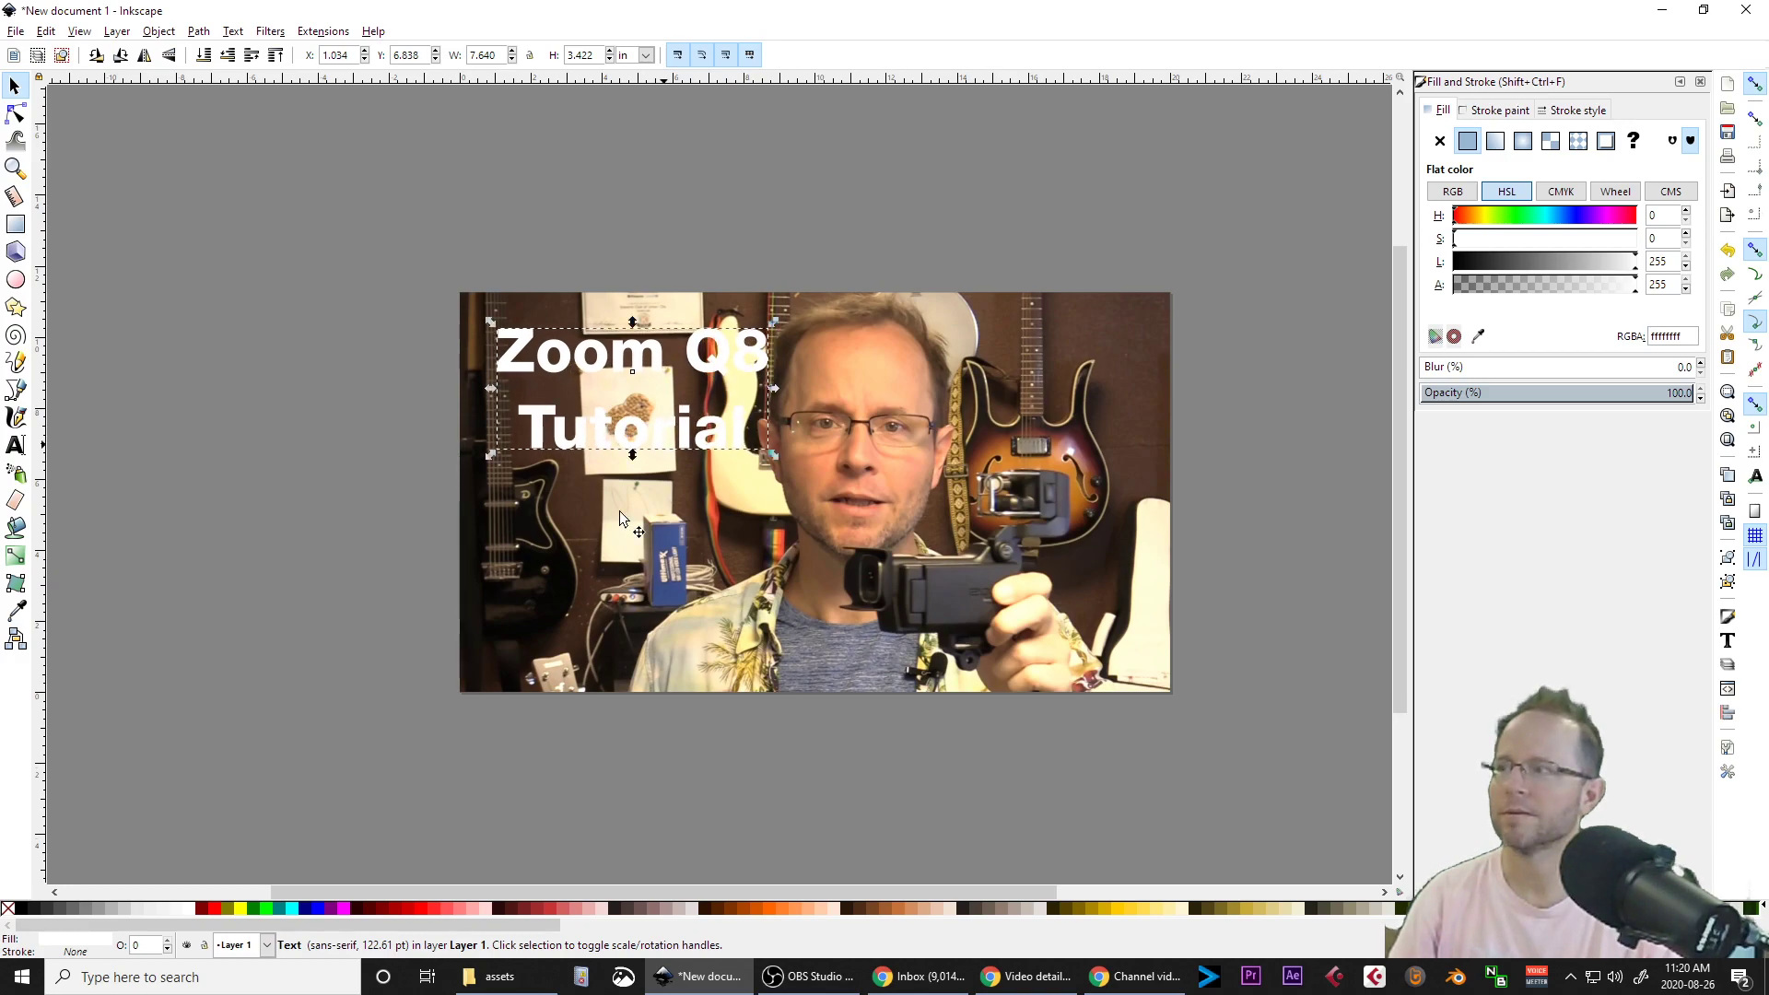
Fill the title with yellow and give it a black stroke from the color palette.
click(239, 909)
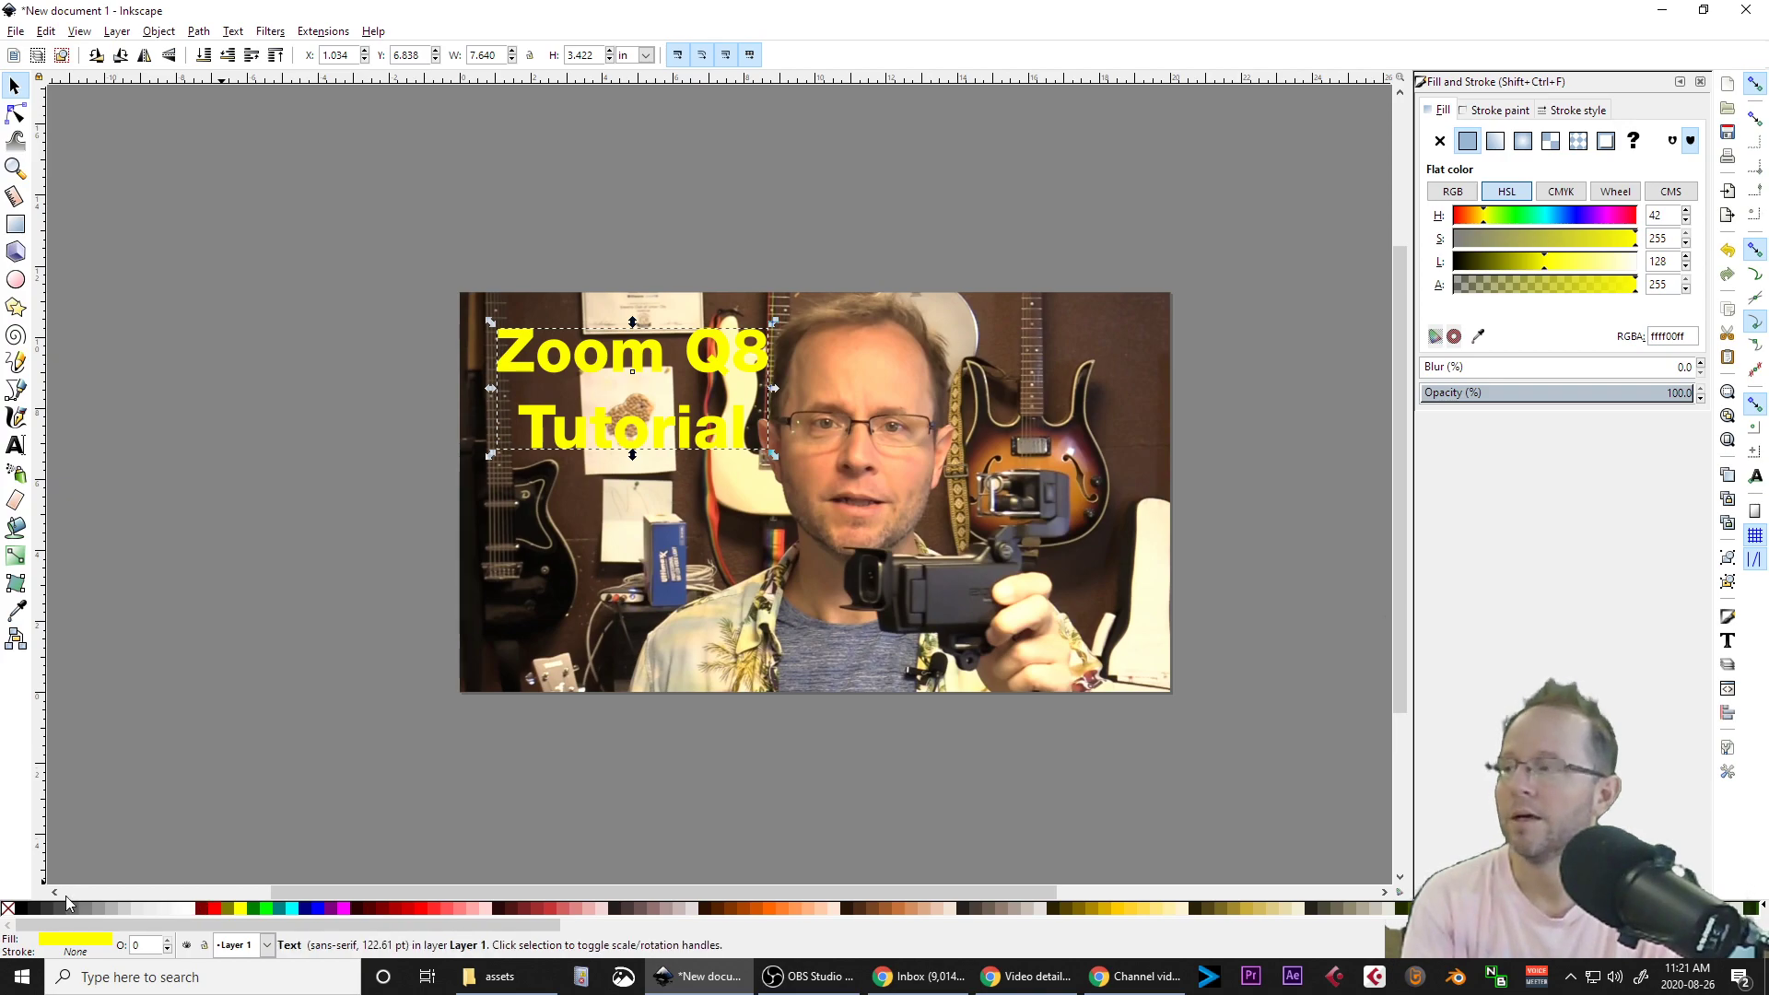
right_click(24, 911)
click(66, 832)
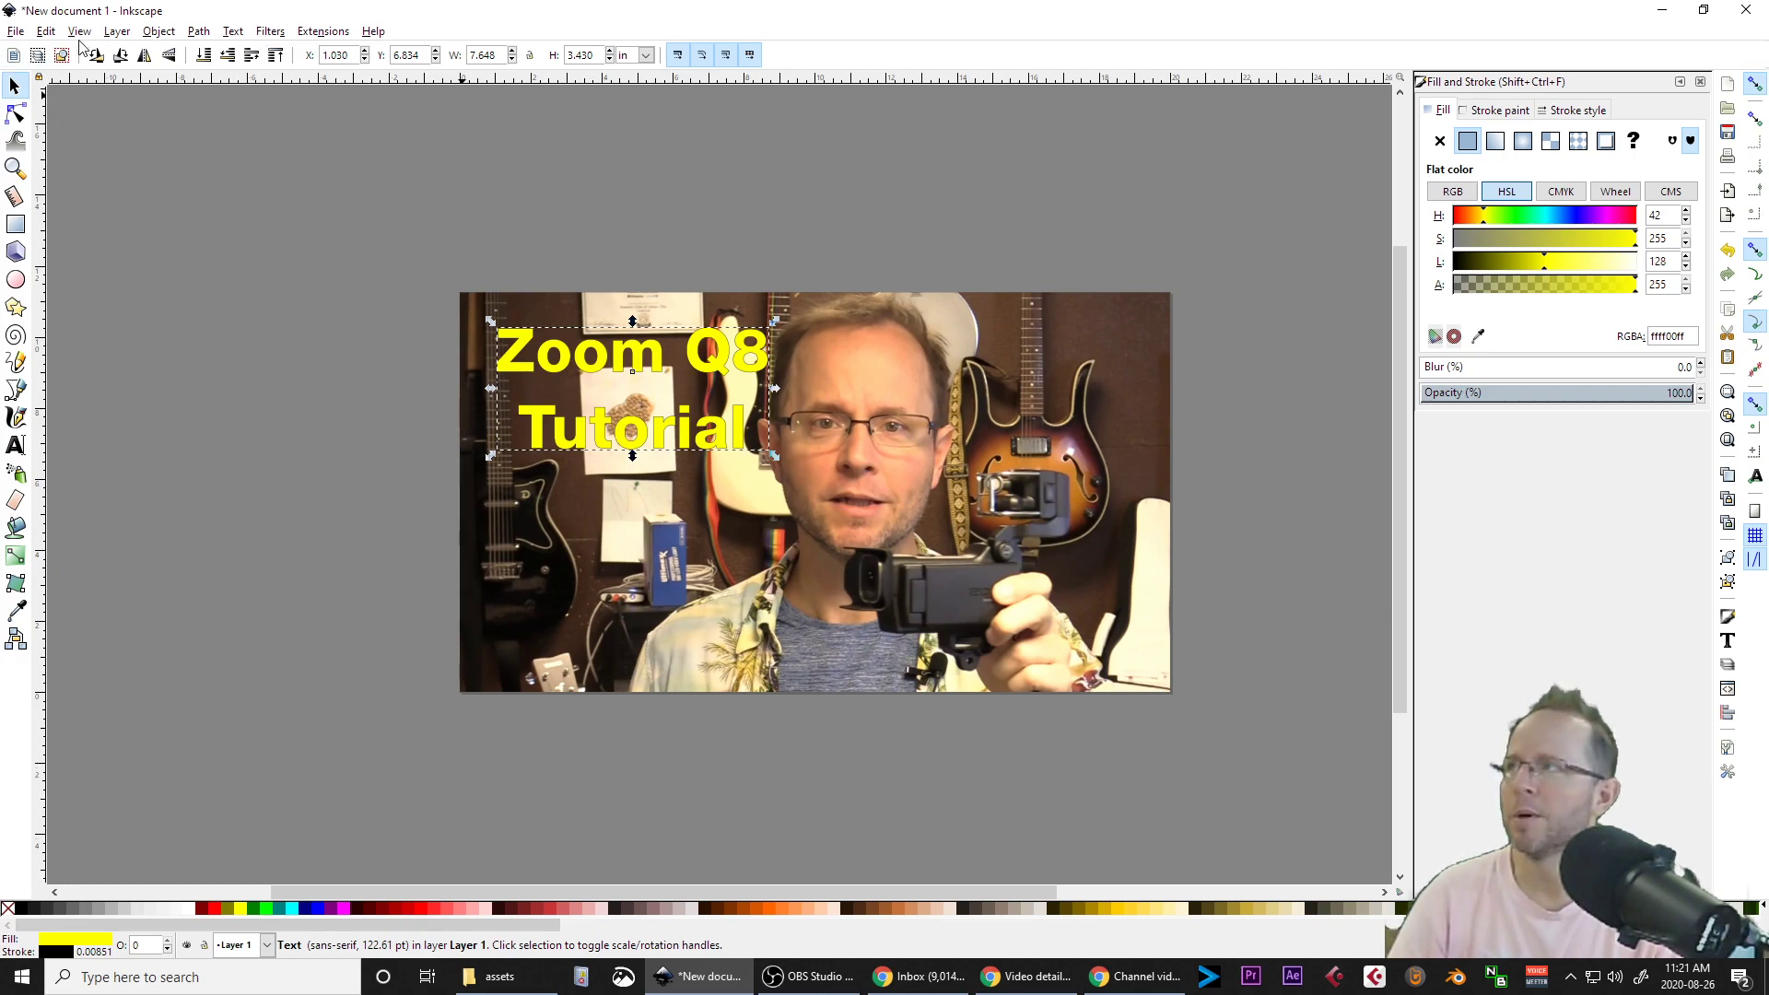
click(51, 33)
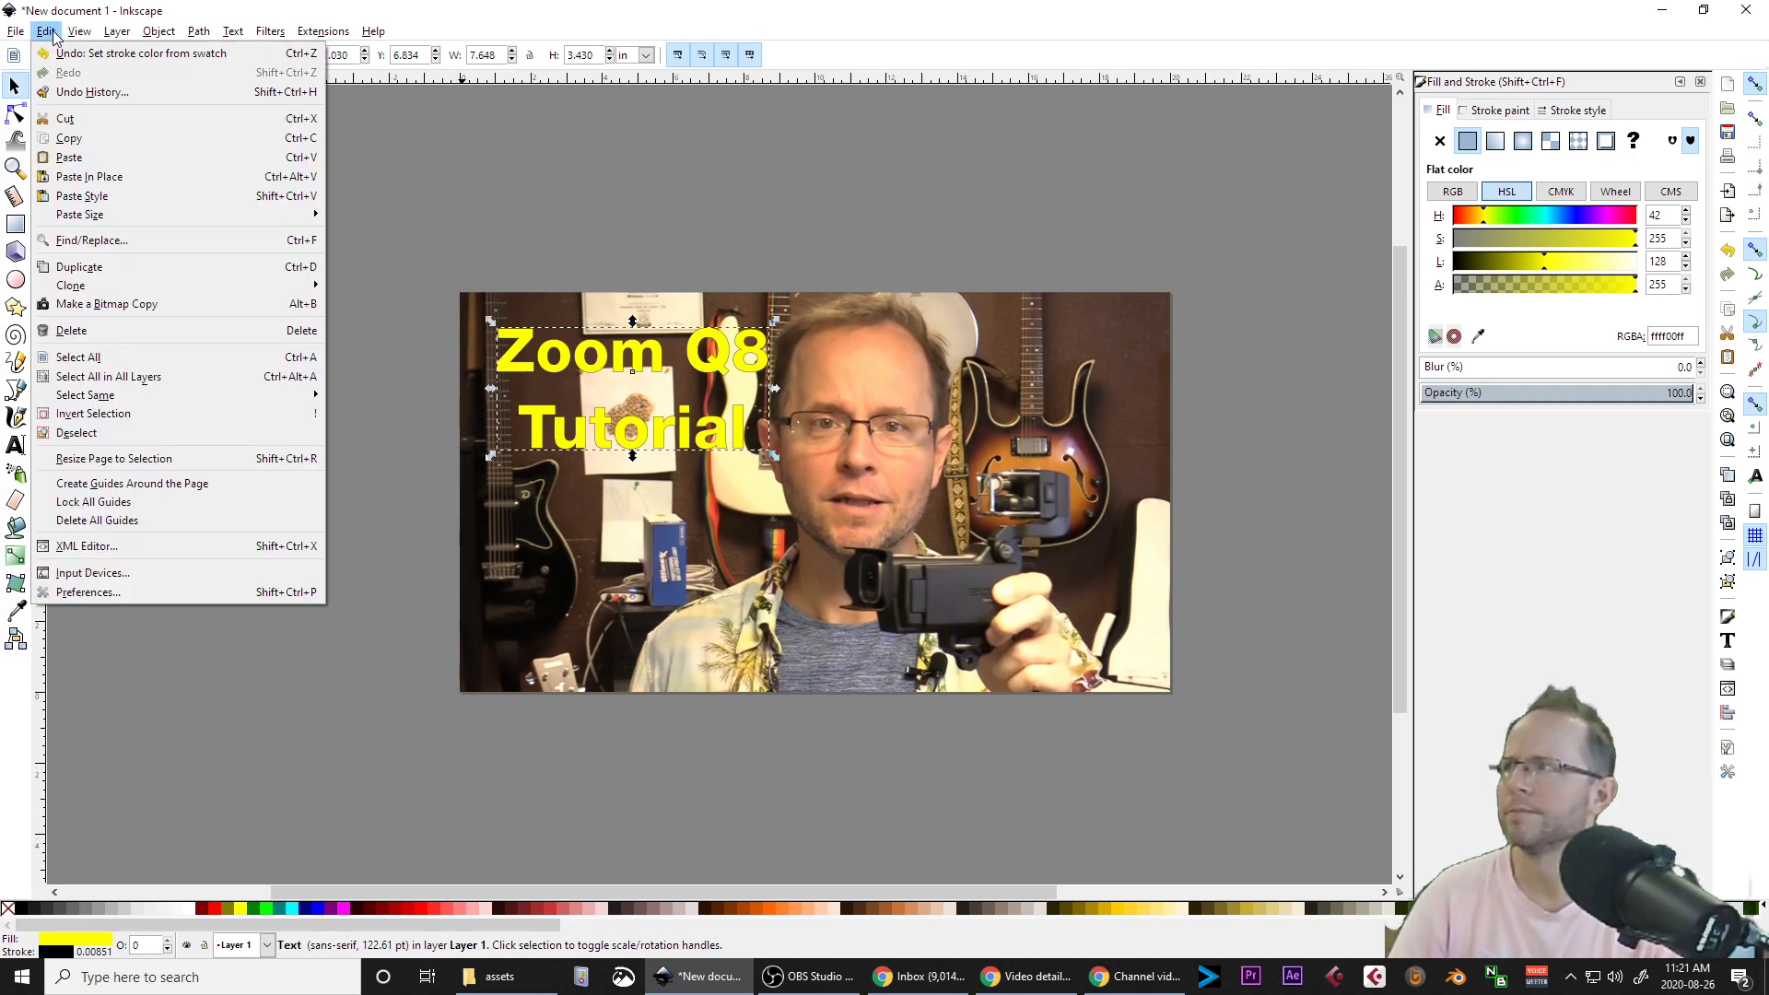
mouse_move(72, 34)
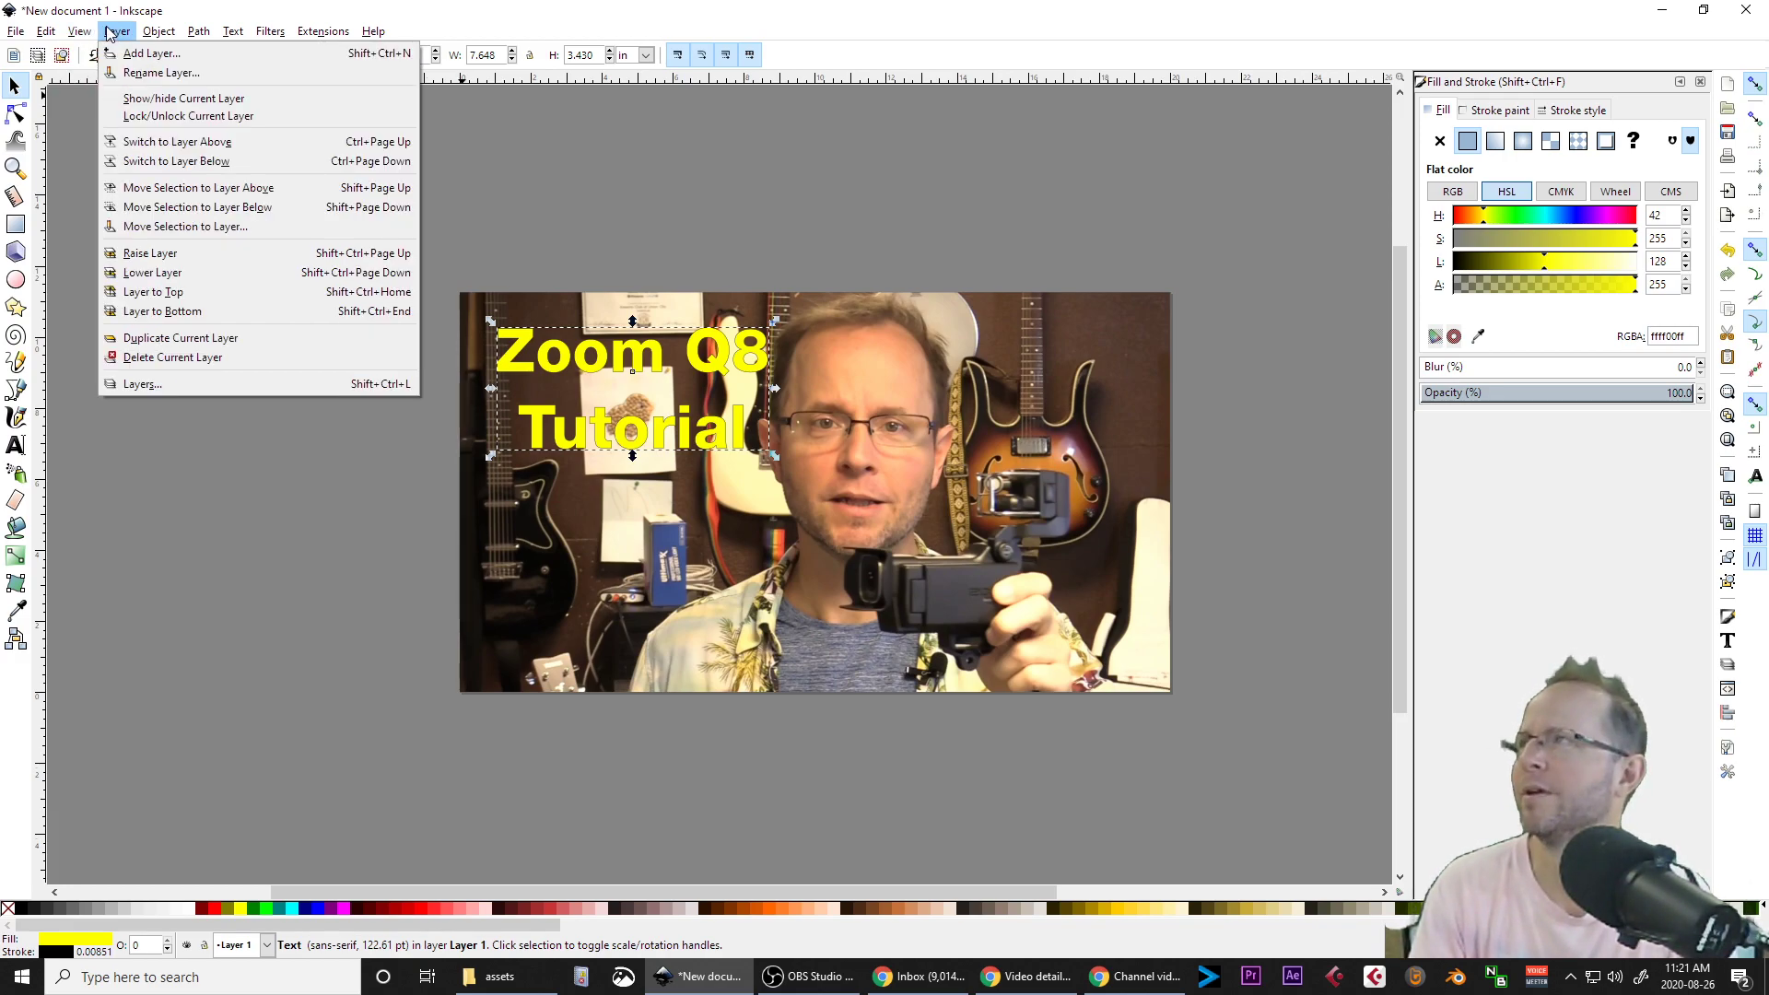
mouse_move(173, 34)
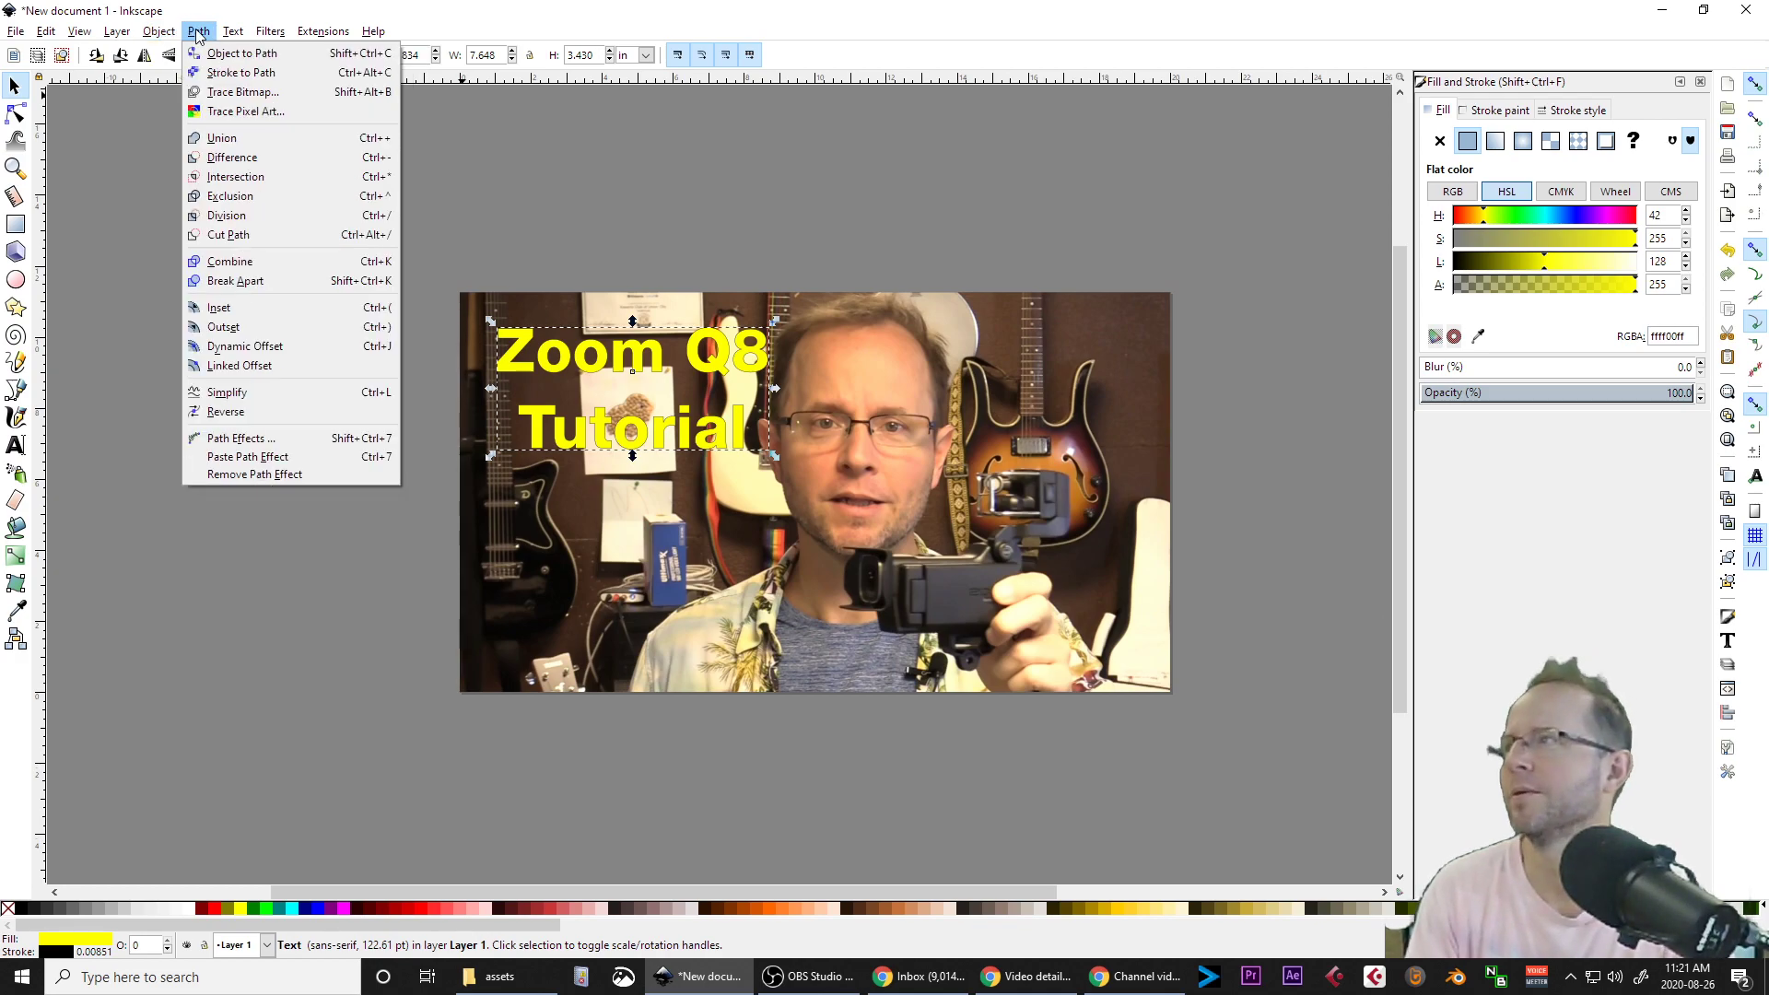
click(198, 35)
click(199, 36)
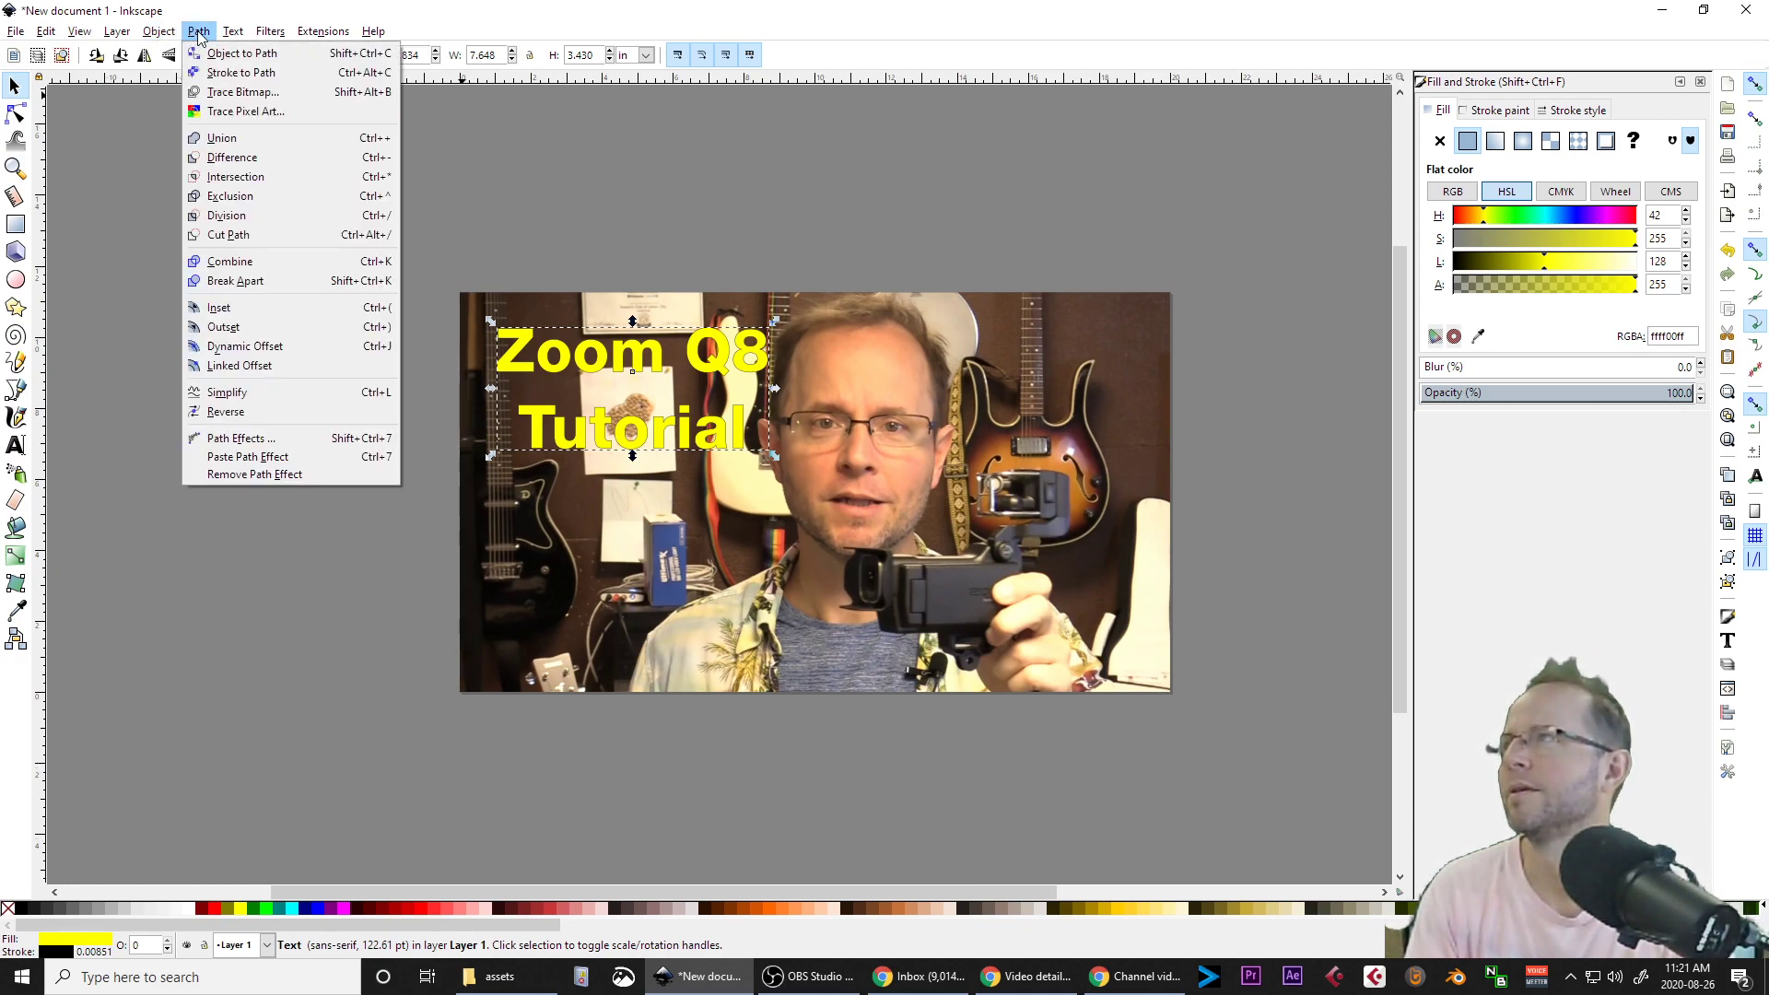
click(694, 164)
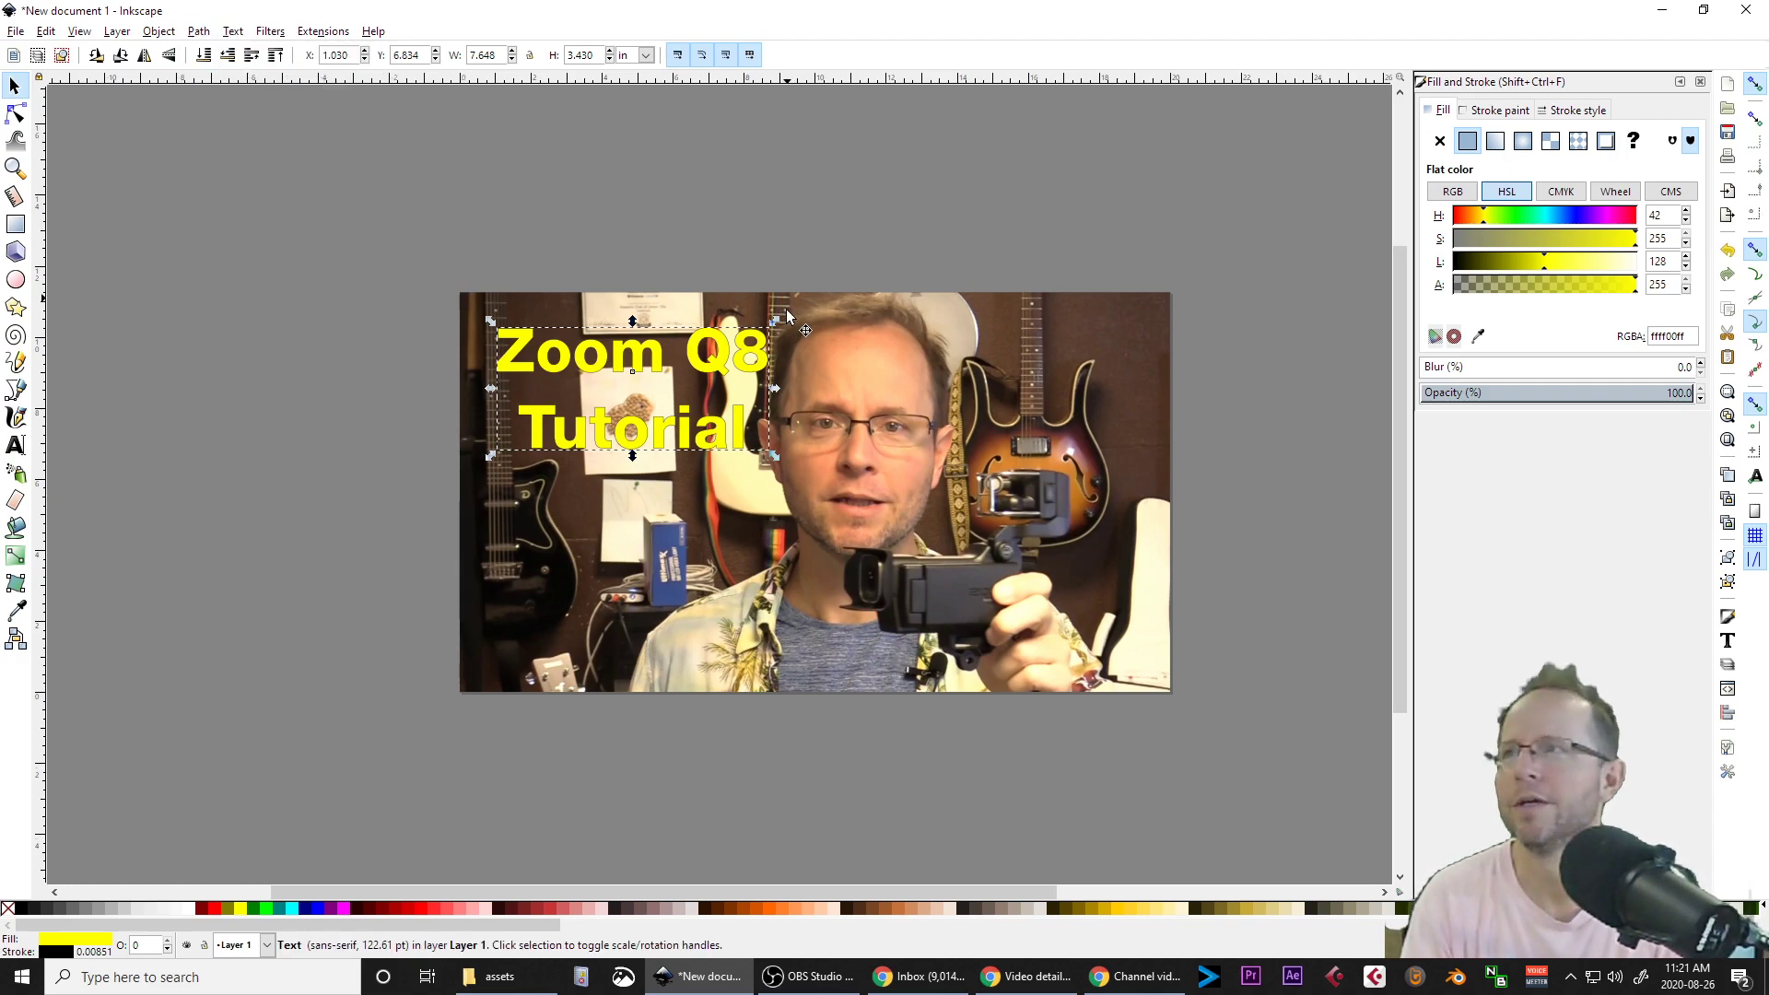
Thicken the title's black stroke to 0.209 in.
click(1585, 111)
click(1565, 133)
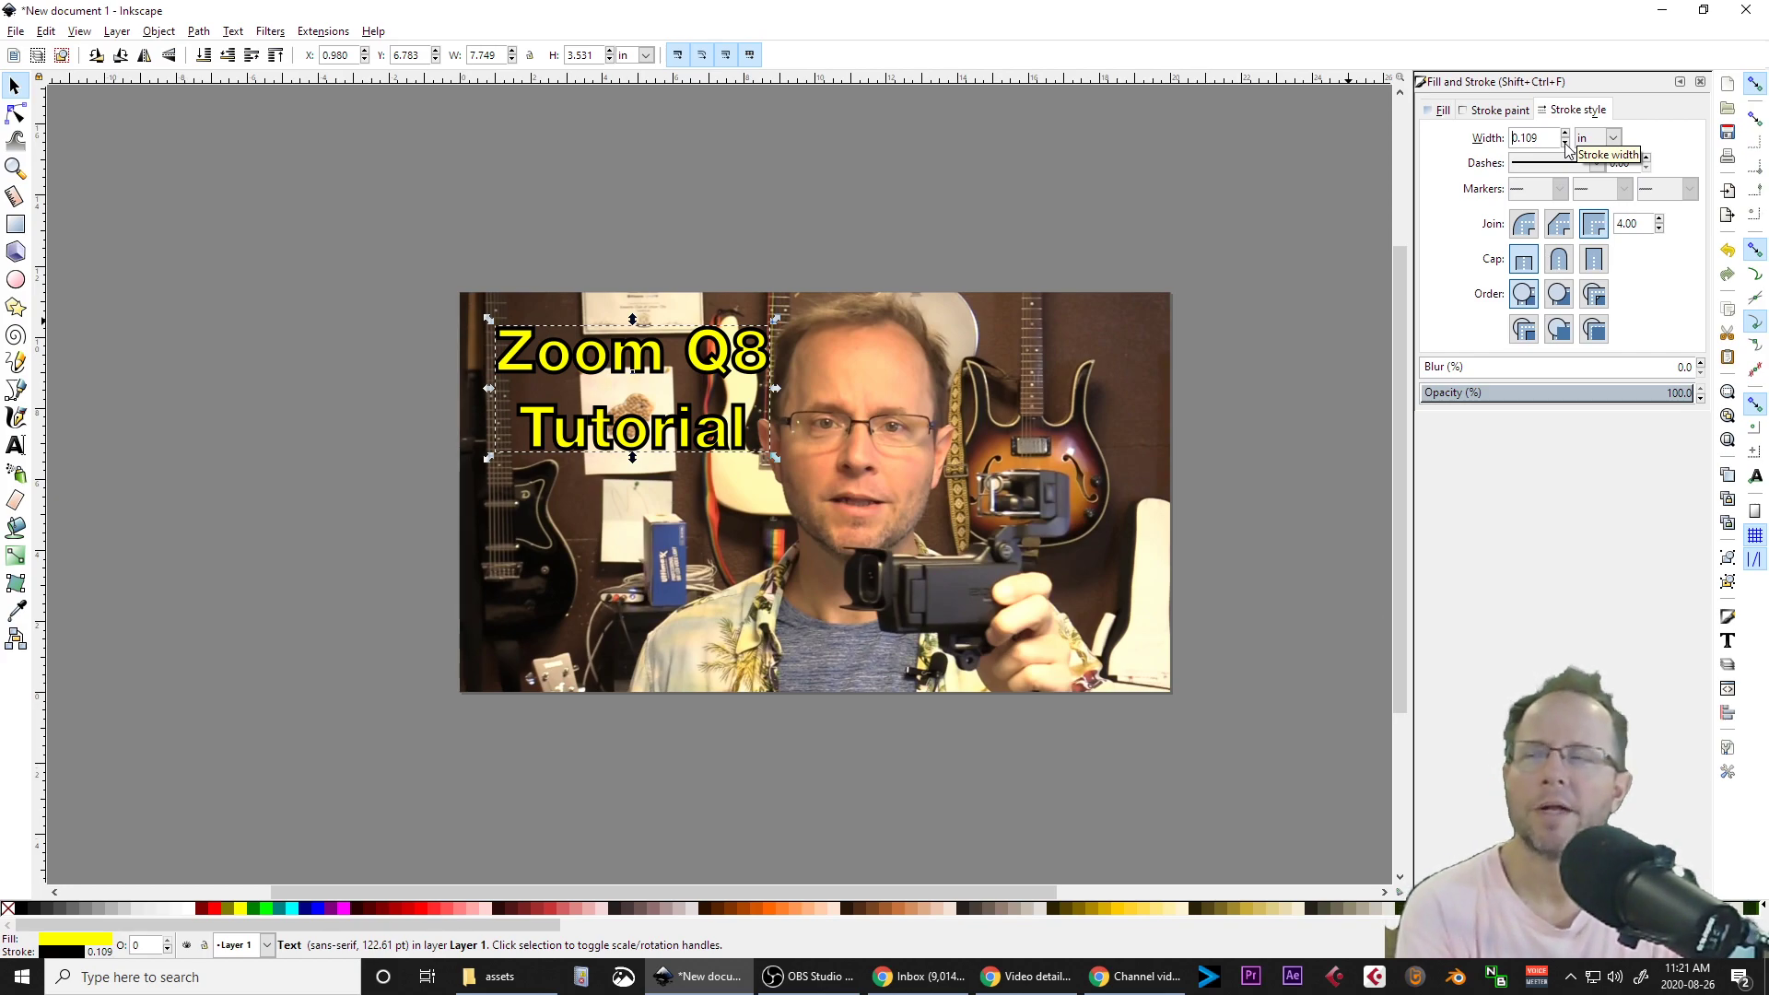
click(1565, 134)
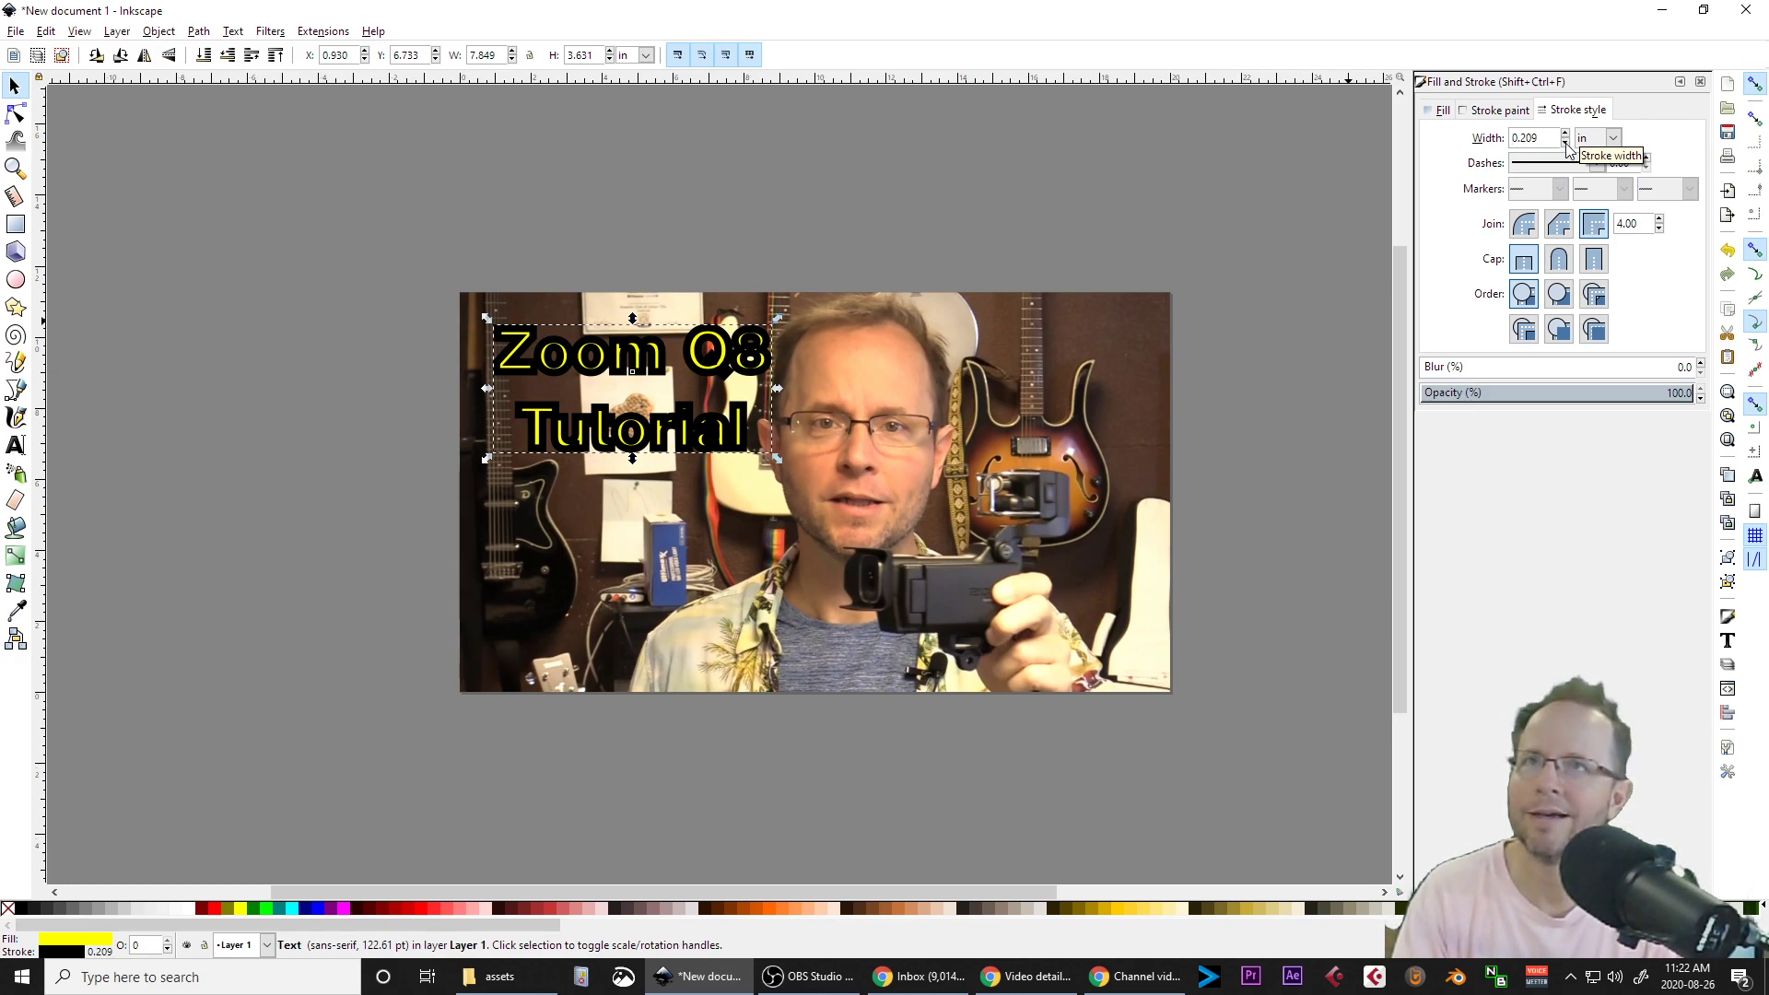
click(1565, 143)
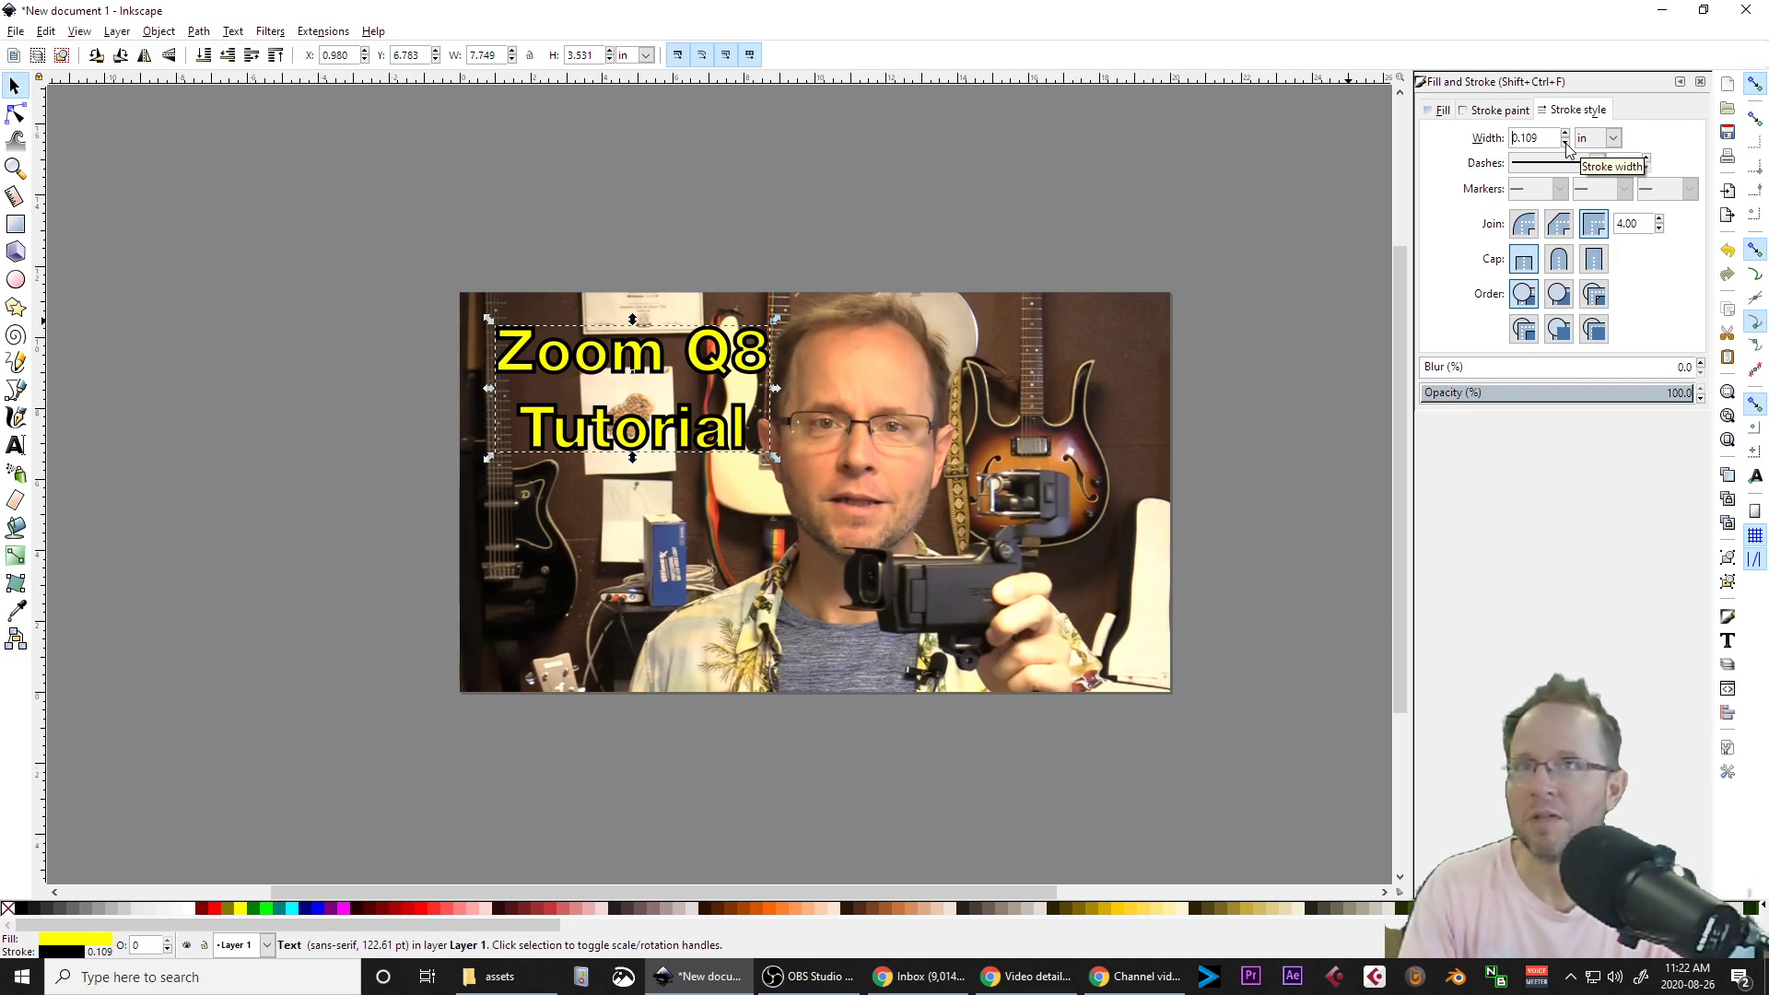
click(1566, 134)
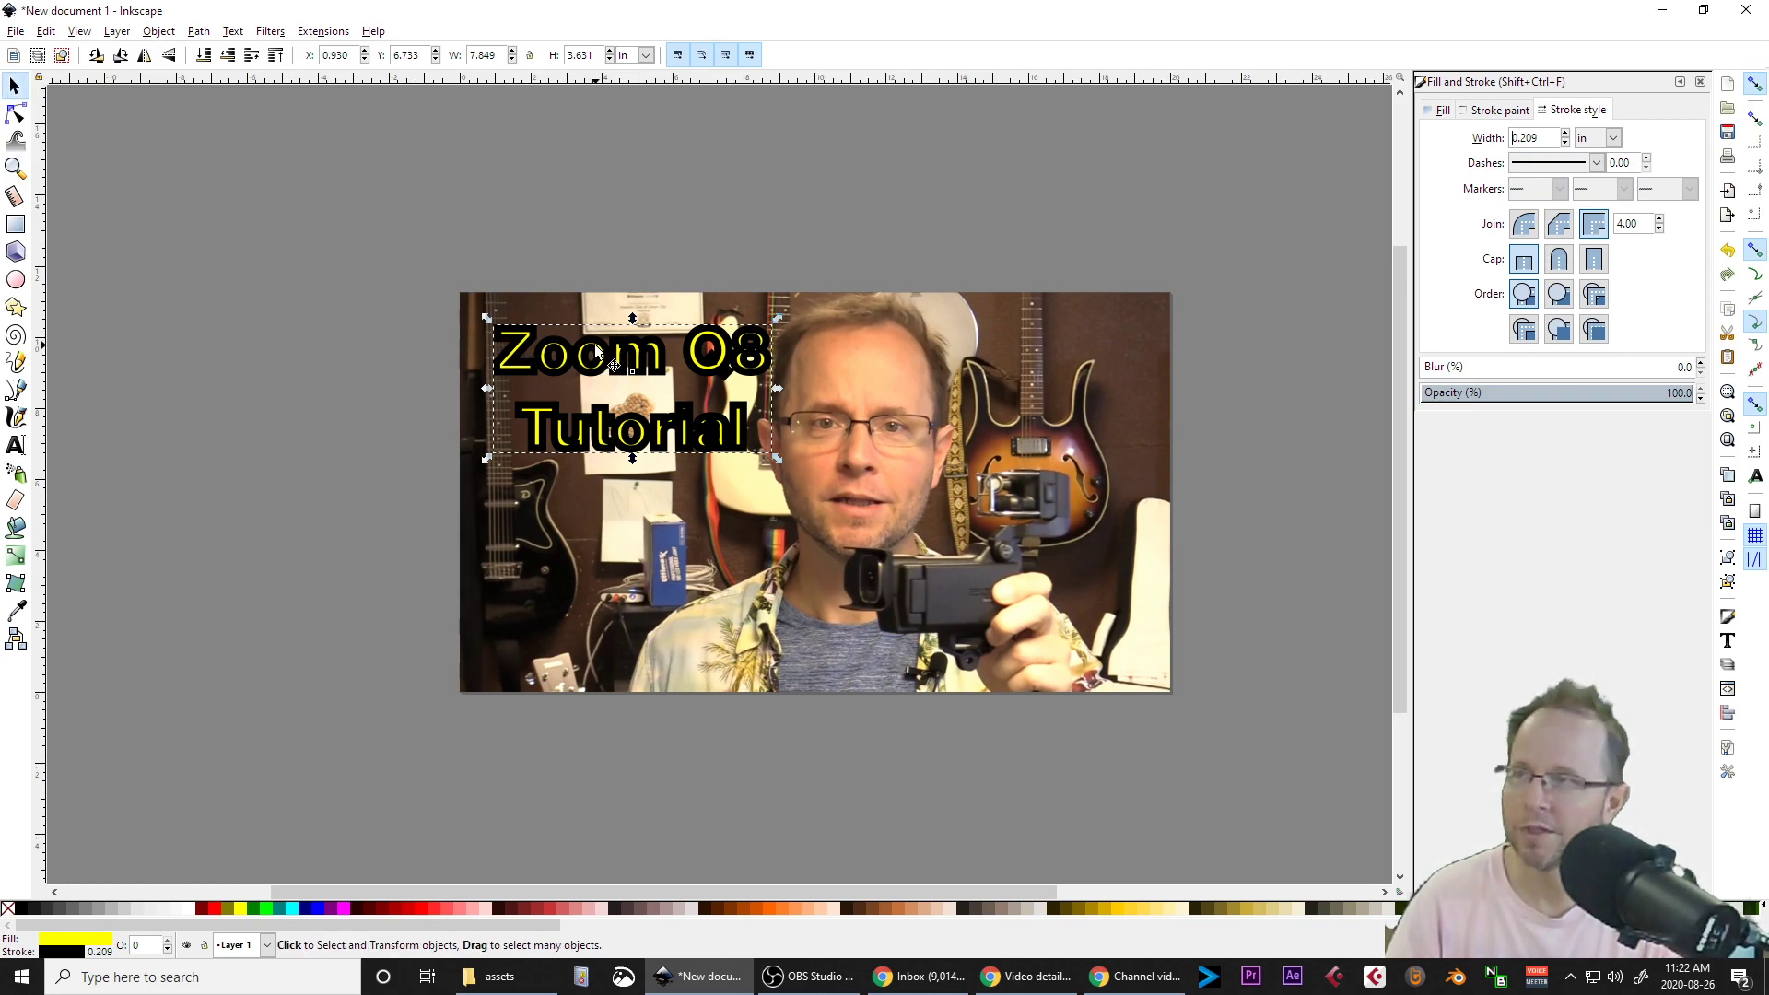
Duplicate the title in place and reduce the upper copy's stroke width to 0 so the original serves as its outline.
key(ctrl+d)
drag(597, 350, 738, 181)
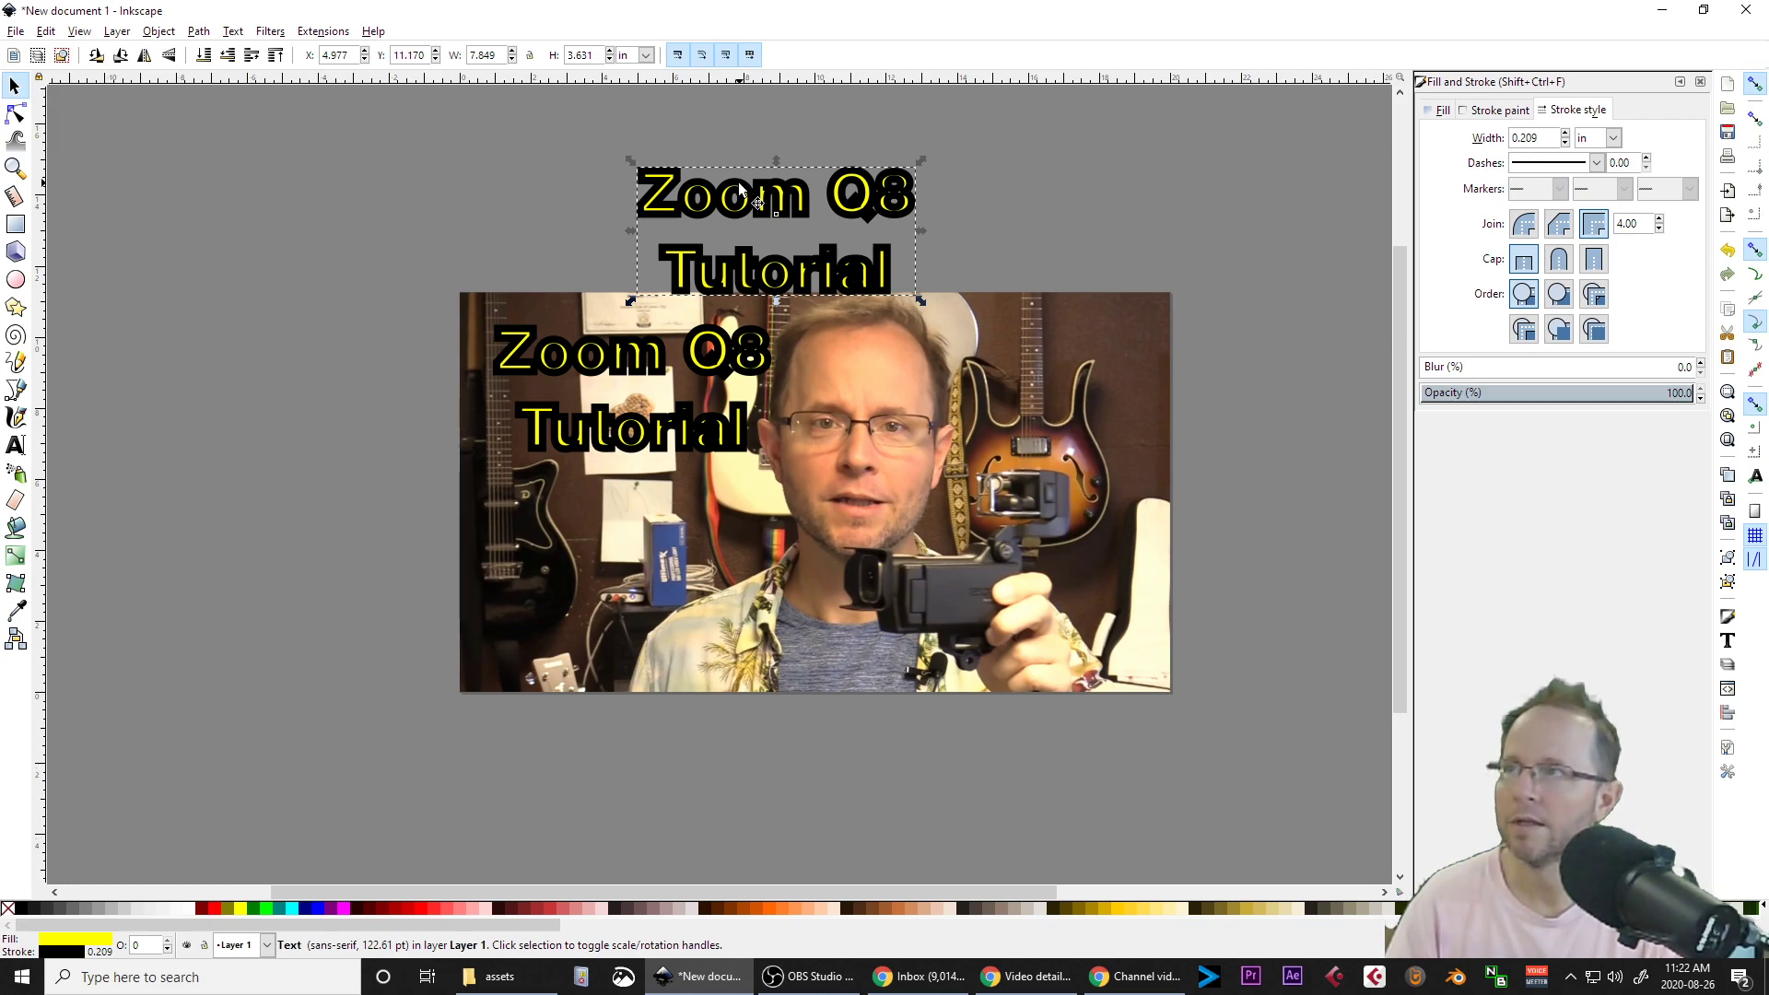
key(ctrl+z)
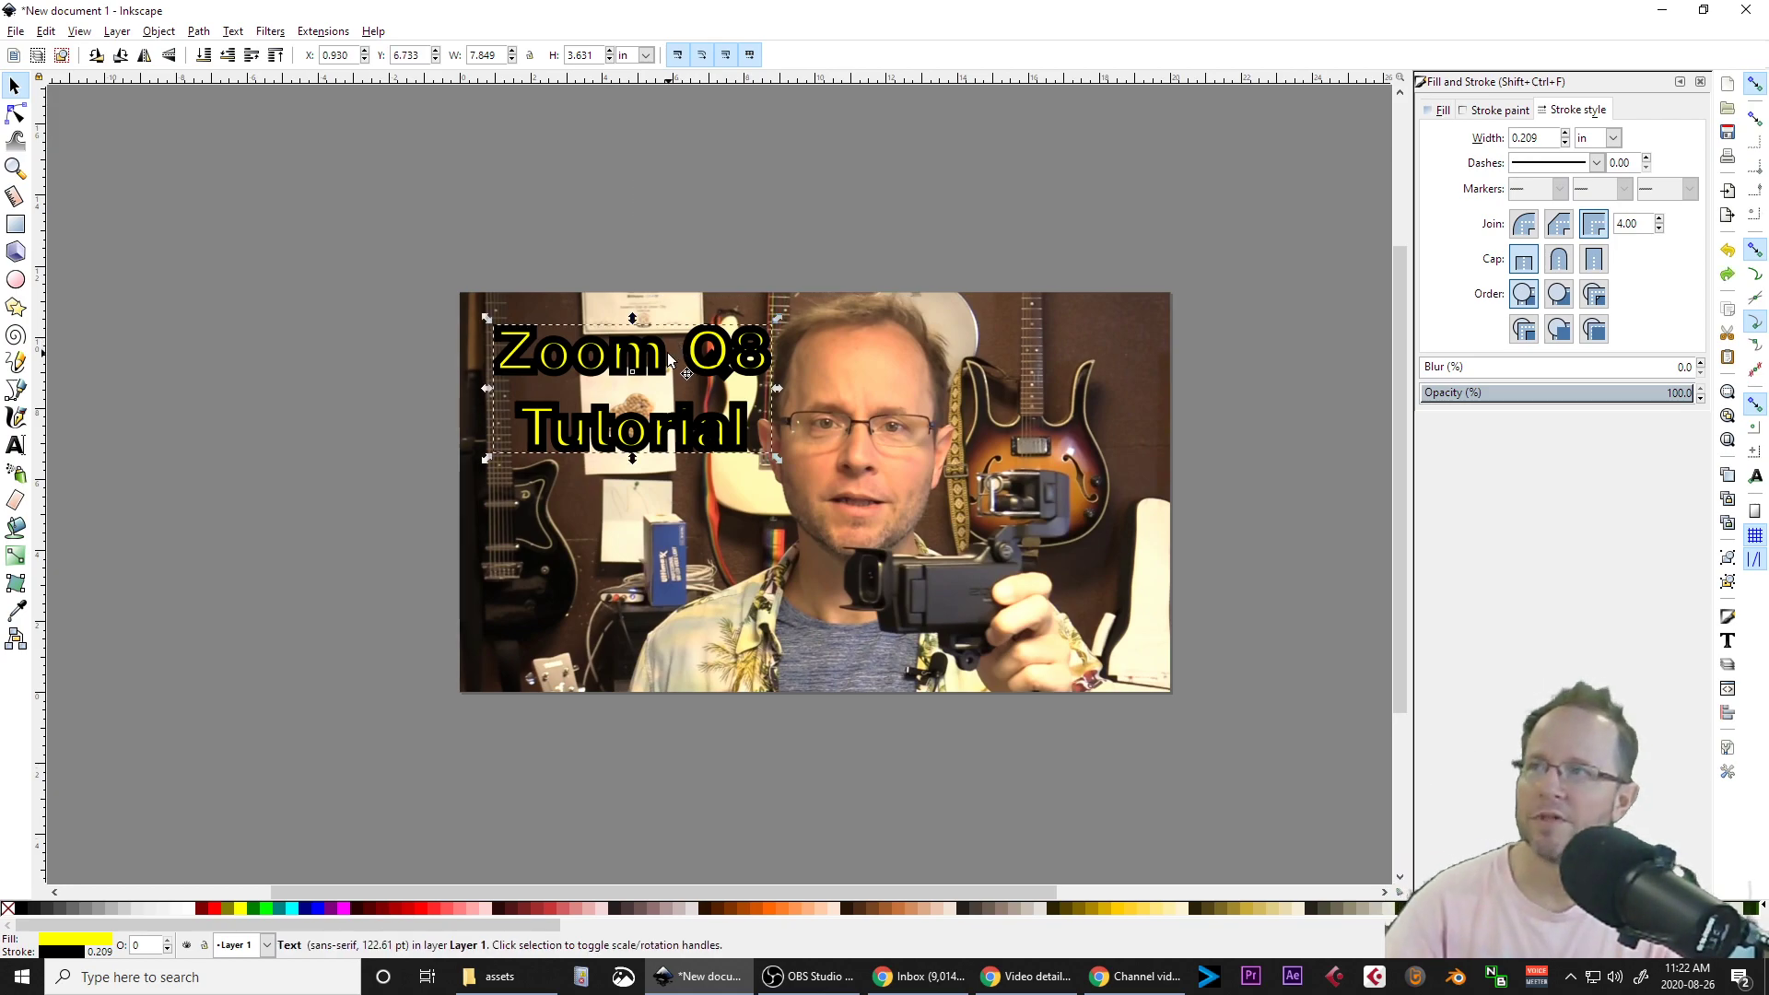
click(1566, 143)
click(1566, 143)
click(1566, 142)
click(823, 263)
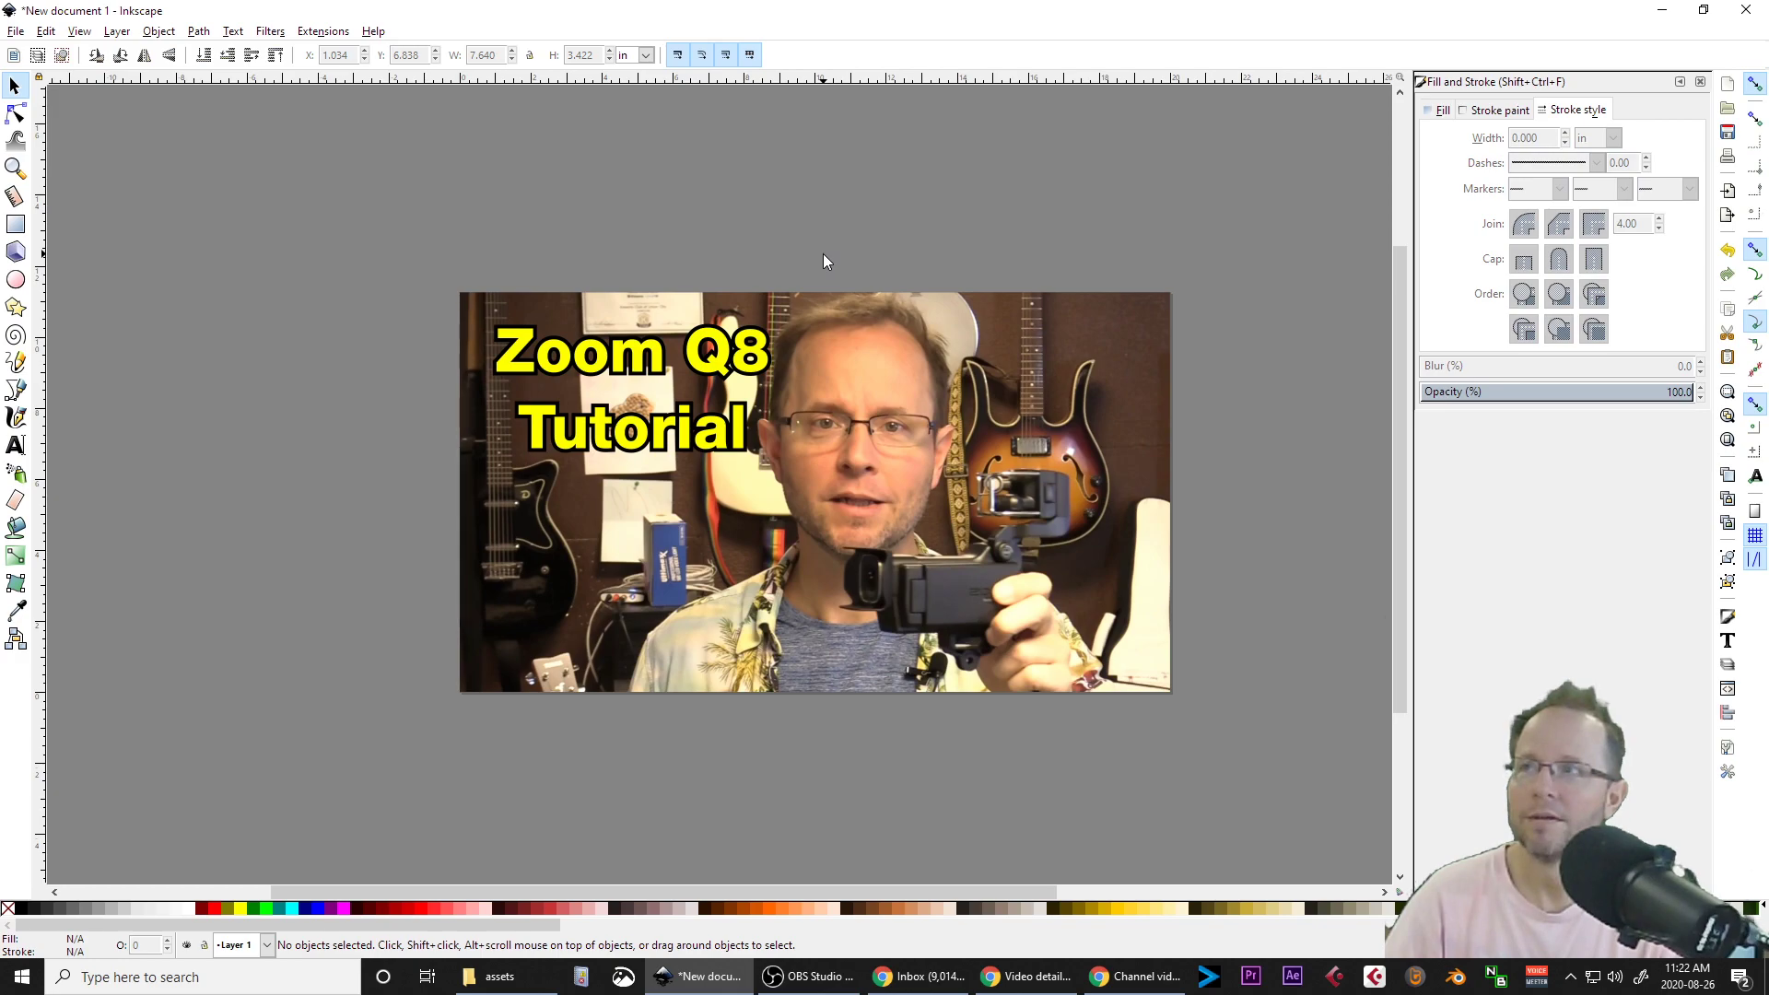
Try moving the unstroked yellow title copy up off the outlined copy, and undo the move.
click(659, 357)
drag(660, 356, 678, 258)
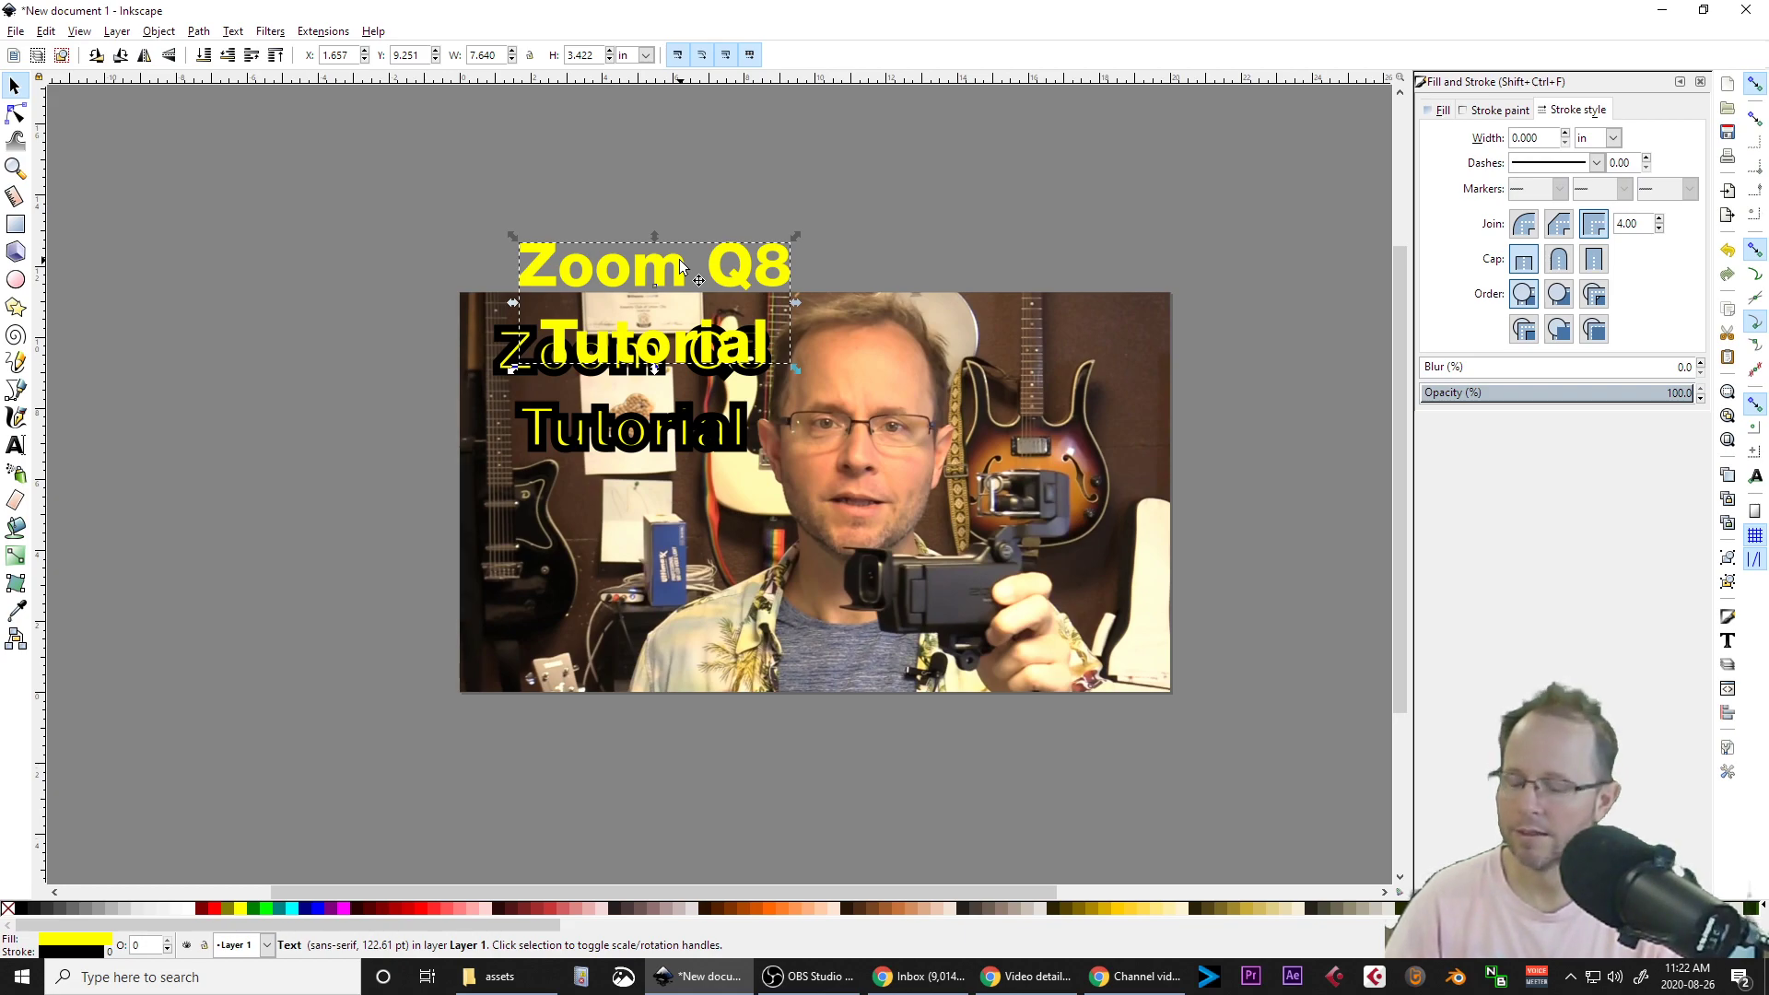
key(ctrl+z)
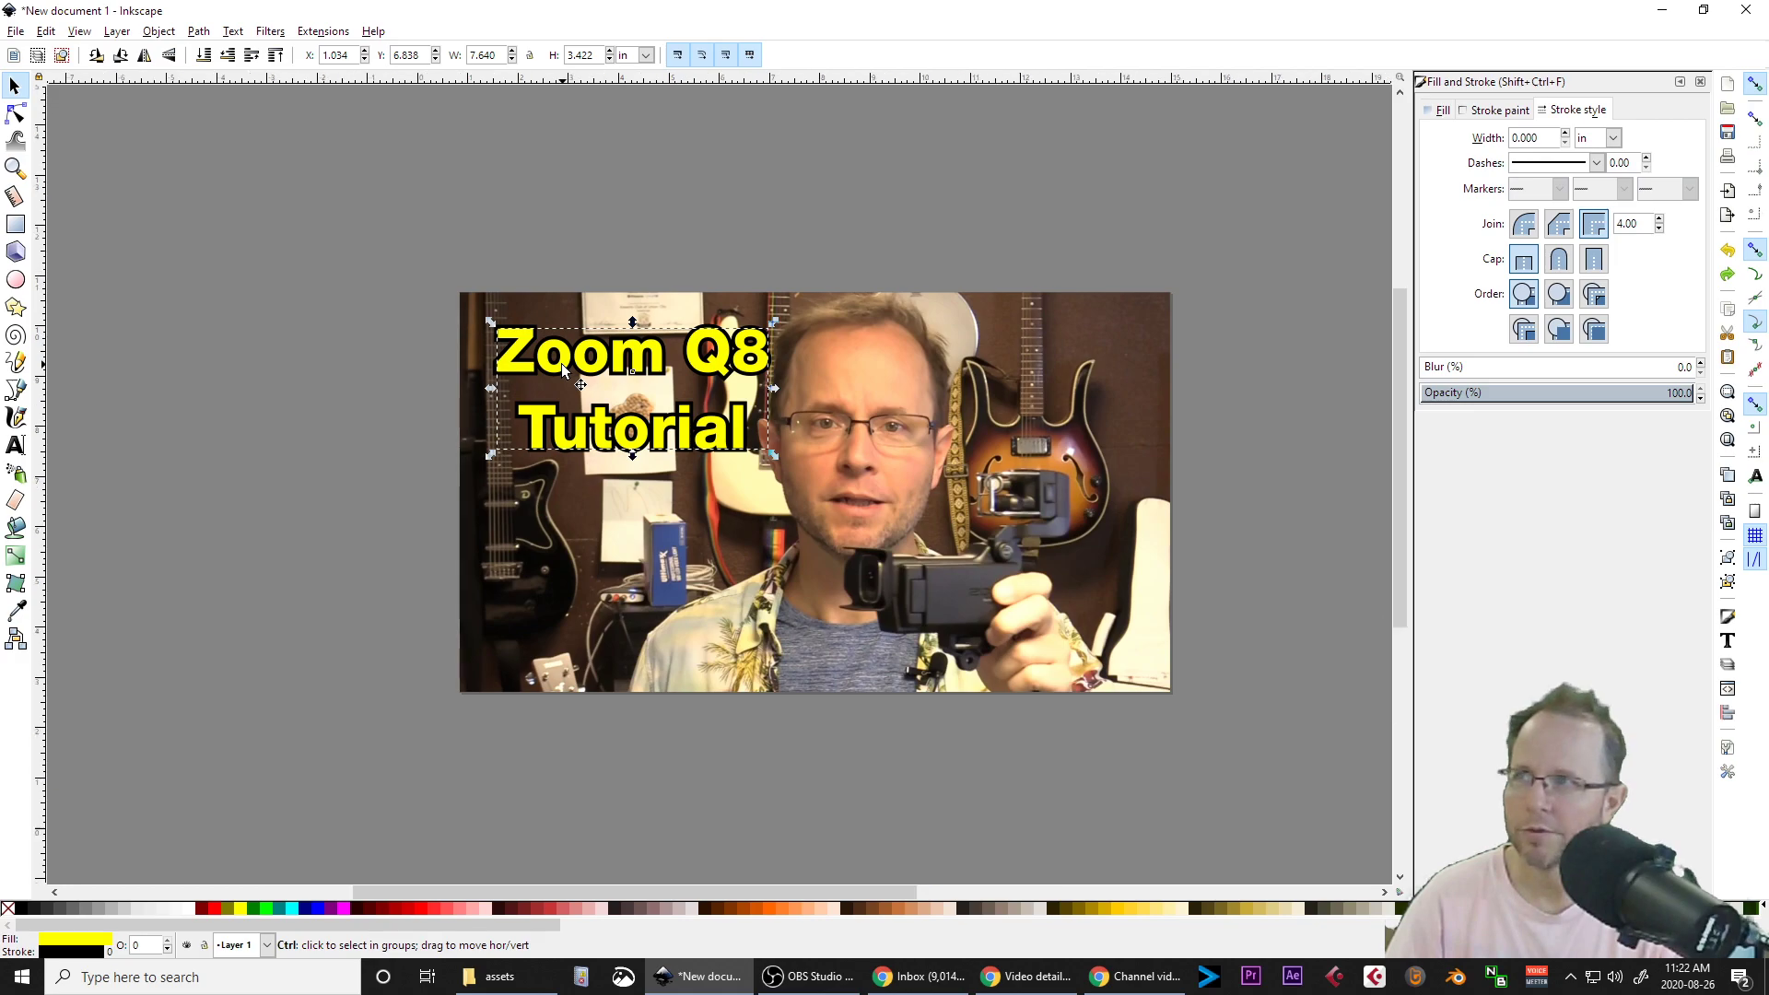
Nudge the unstroked yellow title copy slightly up and left over its black outline, to X 1.013 in, Y 6.859 in.
scroll(561, 363, up, 4)
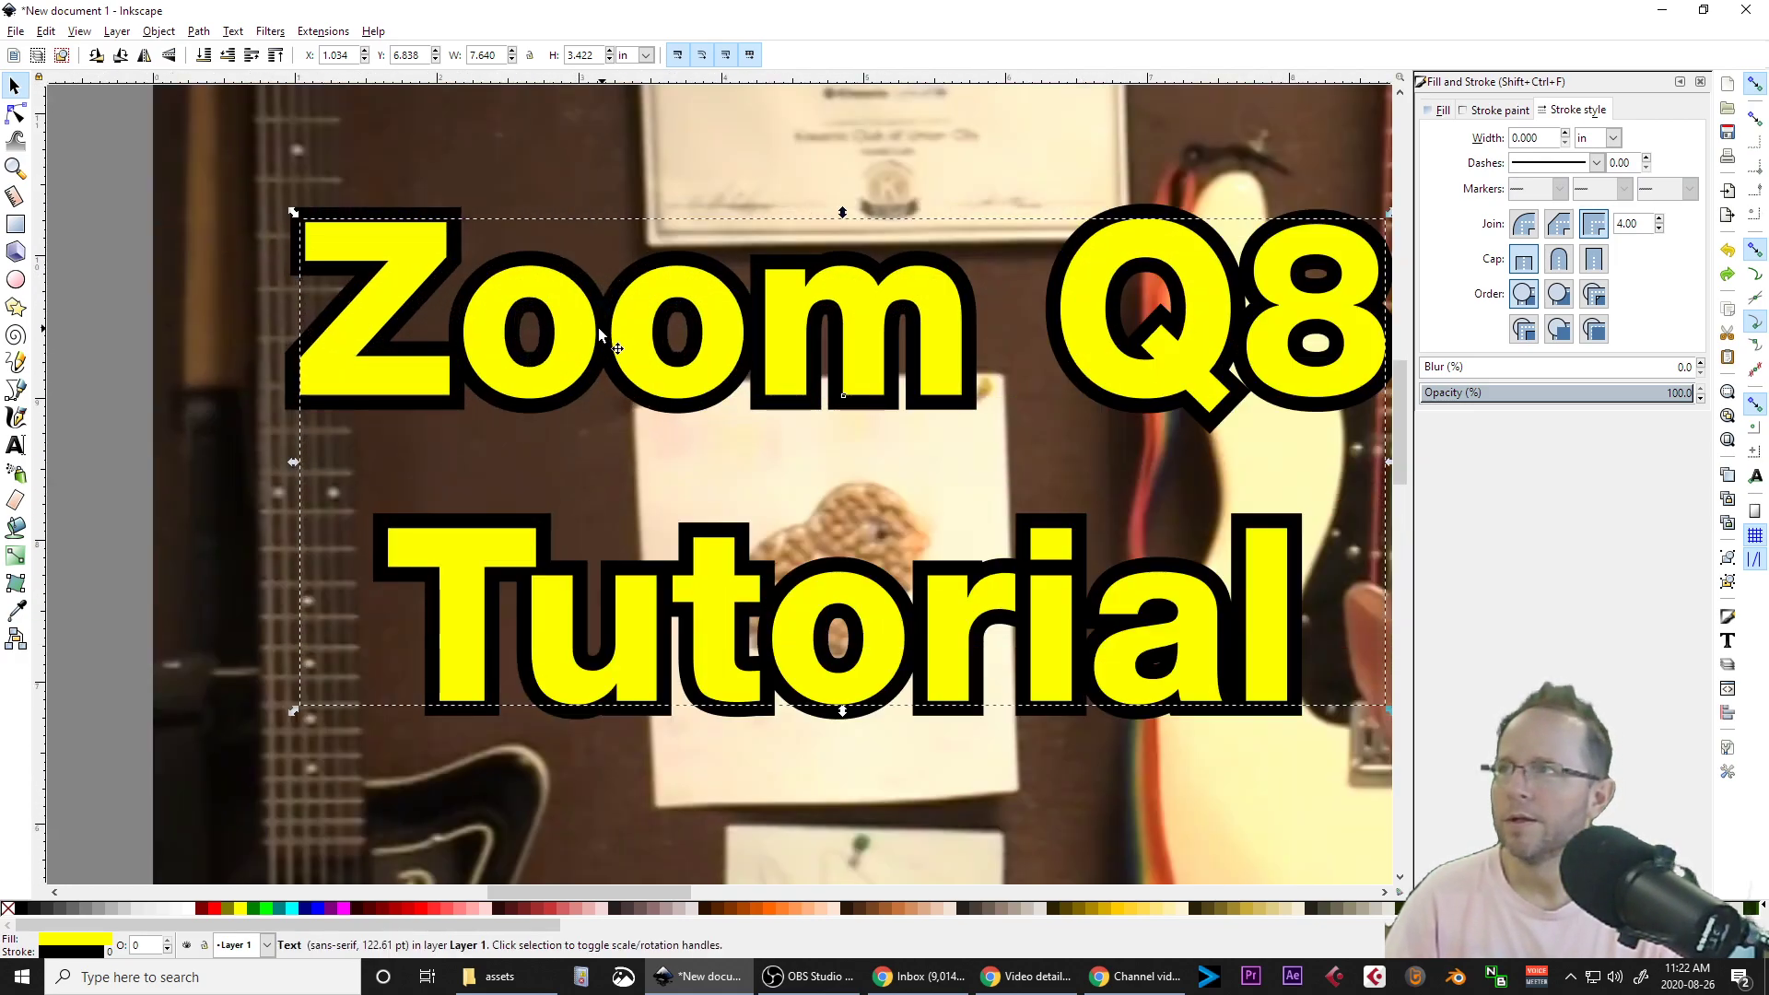
mouse_move(571, 331)
mouse_down()
mouse_move(595, 307)
mouse_move(567, 323)
mouse_move(588, 345)
mouse_move(545, 297)
mouse_move(579, 340)
mouse_up()
key(Up)
key(Up)
key(Left)
key(Down)
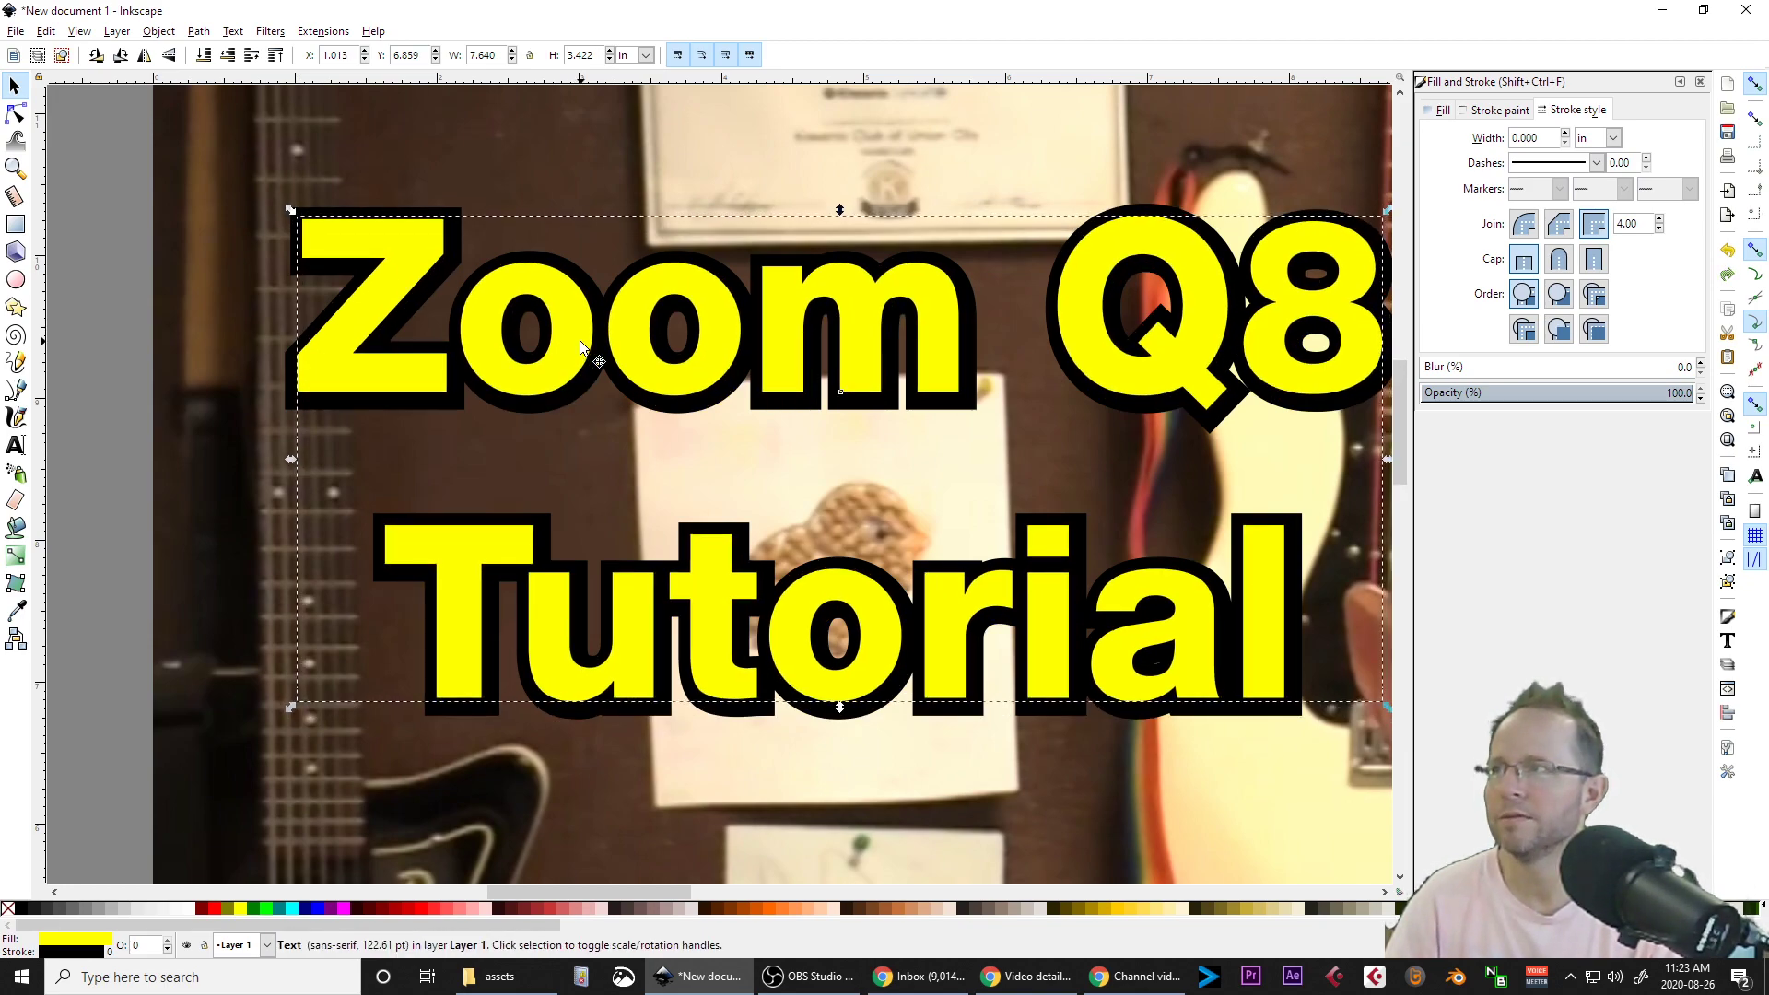
key(shift+Up)
key(shift+Left)
key(shift+Down)
key(shift+Right)
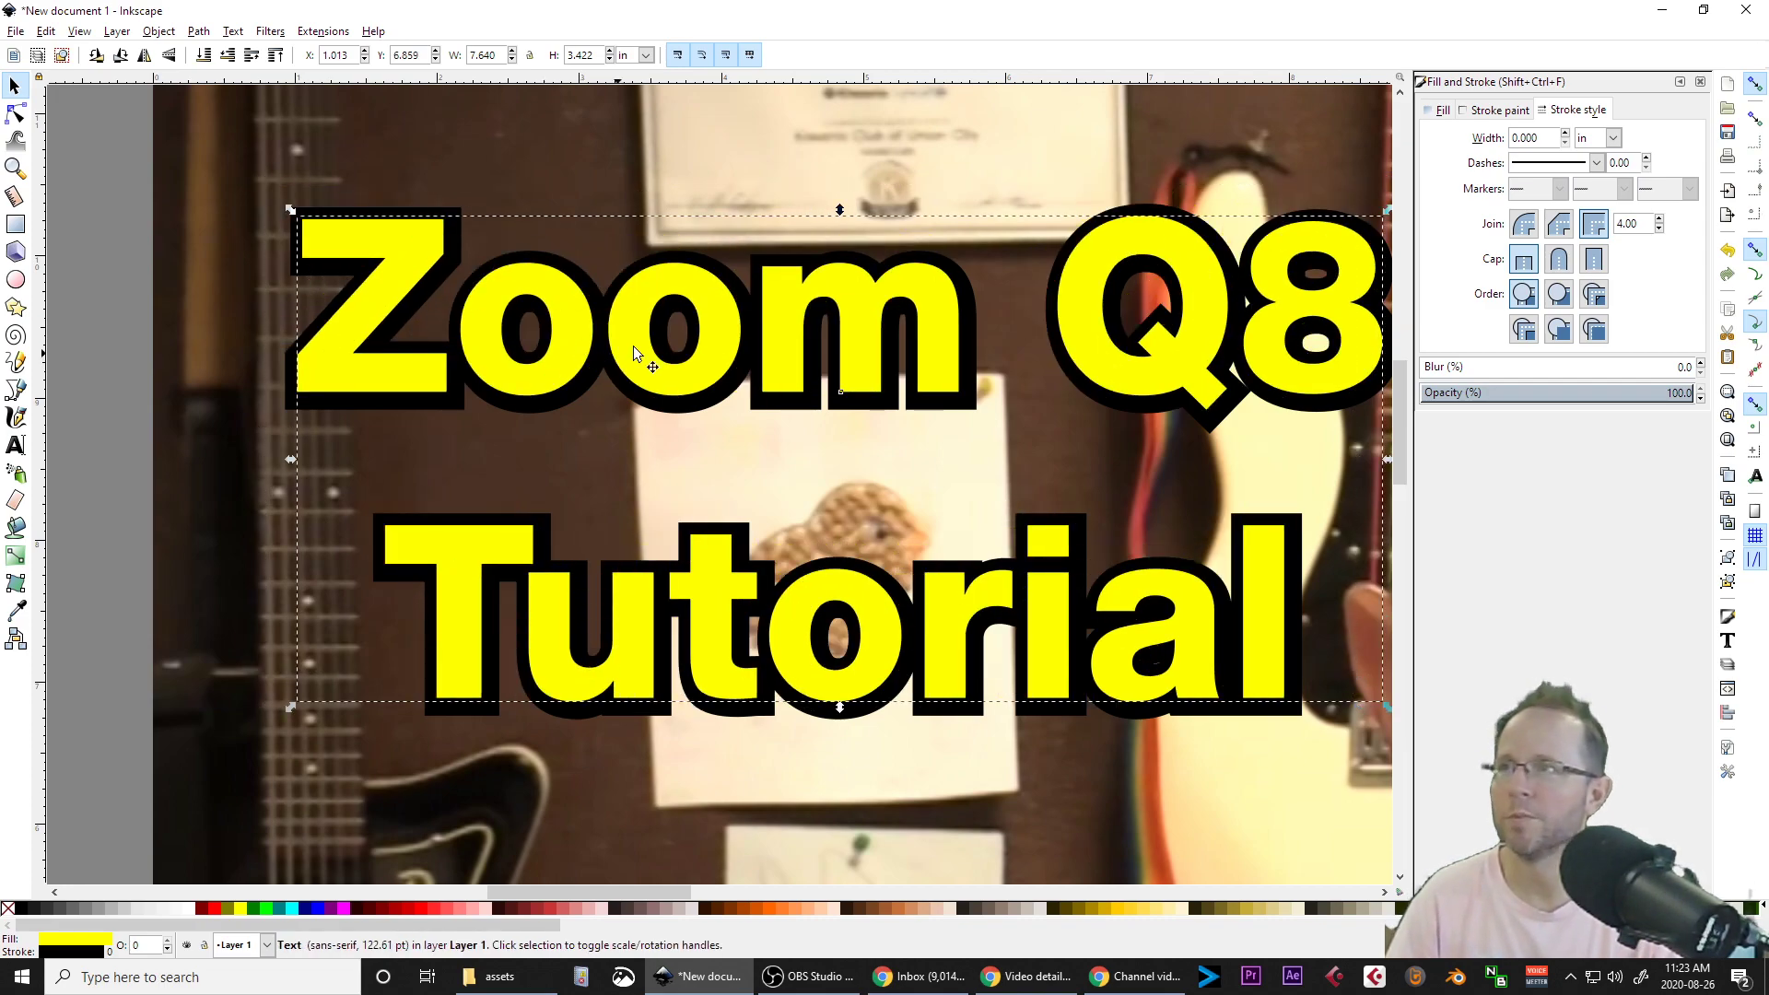
ctrl+scroll(644, 335, down, 5)
ctrl+scroll(693, 334, up, 1)
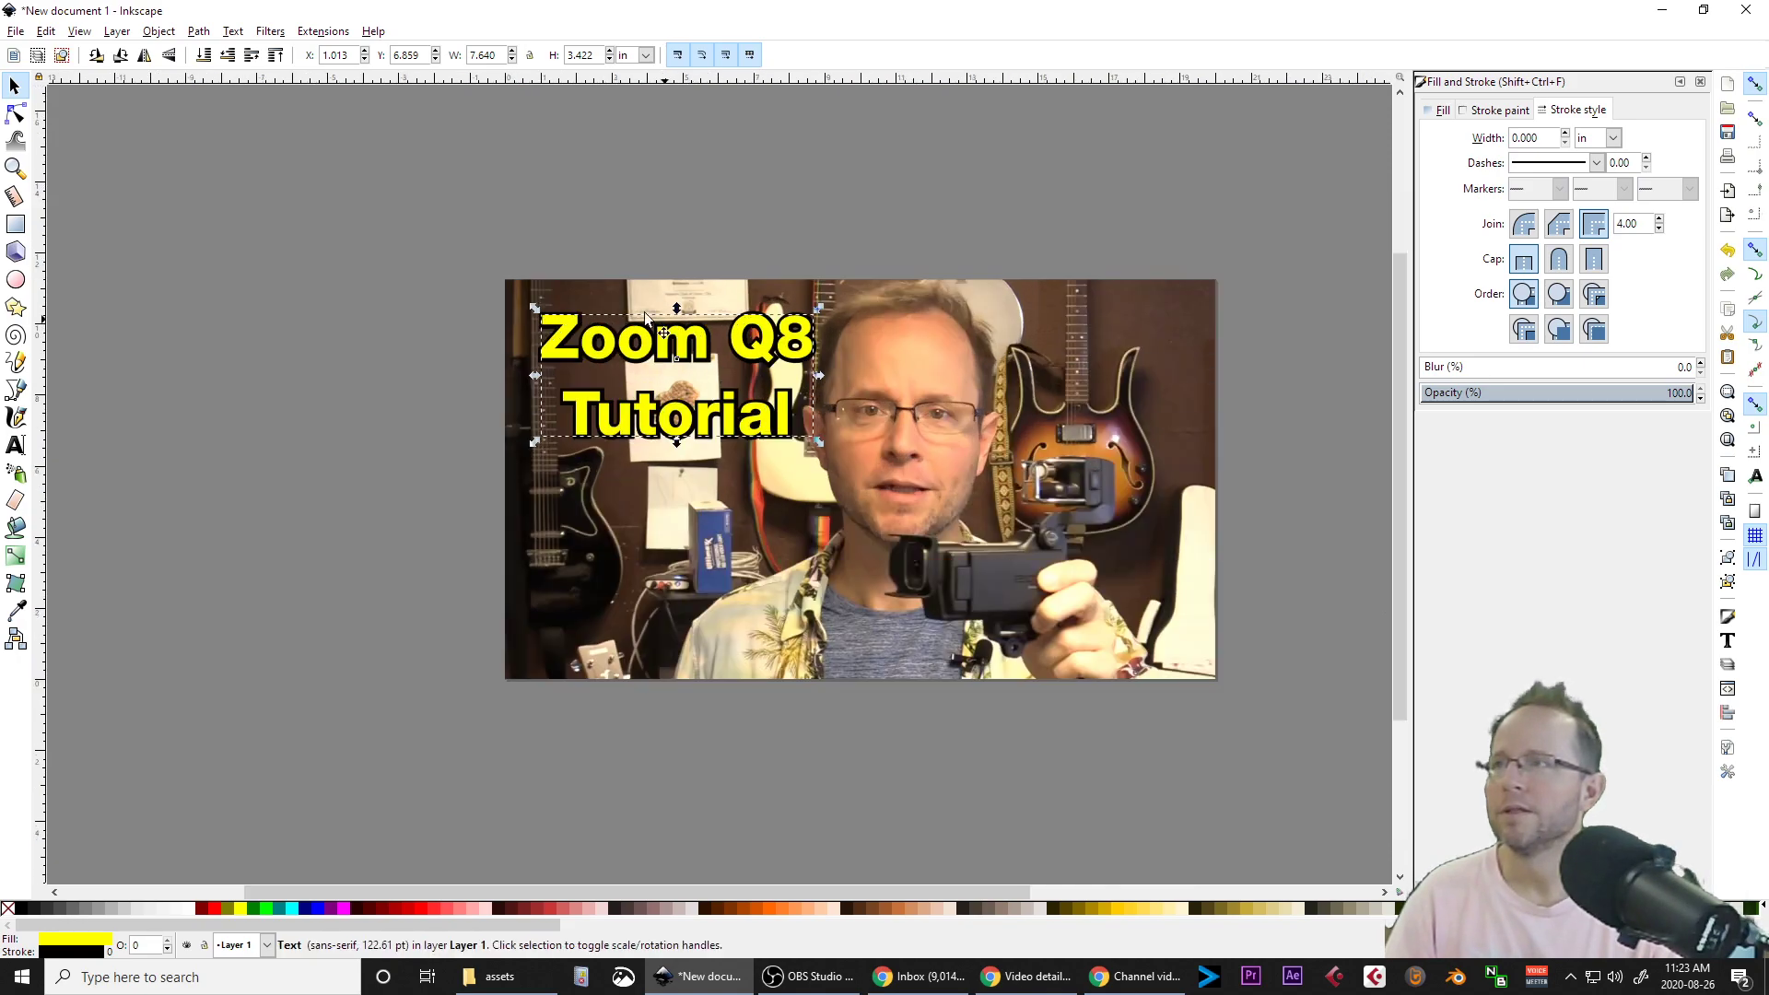
click(408, 267)
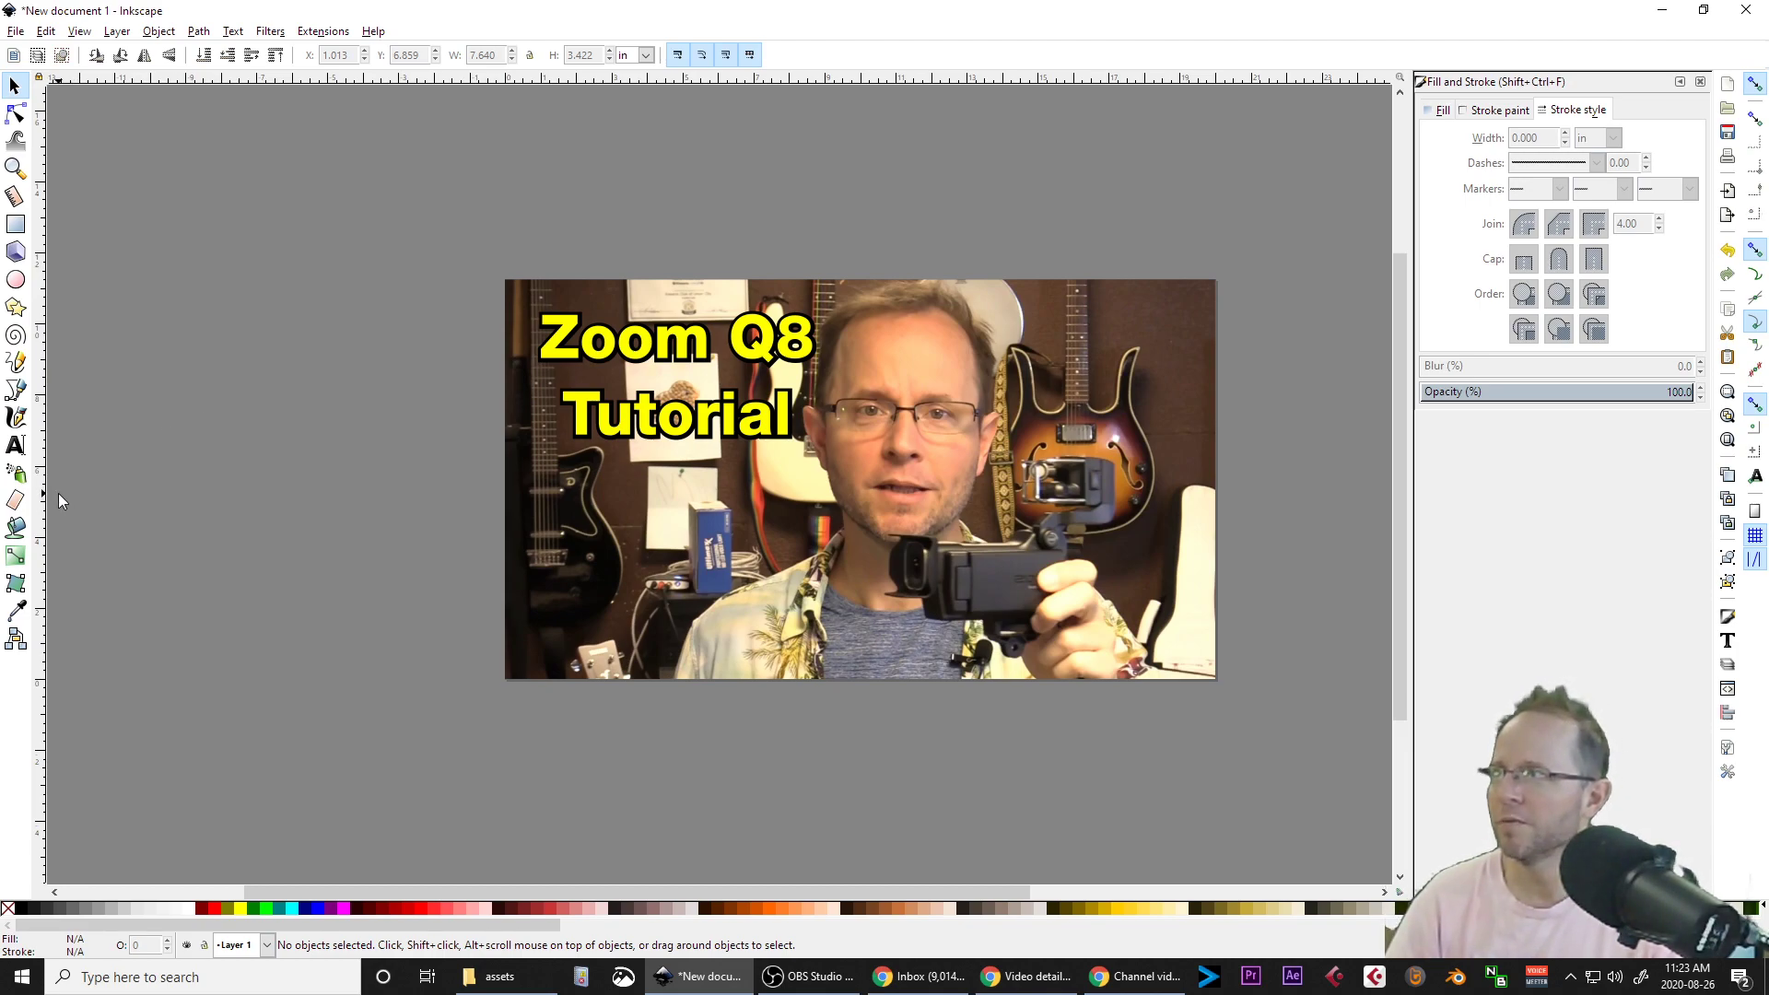
Draw an ellipse about 8.35 x 5.86 in around the camera and give it a red stroke.
click(16, 279)
drag(846, 451, 1143, 659)
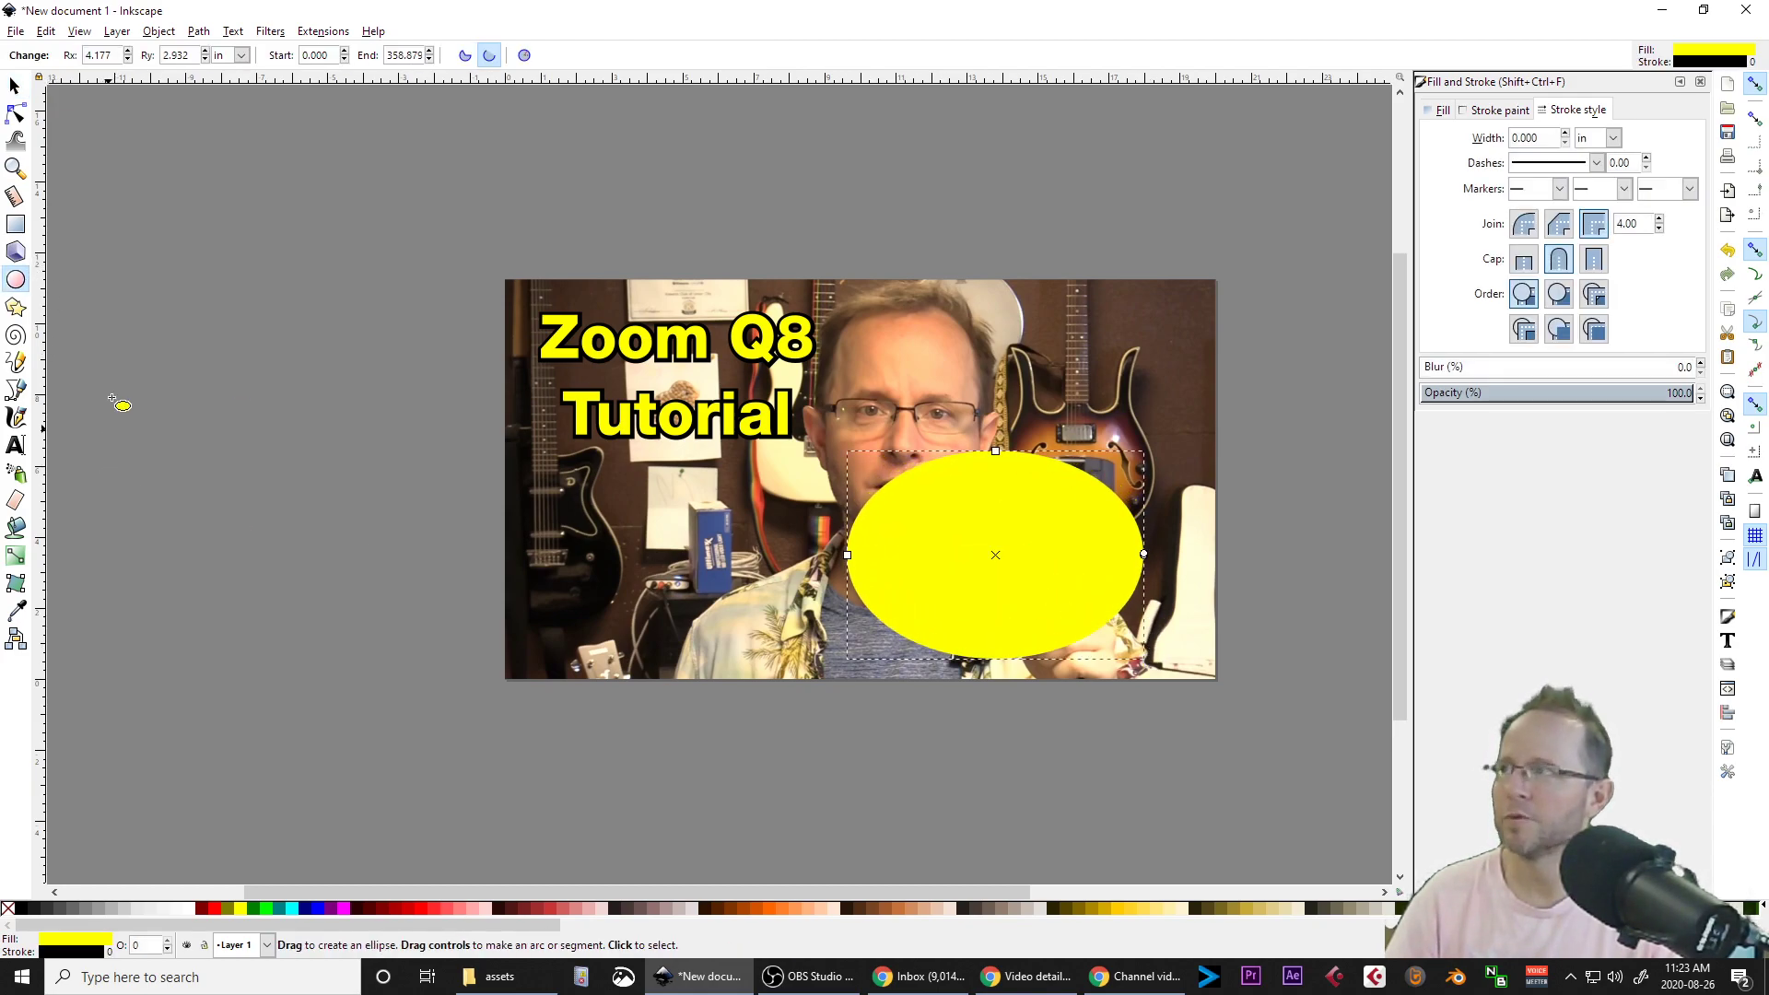
click(14, 88)
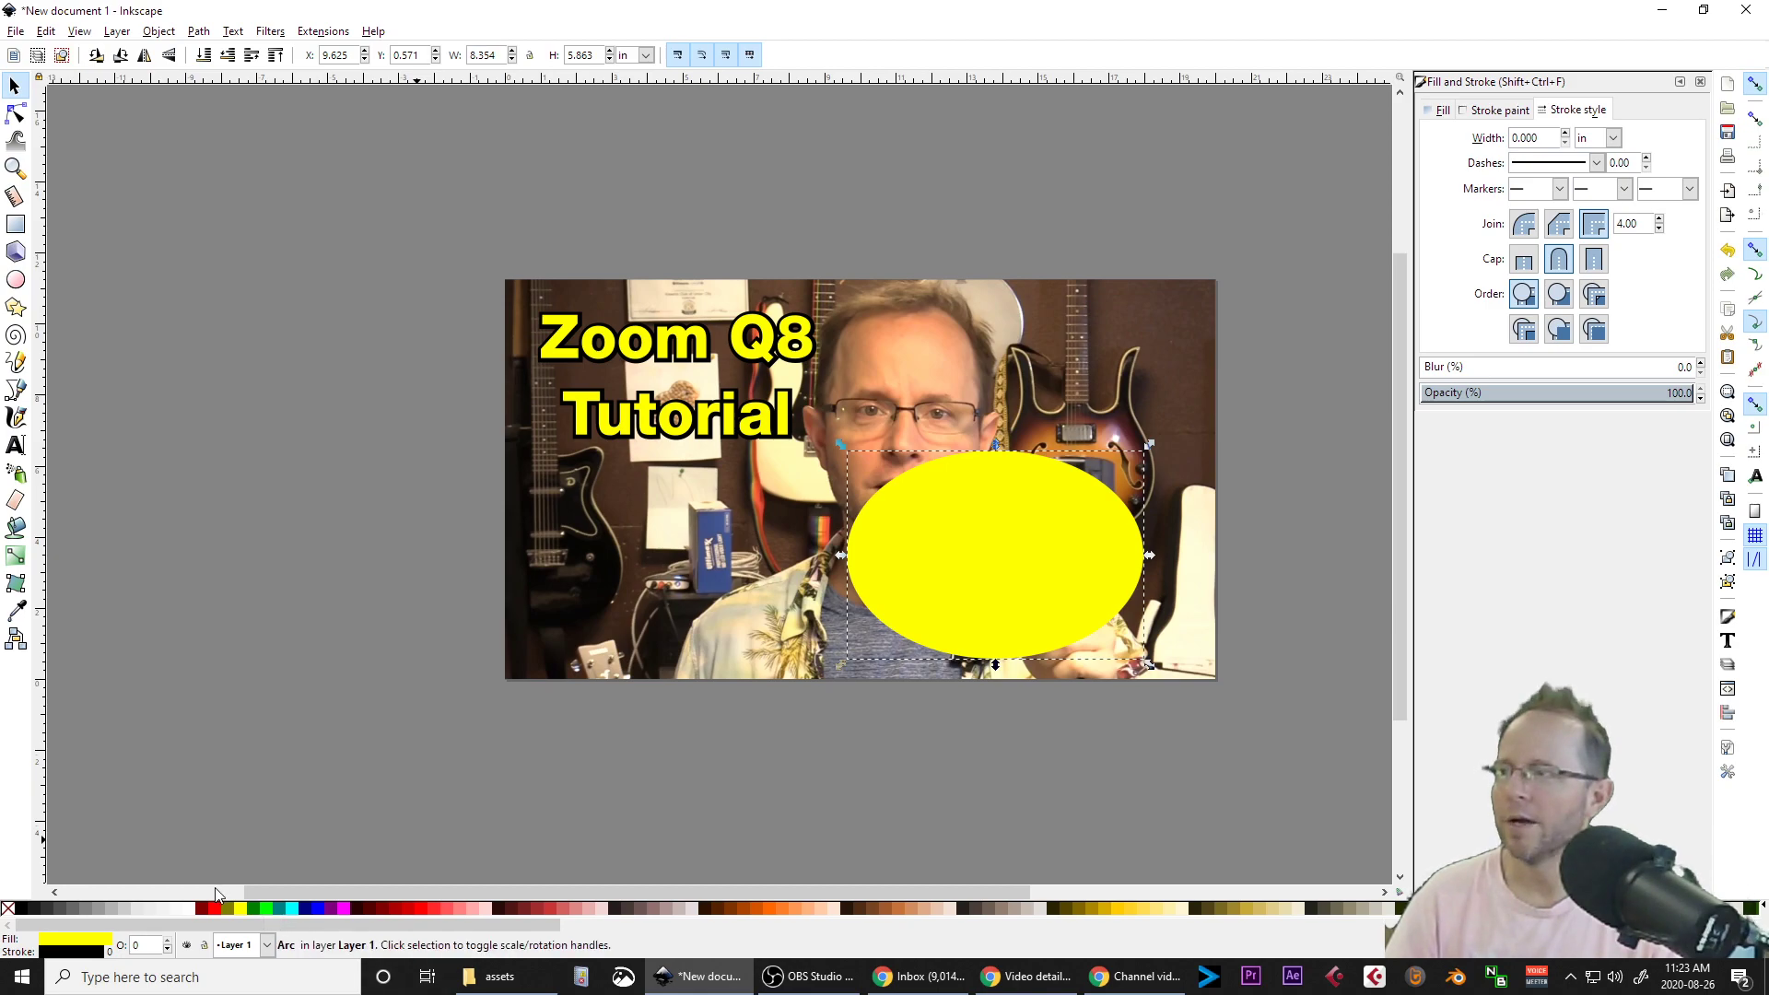
right_click(213, 910)
click(269, 831)
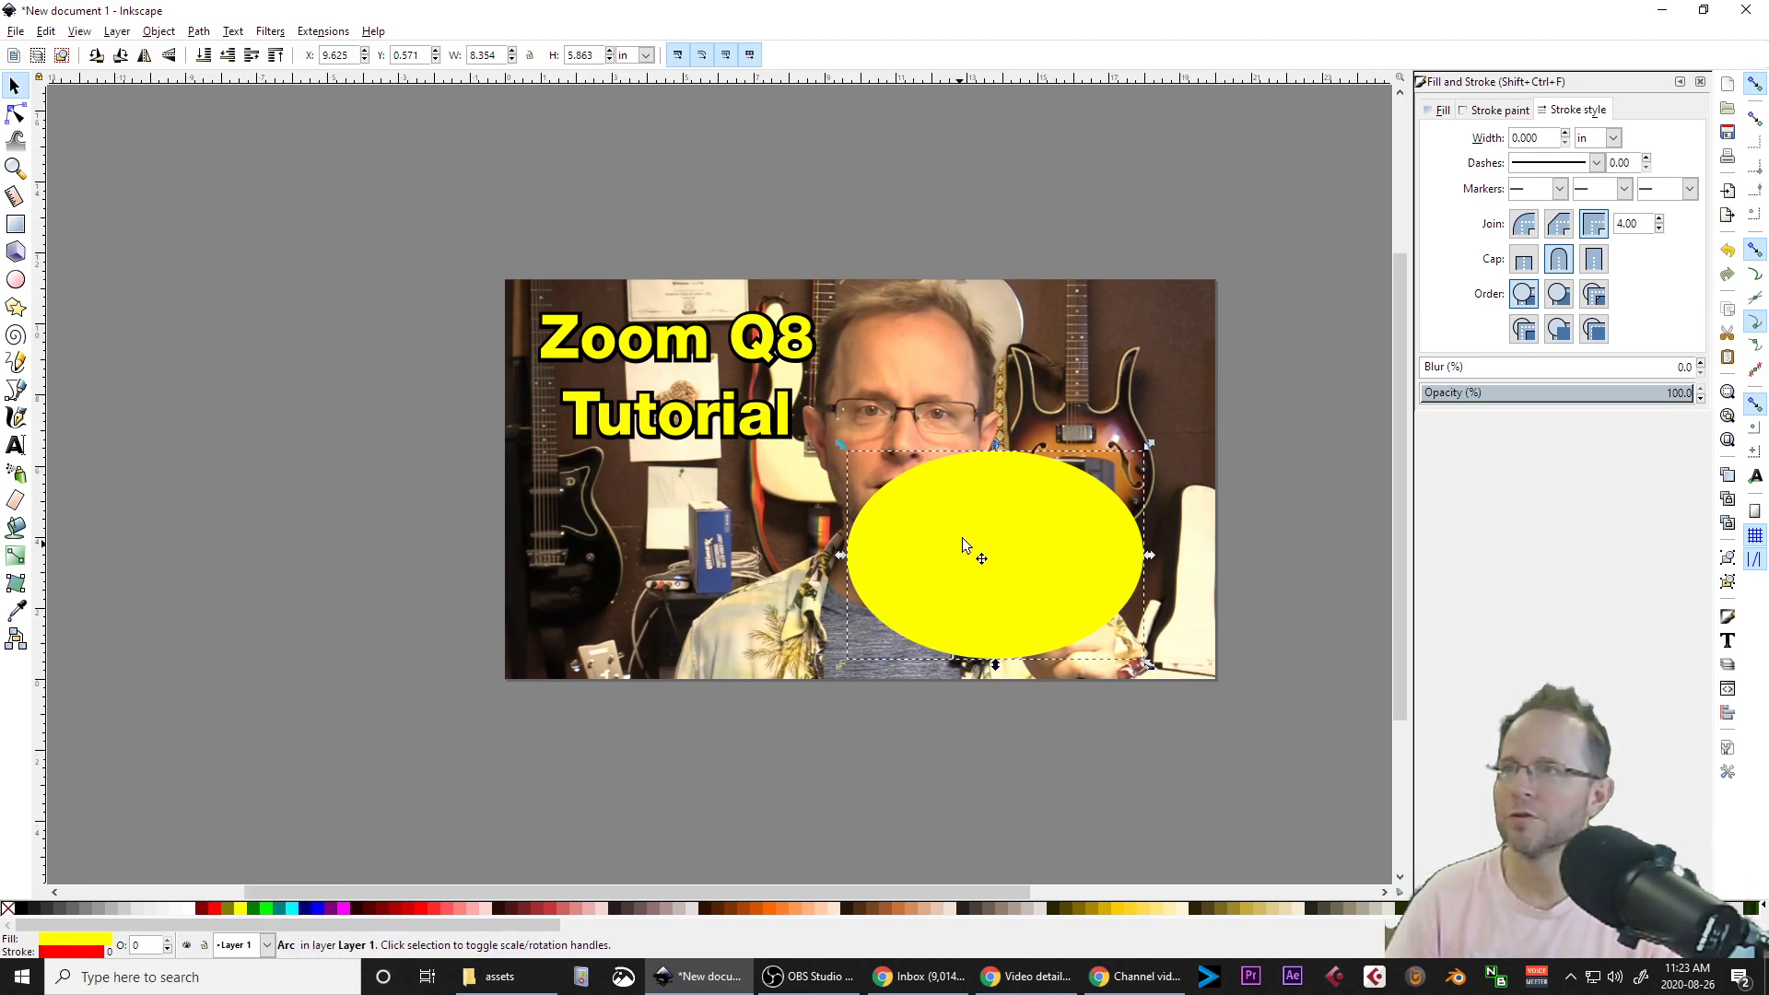
Set the ellipse's stroke width to 0.400 in and remove its yellow fill.
click(1565, 133)
click(1565, 134)
click(1565, 134)
click(1565, 134)
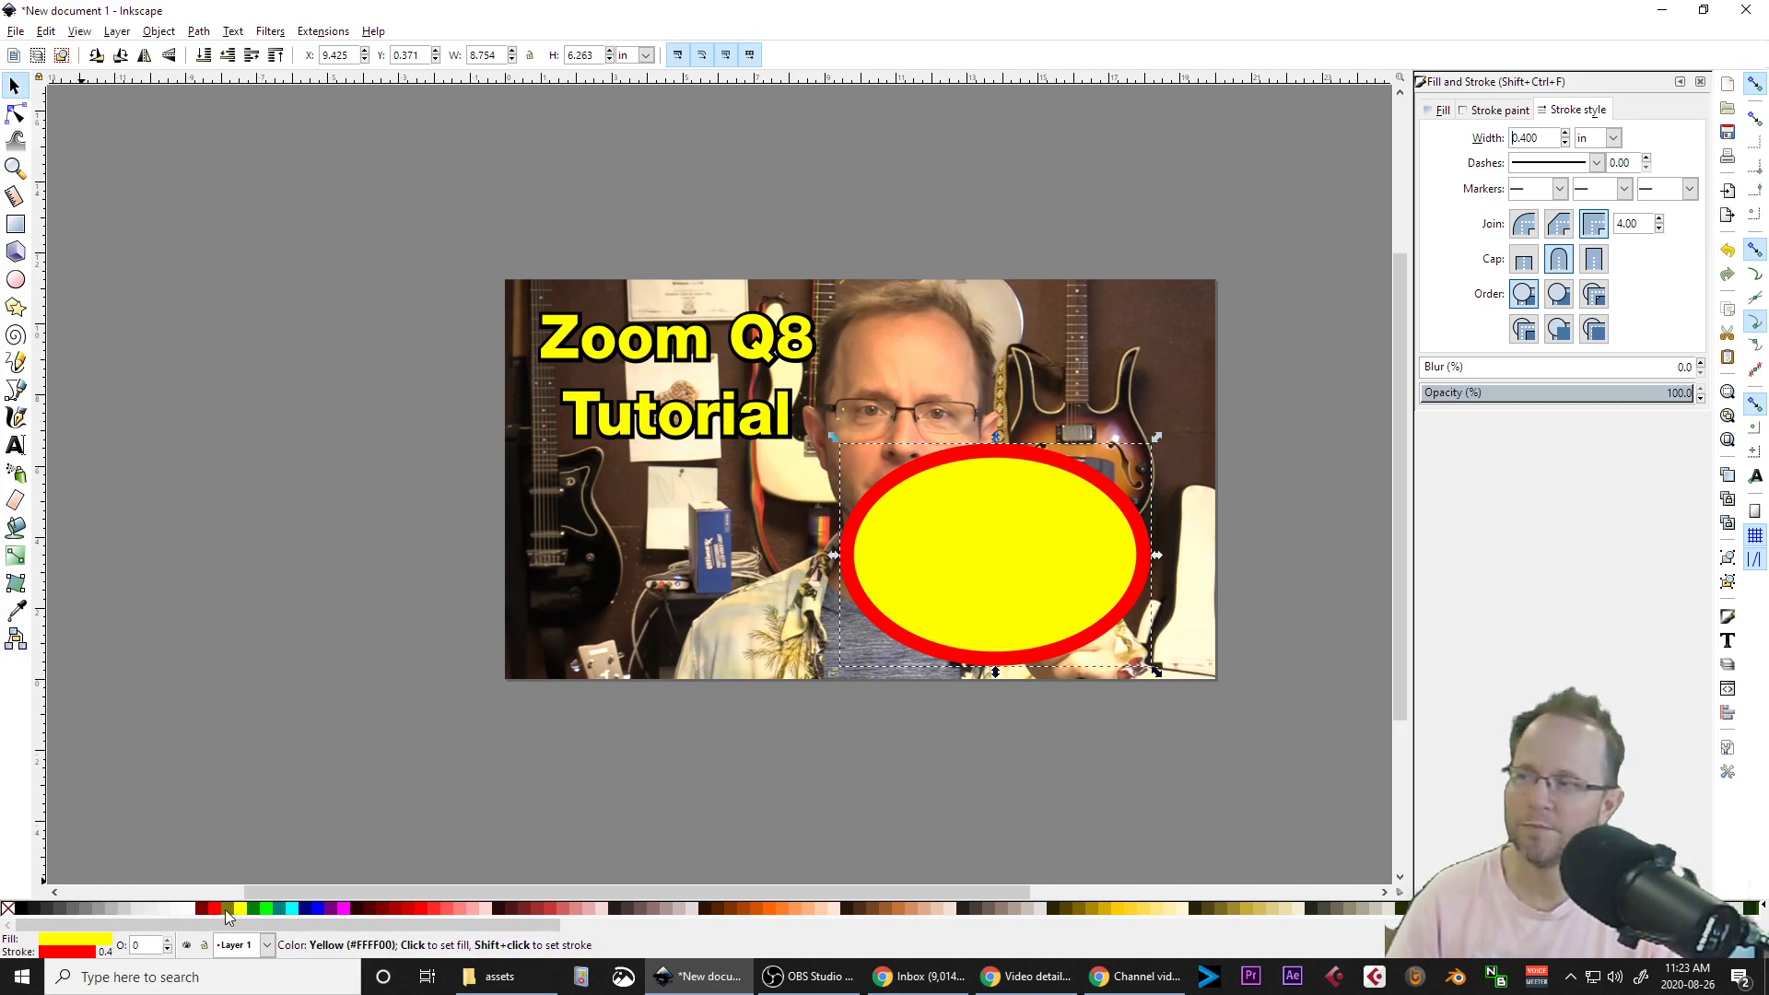
click(9, 909)
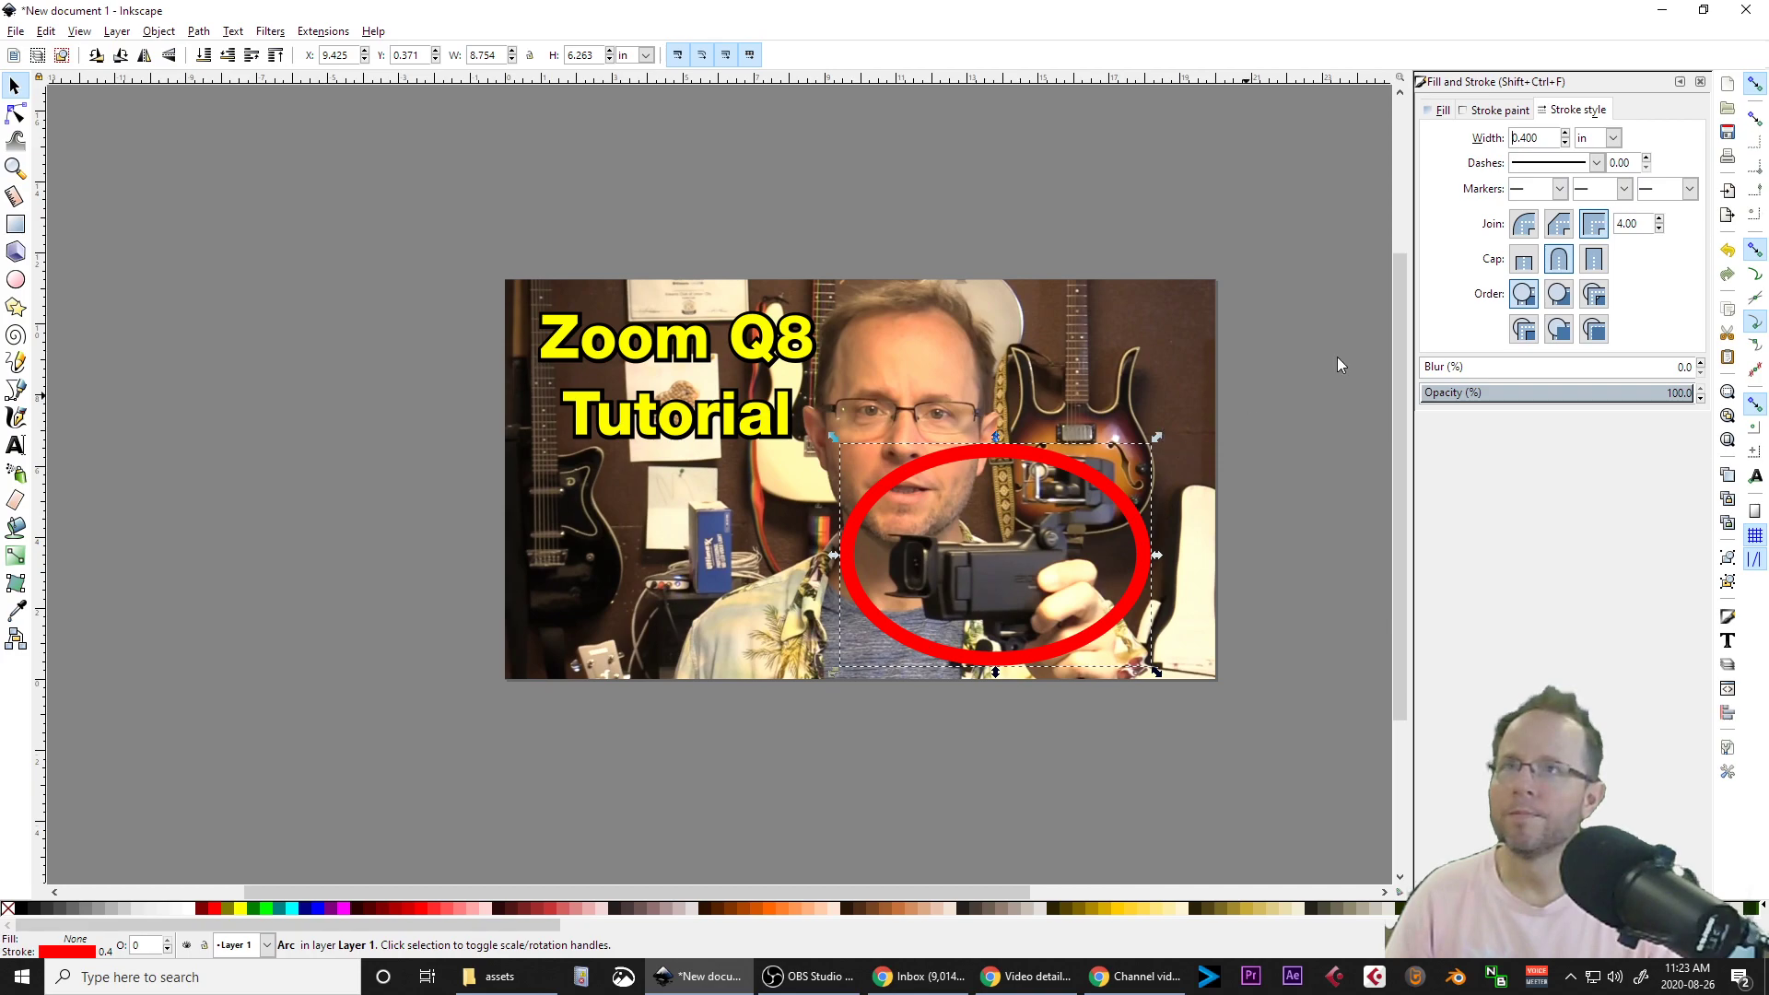
Try two dash patterns on the red ellipse's stroke and restore the solid line.
click(1591, 166)
click(1578, 213)
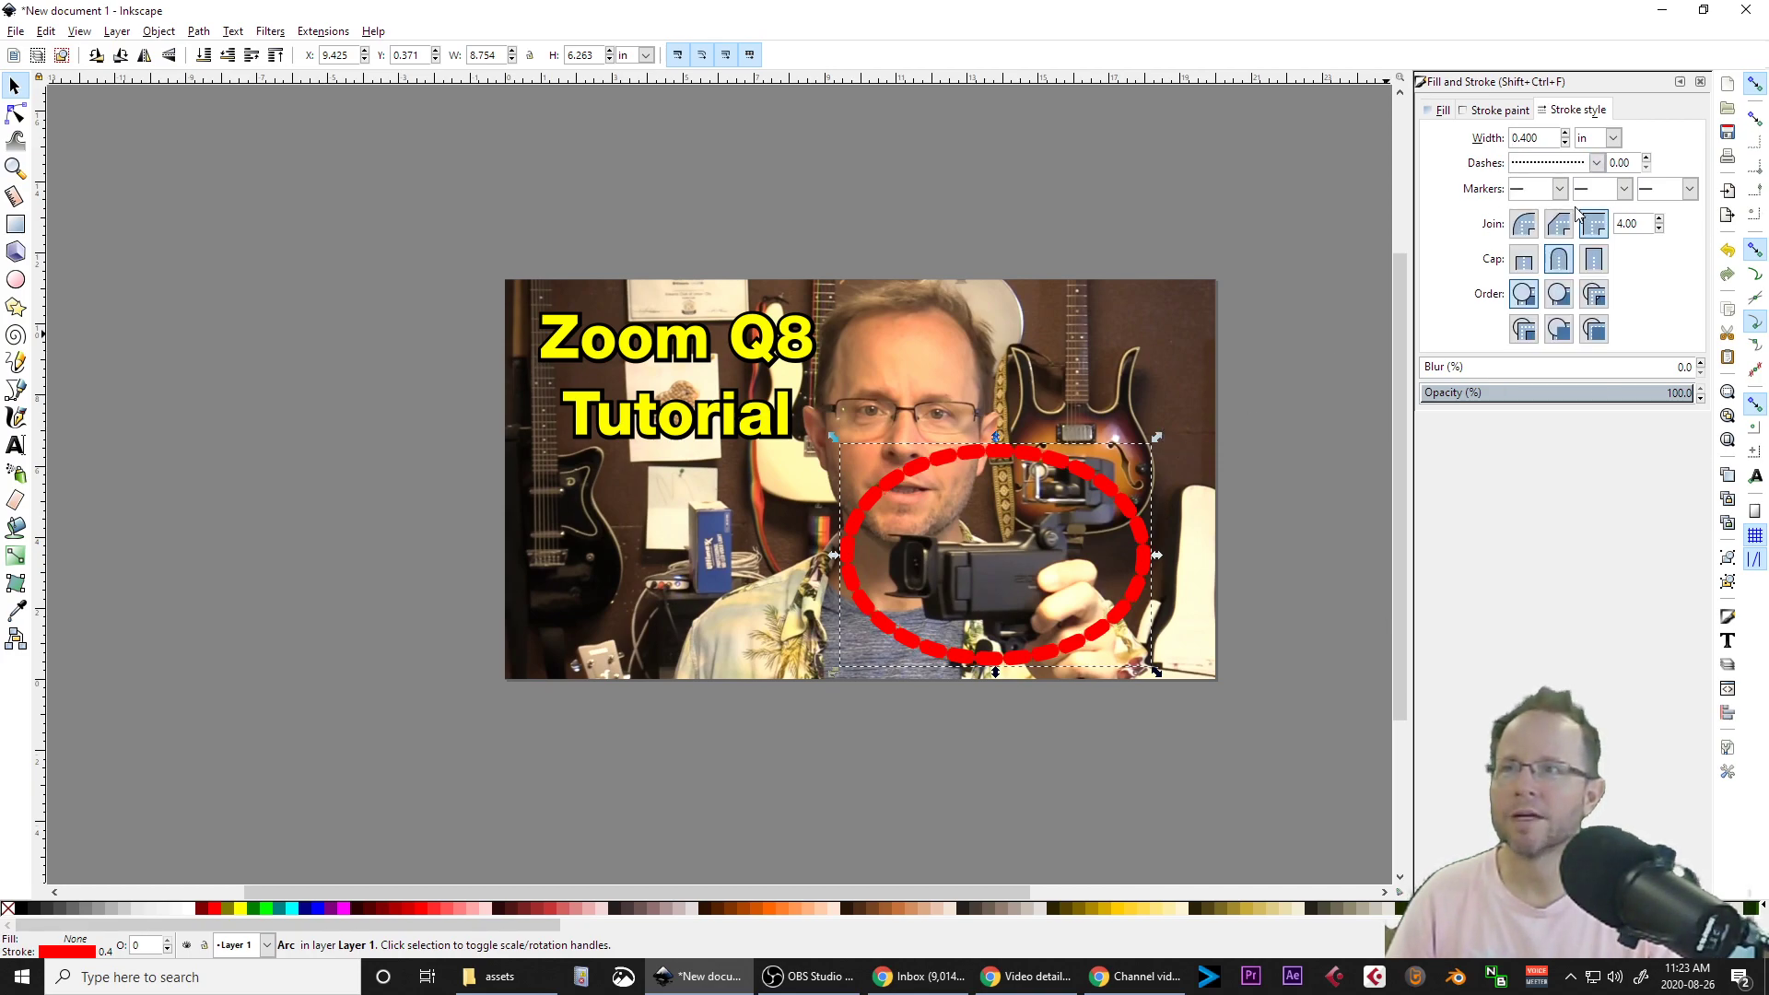
click(1595, 163)
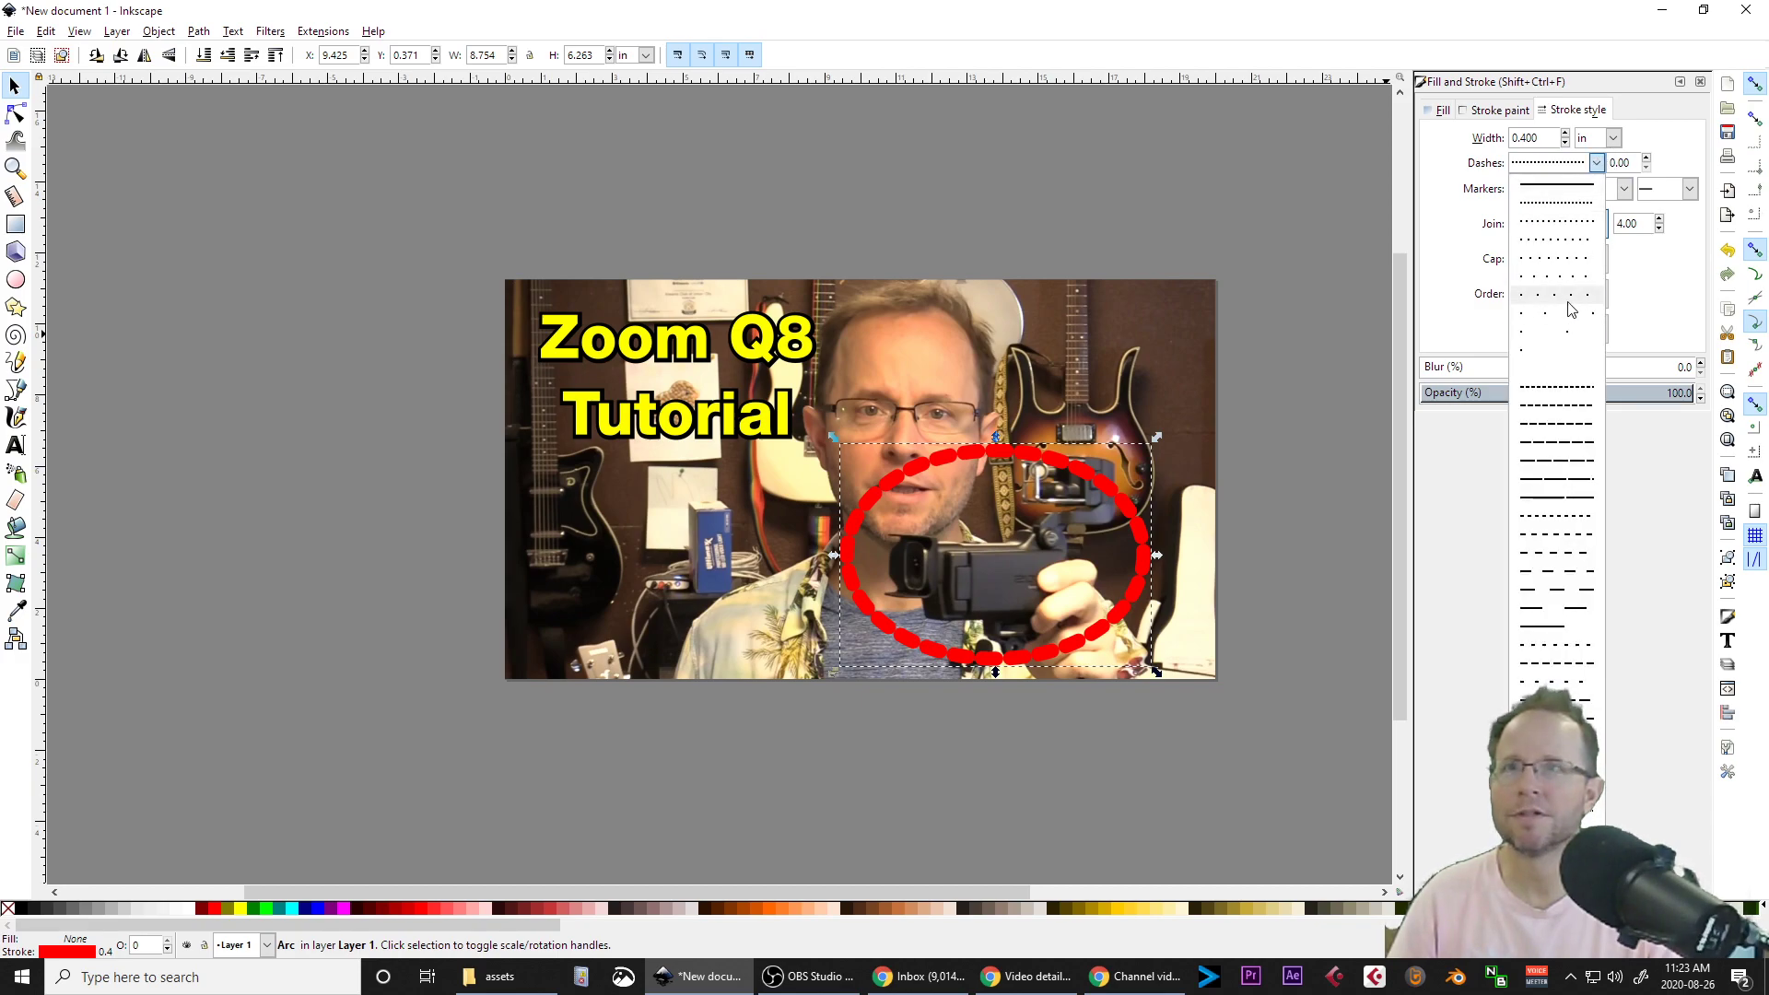
click(1555, 518)
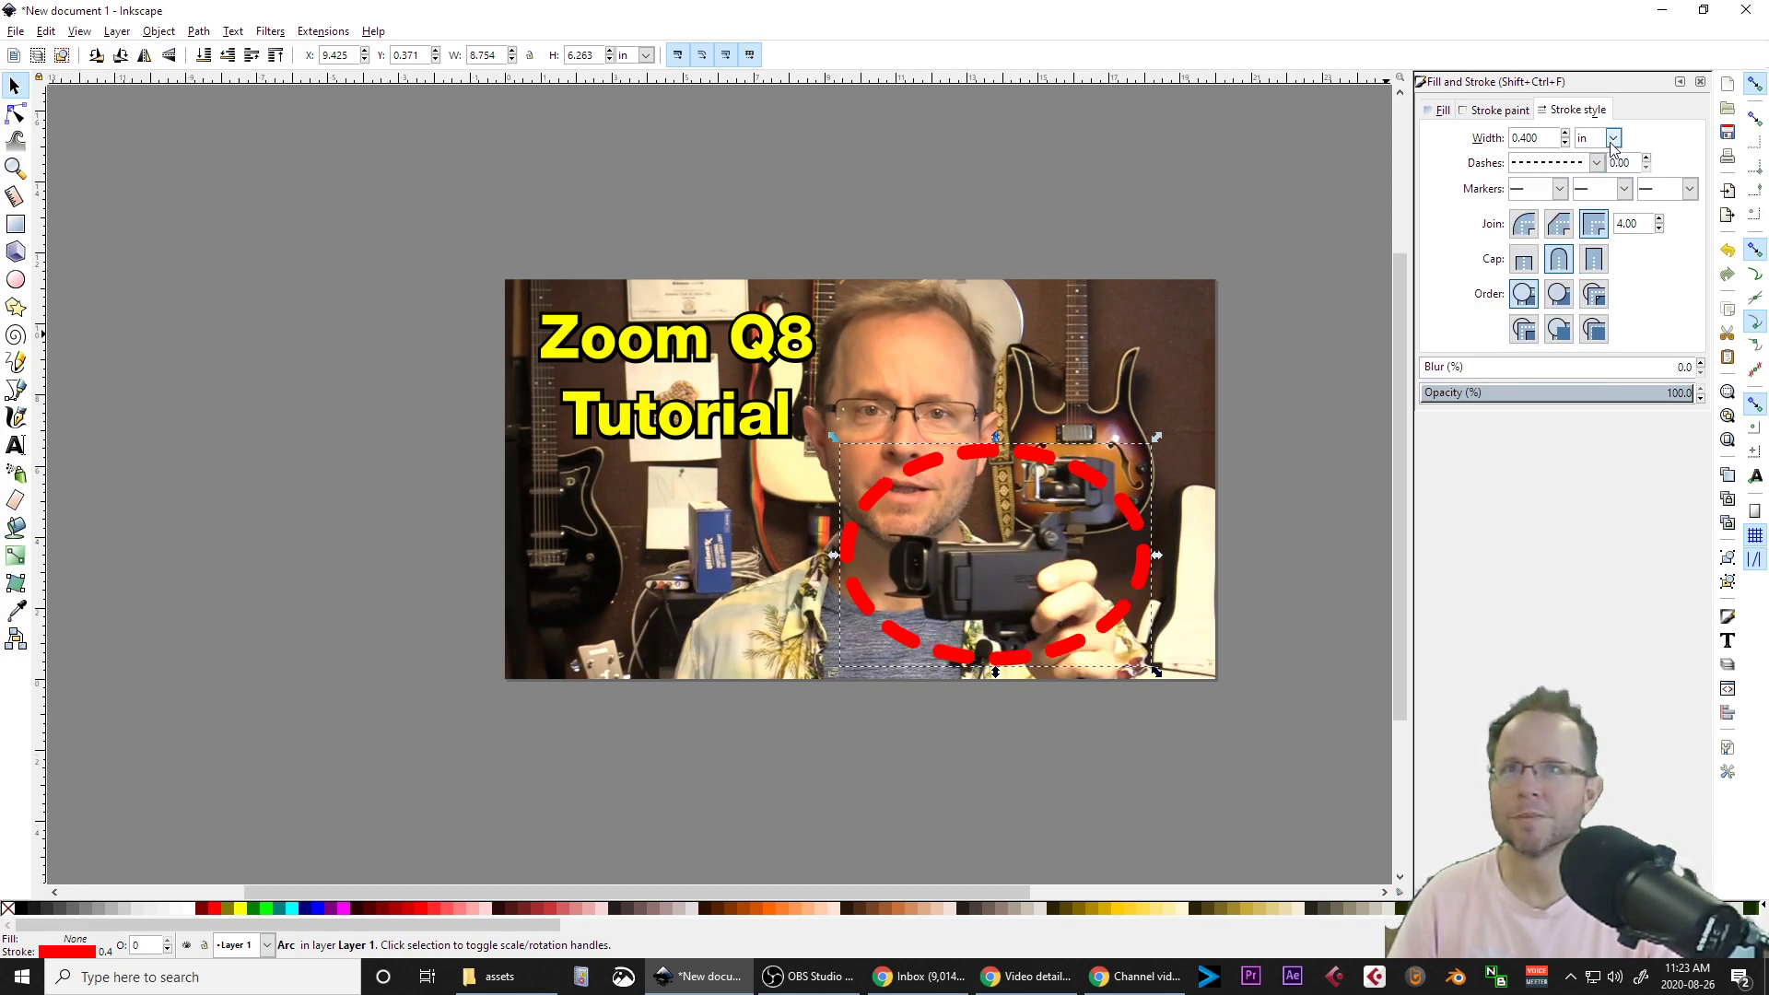
click(1595, 163)
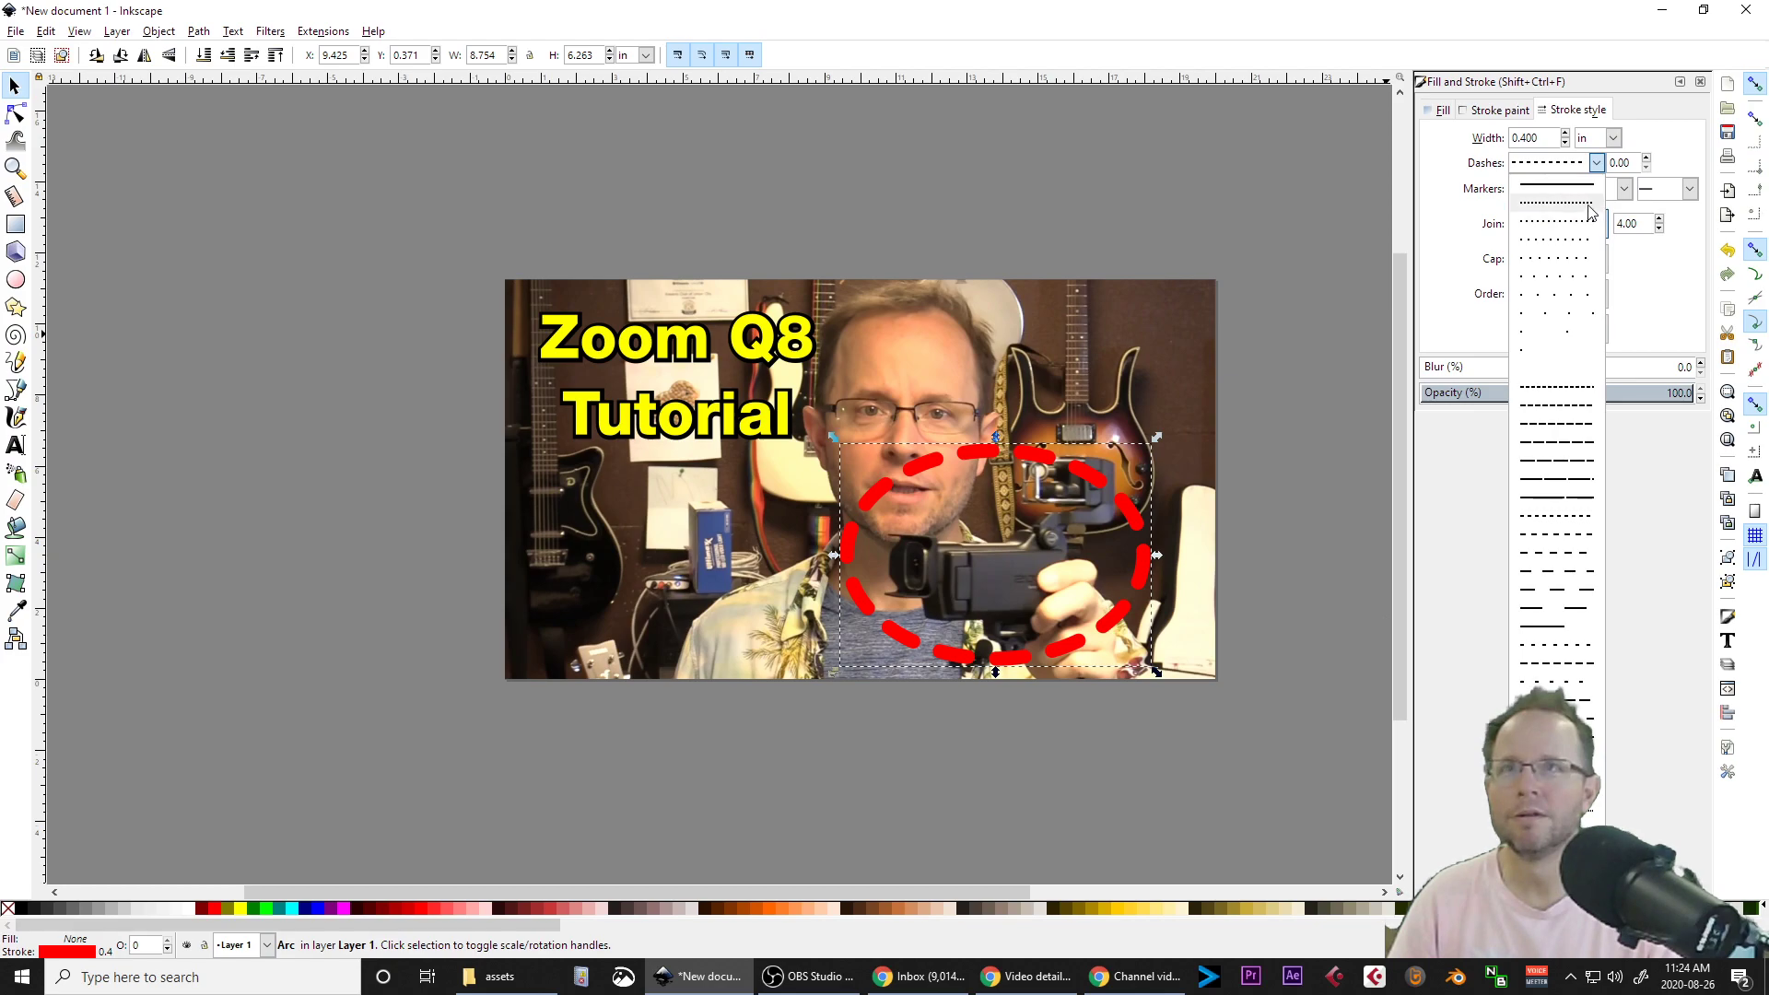
click(1583, 185)
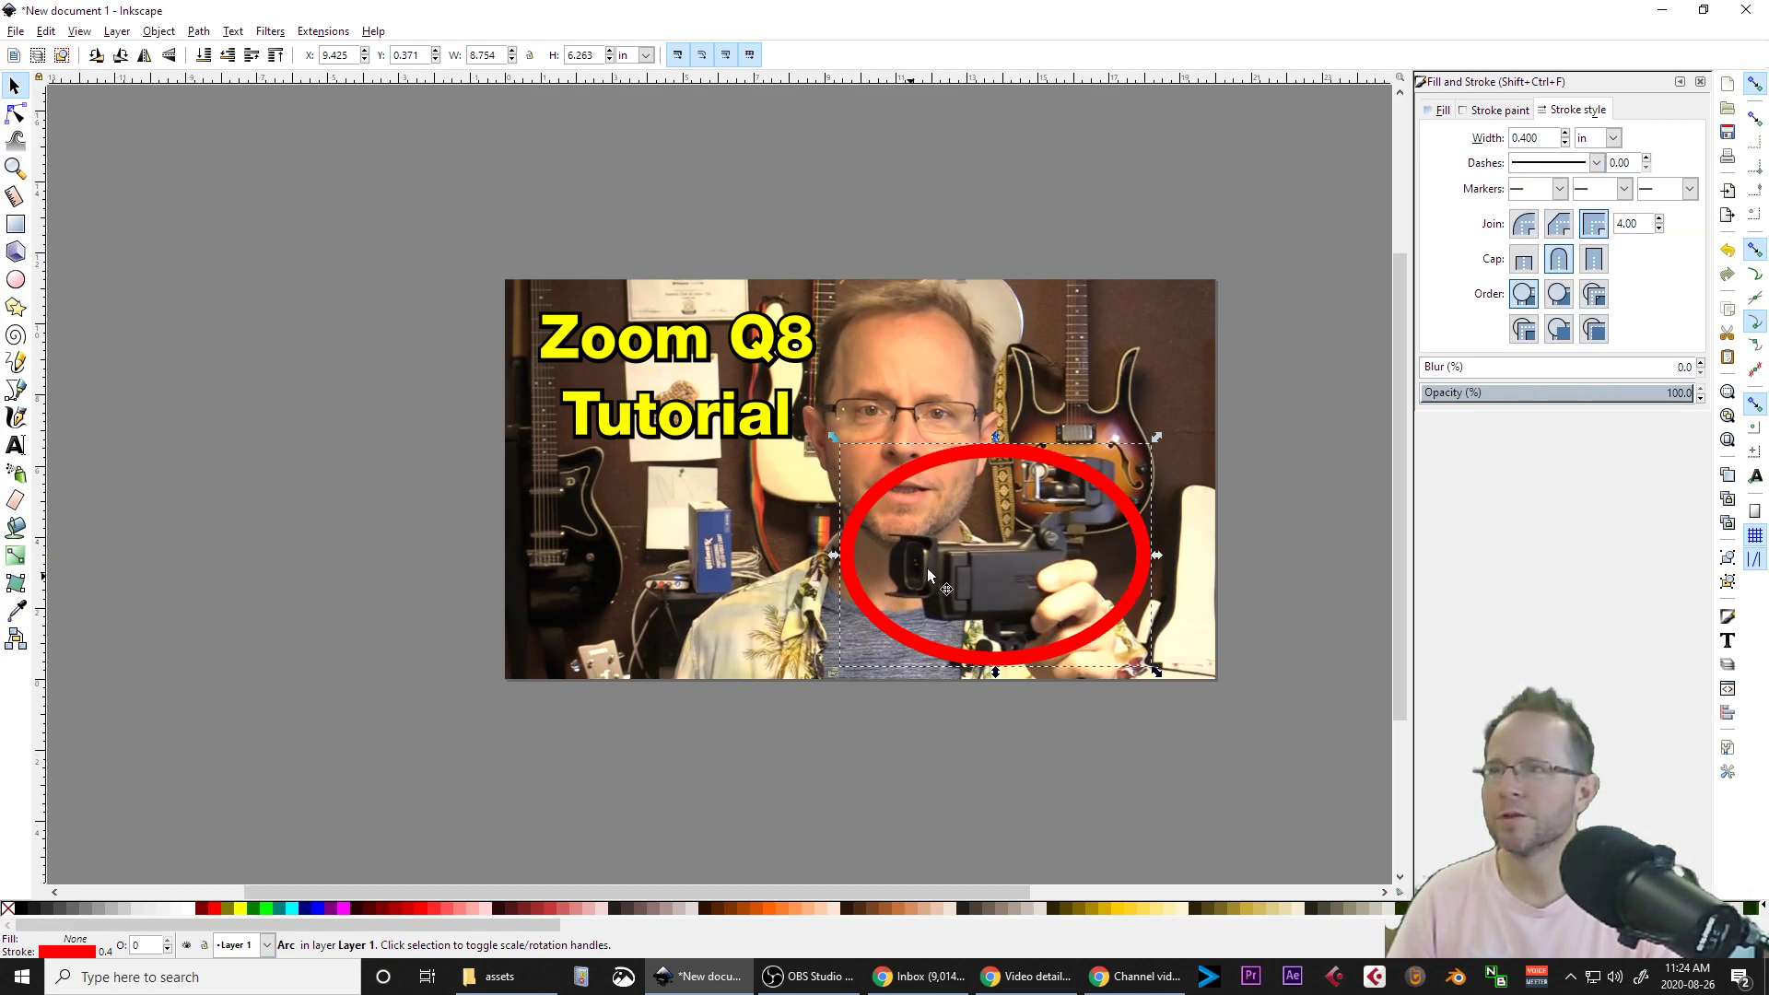
Move the red ellipse to about X 6.26 in, Y 0.92 in and delete it.
drag(1044, 470, 924, 441)
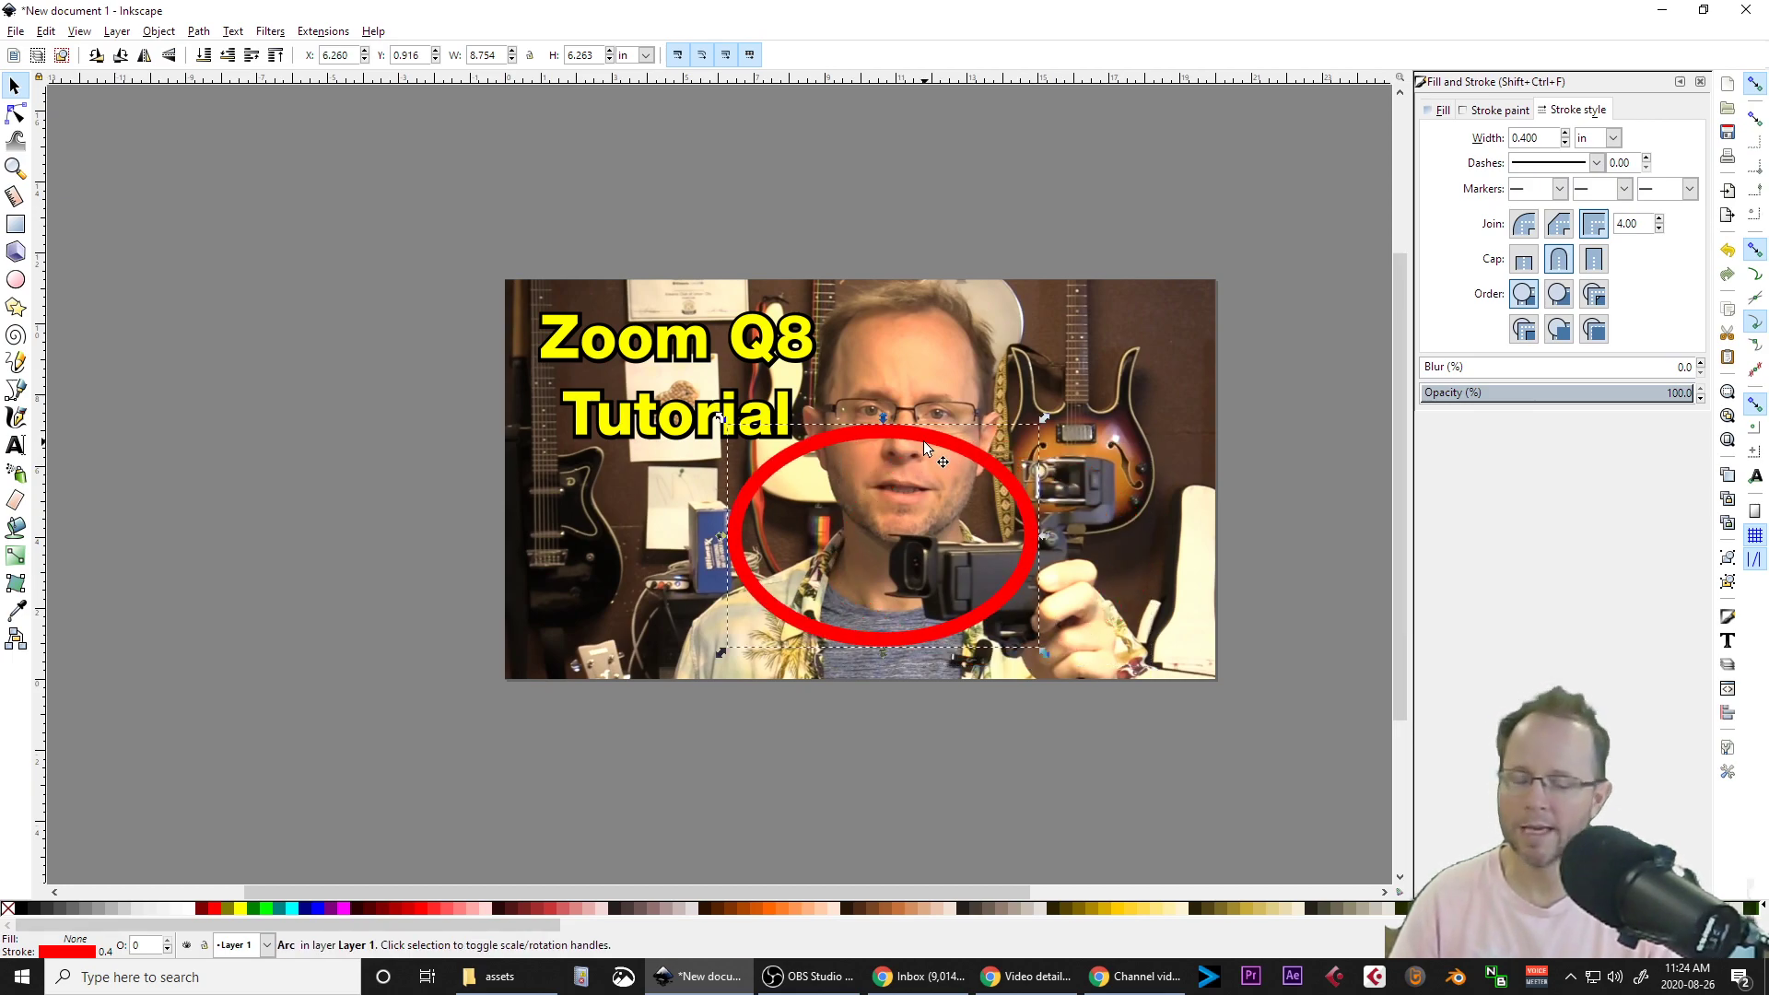
key(Delete)
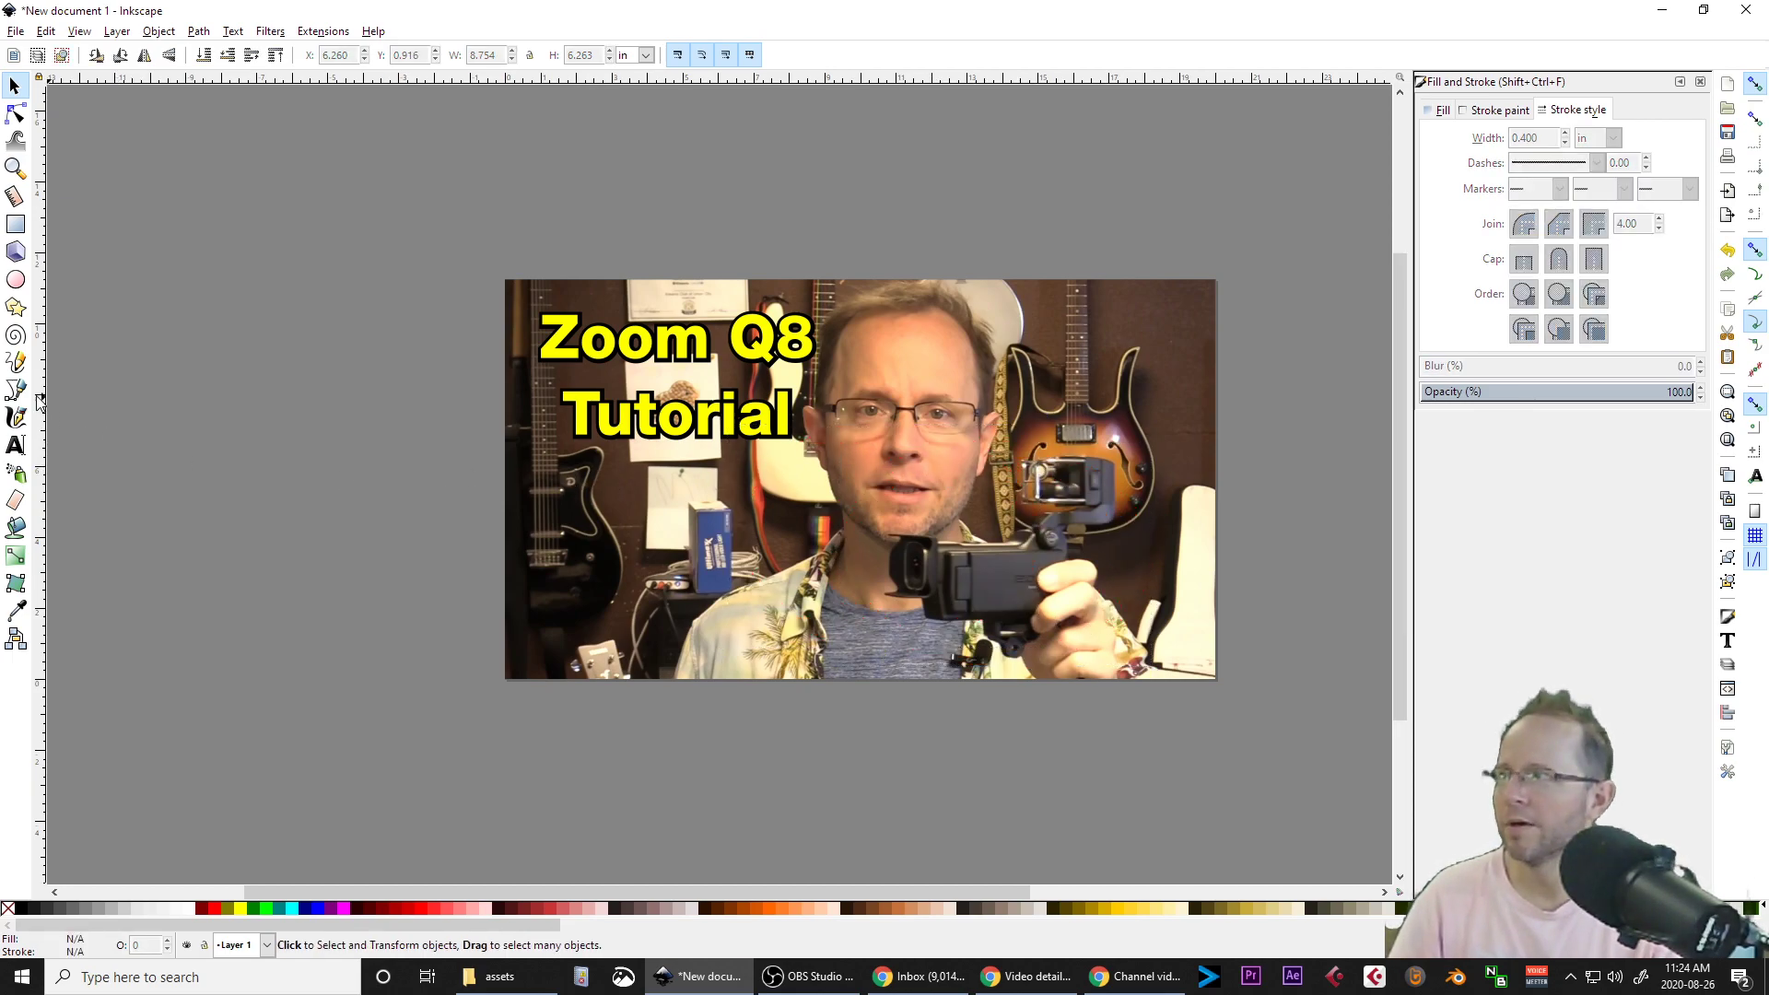
Draw a freehand loop around the camera and set its stroke width to 0.610 in.
click(22, 366)
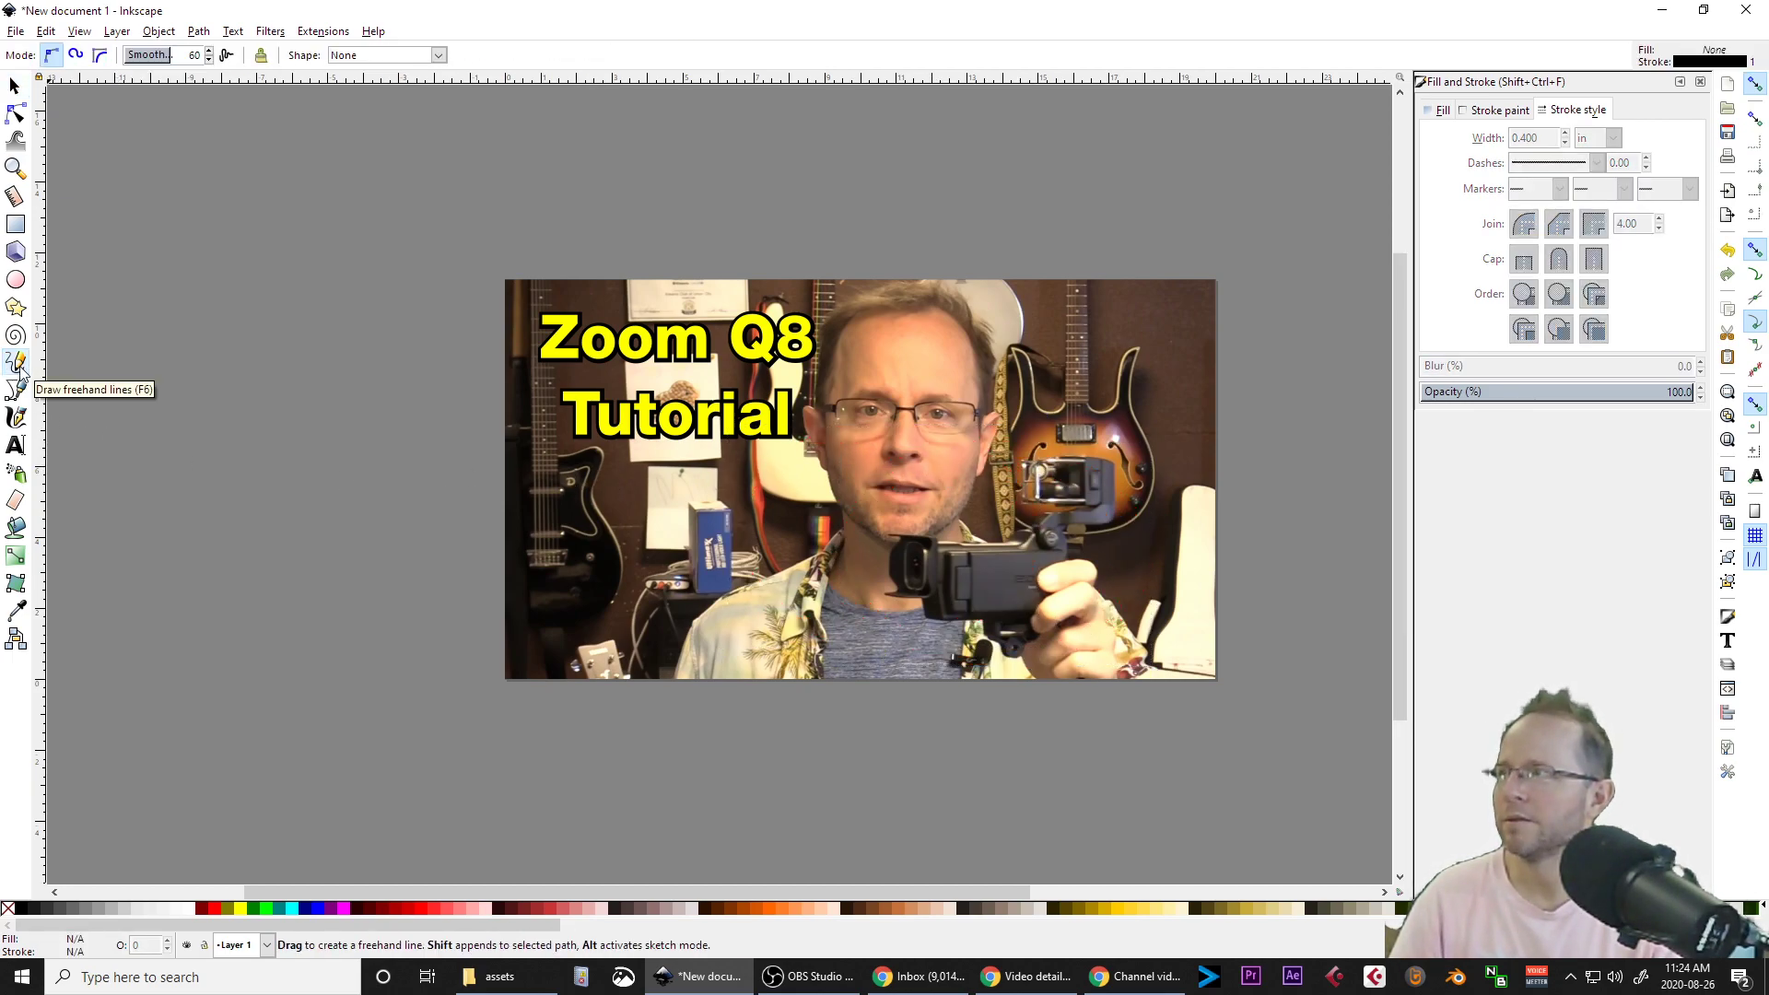
mouse_move(838, 532)
mouse_down()
mouse_move(861, 518)
mouse_move(1184, 589)
mouse_move(904, 532)
mouse_up()
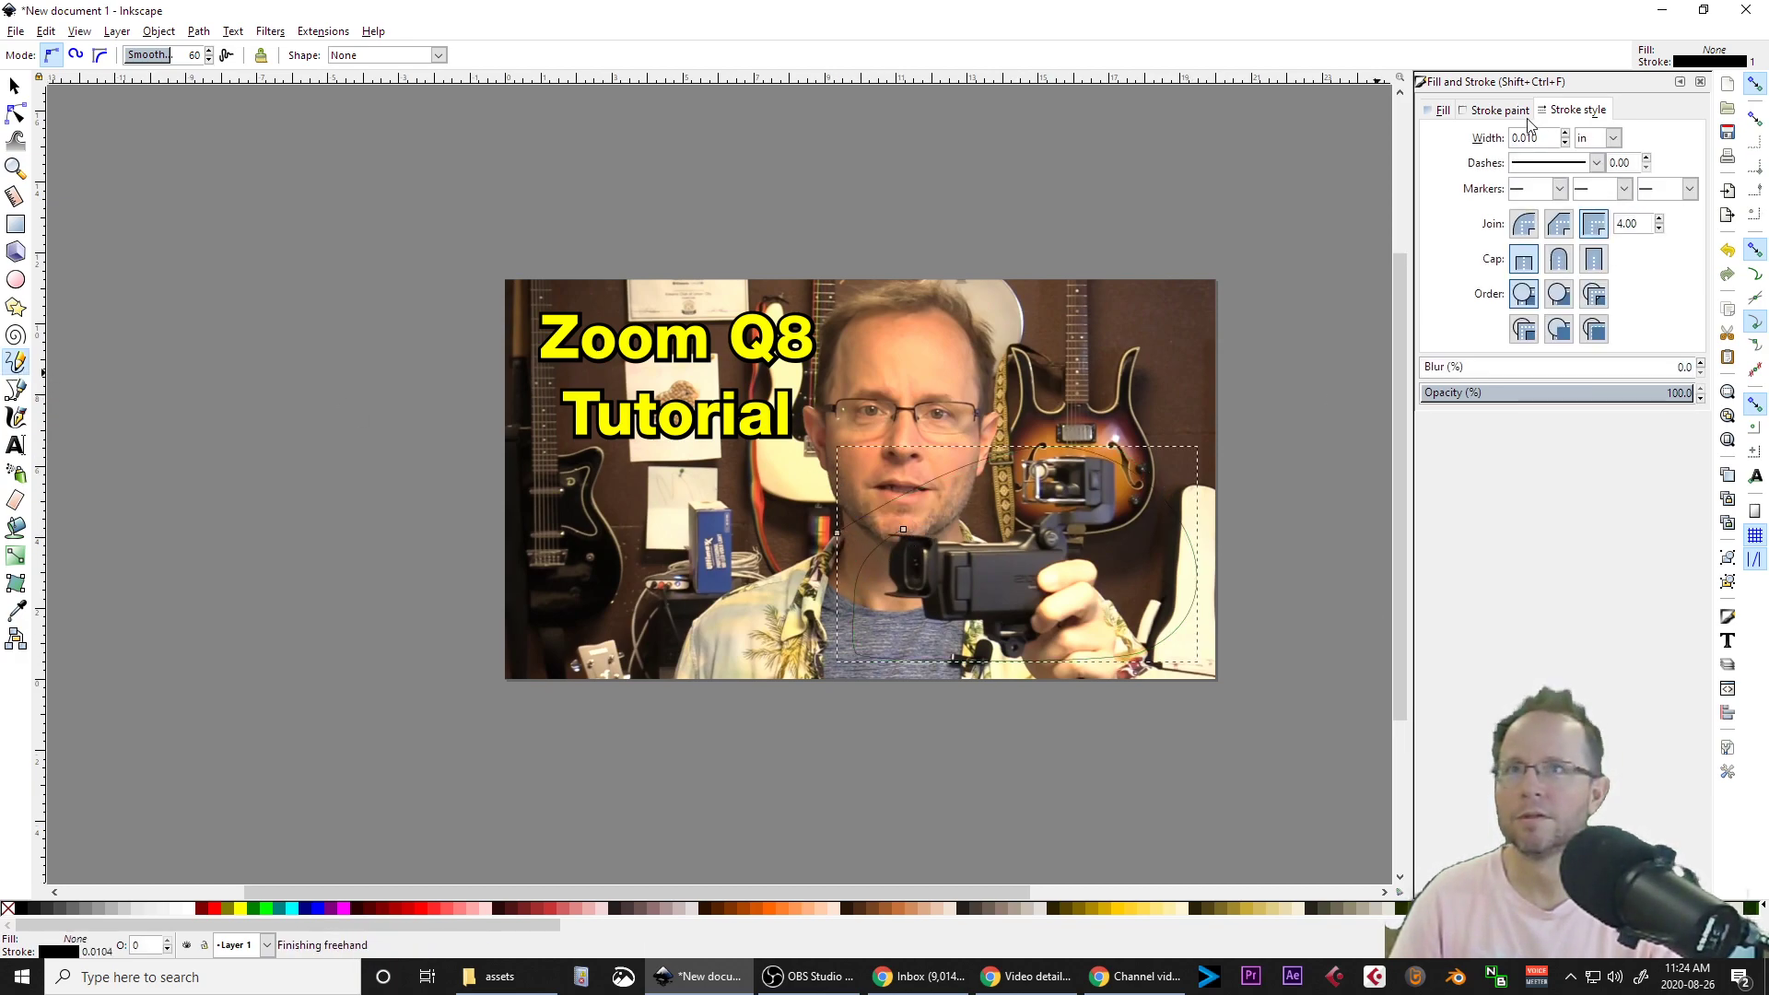
click(1565, 134)
click(1564, 135)
click(1565, 134)
click(1564, 134)
click(1564, 135)
click(1565, 134)
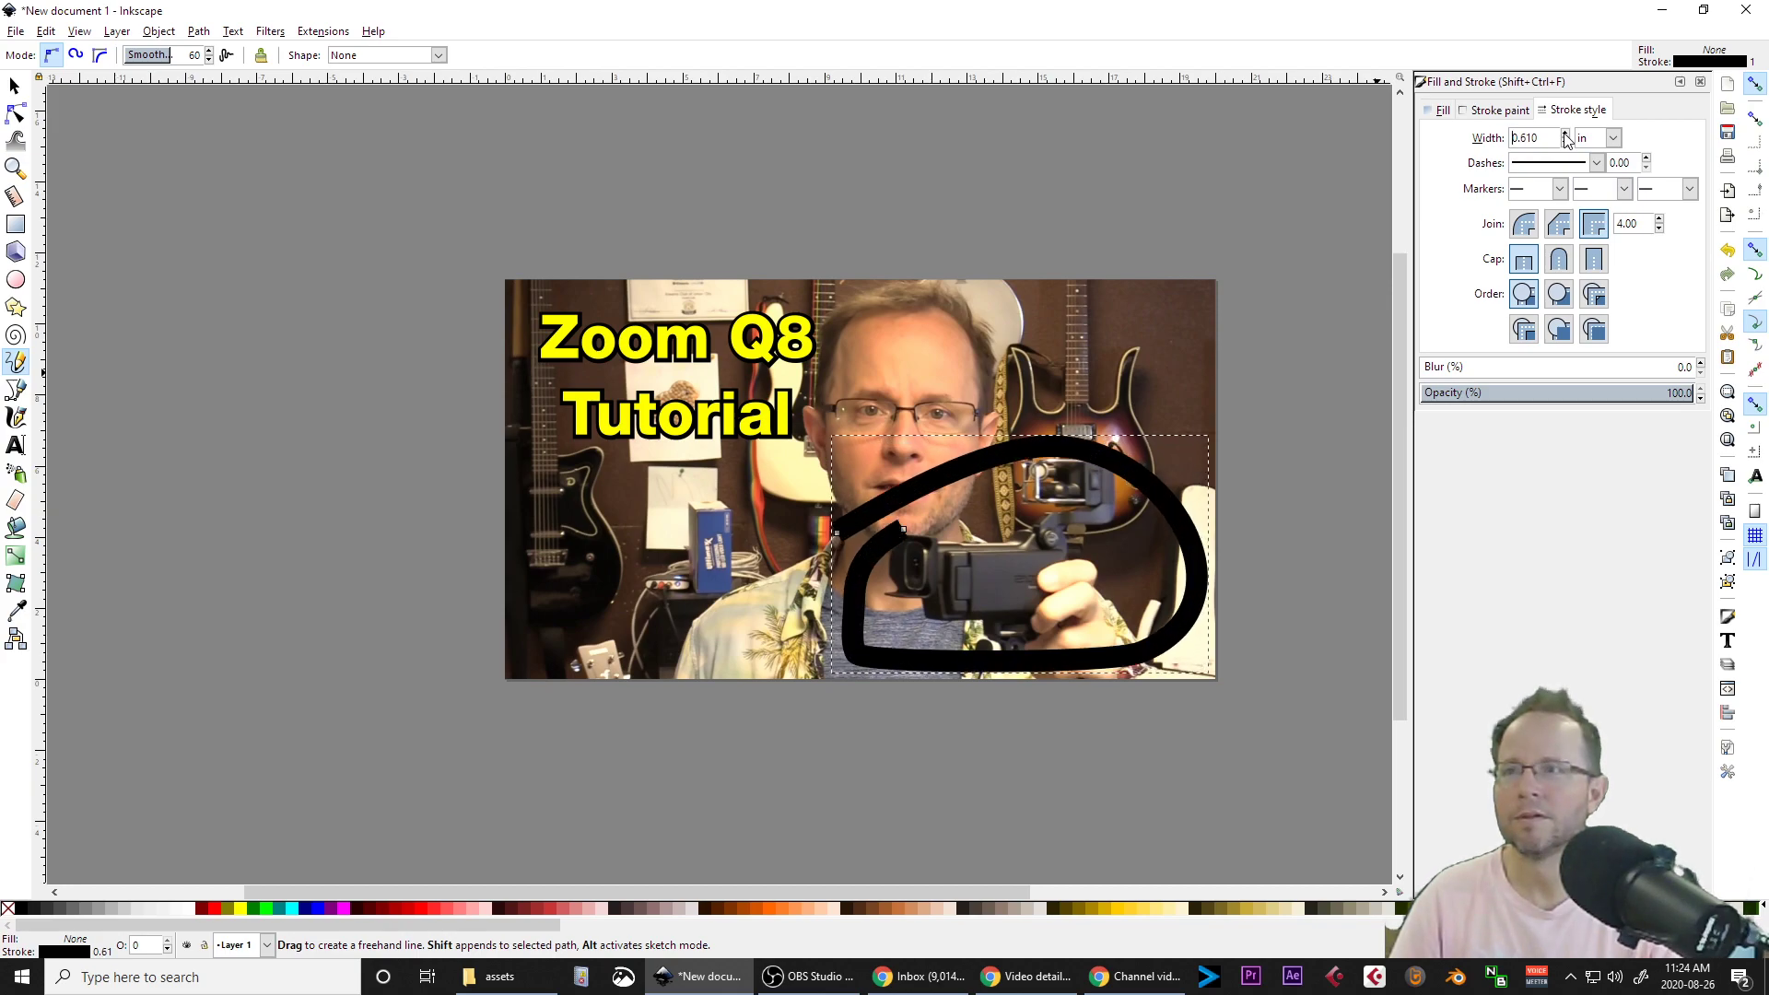
Give the freehand loop a red stroke and undo its stroke thickening.
right_click(212, 908)
click(257, 832)
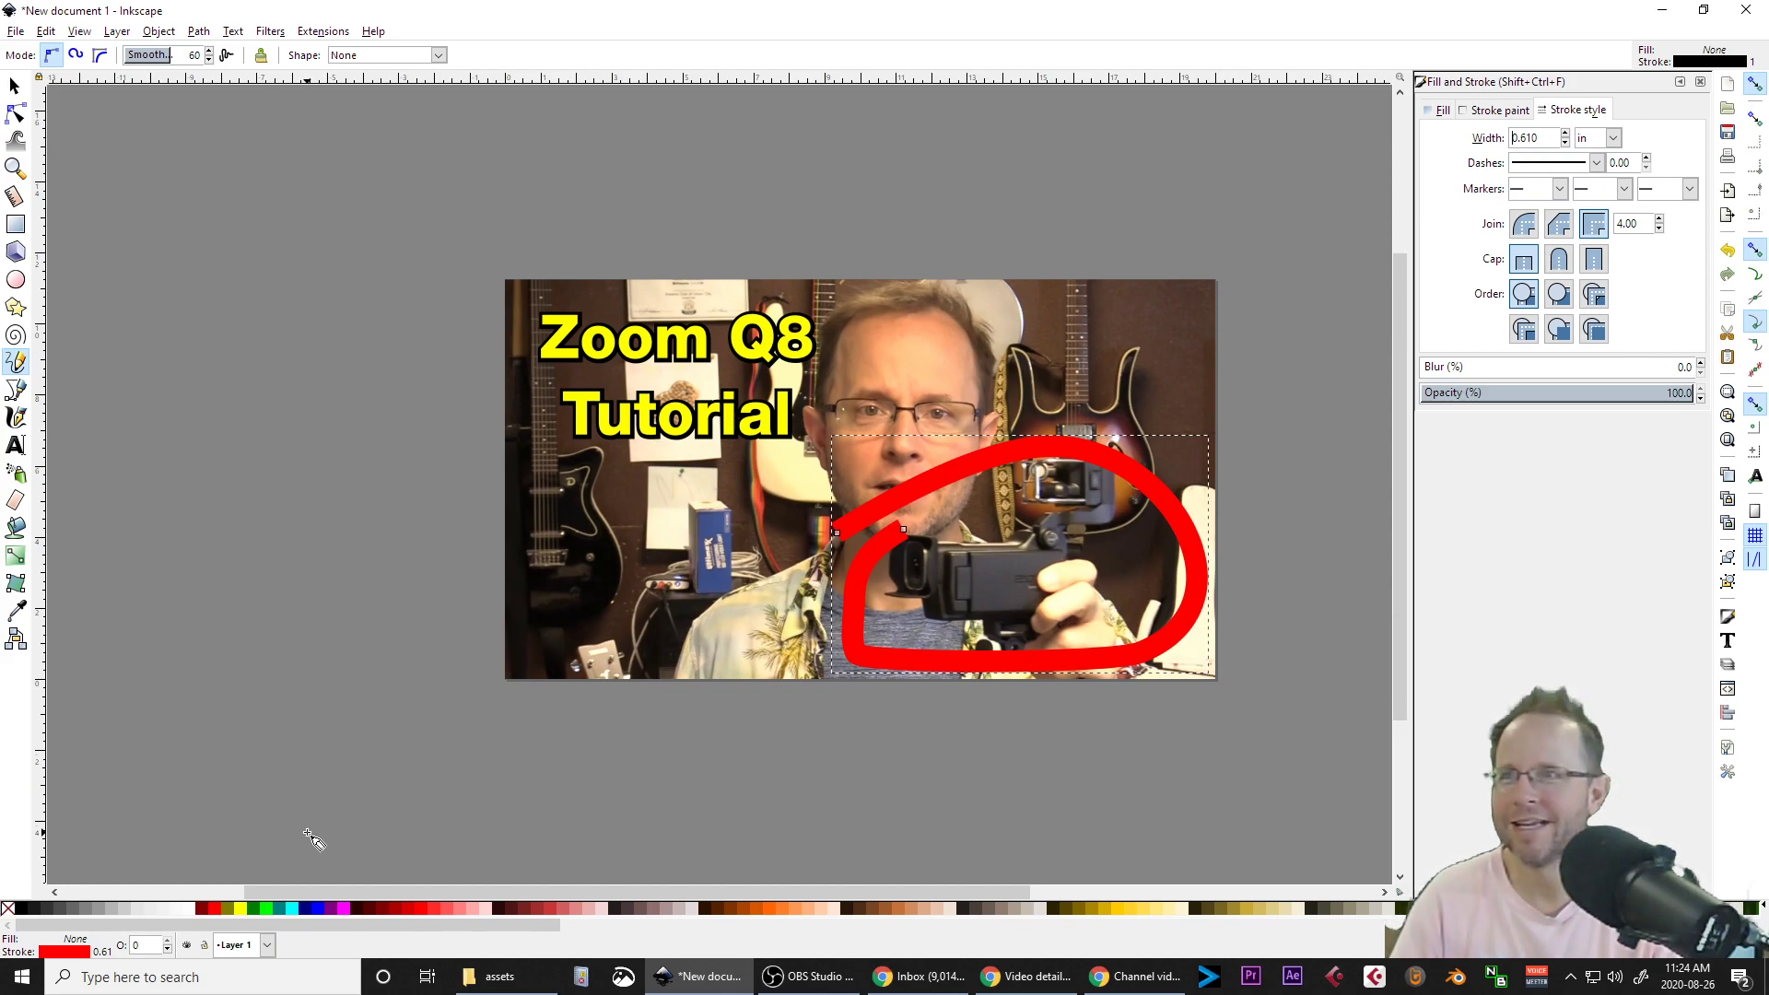
key(ctrl+z)
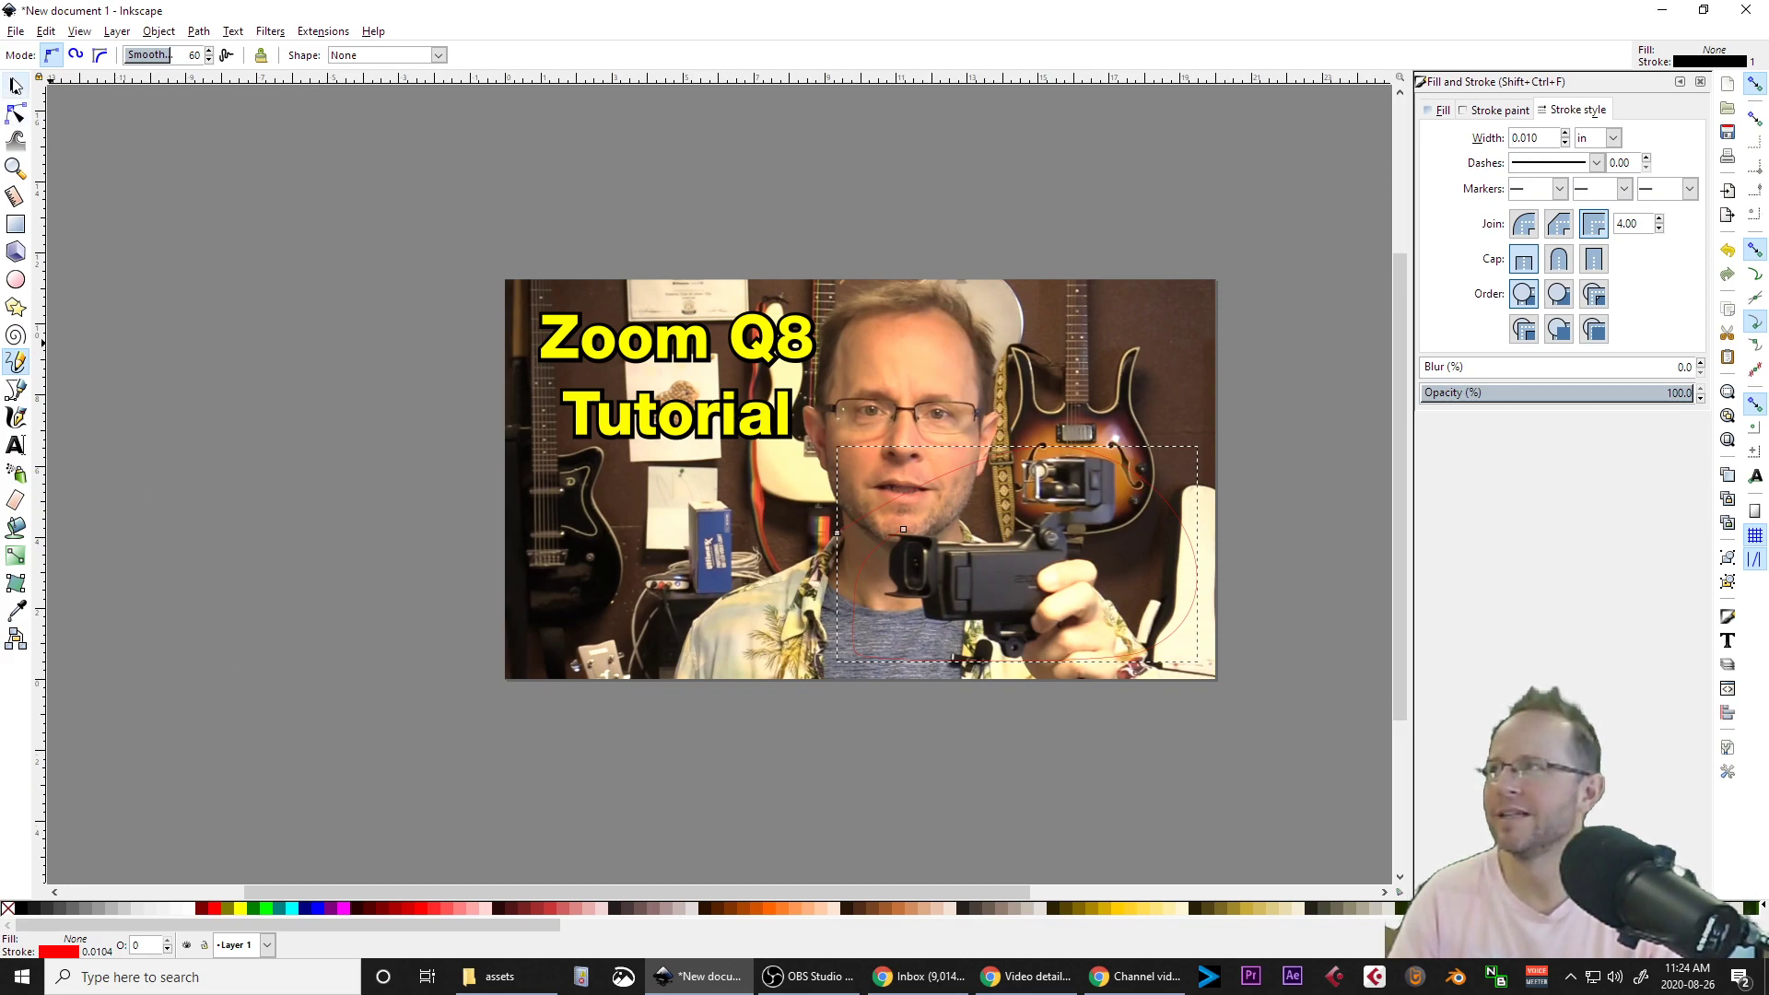
Delete the thin red freehand loop around the camera.
click(15, 86)
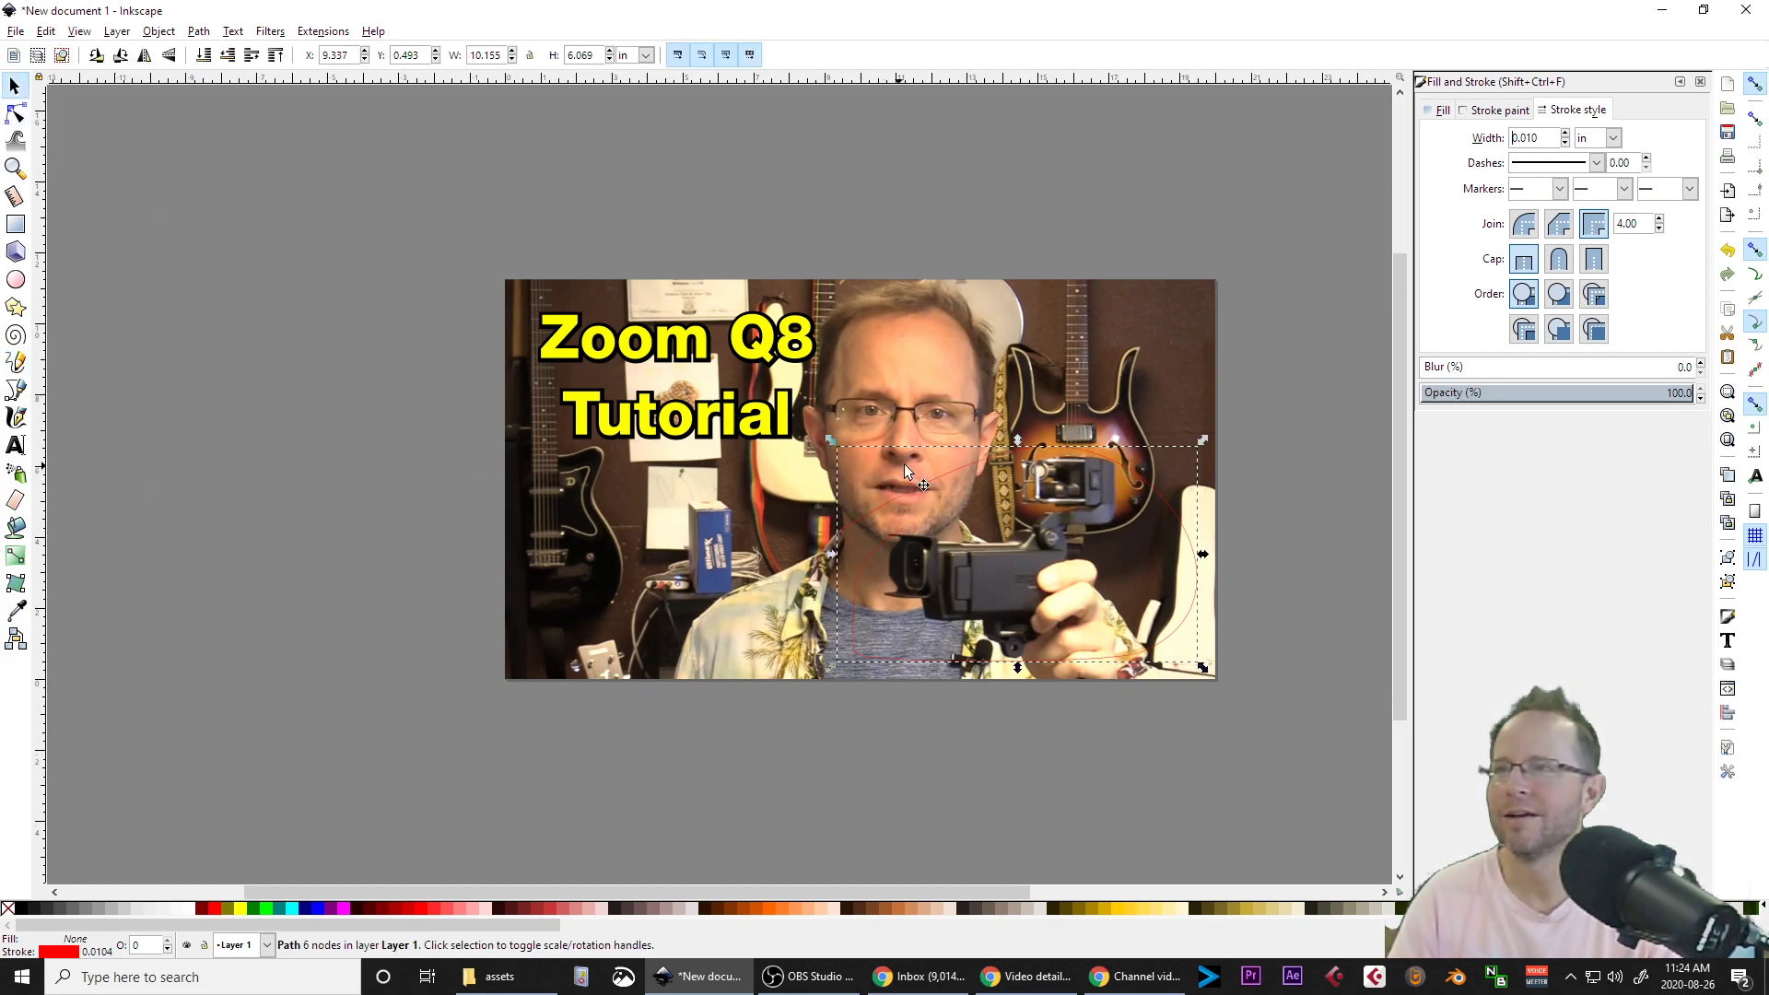
key(Delete)
click(1090, 459)
key(Delete)
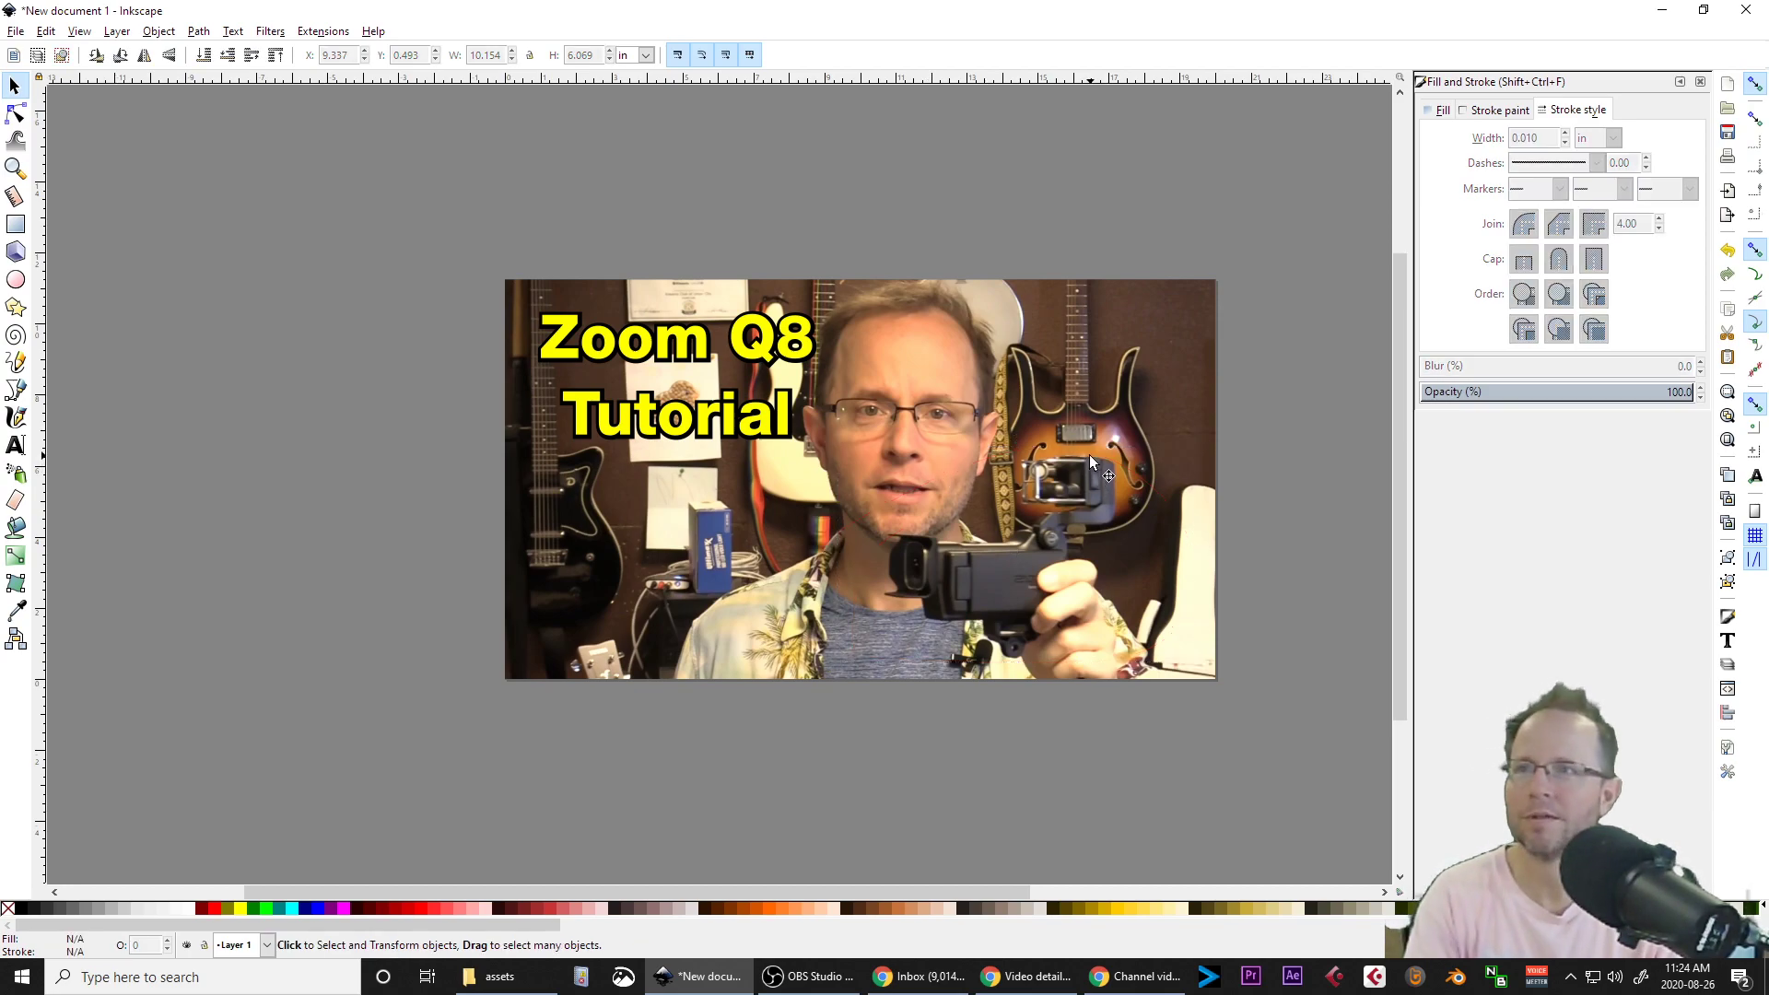
Start saving the document and open the Q8 Tutorial folder inside UTM on the DATA (D:) drive as the destination.
key(ctrl+s)
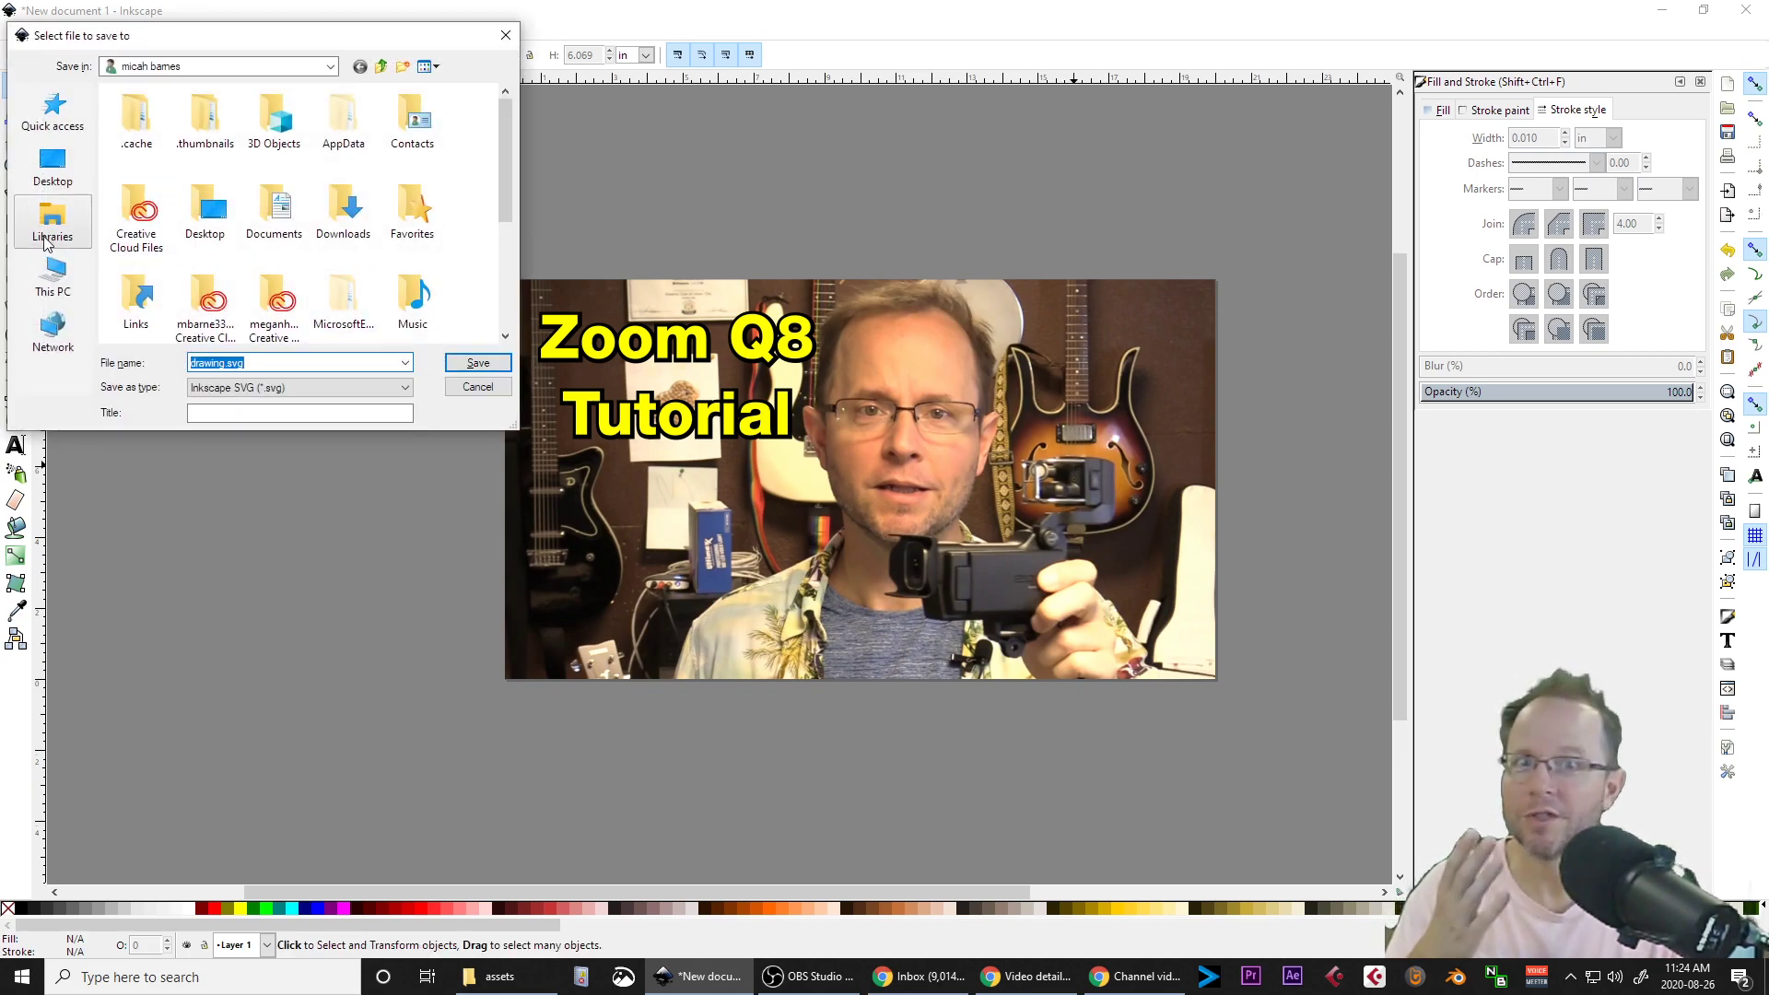
mouse_move(506, 207)
mouse_down()
mouse_move(501, 321)
mouse_move(498, 195)
mouse_up()
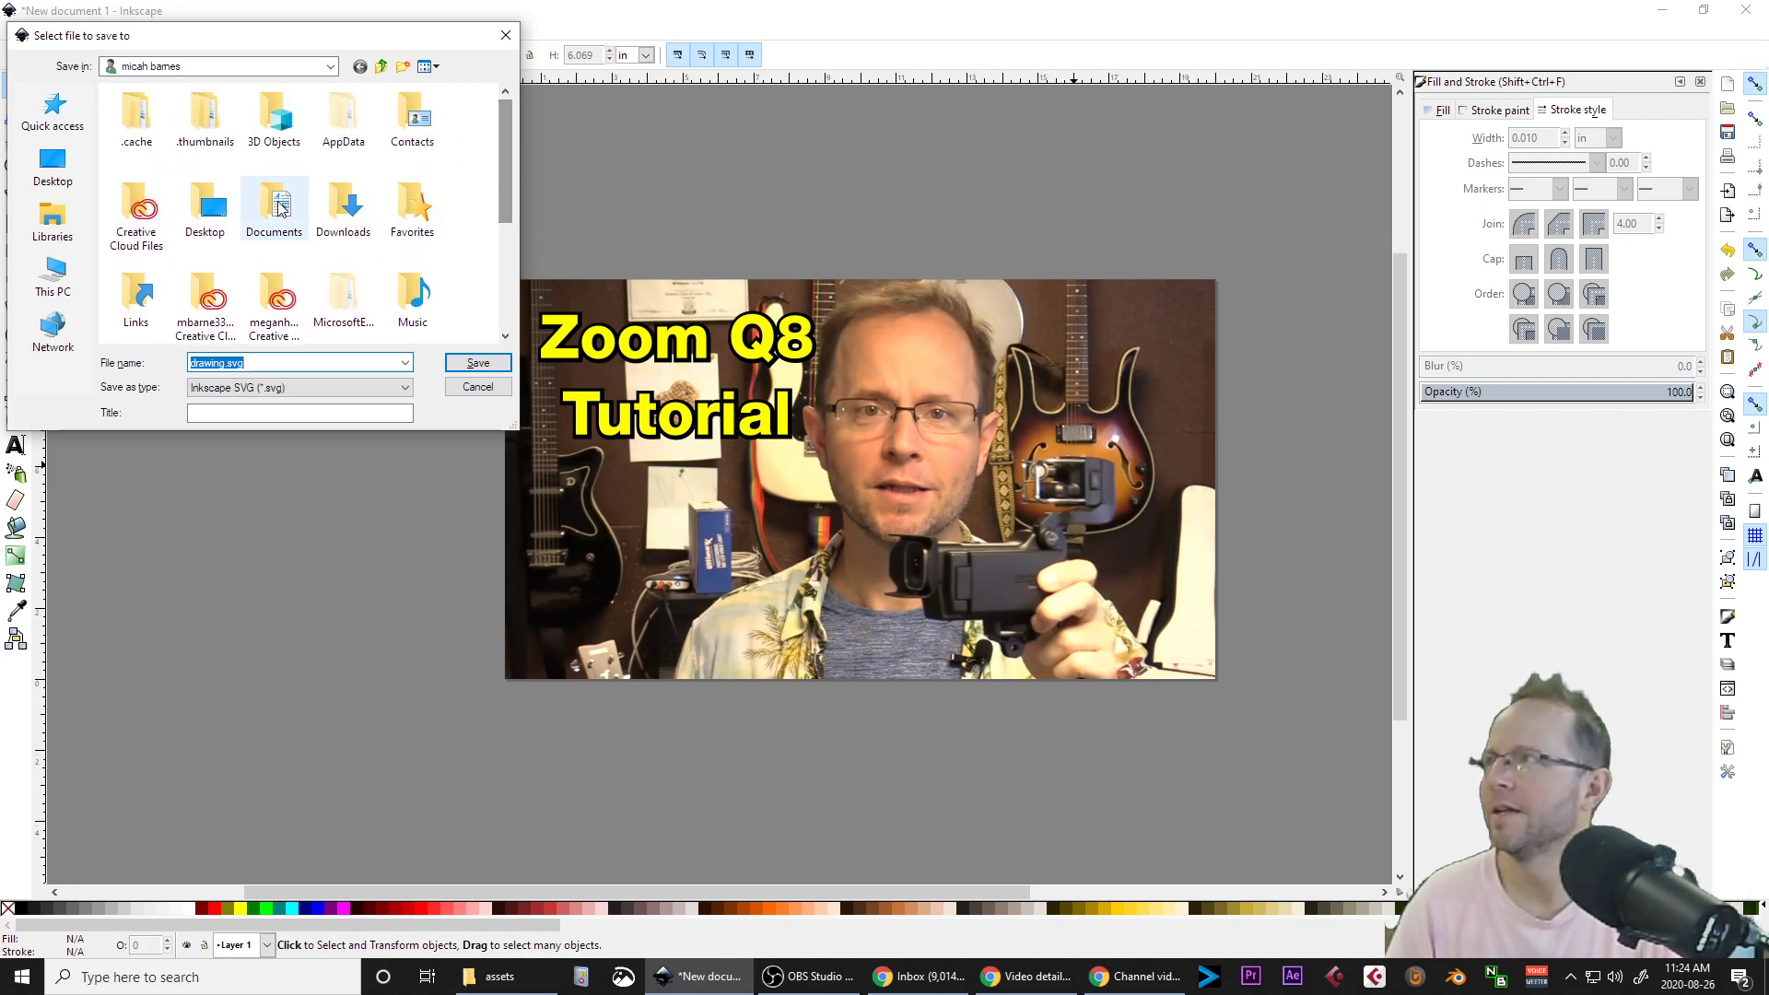
scroll(170, 165, down, 5)
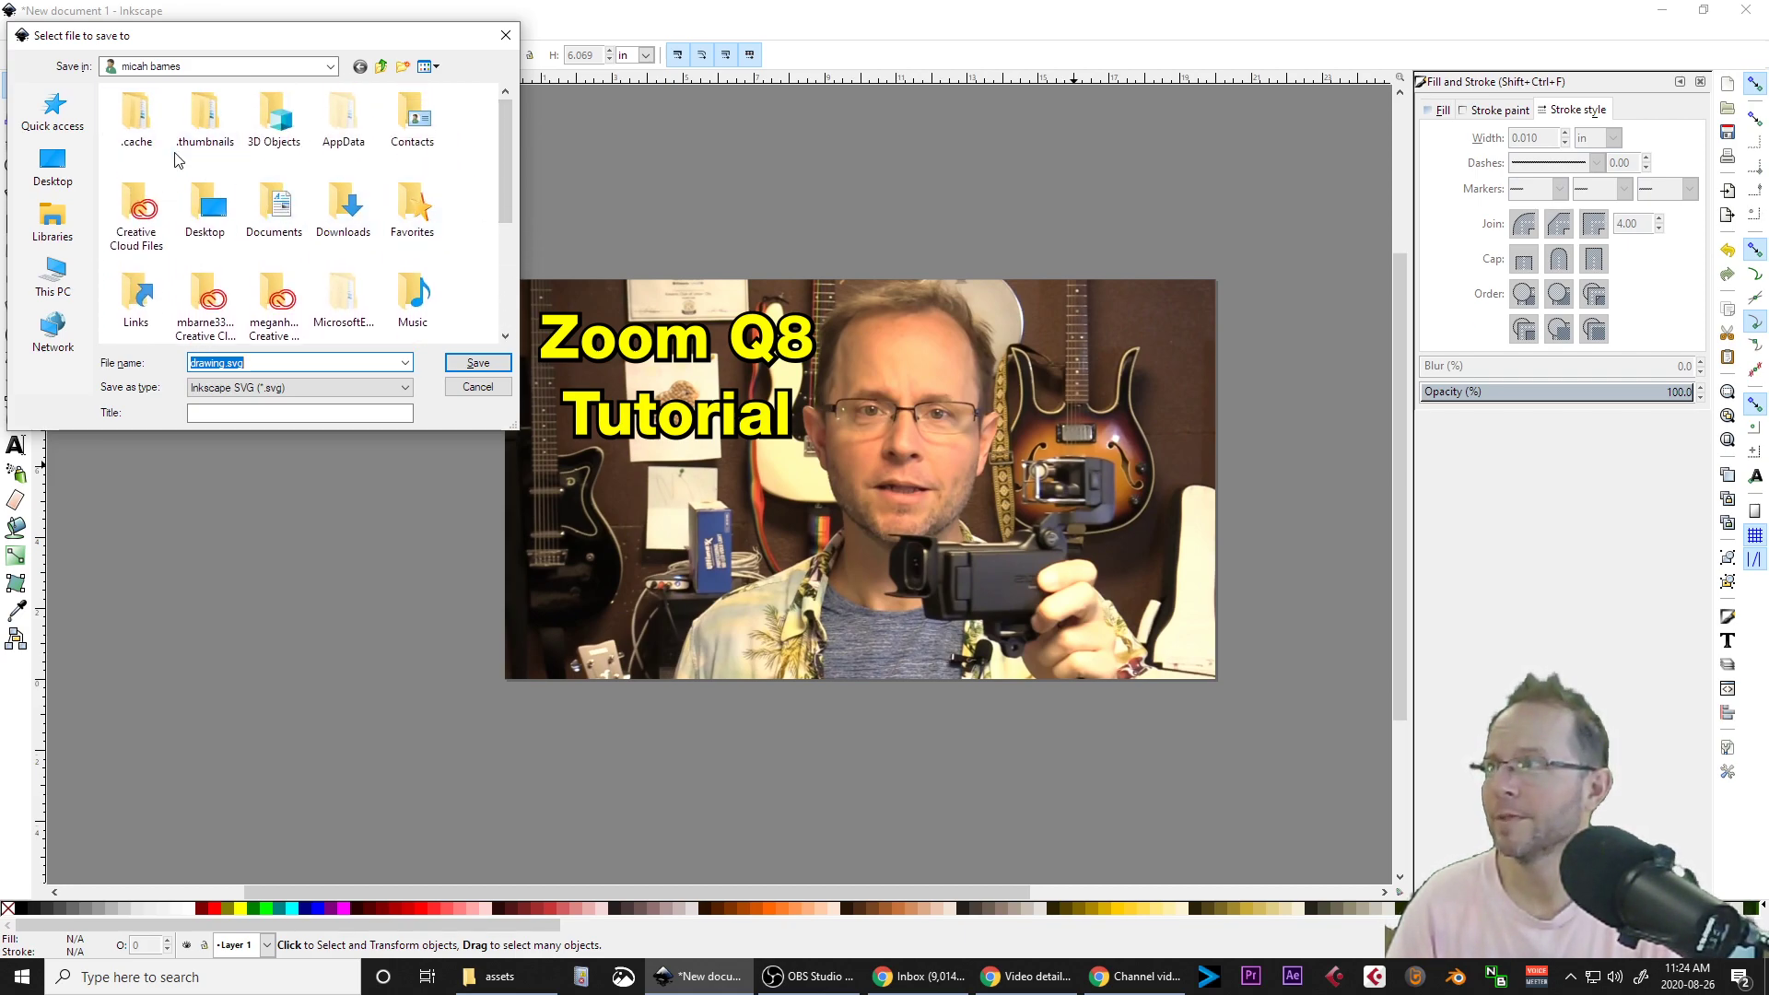
click(52, 276)
scroll(221, 235, down, 10)
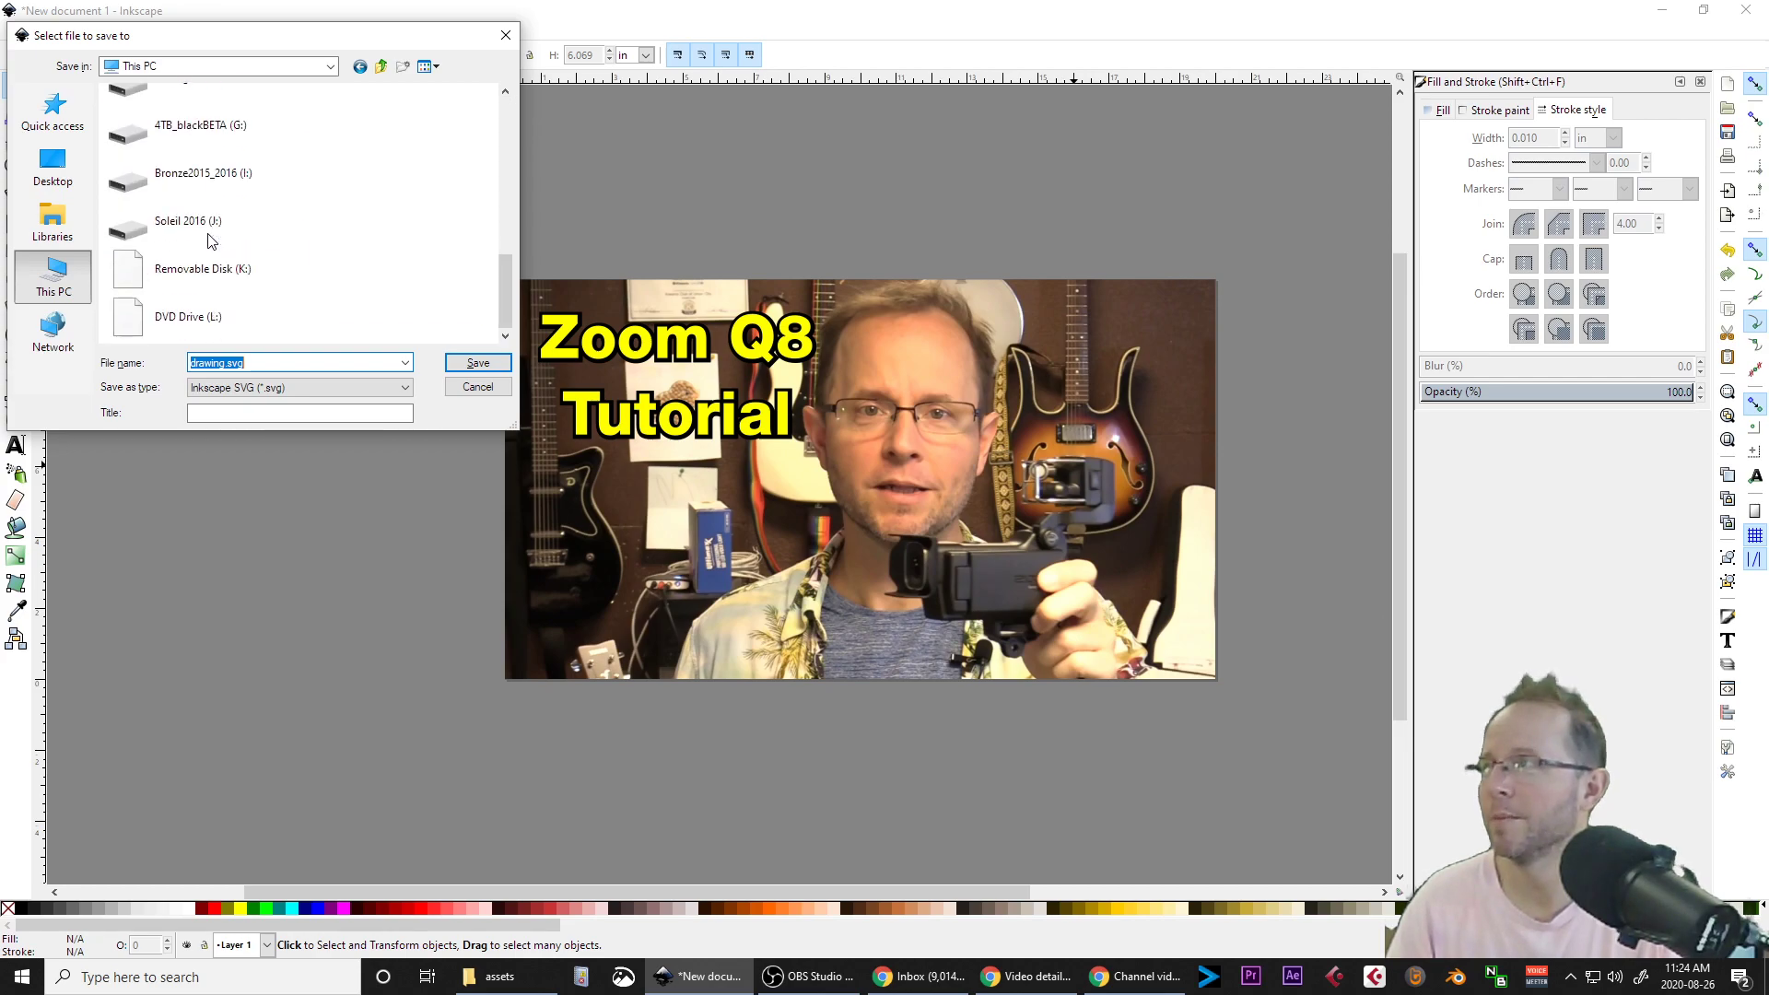
scroll(210, 238, up, 5)
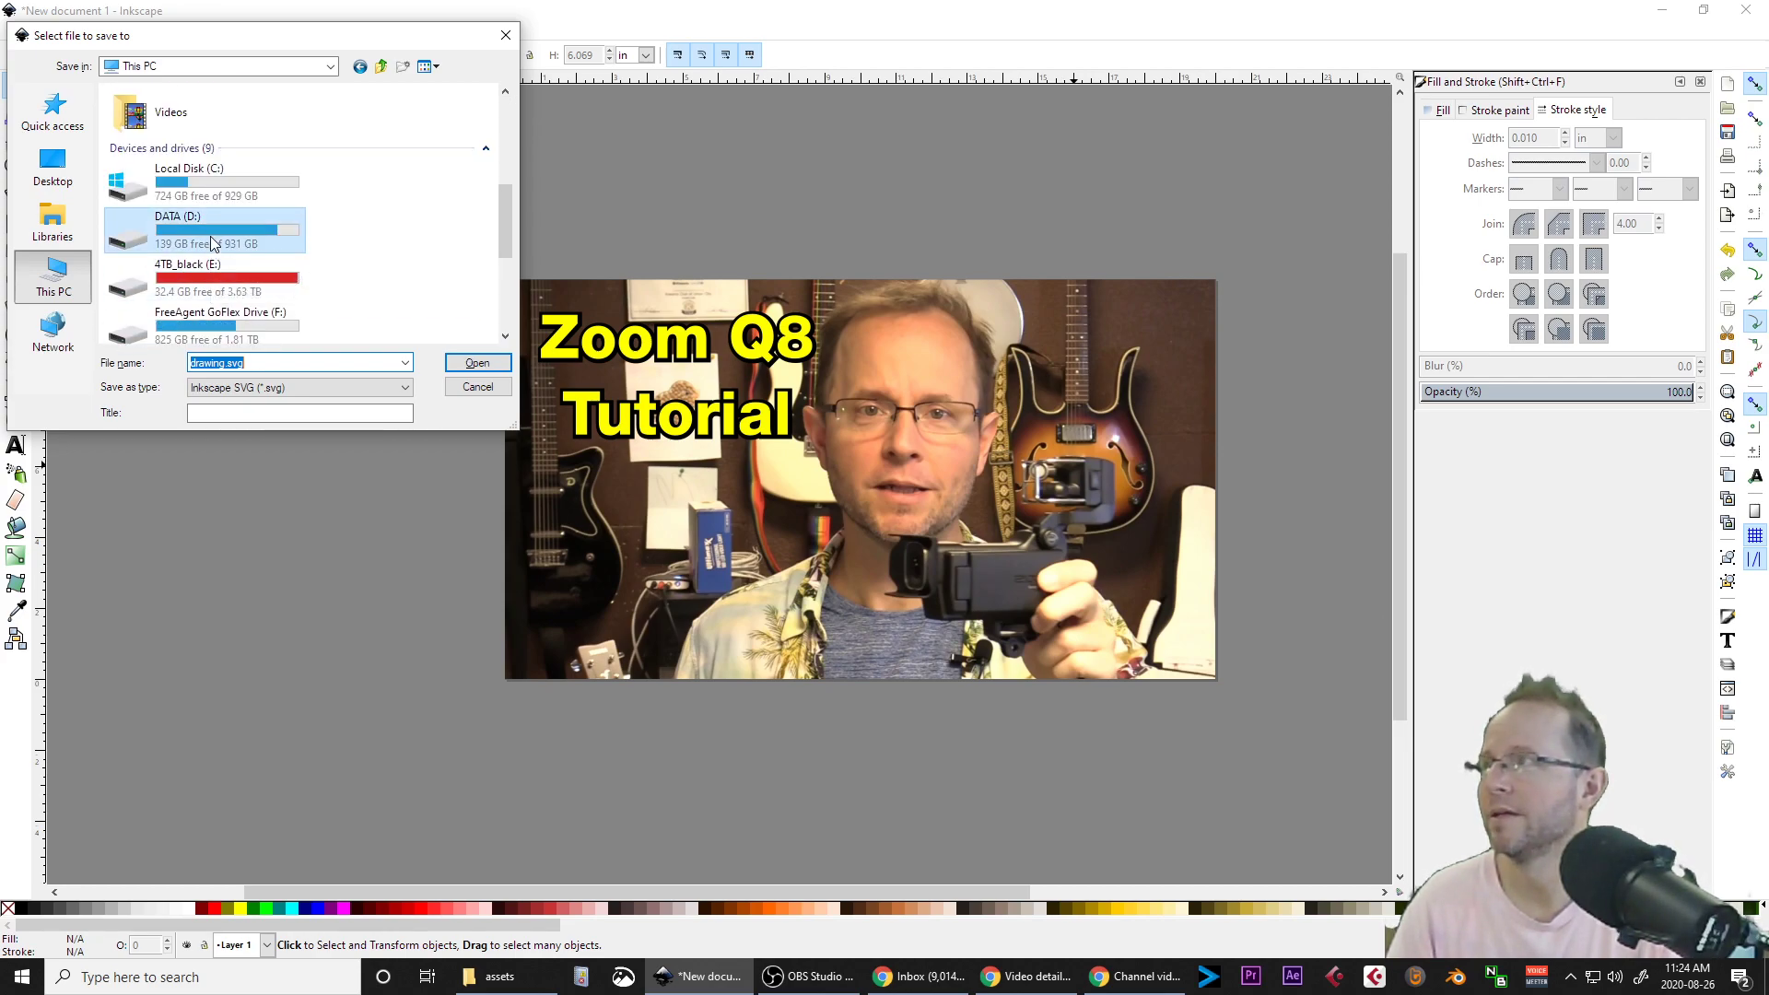
double_click(210, 236)
scroll(210, 243, down, 5)
double_click(140, 314)
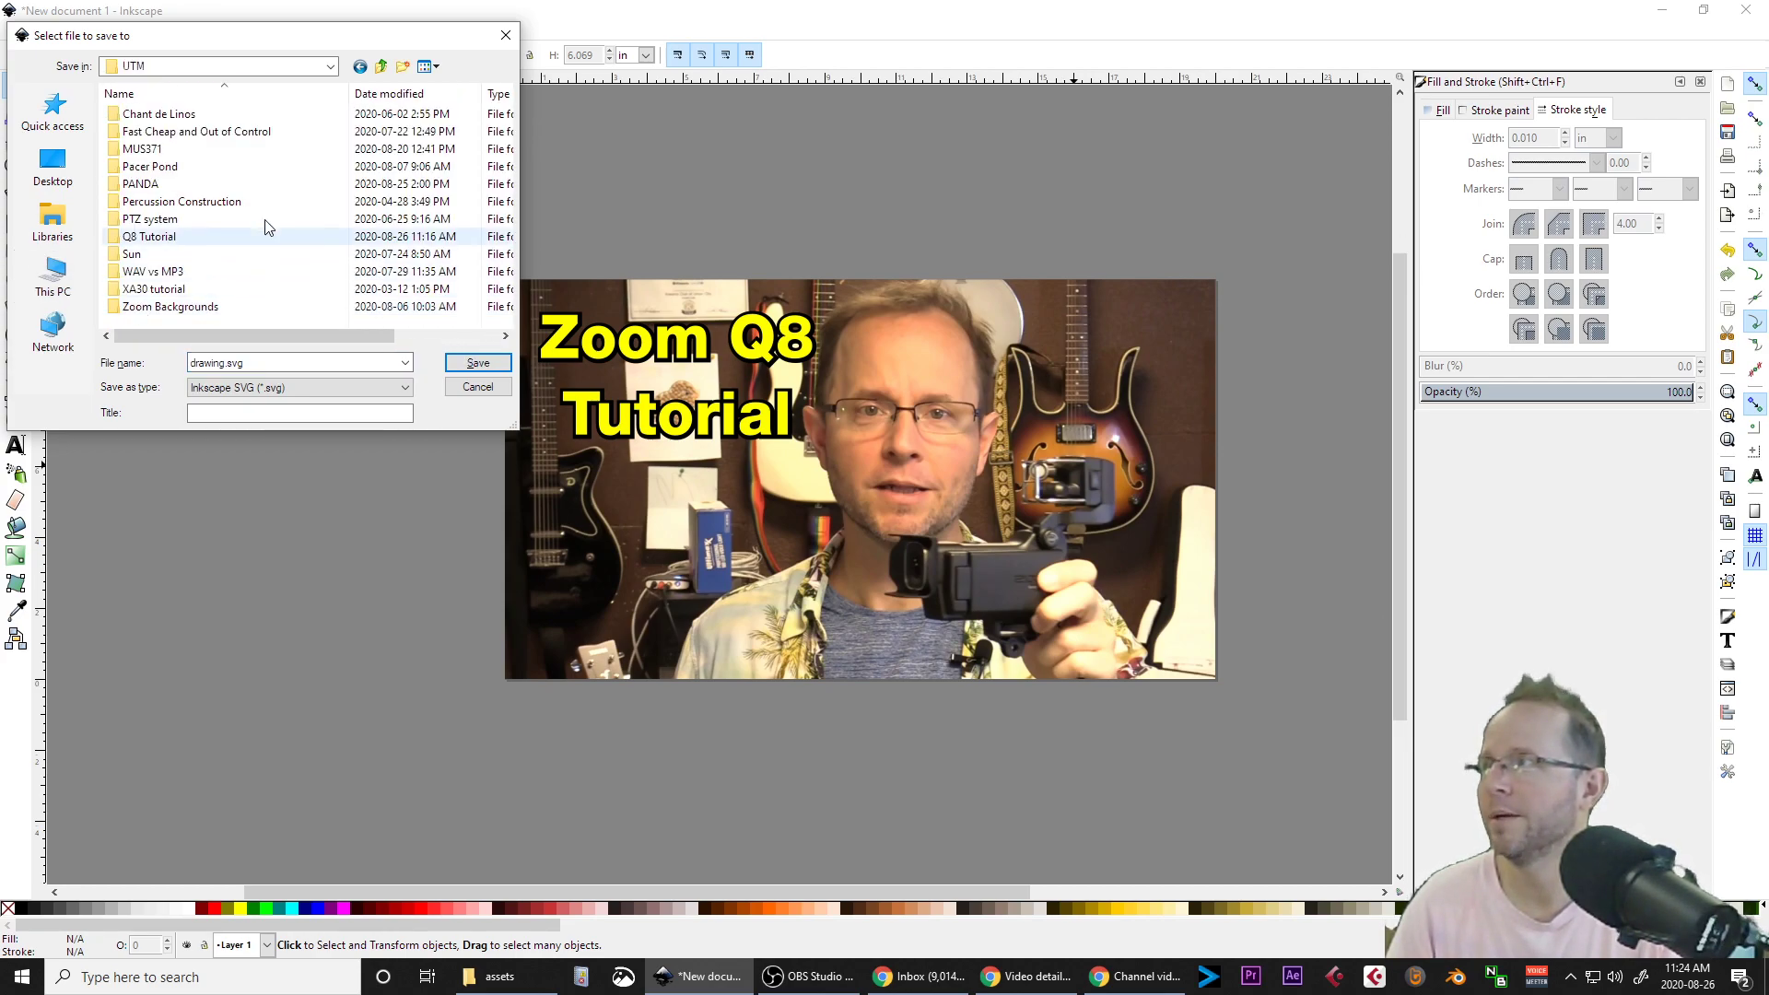
double_click(184, 238)
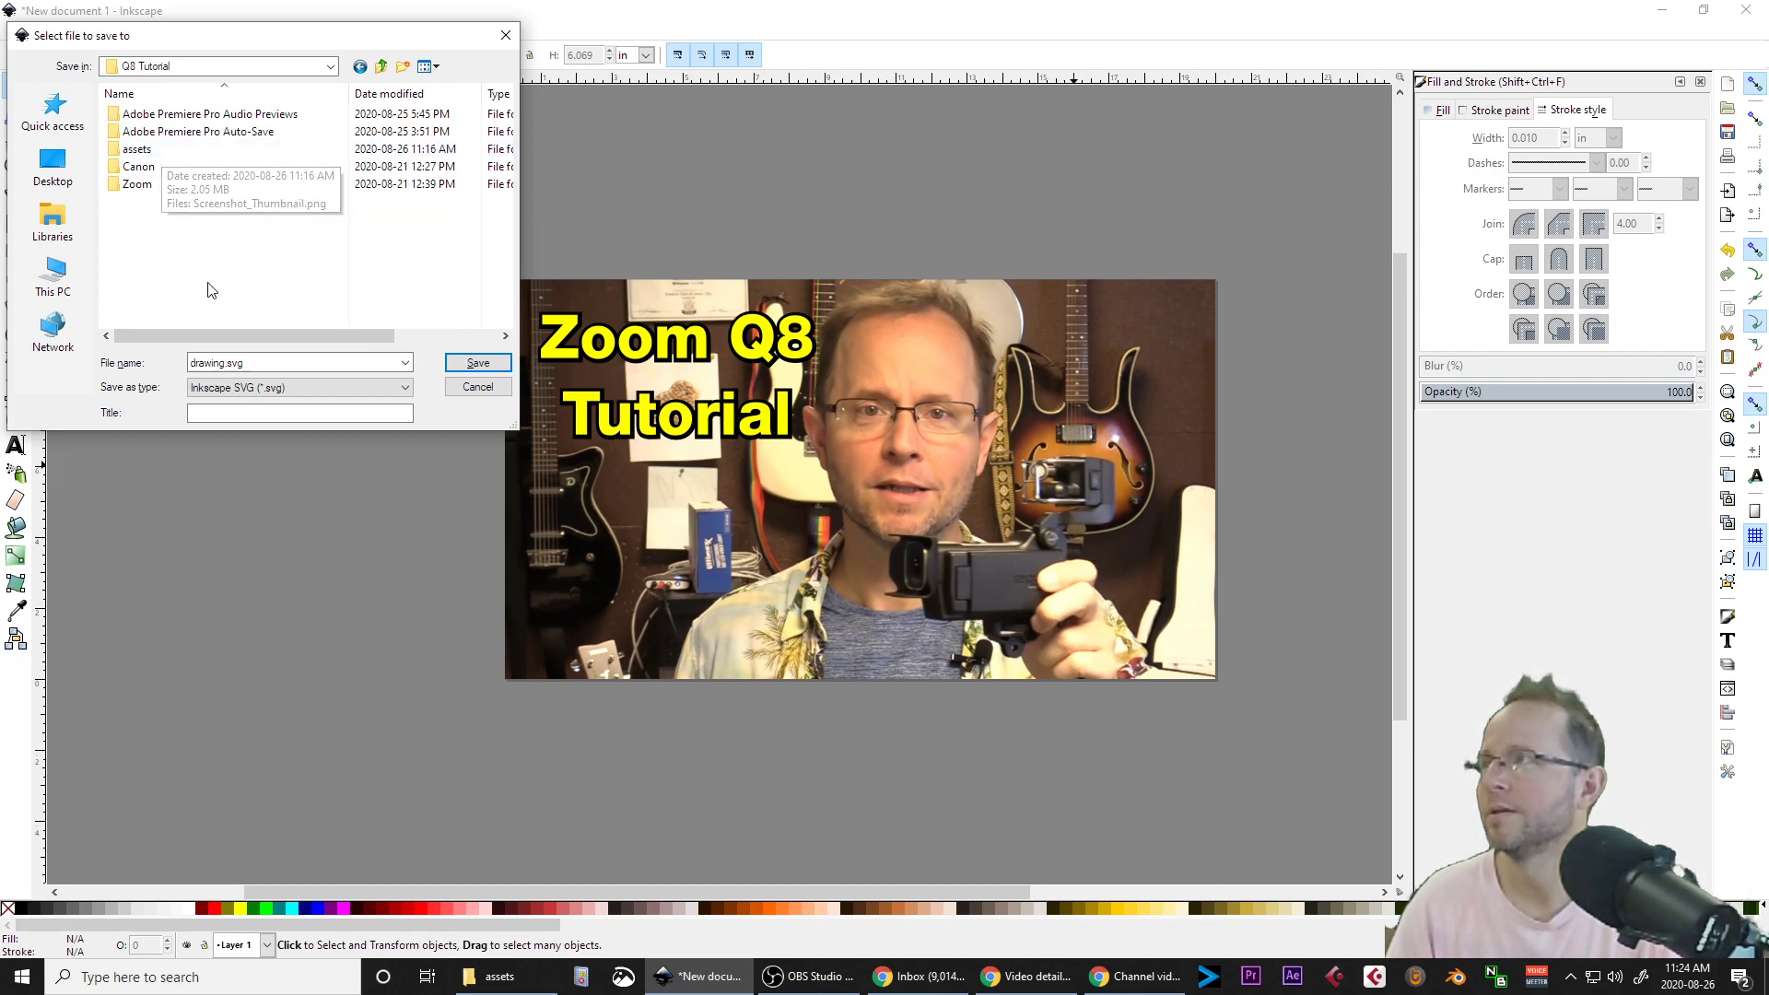
Name the file "Zoom Q8 Tutorial Thumbnail" and save it as an Inkscape SVG.
double_click(274, 359)
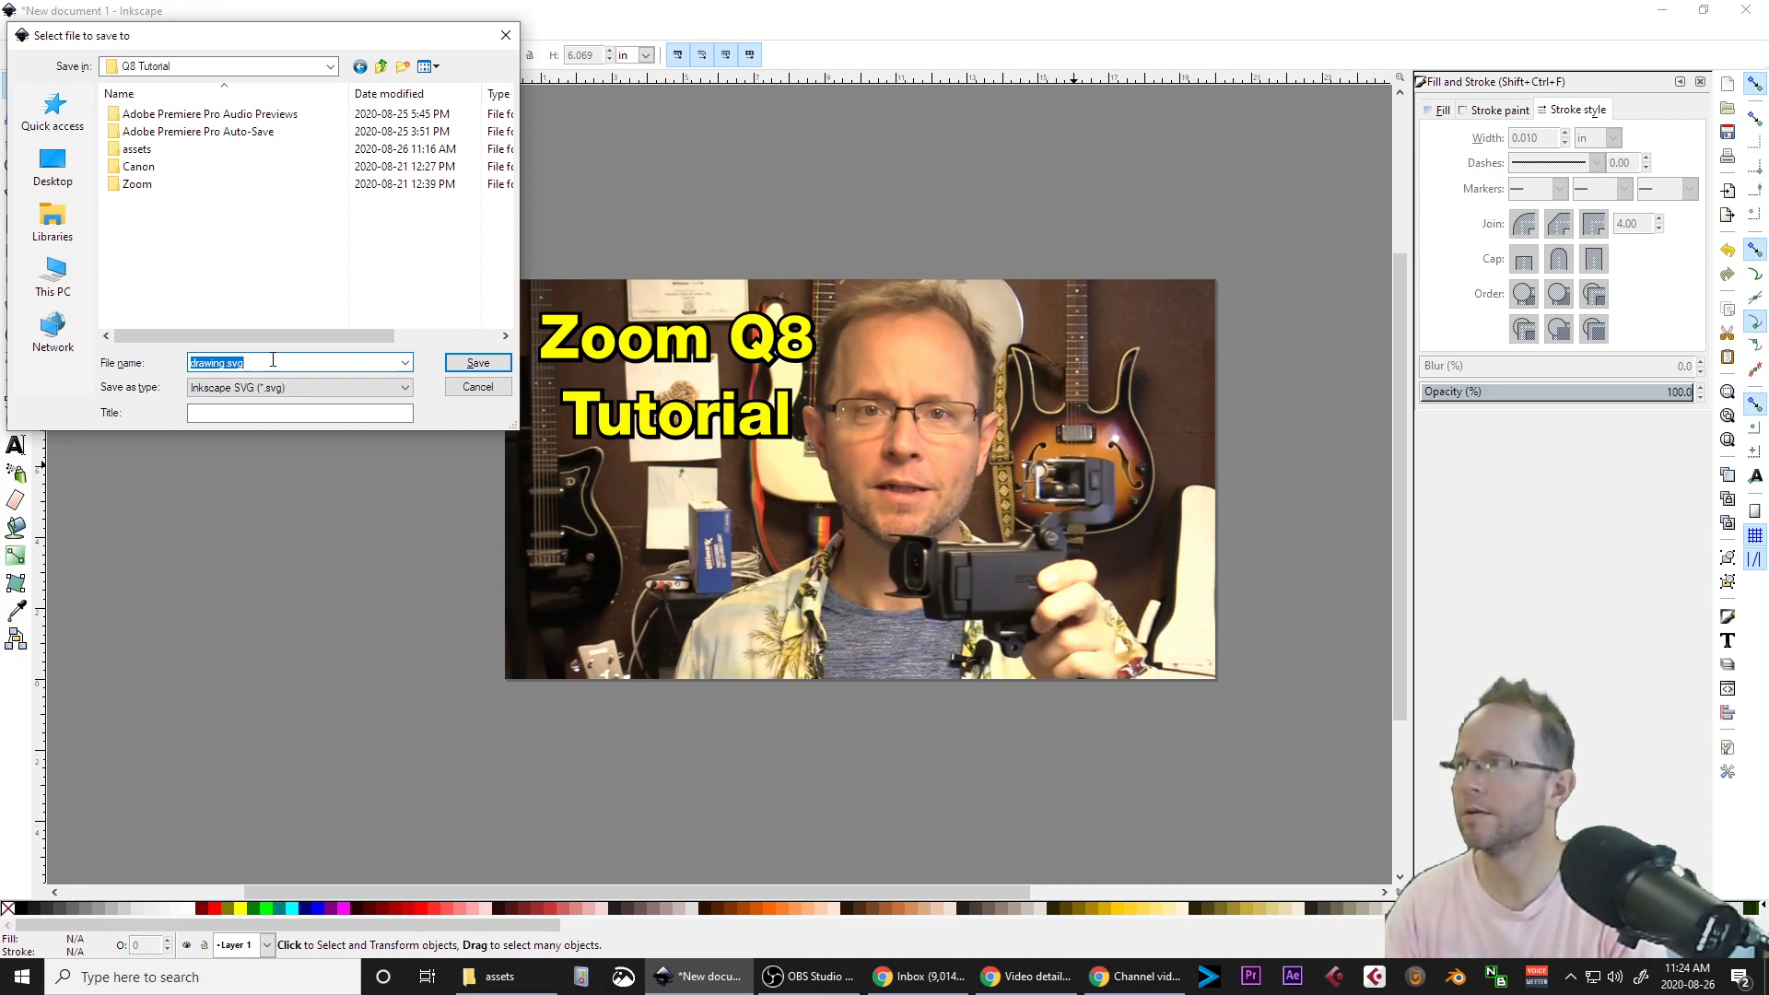
text(Zoom )
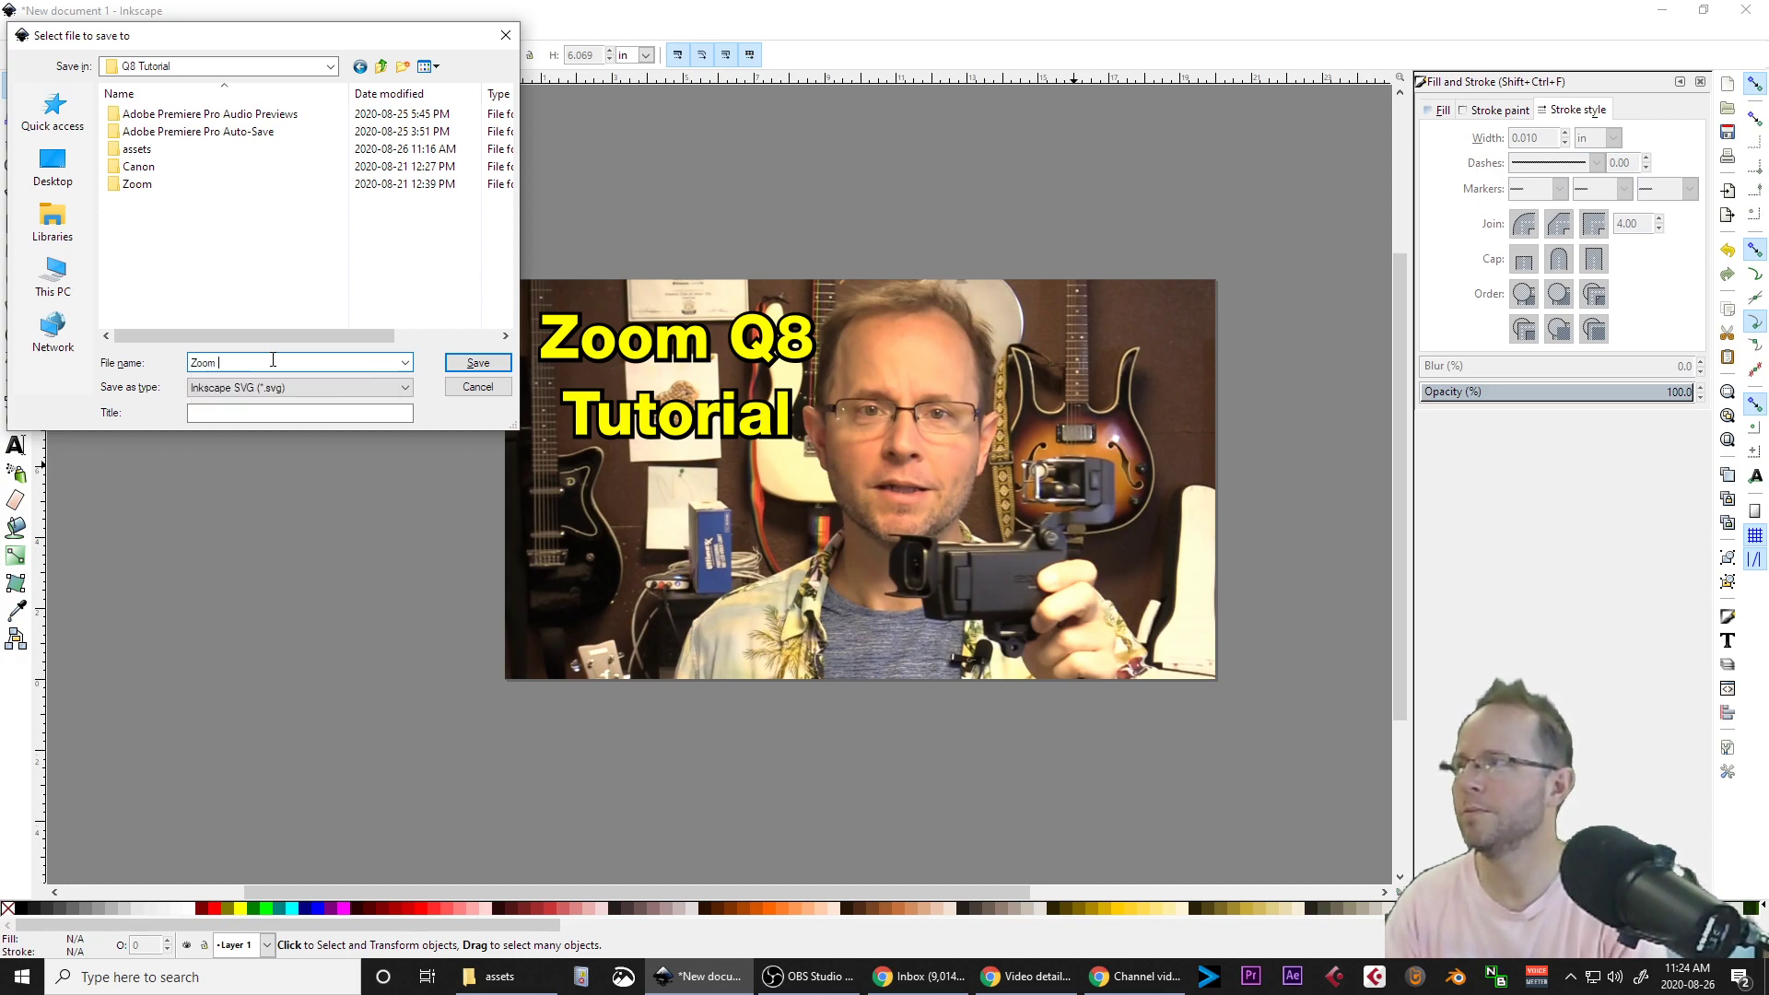
text(Q8 Tutorial Thumbnail)
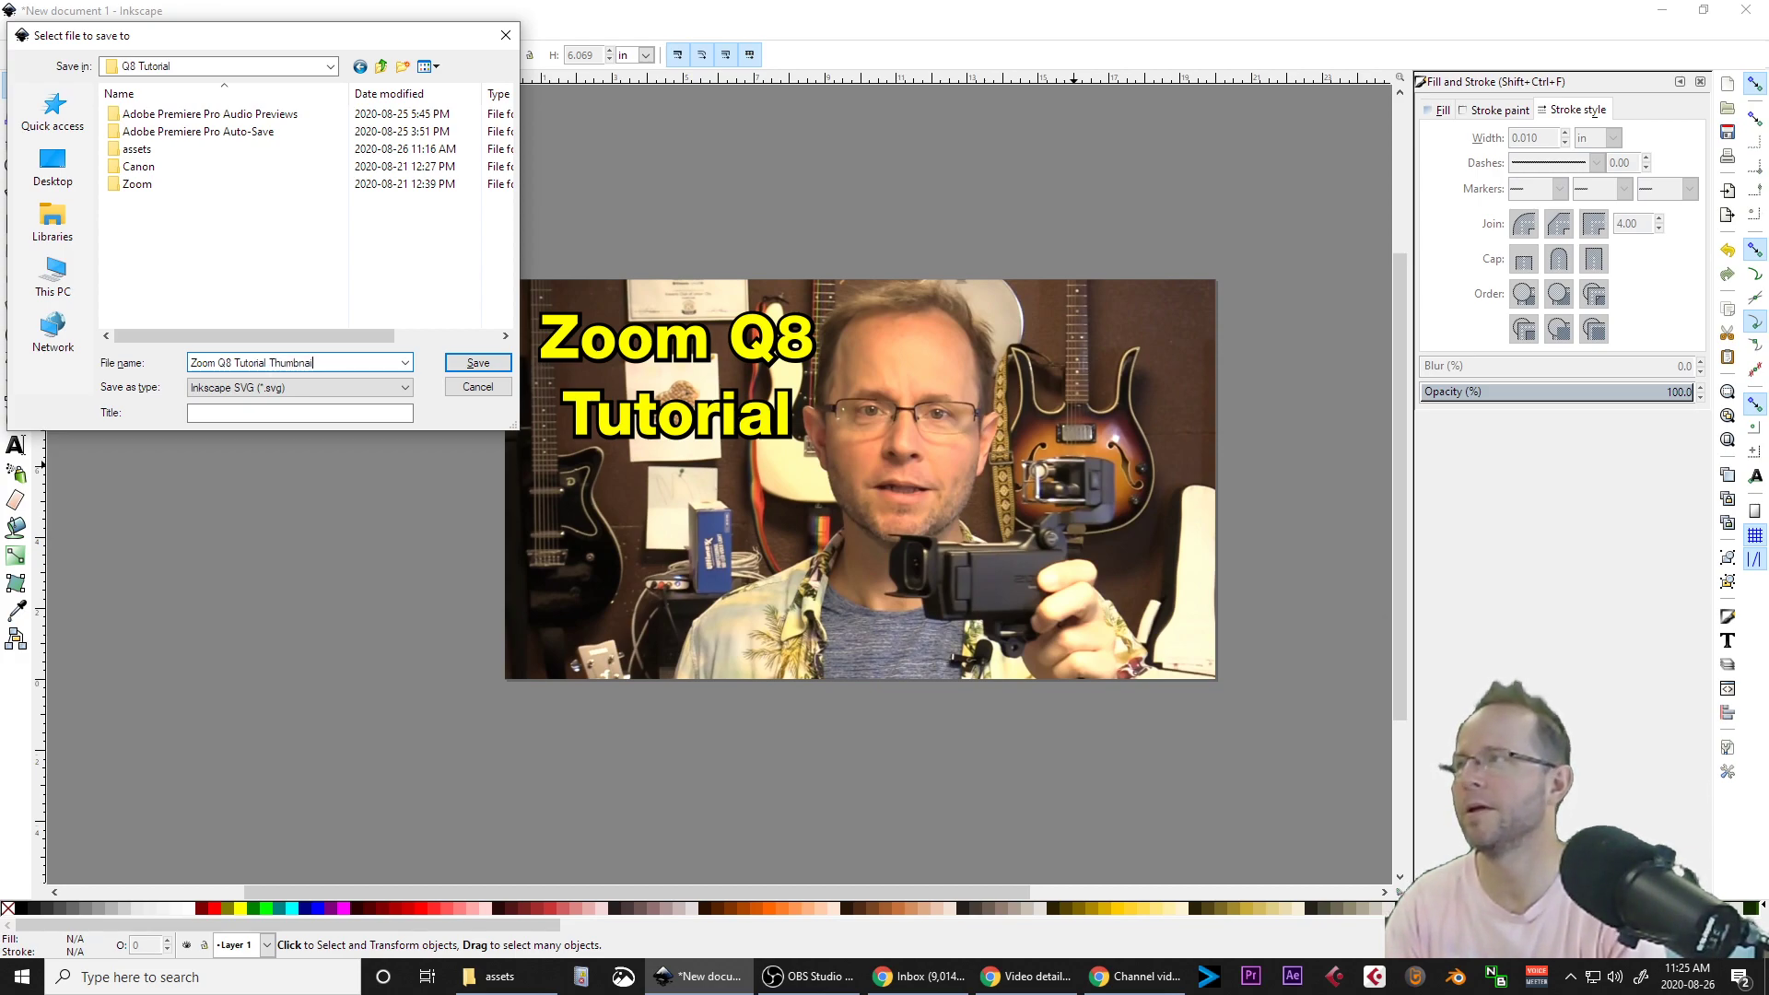
key(Return)
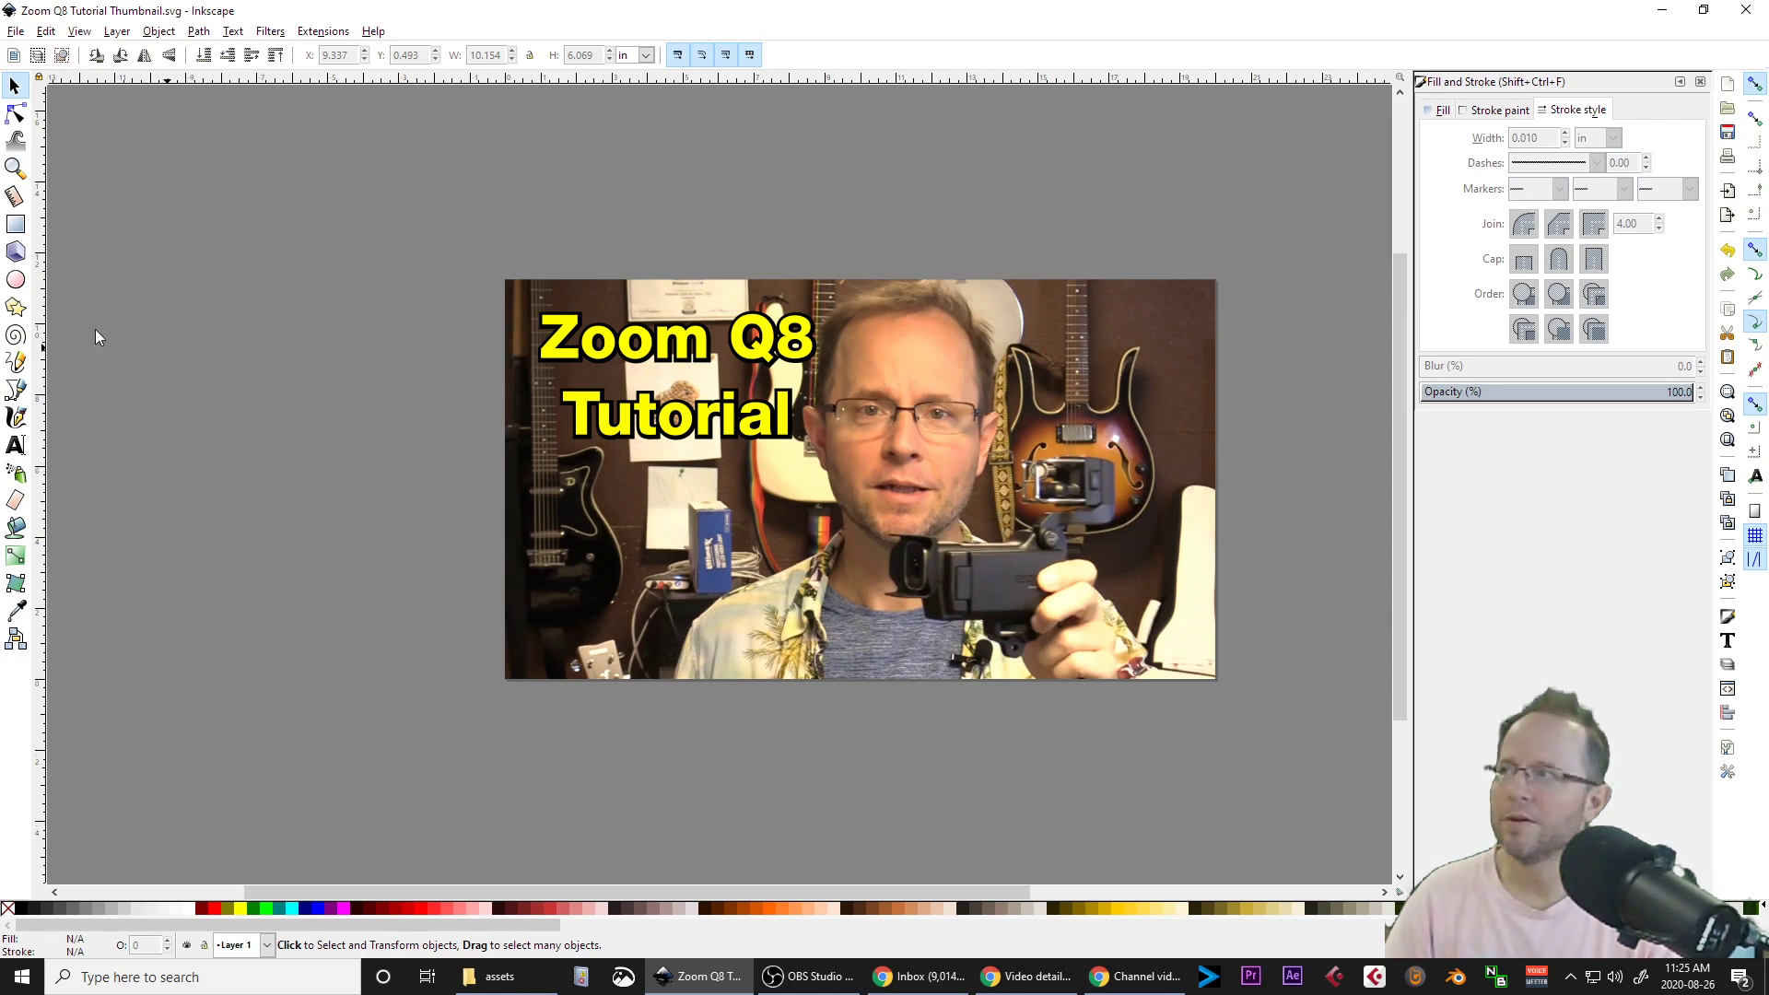
Draw a five-cornered star about 7.44 in wide and 7.54 in high over the face and camera, and fill it yellow.
click(17, 308)
drag(842, 462, 1031, 571)
key(ctrl+z)
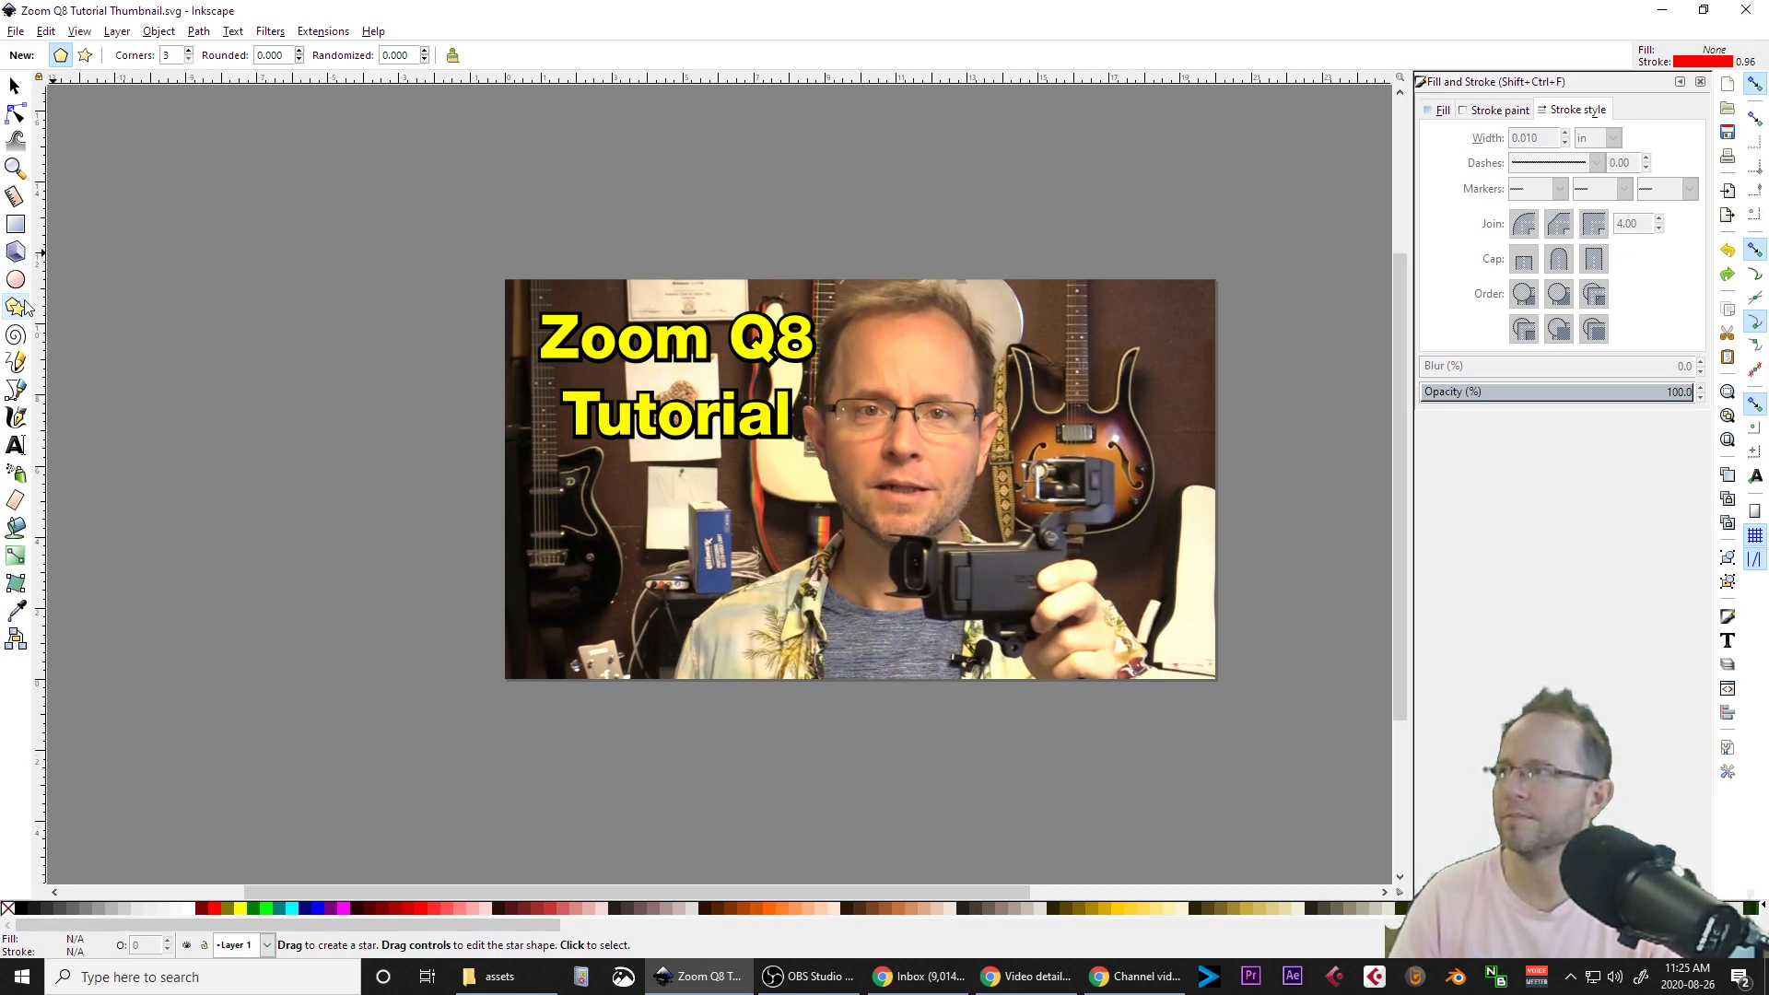
click(85, 55)
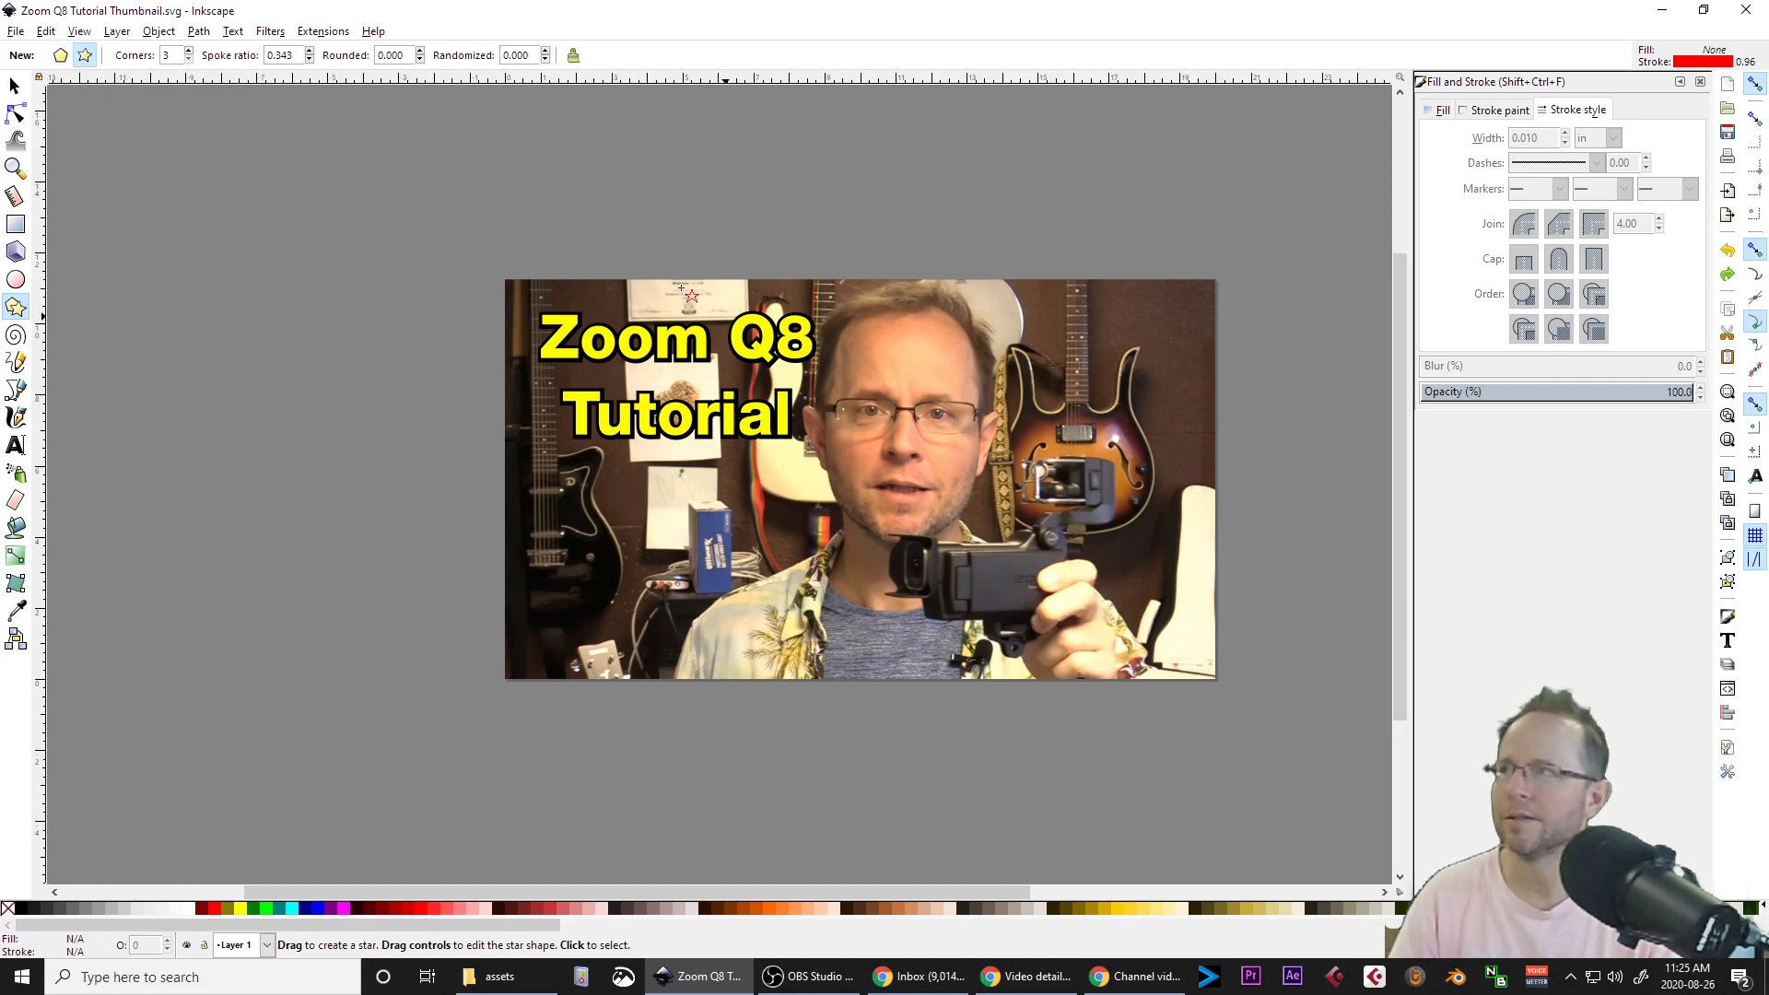
click(188, 52)
click(188, 51)
drag(890, 478, 1059, 599)
drag(998, 605, 958, 599)
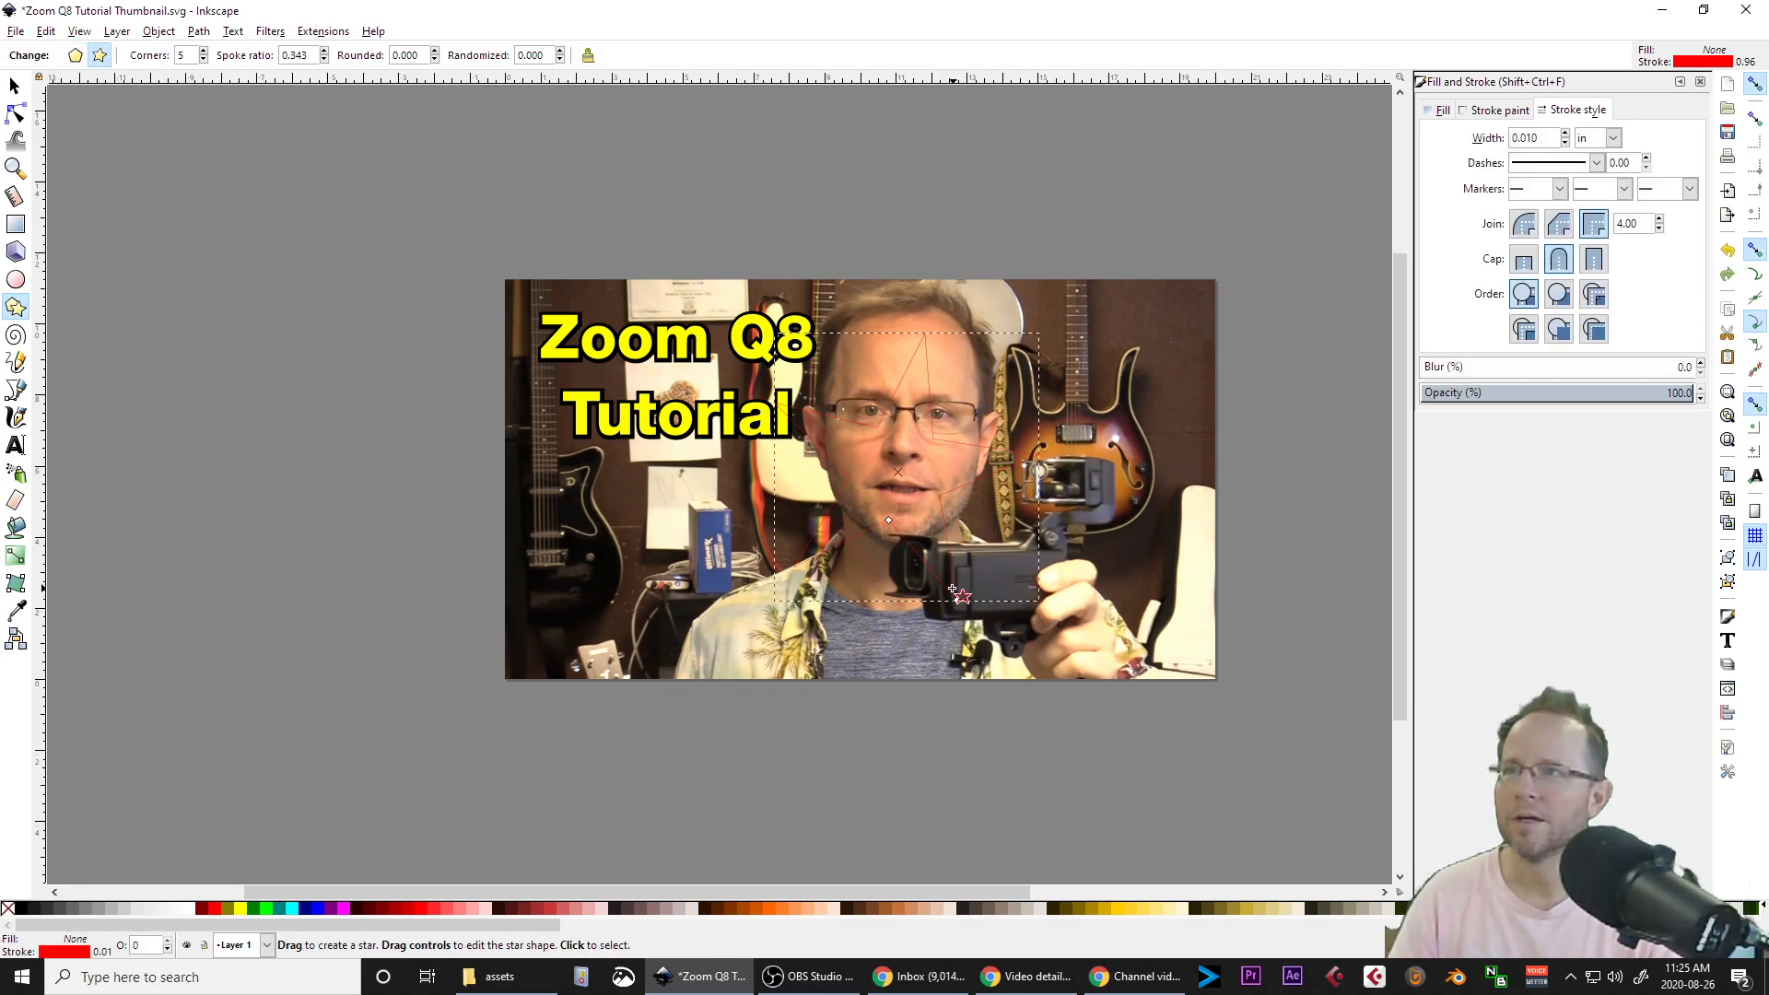
click(241, 909)
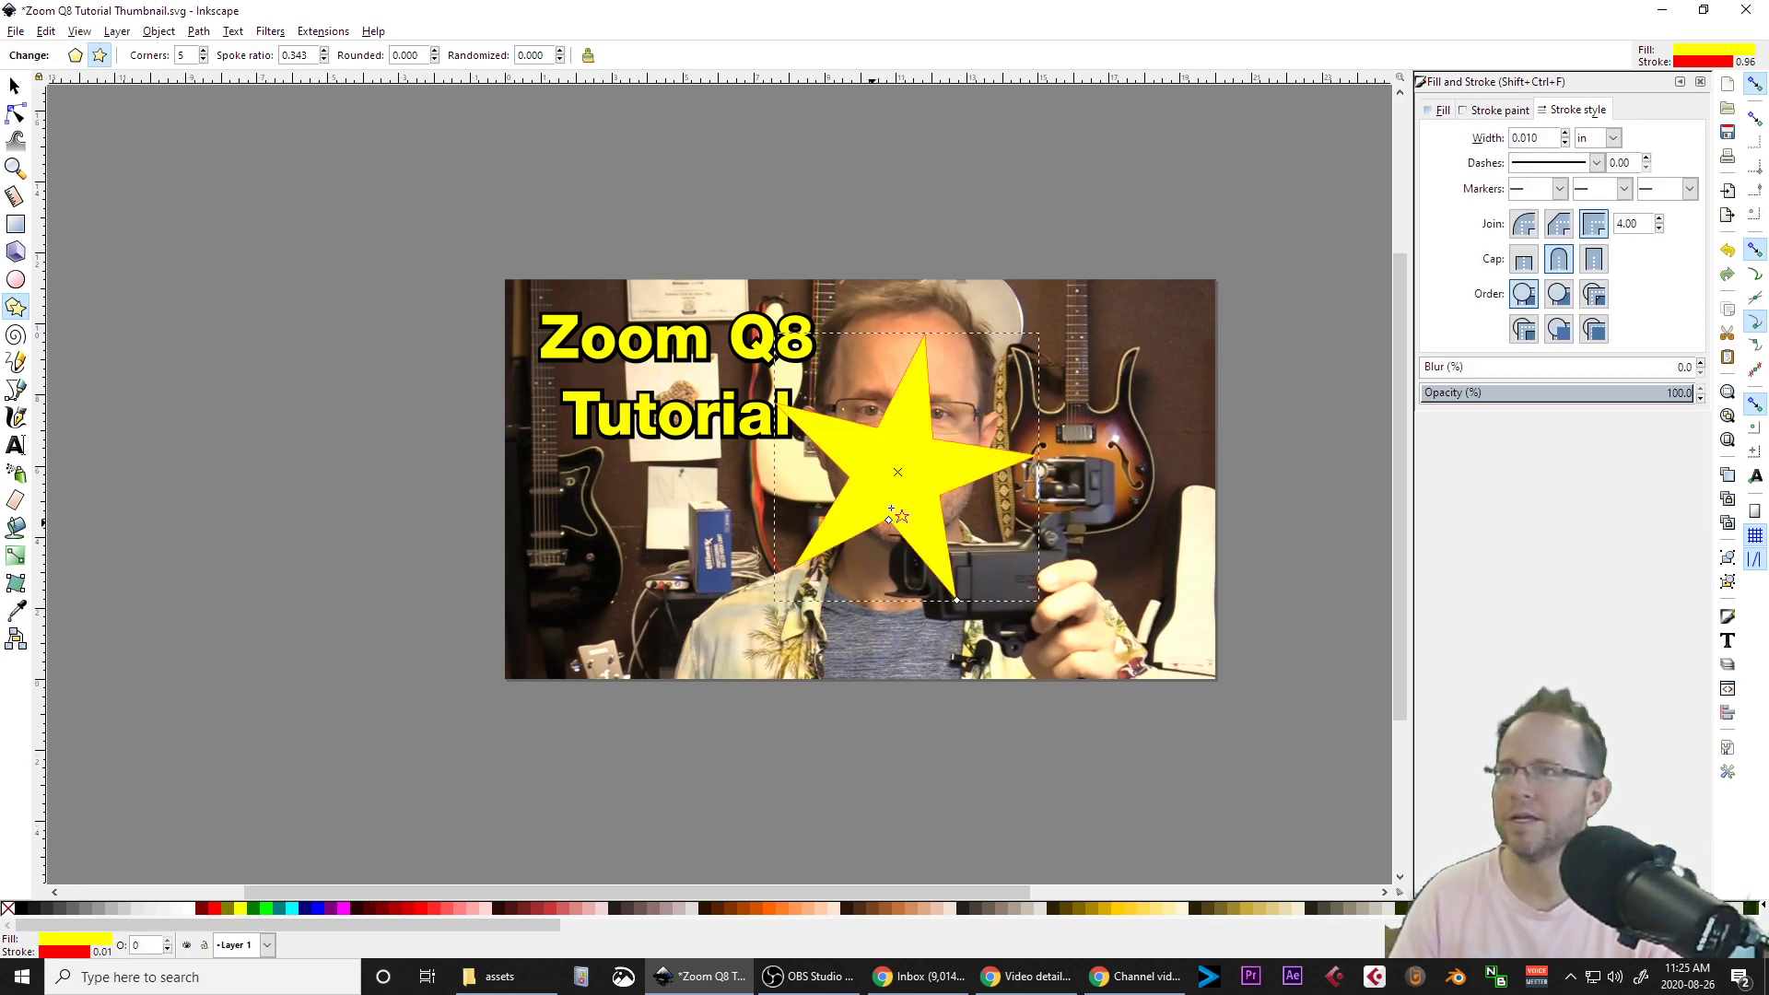
Move the star over the camera and scale it down proportionally to about 5.62 x 5.69 in.
click(14, 86)
drag(893, 439, 1009, 539)
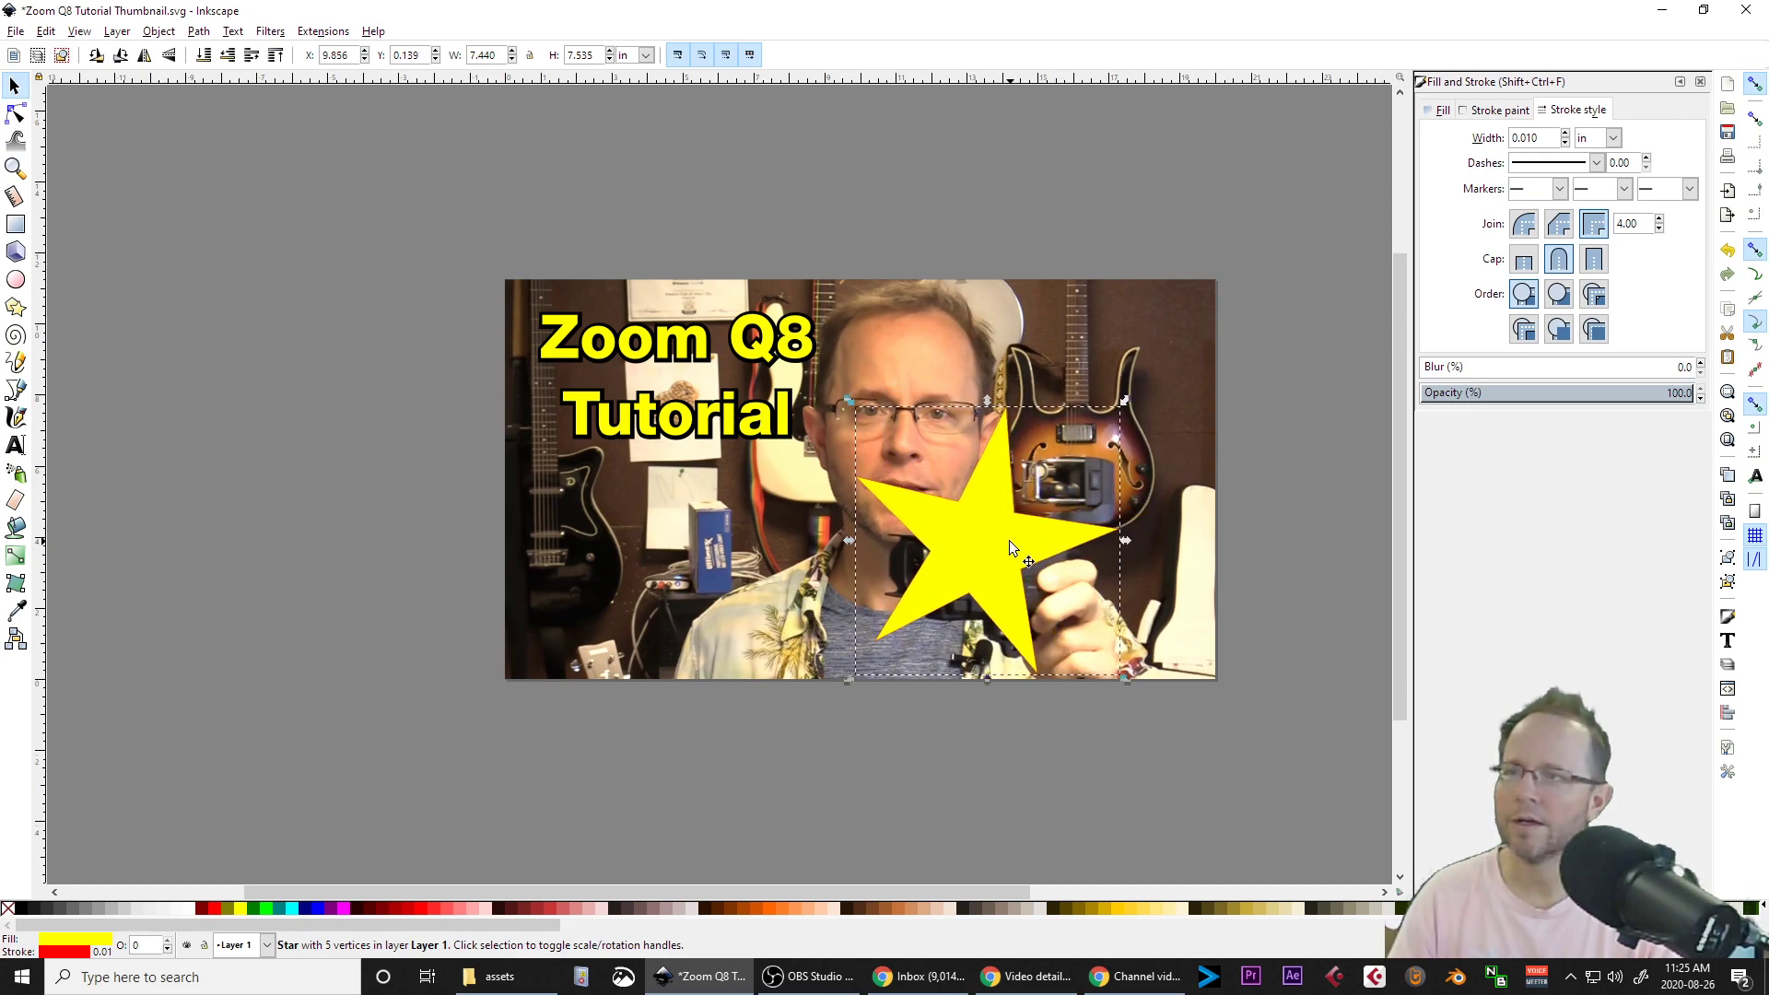
key(ctrl)
drag(1123, 409, 1049, 474)
drag(995, 564, 1013, 560)
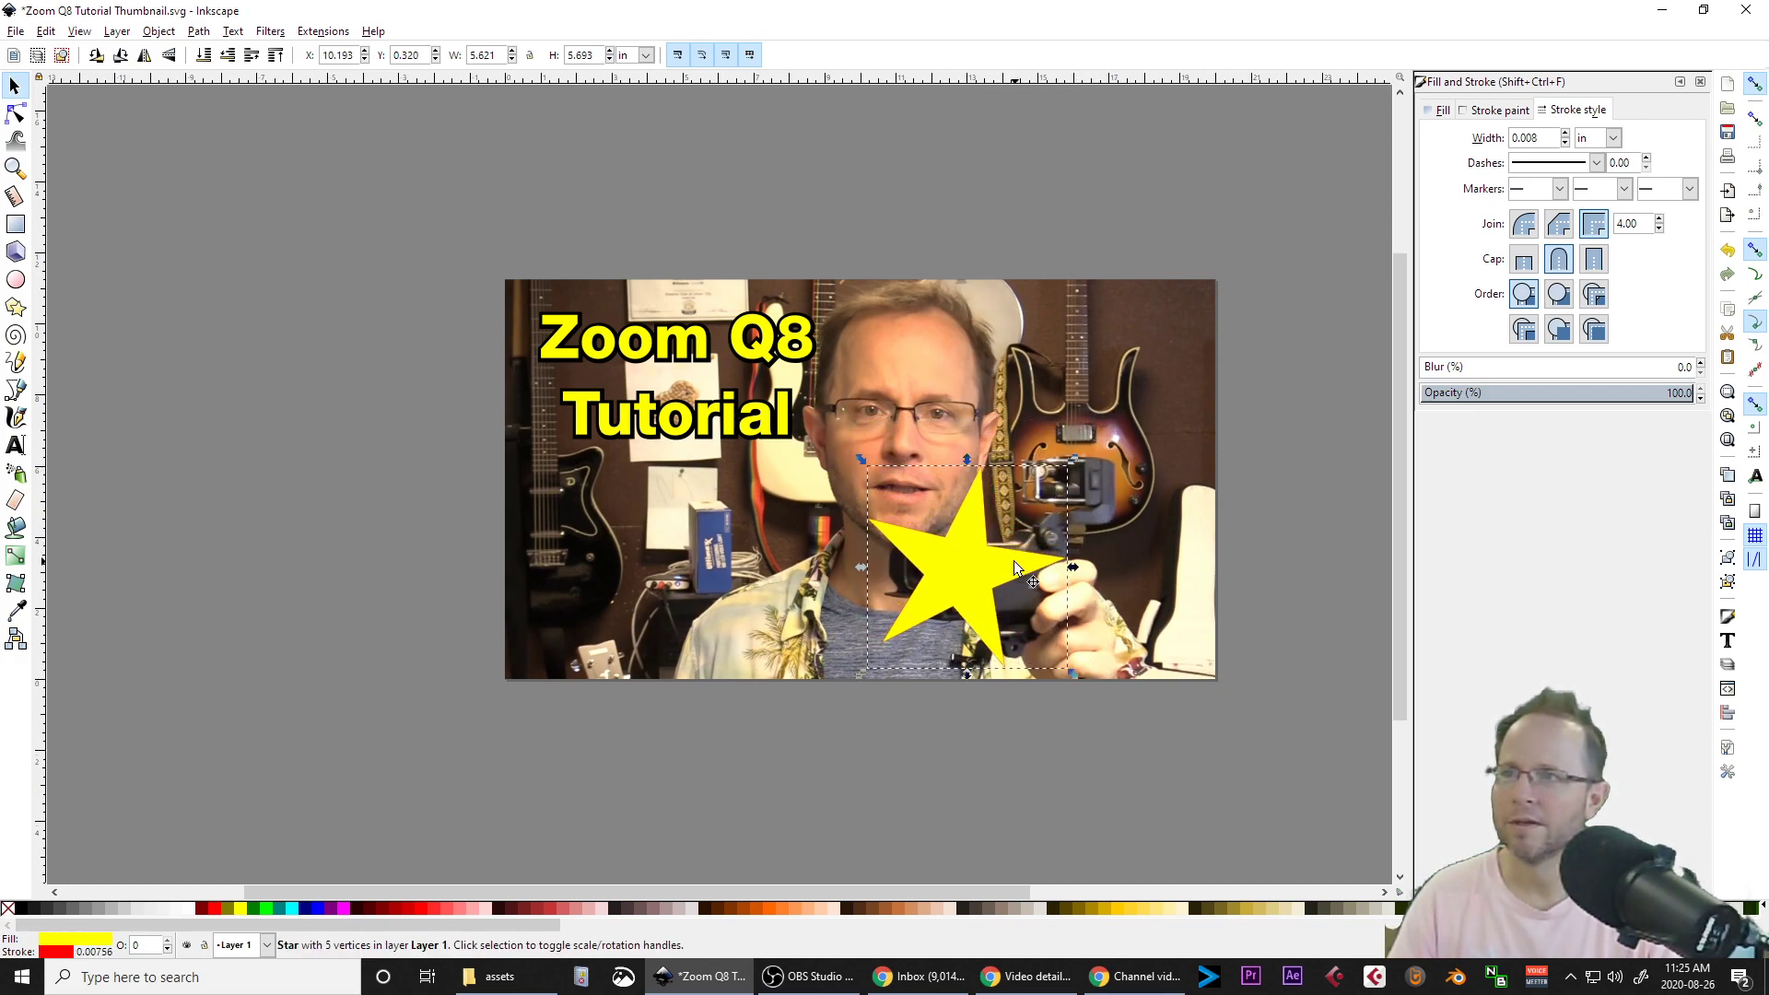
Fatten the yellow star's arms by adjusting its spoke ratio to about 0.491.
key(asterisk)
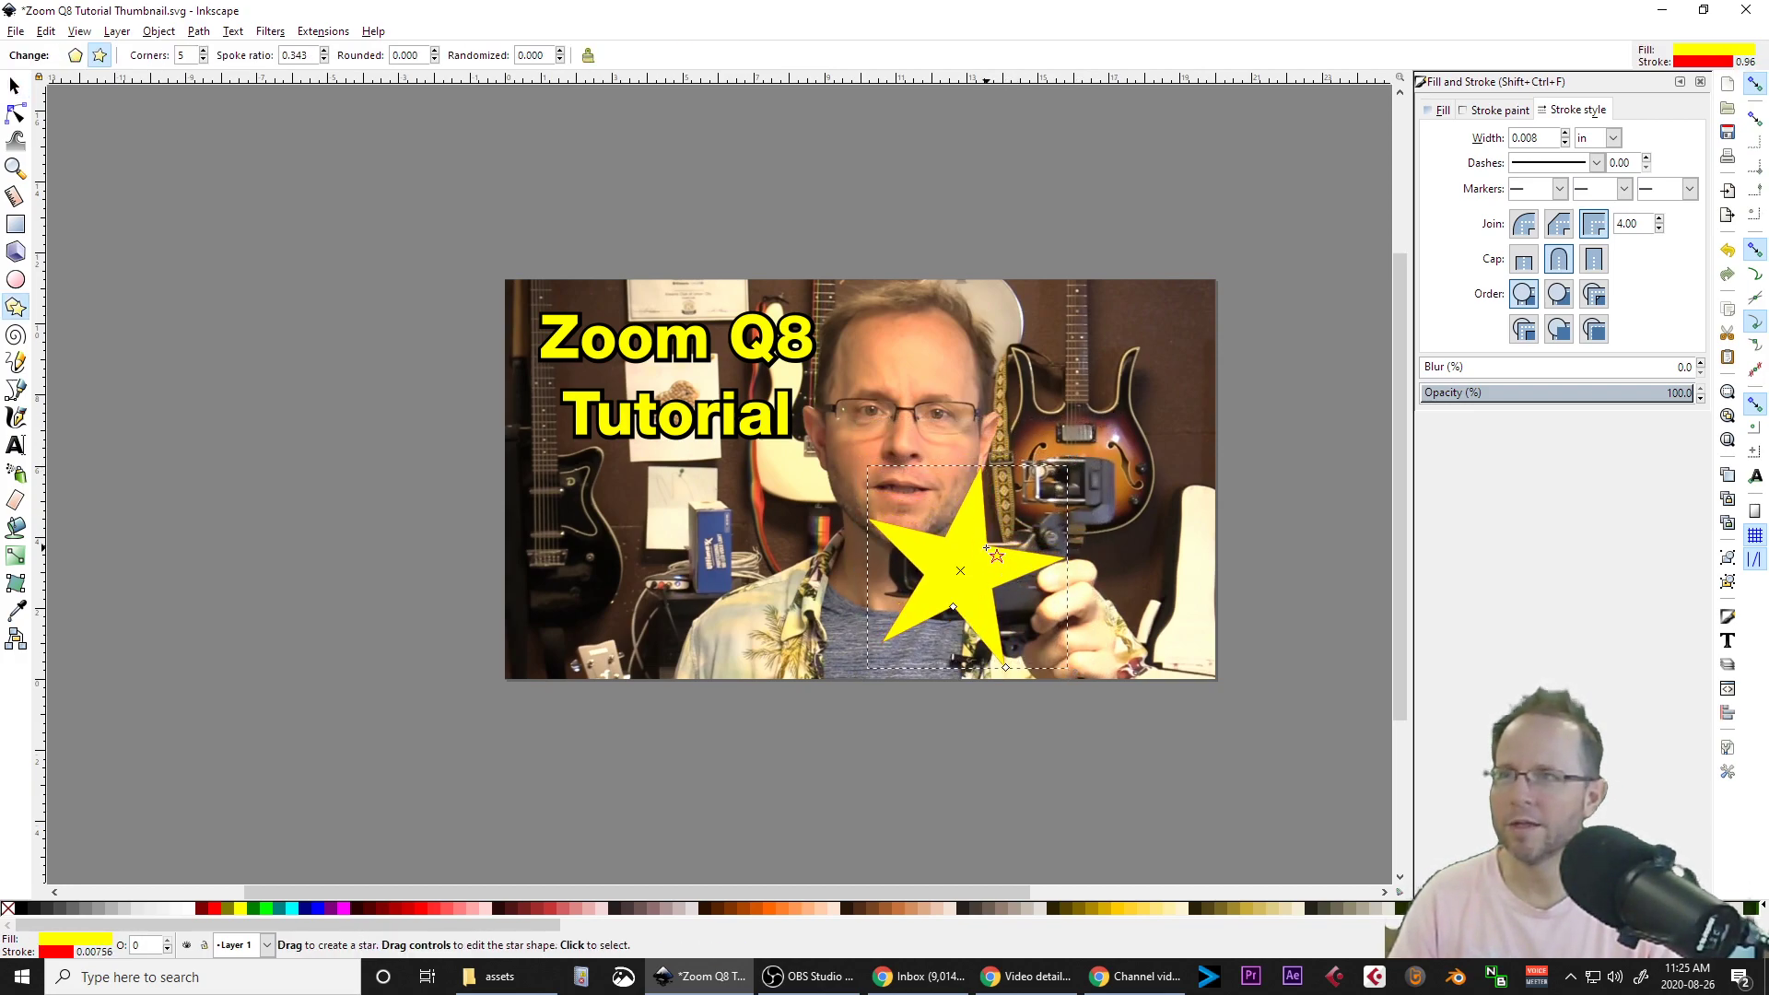
drag(954, 609, 952, 625)
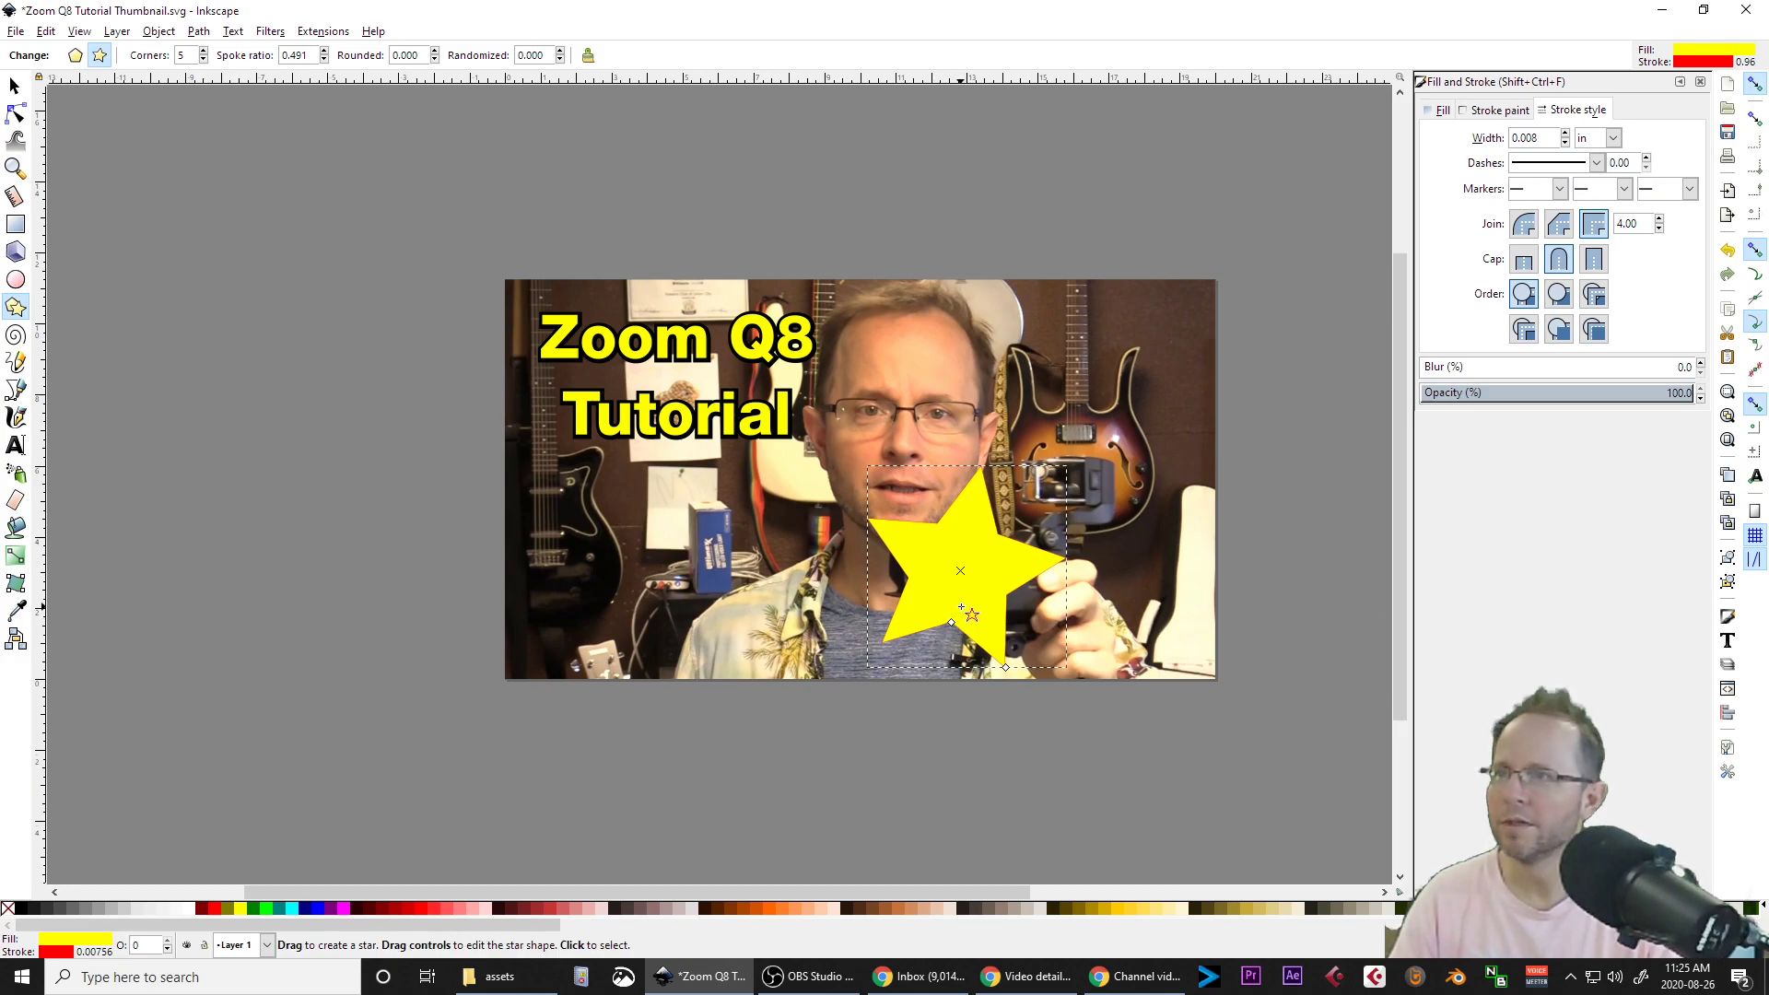
click(14, 86)
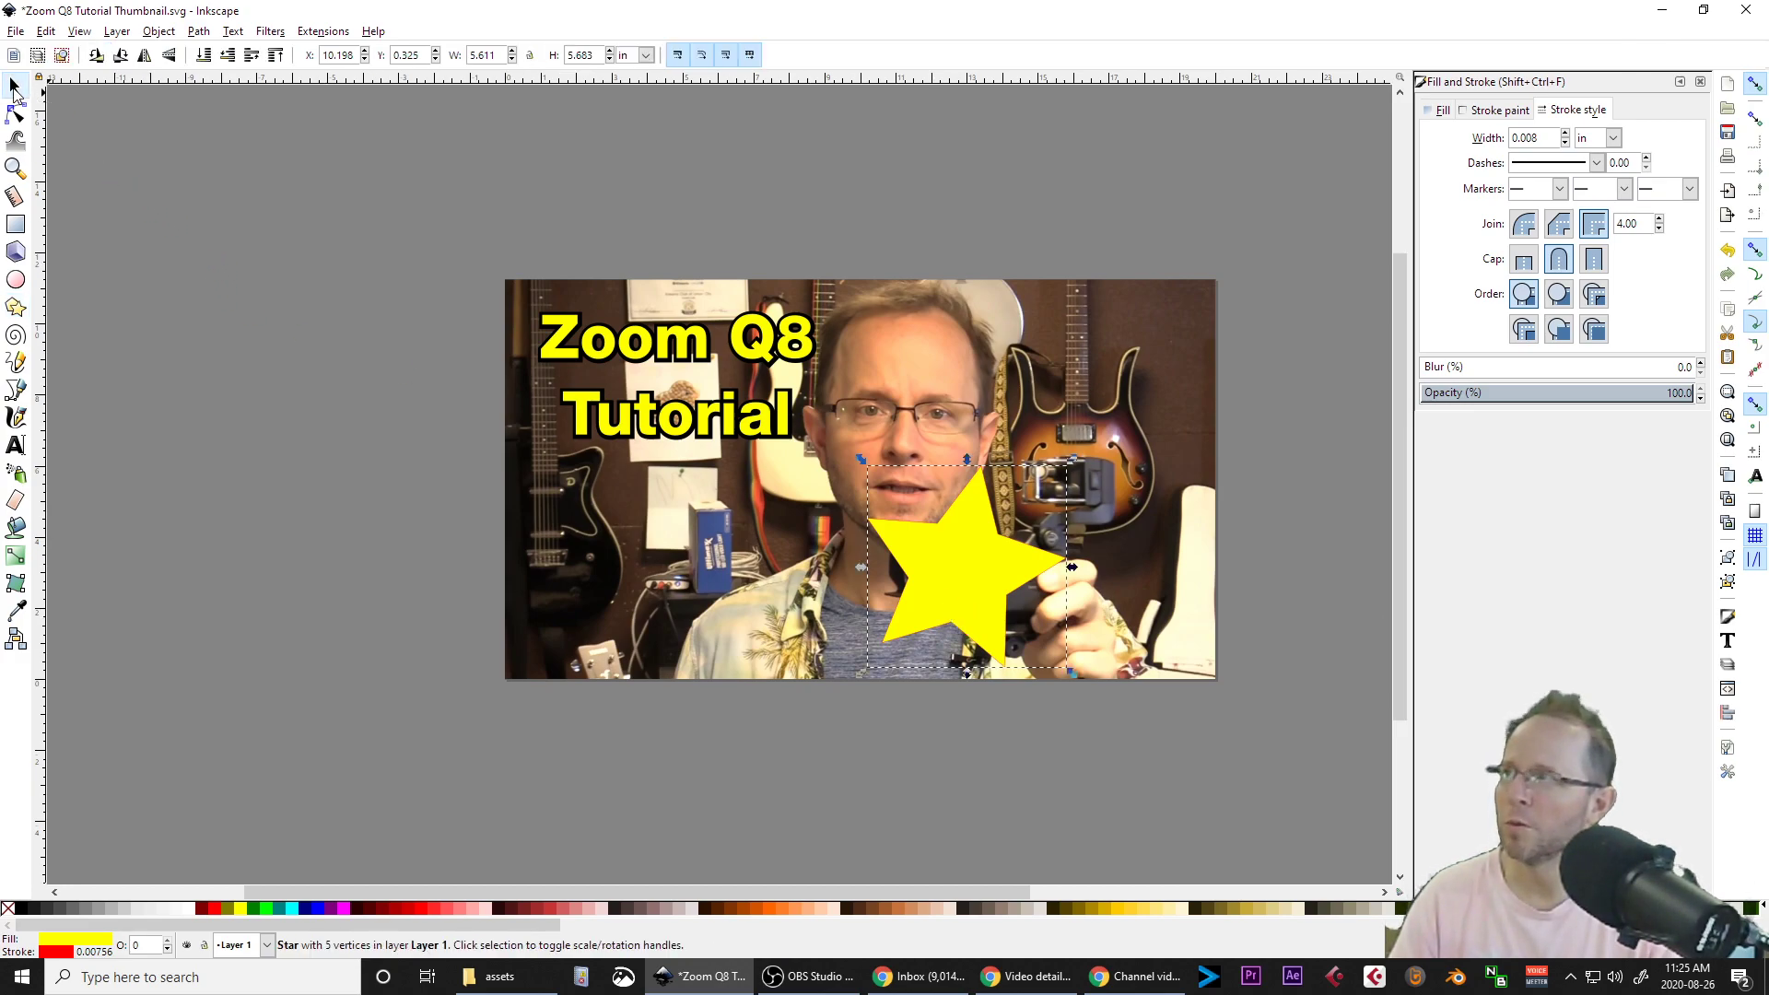
Remove the star's fill and give it a green stroke 0.508 in wide.
click(9, 911)
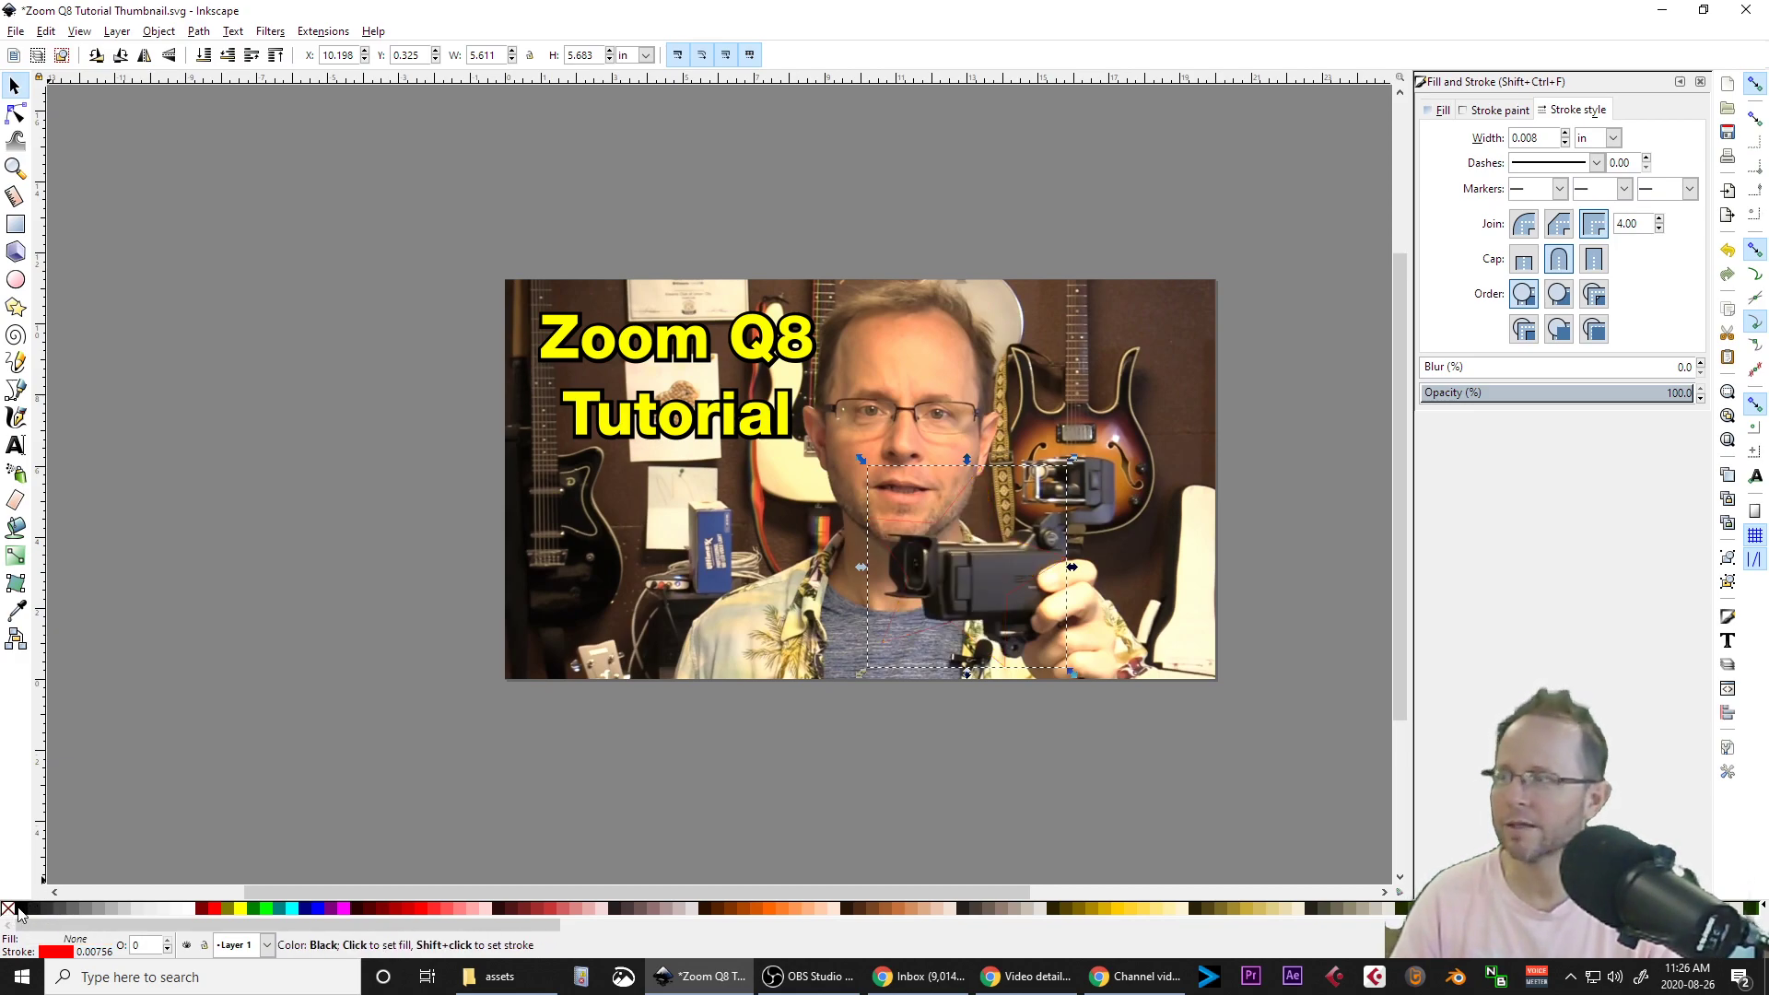
right_click(264, 911)
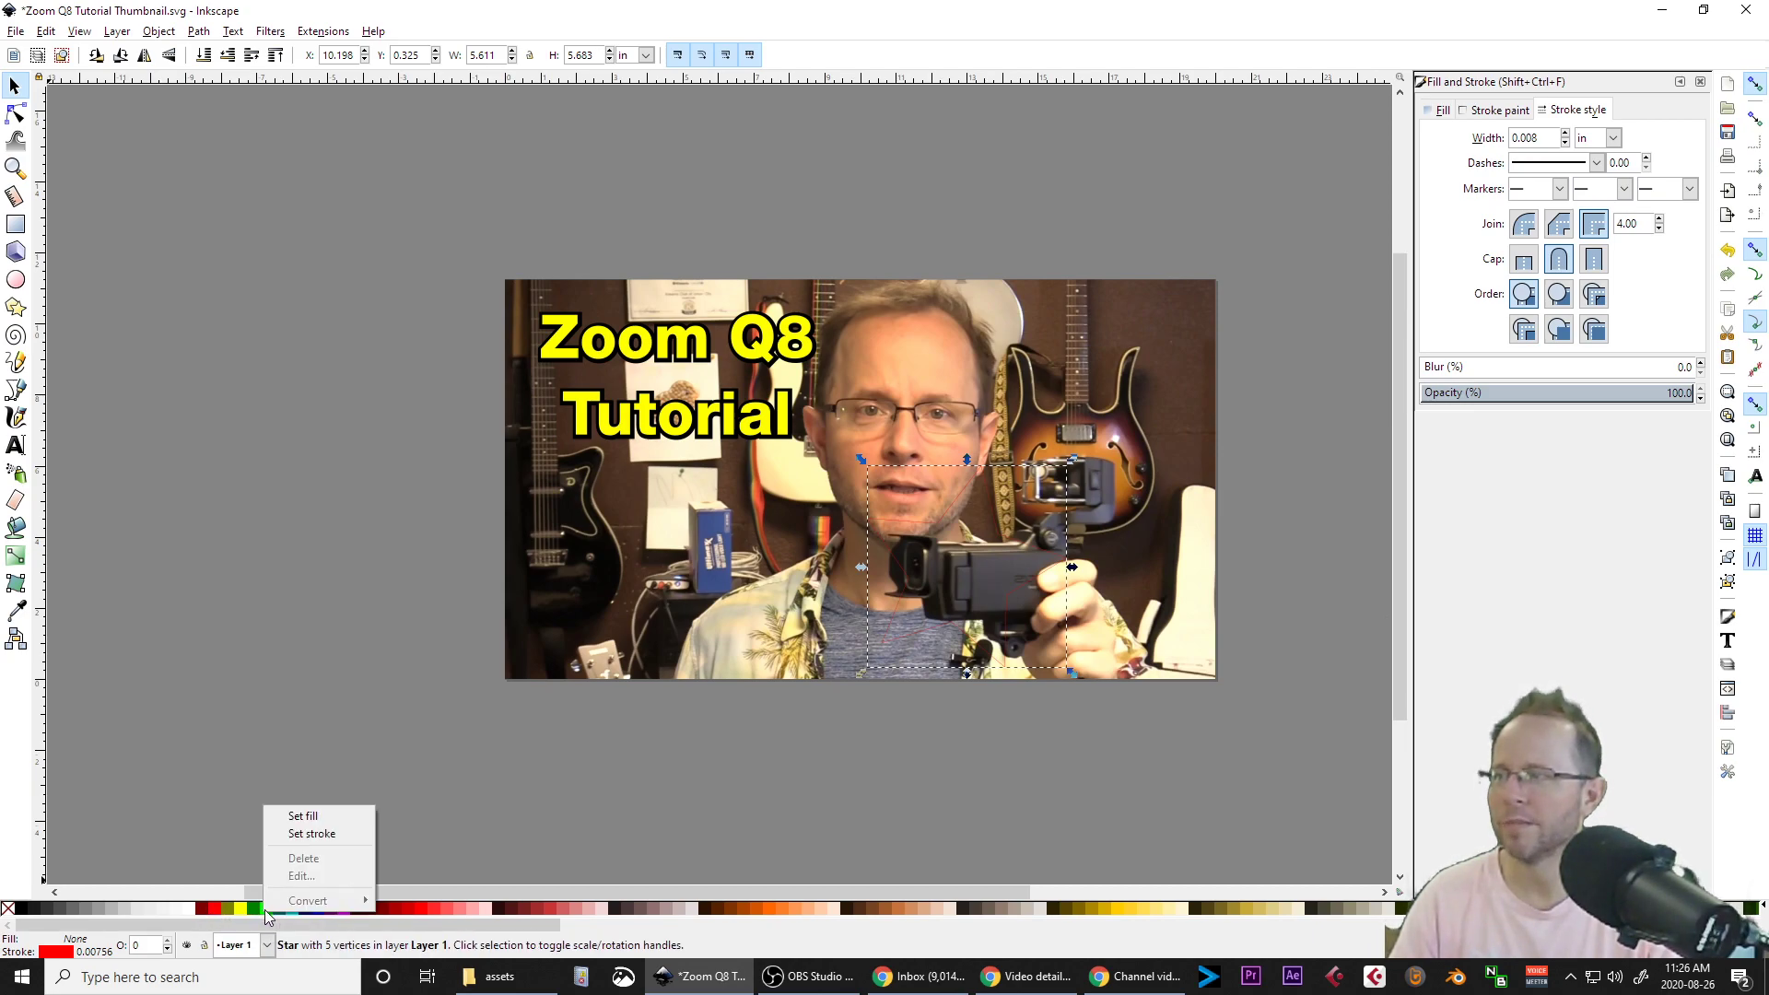
click(291, 837)
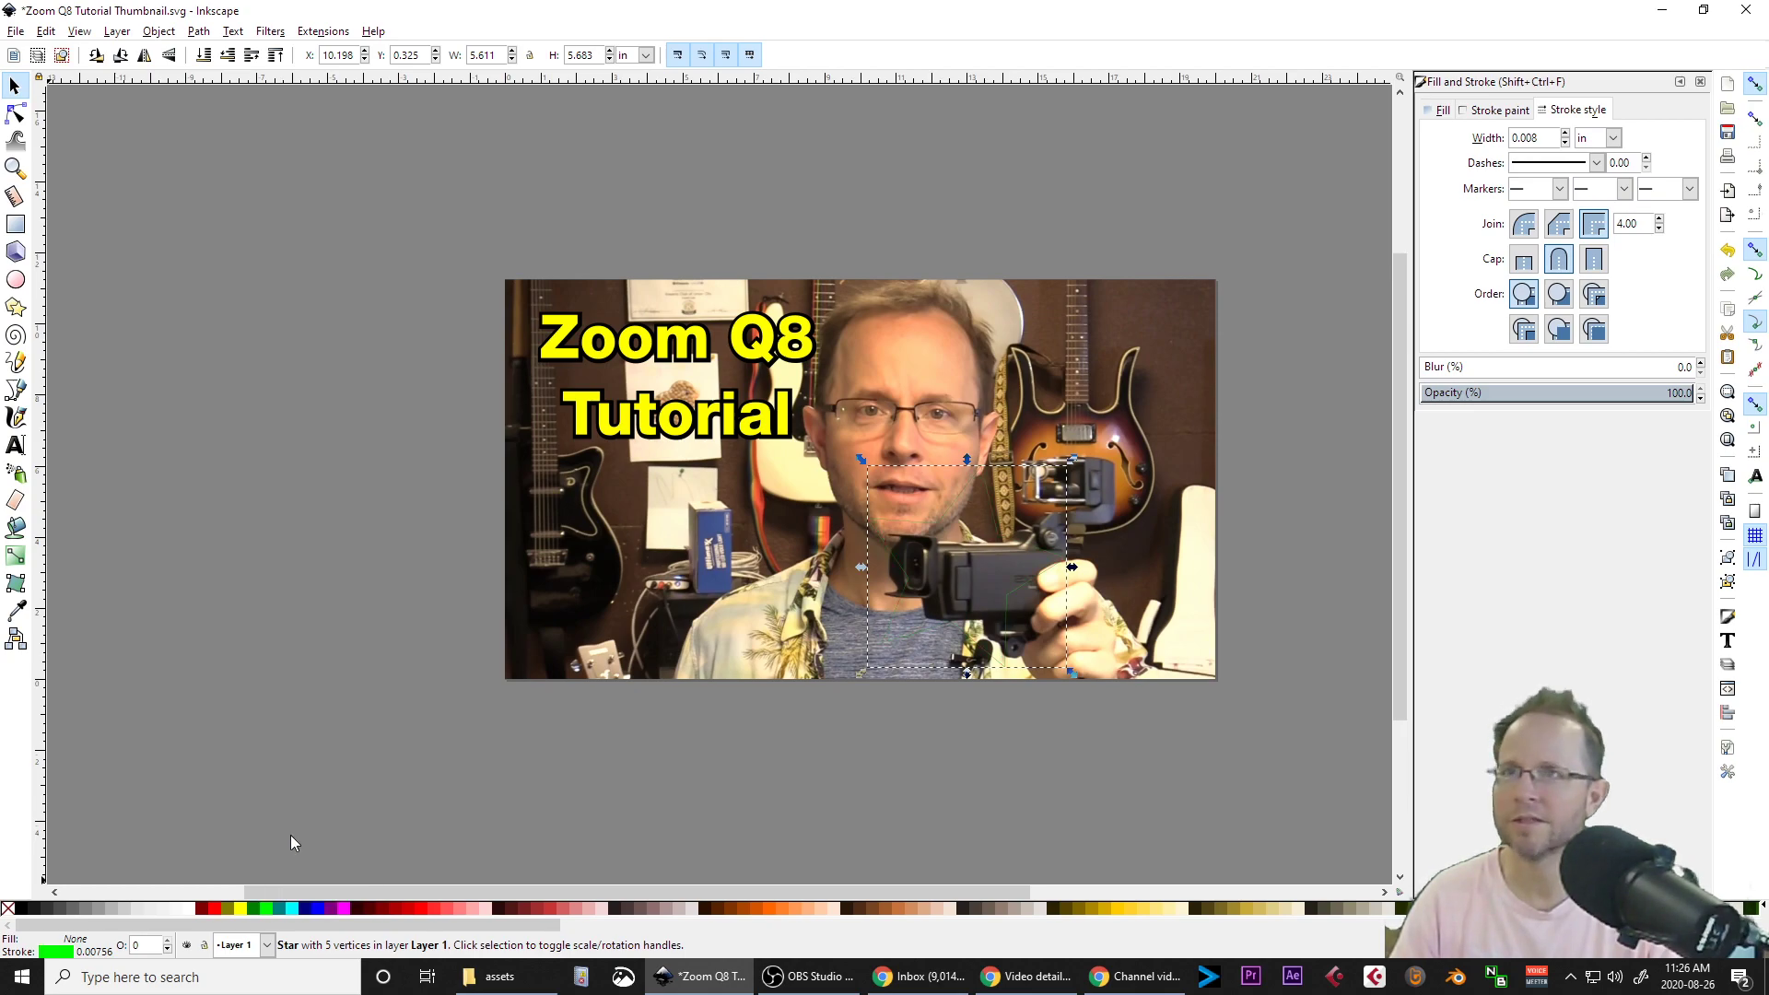
click(1566, 134)
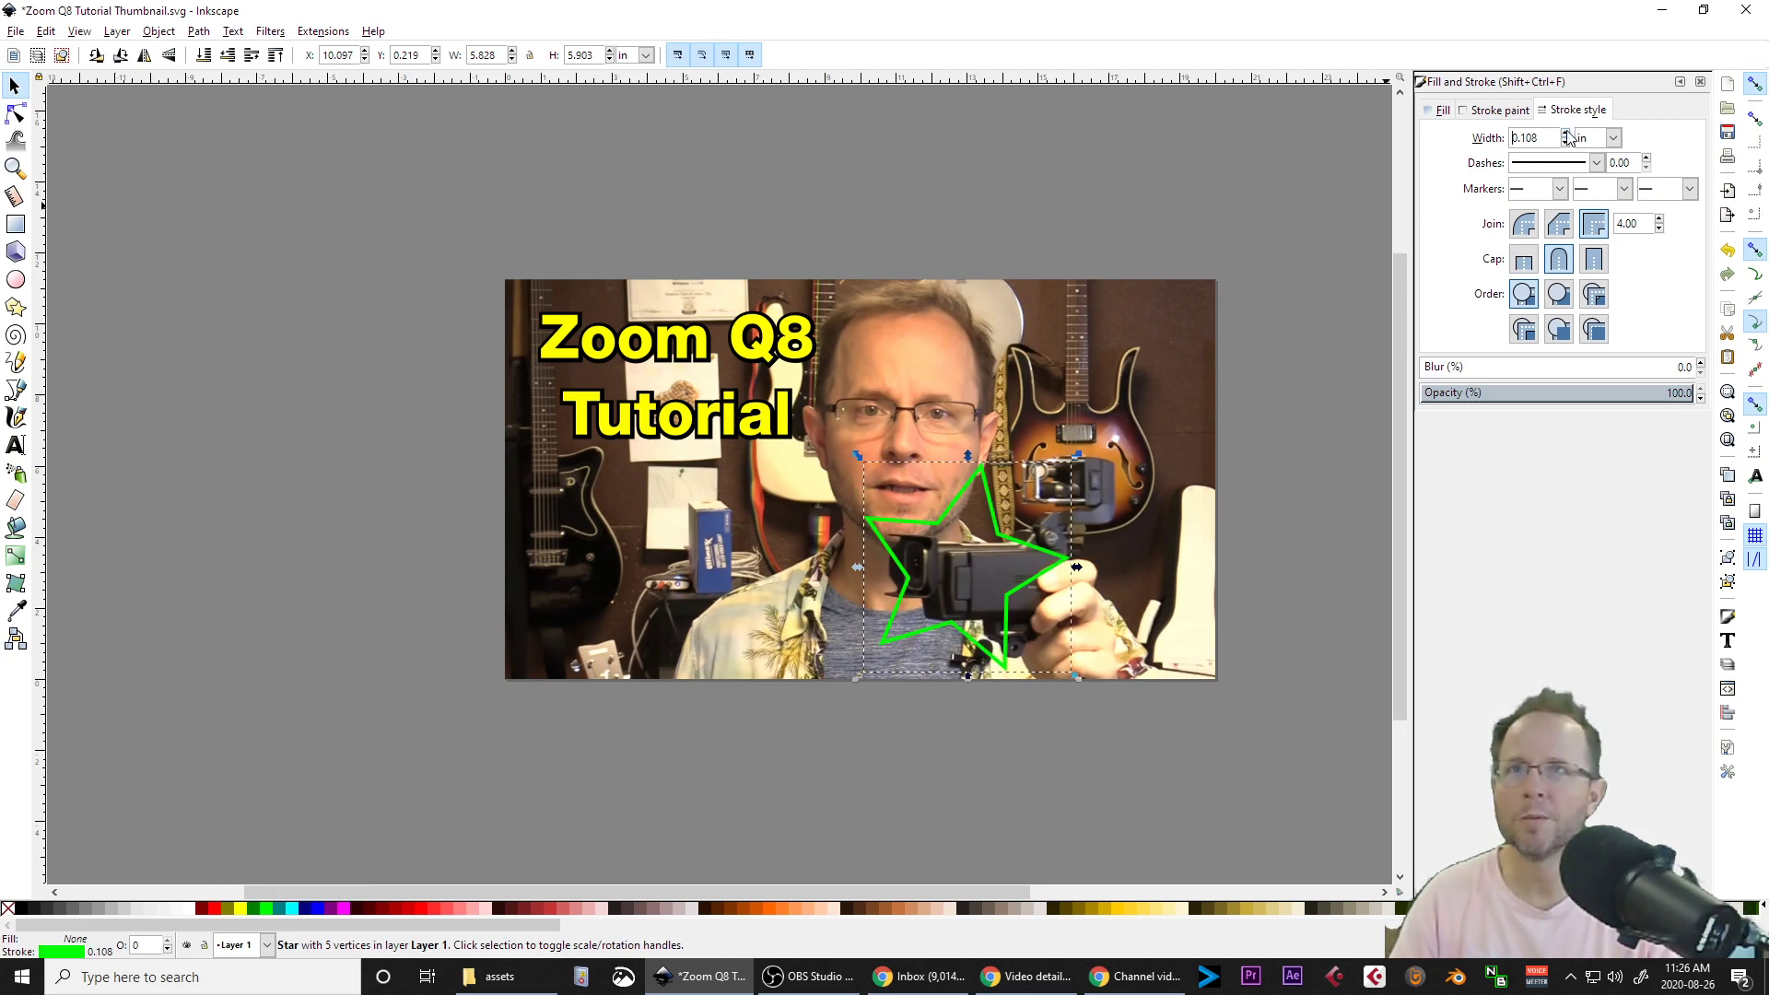
click(1566, 134)
click(1567, 134)
click(1566, 133)
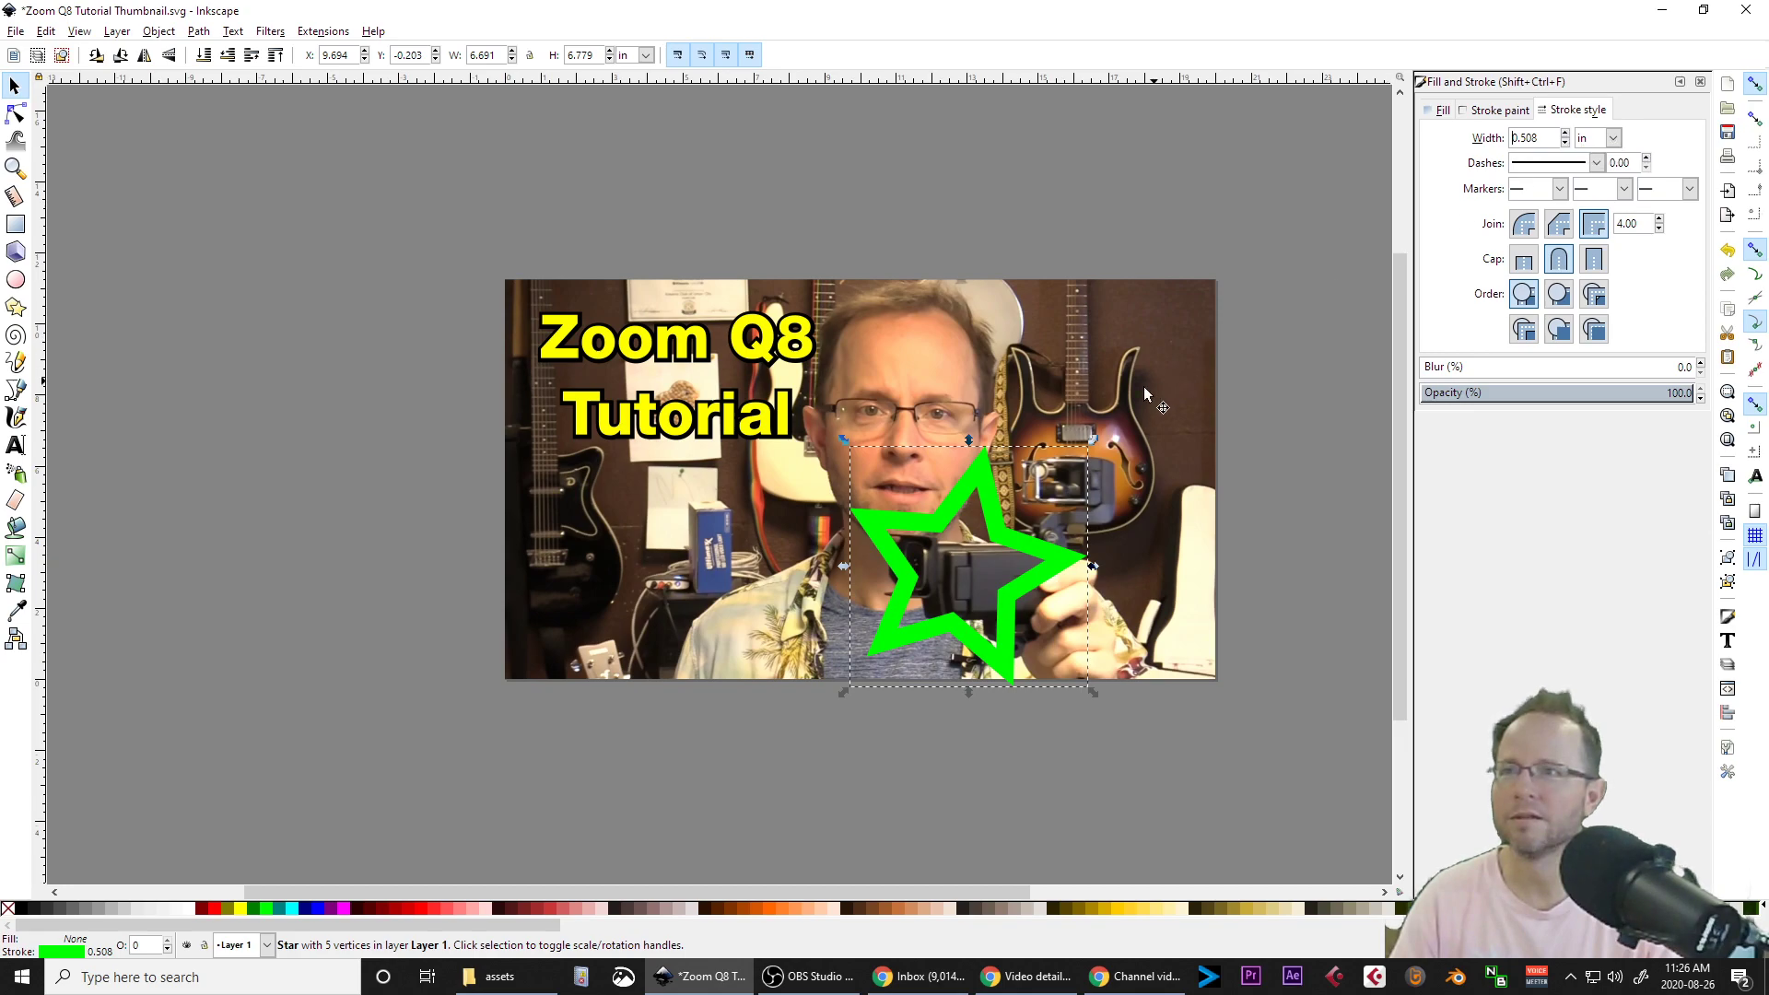
Enlarge the star around the camera to about 9.12 x 9.24 in and set its stroke width to 0.393 in.
mouse_move(1092, 440)
mouse_down()
mouse_move(1158, 414)
mouse_move(1227, 352)
mouse_up()
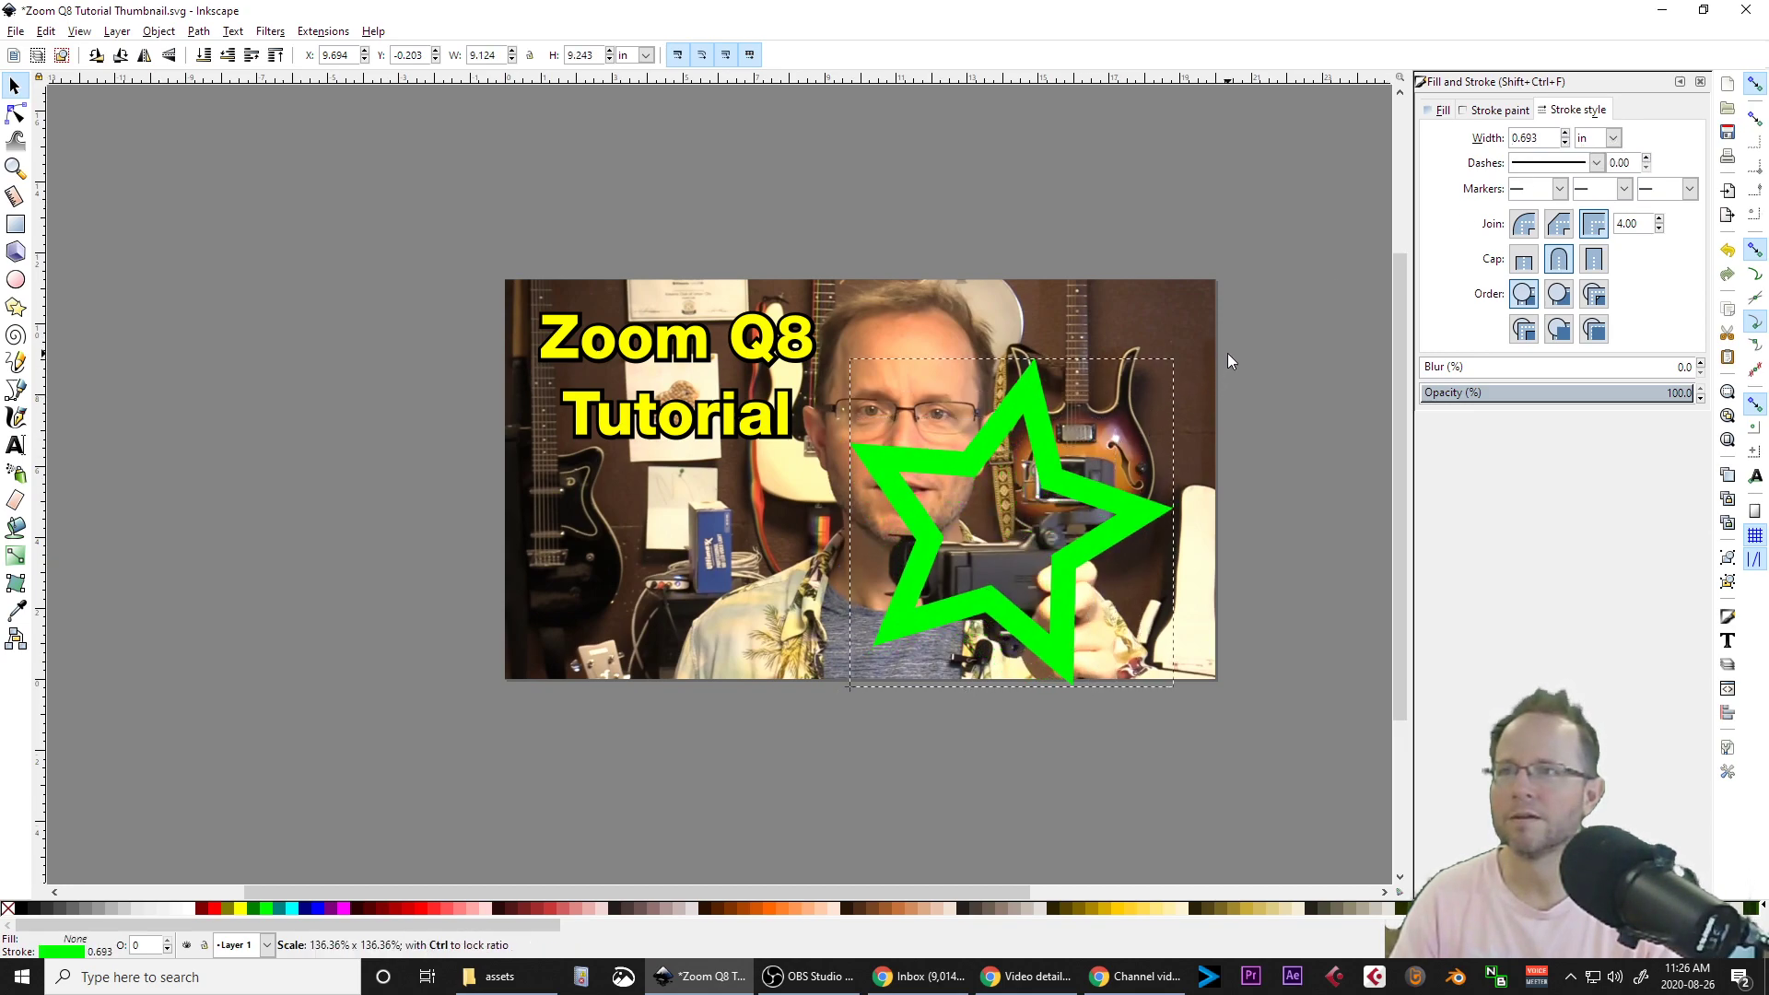
drag(1094, 487, 1043, 533)
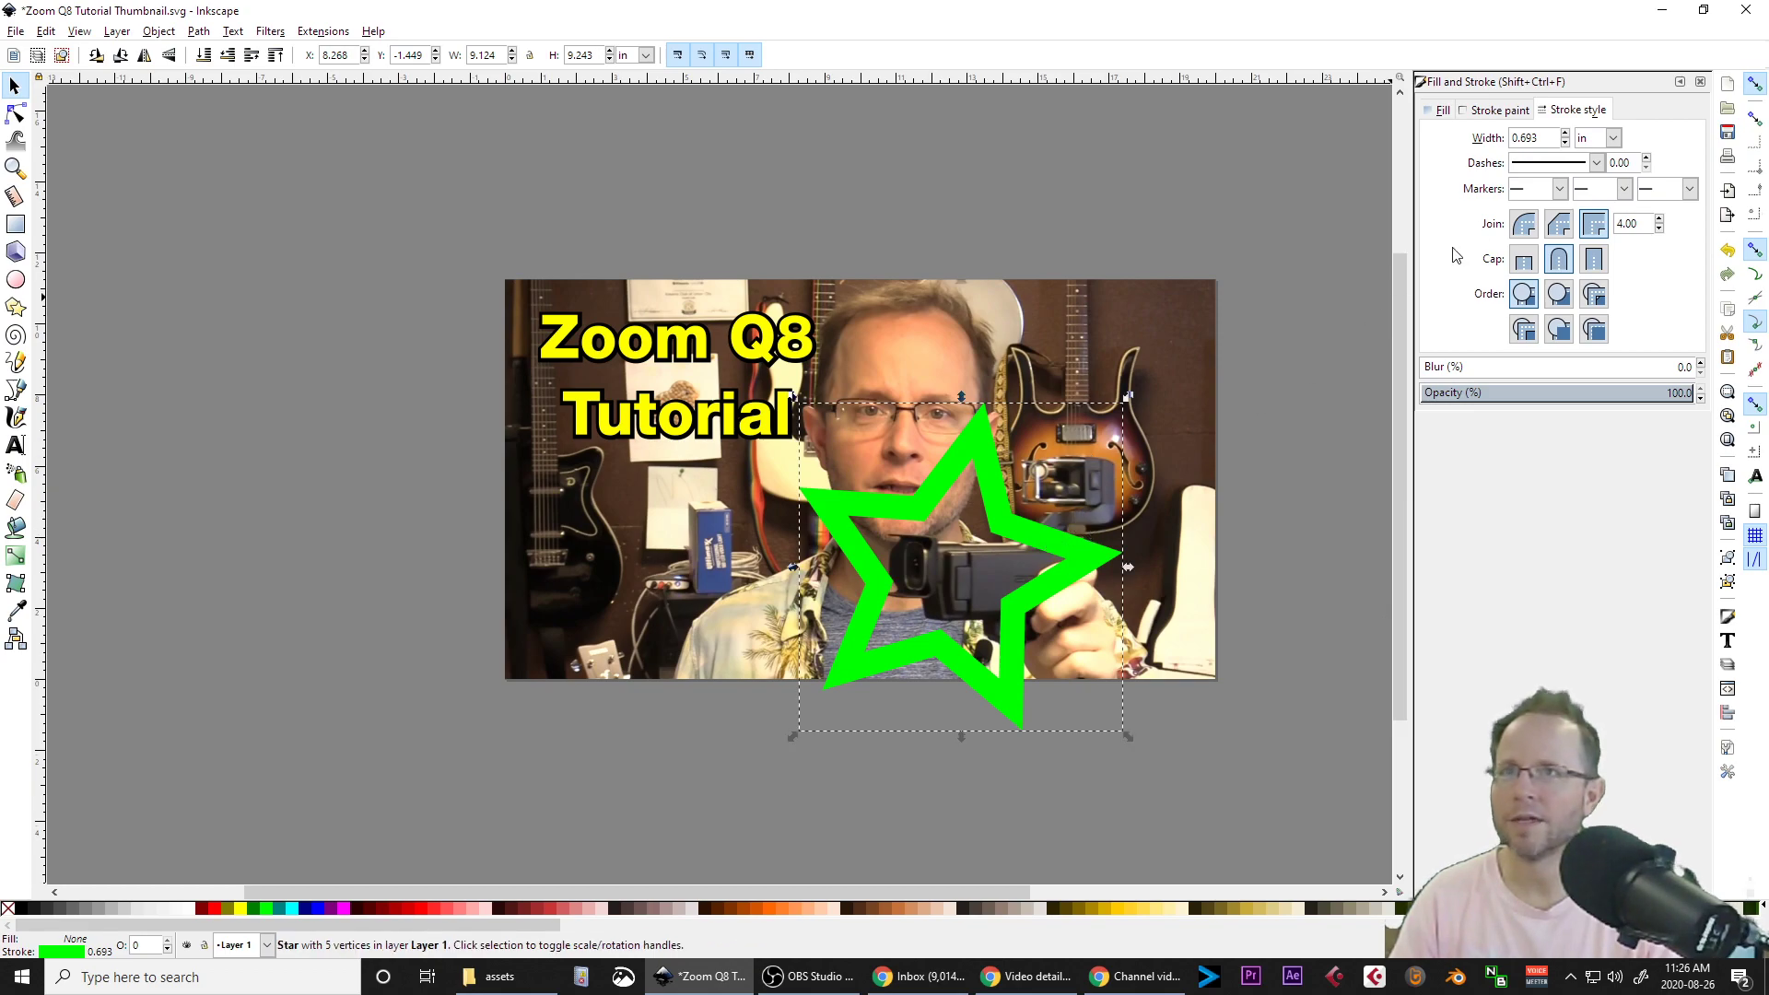
click(1567, 144)
click(1566, 144)
click(1567, 144)
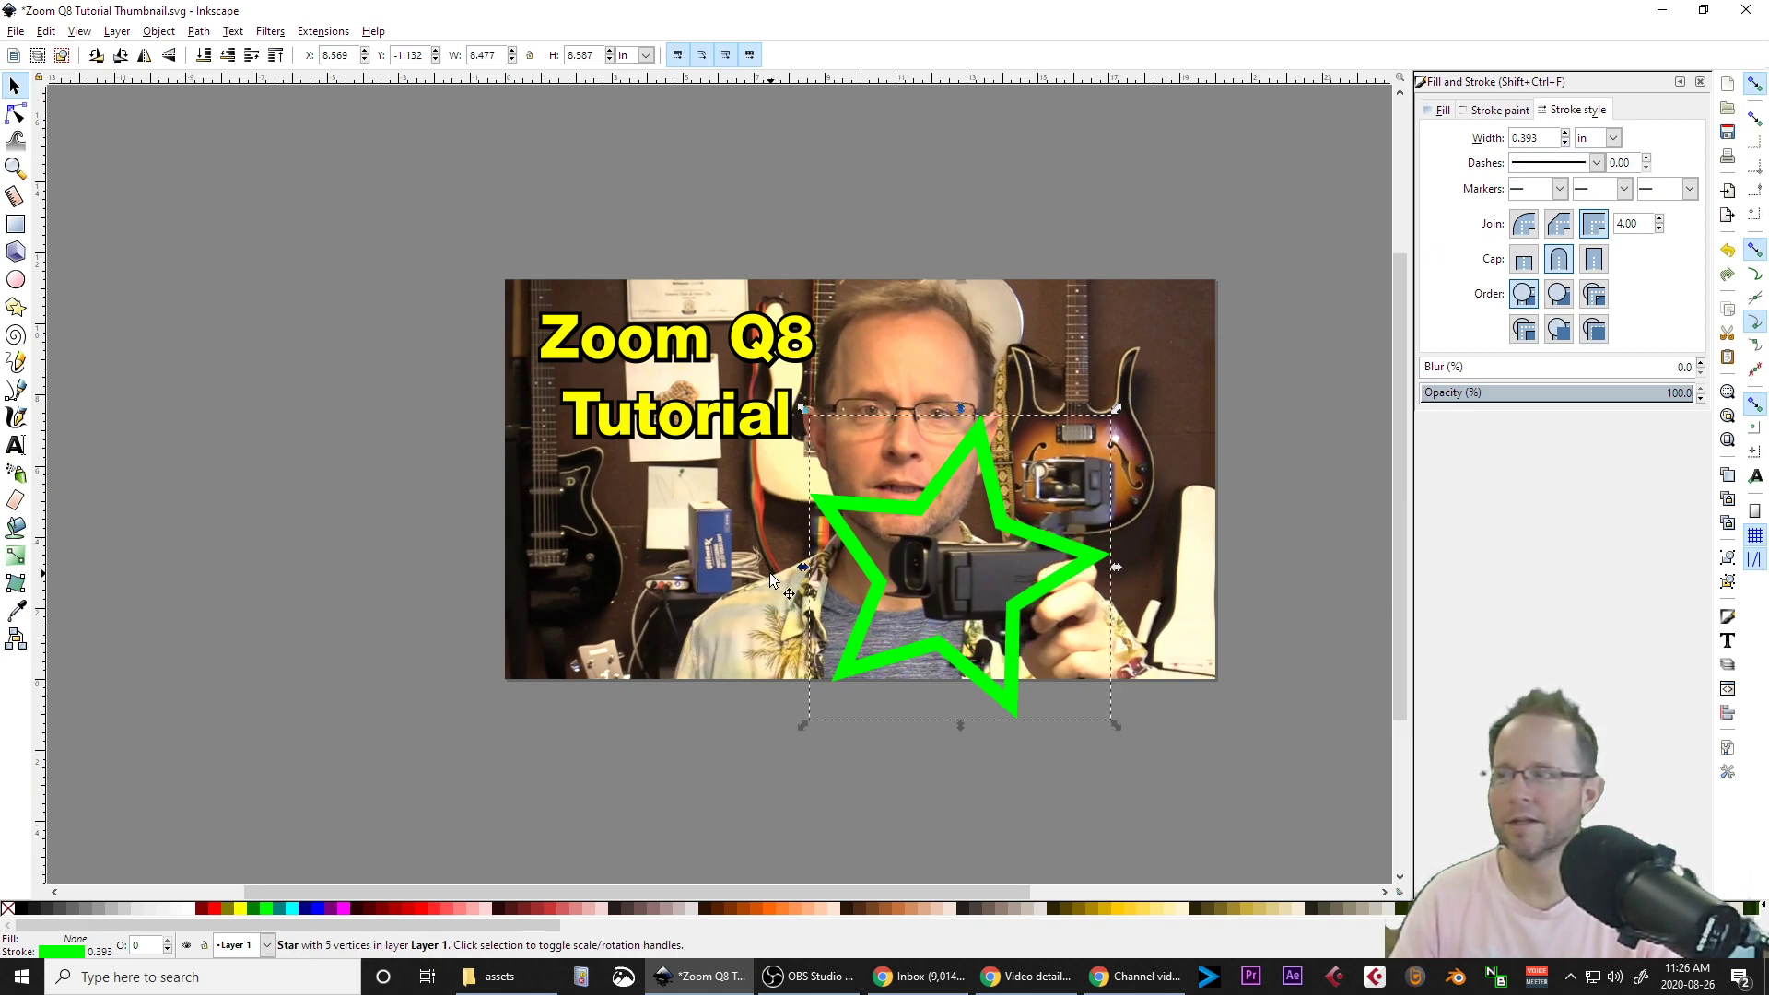
Recolor the star's stroke red, try yellow, and set it back to red.
right_click(221, 909)
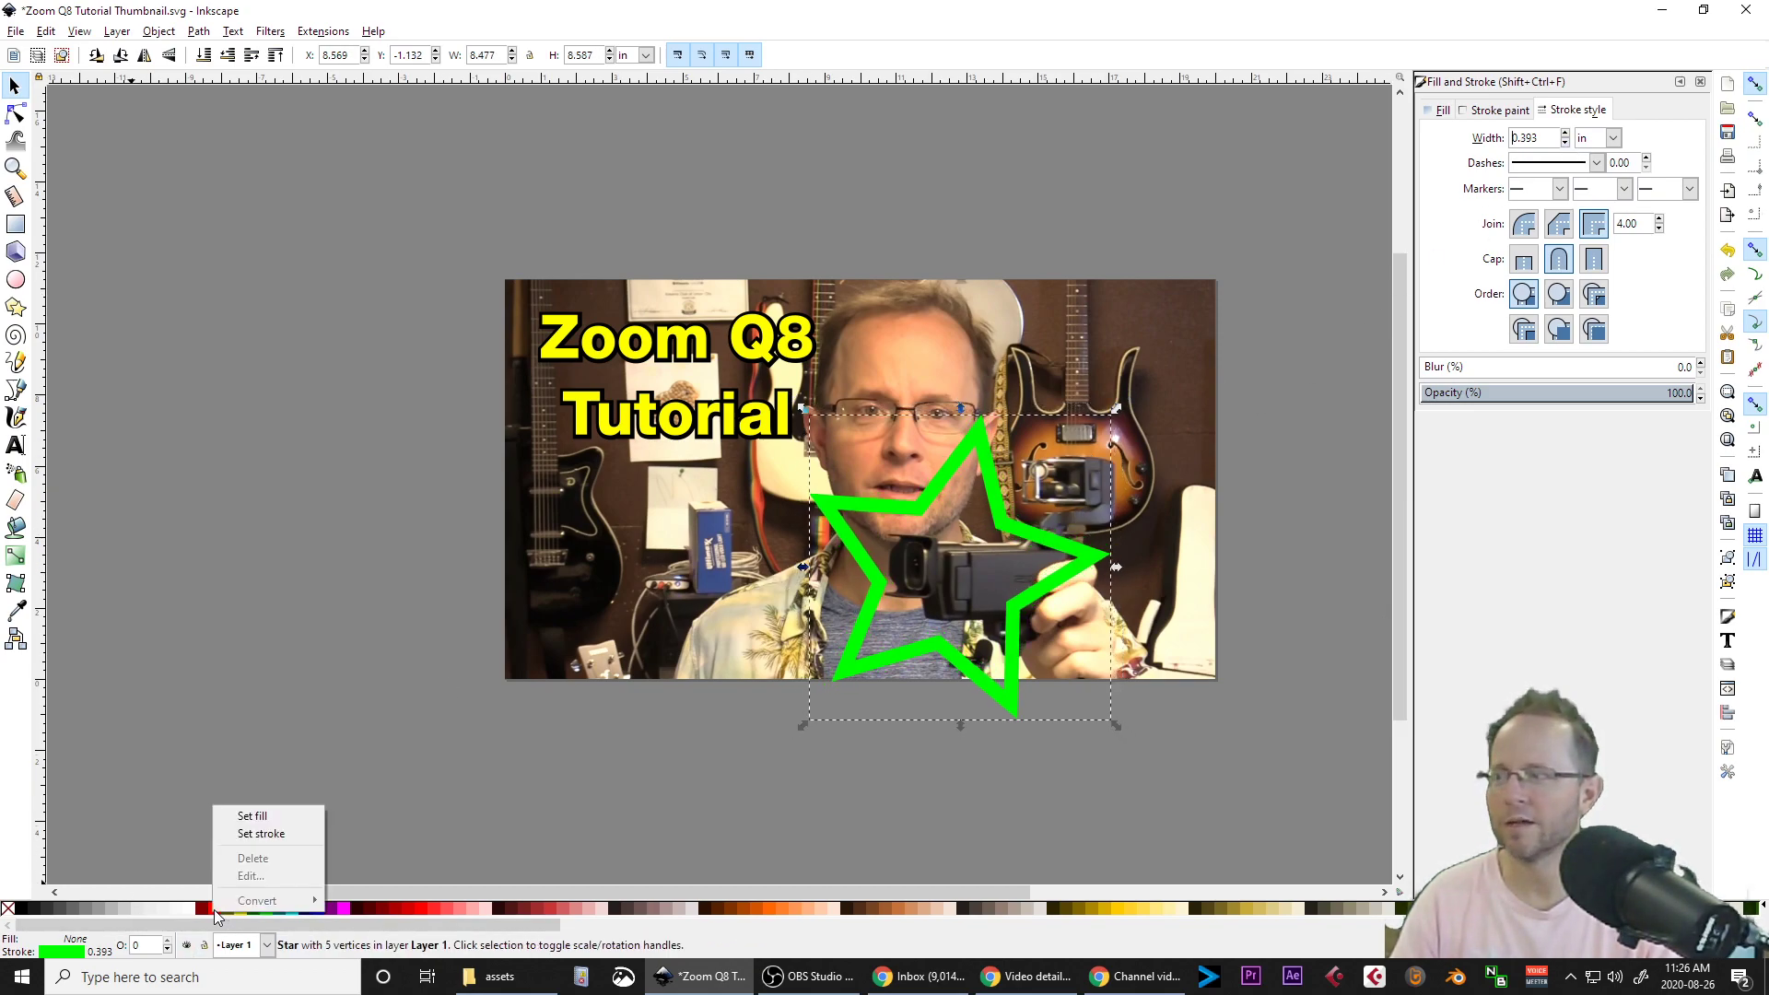
click(241, 835)
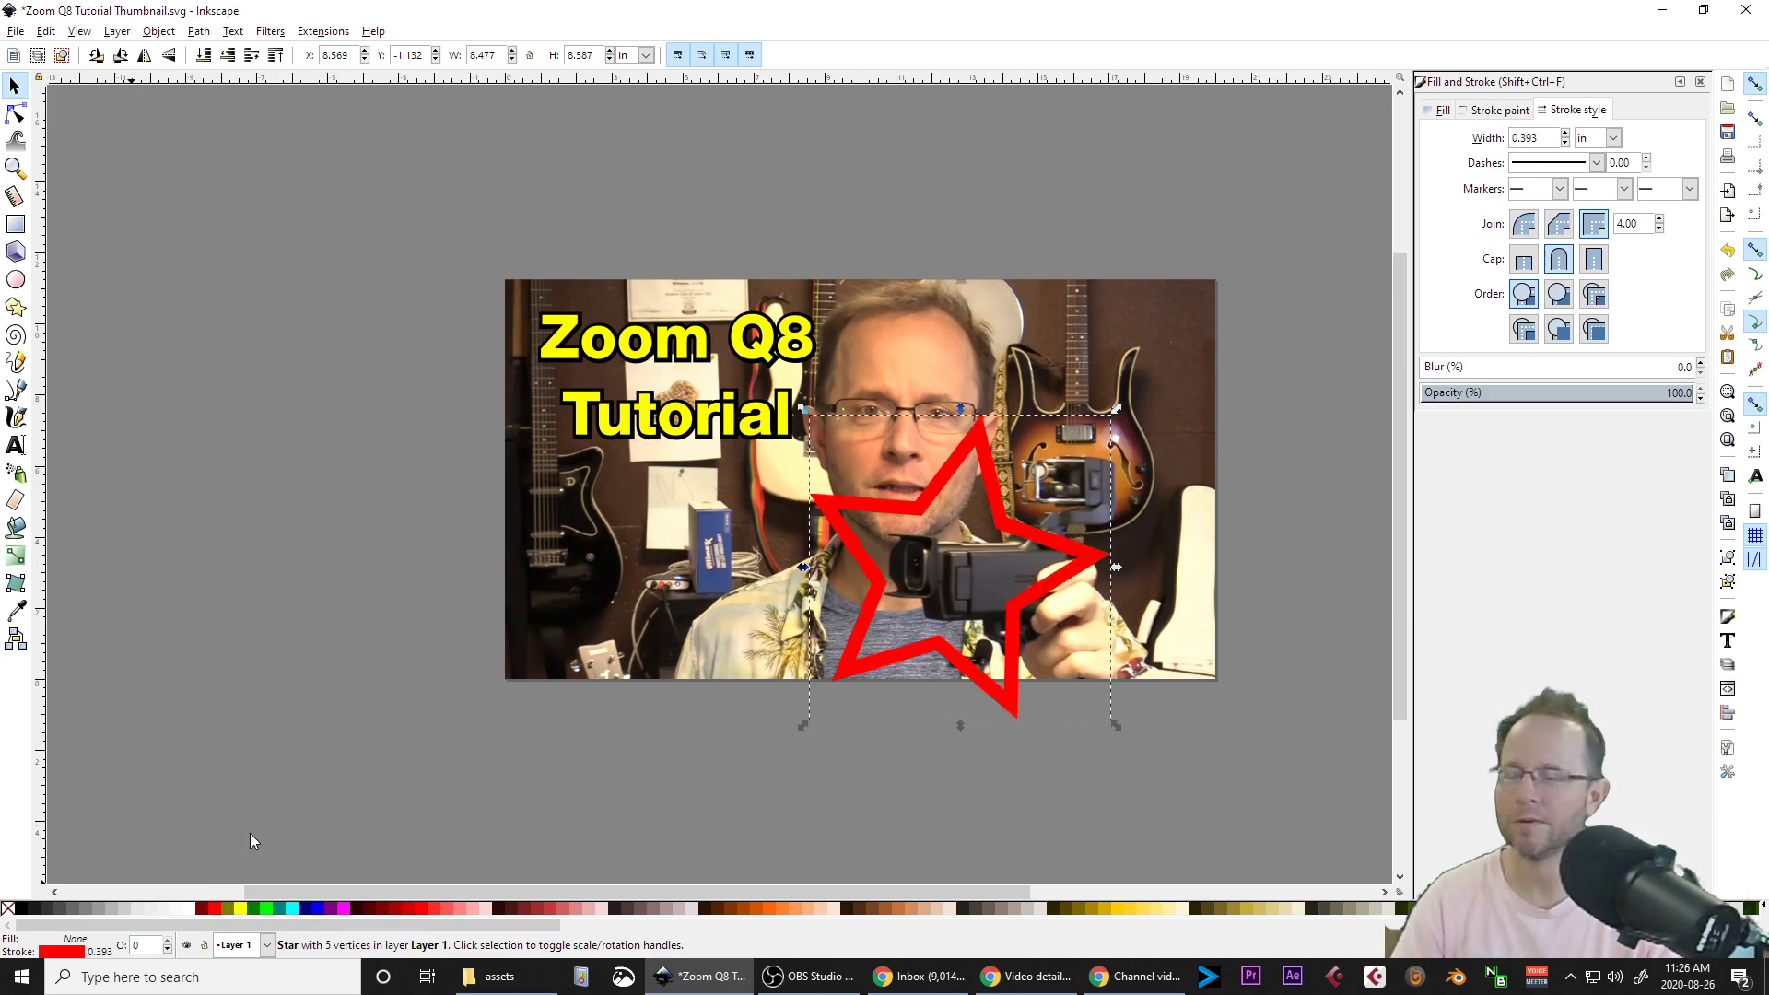
right_click(241, 910)
click(267, 838)
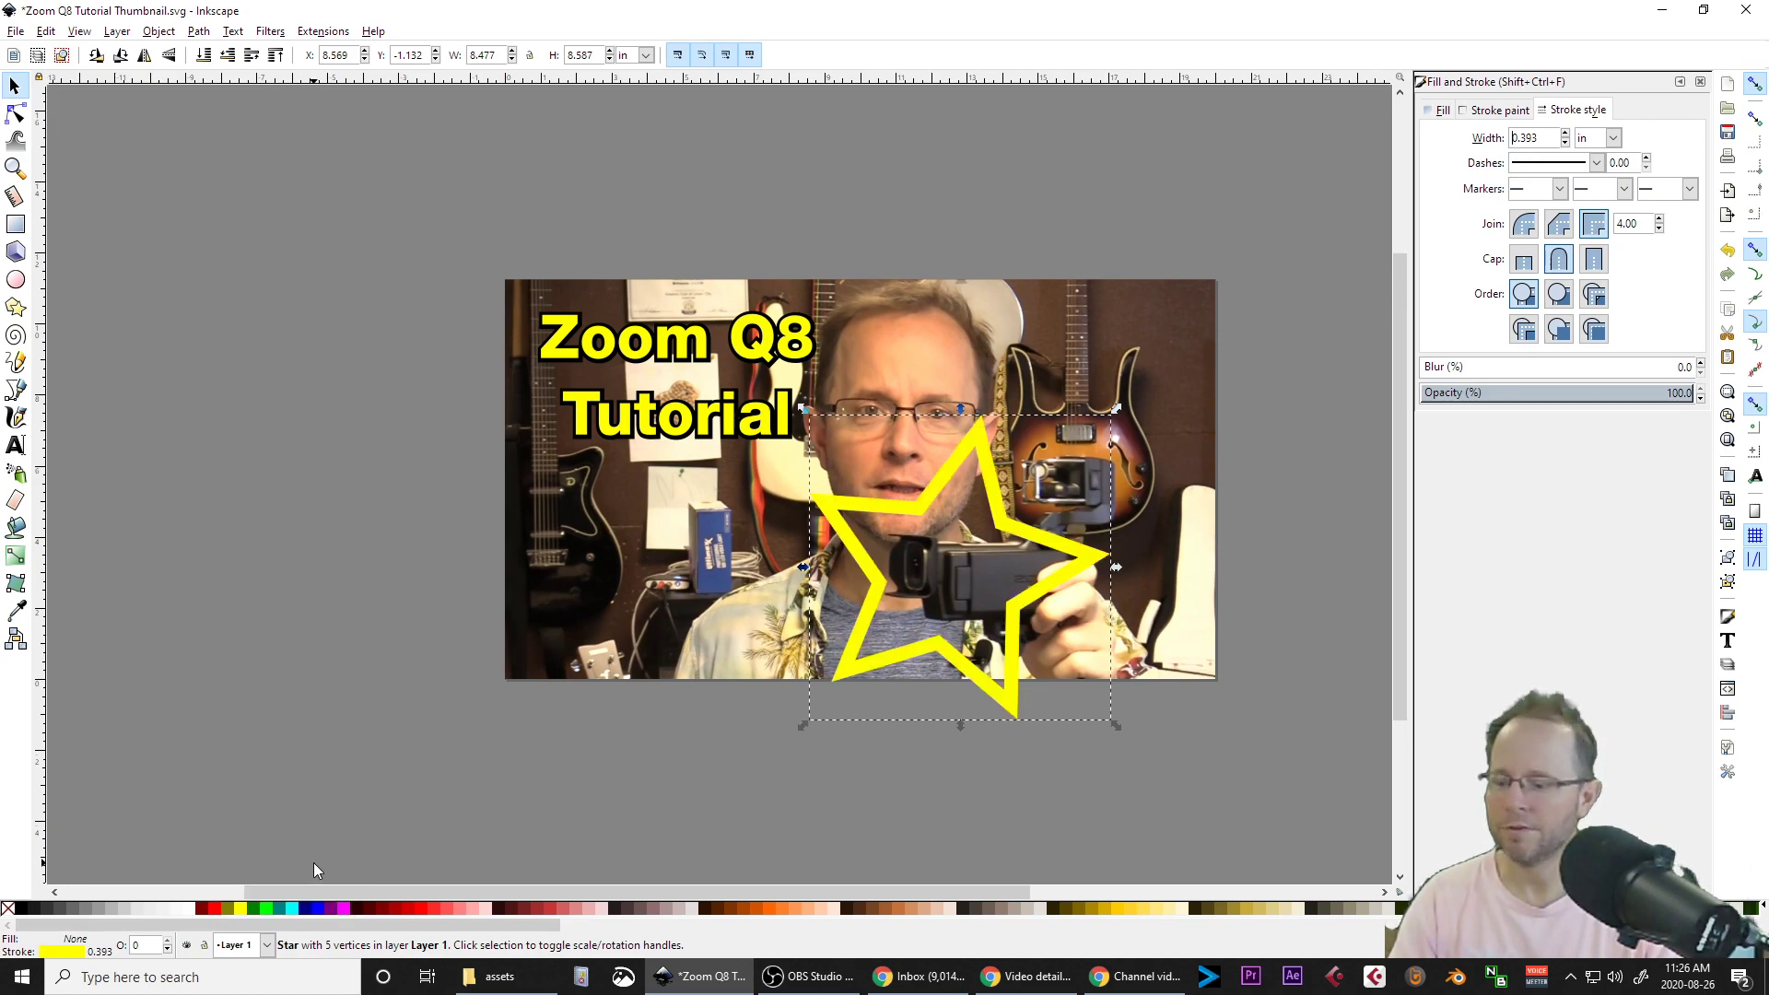
right_click(217, 909)
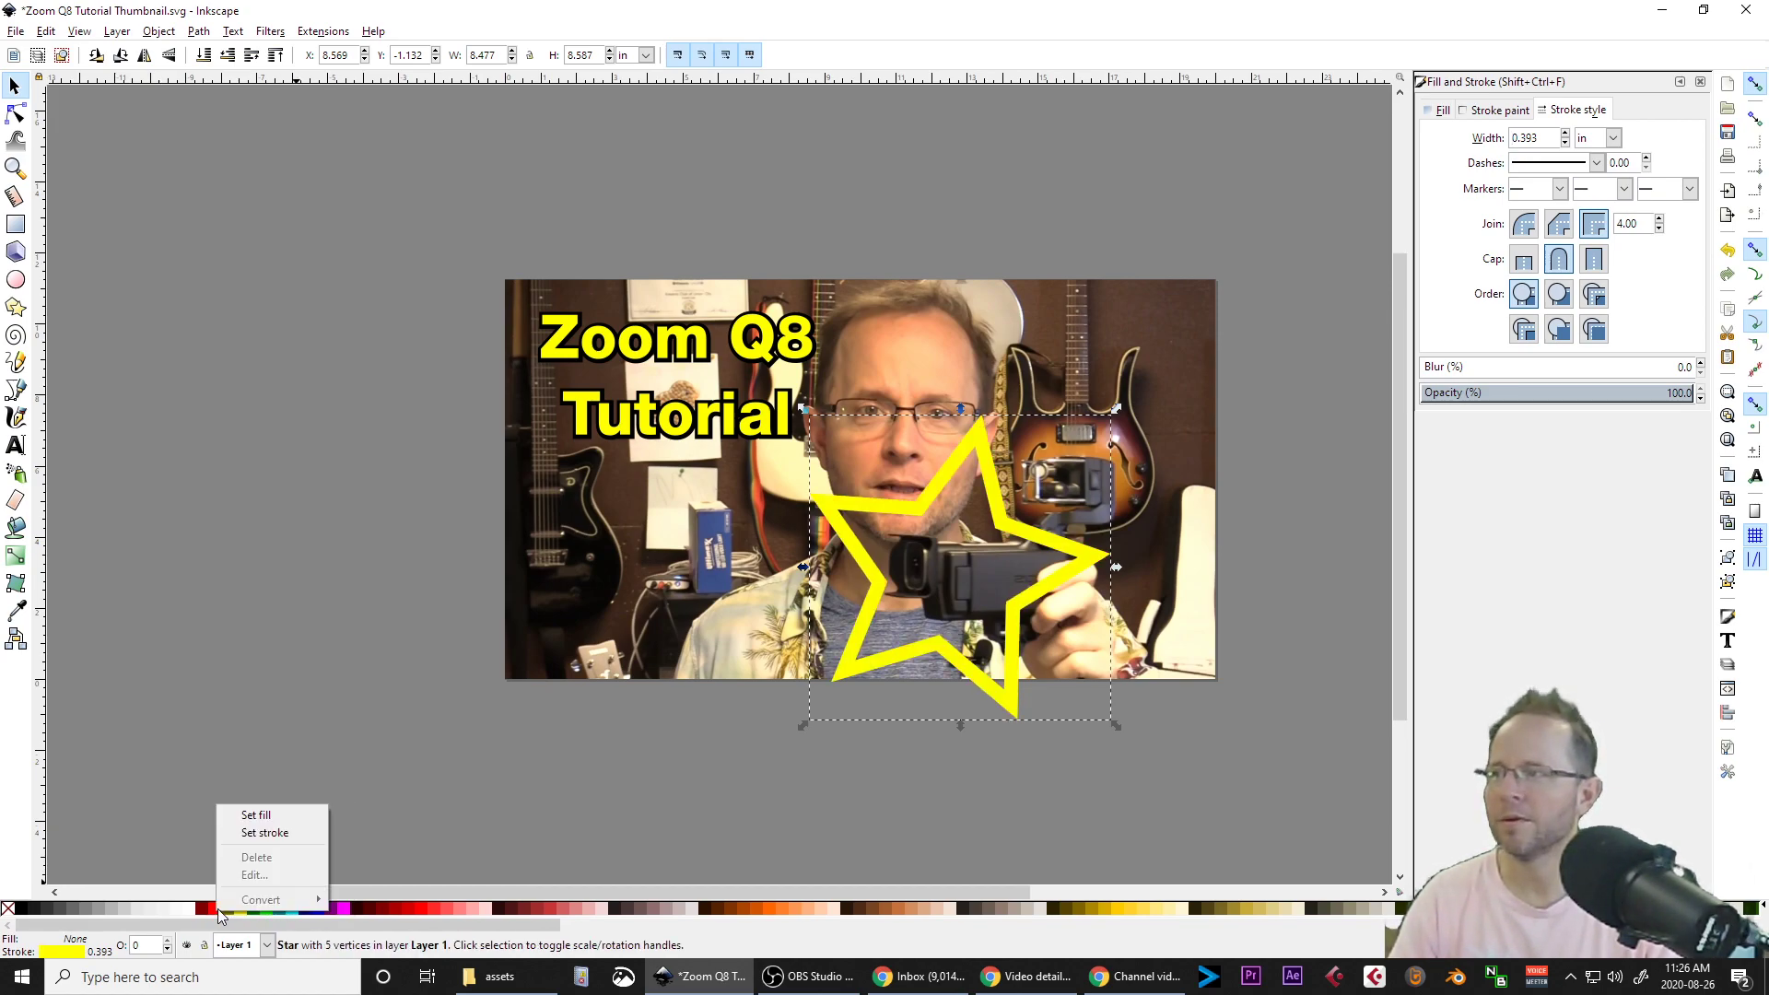
click(264, 834)
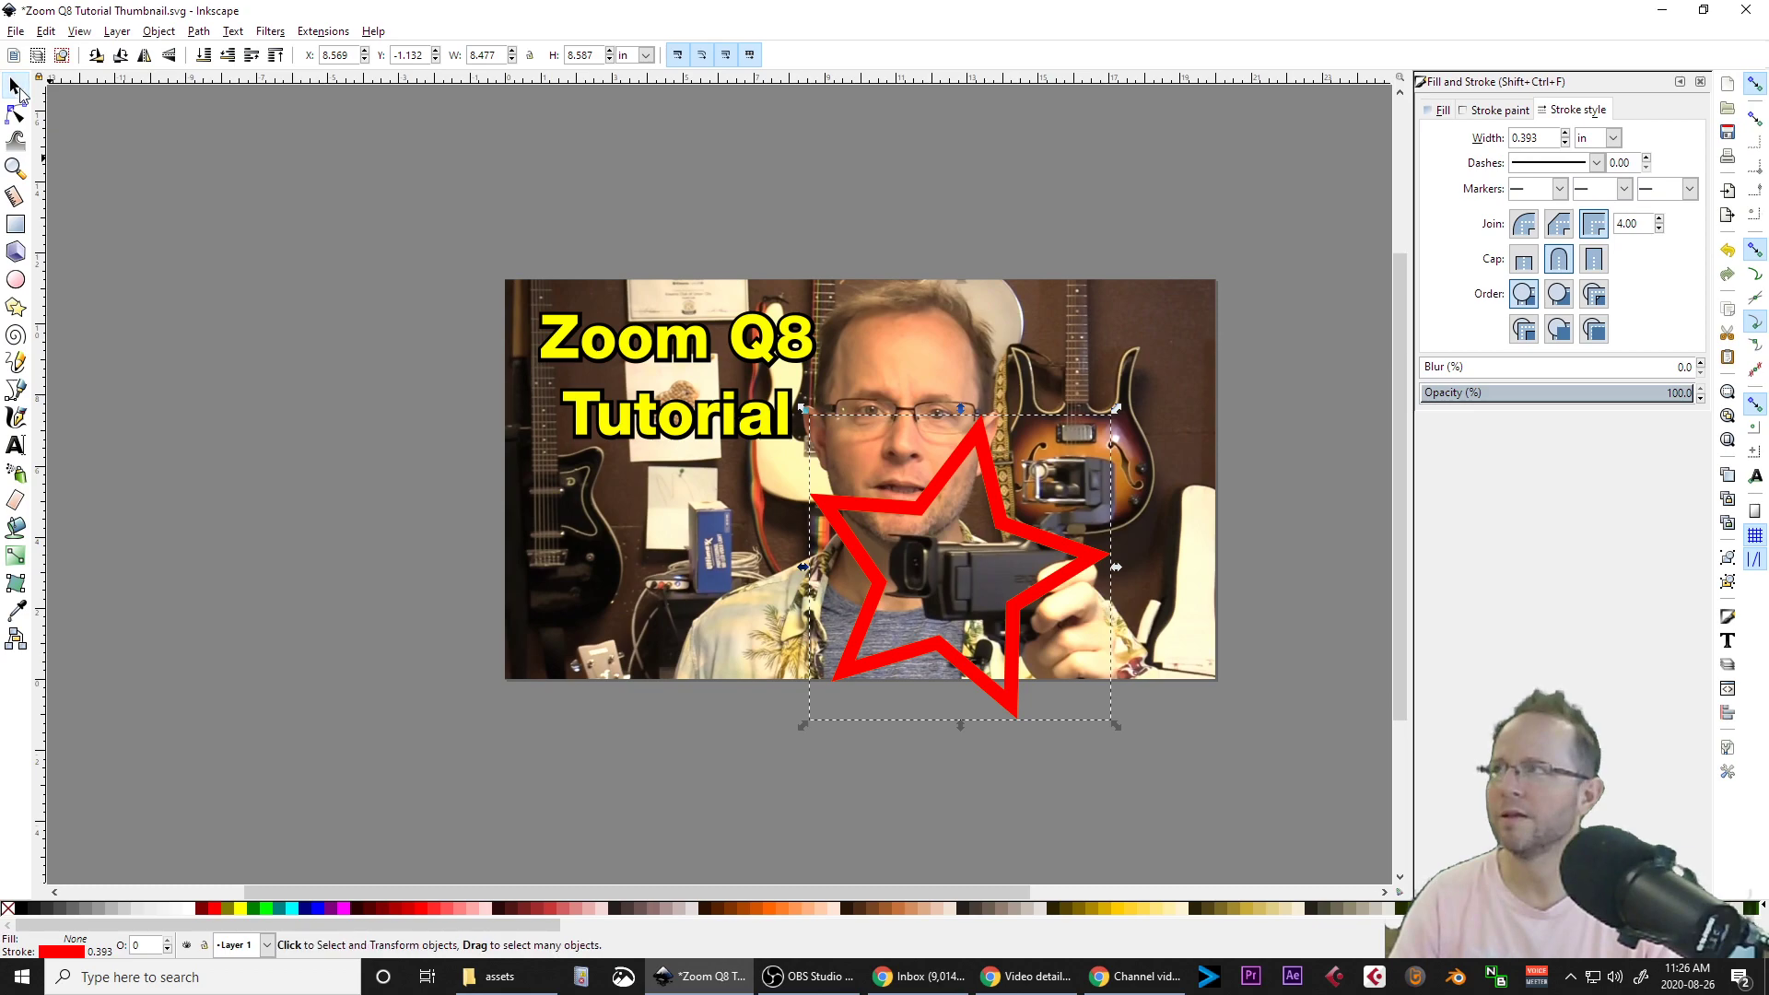
Nudge the red star slightly left and up over its yellow duplicate to give it an offset yellow edge.
key(Left)
key(Left)
key(Left)
key(Up)
key(Up)
key(Up)
key(Up)
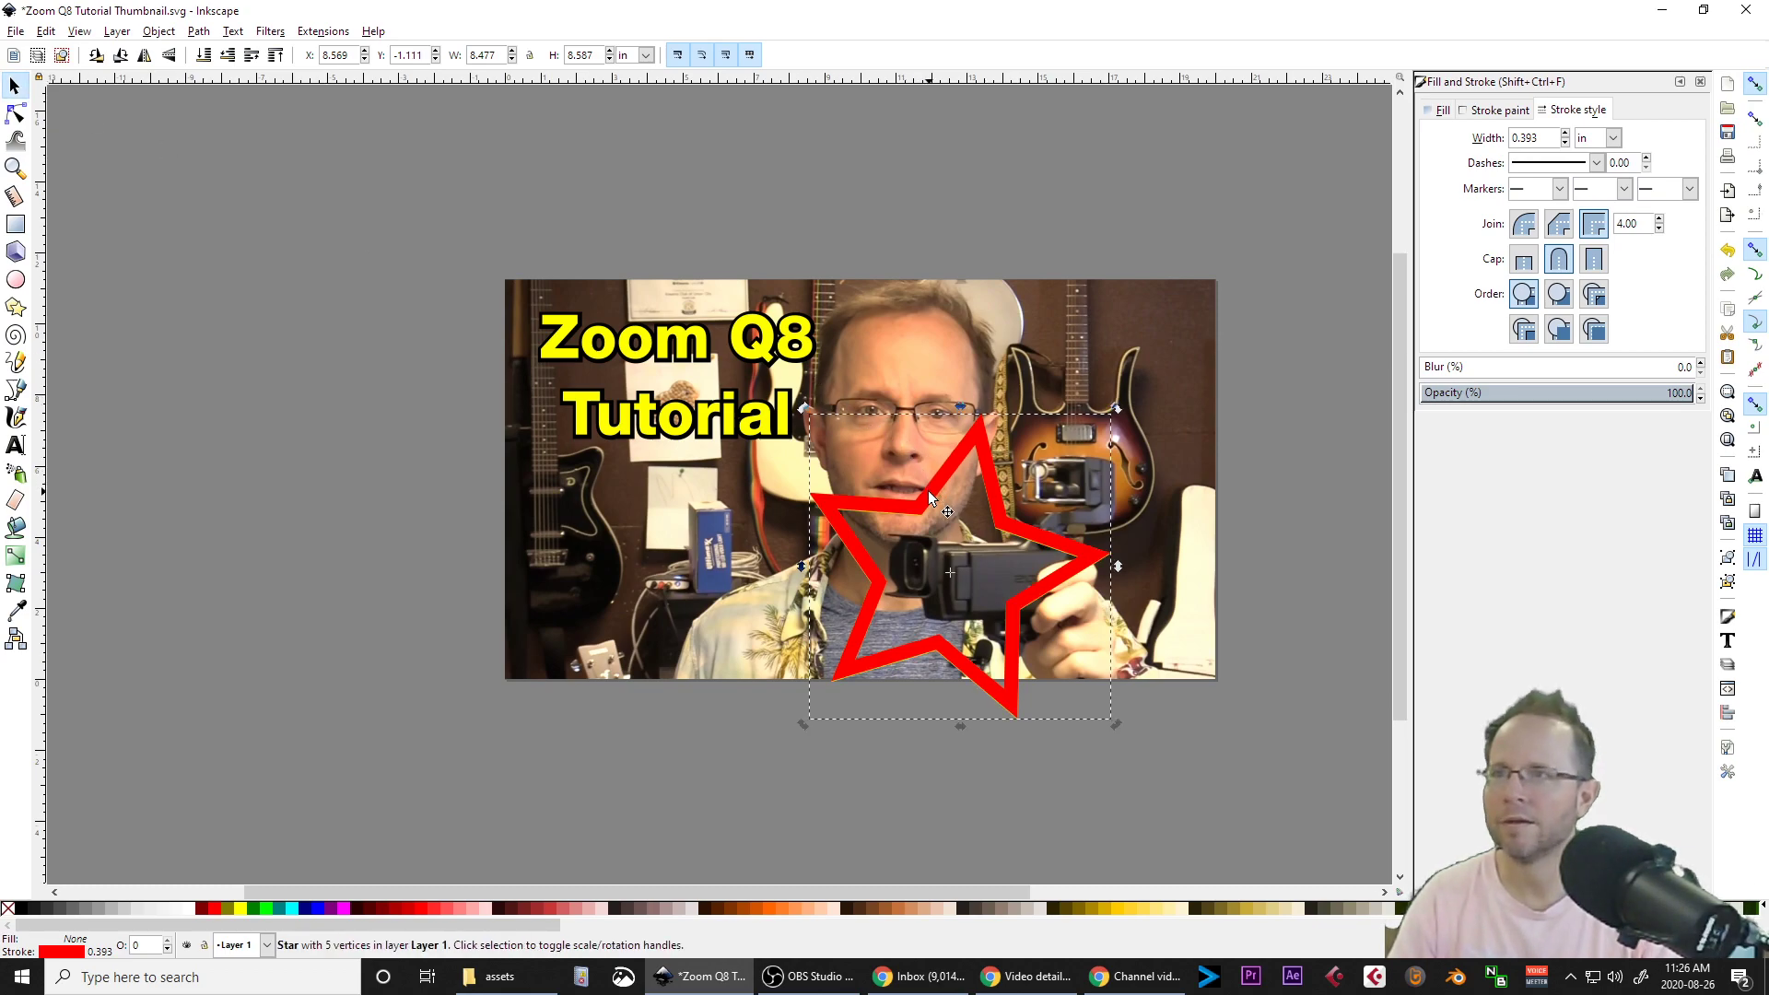
key(Left)
key(Left)
key(Left)
key(Up)
key(Up)
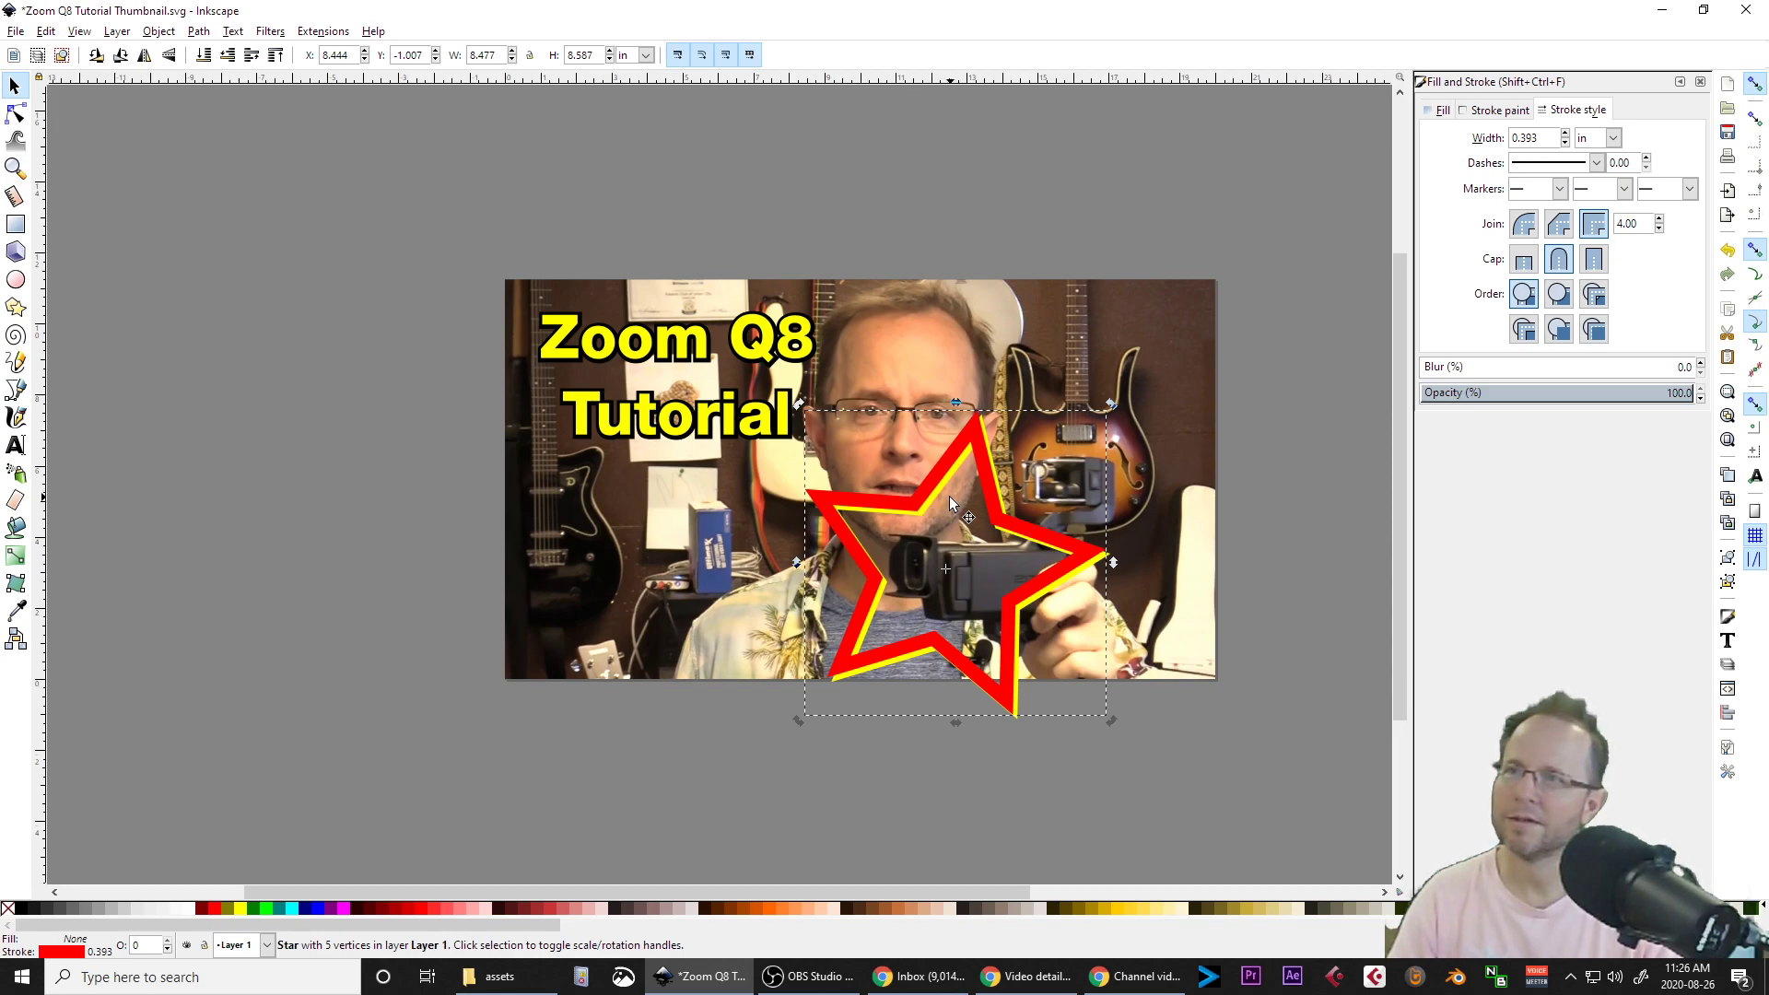
key(Escape)
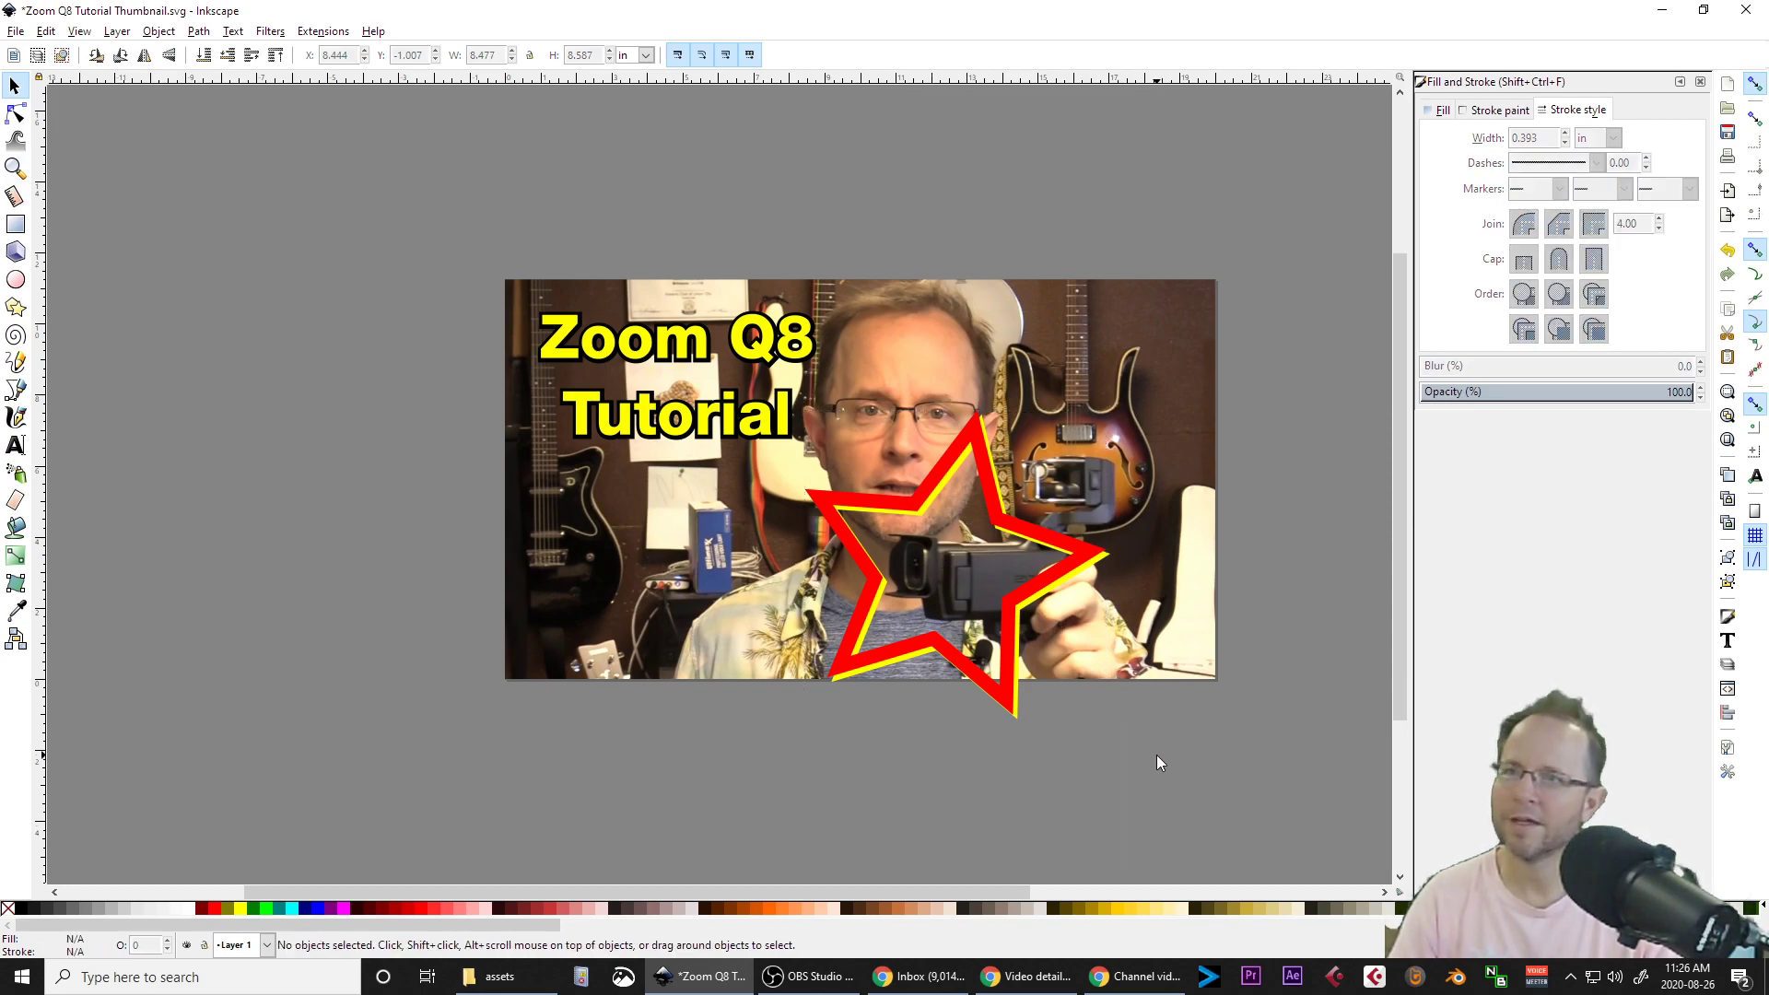
Scale the stacked red and yellow stars together to about 3.79 in wide and place them over the sunburst guitar.
drag(1180, 777, 709, 348)
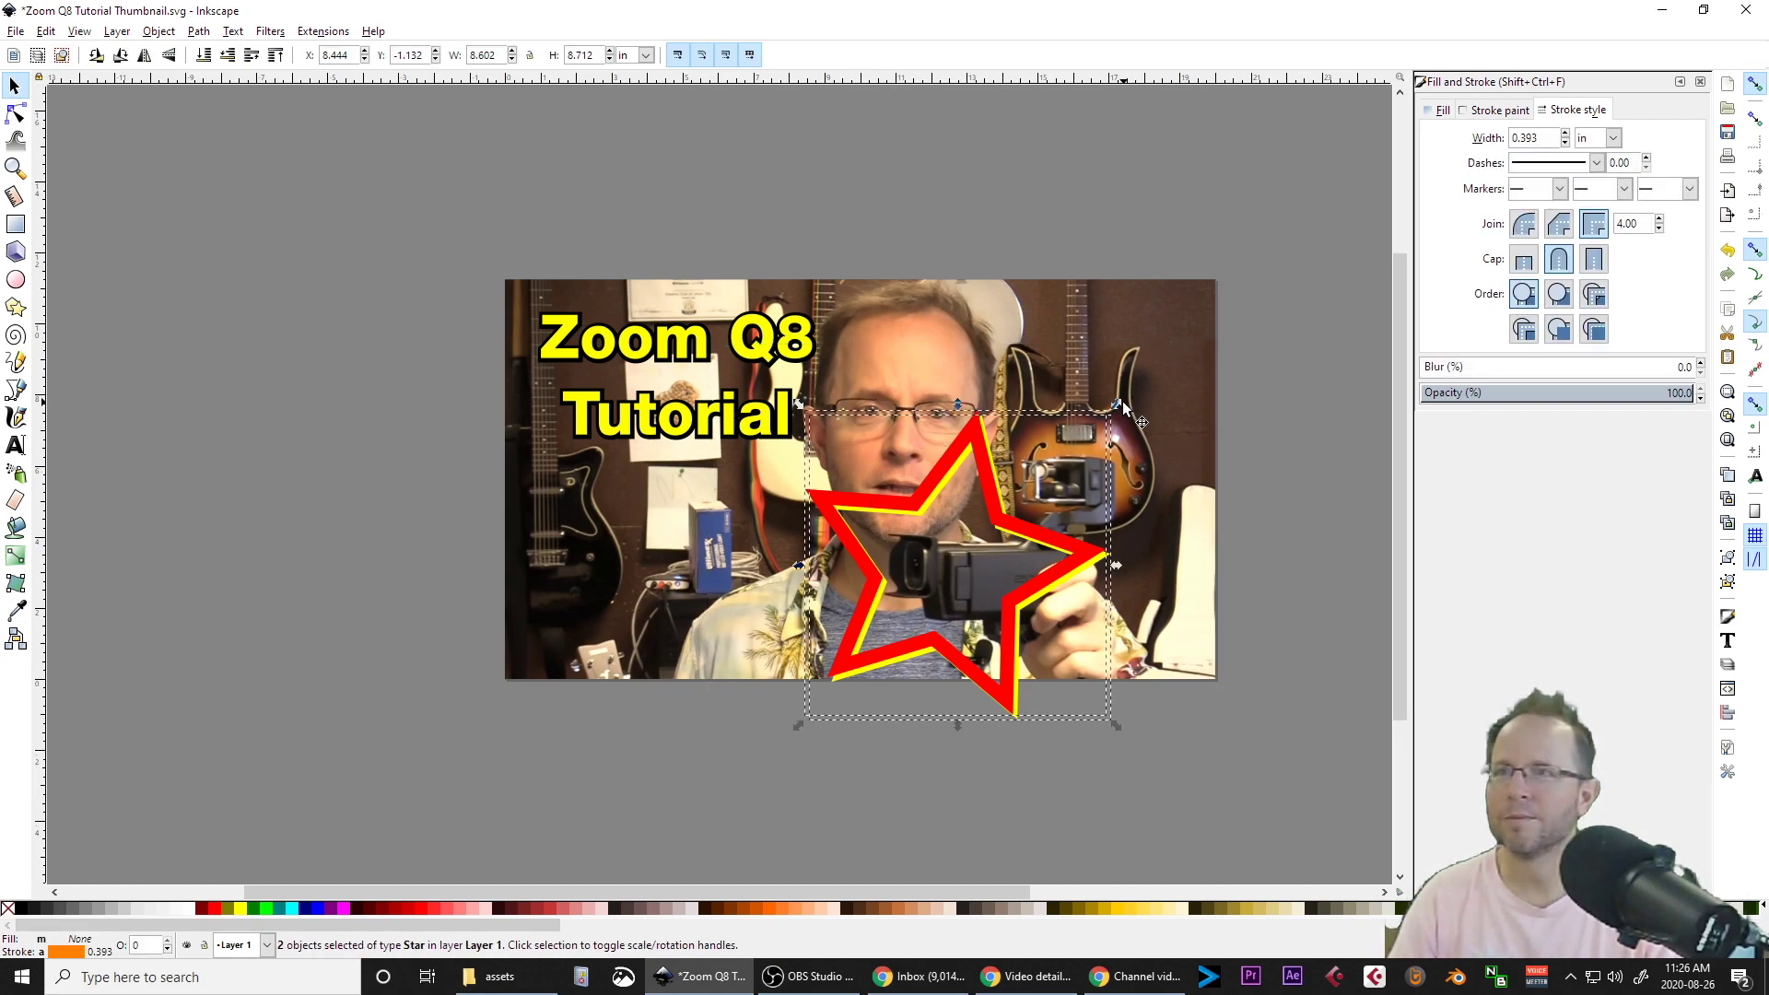
drag(1115, 404, 1059, 461)
drag(994, 557, 1170, 456)
drag(1226, 356, 1119, 455)
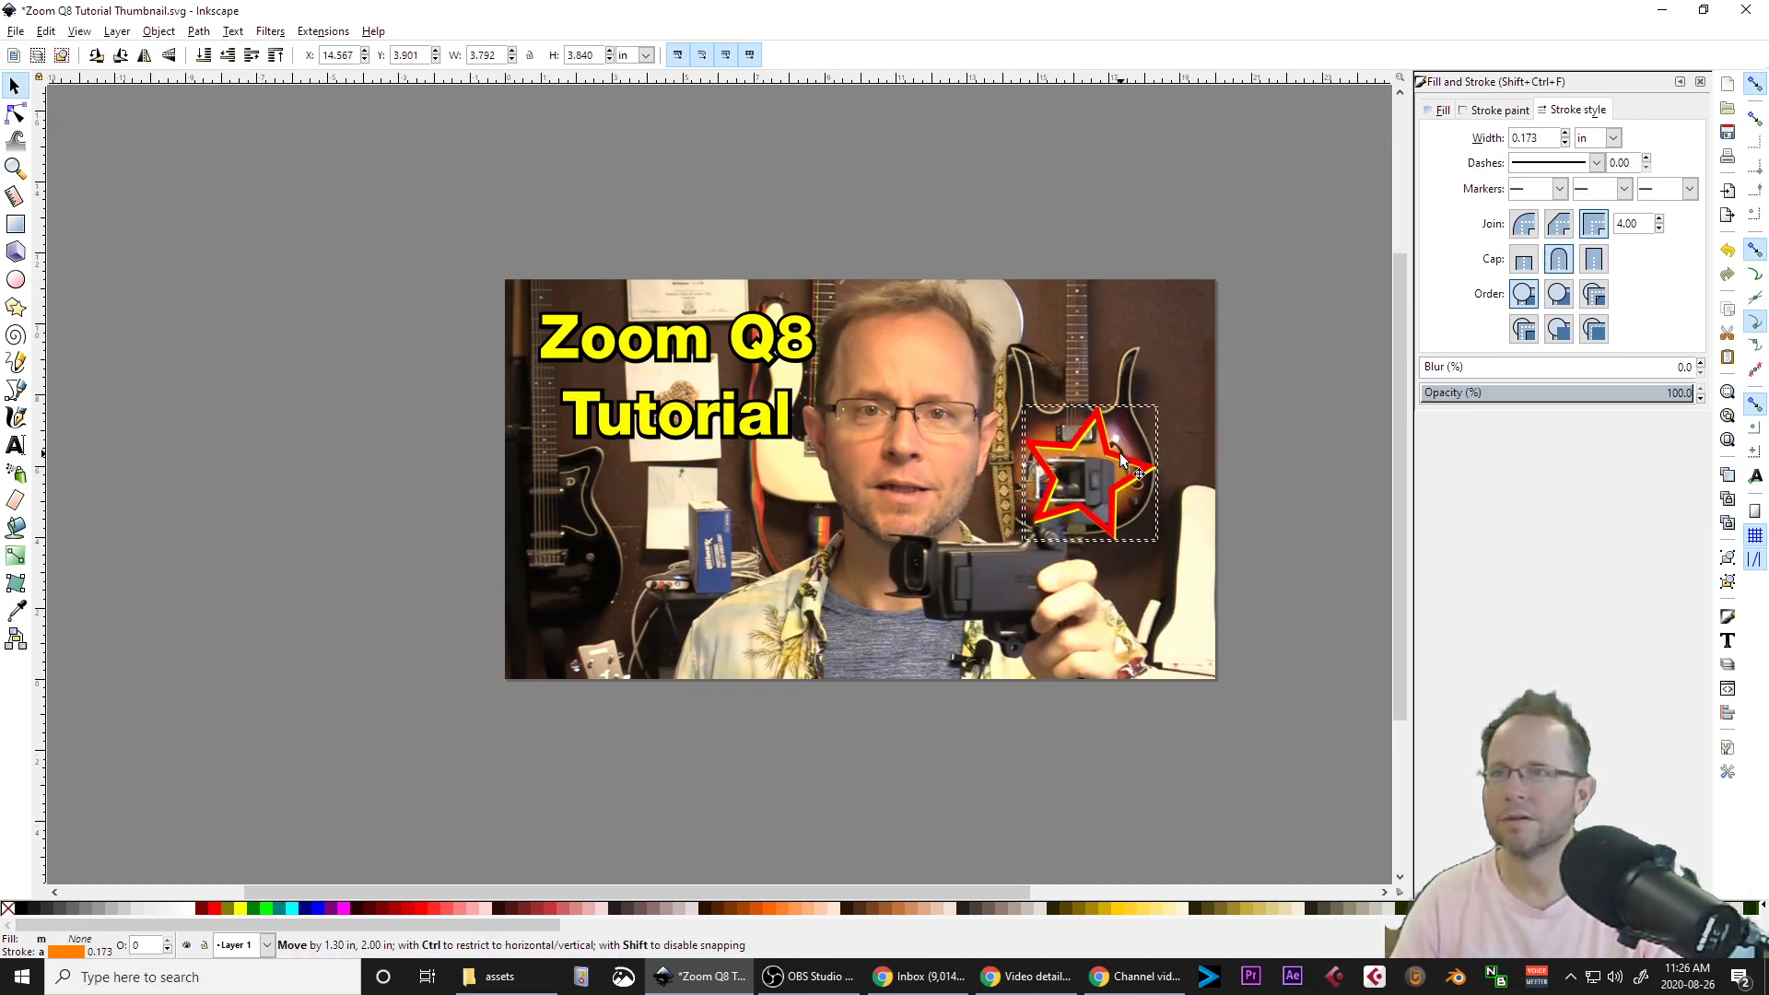
Delete the red star and fill the remaining star with yellow.
click(1273, 446)
click(1126, 473)
key(Delete)
click(1126, 473)
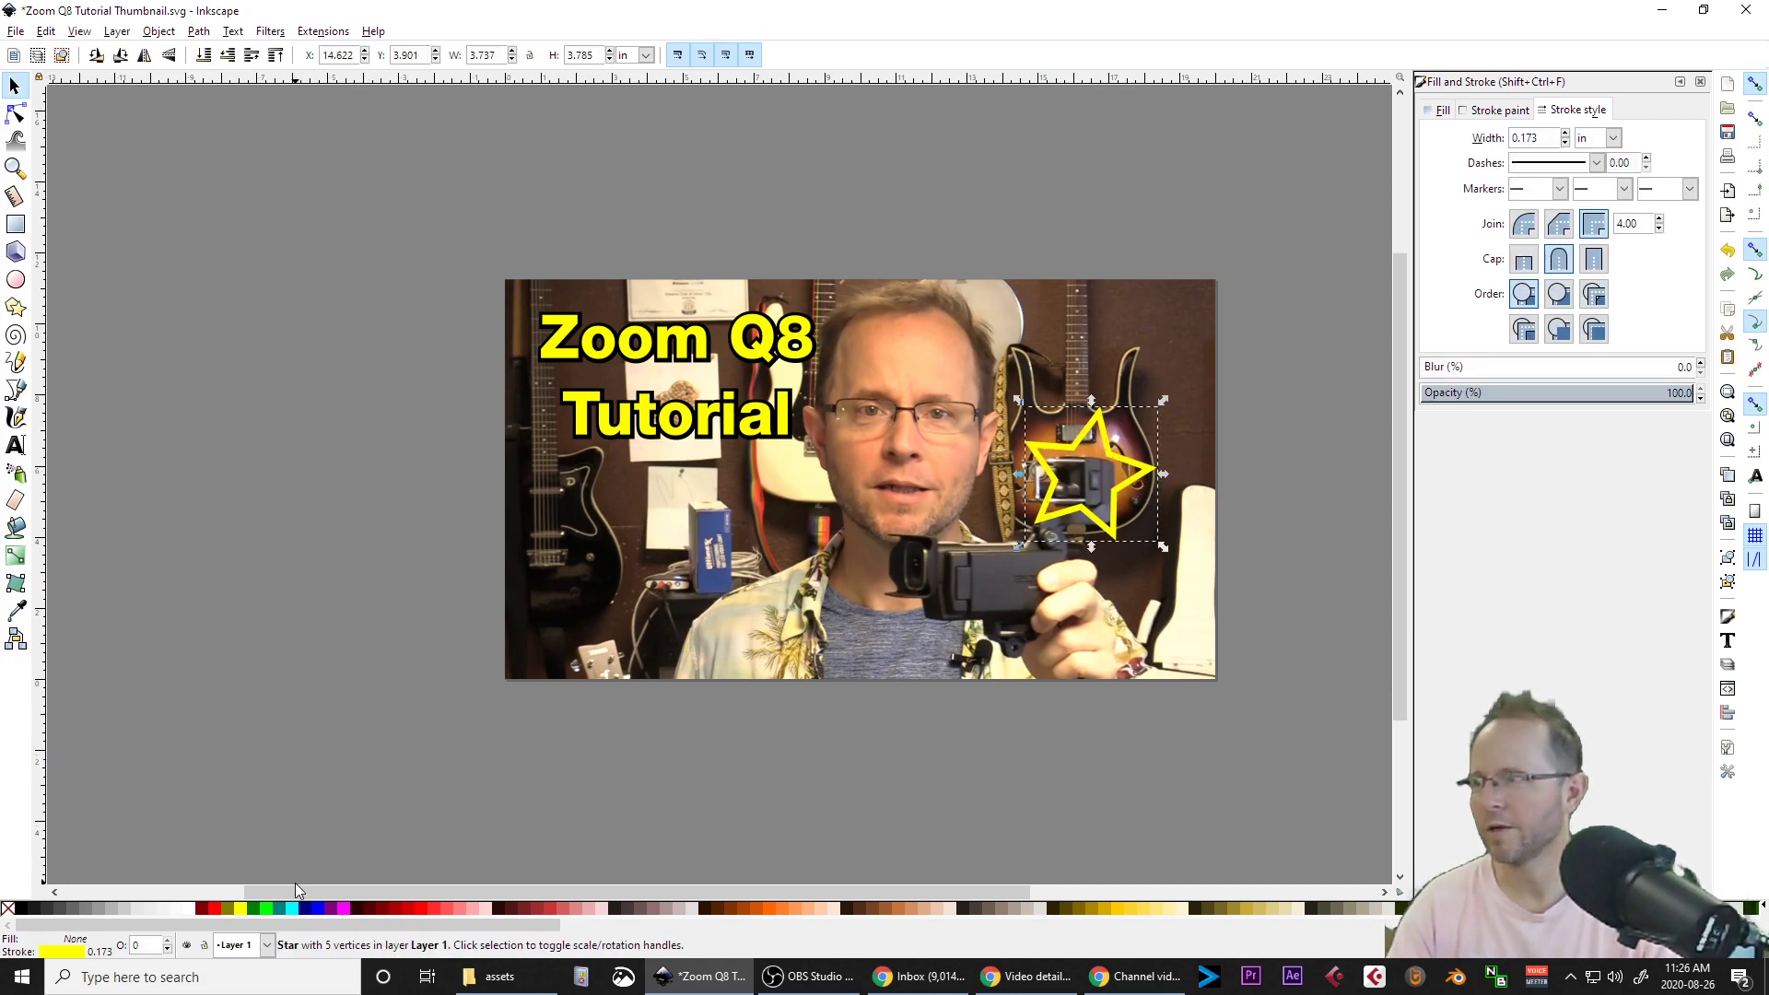
click(240, 909)
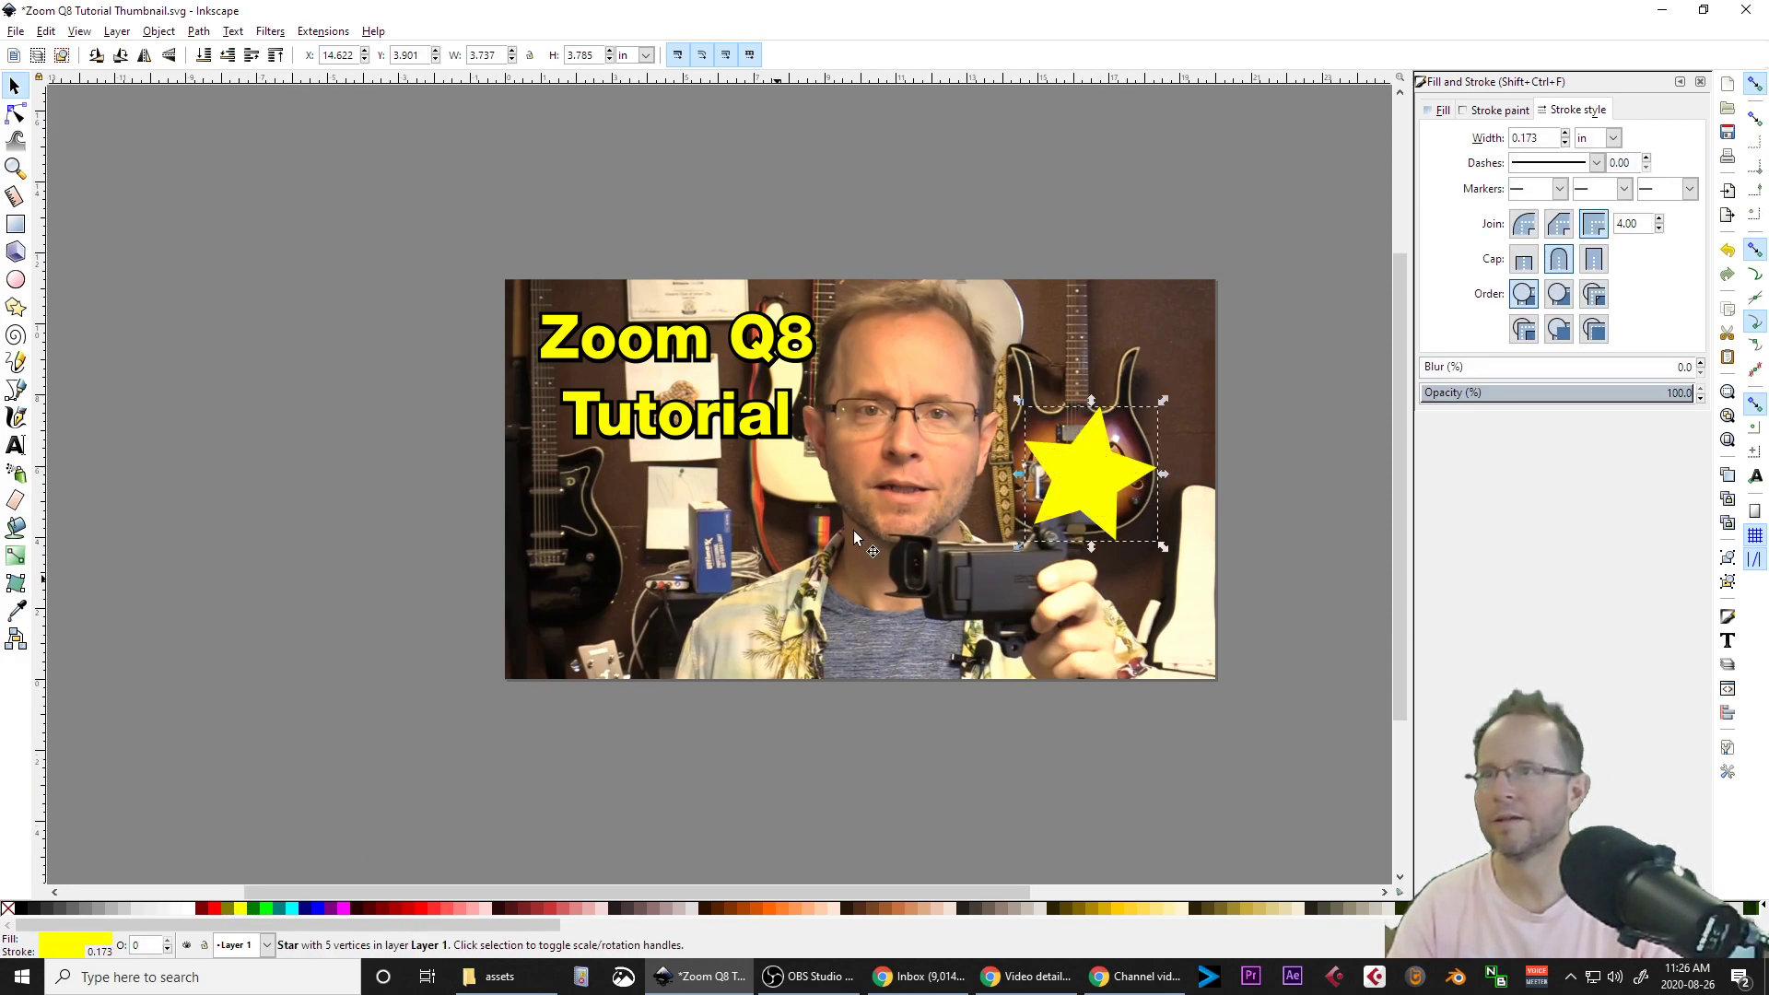
Shrink the star above the camera and place duplicates about 2.44 in wide on the shoulder and 1.34 in wide in the photo's upper-right corner.
mouse_move(1163, 398)
mouse_down()
mouse_move(1092, 486)
mouse_move(822, 595)
mouse_move(881, 537)
mouse_move(859, 516)
mouse_up()
key(ctrl+d)
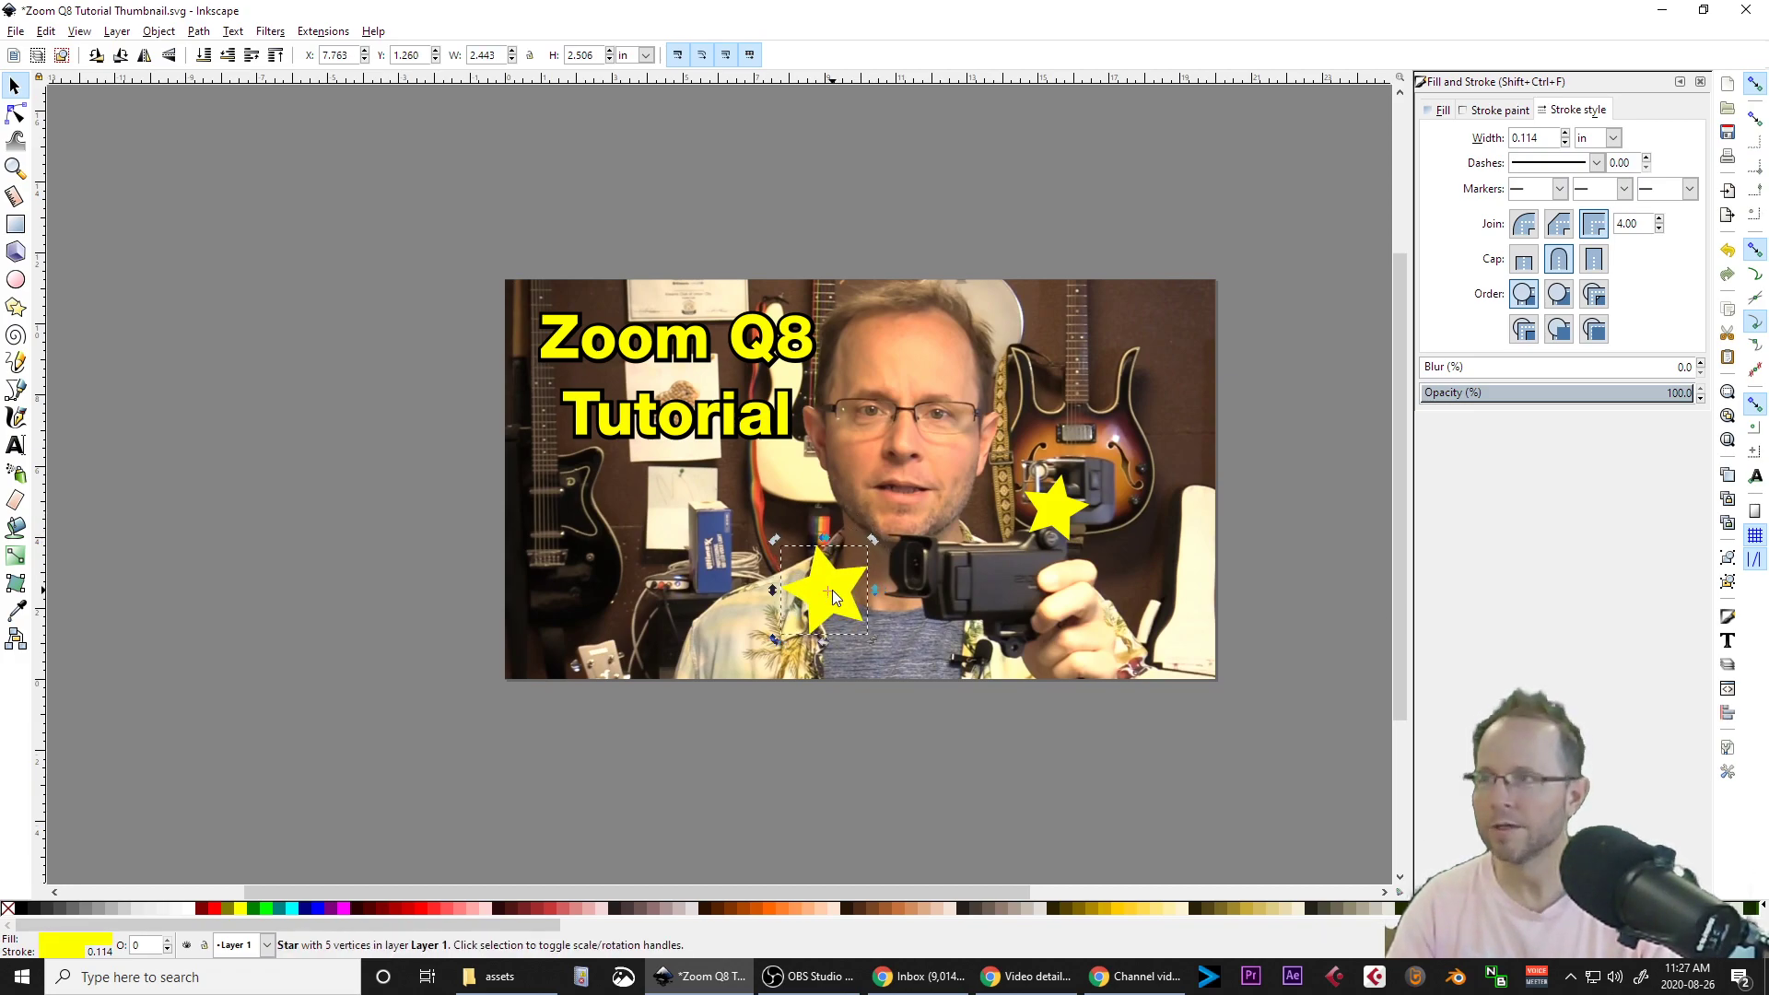
key(ctrl+d)
drag(860, 572, 1133, 294)
scroll(1162, 367, up, 3)
scroll(1132, 294, down, 7)
scroll(1132, 294, up, 5)
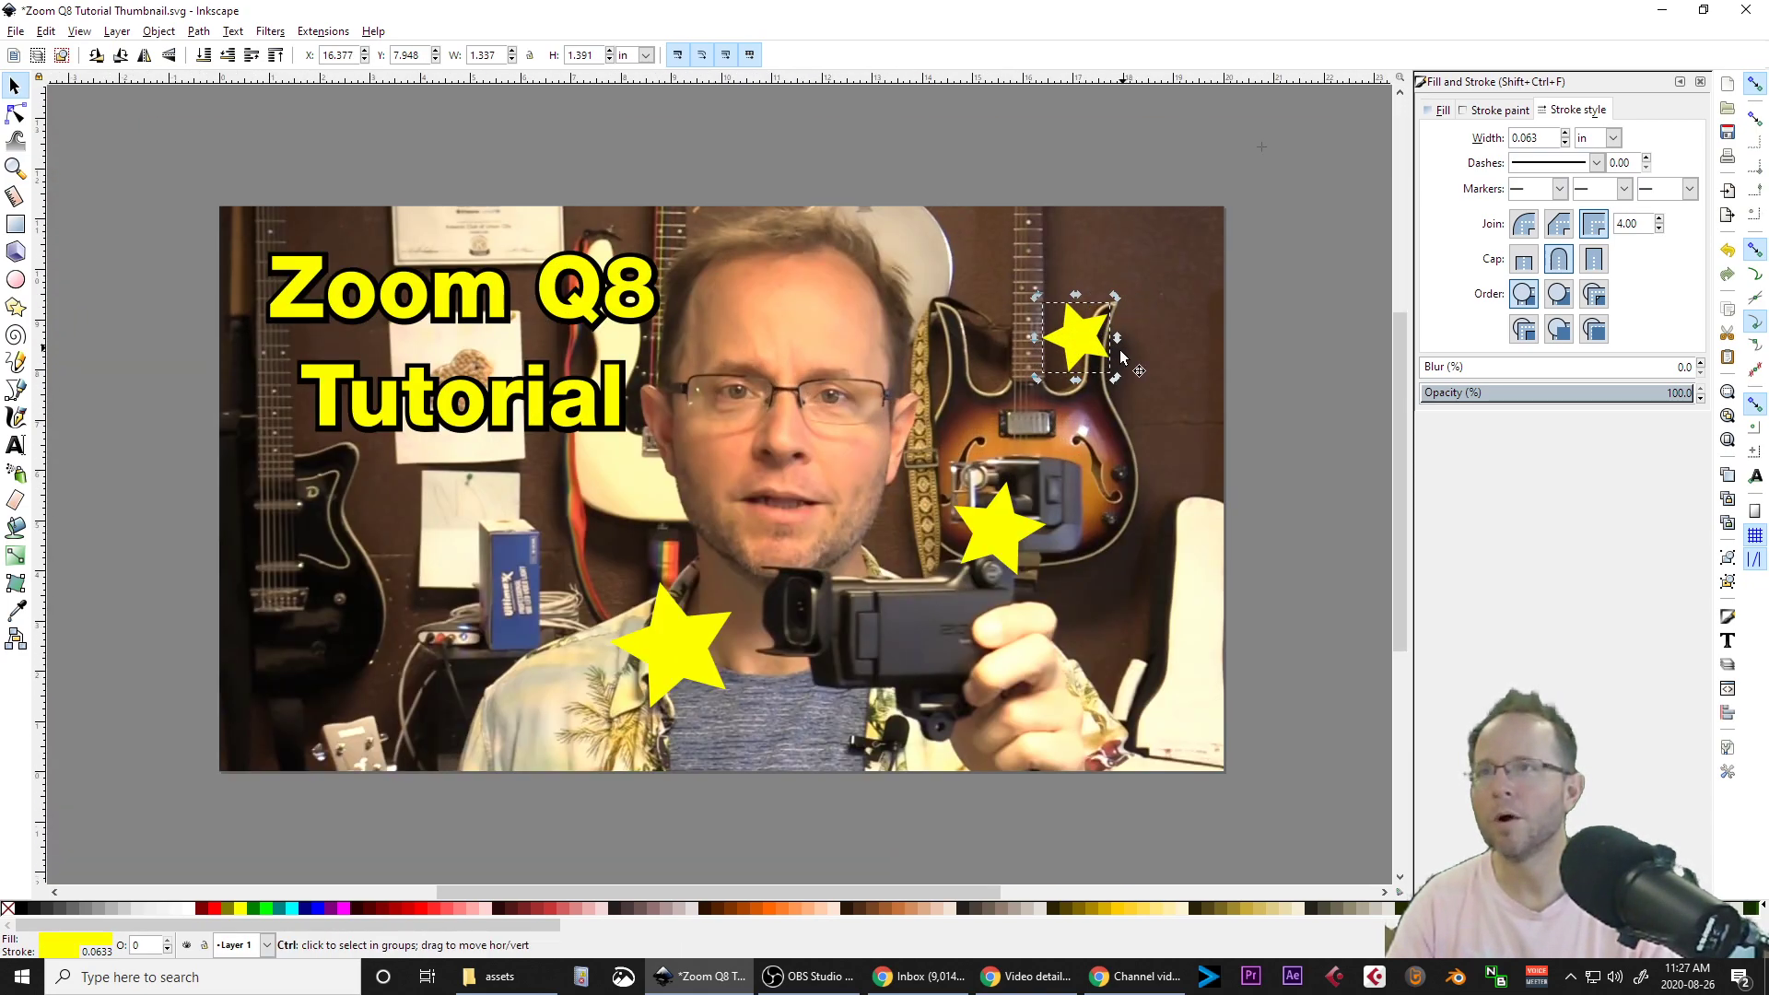
click(1151, 272)
scroll(929, 534, down, 2)
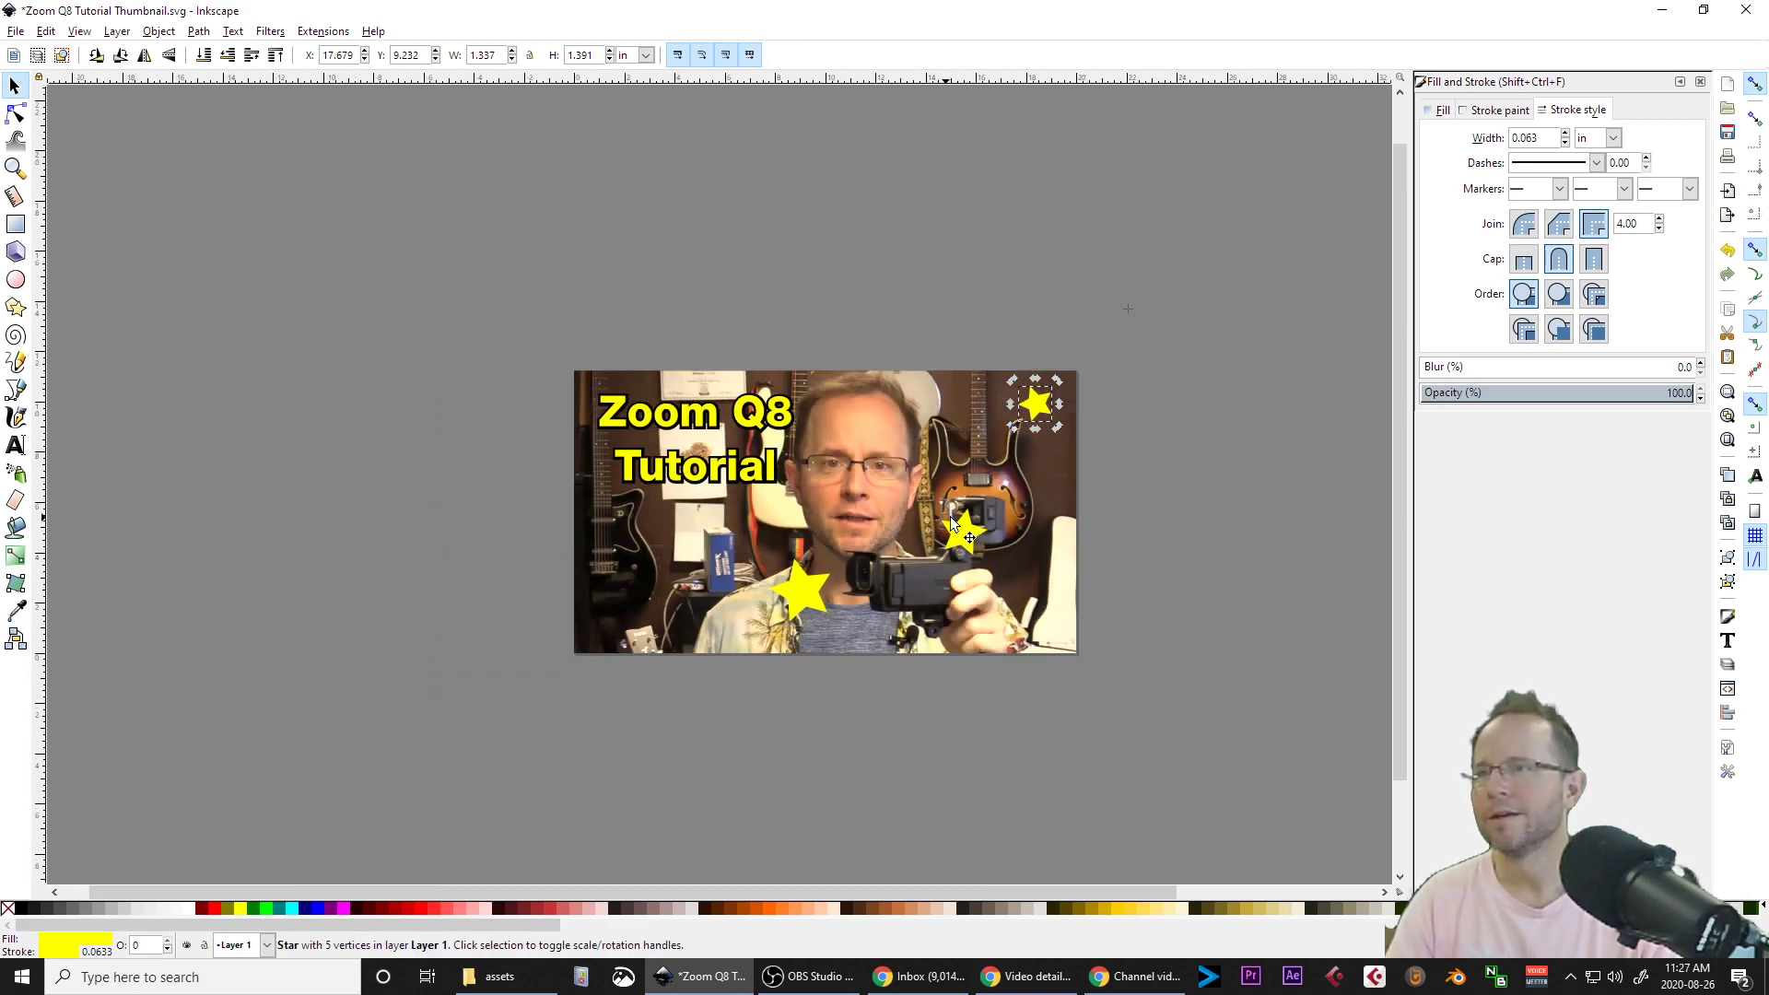
Duplicate the star above the camera and place the copy near the black guitar at the photo's left edge.
click(971, 533)
key(ctrl+v)
drag(645, 582, 641, 565)
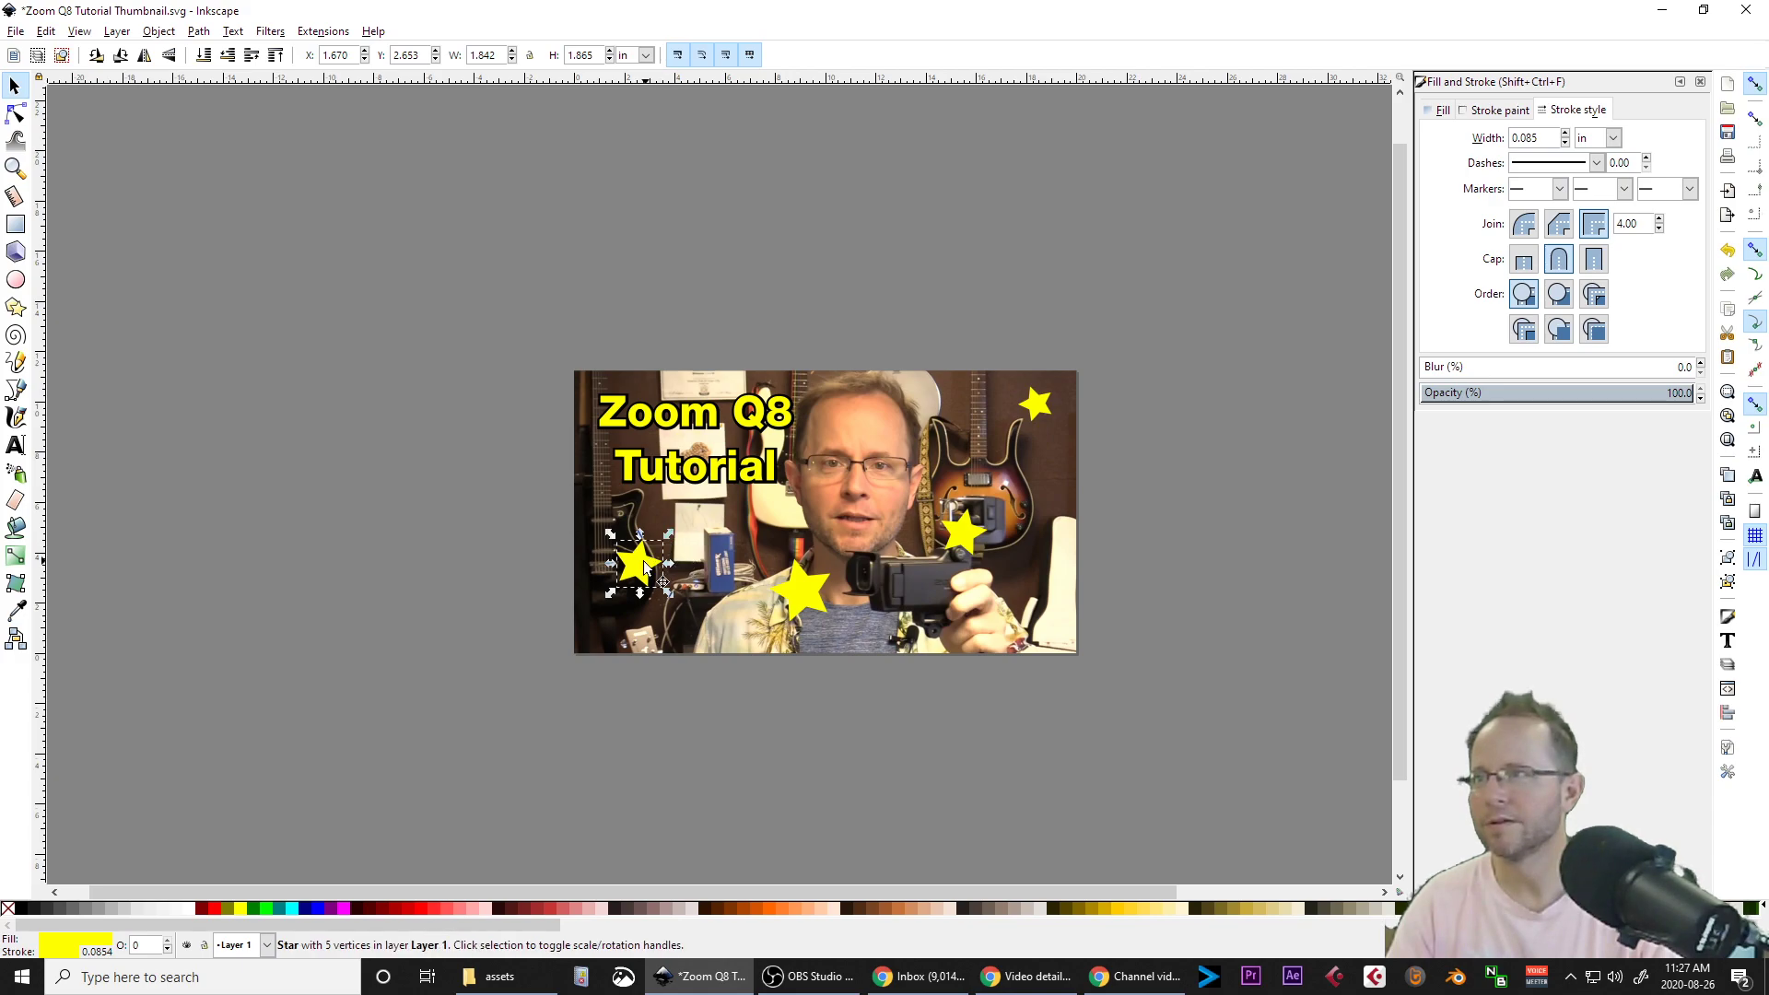
Place another rotated star copy in the photo's lower-left corner and shrink it to about 0.737 x 0.739 in.
click(645, 567)
drag(668, 535, 698, 616)
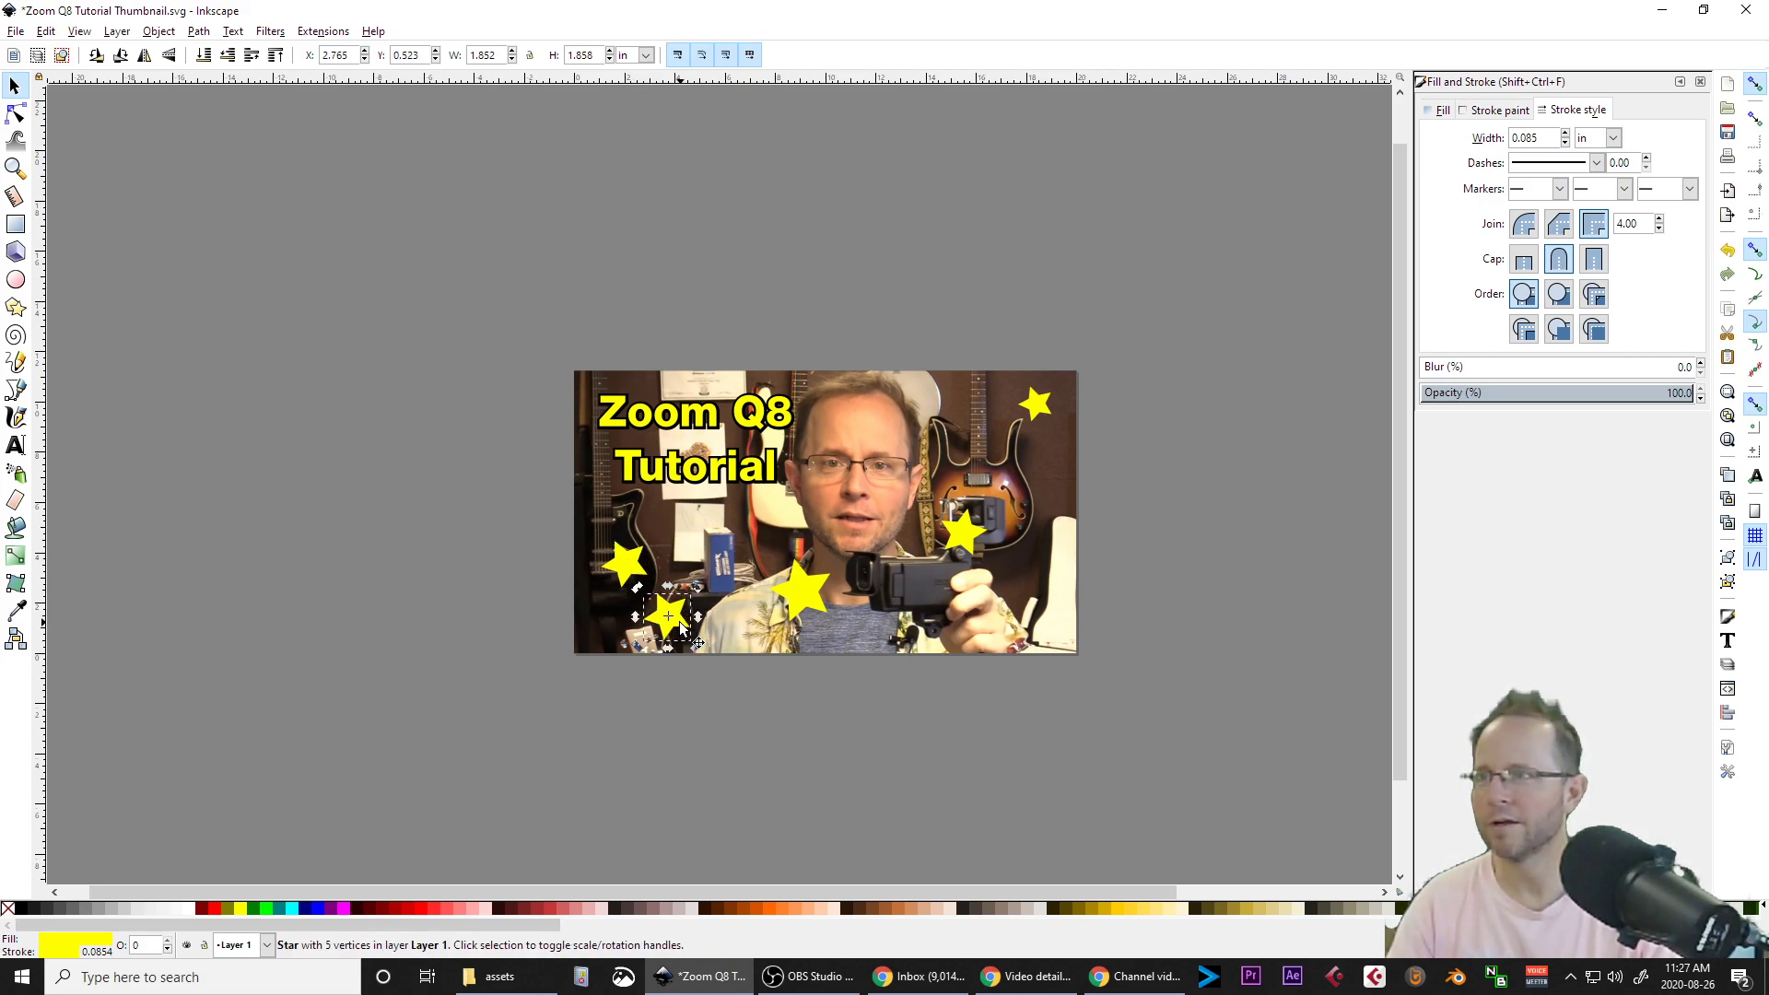
scroll(698, 616, up, 3)
drag(724, 504, 615, 612)
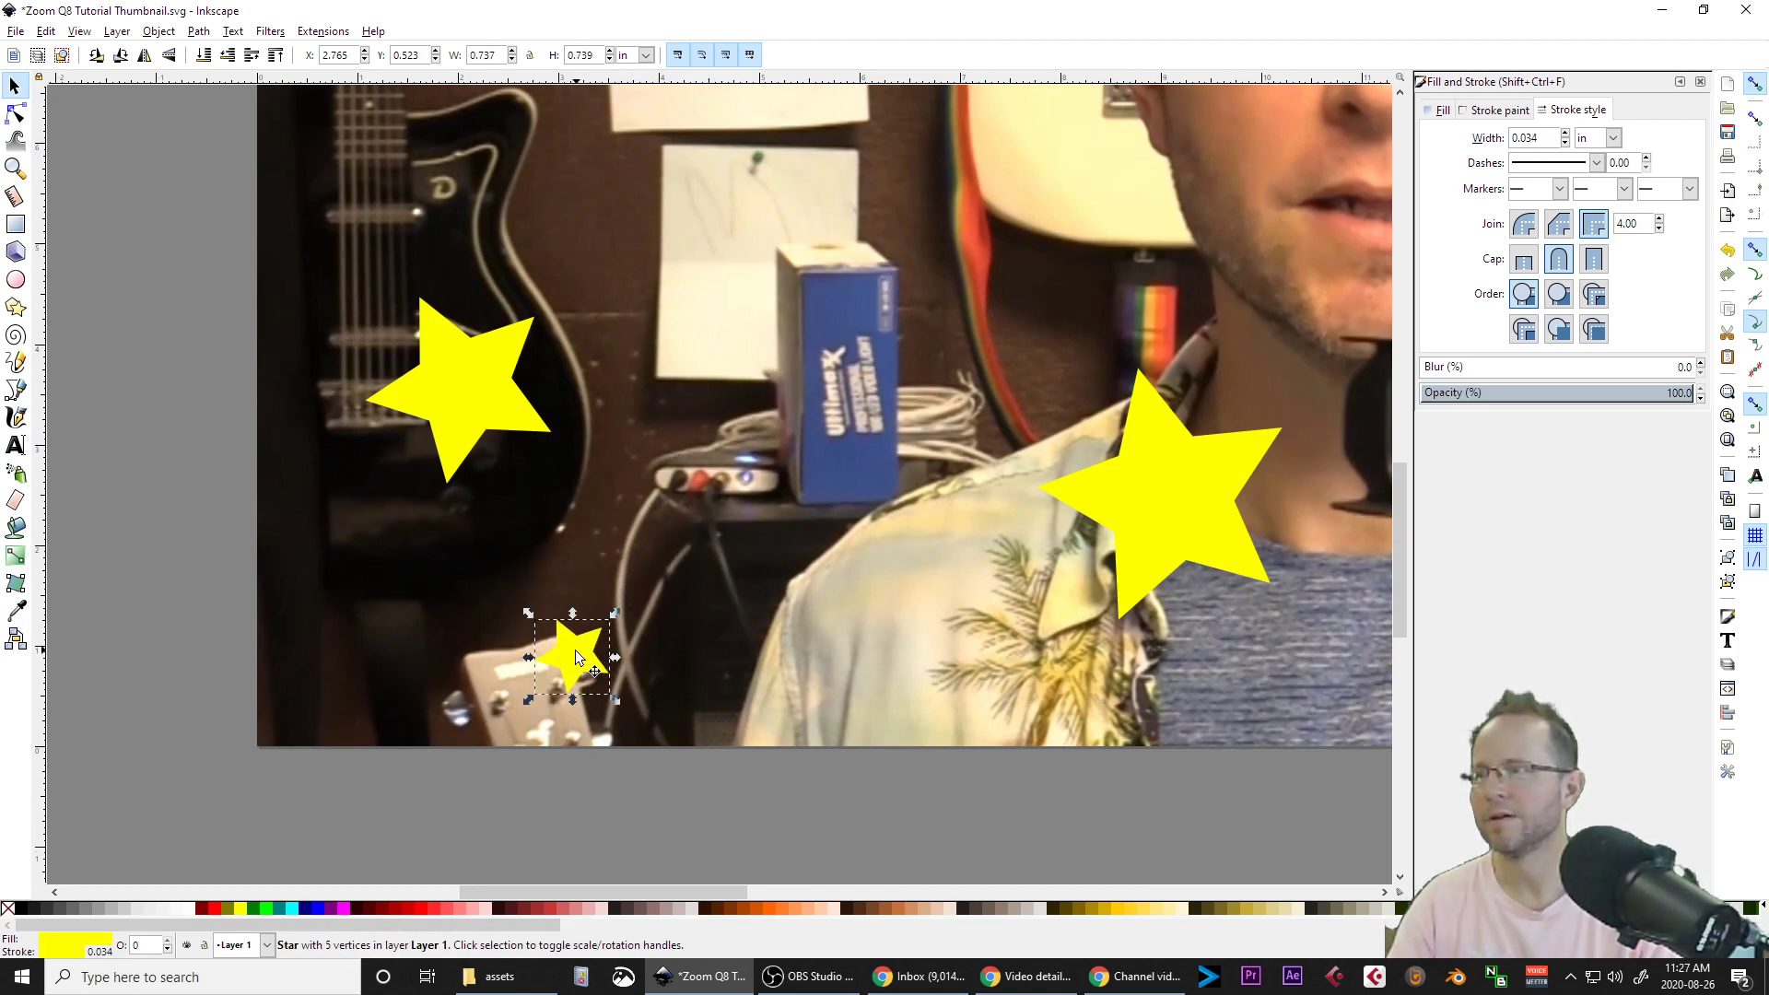
Duplicate the small star repeatedly to build a spaced row of 16 stars along the photo's bottom edge.
drag(406, 677, 872, 672)
scroll(372, 679, down, 3)
key(ctrl+d)
key(ctrl+d)
key(ctrl+d)
key(ctrl+d)
key(ctrl+d)
key(ctrl+d)
key(ctrl+d)
key(ctrl+d)
key(ctrl+d)
key(ctrl+d)
click(1132, 691)
drag(1133, 697, 877, 704)
drag(757, 725, 1020, 709)
key(ctrl+s)
Select the whole bottom row of small stars and nudge it left.
drag(1168, 655, 318, 761)
key(shift+Left)
key(shift+Left)
click(476, 754)
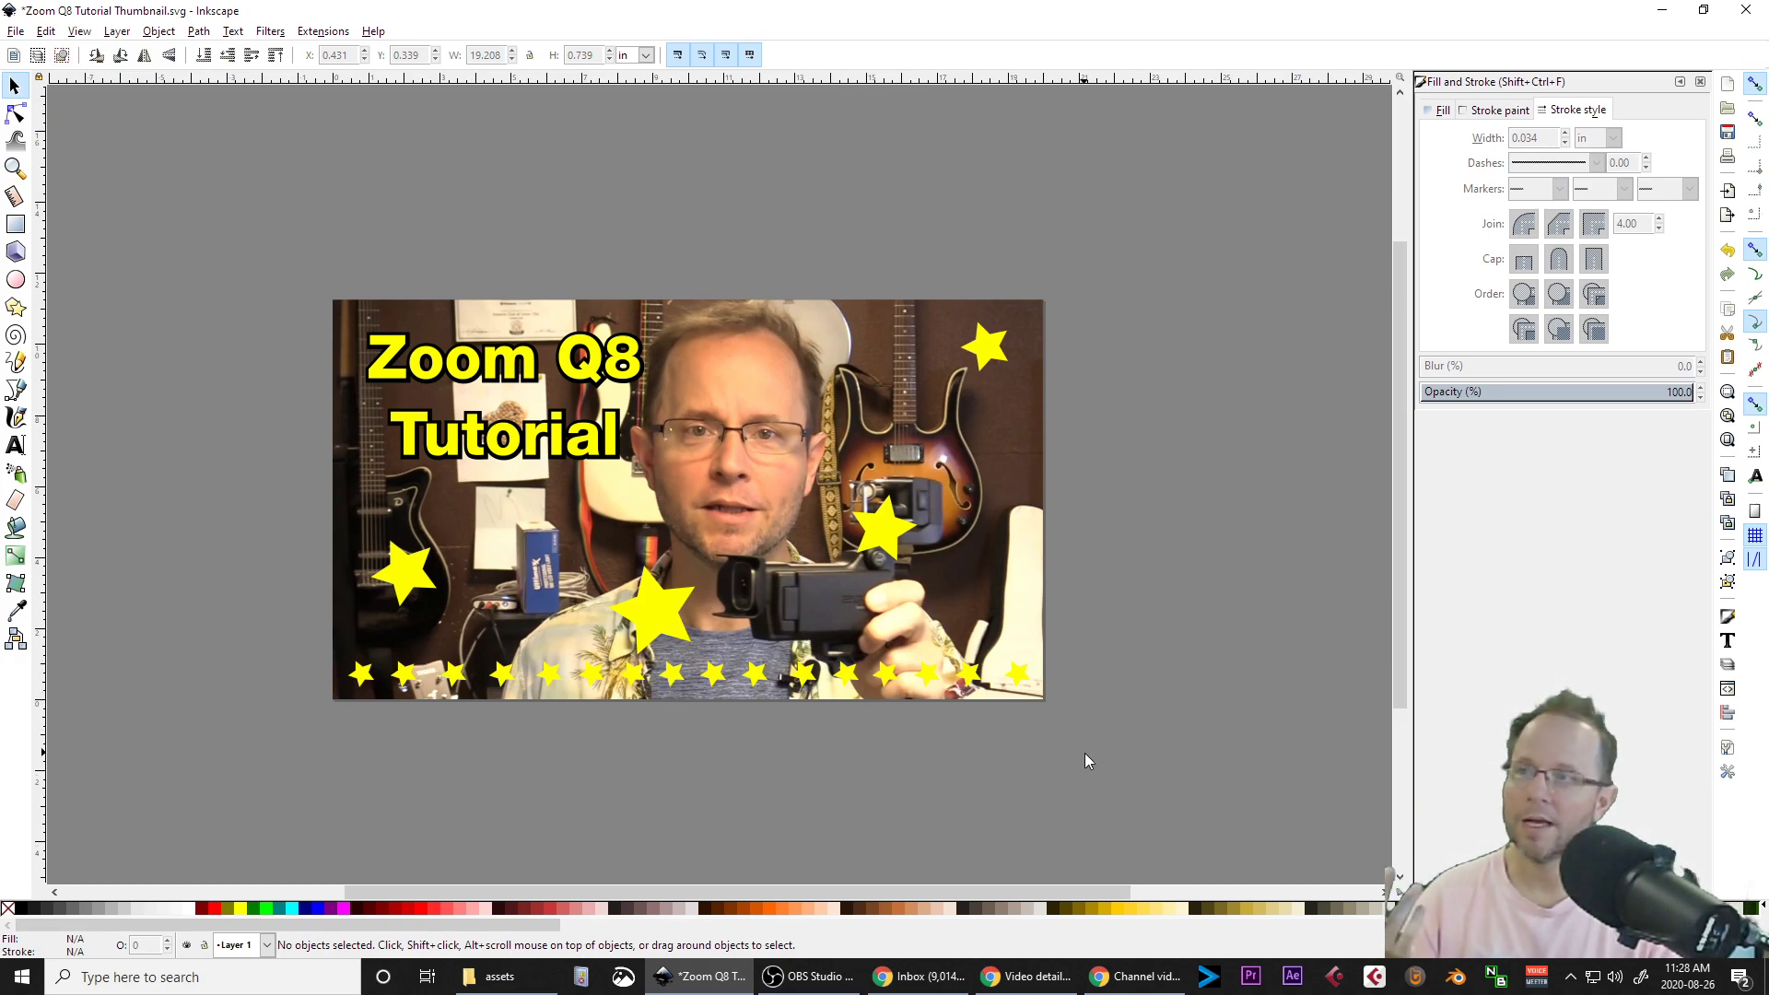
Change the fill of the 16 small stars in the bottom row to red.
drag(1122, 758, 256, 640)
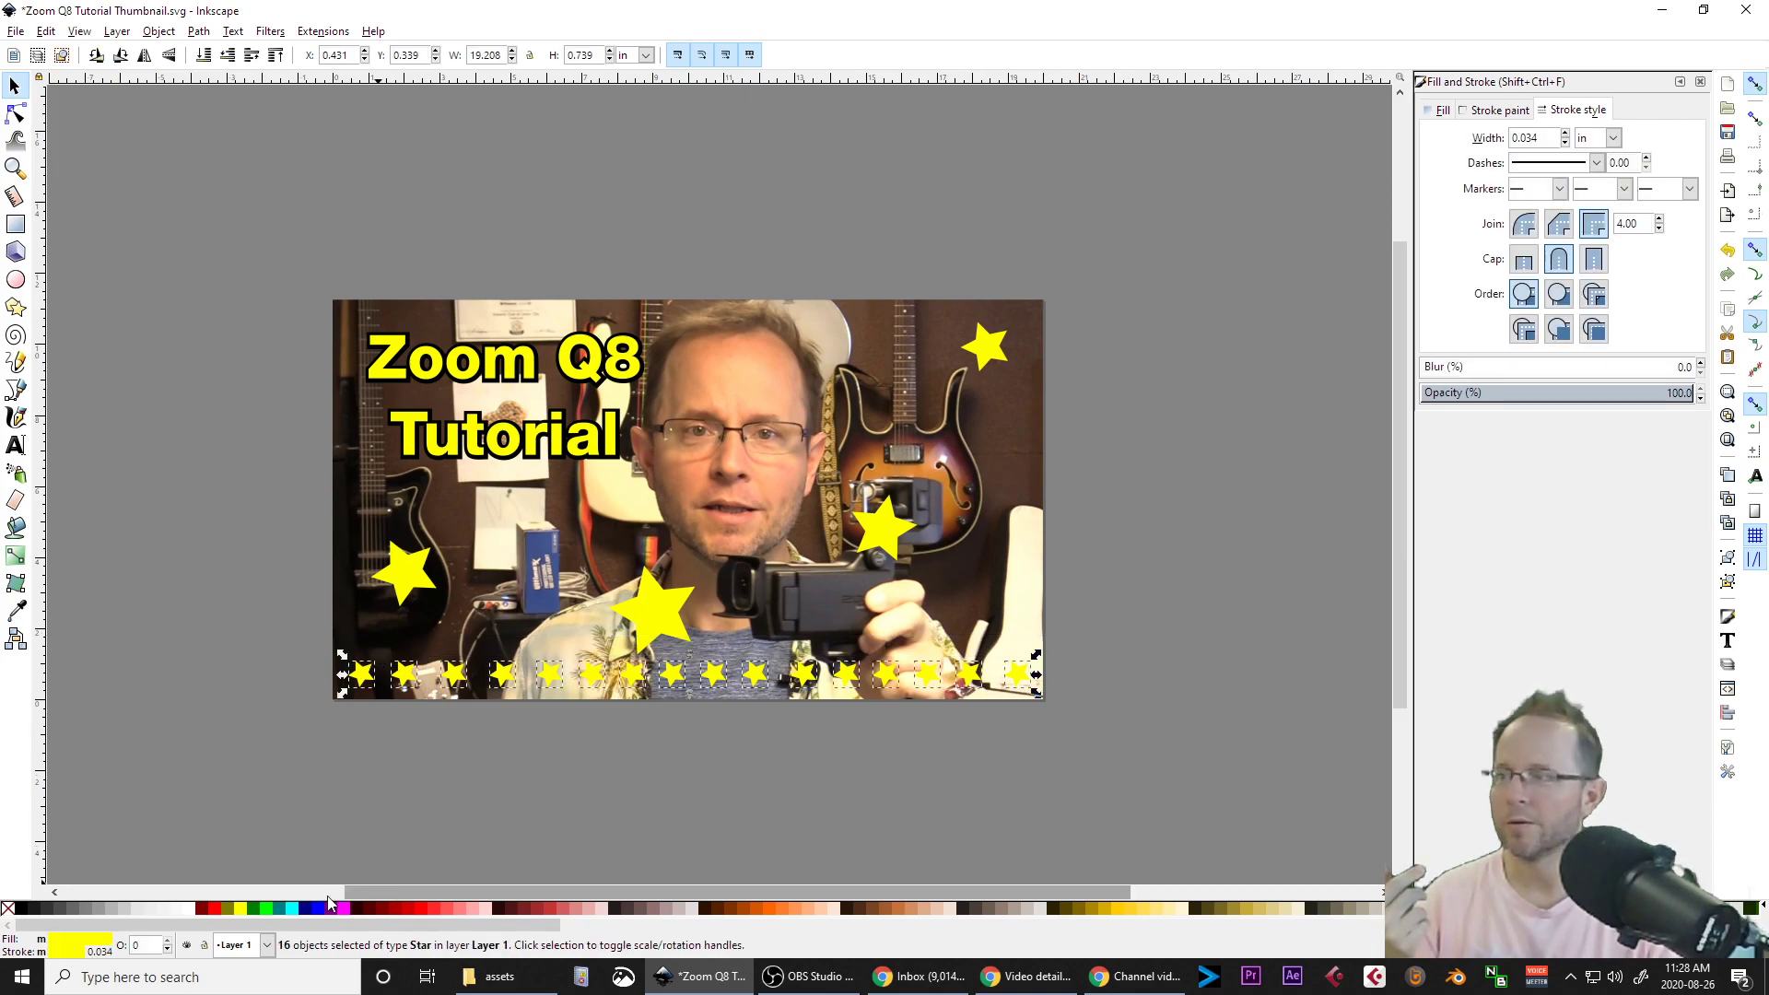
click(214, 908)
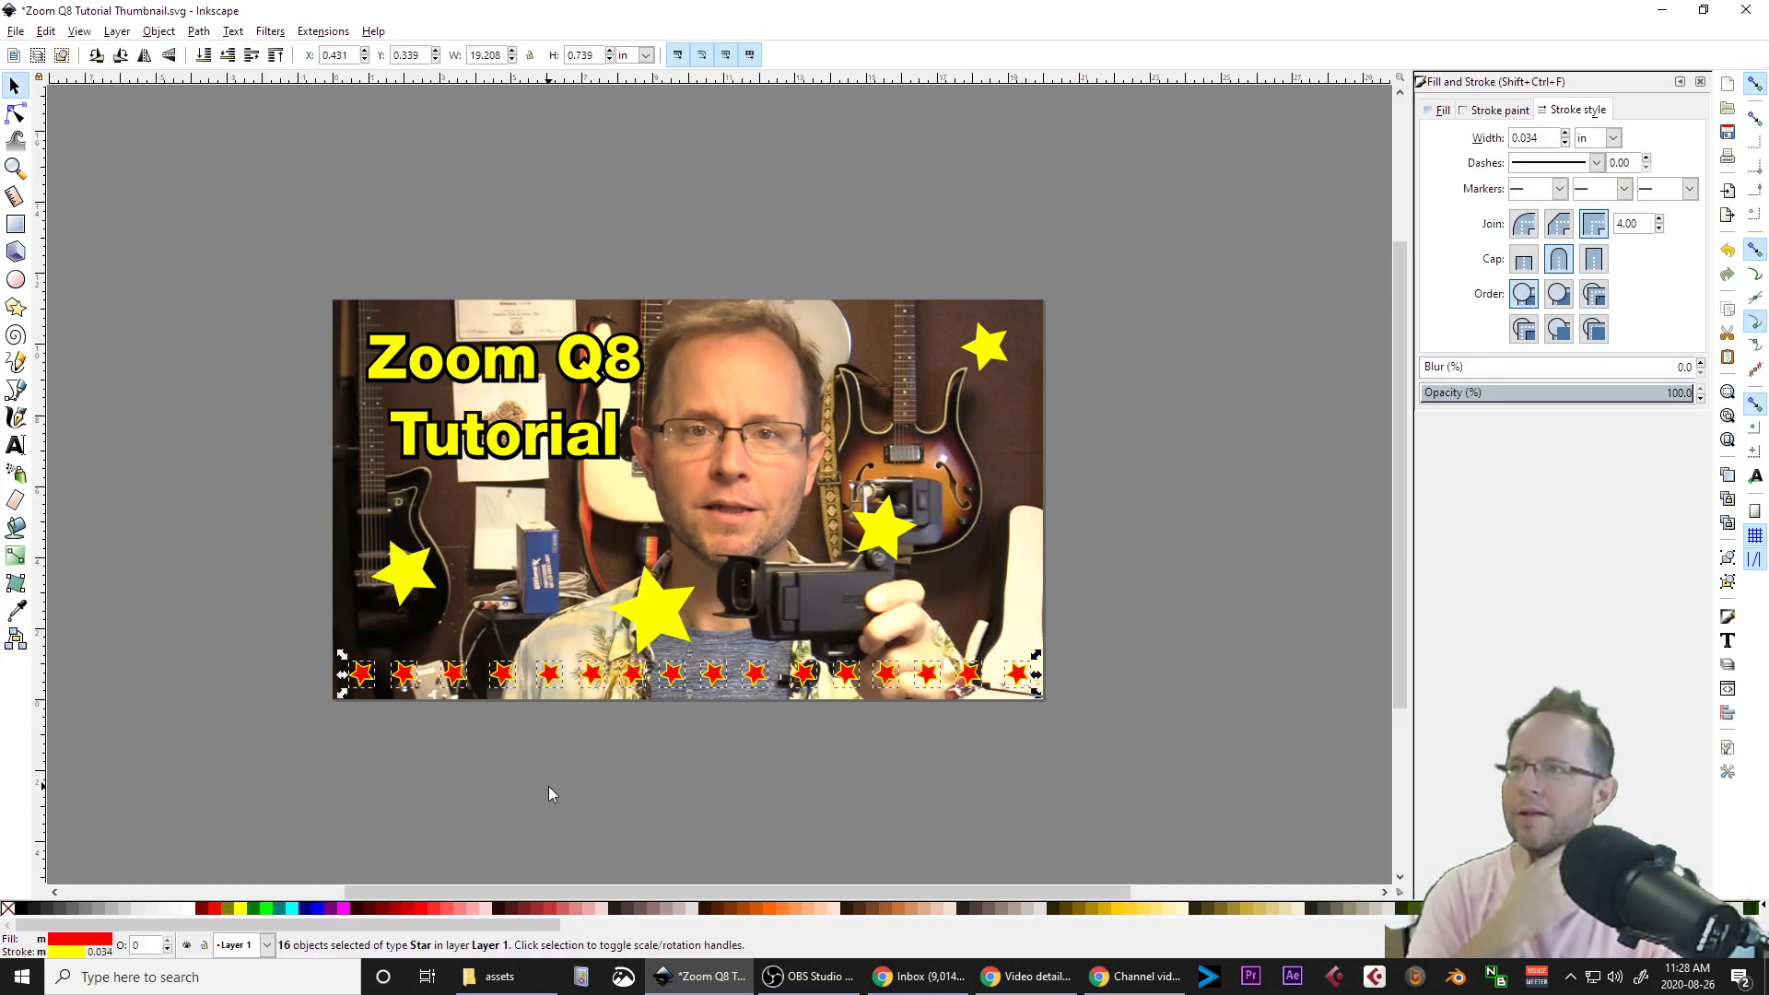
click(720, 794)
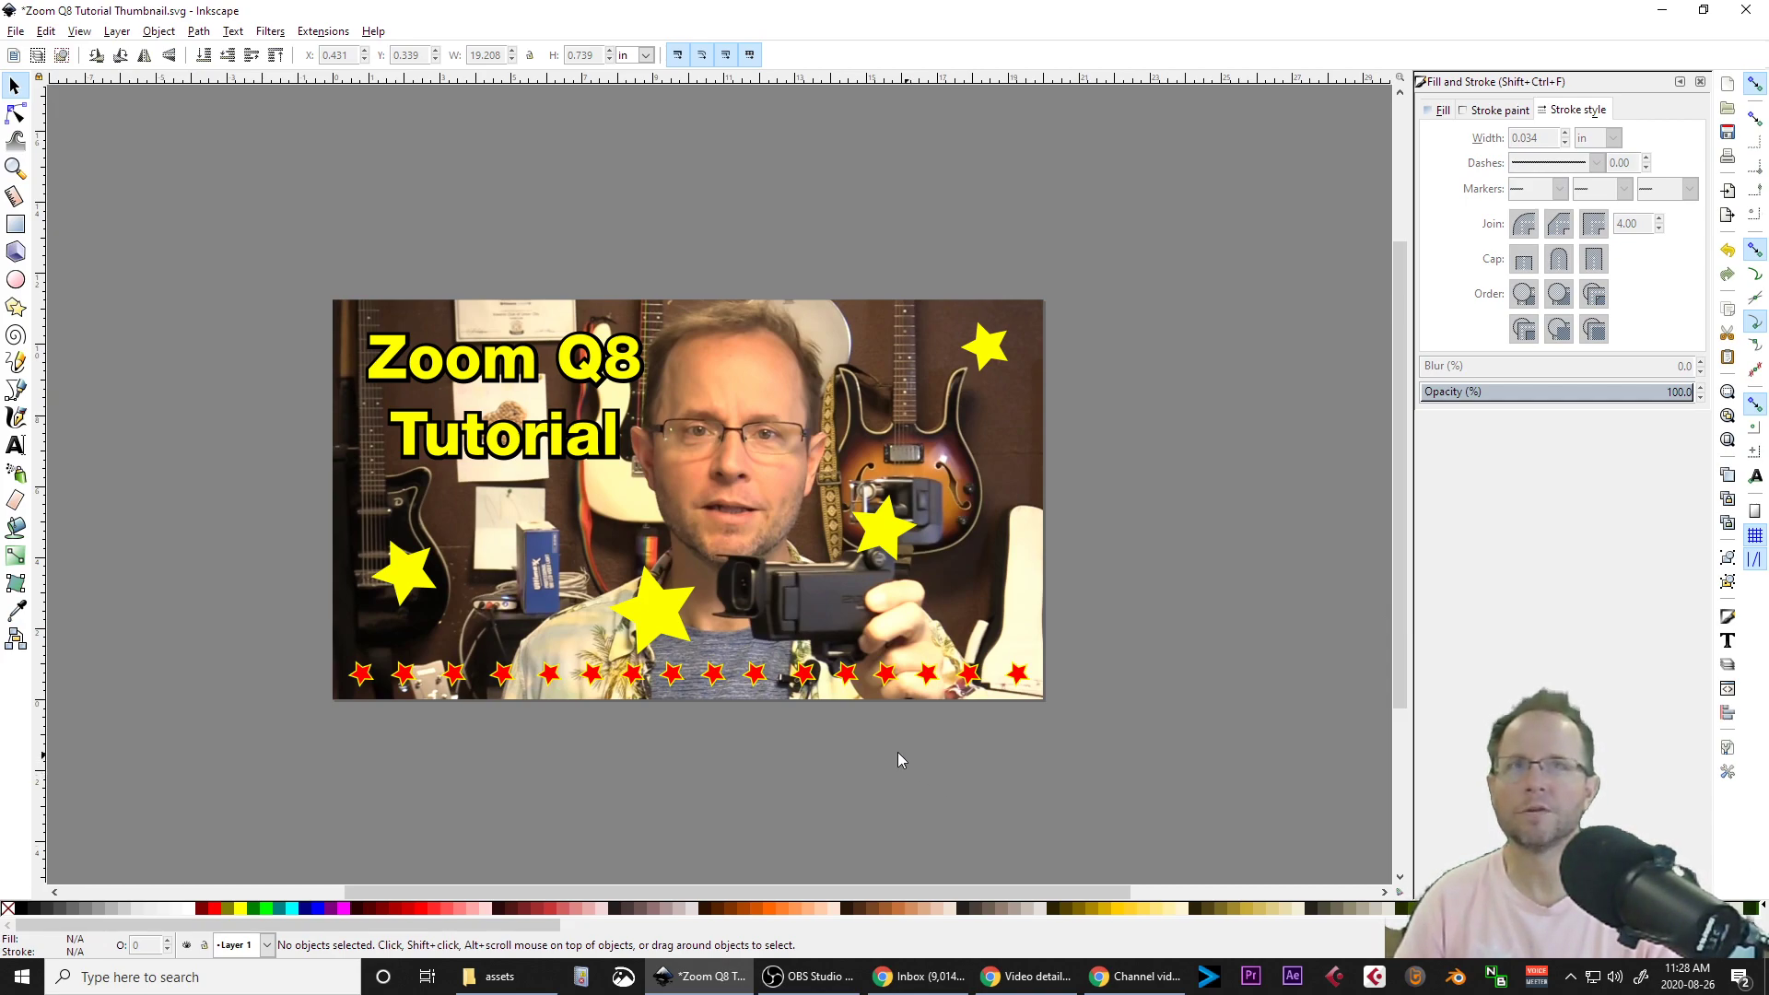
Open the PNG export settings and move the dialog beside the photo.
click(15, 34)
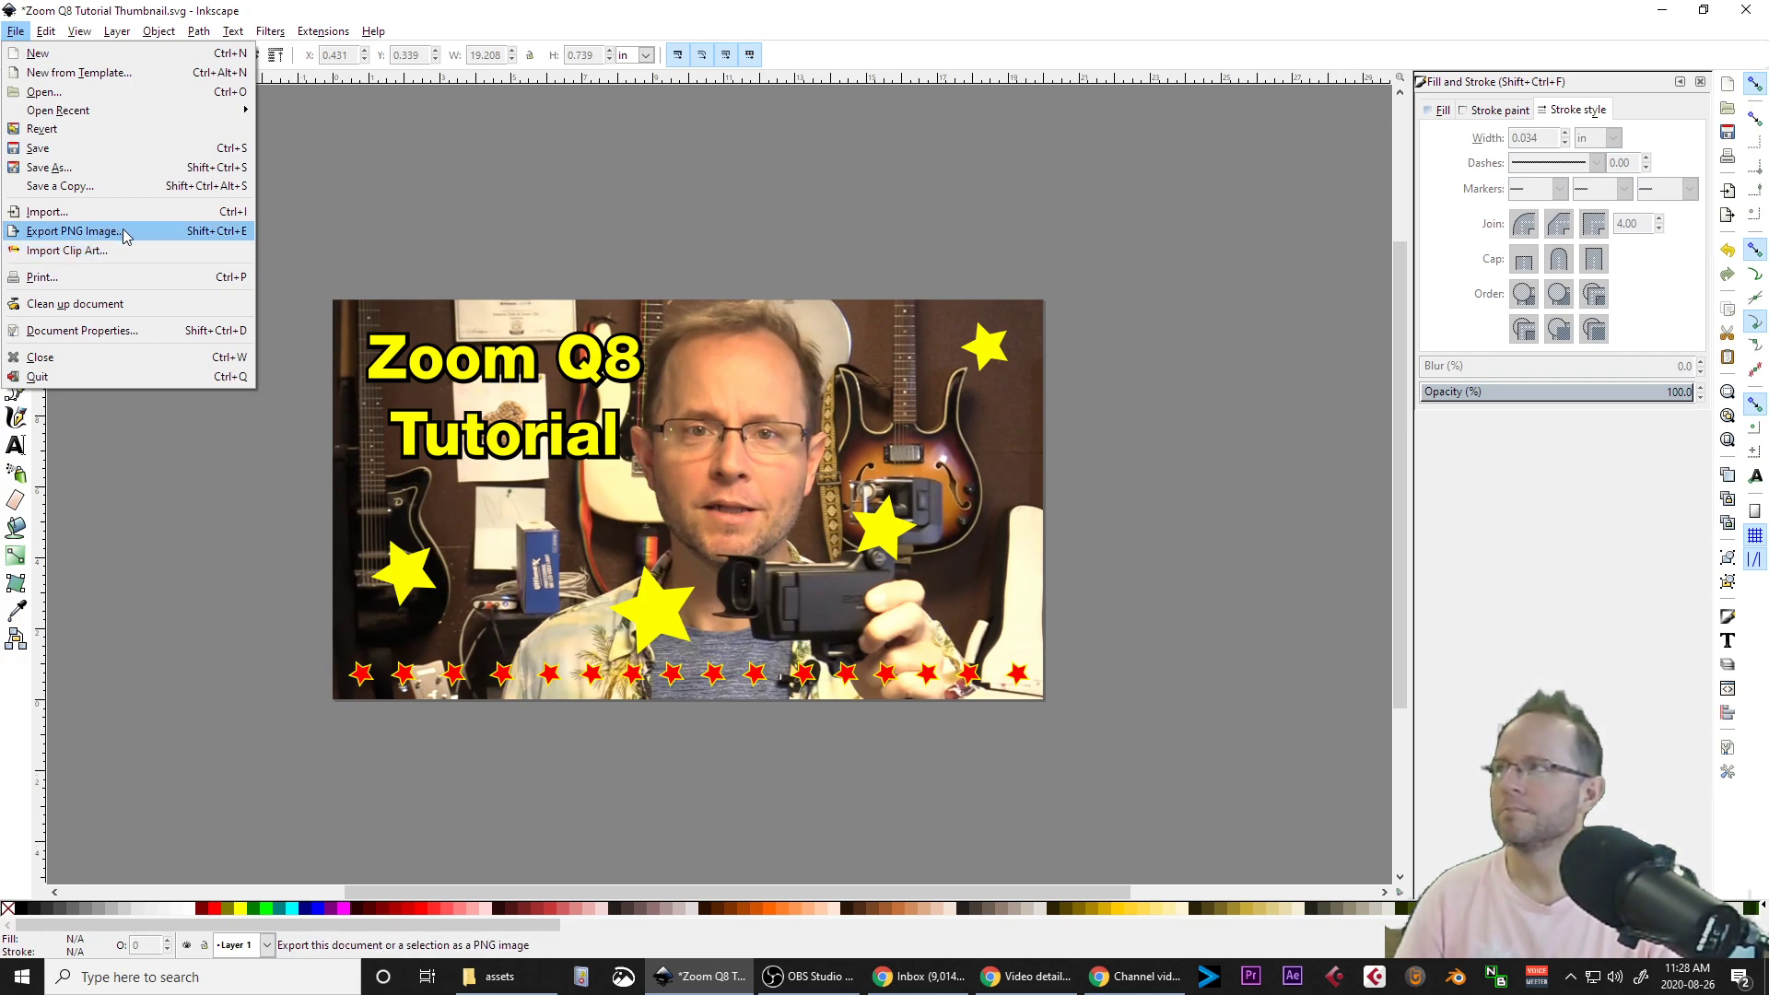
click(365, 163)
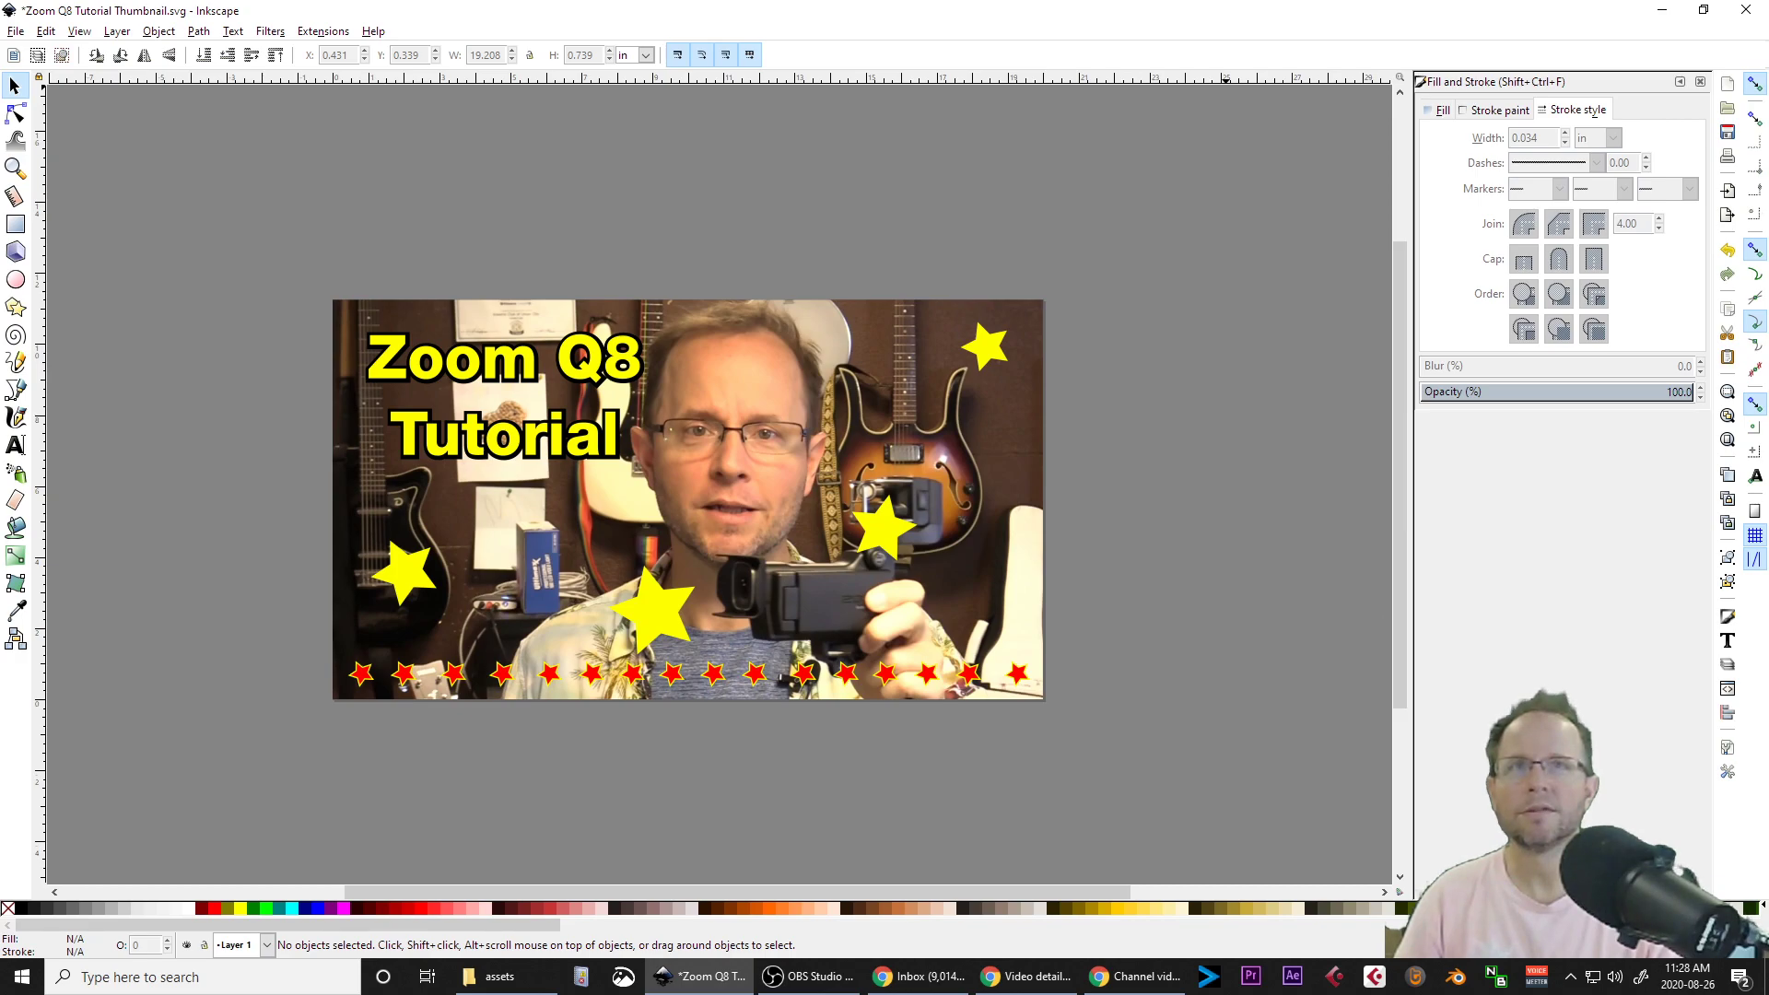
key(shift+ctrl+e)
drag(1520, 104, 1116, 211)
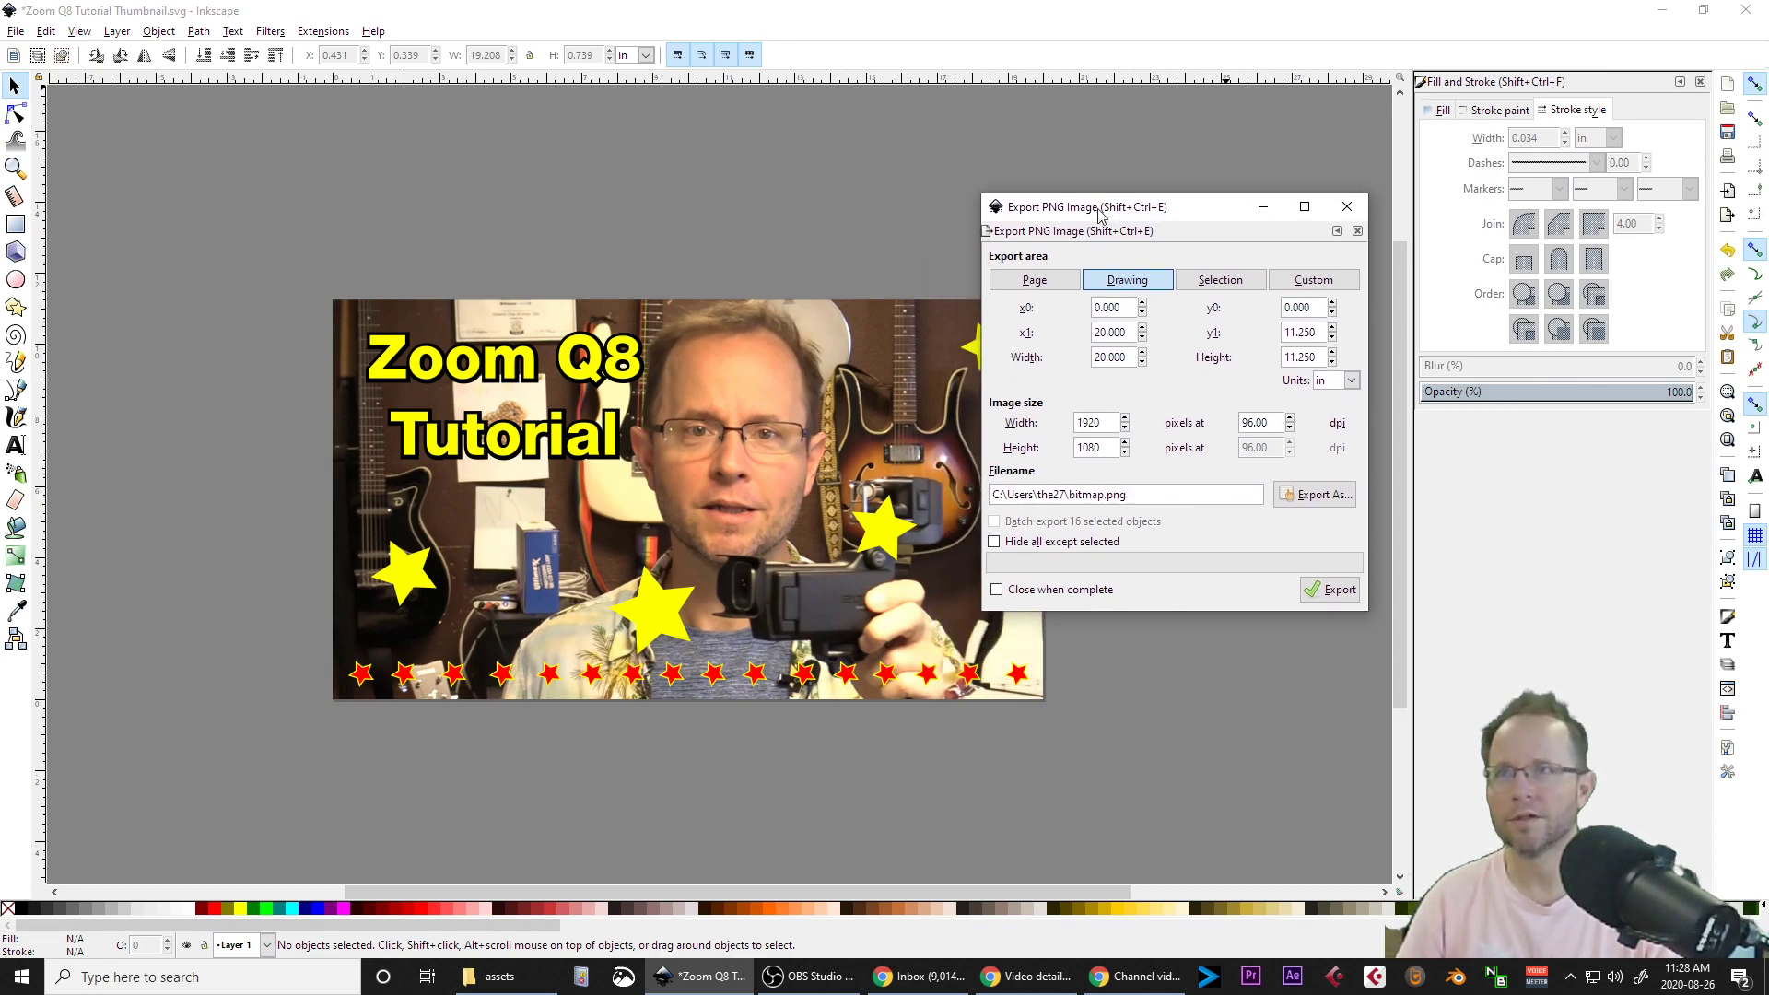
drag(1138, 212, 1172, 103)
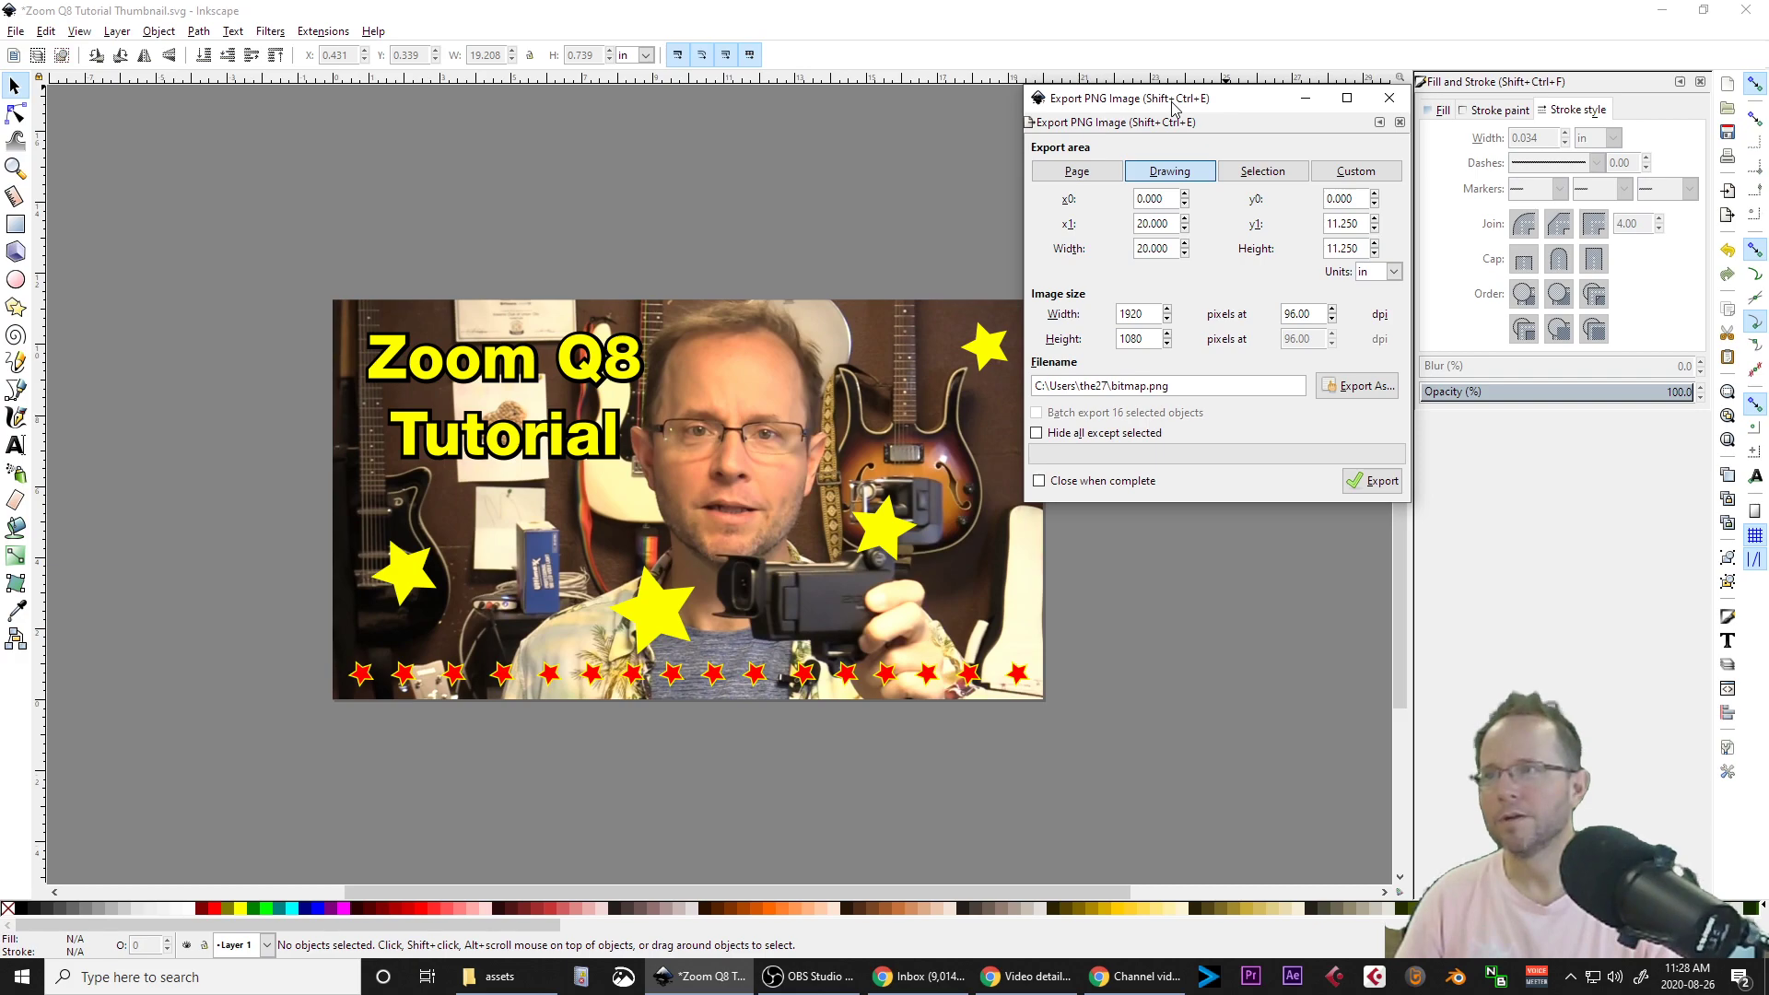
drag(1174, 103, 1213, 179)
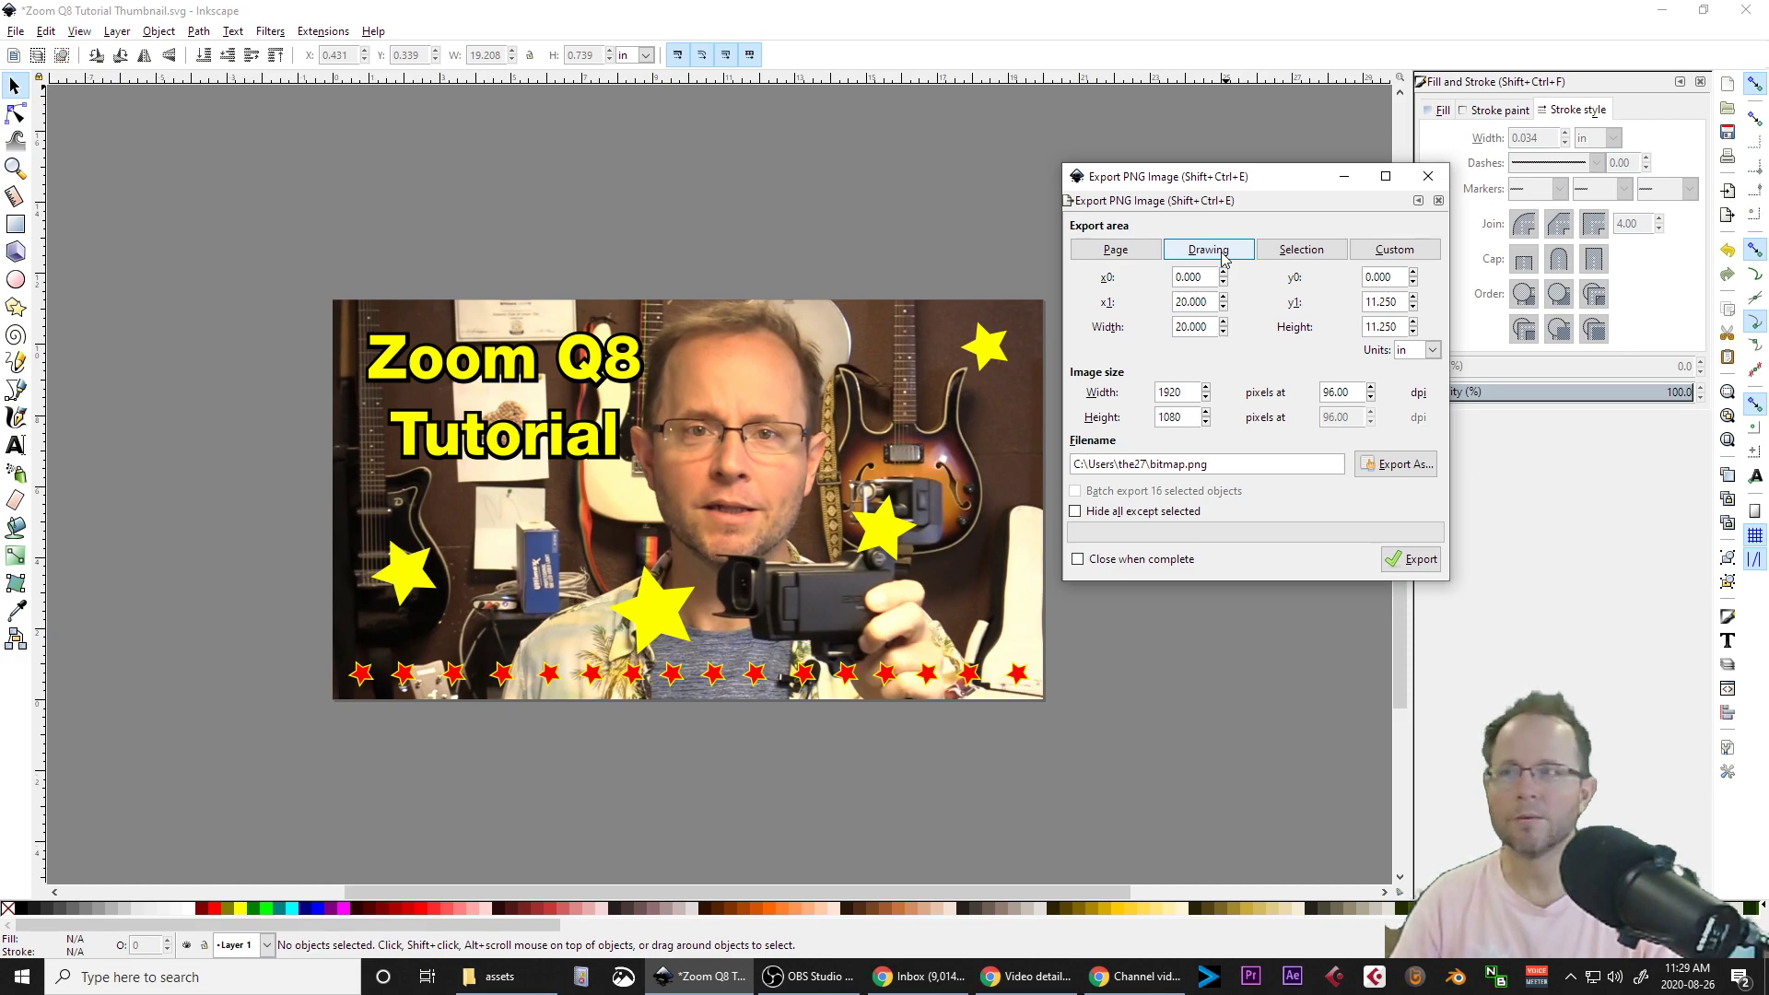
Move the star near the camera above the page to test the drawing export area, and undo the move.
click(894, 539)
drag(884, 519, 809, 265)
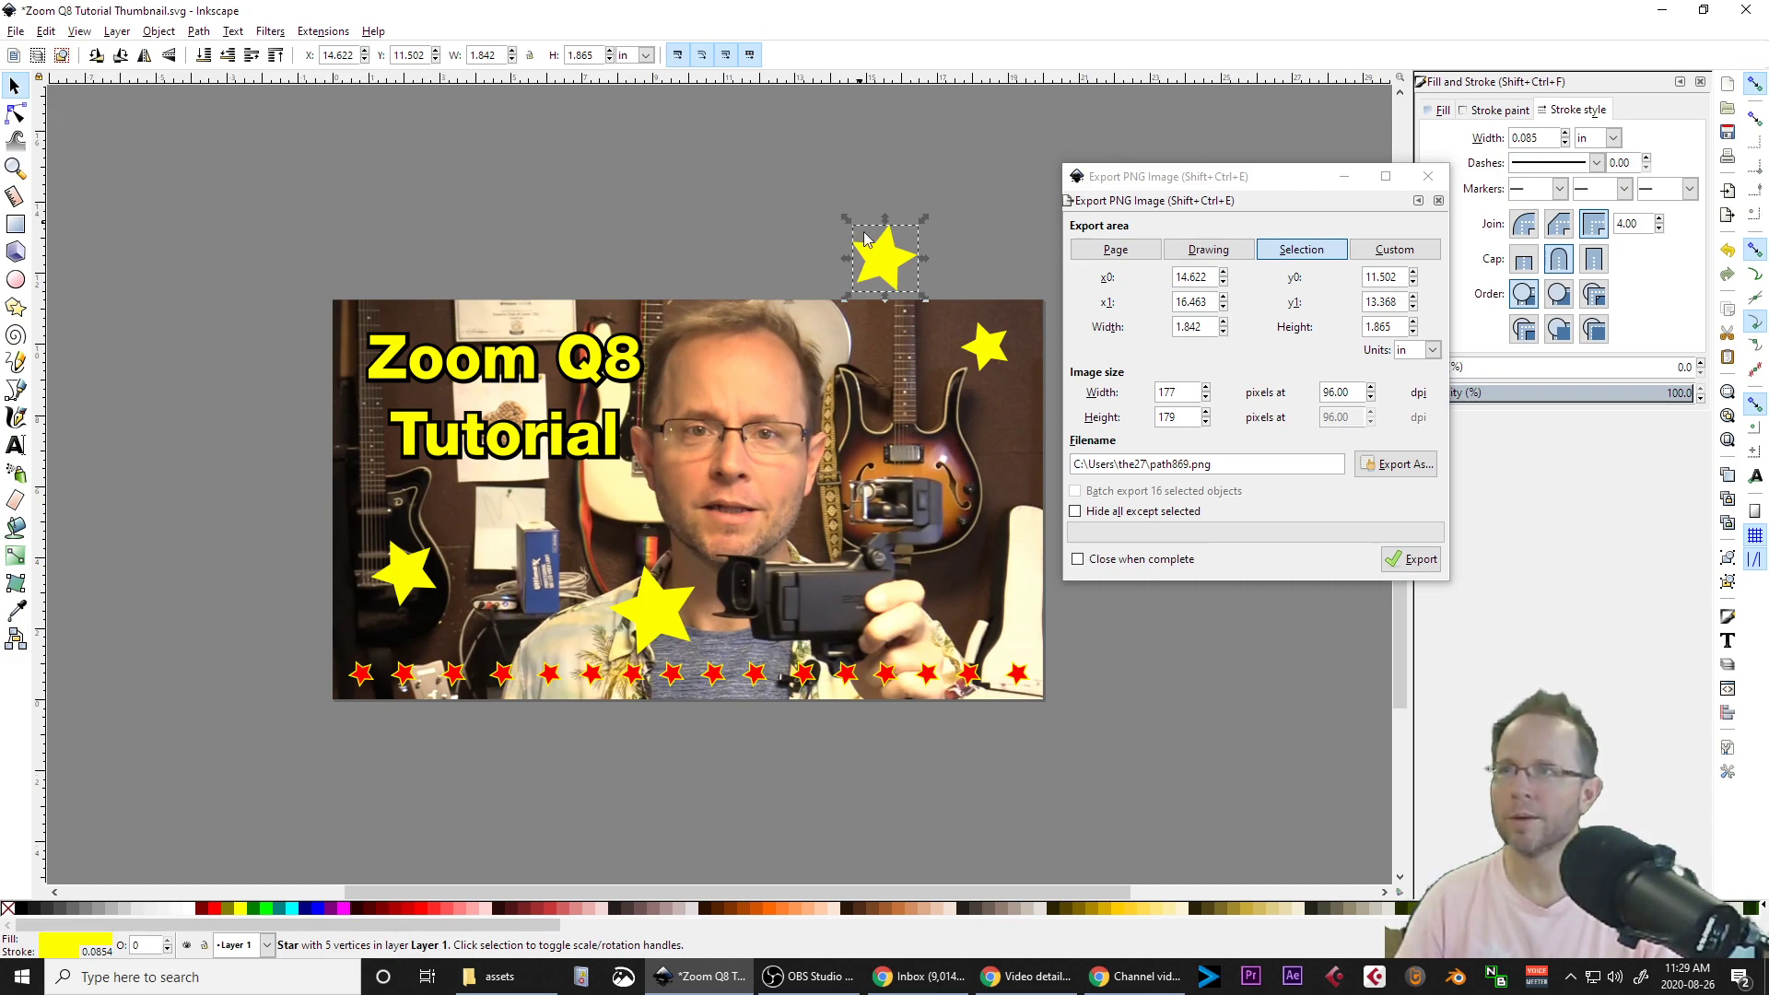
click(418, 263)
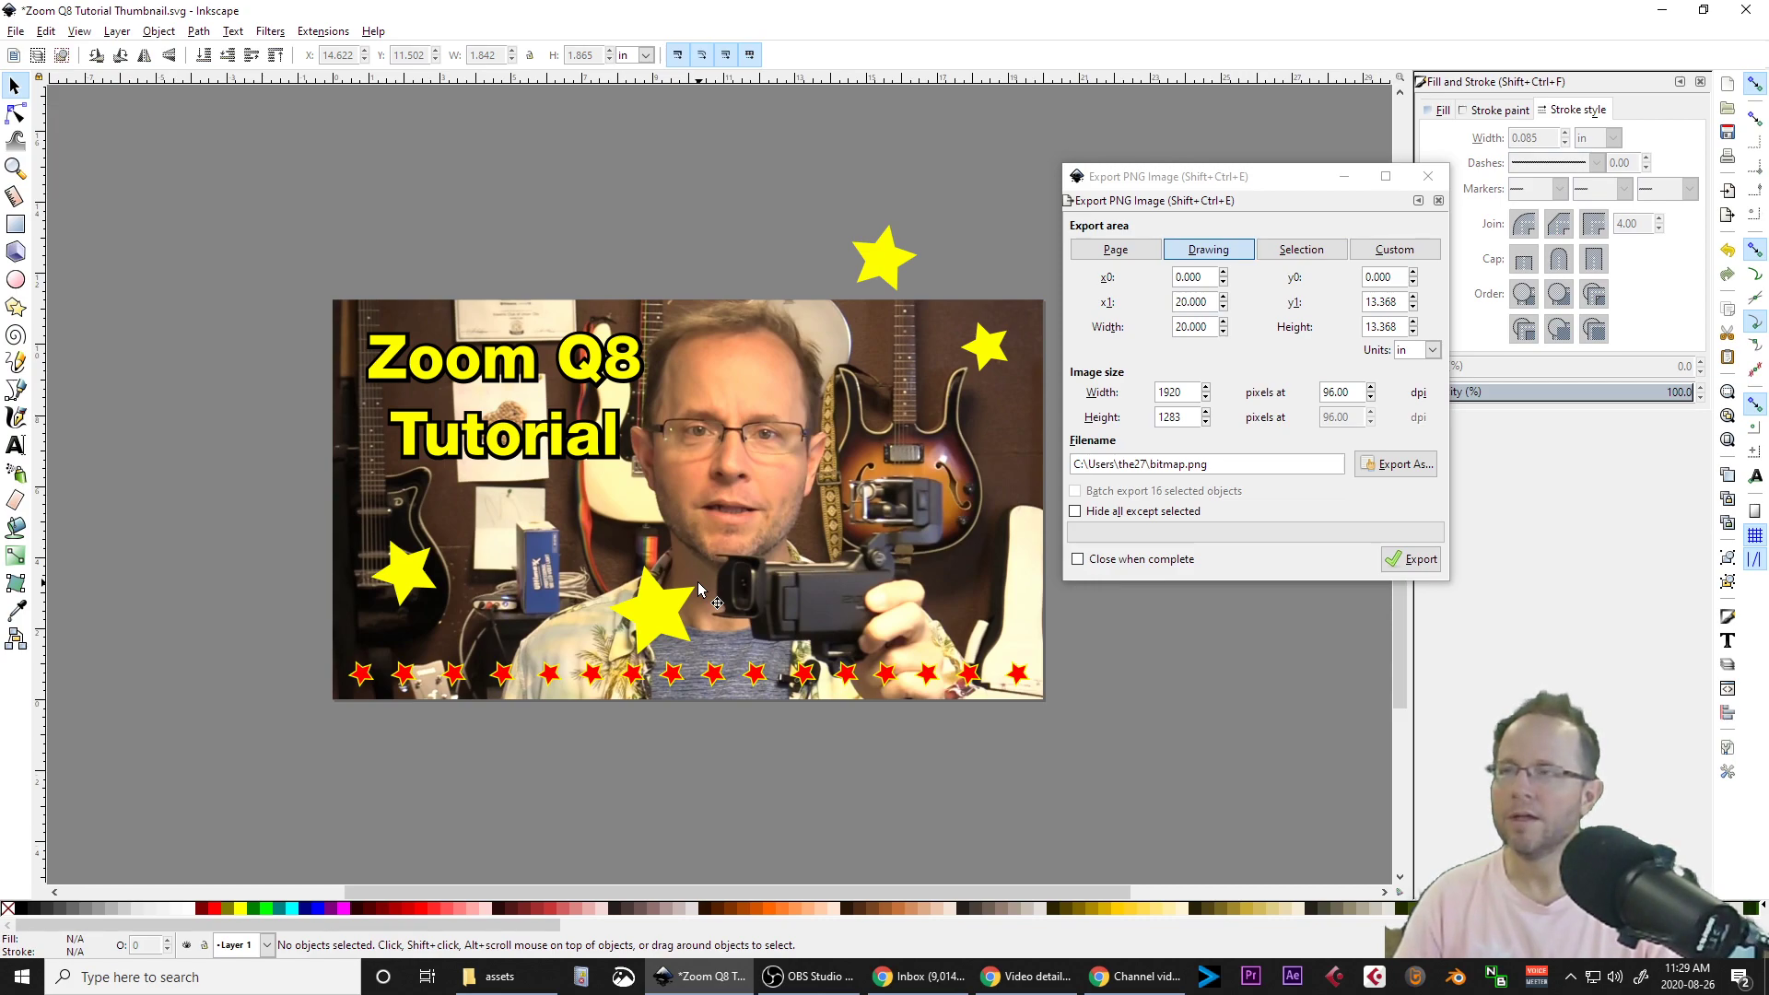
key(ctrl+z)
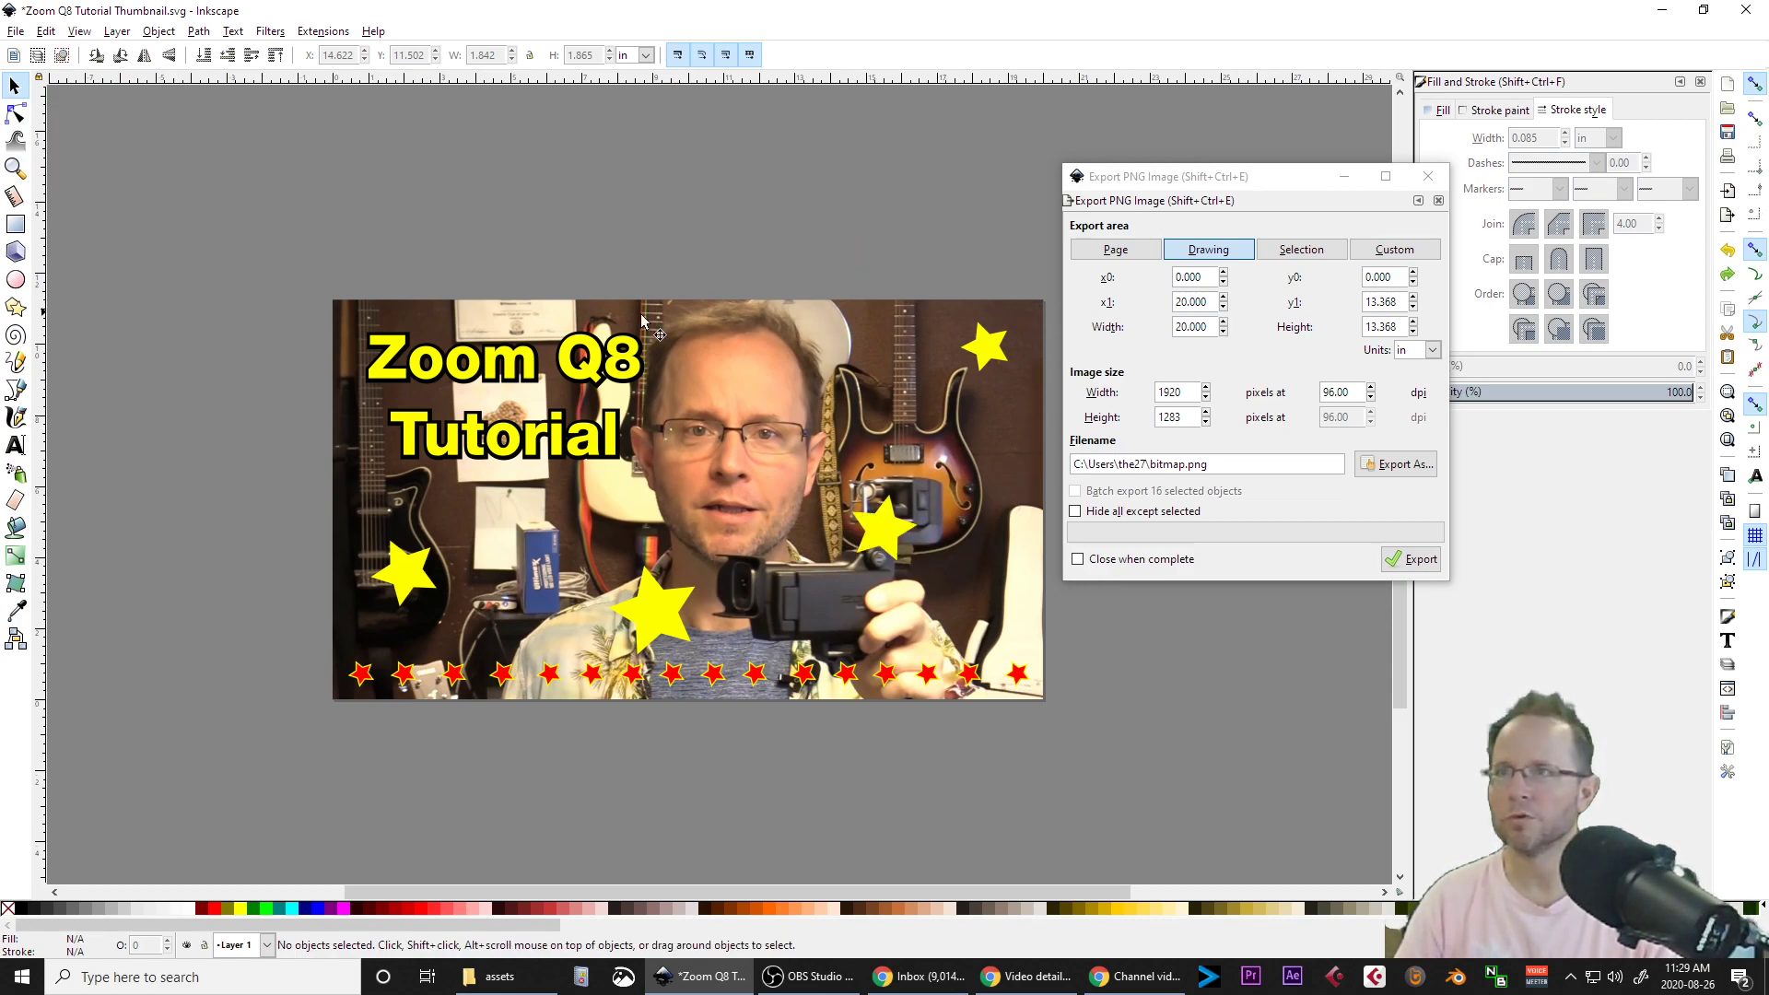
Compare the page area with a selection of all stars and the title, and set the export area to the page.
click(1129, 252)
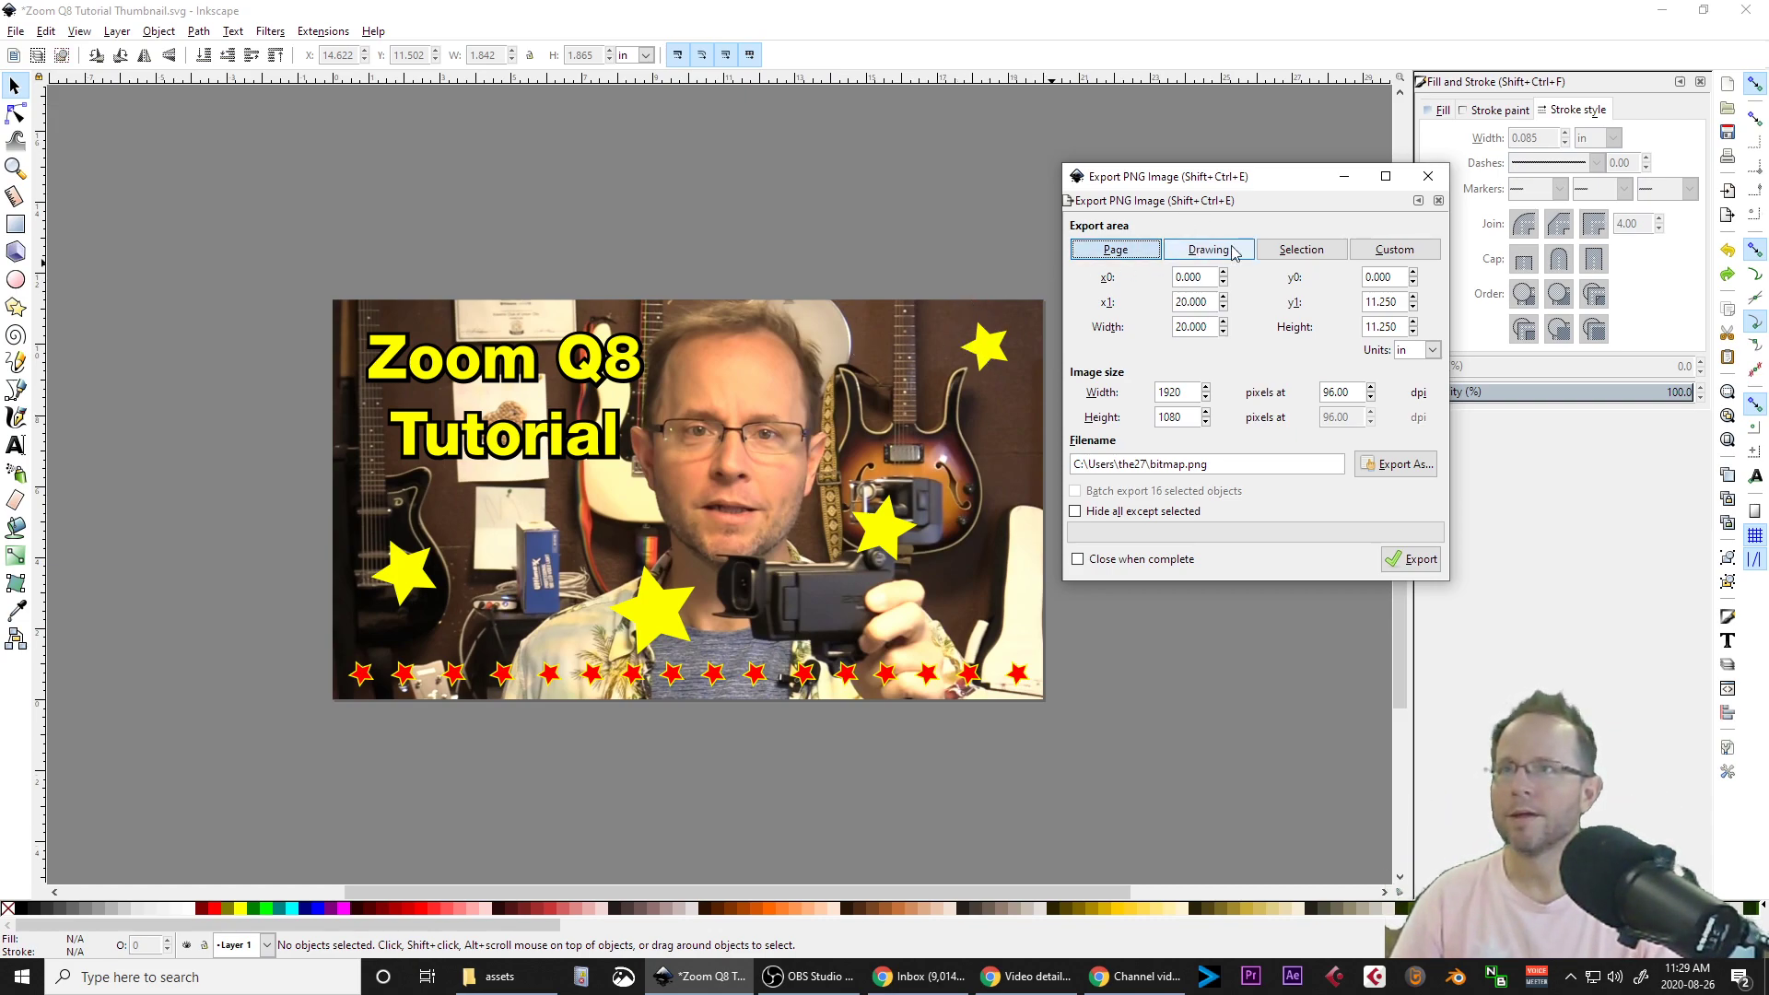
drag(153, 249, 1097, 694)
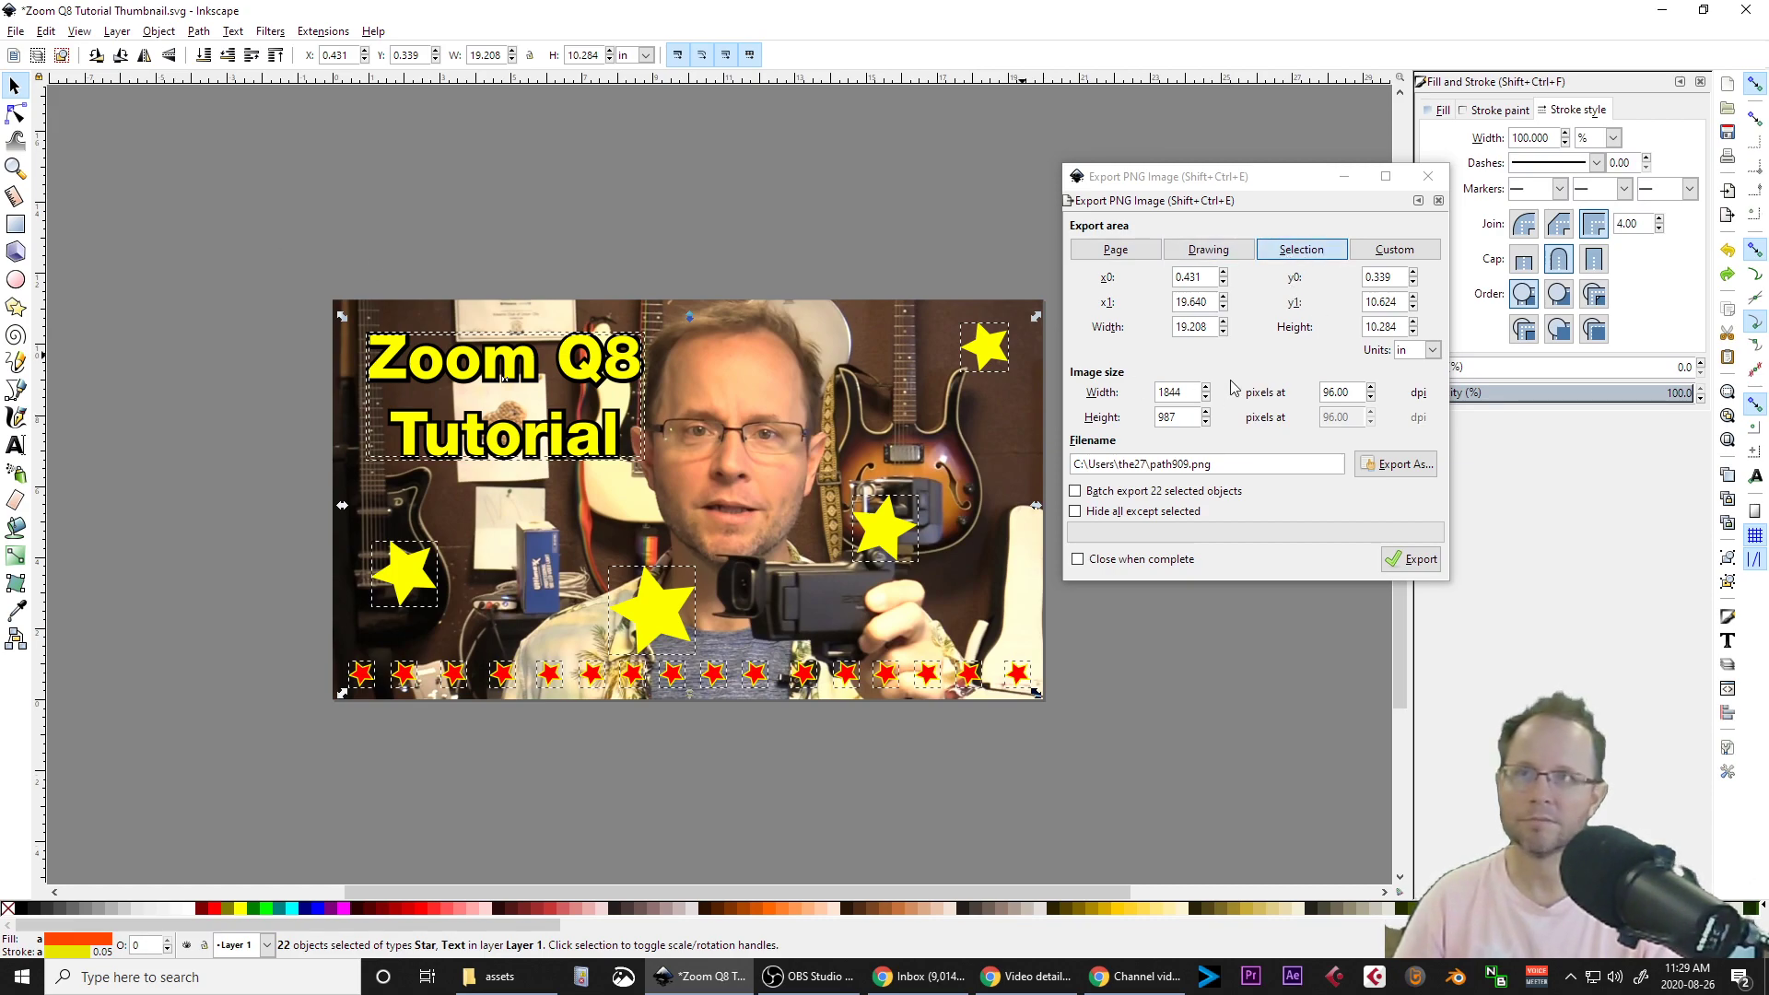
click(845, 281)
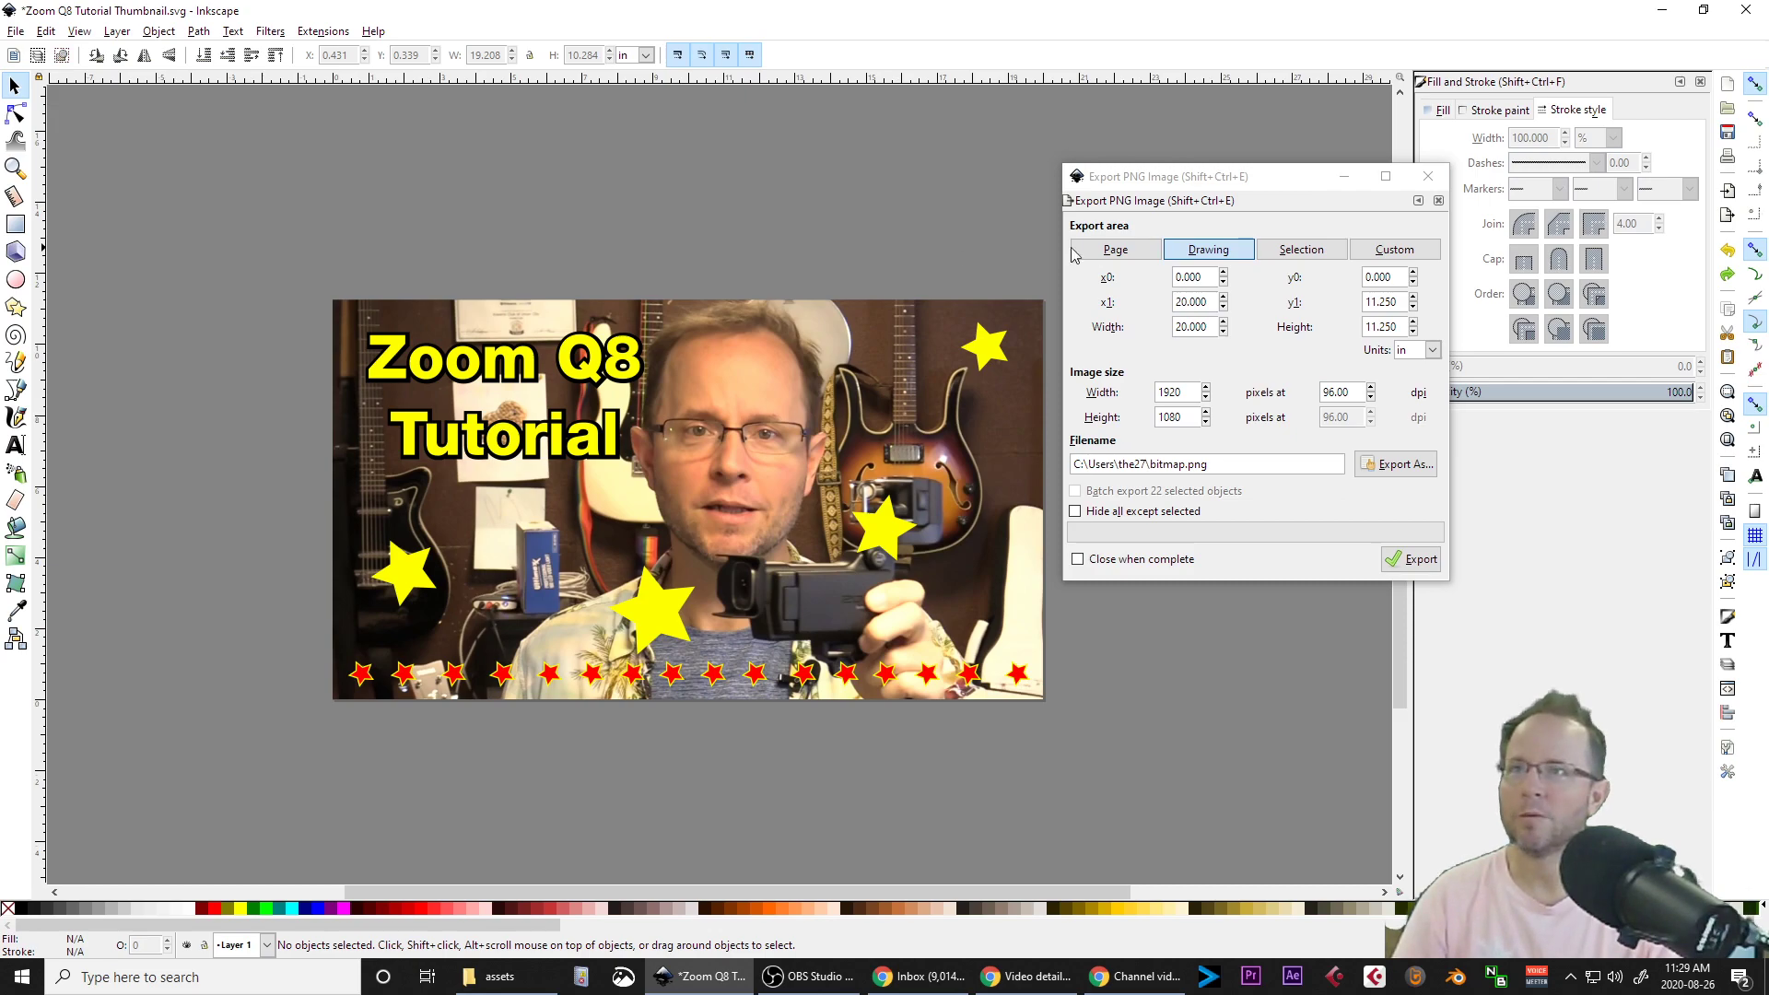
click(1115, 252)
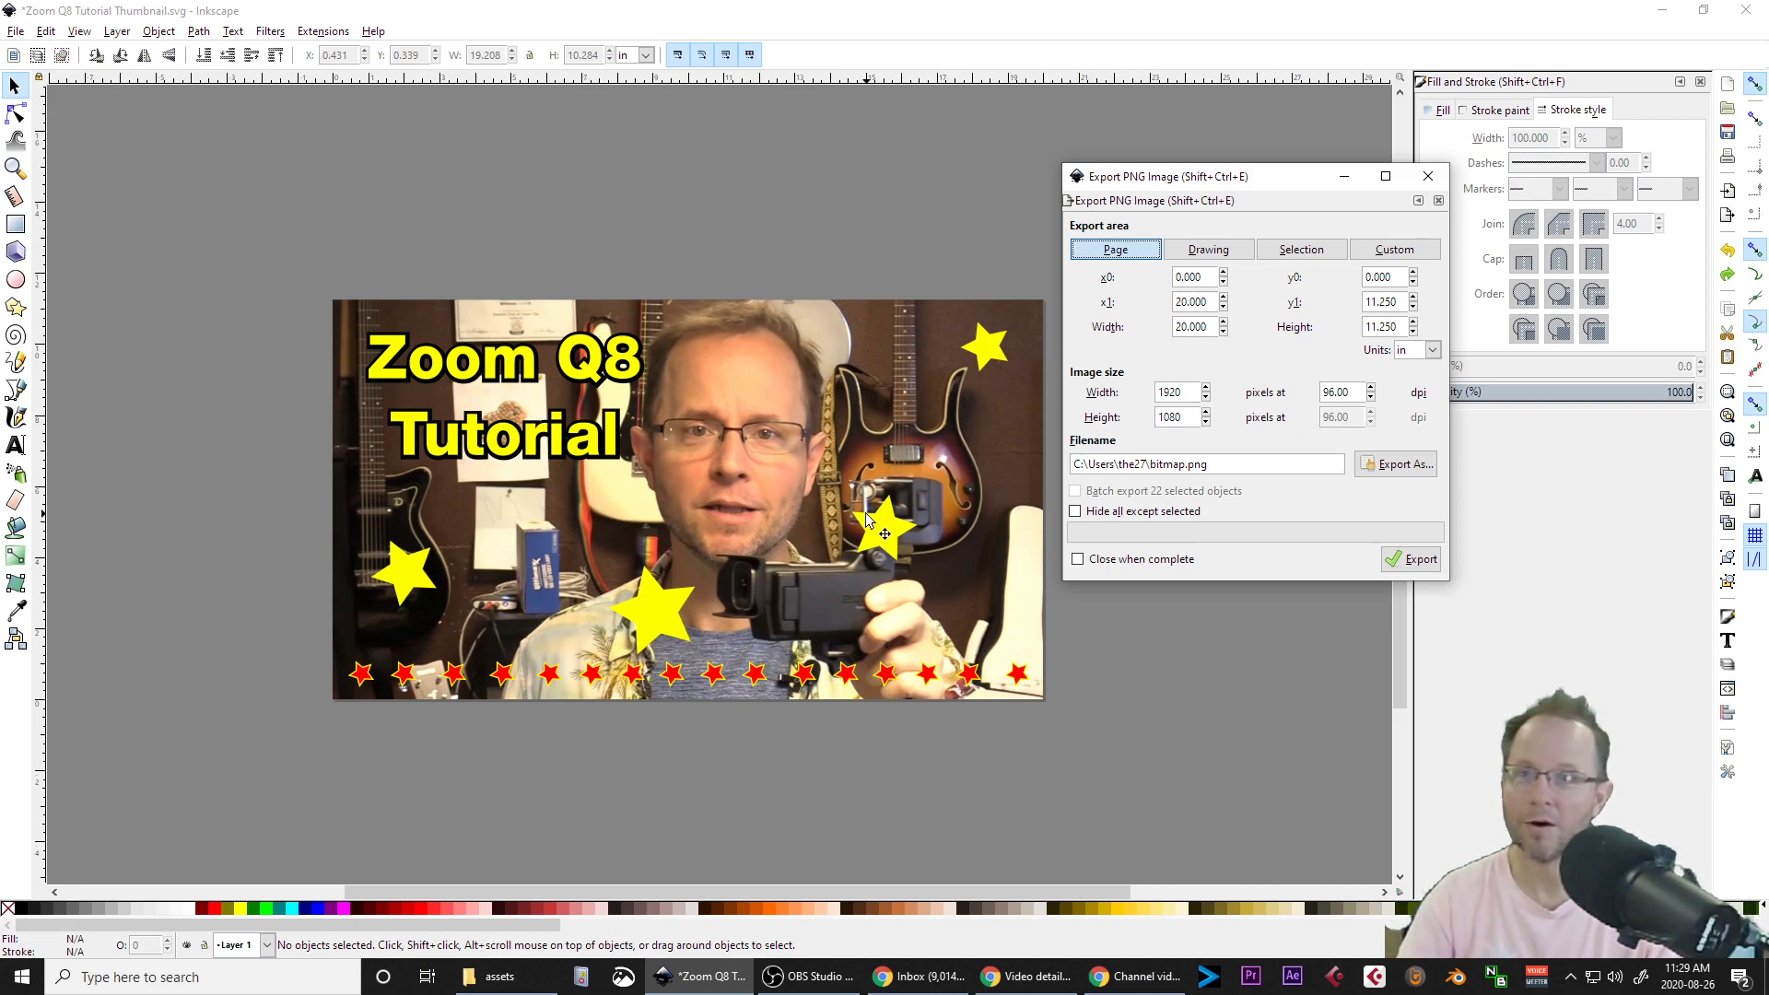
Open the export file chooser and browse to the Q8 Tutorial folder inside UTM on the DATA (D:) drive.
click(1399, 468)
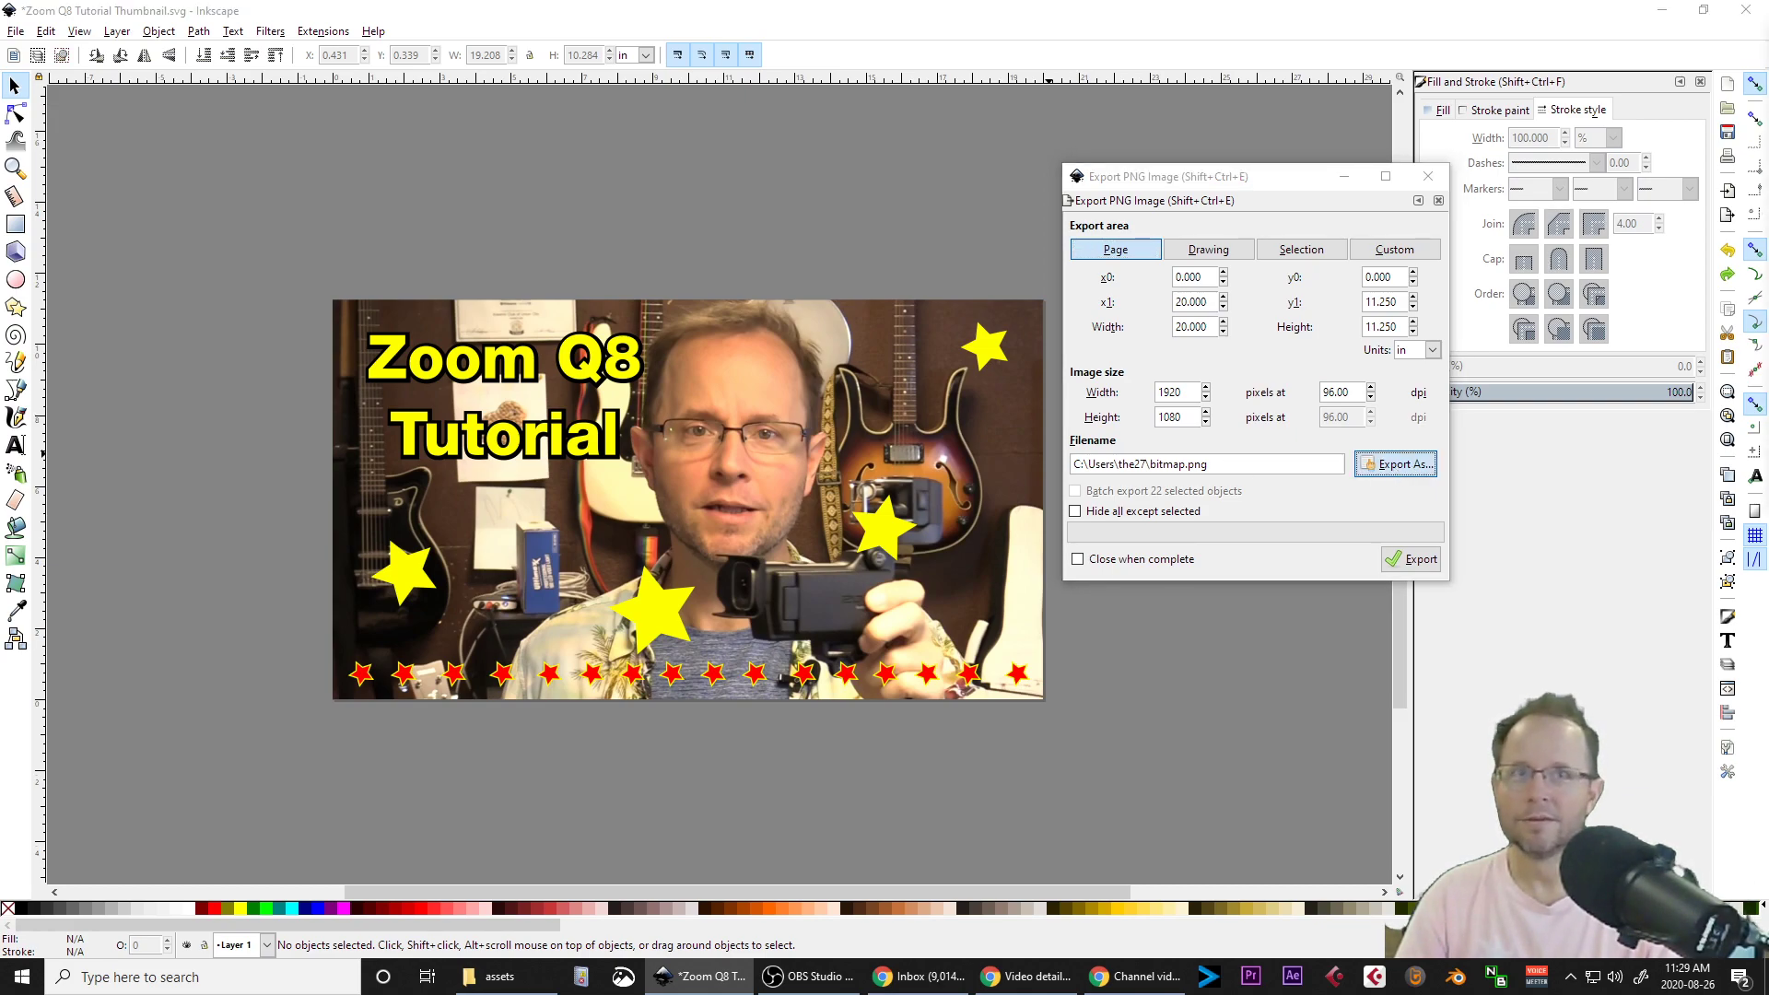
drag(1715, 160, 547, 269)
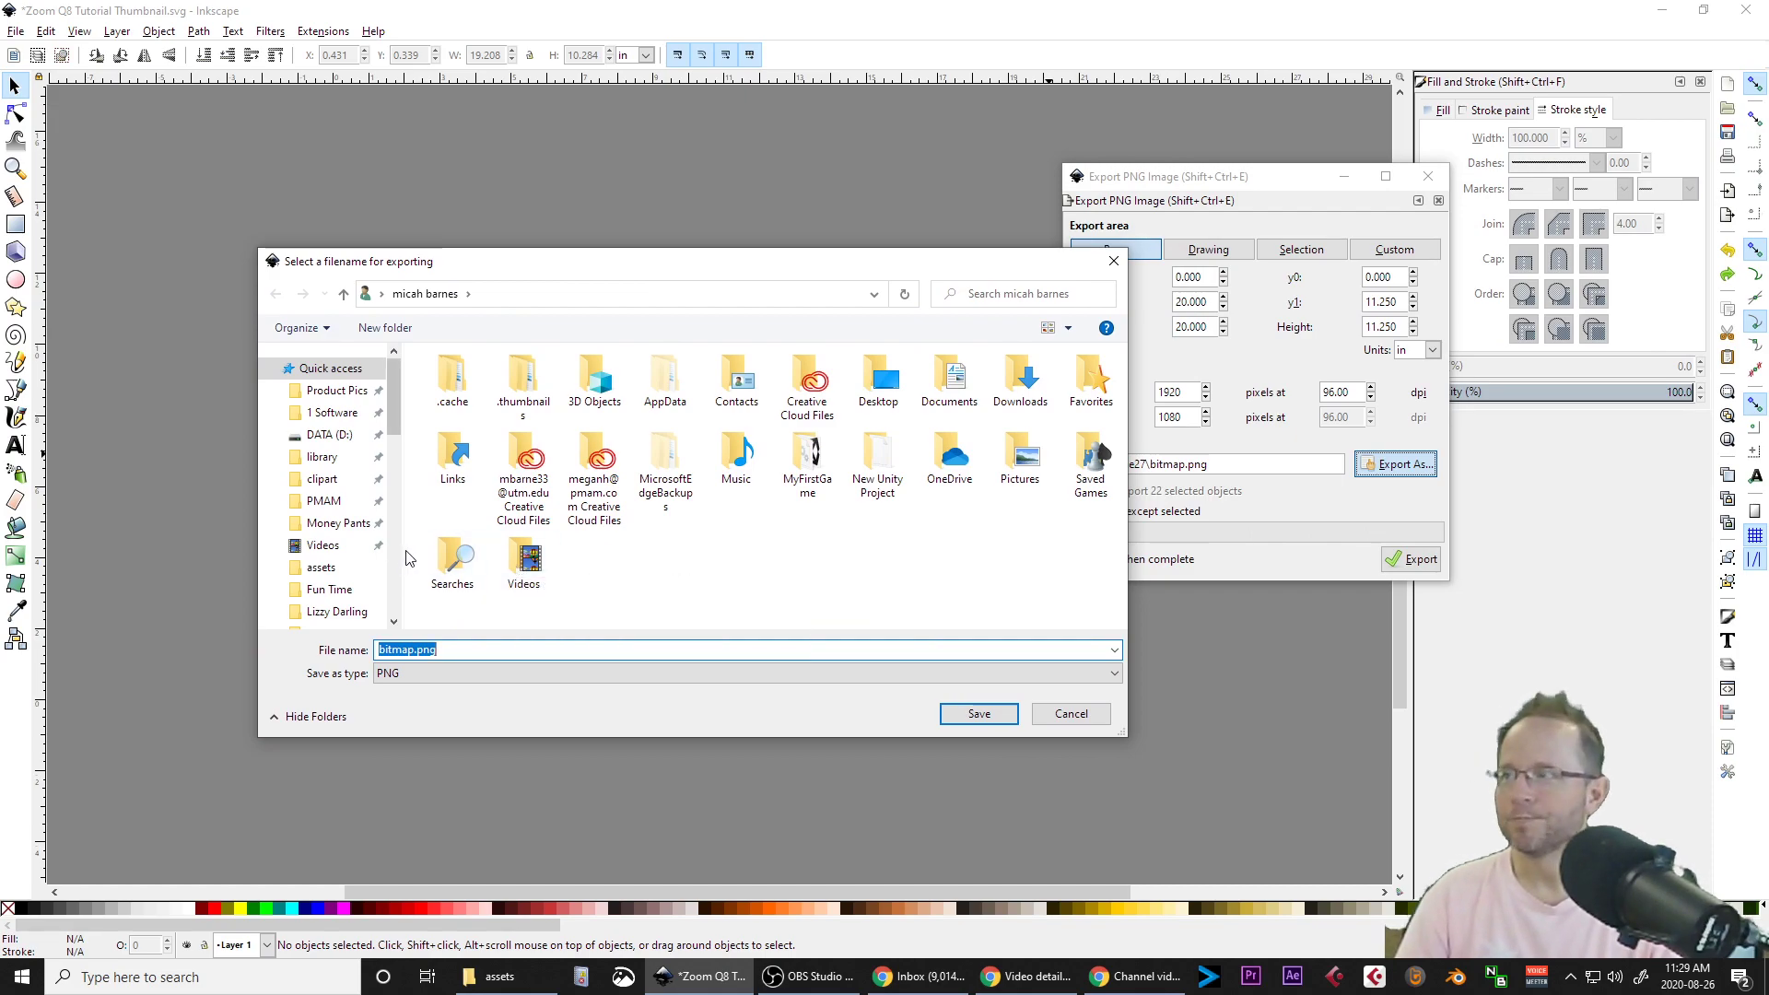
click(330, 435)
scroll(636, 498, down, 3)
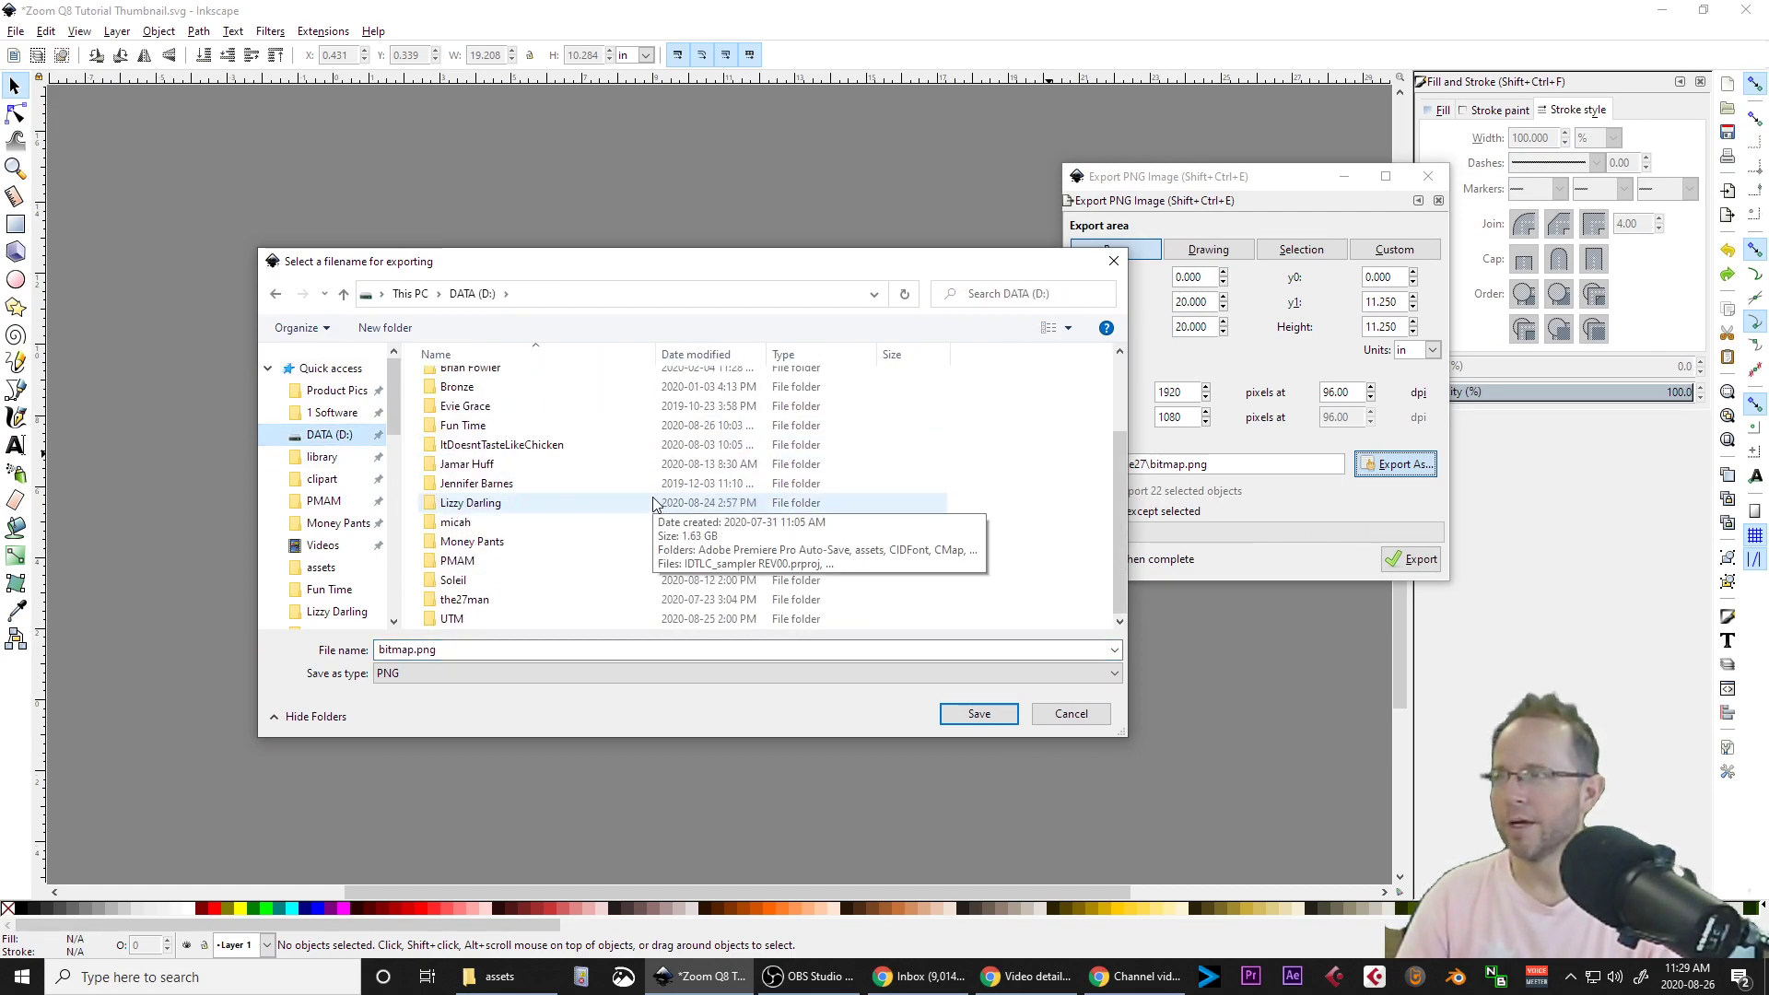
double_click(486, 619)
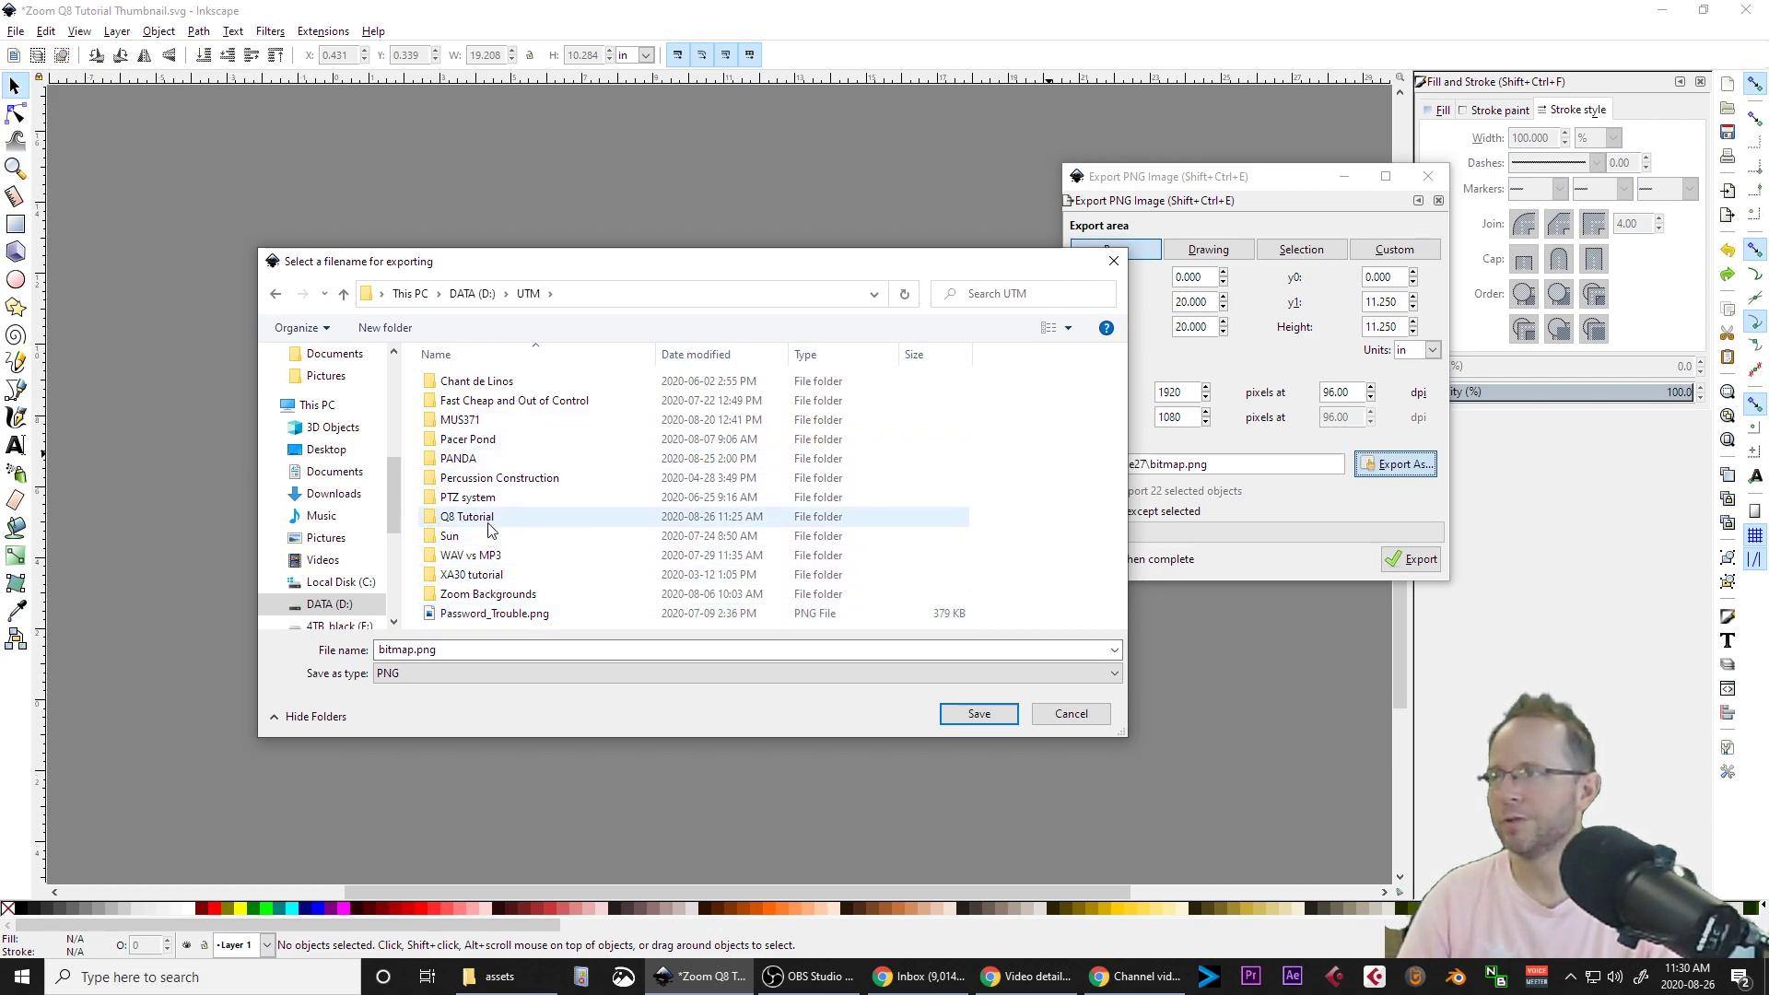
double_click(467, 517)
Name the PNG export file "Zoom Q8 Tutorial Thumbnail" and confirm the Q8 Tutorial folder as its location.
double_click(483, 647)
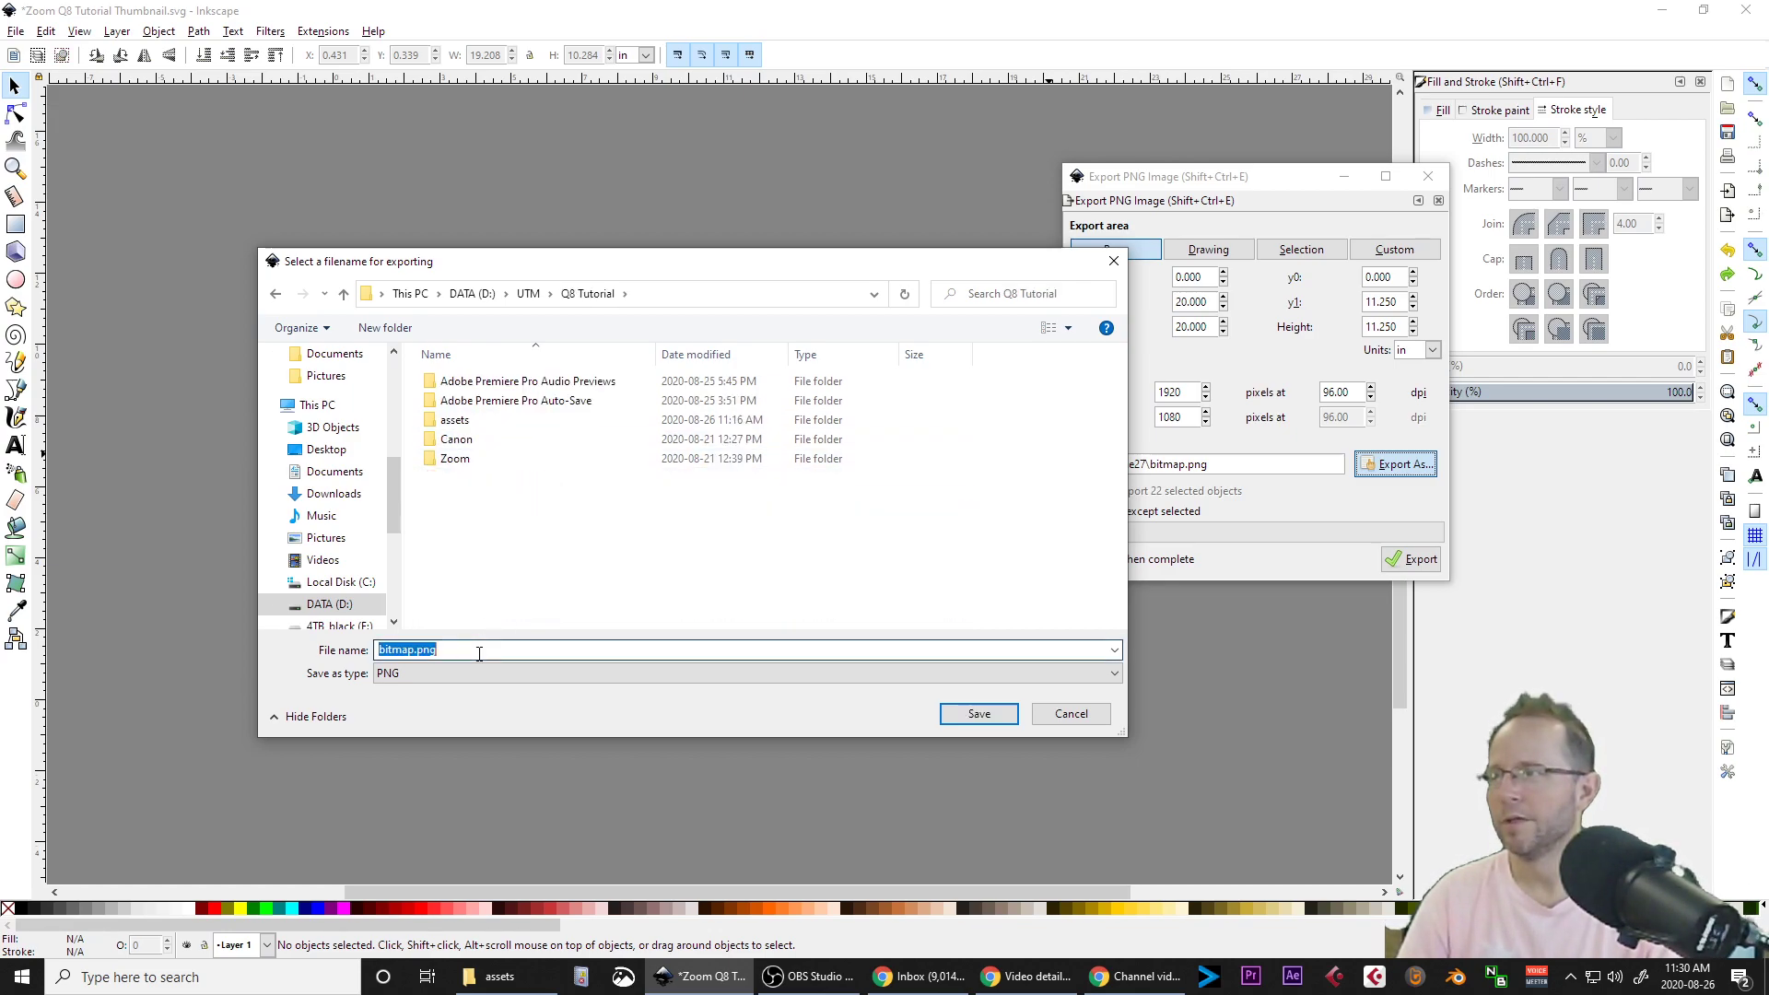
text(Z)
key(Down)
key(Down)
key(BackSpace)
key(BackSpace)
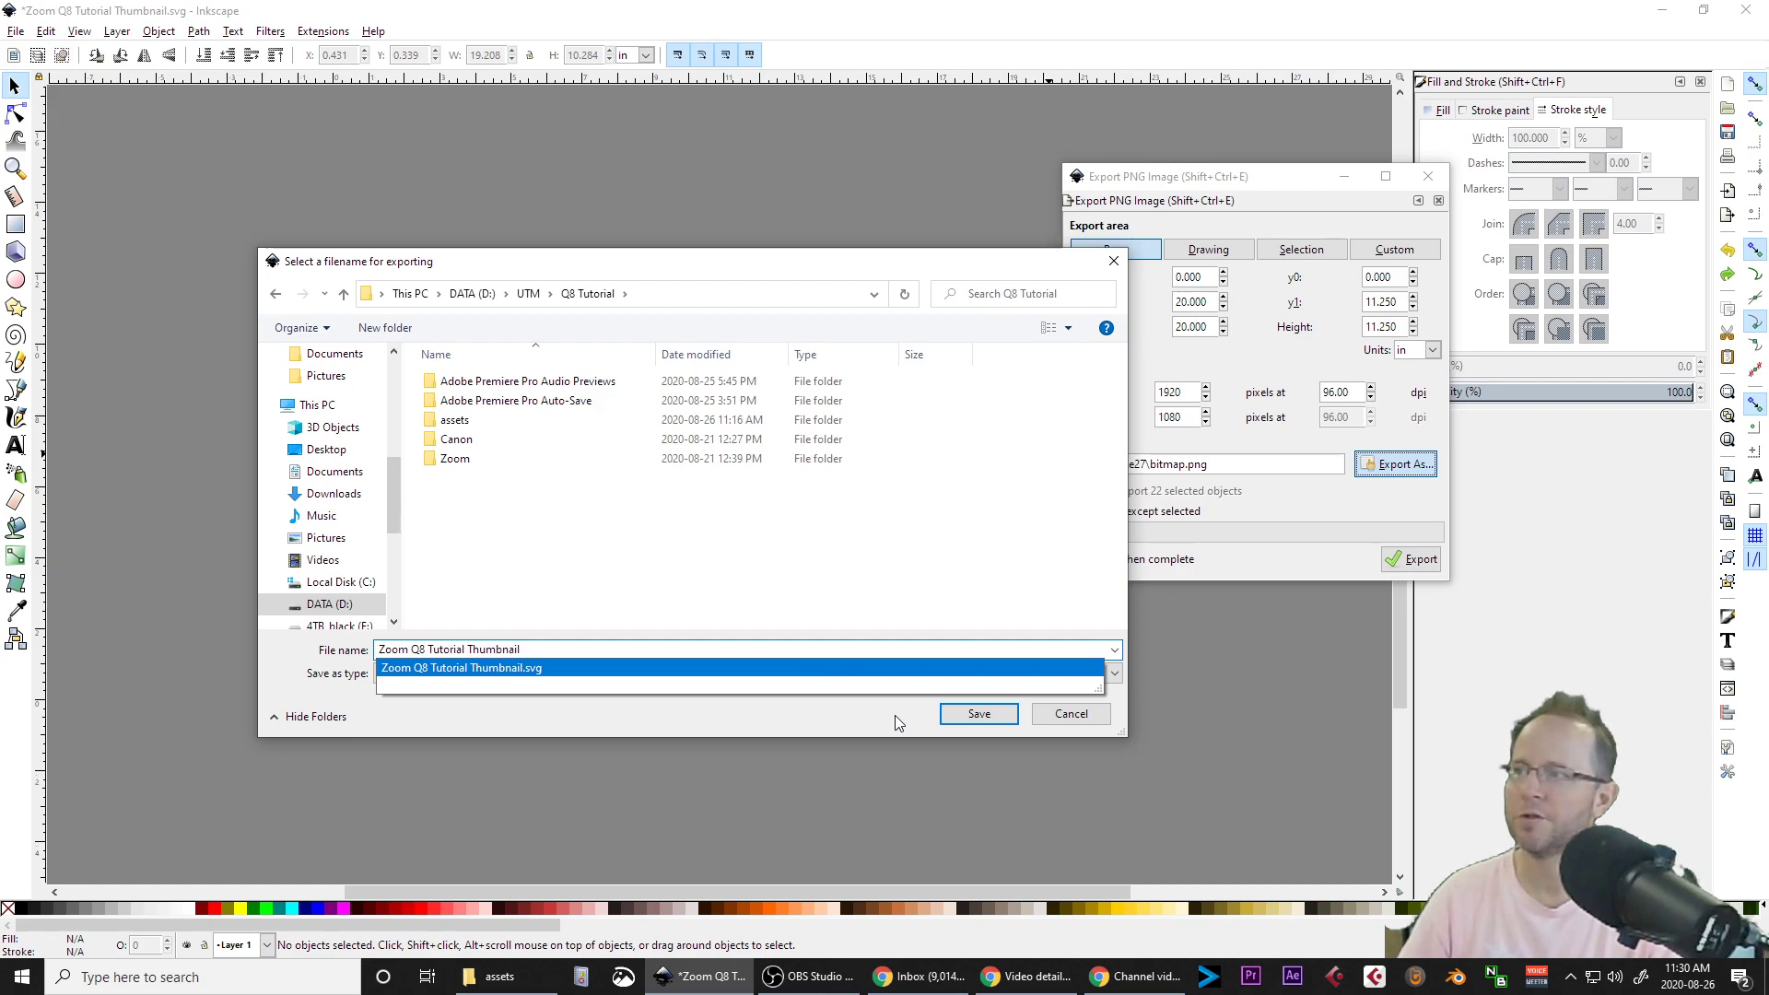
click(980, 717)
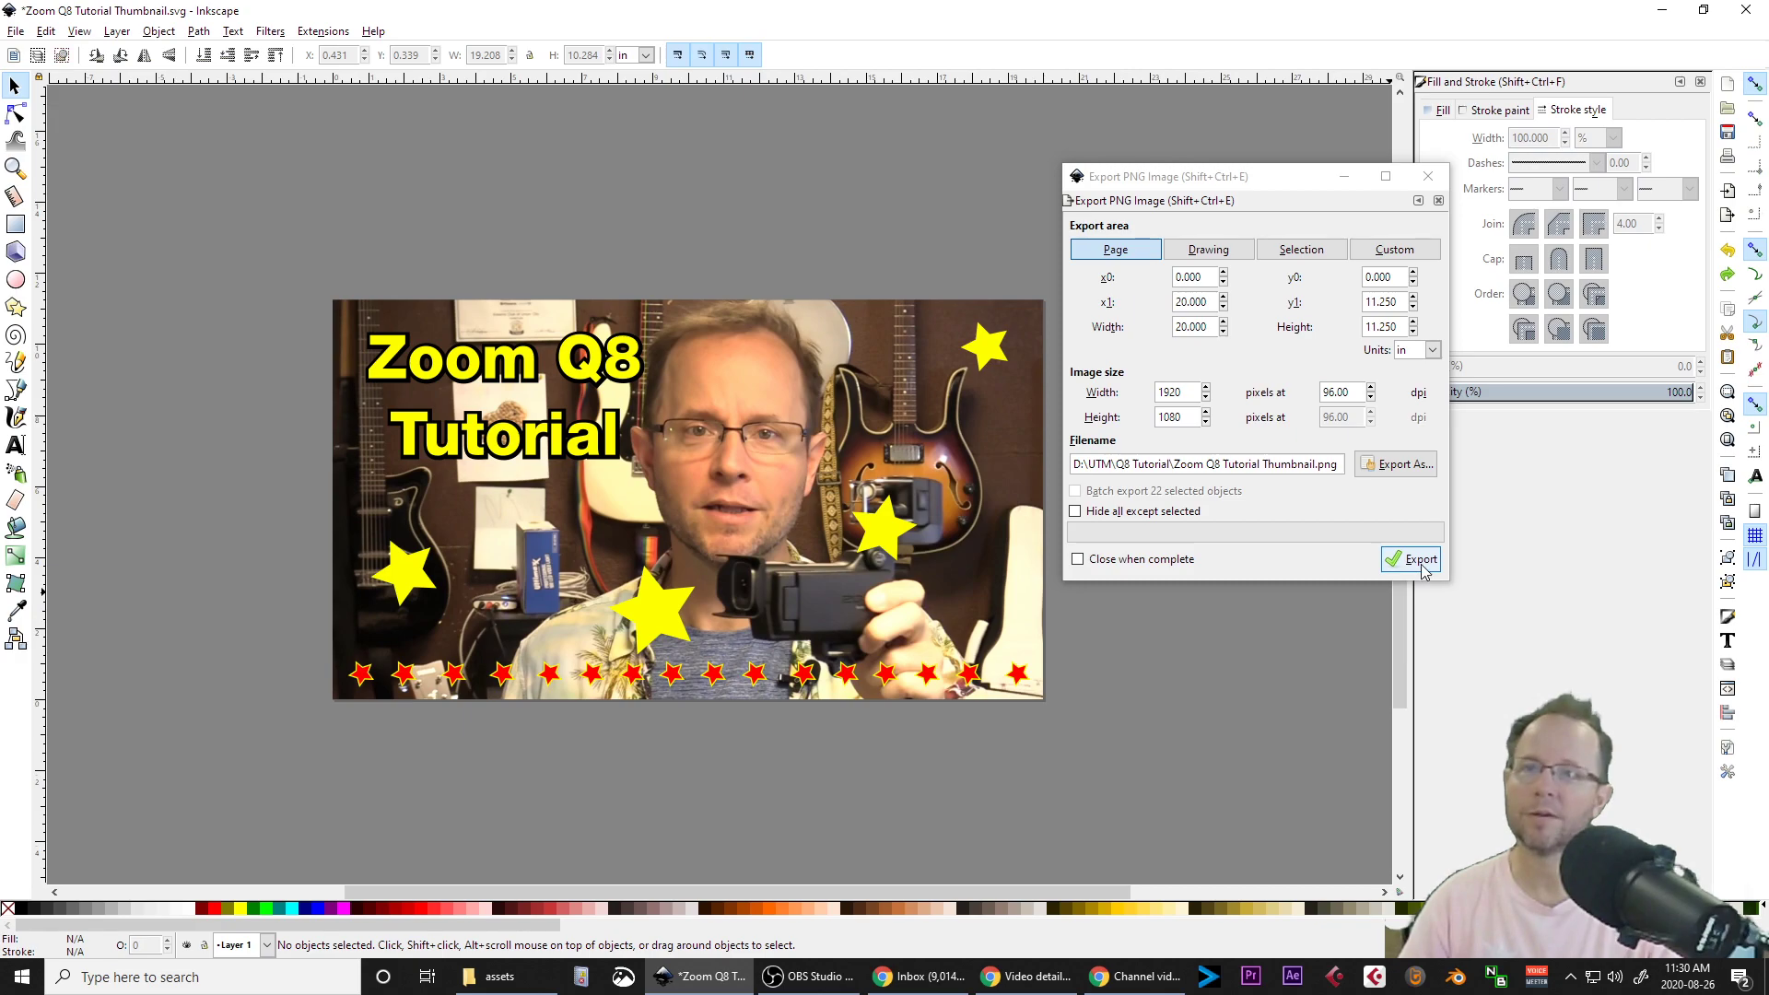
Show the Q8 Tutorial folder in File Explorer and check its files for the thumbnail.
click(547, 978)
drag(1321, 150, 751, 230)
click(693, 258)
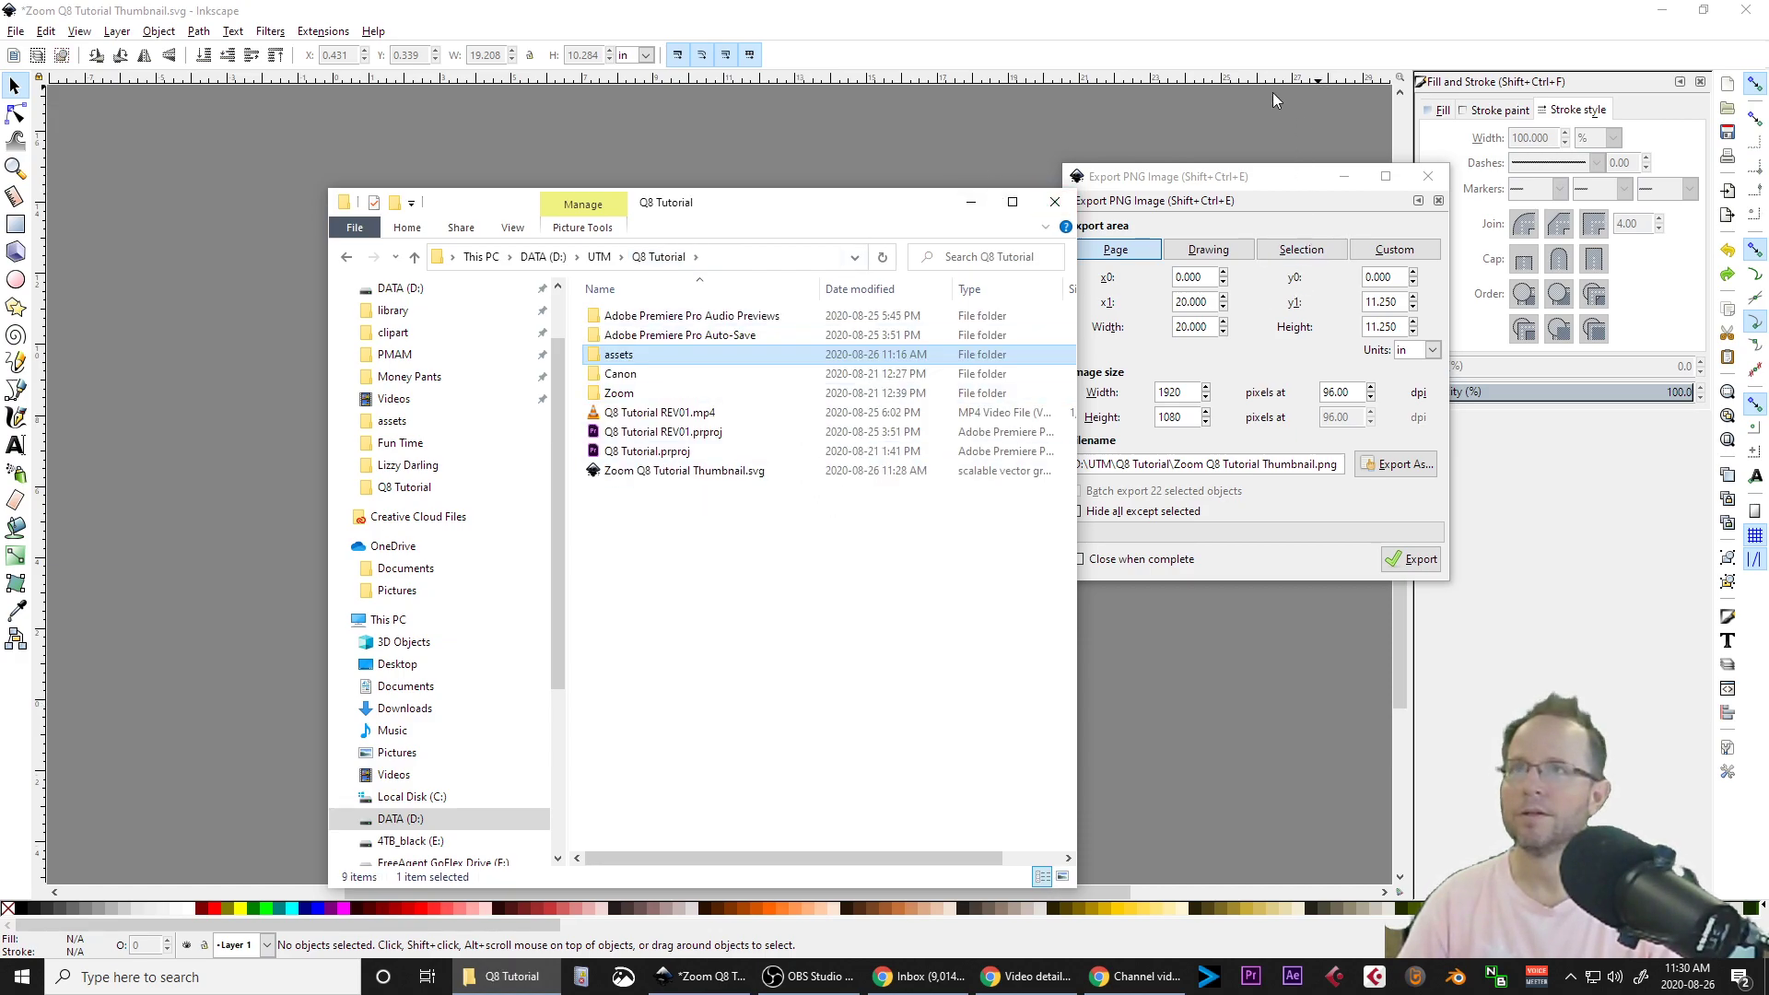
drag(905, 211, 592, 157)
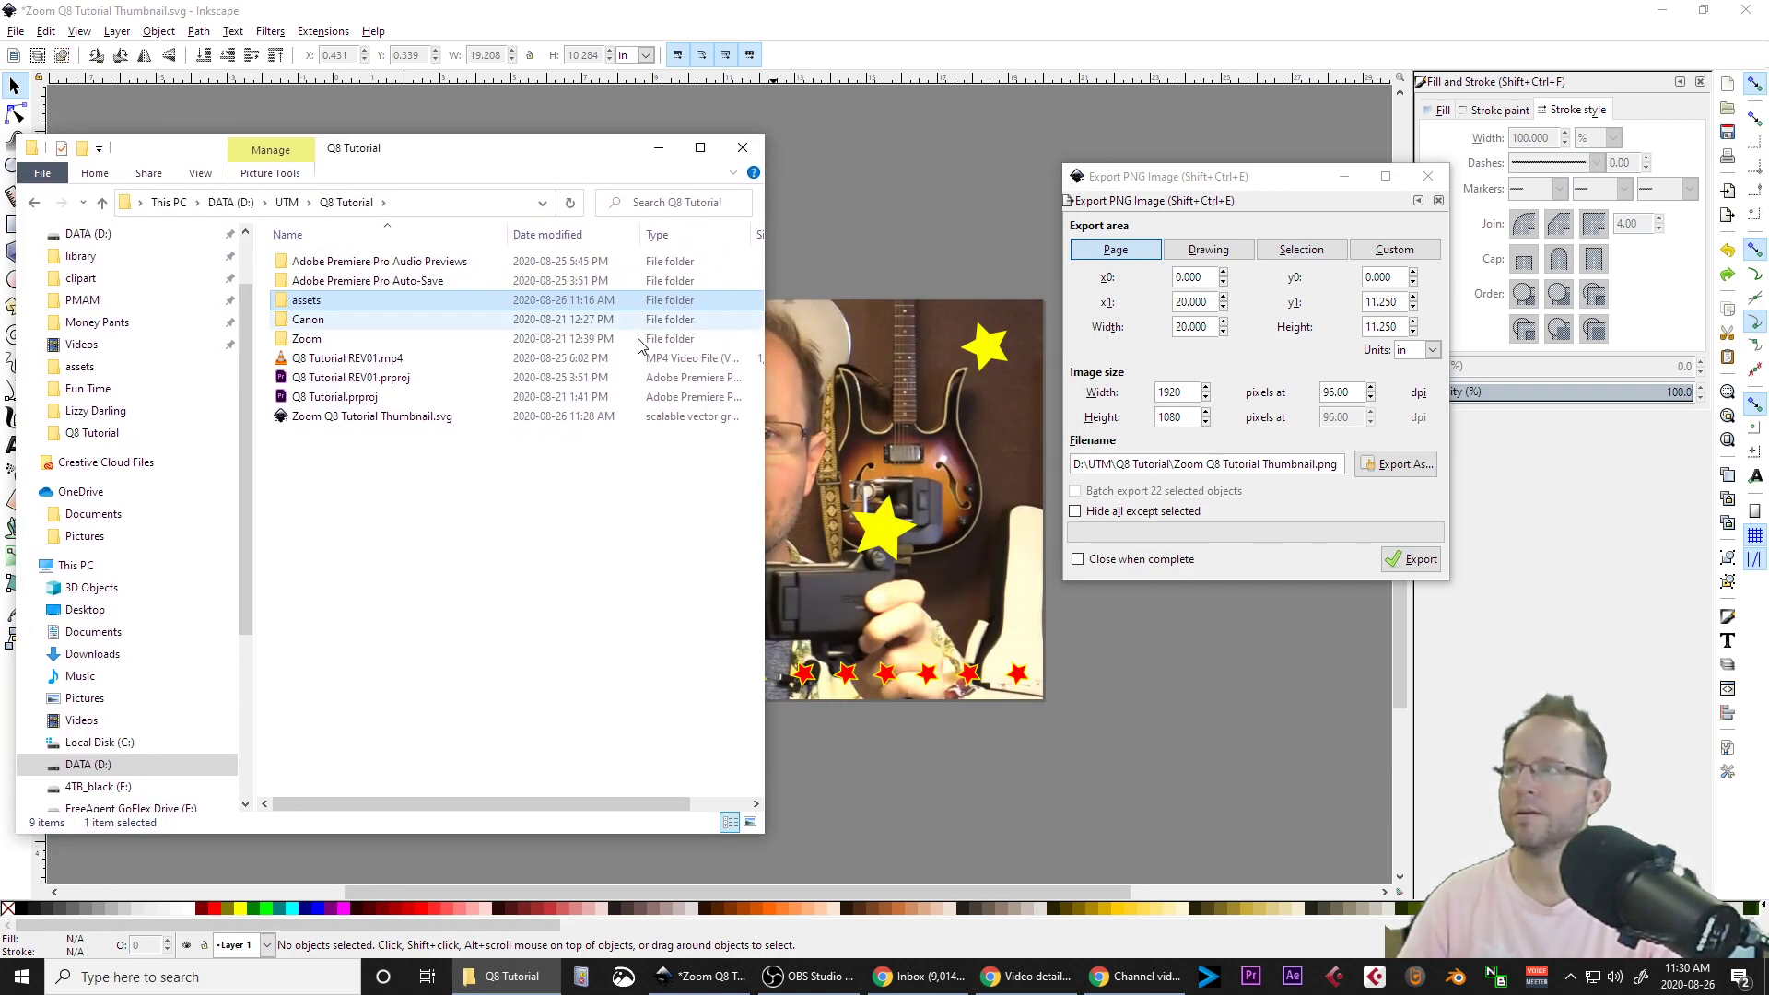
click(346, 360)
click(336, 396)
click(396, 416)
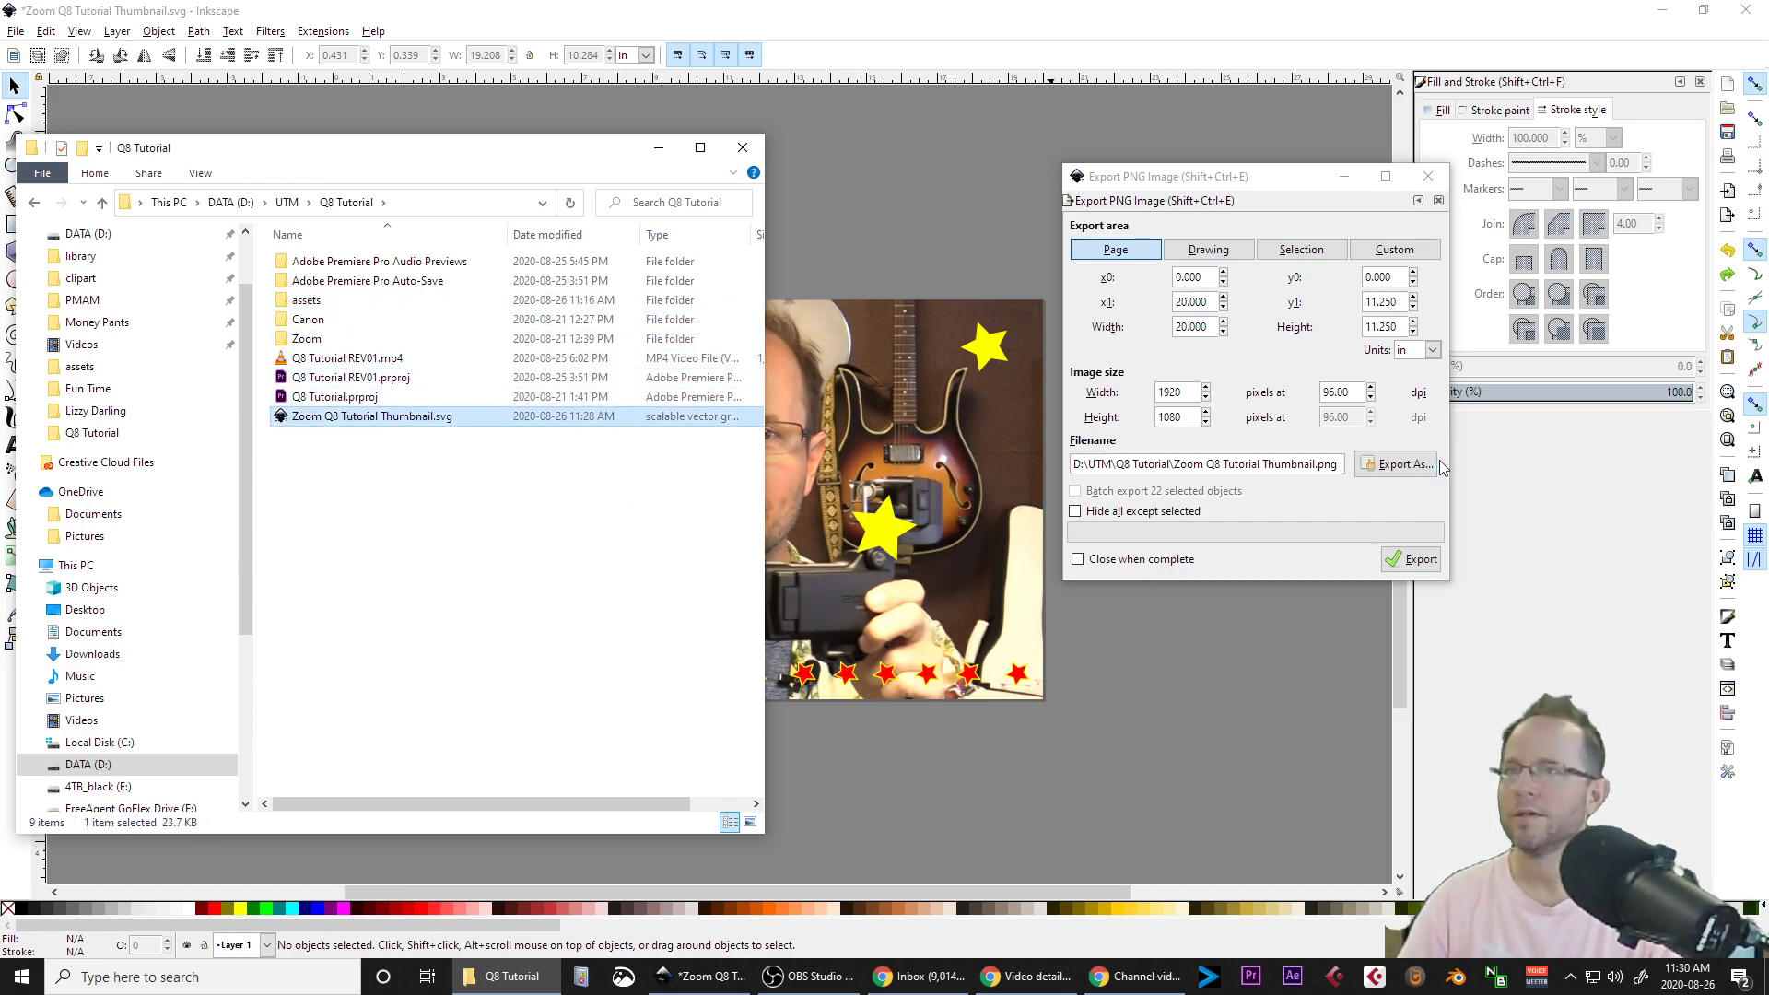
Export the page as a PNG, view Zoom Q8 Tutorial Thumbnail.png from its folder in Photos, and close the image.
click(1410, 559)
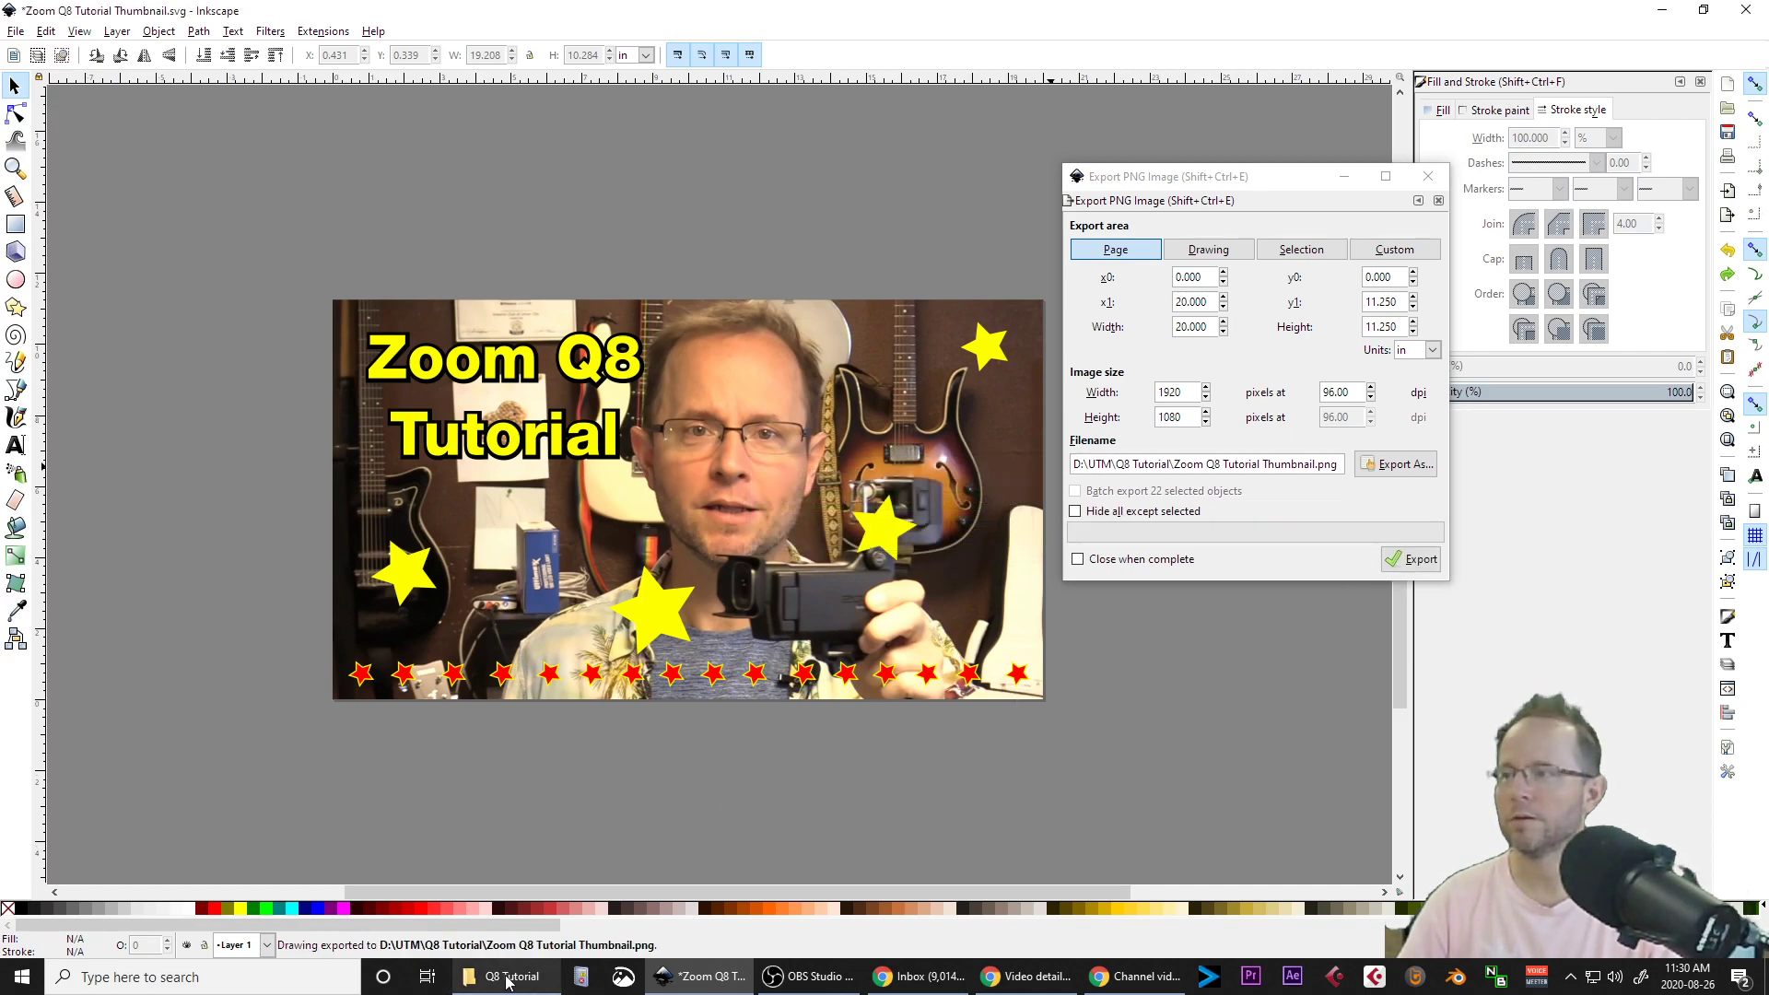
click(508, 984)
click(398, 420)
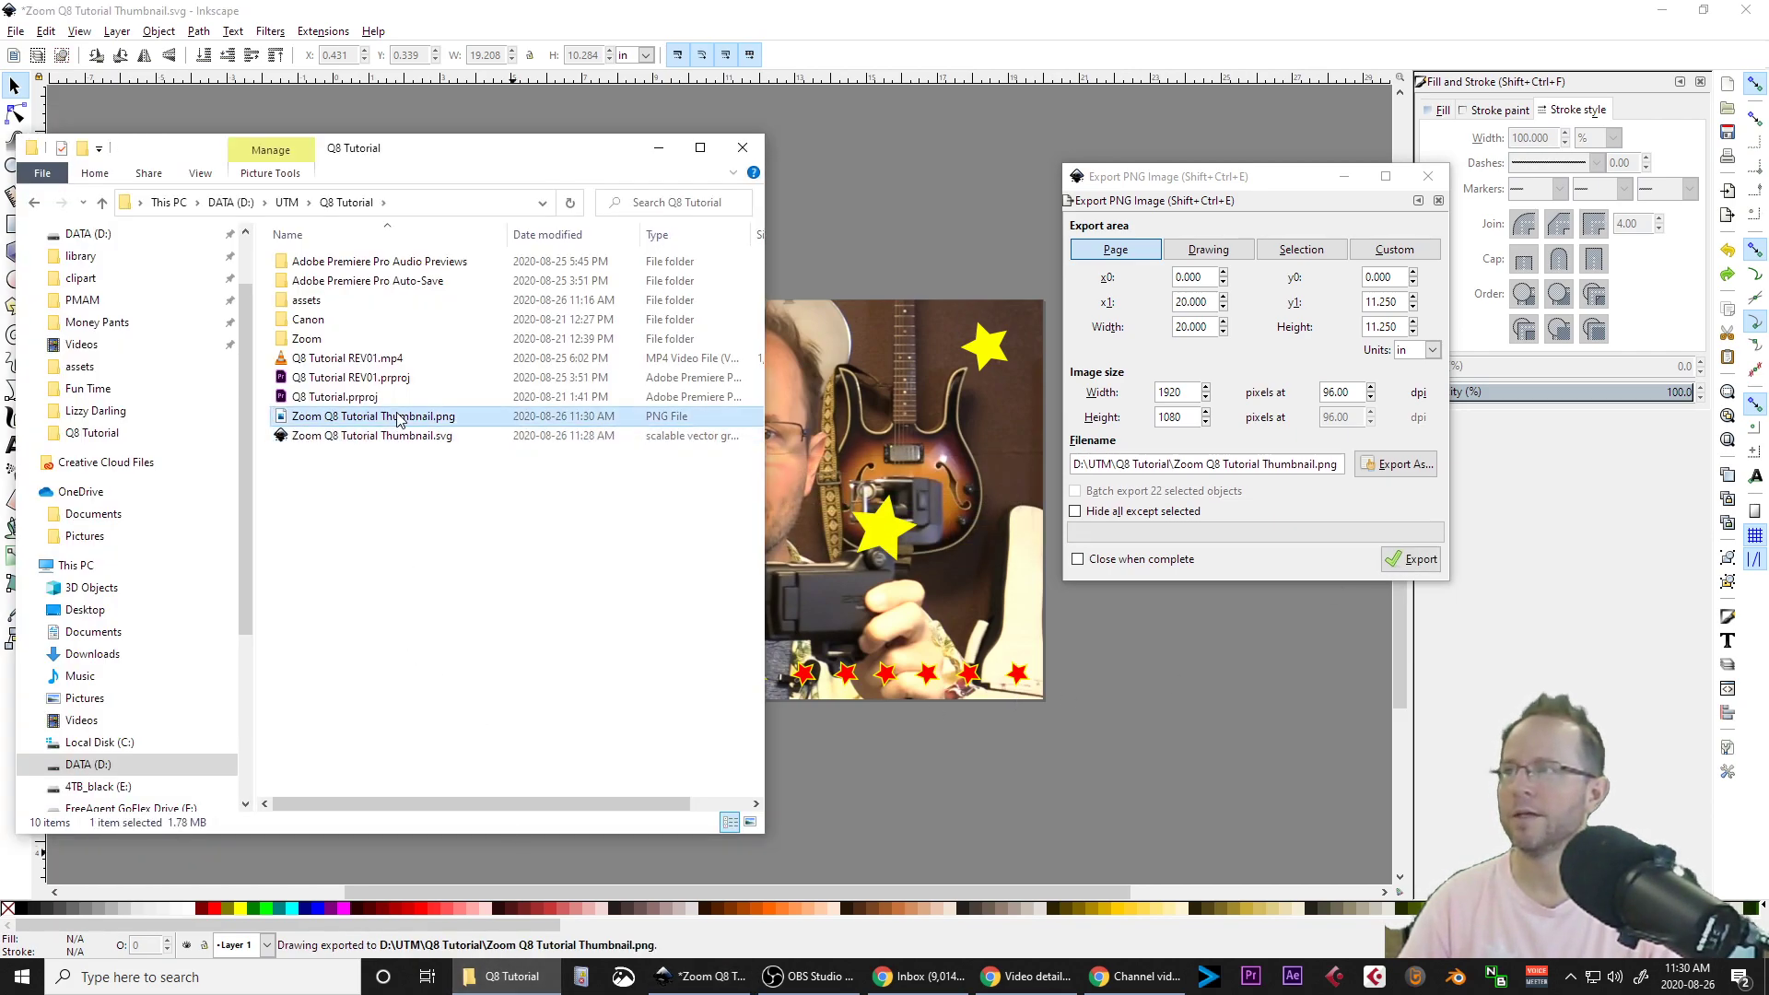
double_click(398, 418)
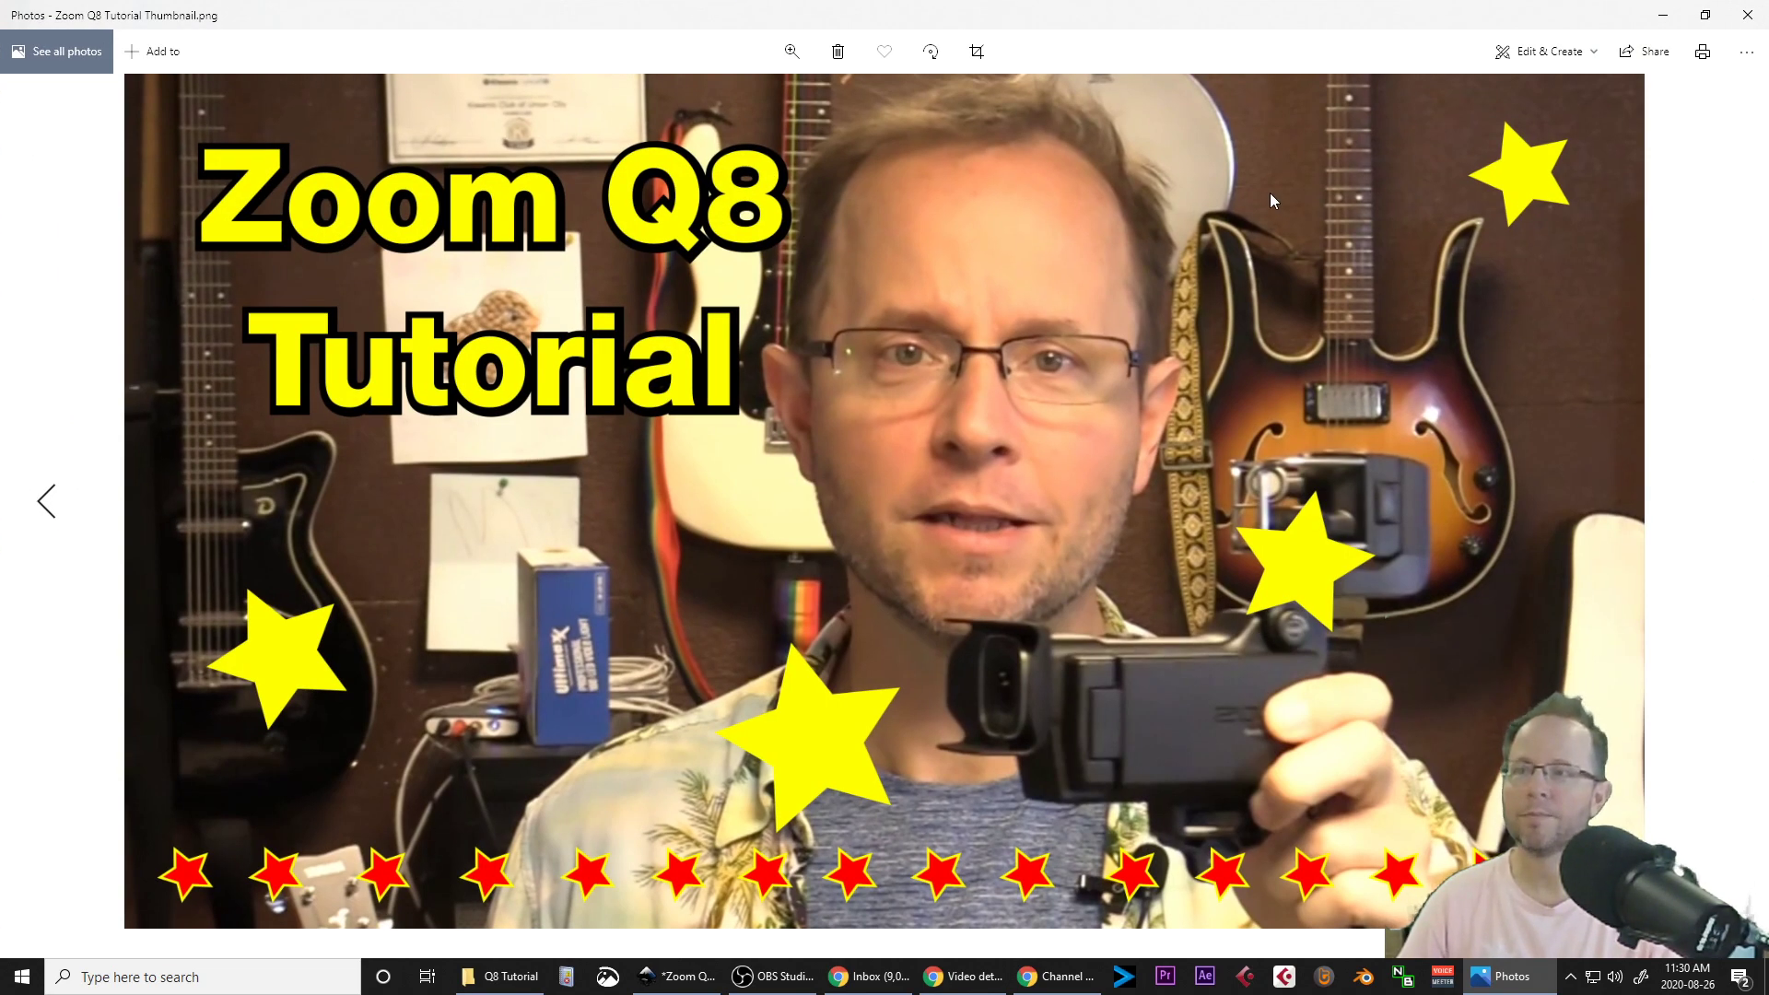
click(1735, 16)
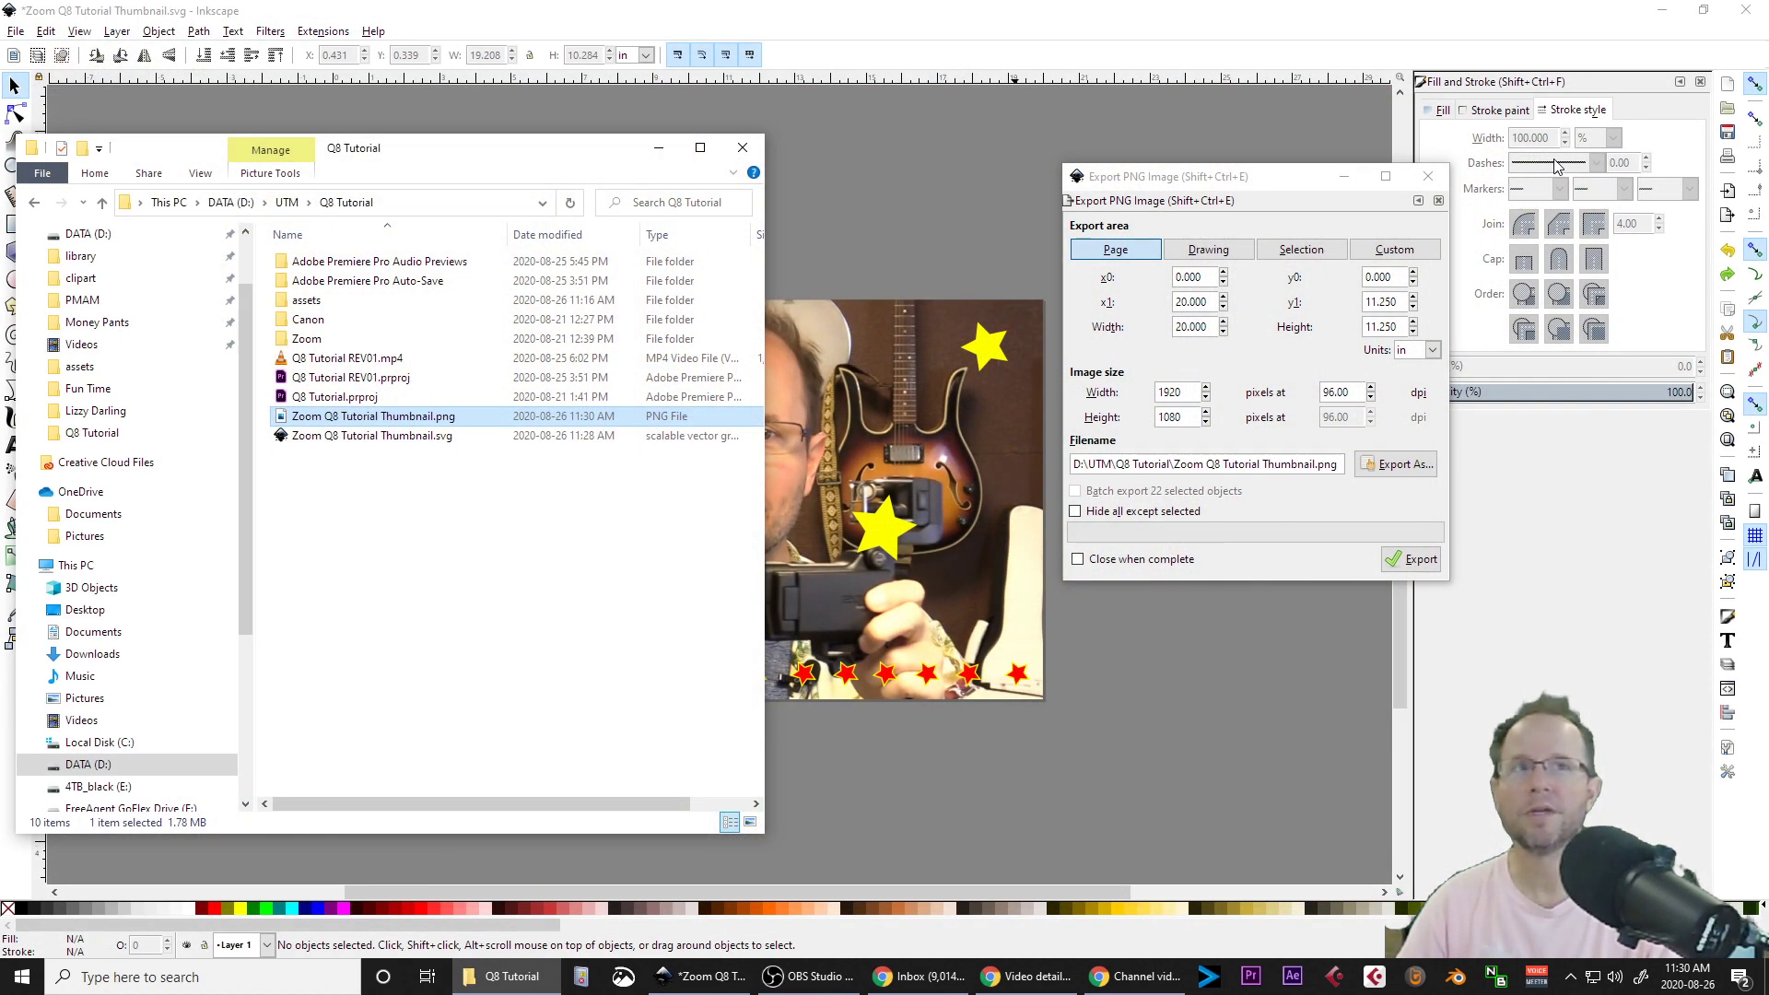
Close Inkscape and switch to the thumbnail options of the Q8 Tutorial REV01 video in YouTube Studio.
click(1585, 13)
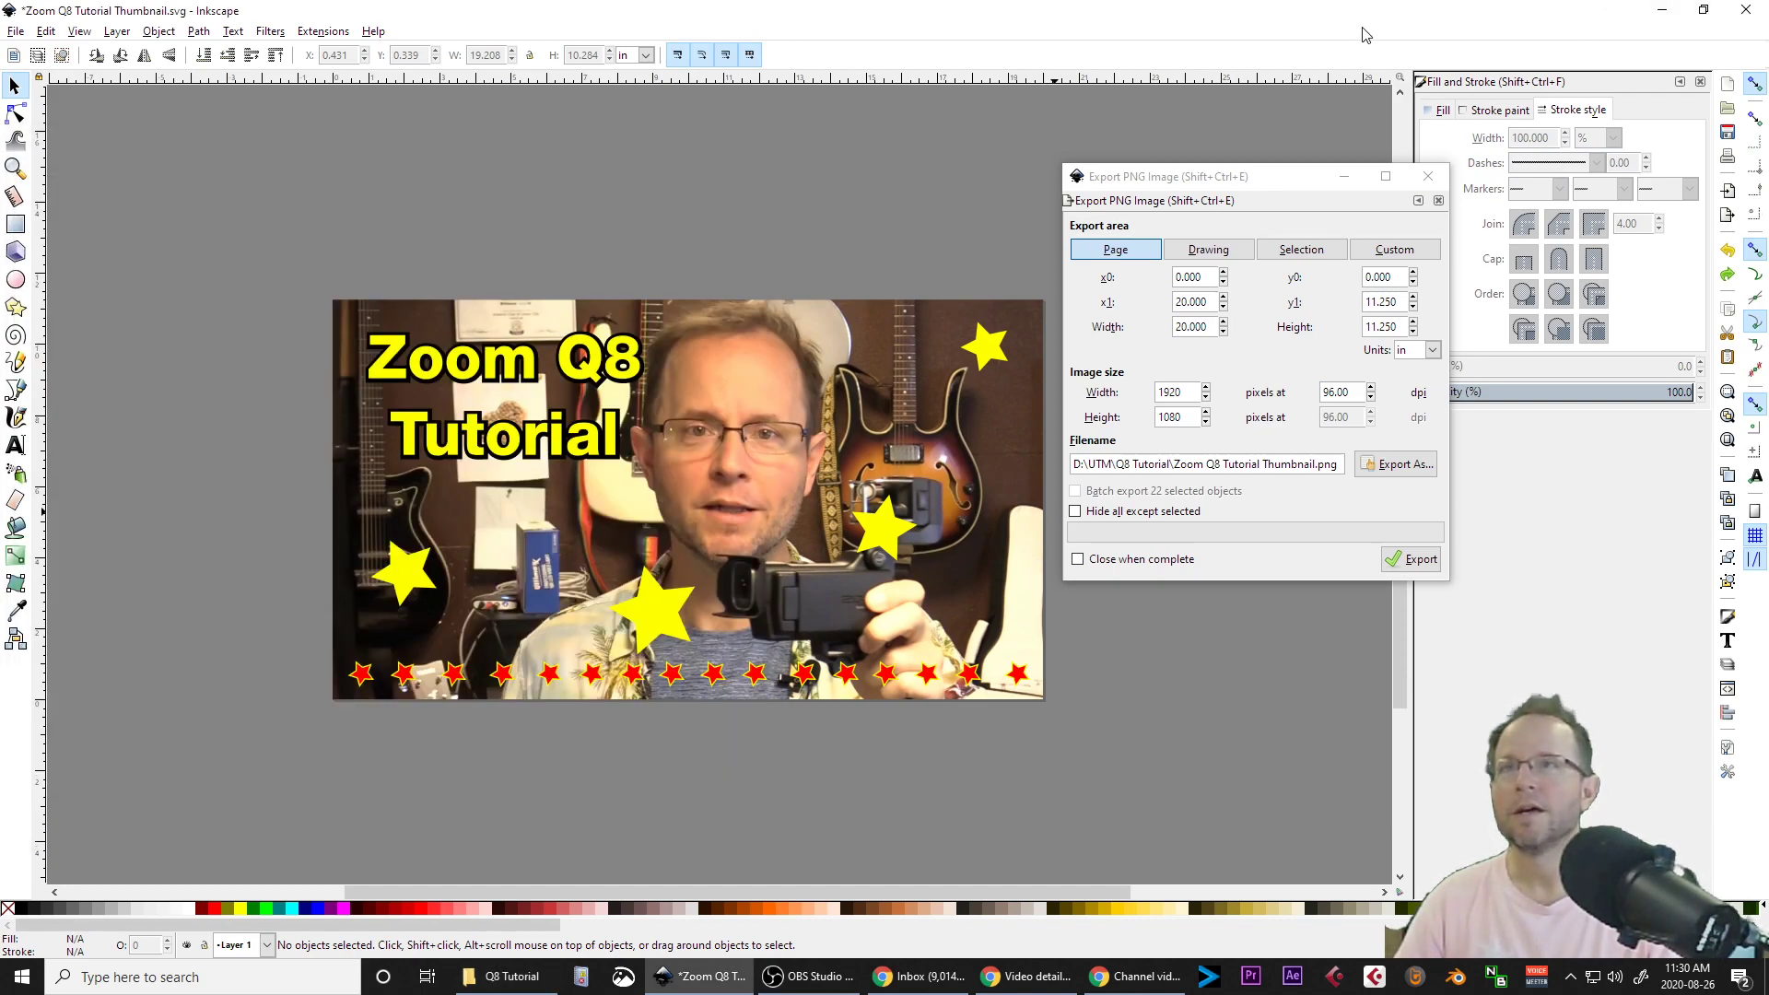
click(1745, 9)
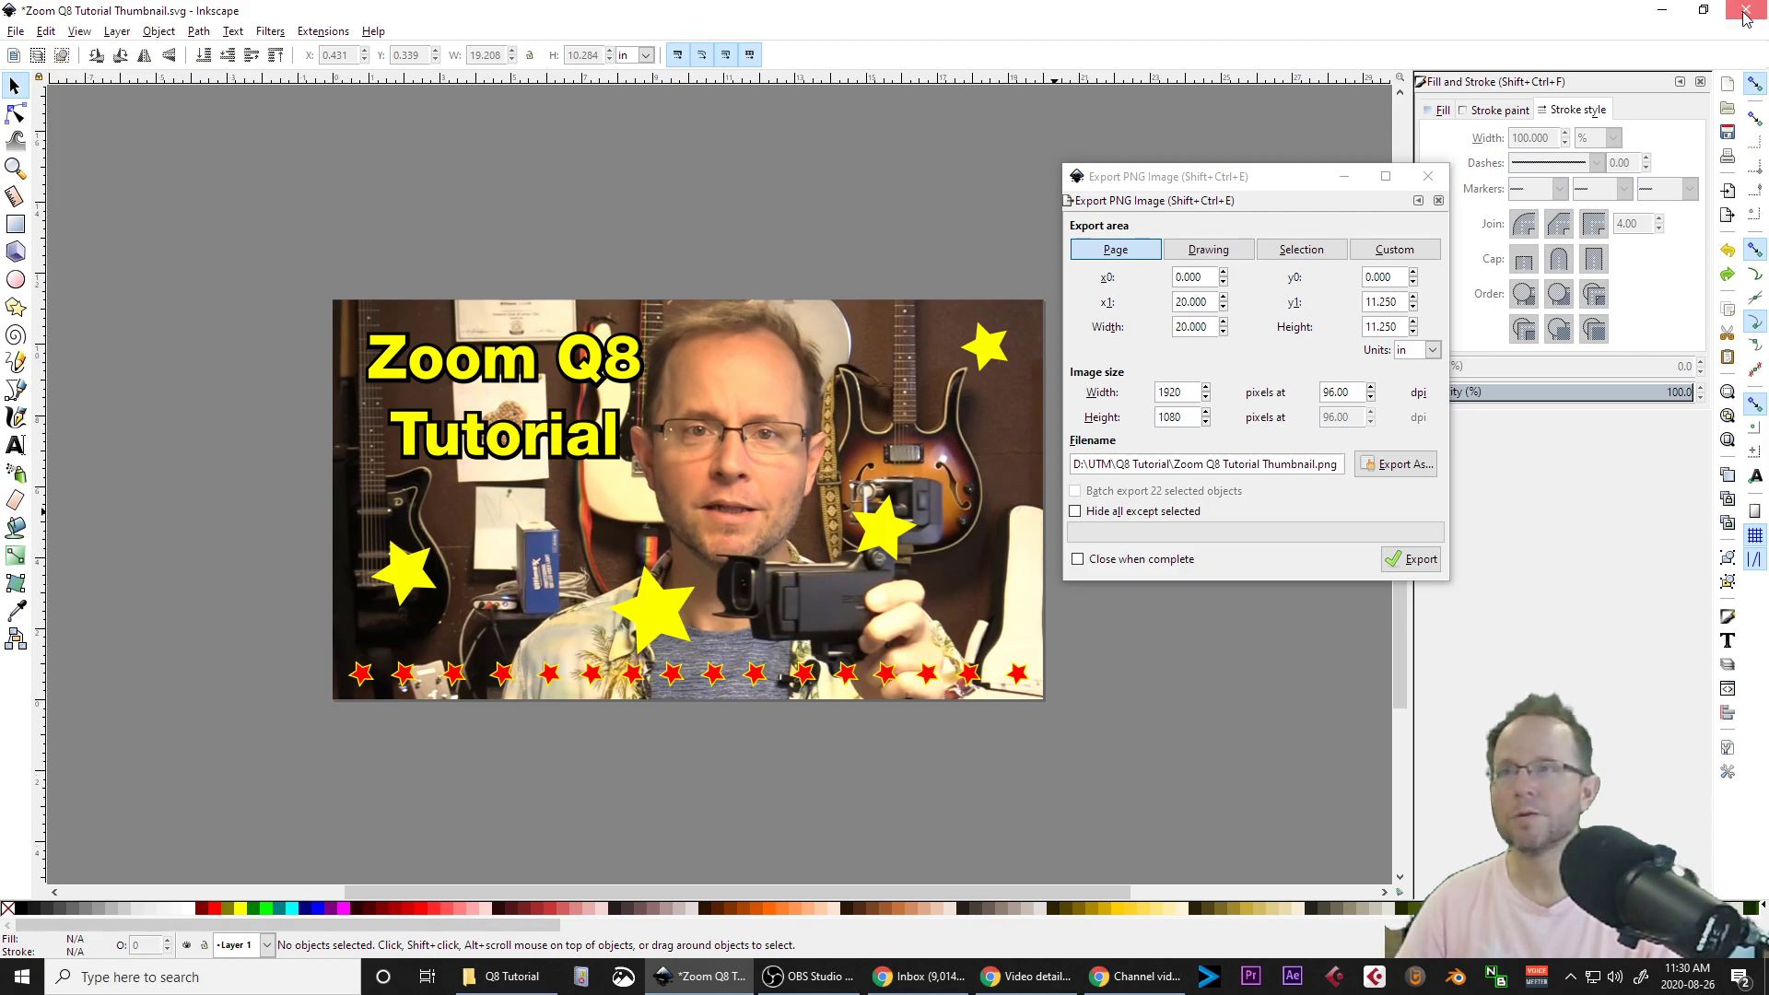
click(999, 556)
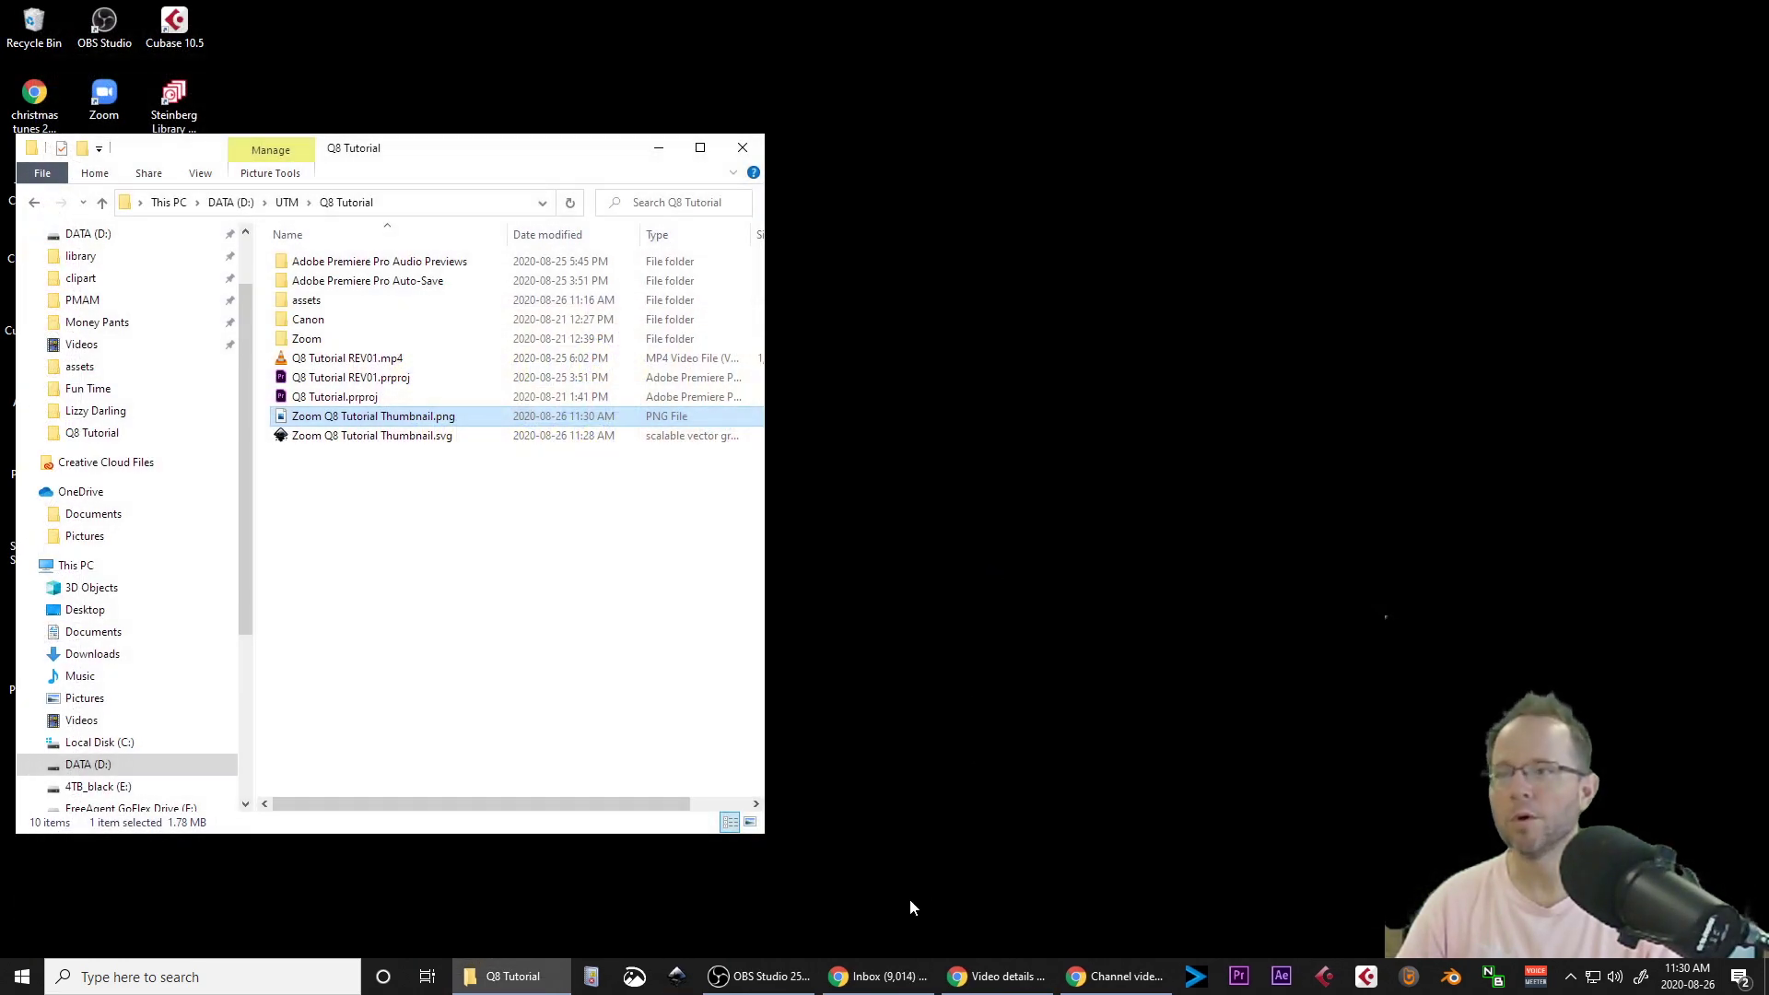
click(993, 977)
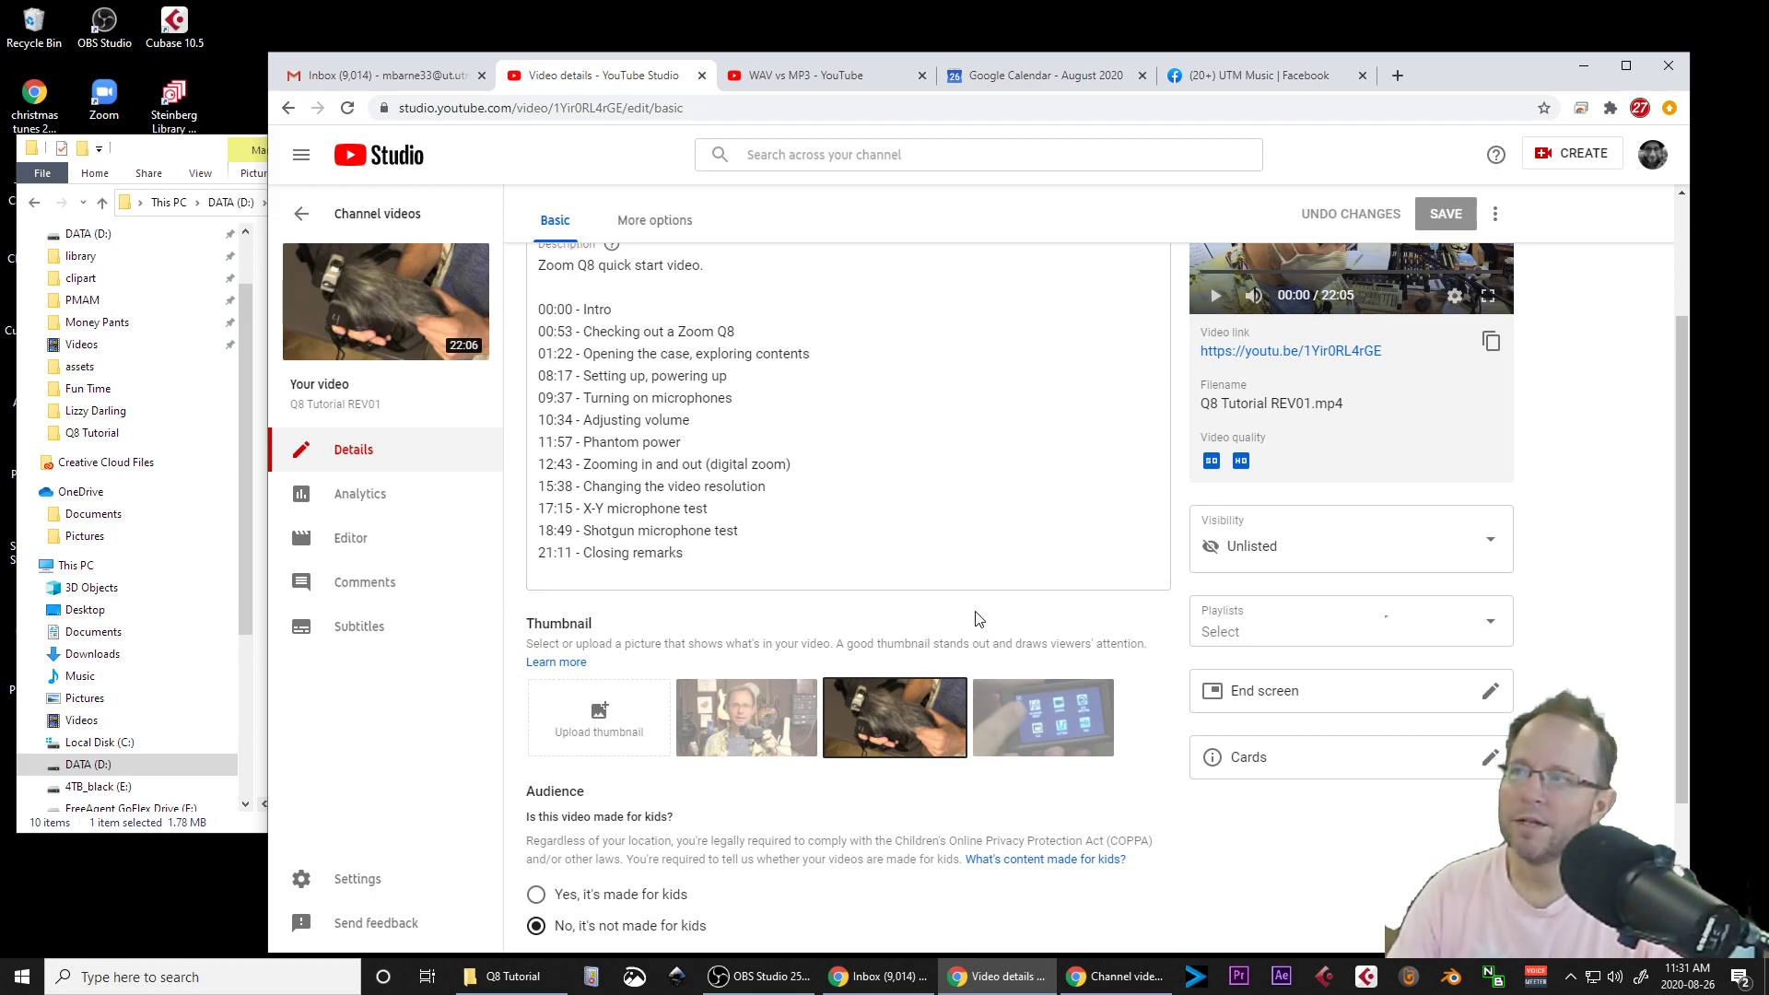
scroll(975, 621, up, 1)
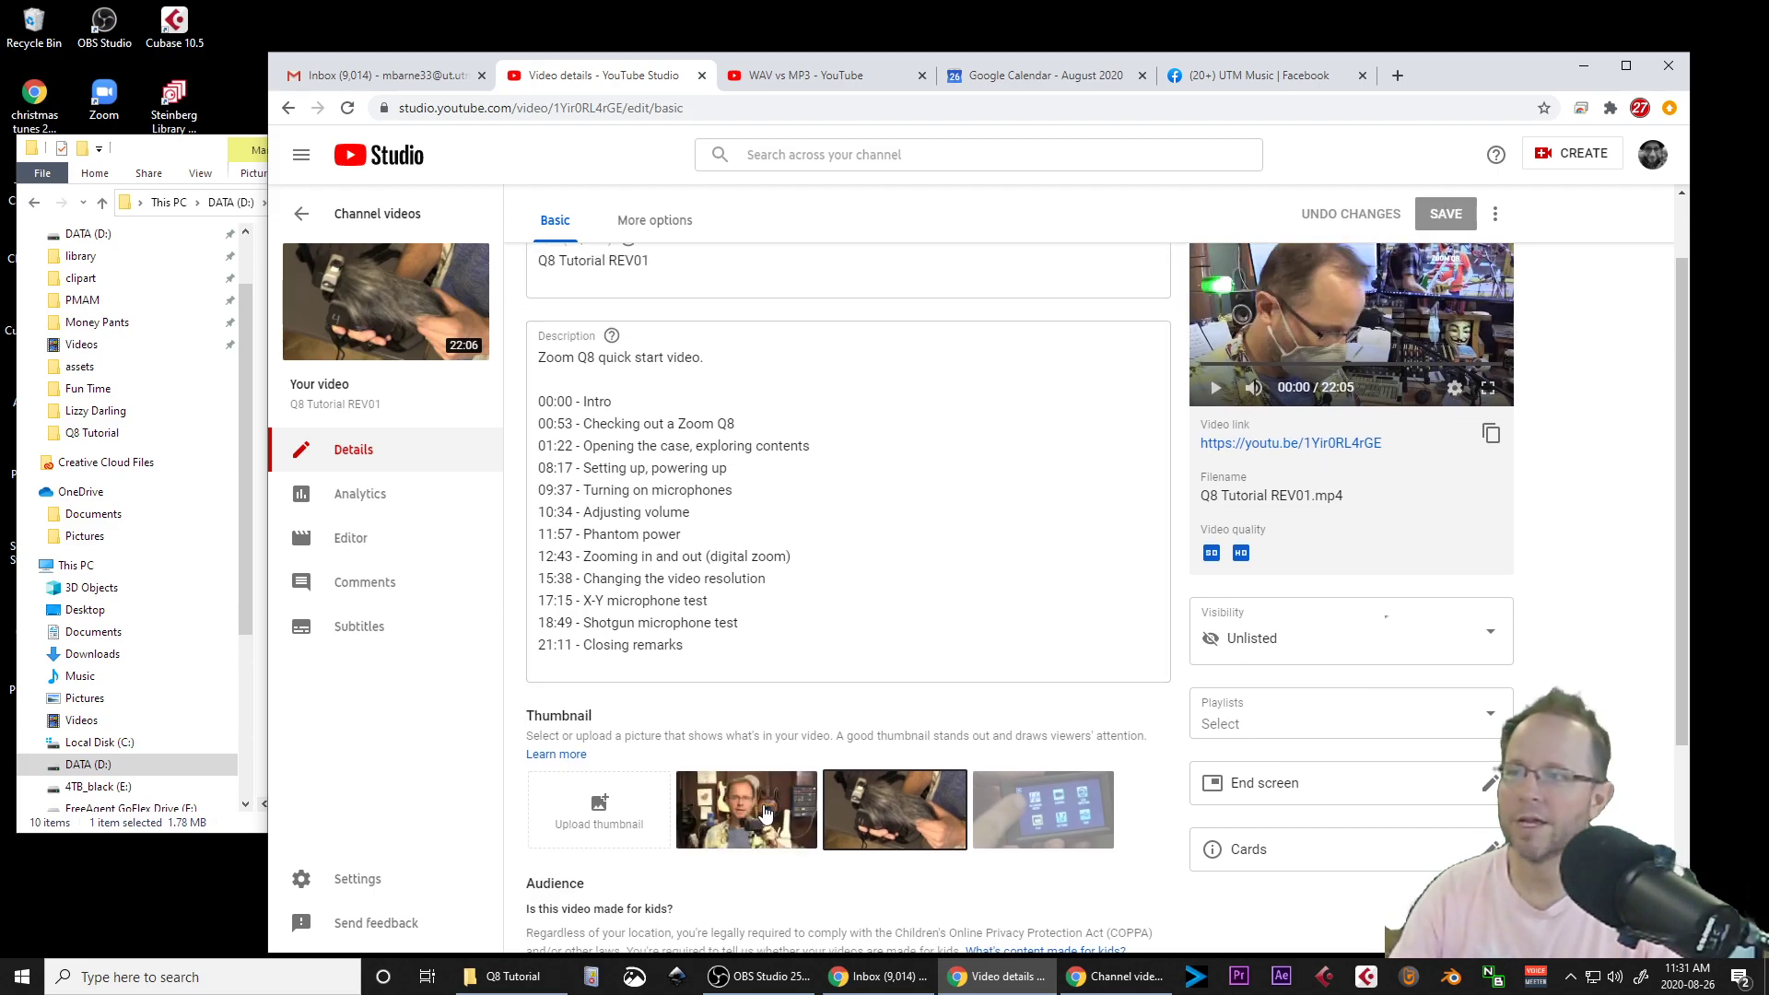
Try each of the three suggested video thumbnails and reselect the first one.
click(761, 817)
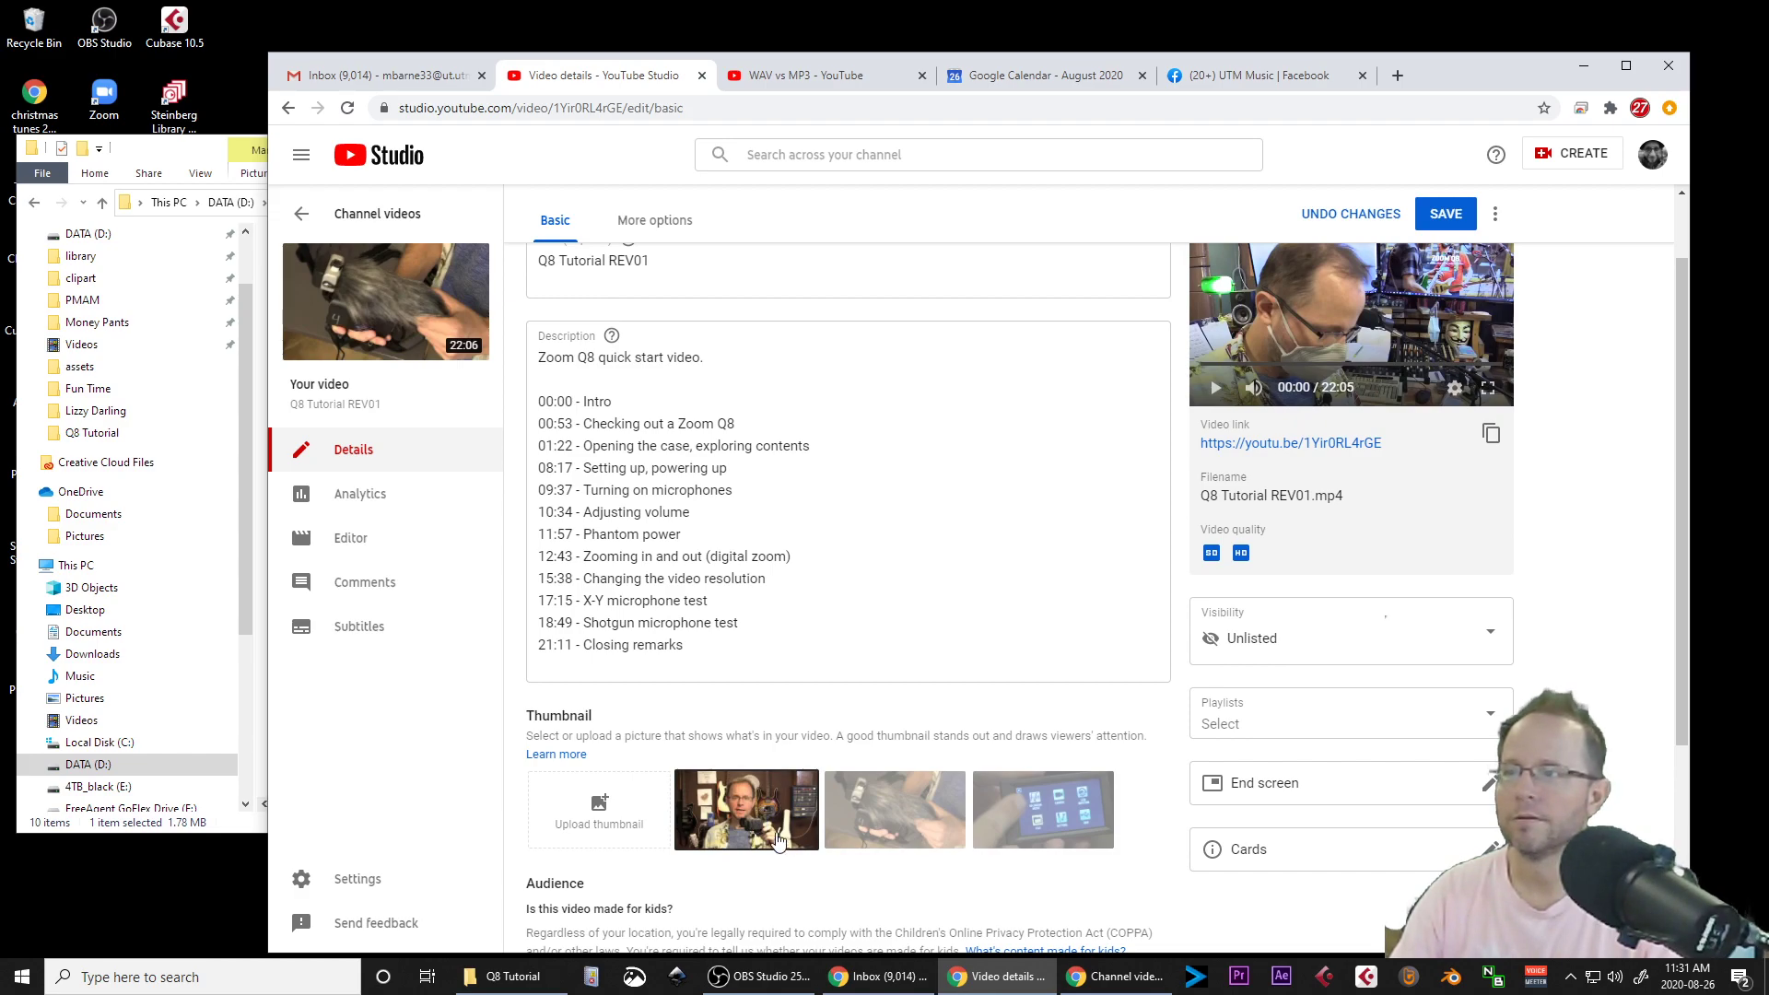
click(907, 834)
click(1020, 818)
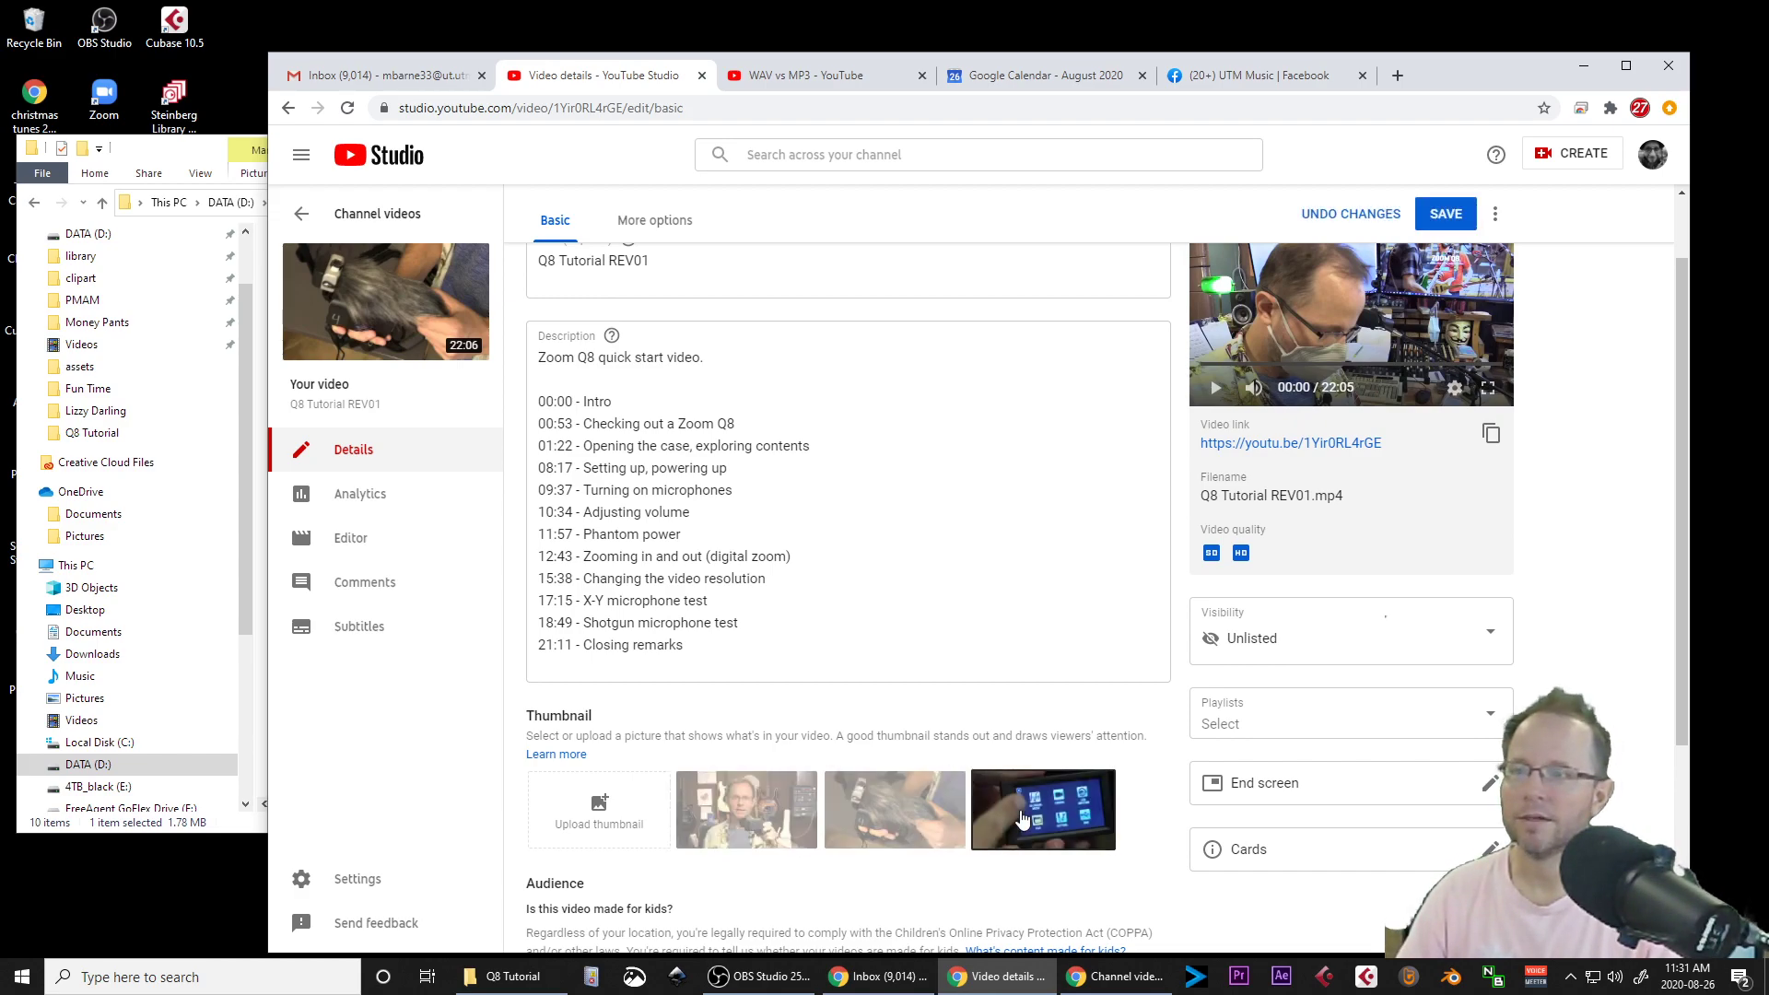
click(698, 827)
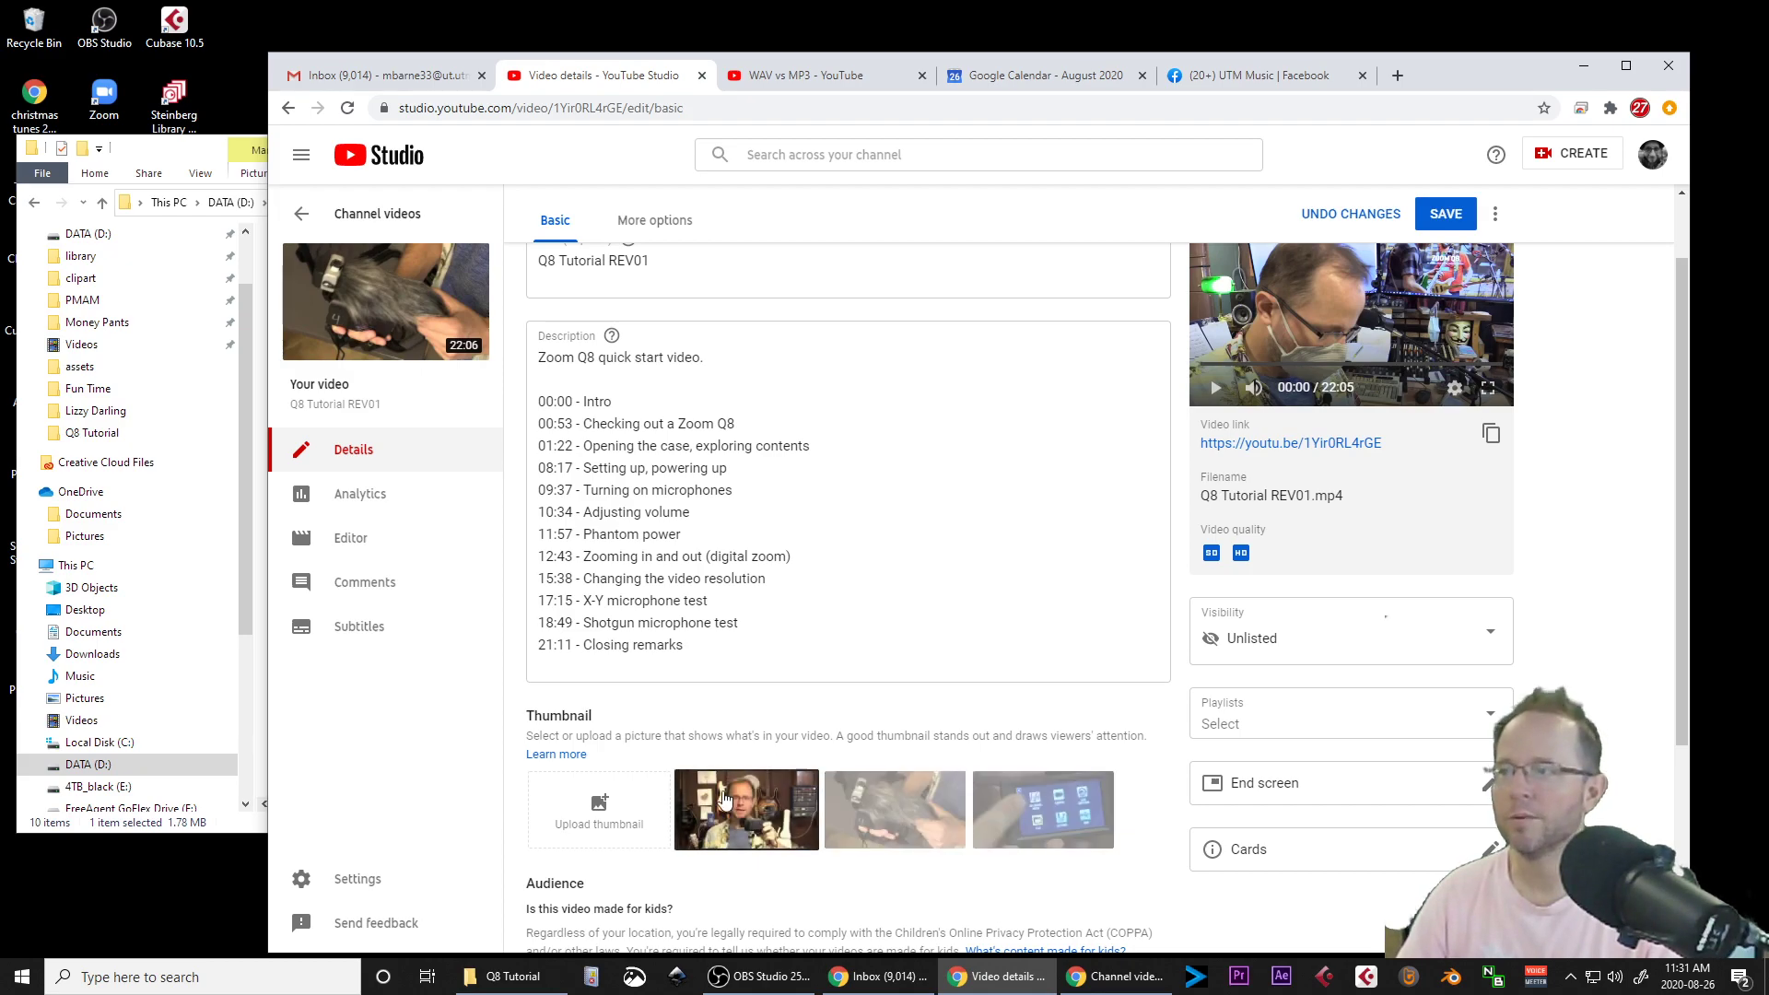
Upload Zoom Q8 Tutorial Thumbnail.png from the UTM\Q8 Tutorial folder on DATA (D:) as the video's custom thumbnail.
click(600, 813)
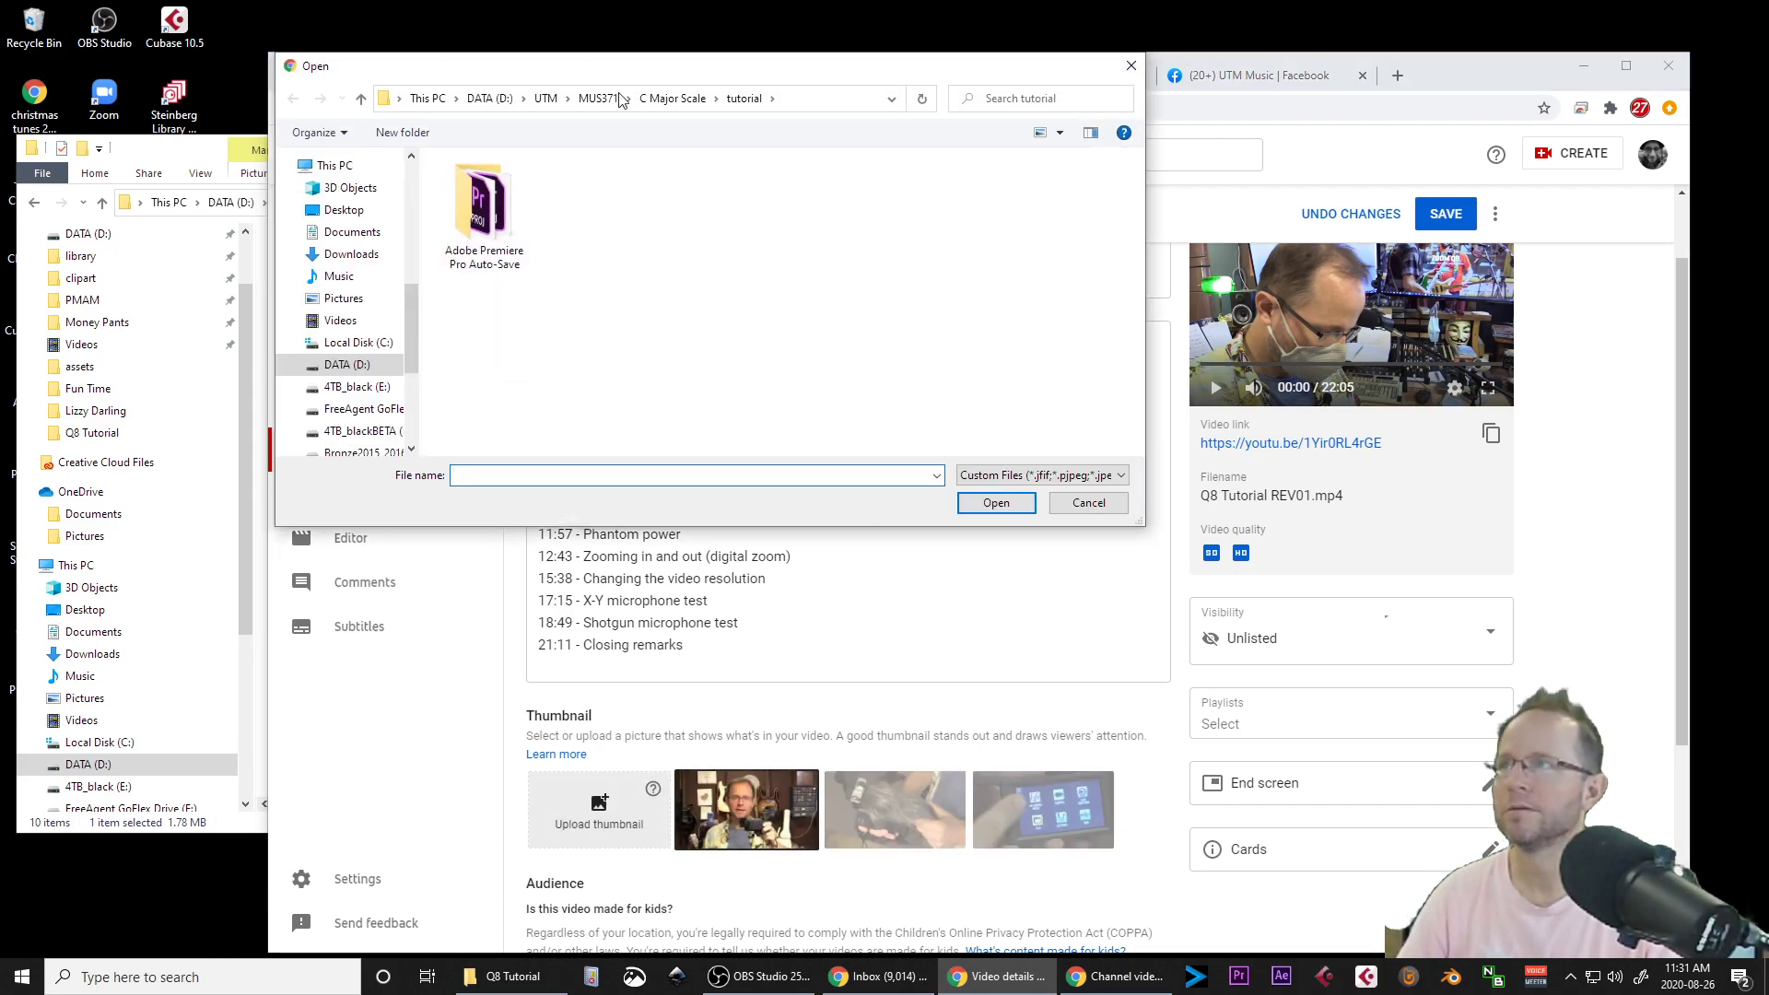
click(489, 97)
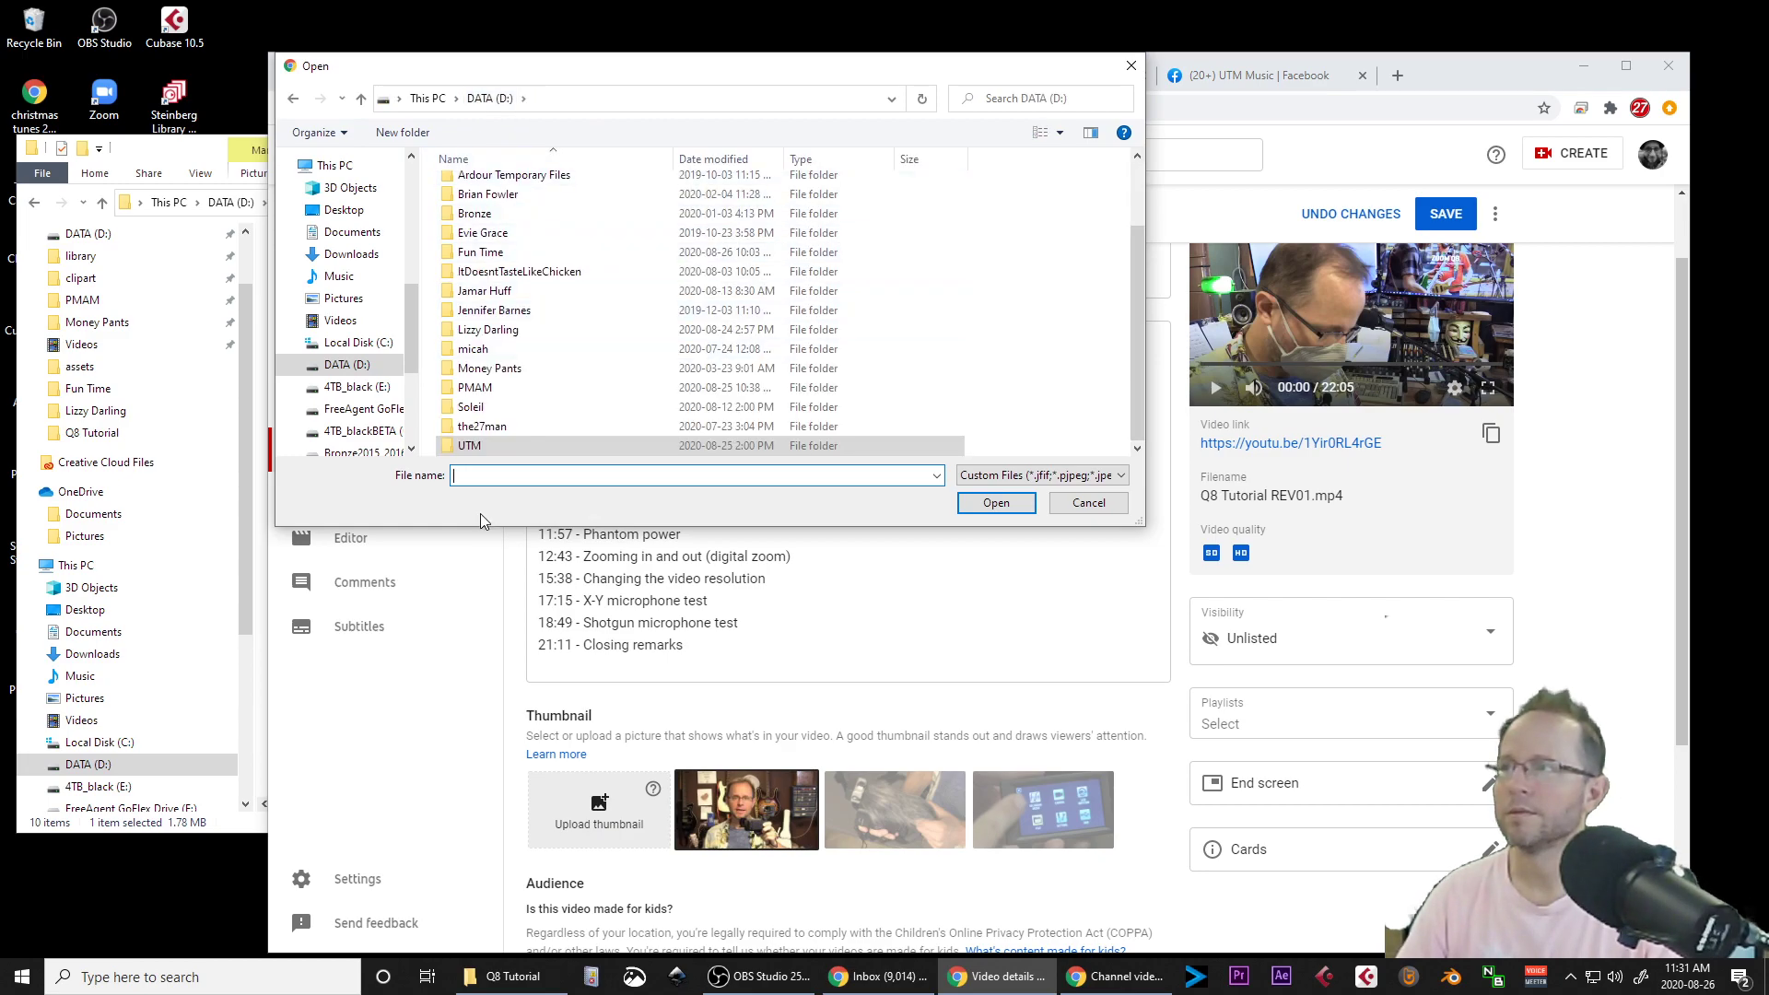
double_click(481, 448)
double_click(497, 322)
click(550, 283)
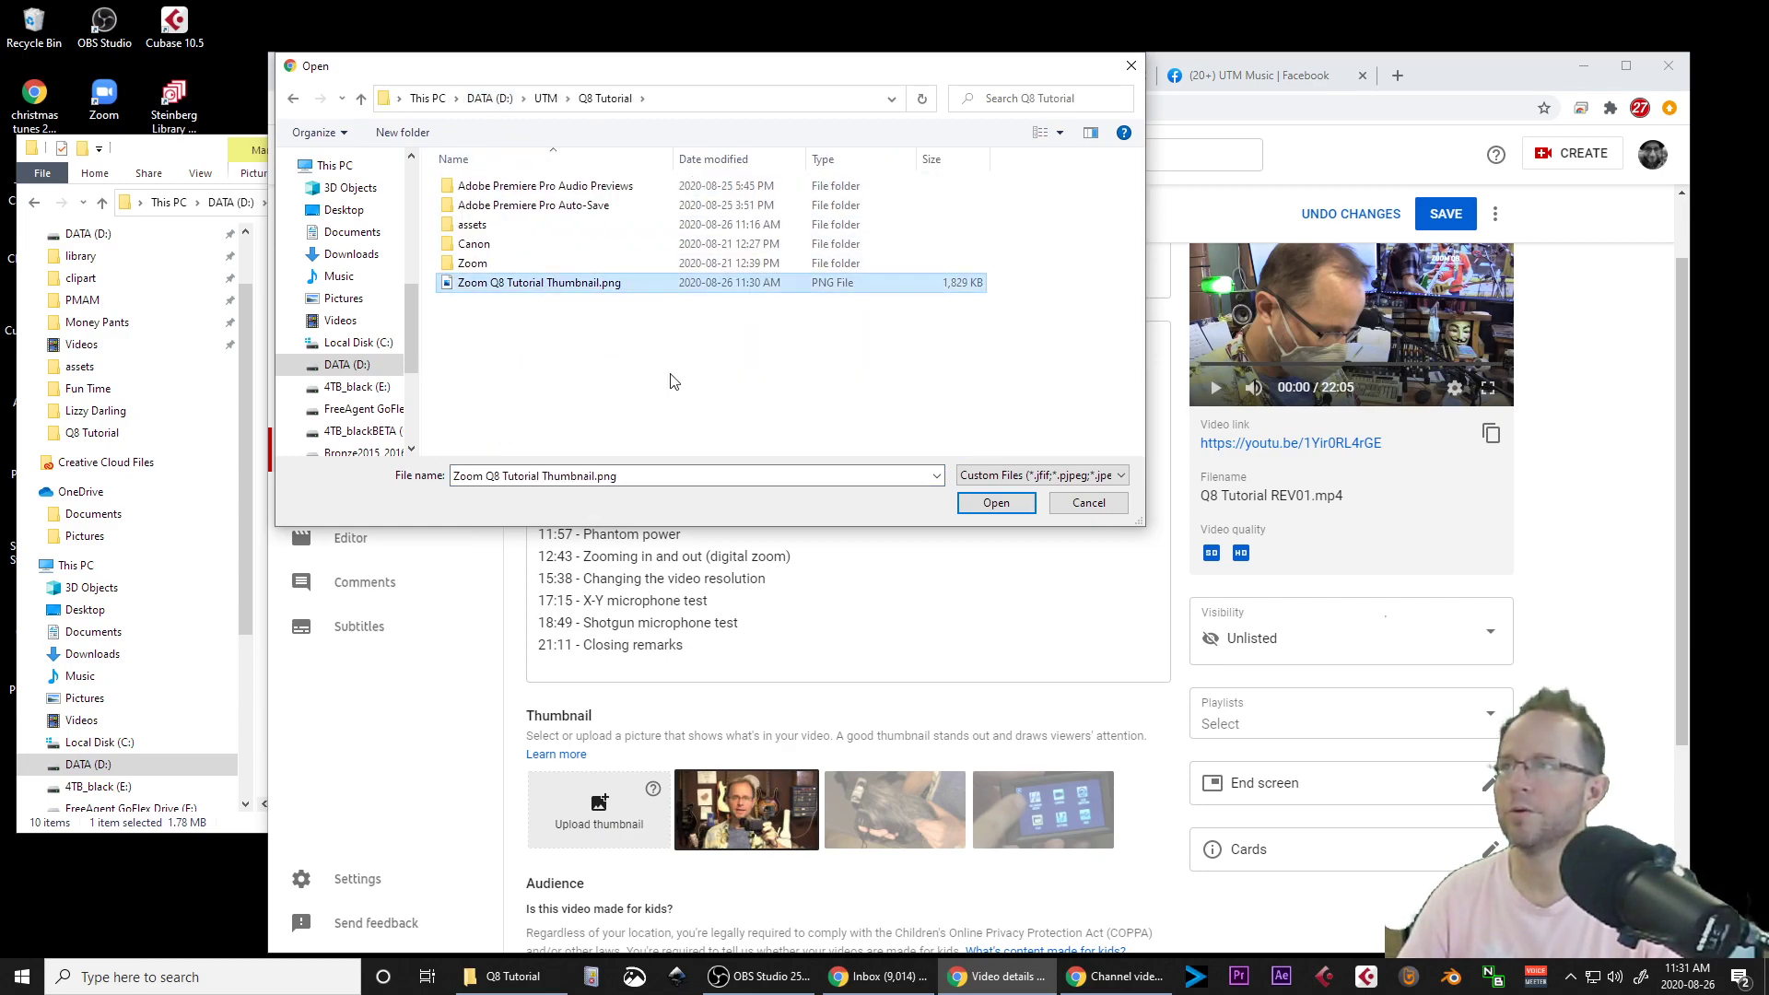
click(995, 508)
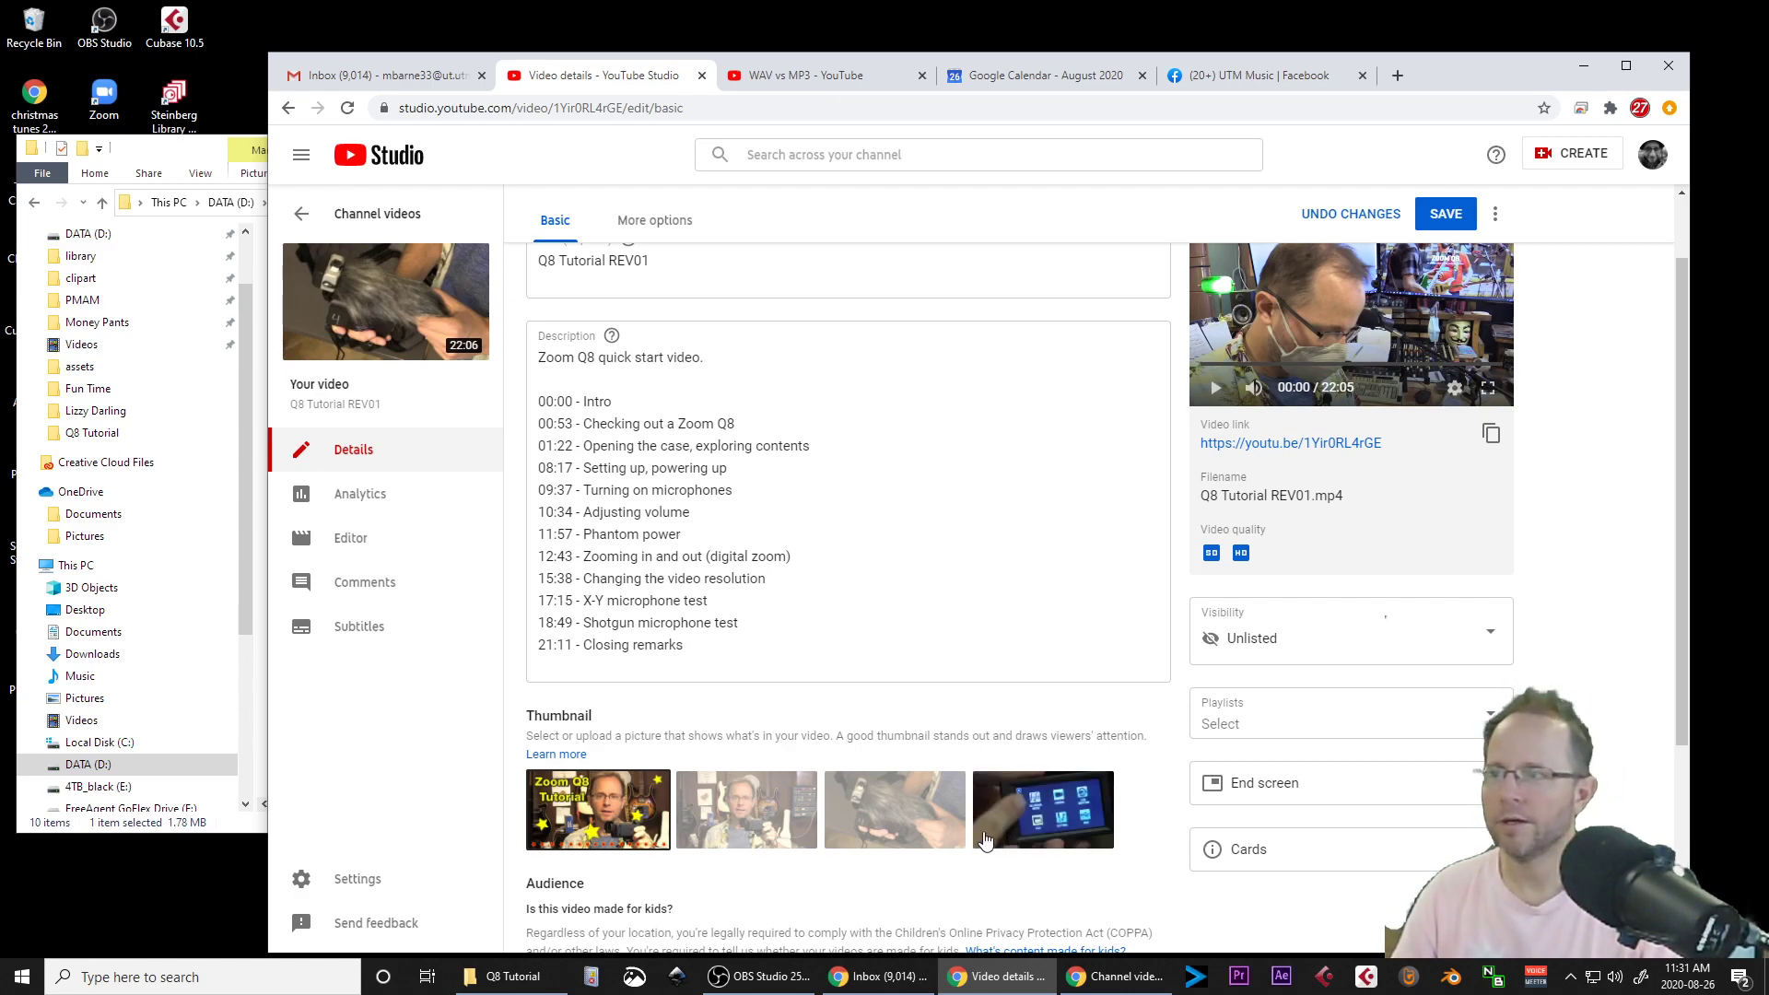
Save the video details with the custom thumbnail.
scroll(1115, 839, down, 3)
scroll(1133, 793, up, 4)
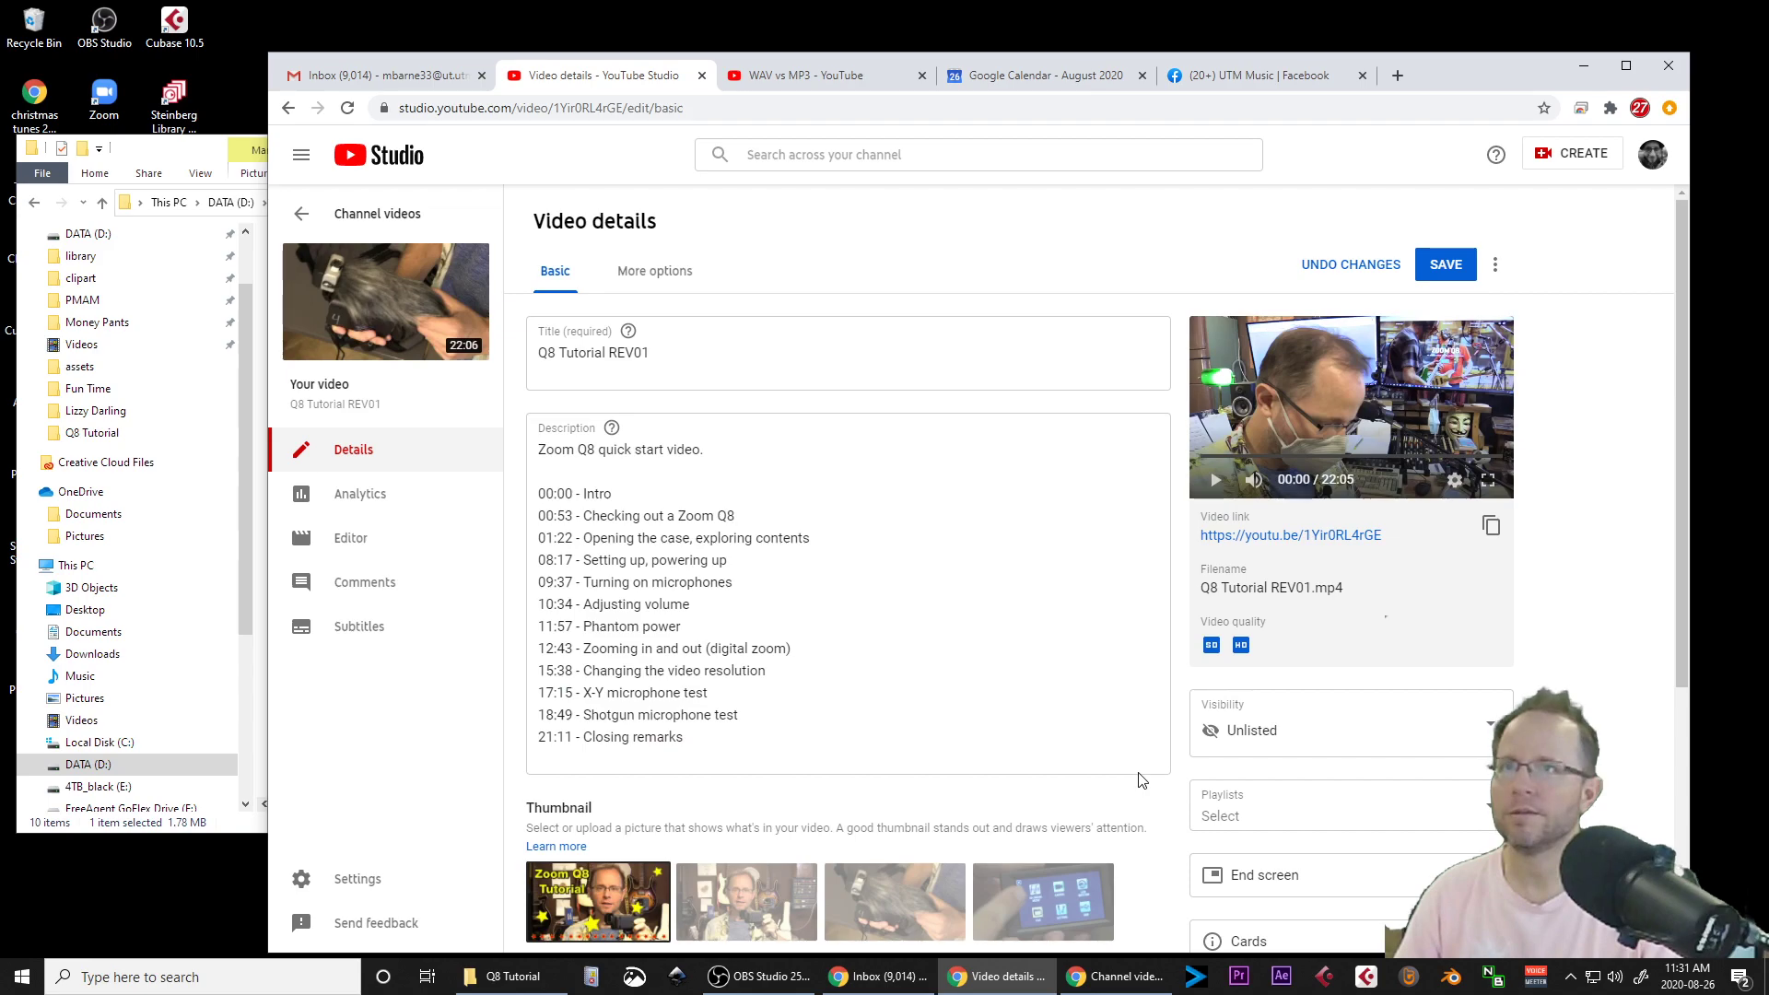
click(1446, 264)
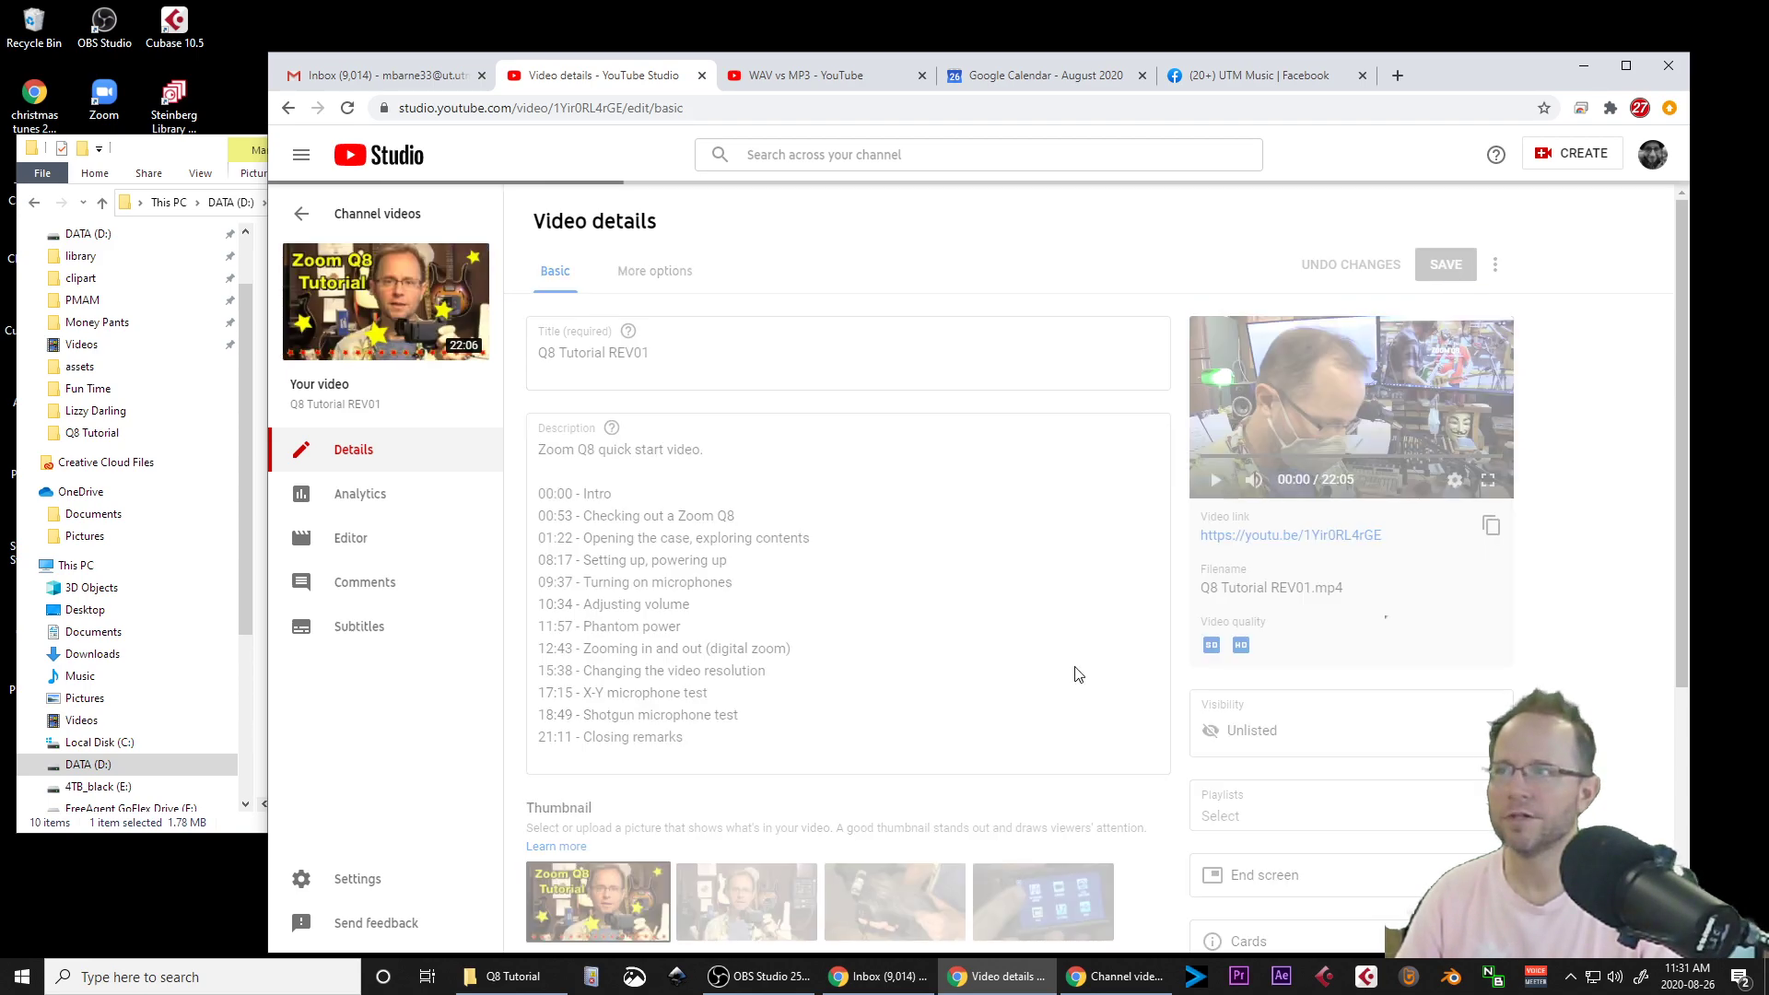